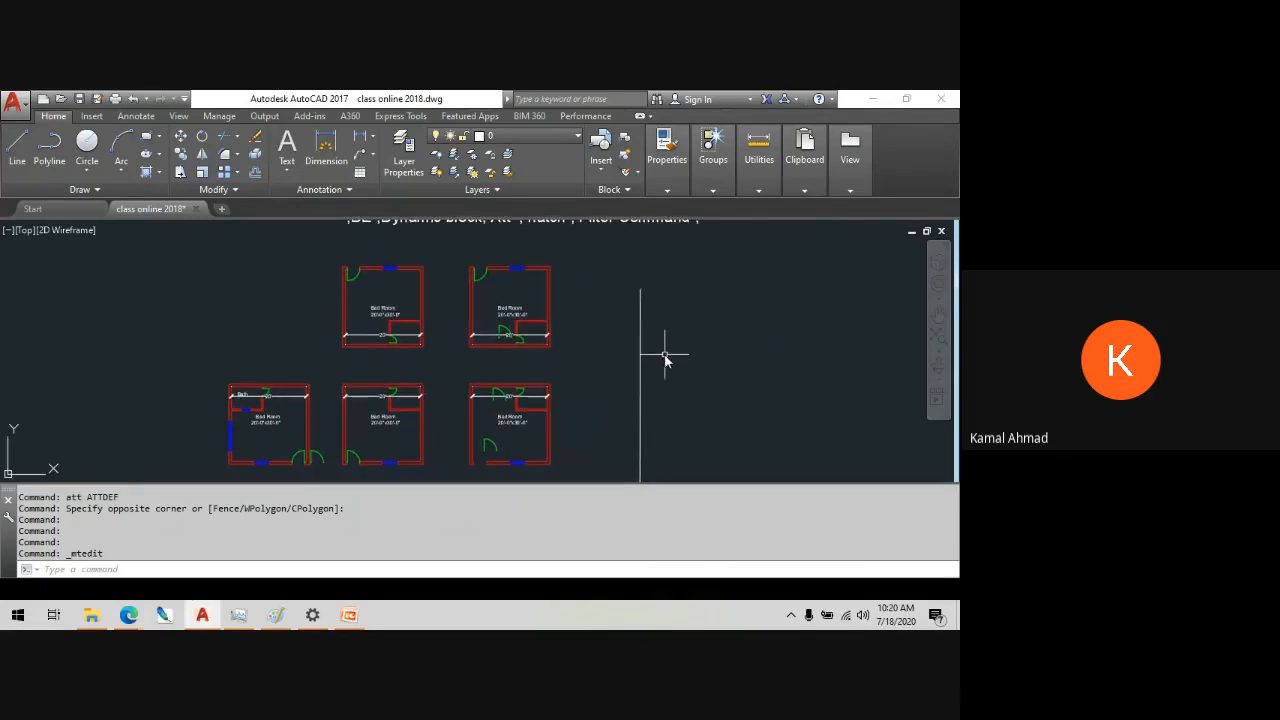
scroll(634, 354, down, 3)
scroll(471, 288, up, 4)
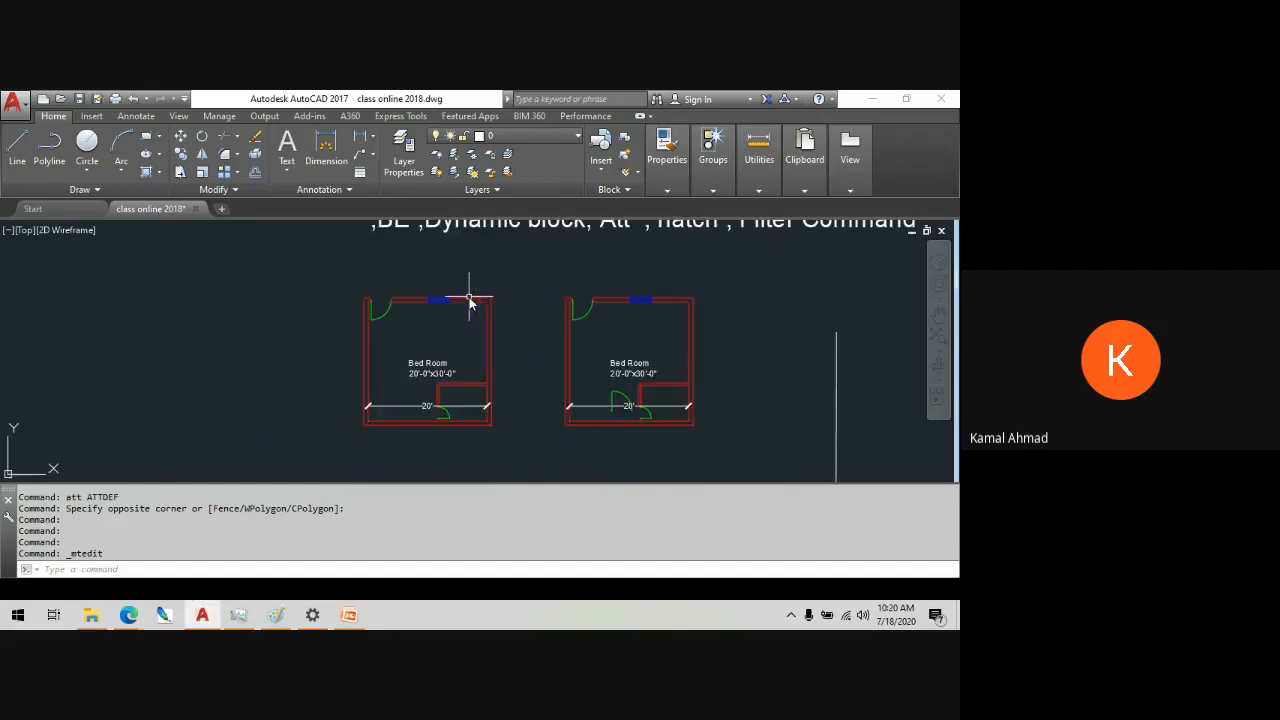
scroll(600, 340, down, 3)
scroll(515, 285, up, 3)
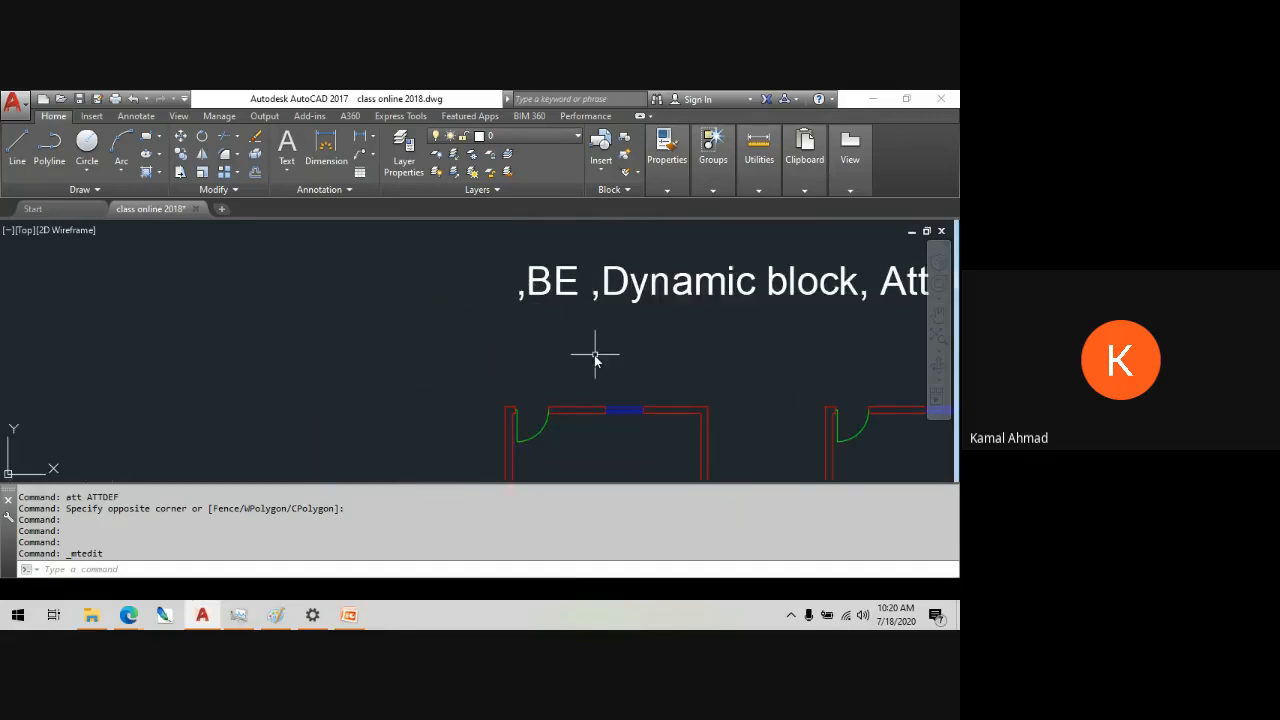
middle_drag(596, 360, 613, 397)
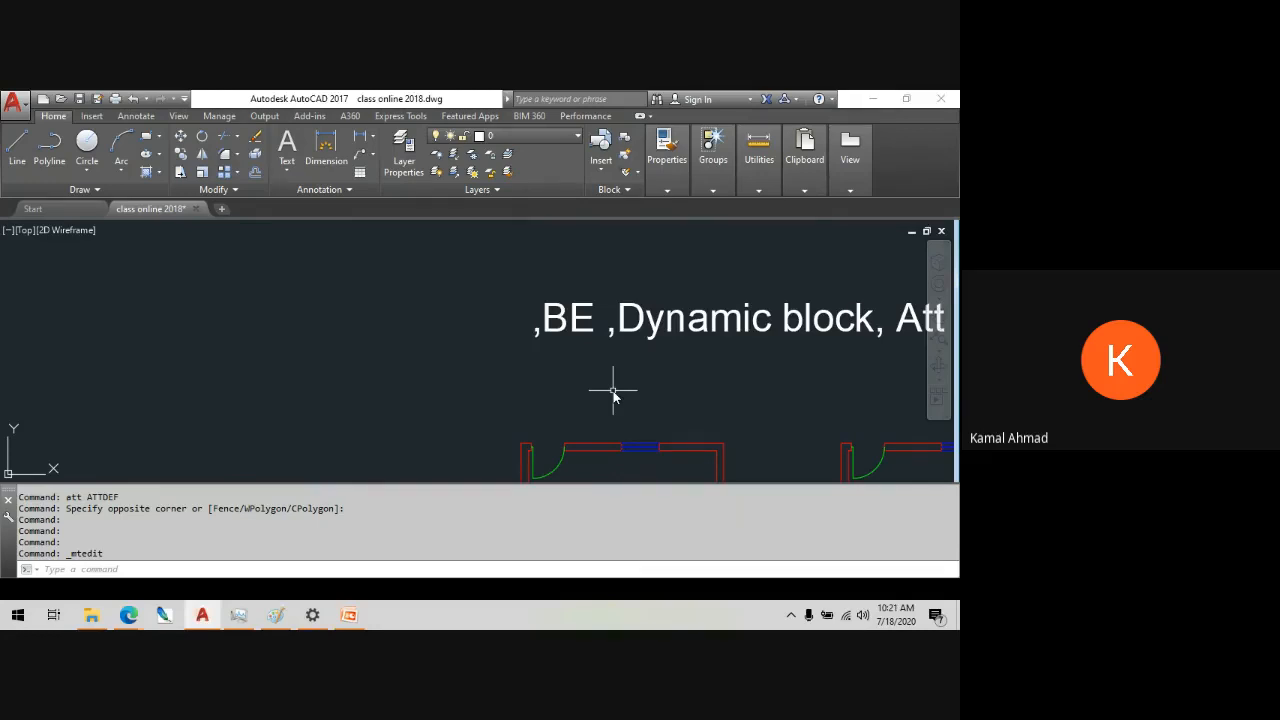
mouse_move(605, 341)
middle_down()
mouse_move(657, 366)
mouse_move(632, 370)
middle_up()
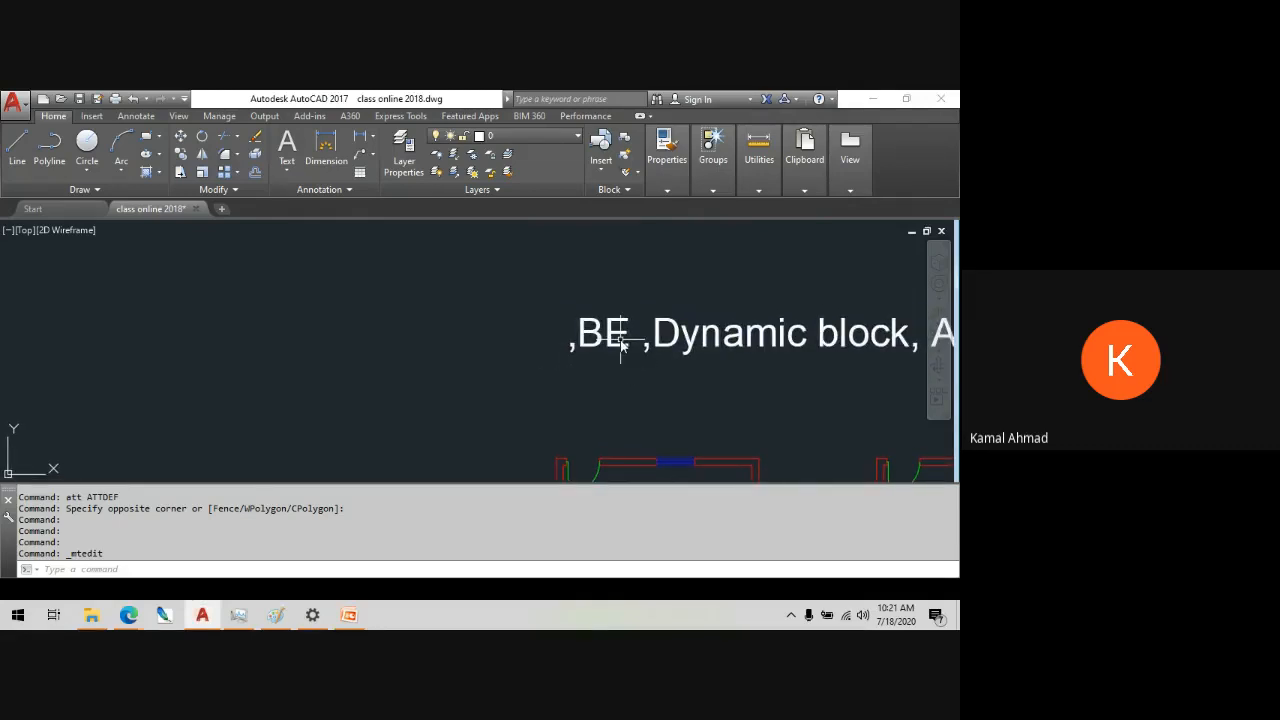
- Preview the available block definitions and open door1 in the Block Editor
text(BE)
key(Return)
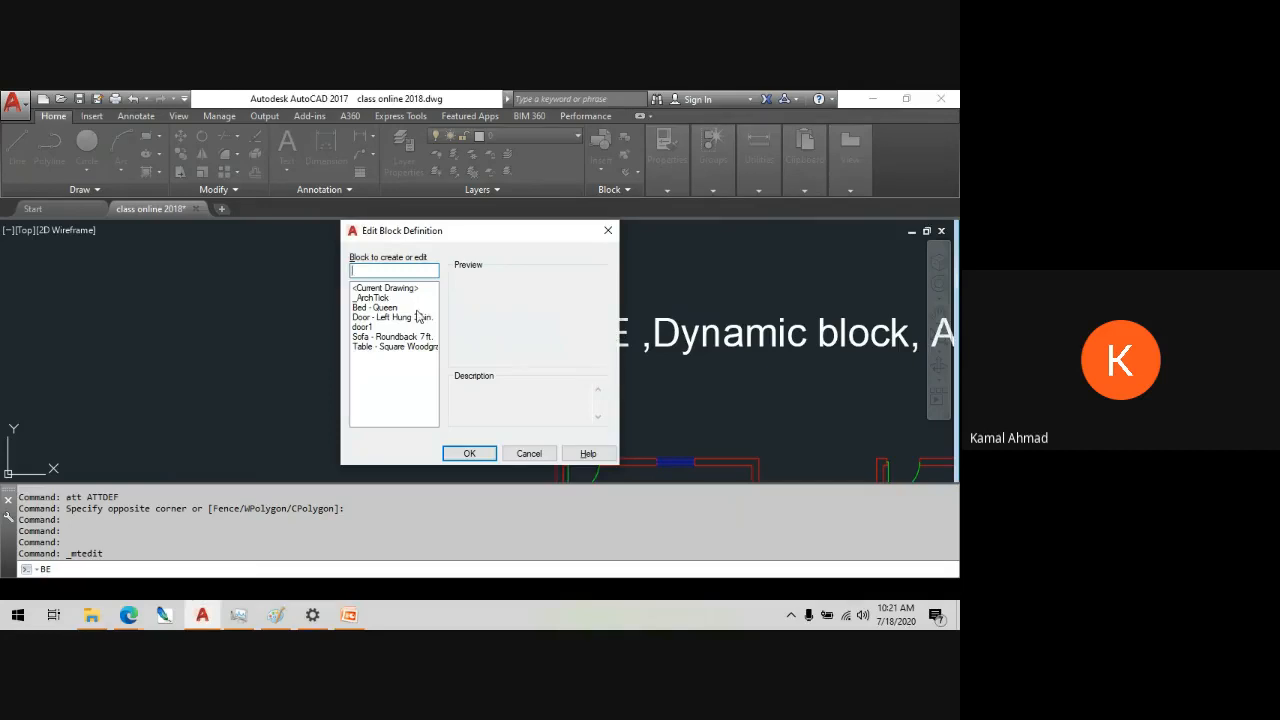
click(380, 309)
click(380, 317)
click(374, 327)
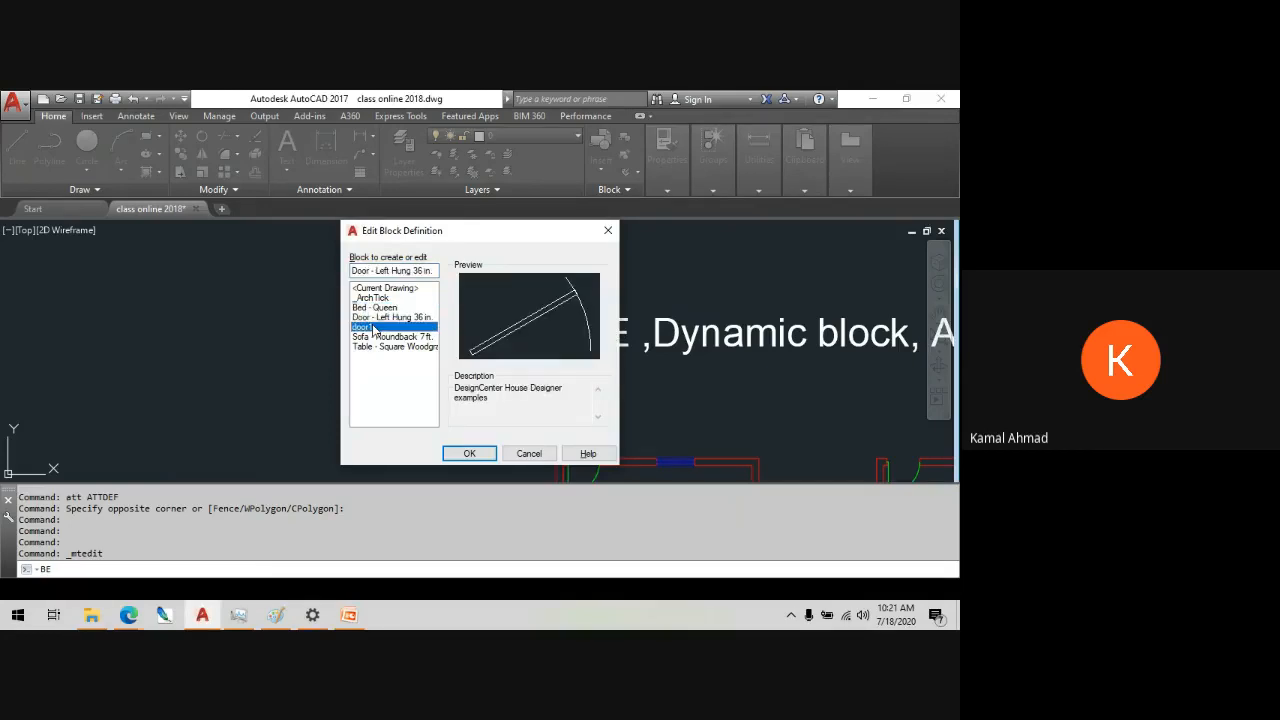
click(380, 337)
click(381, 347)
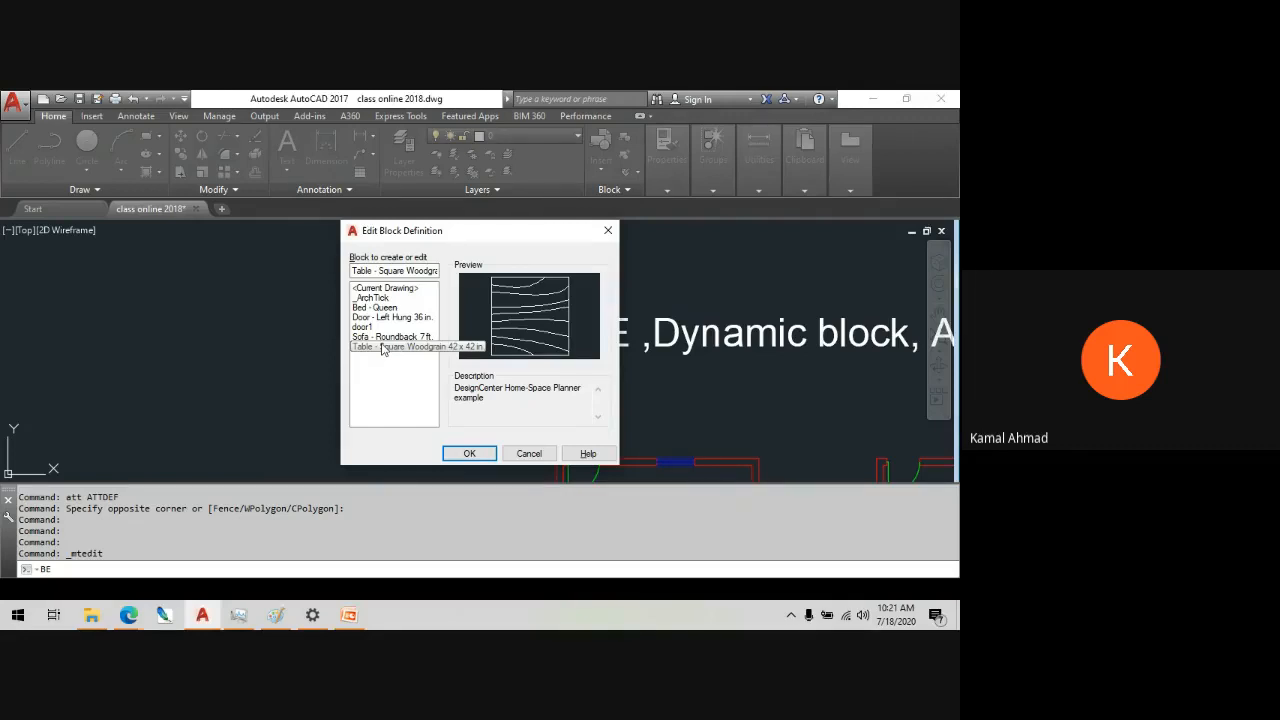
click(380, 327)
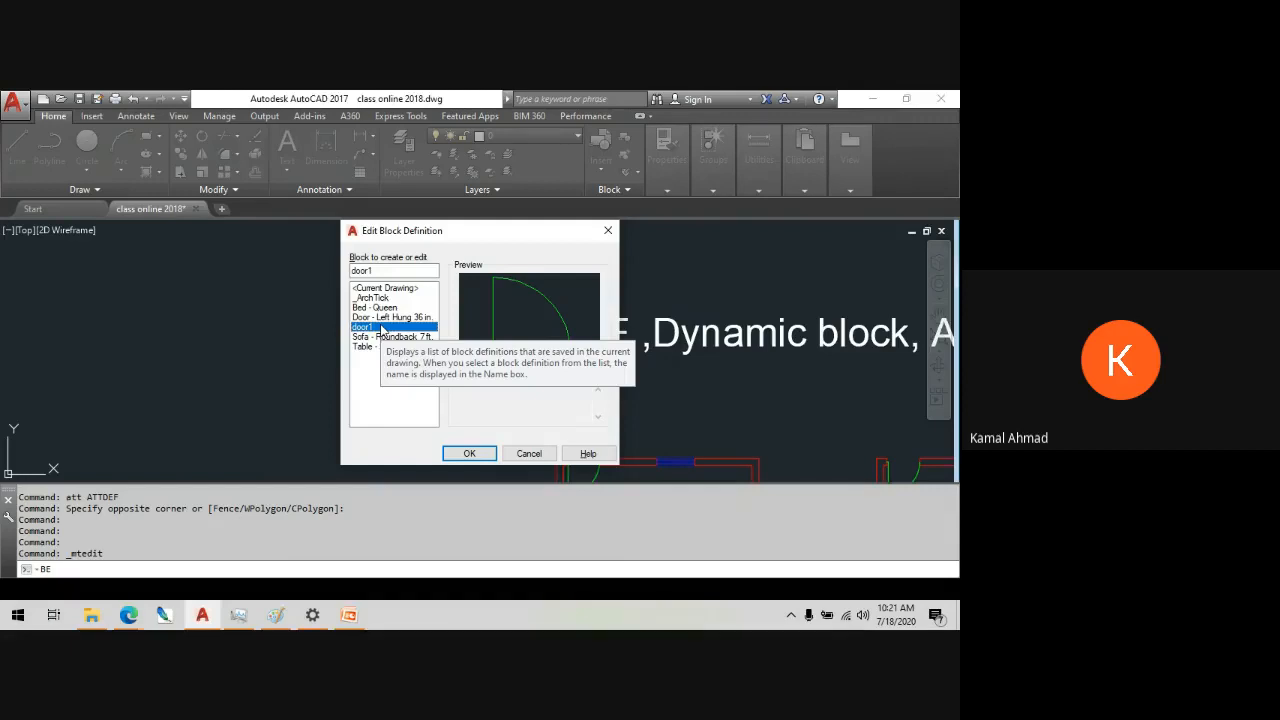
click(494, 455)
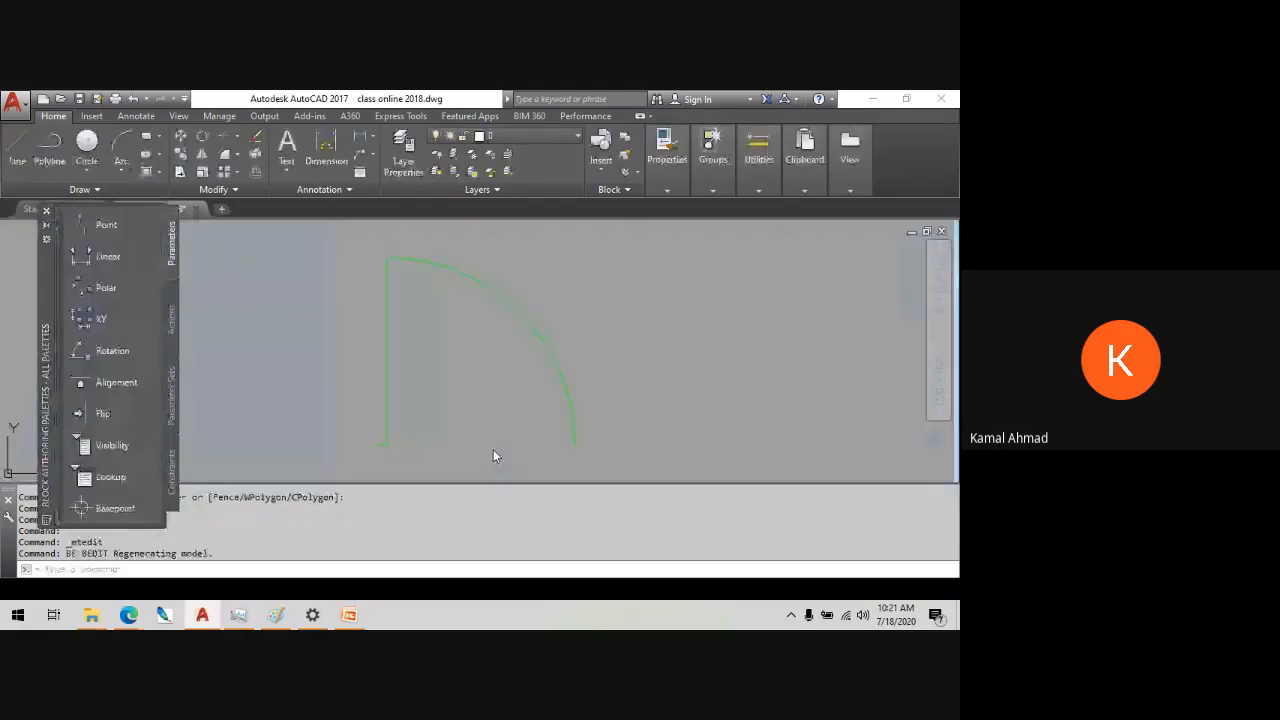
- Offset the door leaf's vertical line 1" outward, away from the swing arc
scroll(530, 350, down, 4)
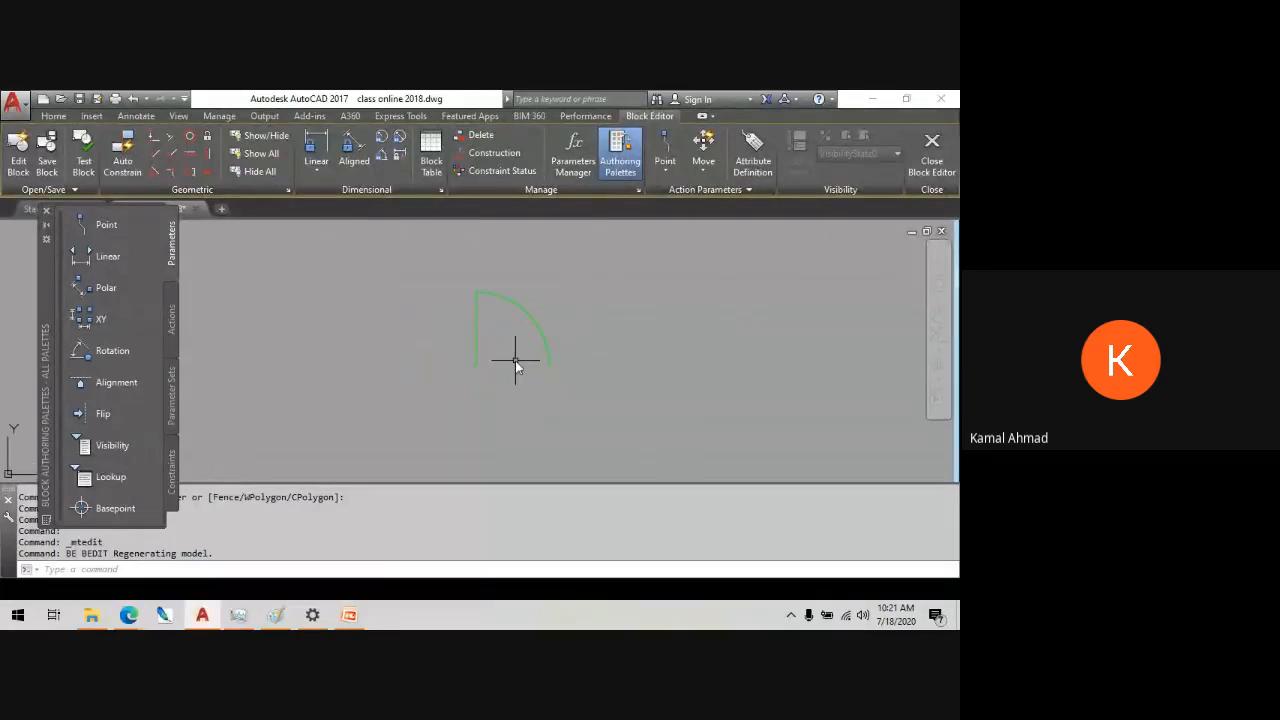
scroll(514, 357, up, 2)
scroll(518, 334, up, 2)
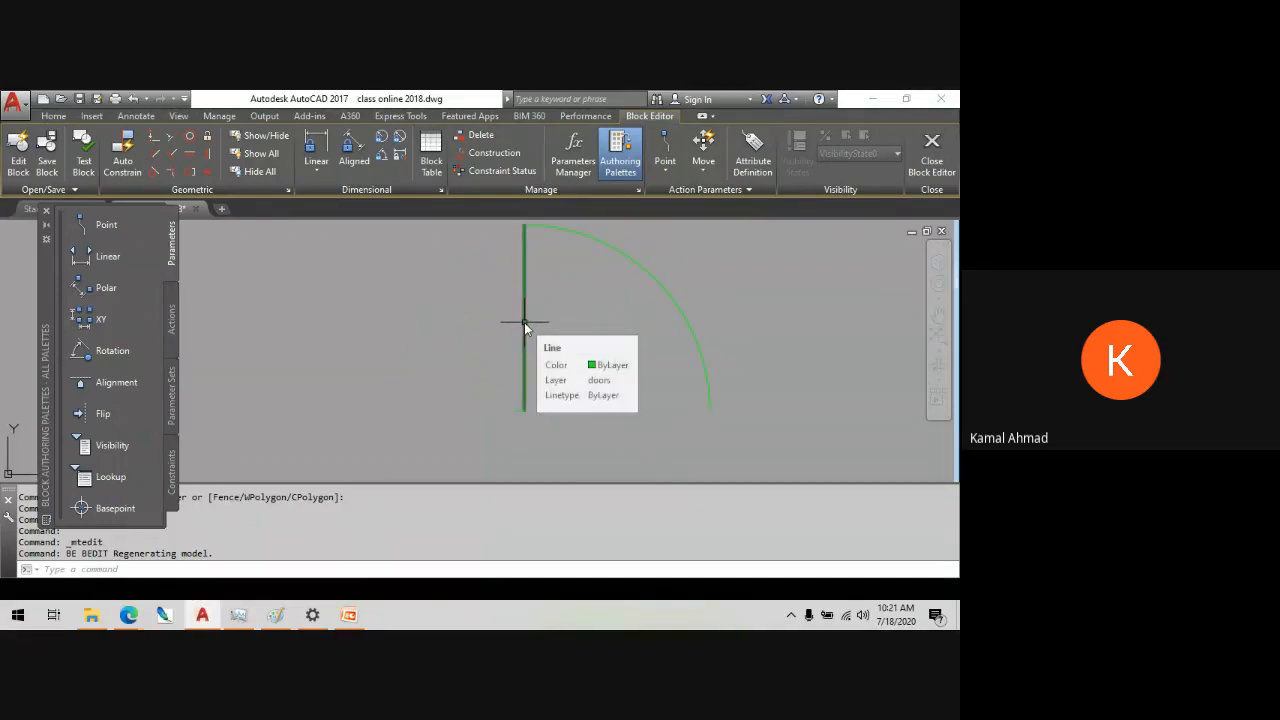
text(o)
key(Return)
text(1)
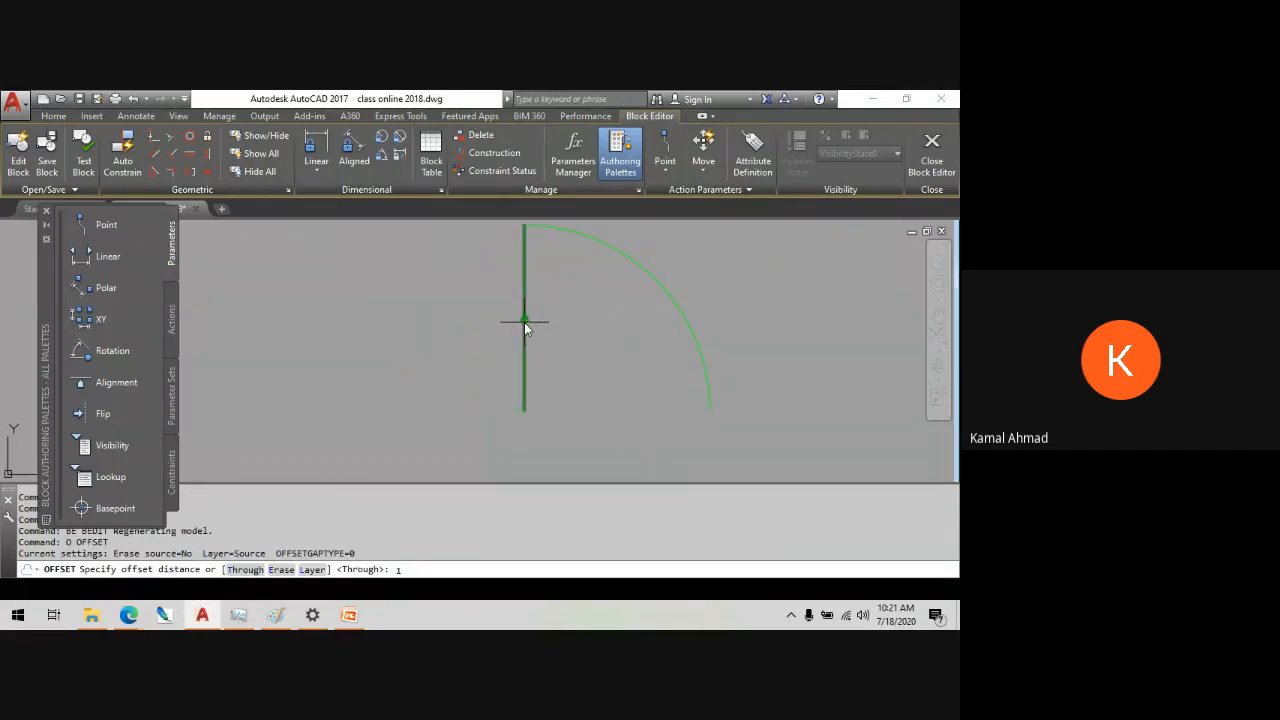
key(Return)
click(524, 322)
click(496, 328)
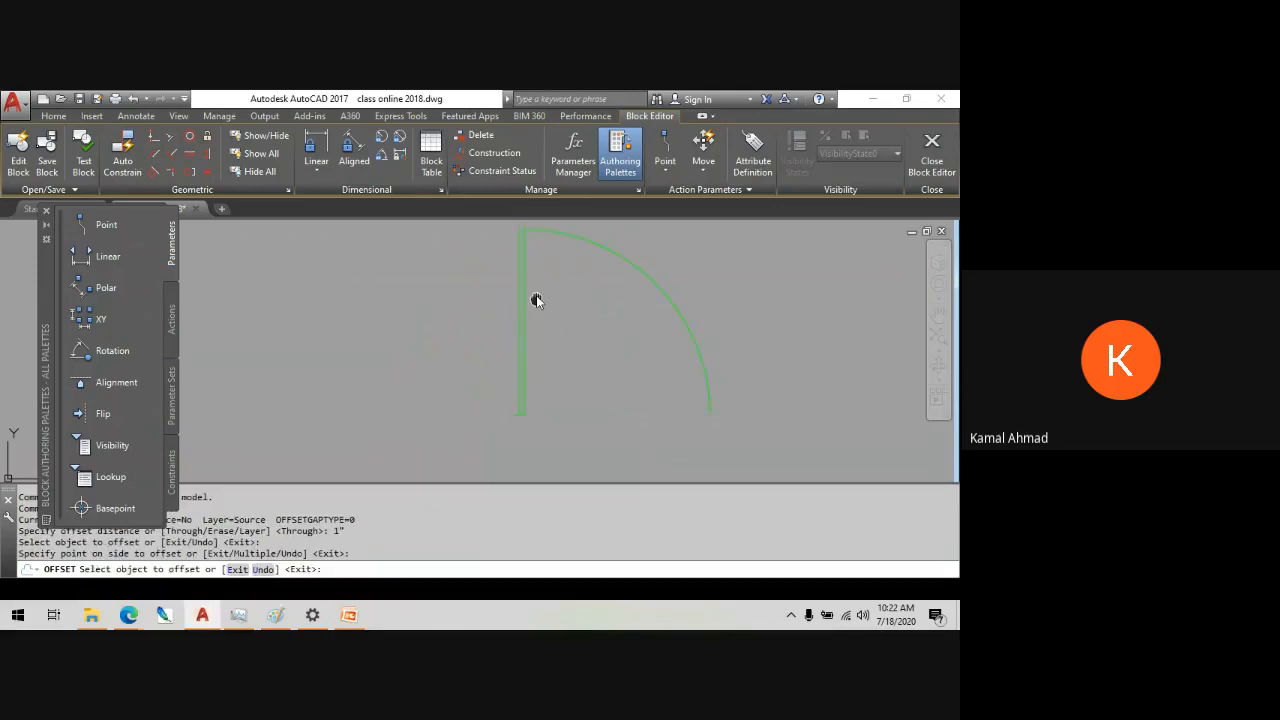
scroll(520, 262, up, 5)
key(Escape)
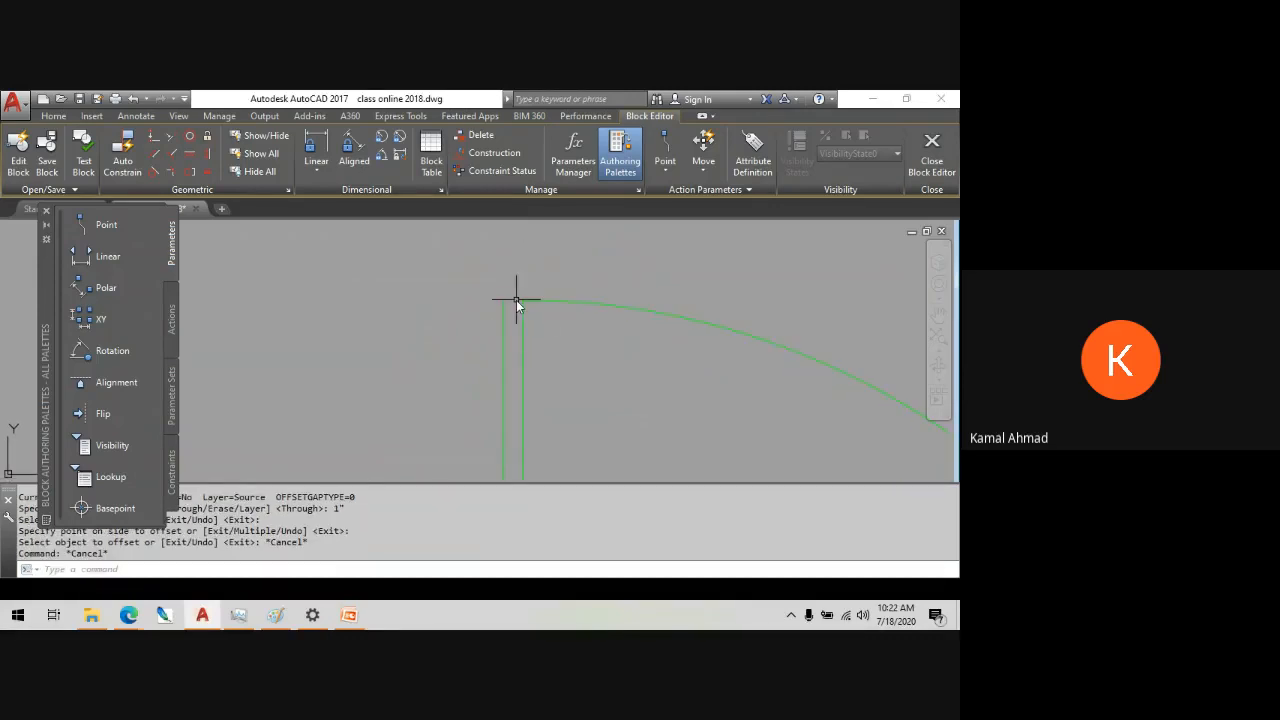
- Try to fillet the door's swing arc with the outer leaf line at the upper corner
text(f)
key(Return)
click(535, 301)
click(502, 304)
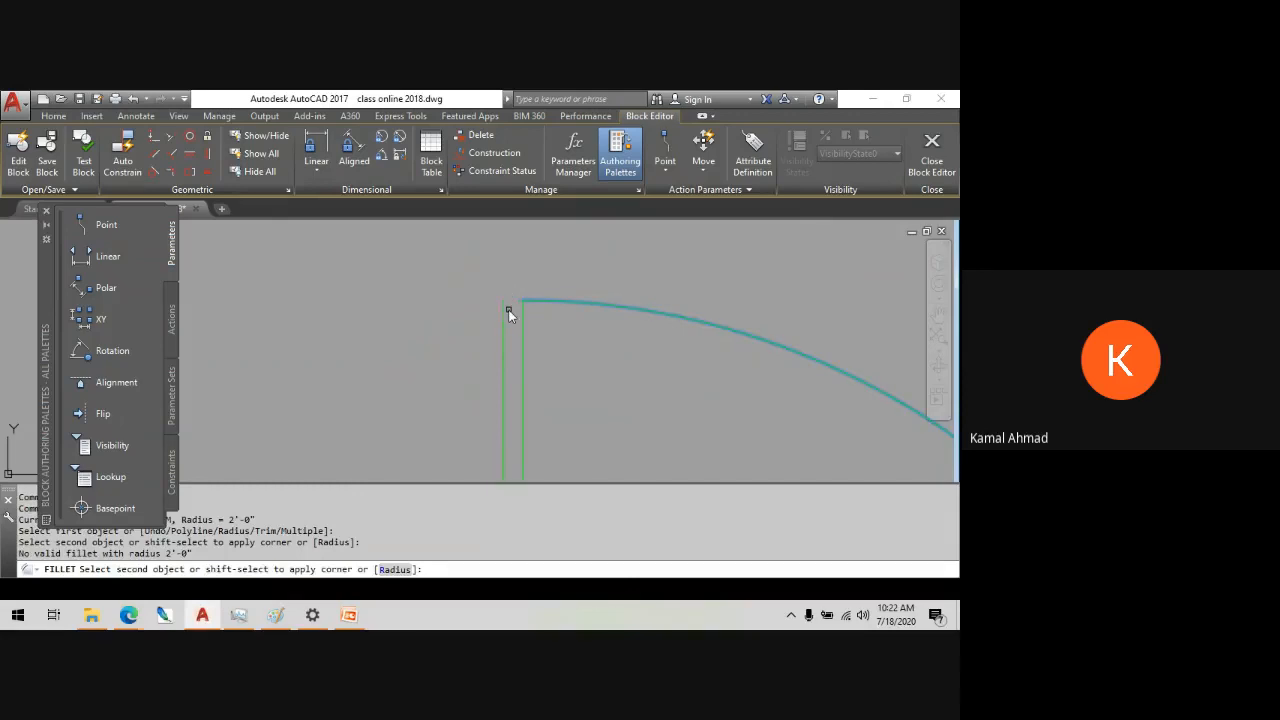
click(503, 311)
key(Escape)
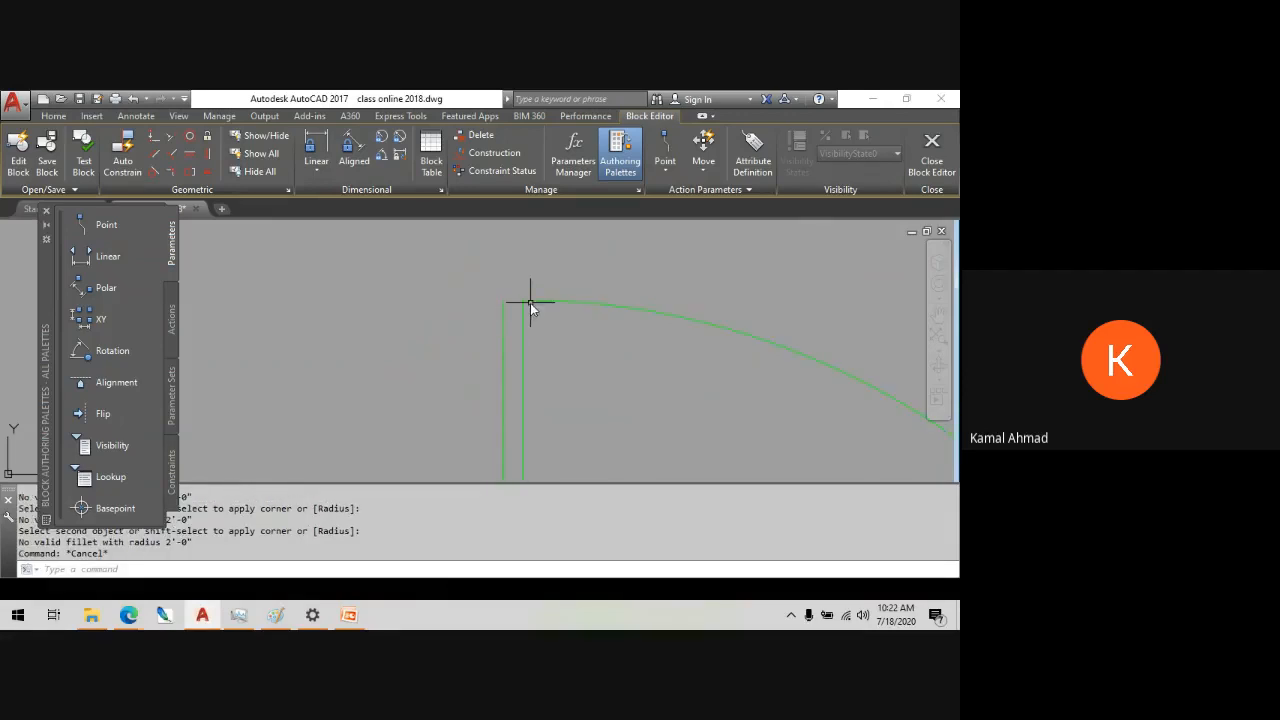
- Stretch the swing arc's upper end to the top endpoint of the outer leaf line
click(531, 302)
click(523, 300)
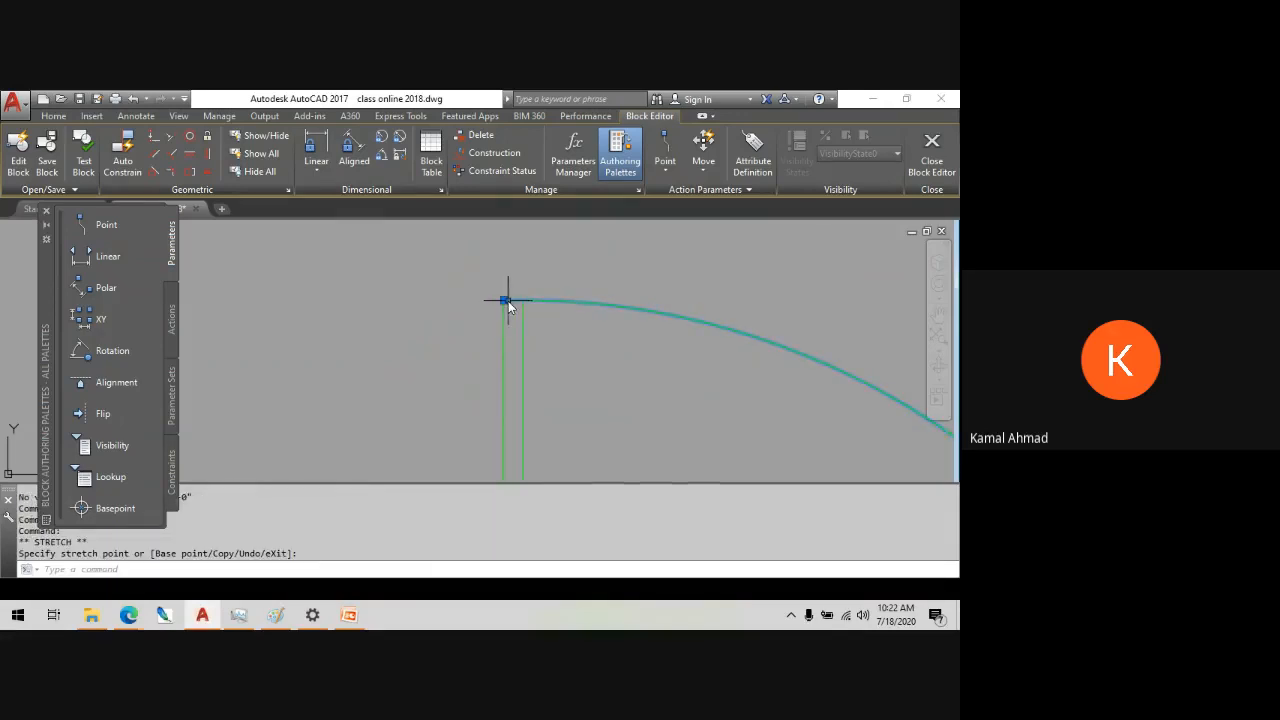
key(Escape)
- Close the Block Editor and save the changes to door1
scroll(605, 245, down, 4)
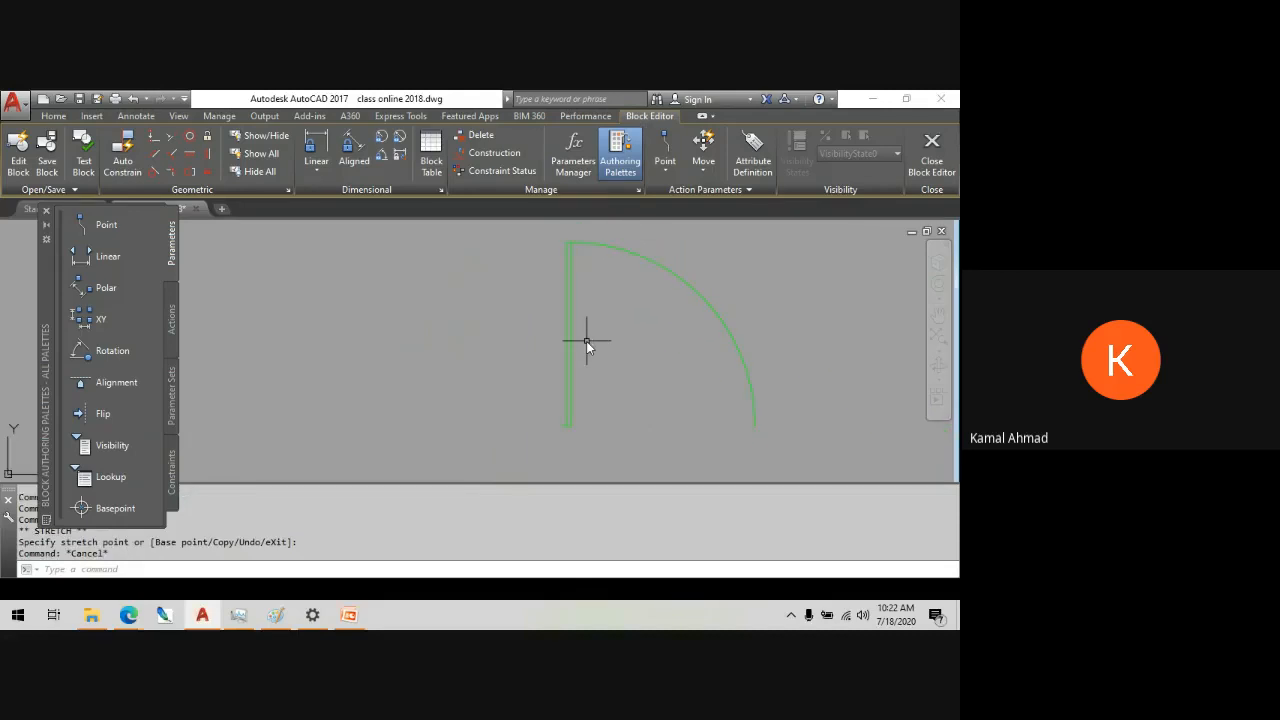
middle_drag(586, 341, 565, 346)
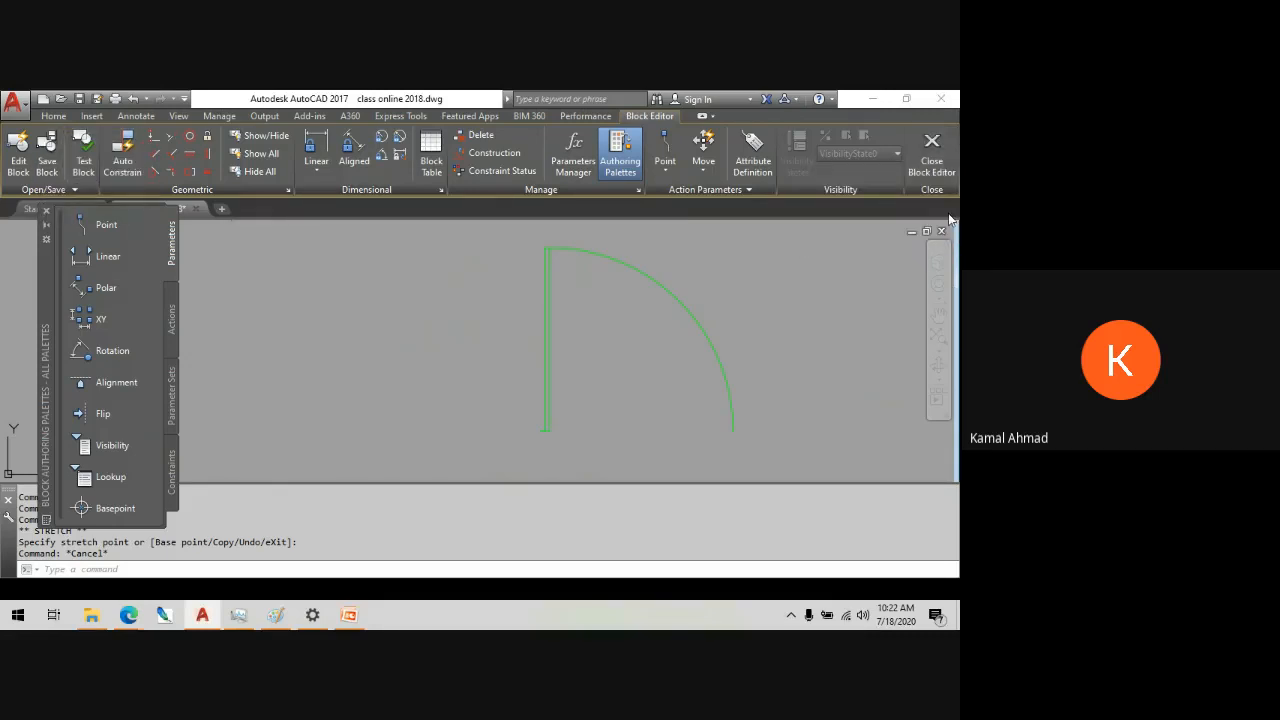
click(934, 152)
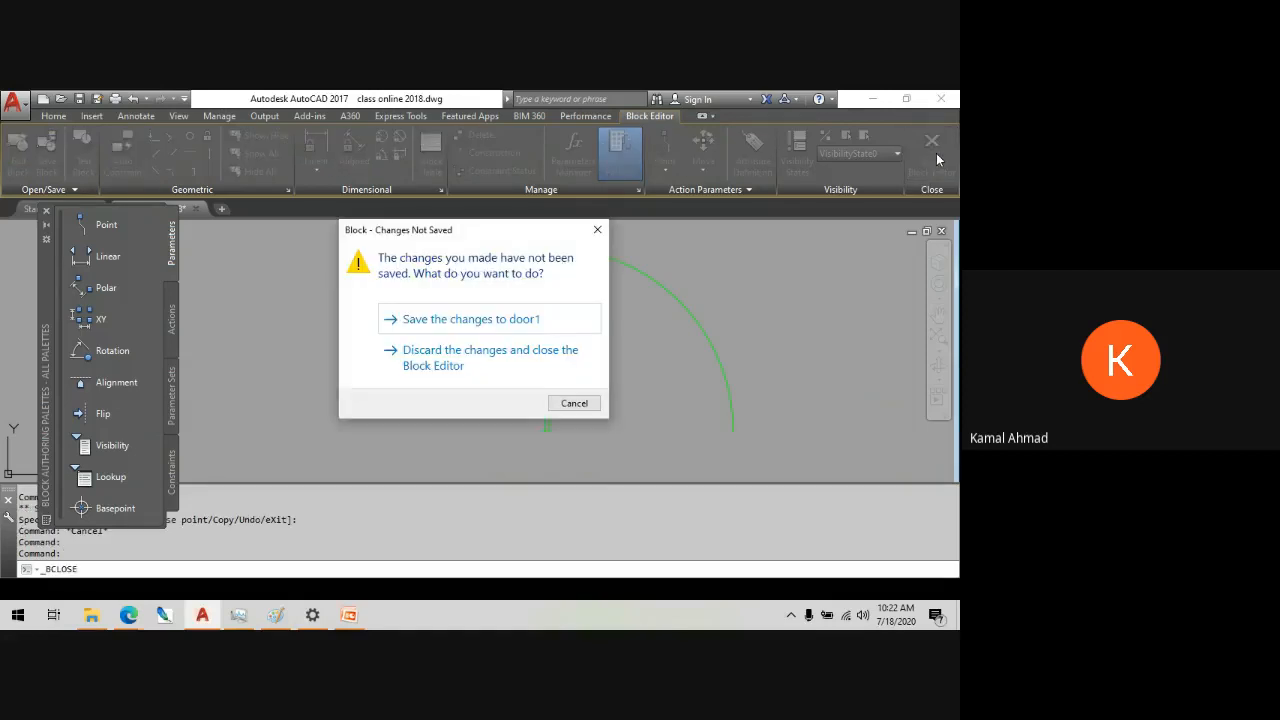
click(495, 320)
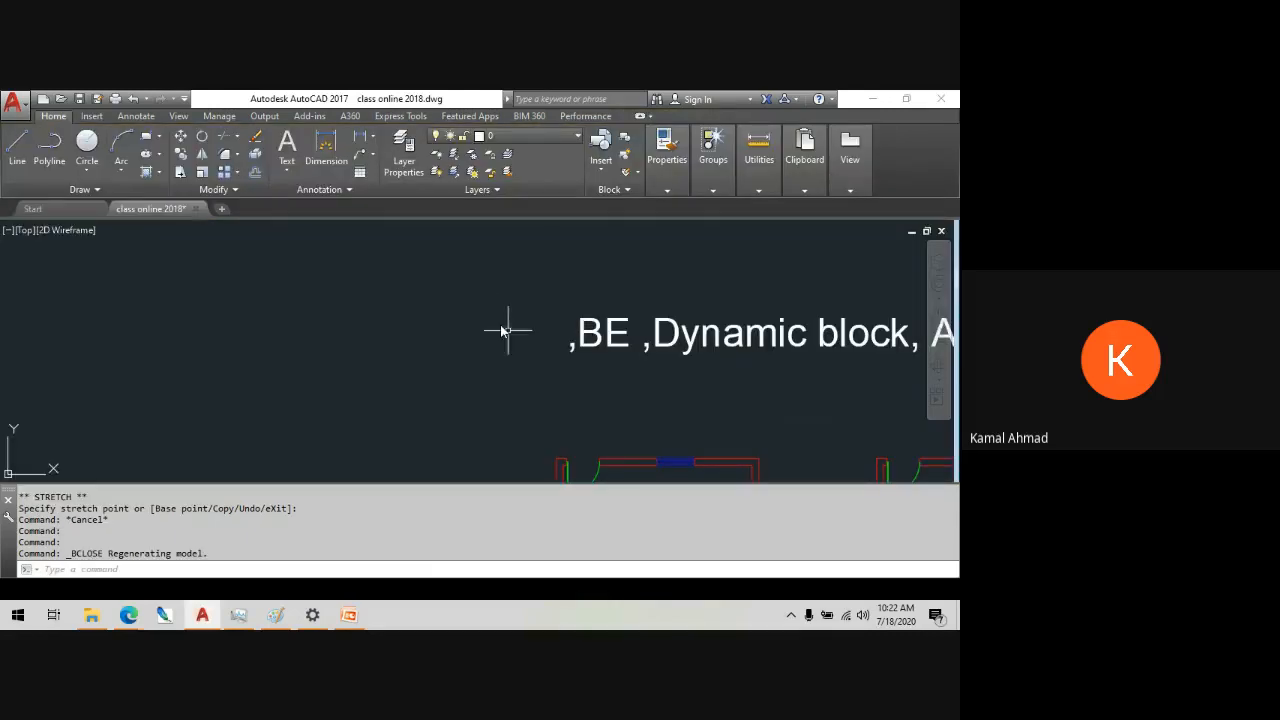
- Examine the door blocks in the bedroom and bath openings of the room plans
mouse_move(637, 397)
middle_down()
mouse_move(569, 300)
mouse_move(585, 372)
mouse_move(523, 334)
mouse_move(563, 249)
middle_up()
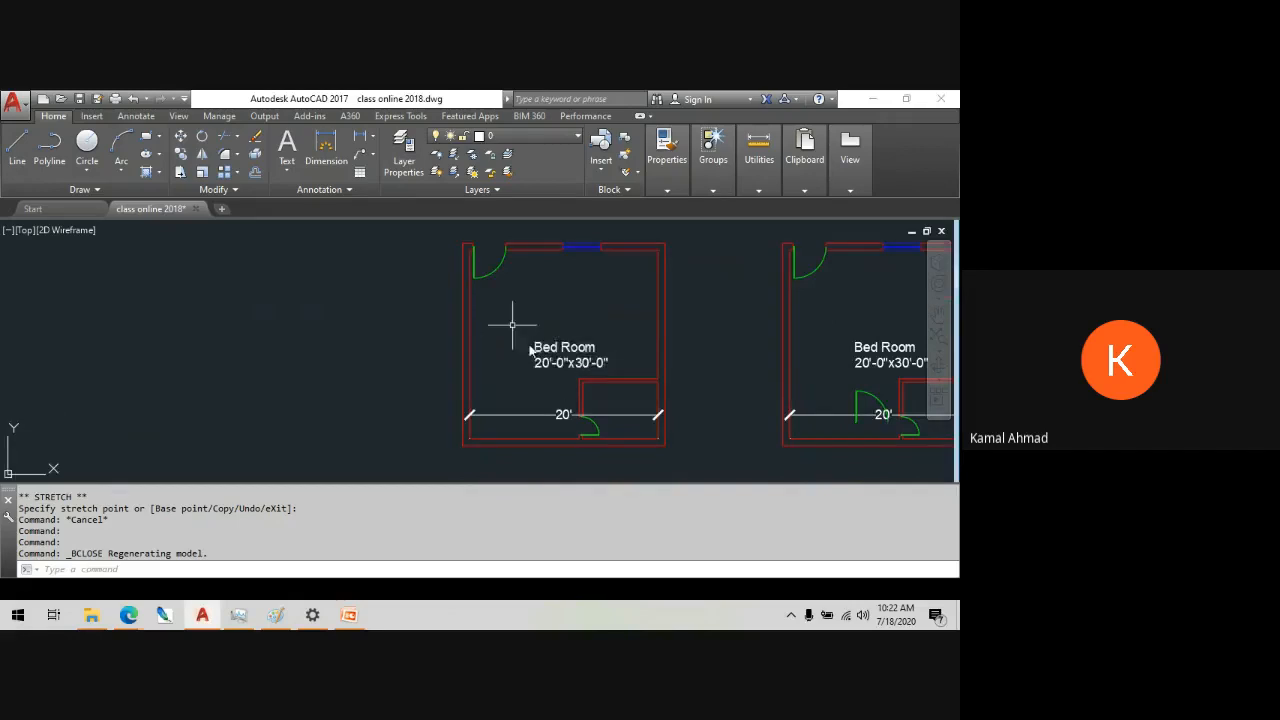
scroll(470, 255, up, 5)
mouse_move(463, 250)
middle_down()
mouse_move(528, 357)
mouse_move(577, 323)
mouse_move(589, 356)
middle_up()
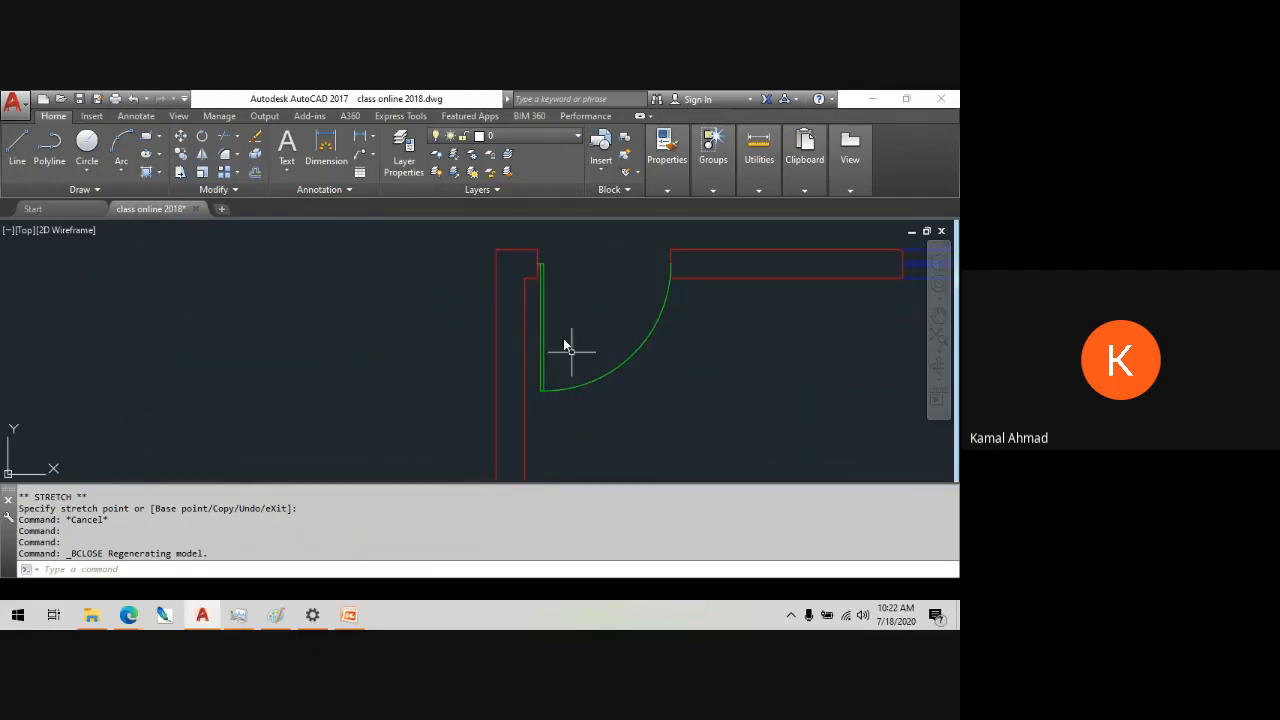
middle_drag(584, 385, 507, 217)
scroll(586, 371, down, 3)
scroll(529, 371, up, 8)
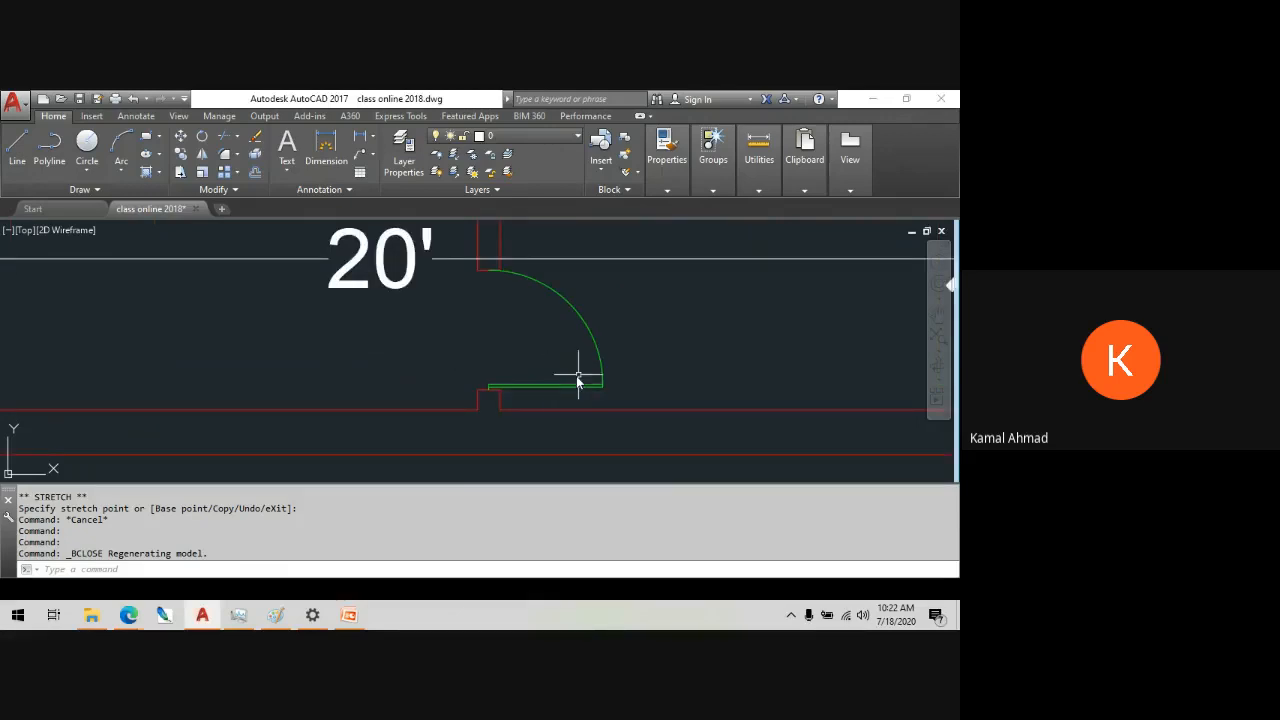
scroll(578, 375, down, 6)
middle_drag(578, 375, 341, 382)
mouse_move(655, 393)
middle_down()
mouse_move(405, 405)
mouse_move(563, 396)
middle_up()
scroll(510, 384, up, 3)
scroll(460, 371, down, 7)
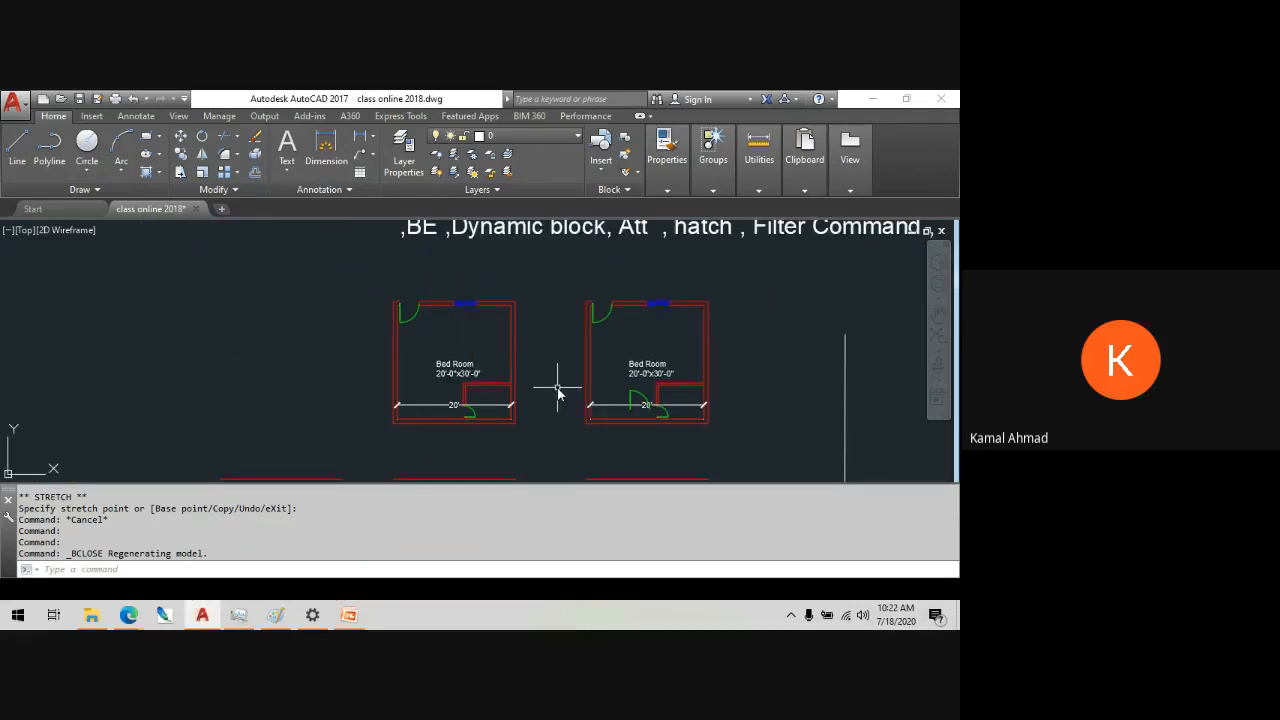
scroll(557, 388, down, 6)
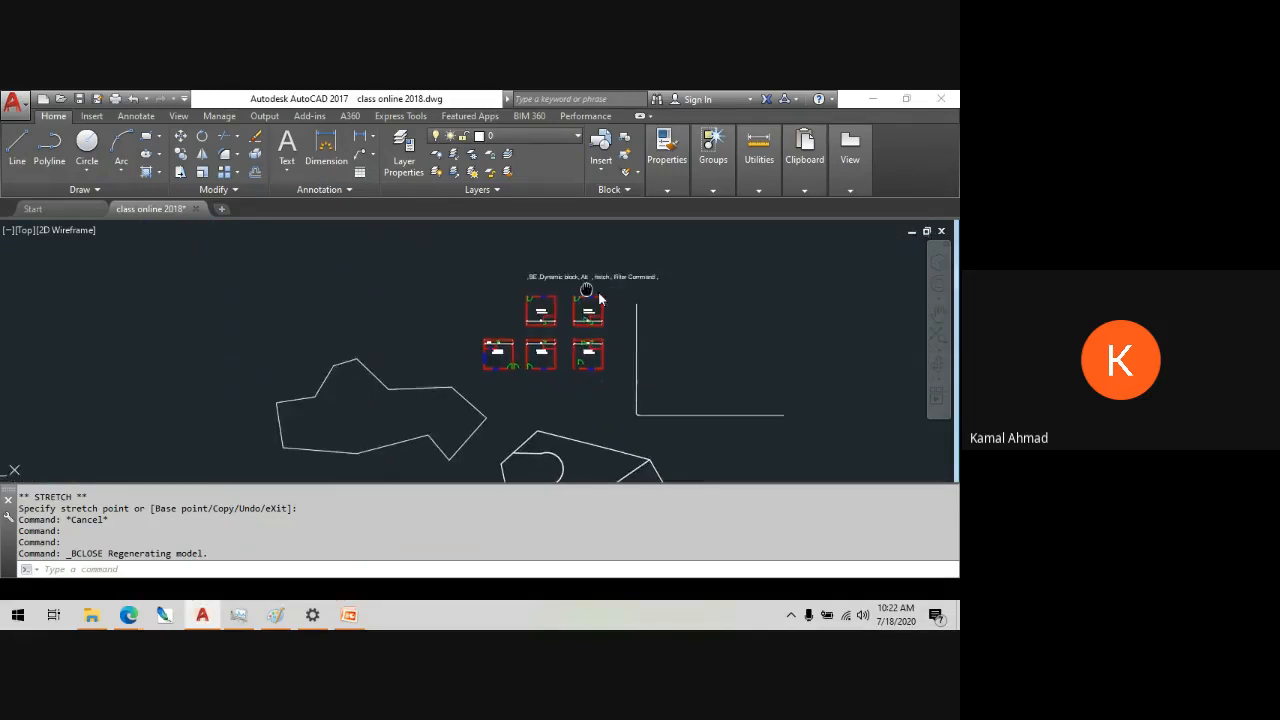
scroll(480, 365, up, 3)
mouse_move(409, 294)
middle_down()
mouse_move(500, 314)
mouse_move(599, 378)
middle_up()
scroll(500, 314, up, 5)
scroll(437, 314, down, 3)
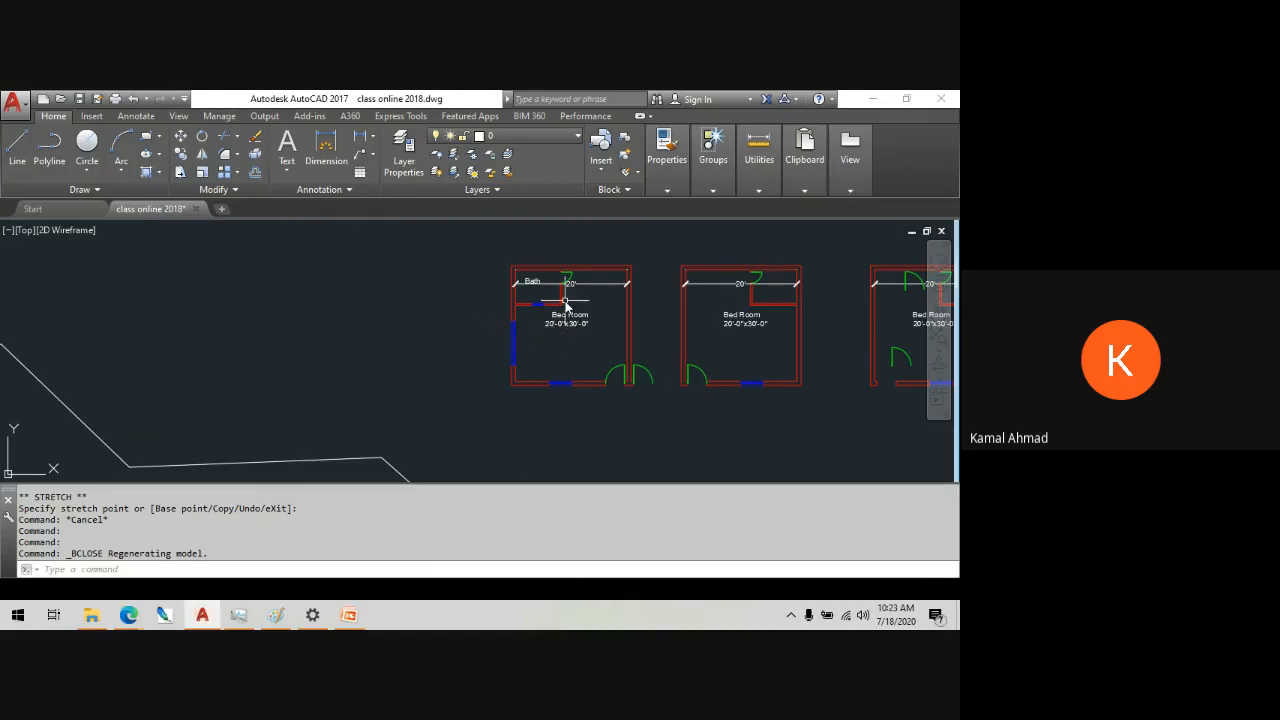
- Draw a 4' by 3' rectangle in the empty area below the lower-row room plan that has the Bath label
scroll(645, 395, up, 3)
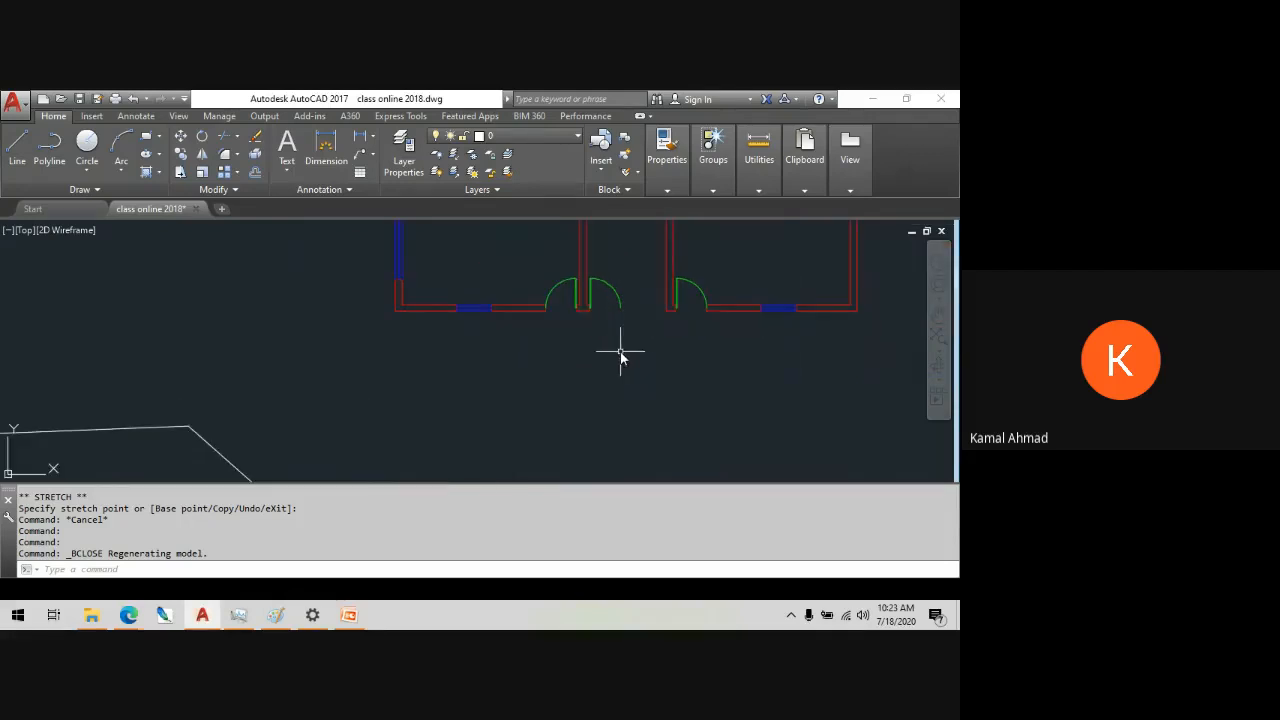
middle_drag(549, 347, 583, 283)
middle_drag(525, 367, 539, 393)
key(Escape)
key(Escape)
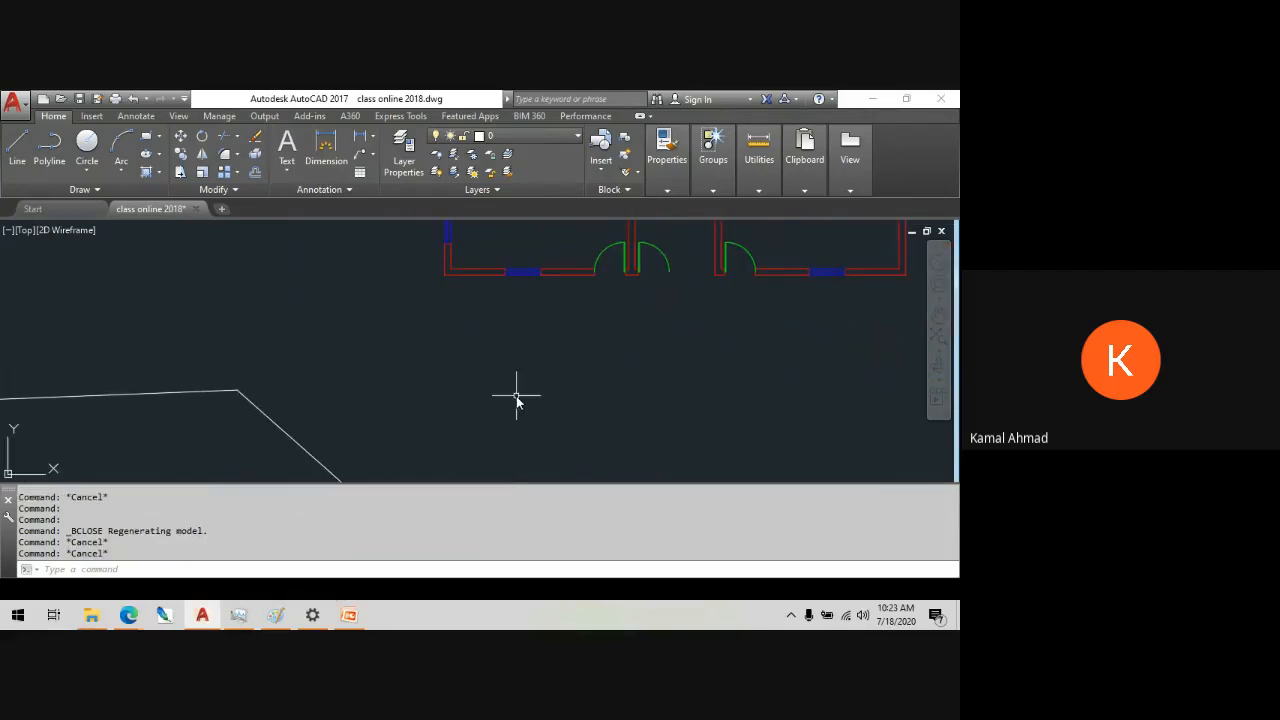
text(rec)
key(Return)
click(445, 334)
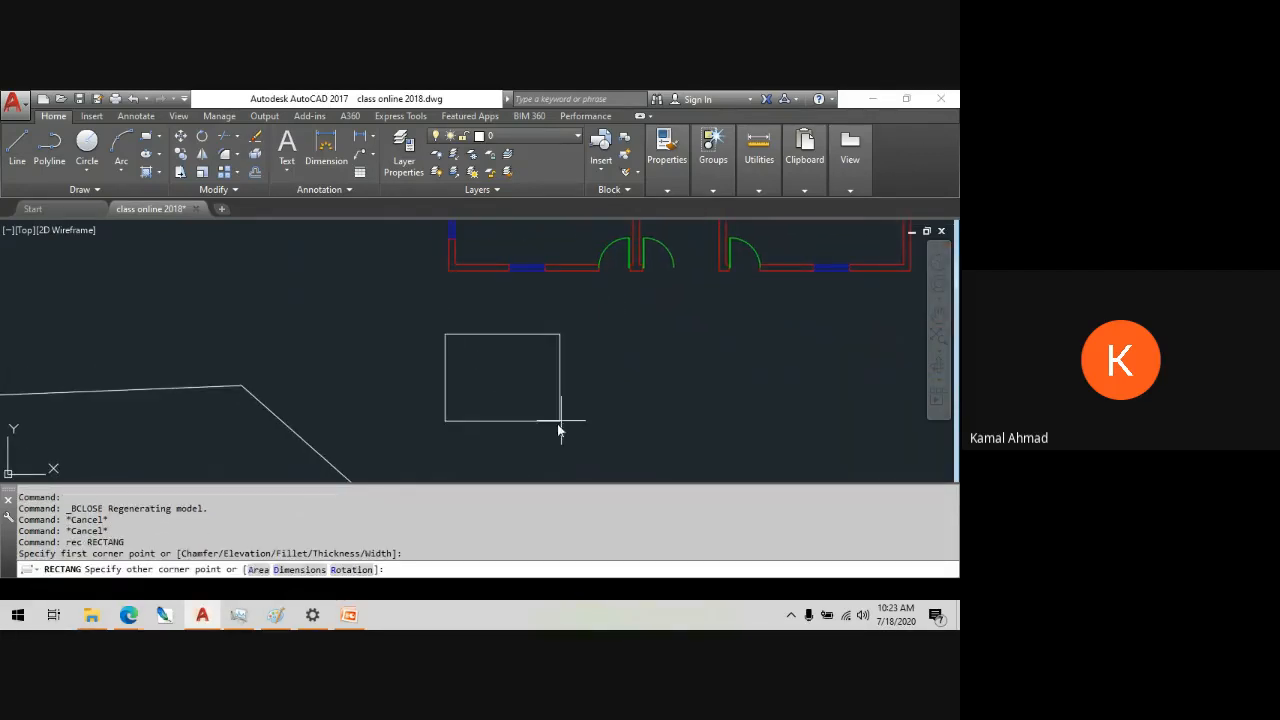
text(@)
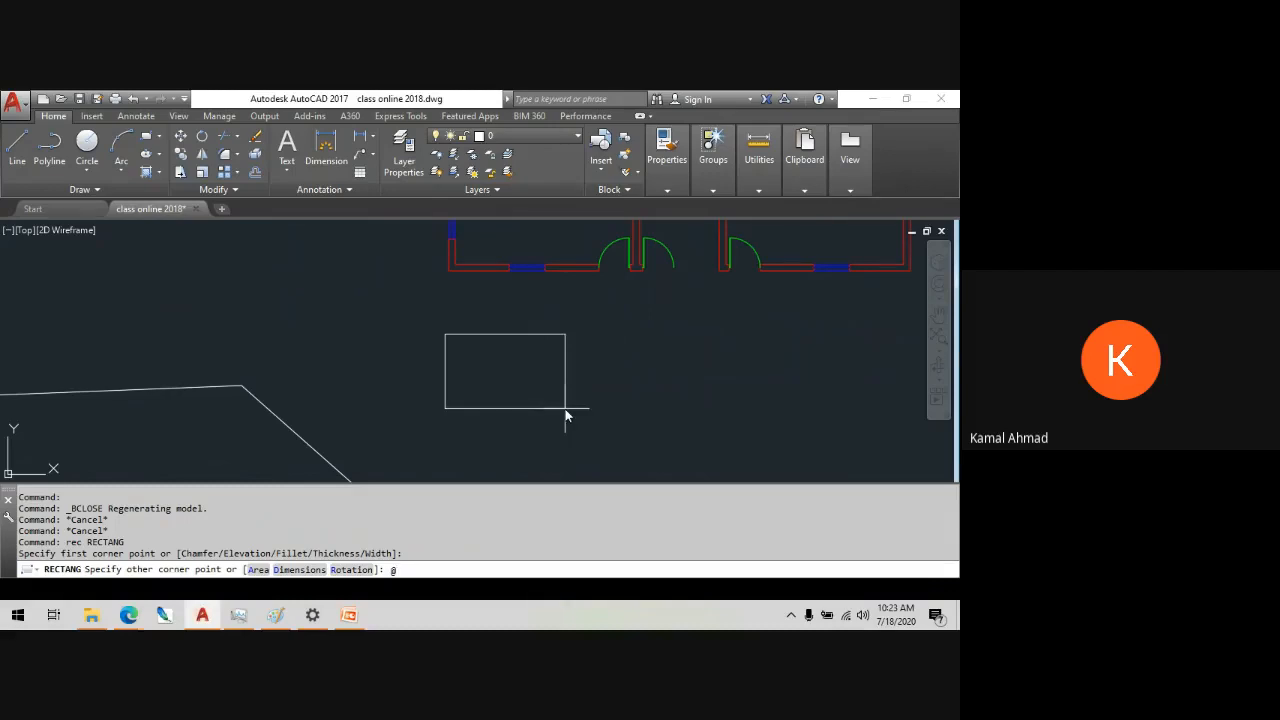
text(4',3')
key(Return)
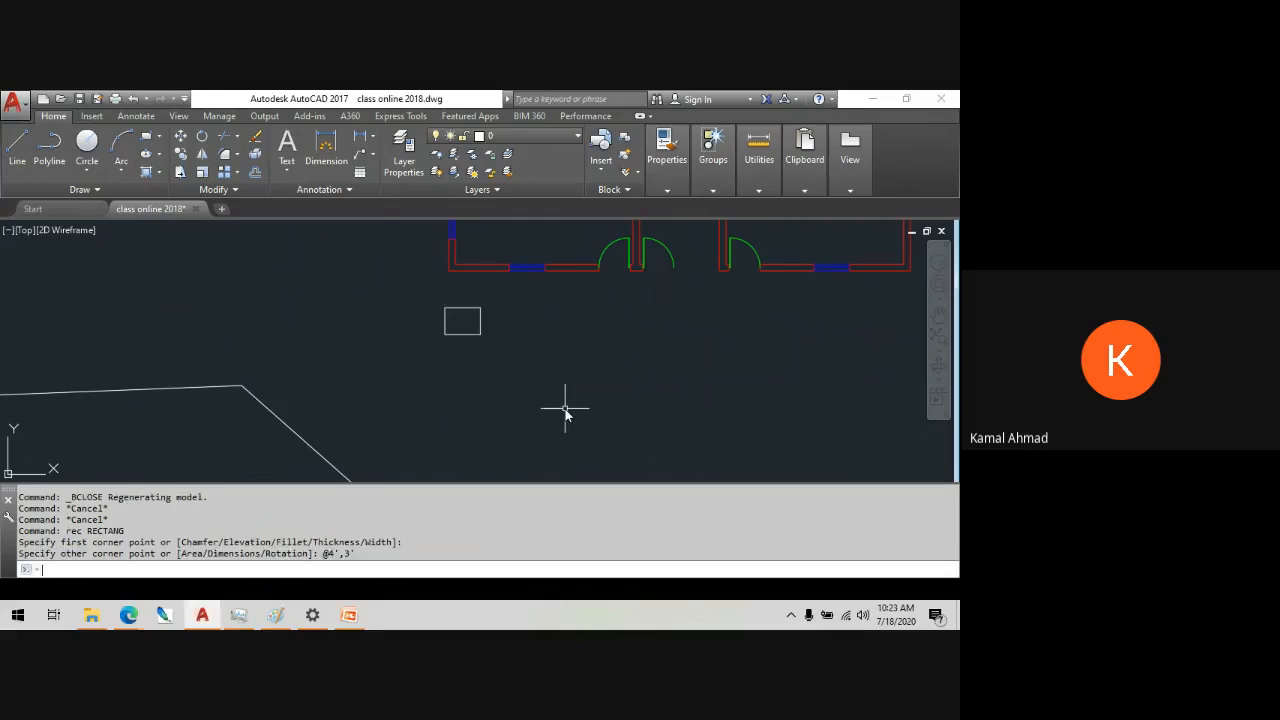
- Offset the 4' by 3' rectangle 2" inward to form an inner border
scroll(434, 340, up, 6)
scroll(517, 340, up, 2)
scroll(517, 340, down, 2)
key(Escape)
key(Escape)
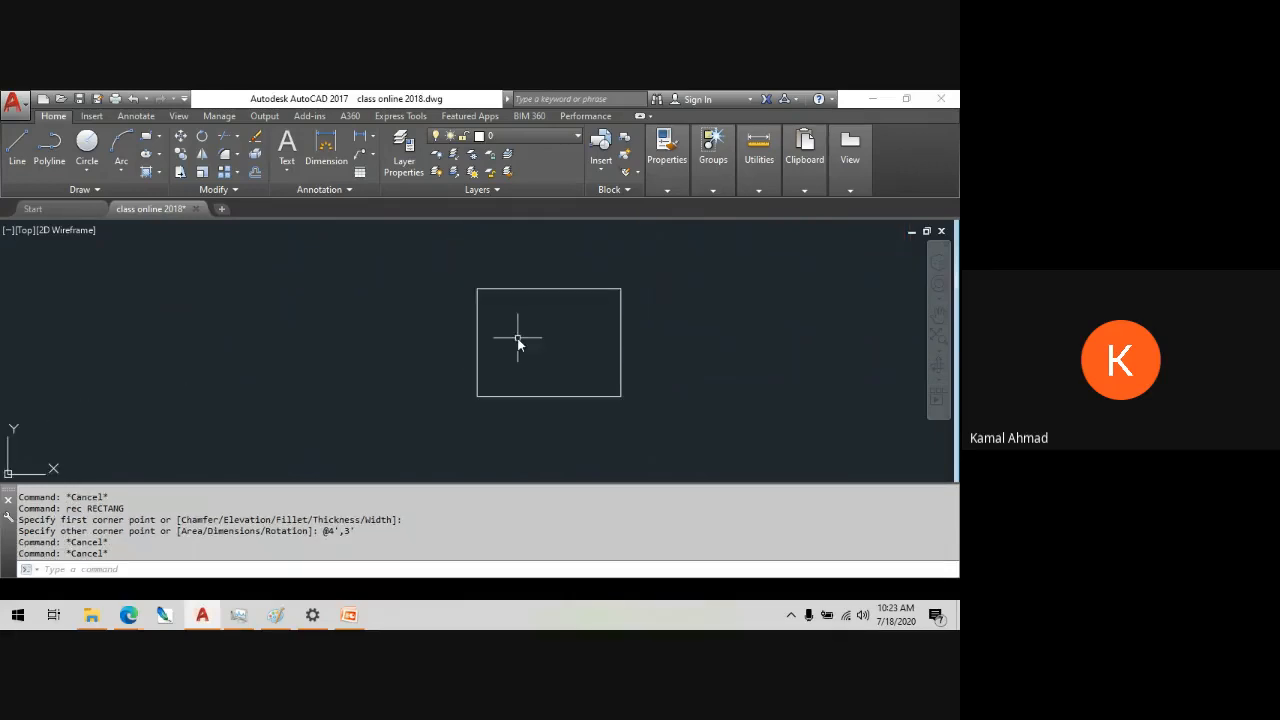
scroll(517, 345, up, 2)
text(o)
key(Return)
text(2")
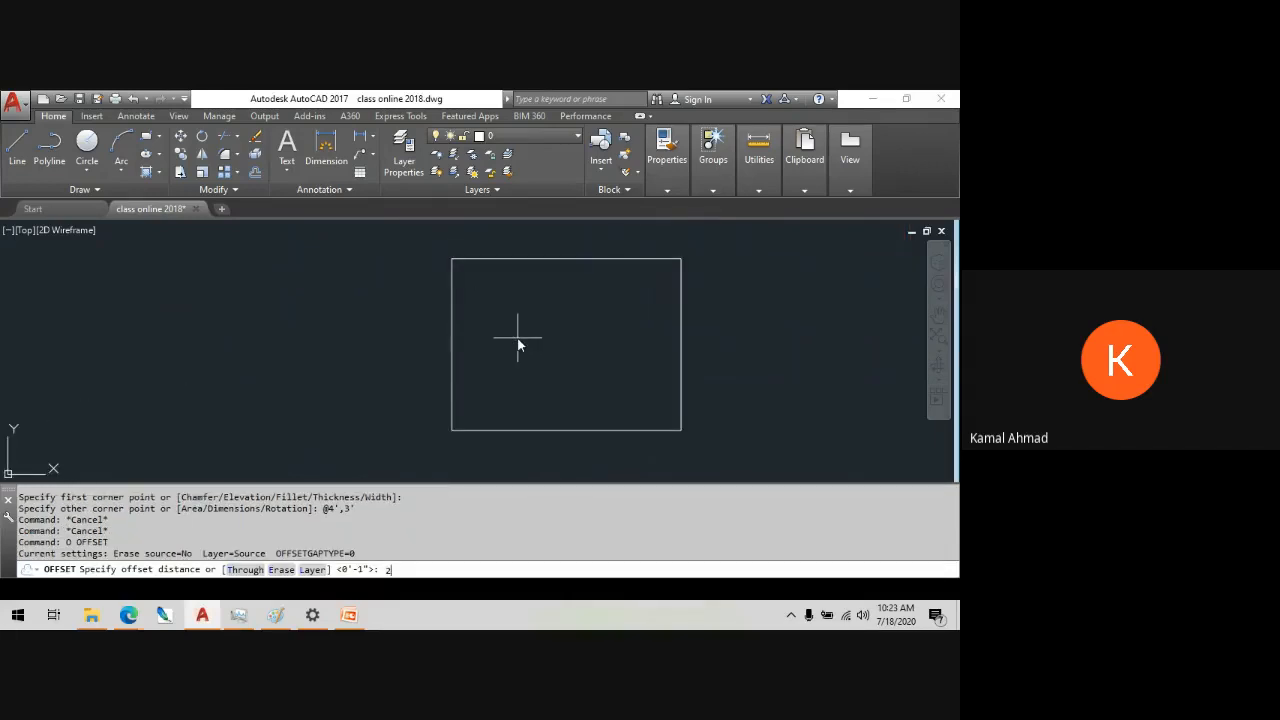
key(Return)
click(537, 261)
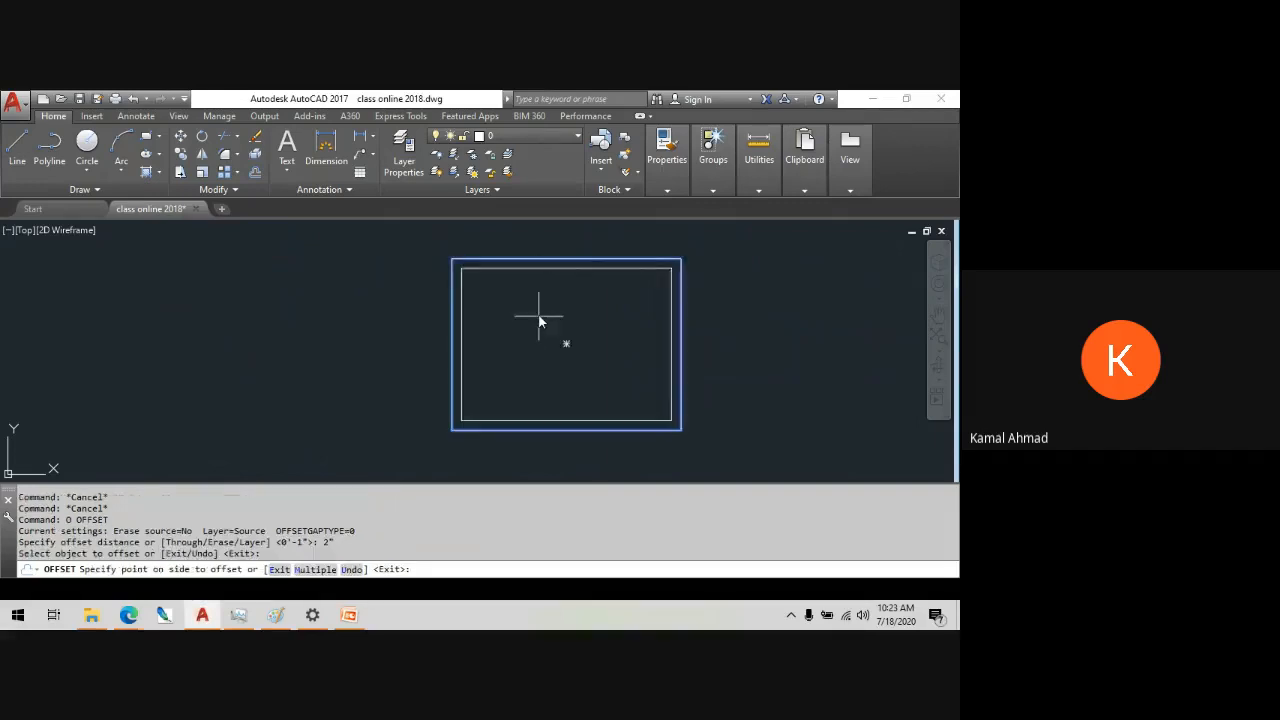
click(541, 324)
key(Escape)
key(Escape)
- Explode both the outer and inner rectangles into separate lines
text(x)
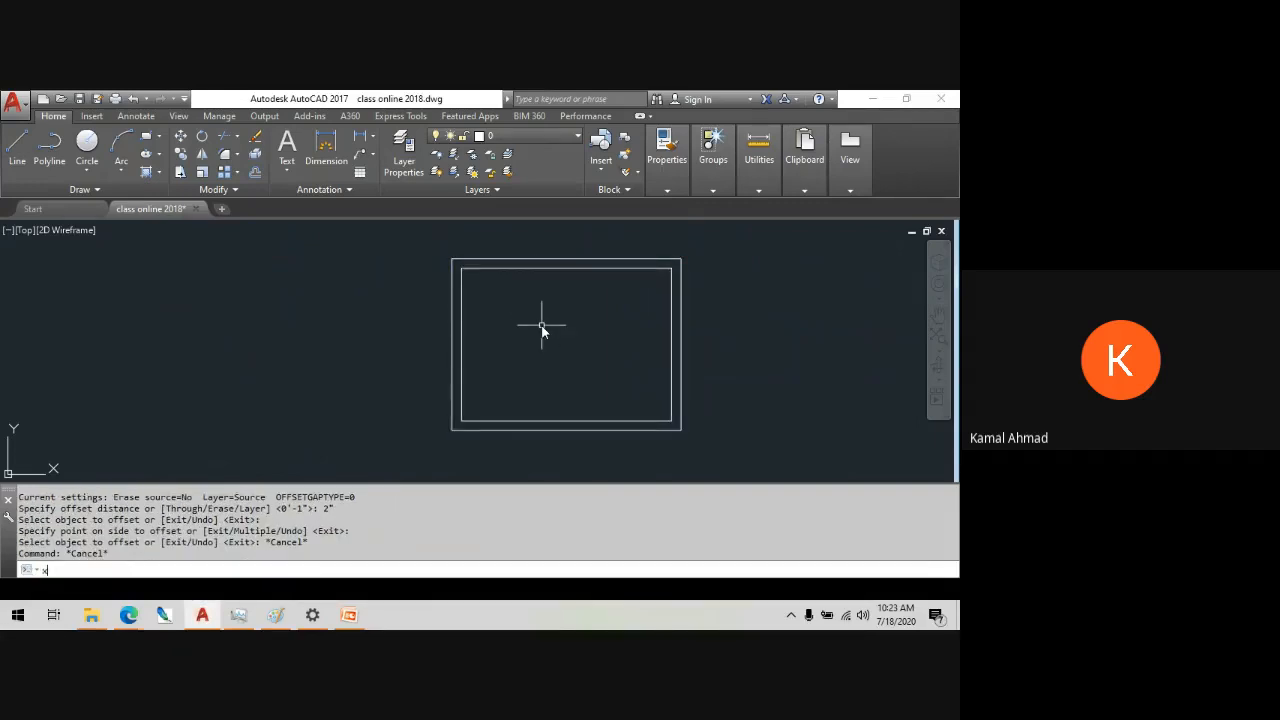
key(Return)
click(517, 371)
click(421, 465)
key(Escape)
key(Escape)
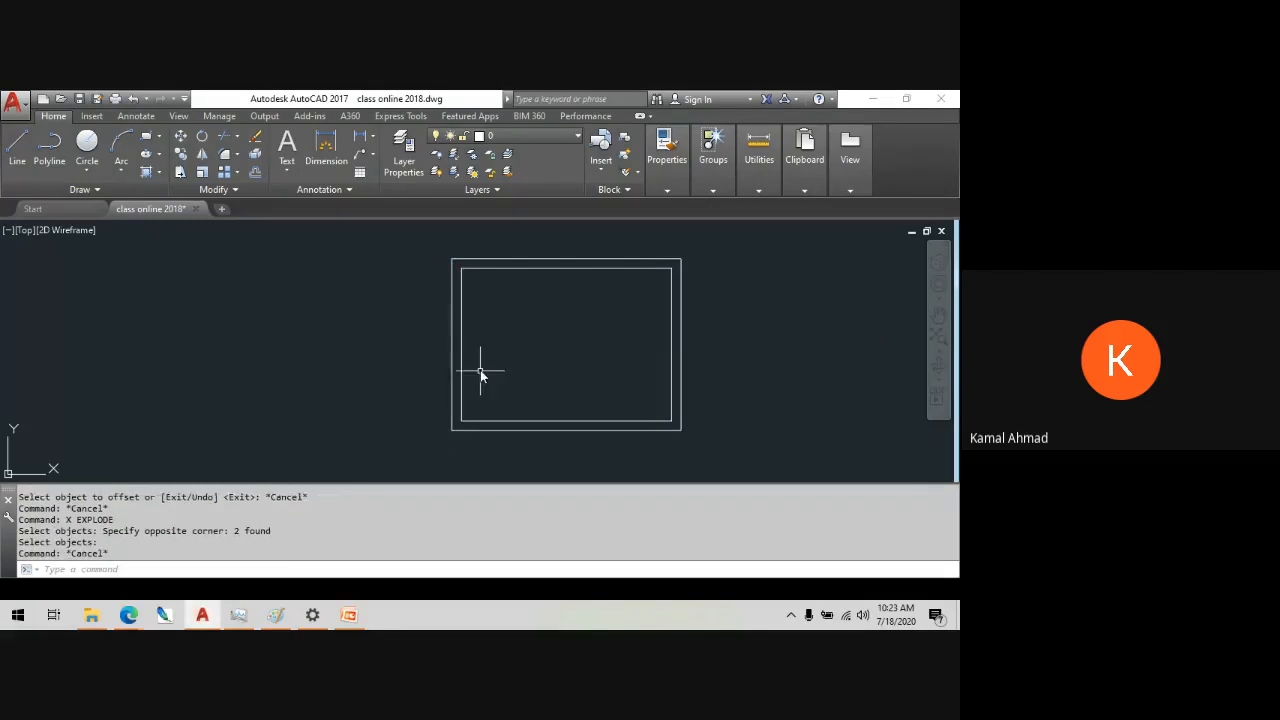
- Draw a vertical centre line between the midpoints of the inner rectangle's top and bottom edges
text(l)
key(Return)
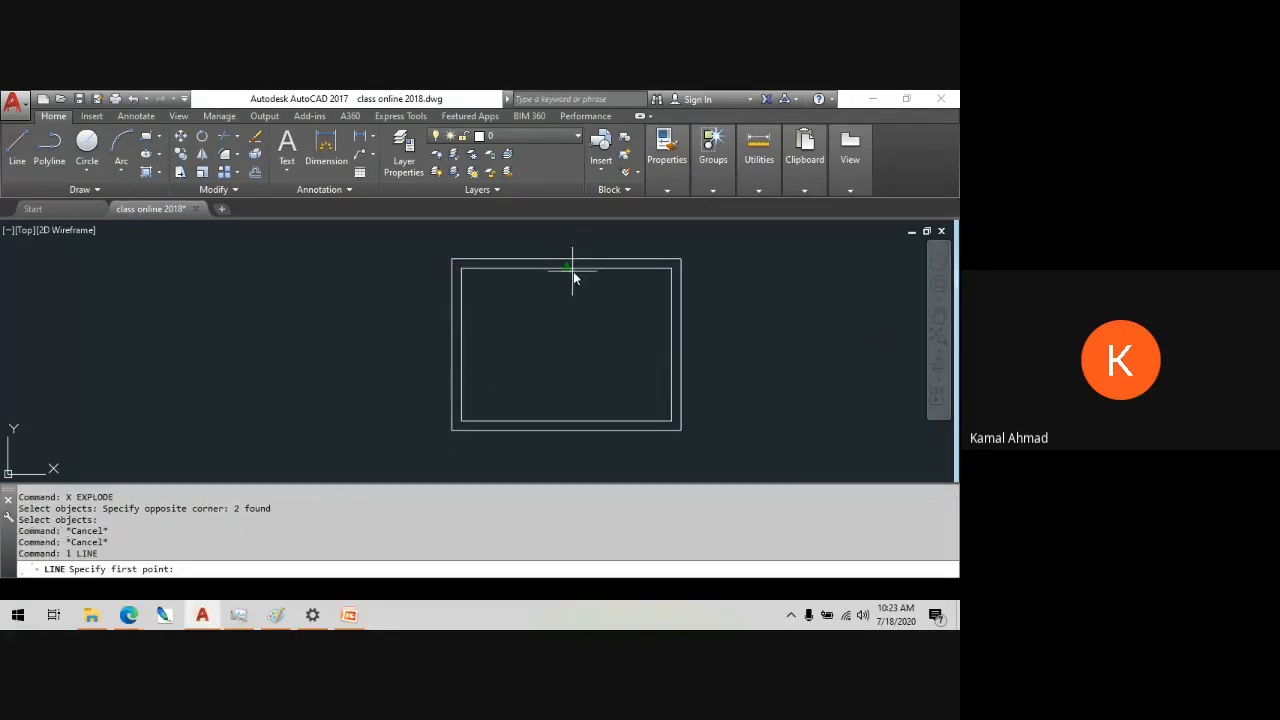
click(568, 272)
click(566, 423)
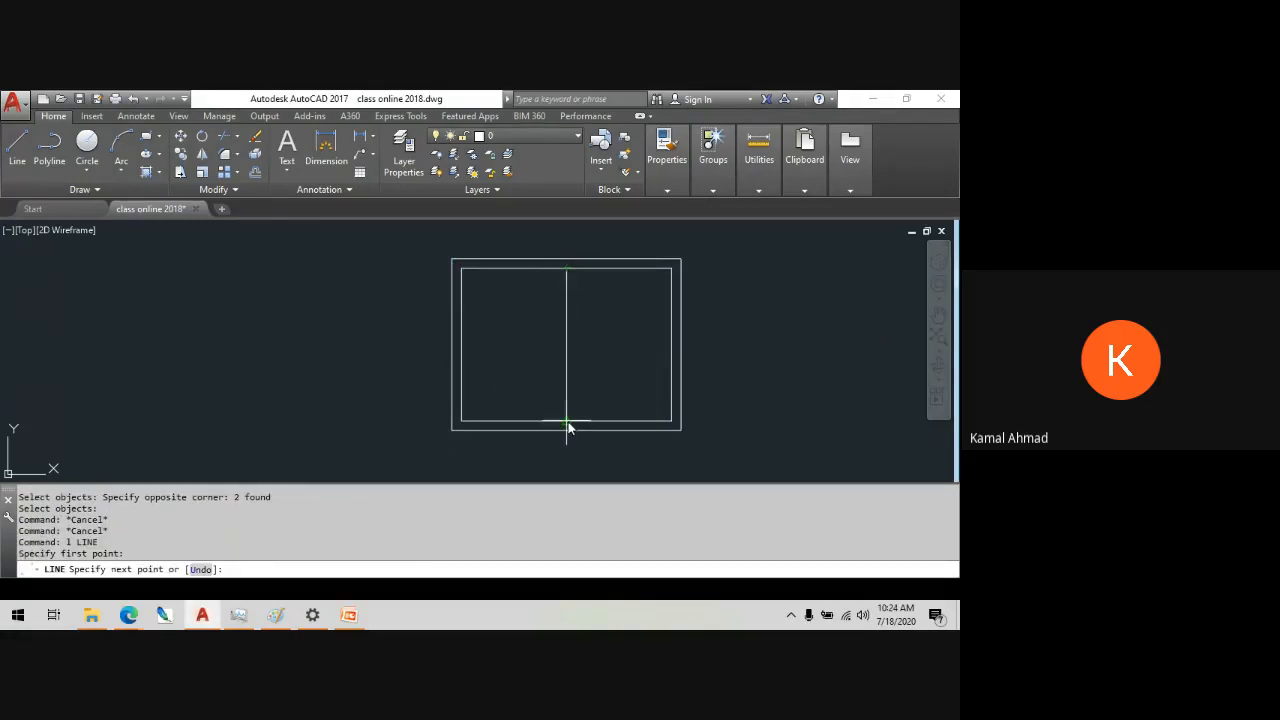
key(Escape)
- Offset the vertical centre line 1" to each side and delete the original centre line
text(o)
key(Return)
text(1")
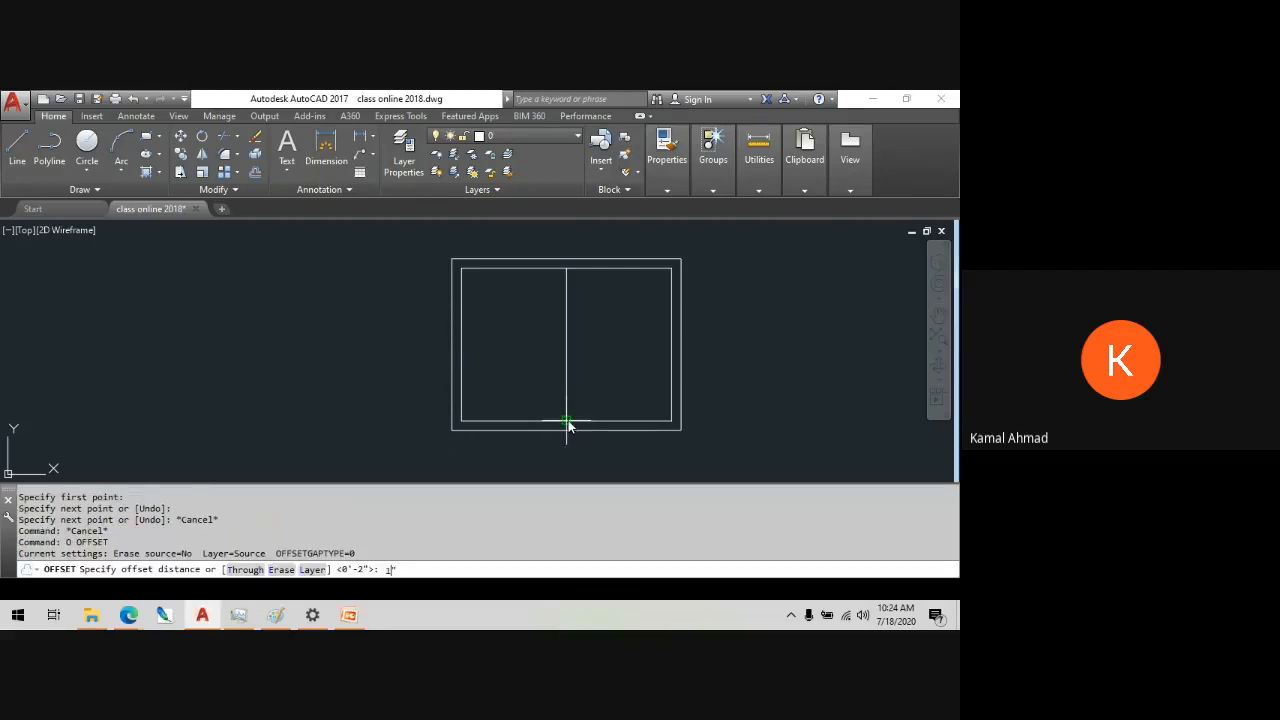
key(Return)
click(567, 372)
click(546, 369)
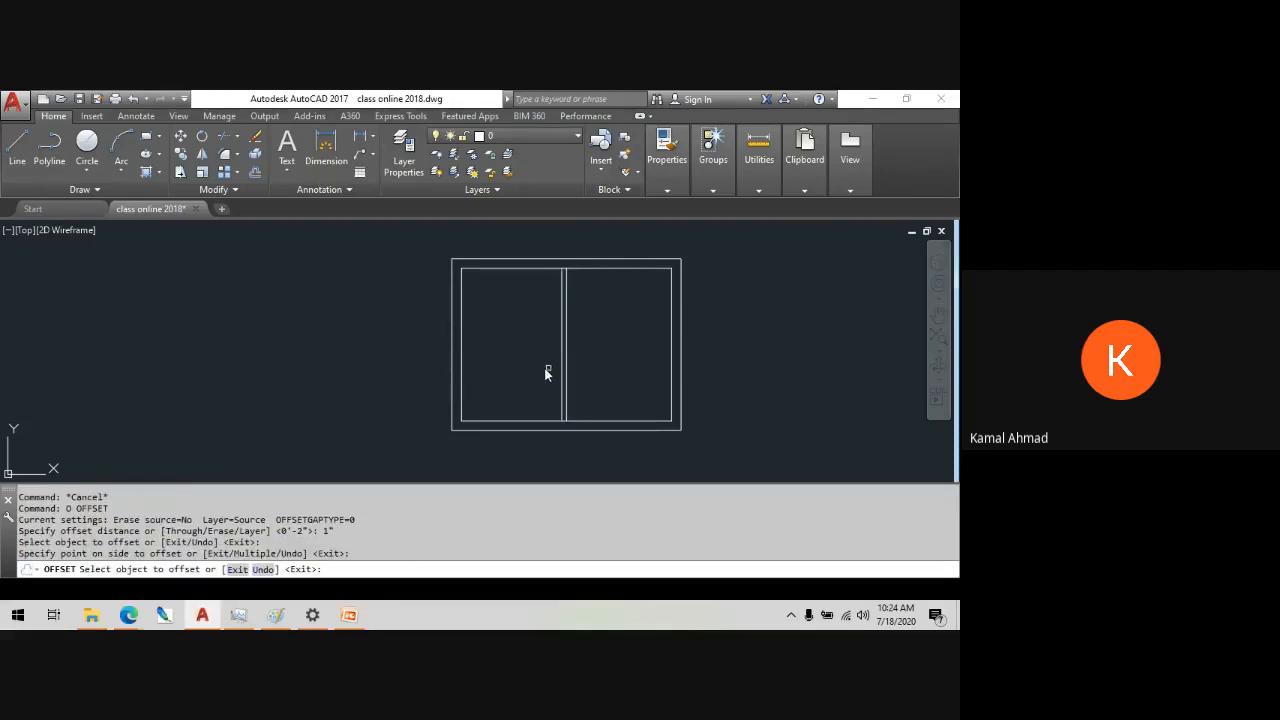
click(567, 368)
click(594, 372)
key(Escape)
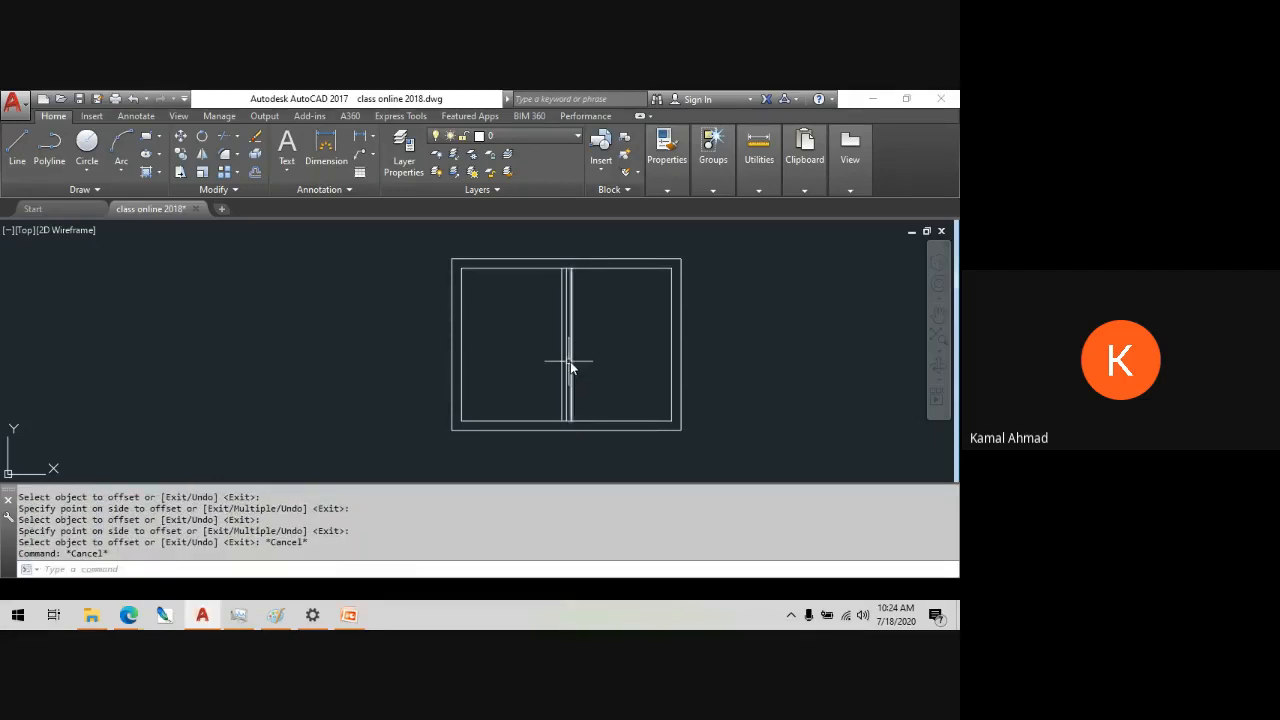
click(567, 367)
key(Delete)
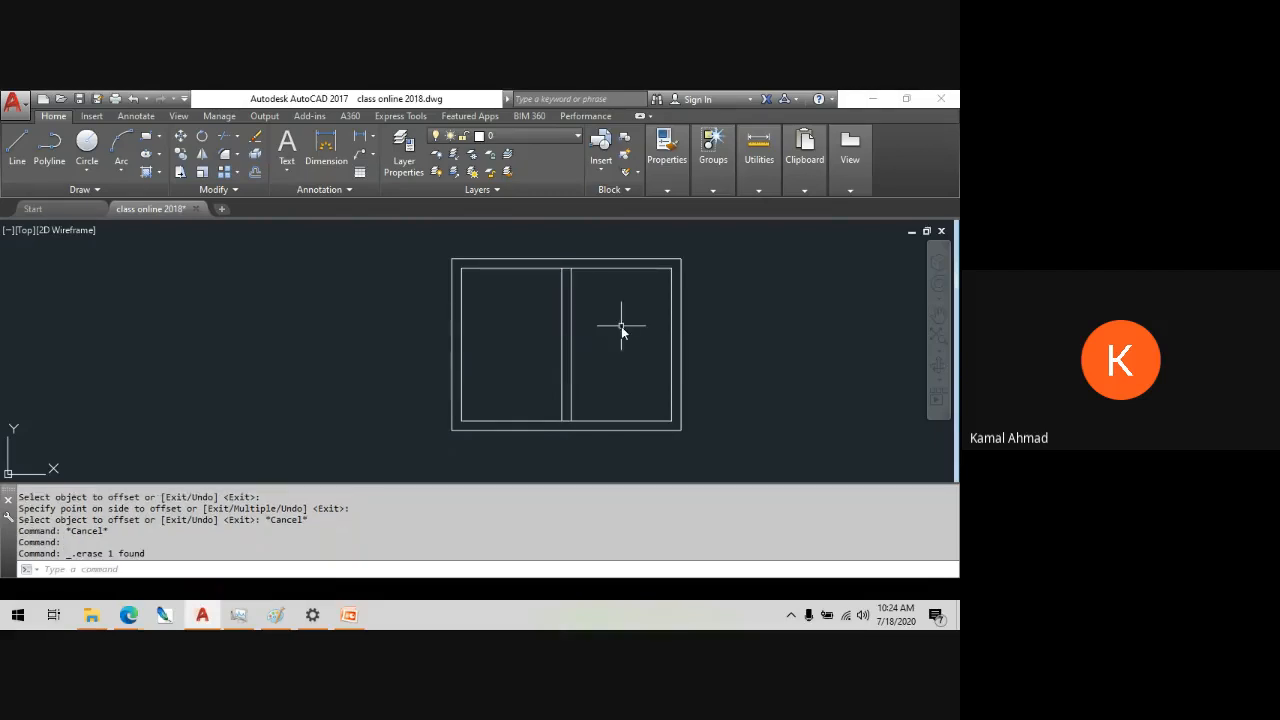
- Trim the inner rectangle's top and bottom edges between the two vertical centre bar lines
text(tr)
key(Return)
key(Return)
scroll(580, 279, up, 4)
click(560, 263)
click(551, 258)
scroll(544, 325, down, 4)
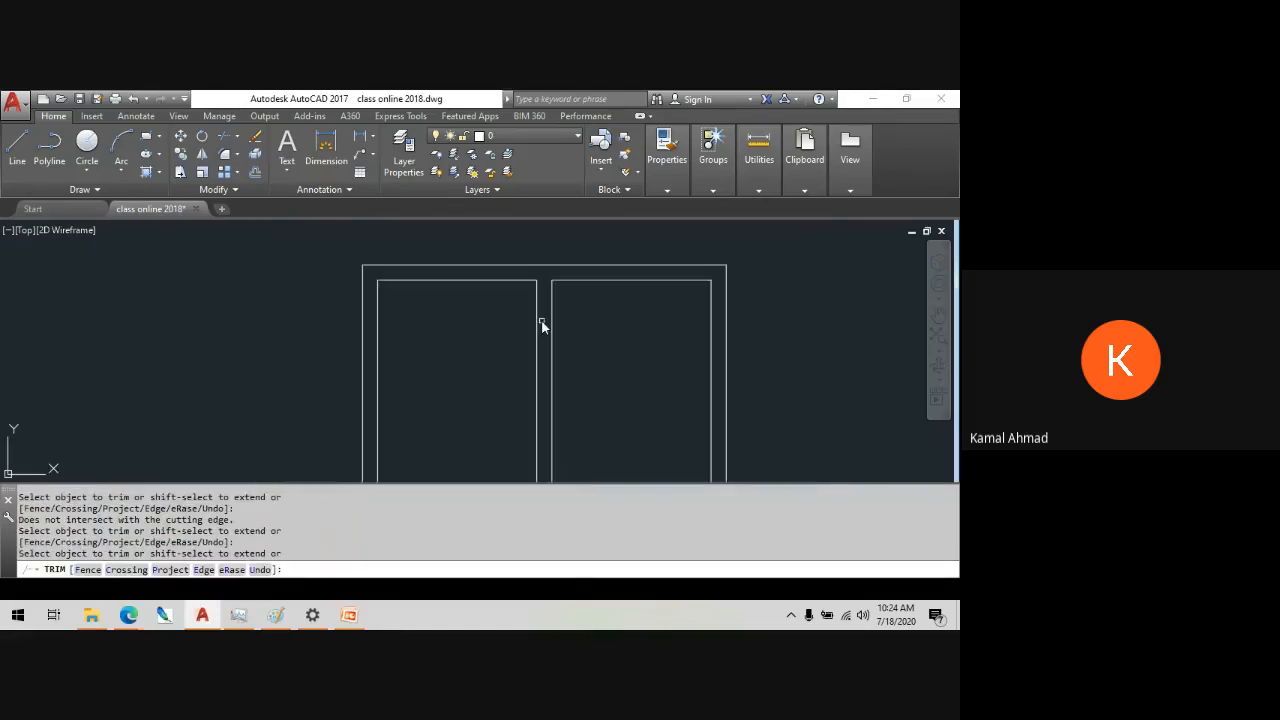
middle_drag(543, 324, 530, 176)
click(527, 252)
scroll(525, 345, up, 4)
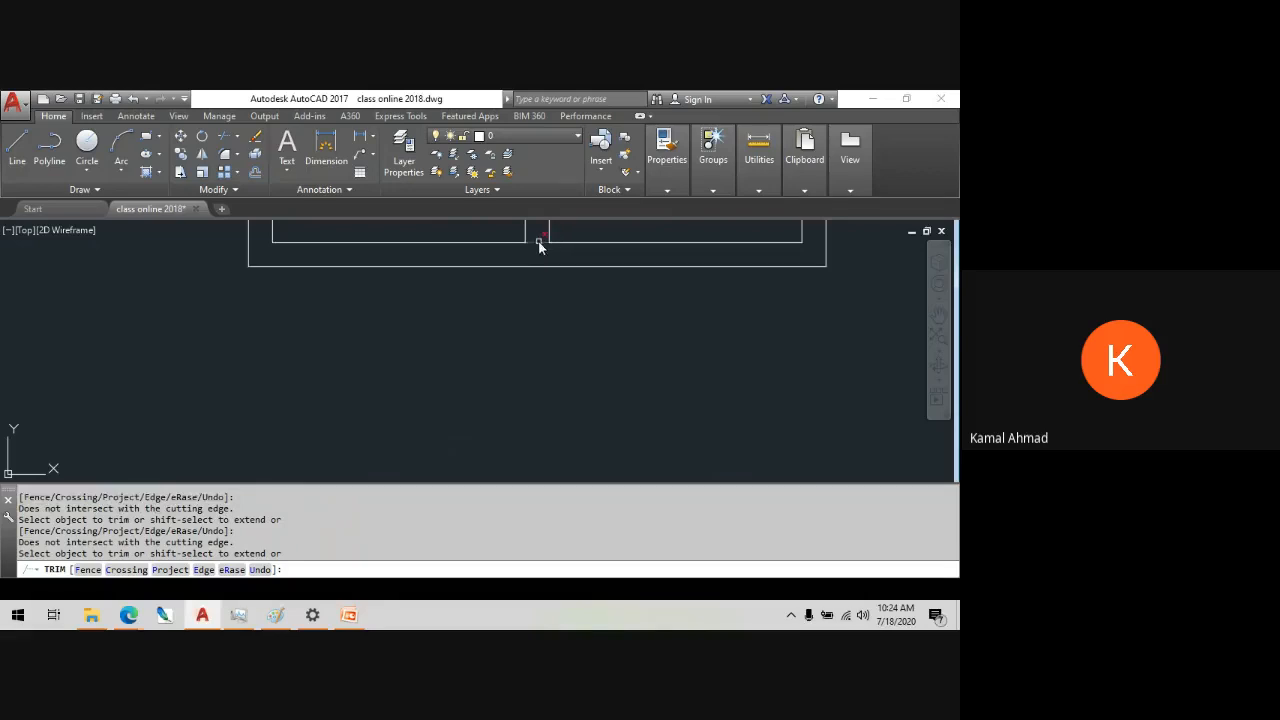
scroll(538, 240, down, 4)
middle_drag(534, 251, 586, 380)
scroll(586, 330, down, 4)
scroll(572, 332, up, 2)
key(Escape)
key(Escape)
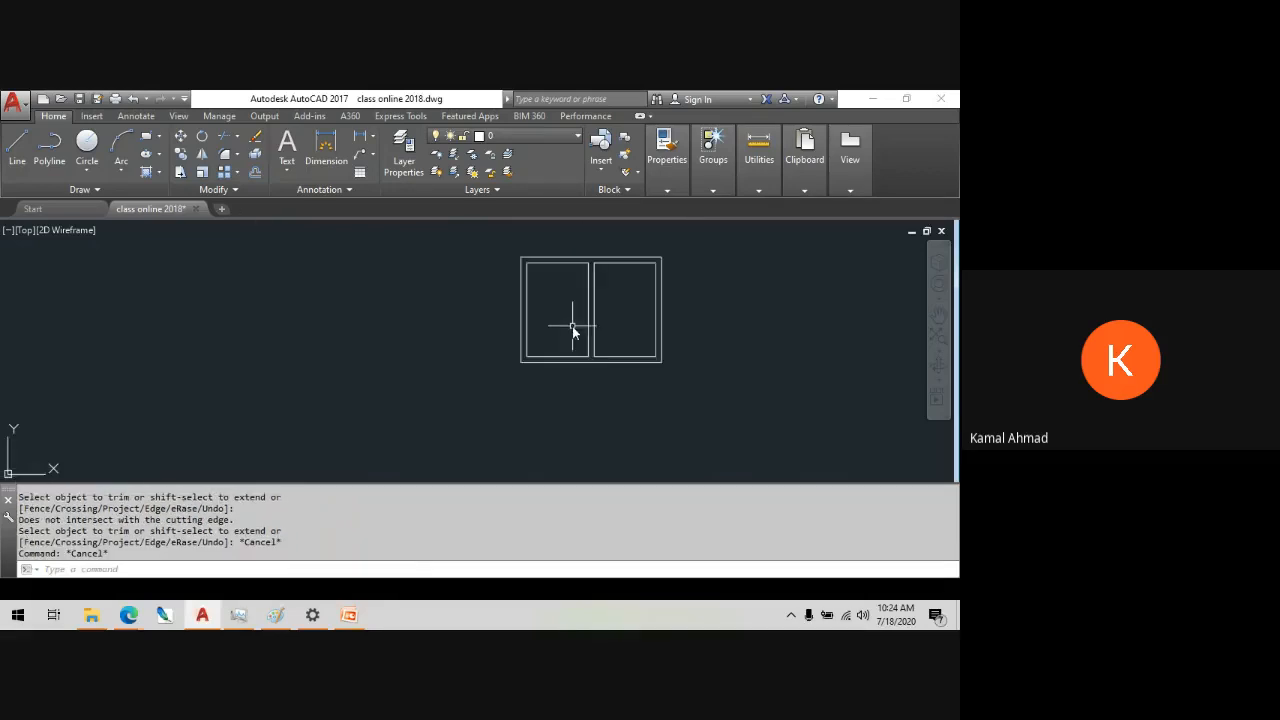
- Add a linear dimension for the outer frame's width, placed just above the frame
mouse_move(573, 330)
middle_down()
mouse_move(599, 341)
mouse_move(517, 363)
mouse_move(520, 373)
middle_up()
scroll(517, 363, up, 2)
scroll(519, 366, down, 2)
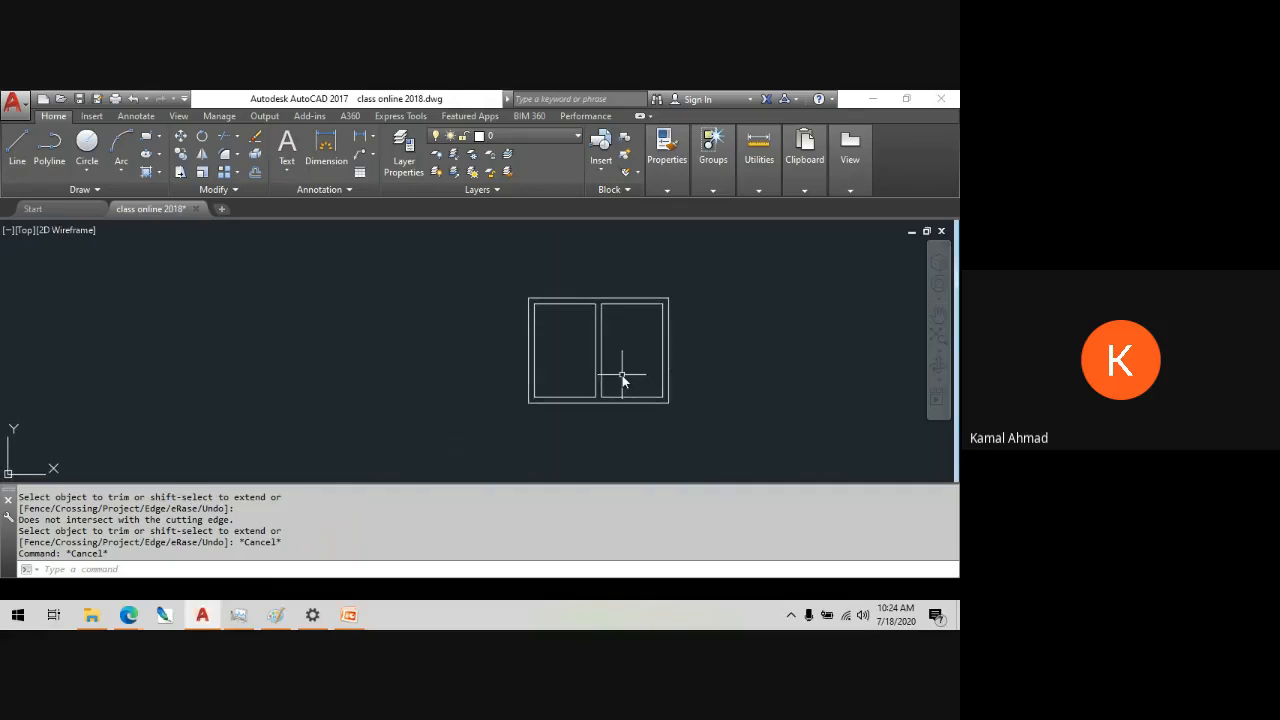
text(li)
key(Return)
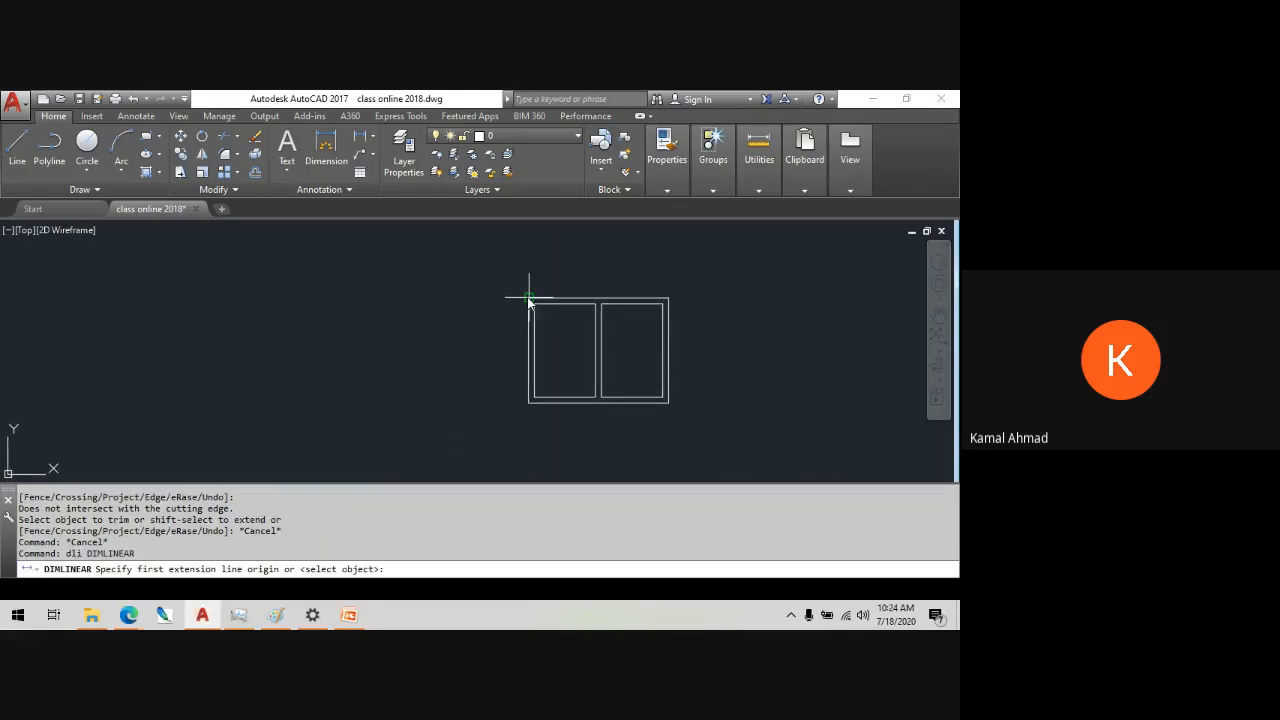
click(529, 298)
click(668, 298)
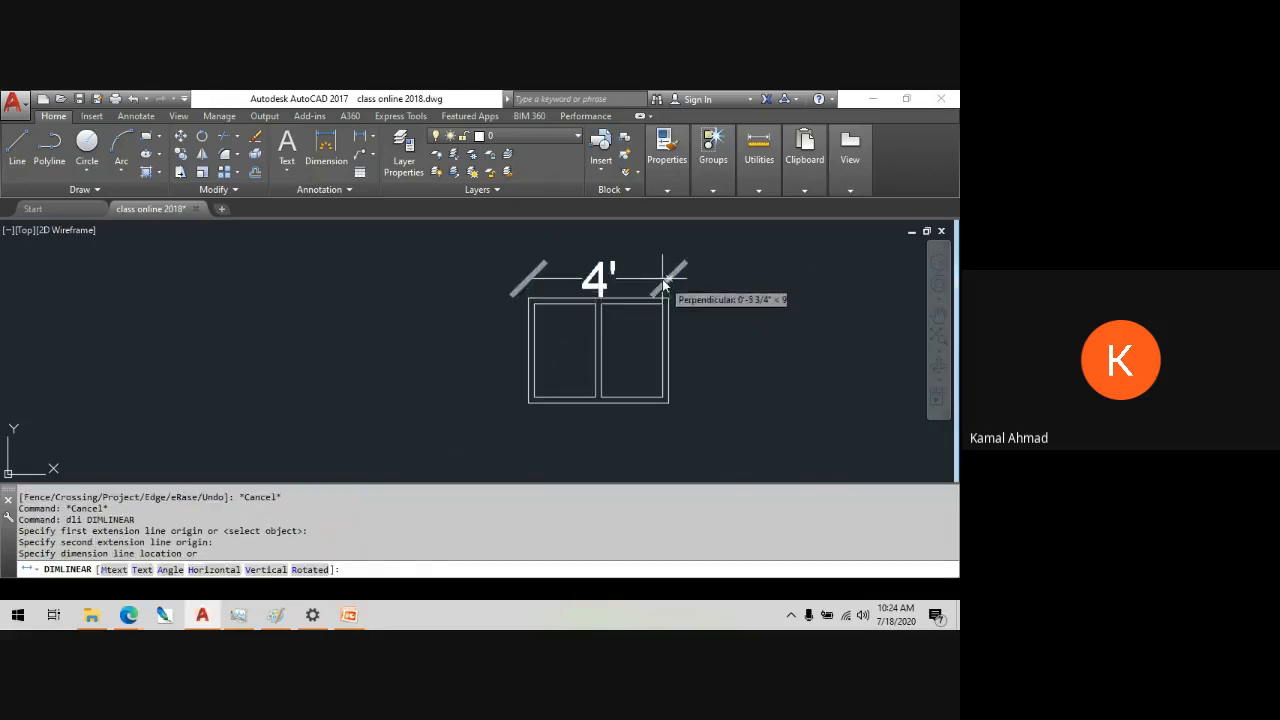
click(663, 285)
- Add a linear dimension for the outer frame's height, placed along its left side
key(Return)
click(529, 298)
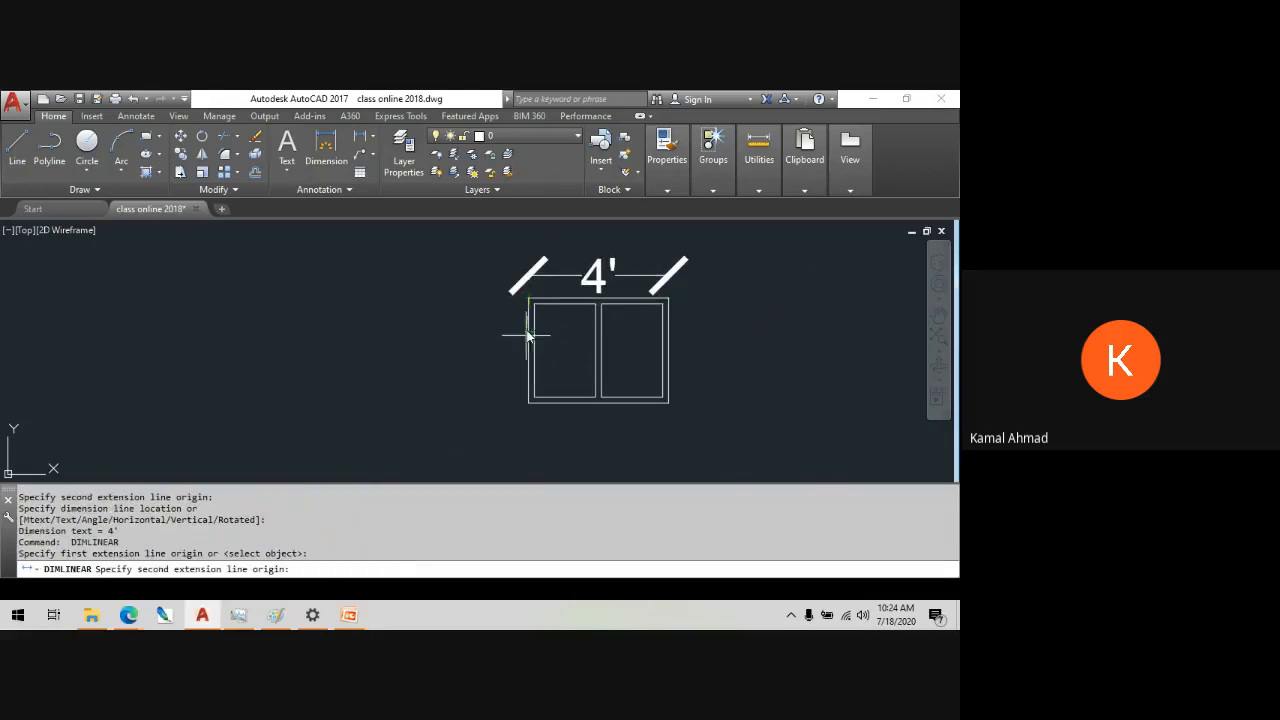
click(529, 402)
click(489, 418)
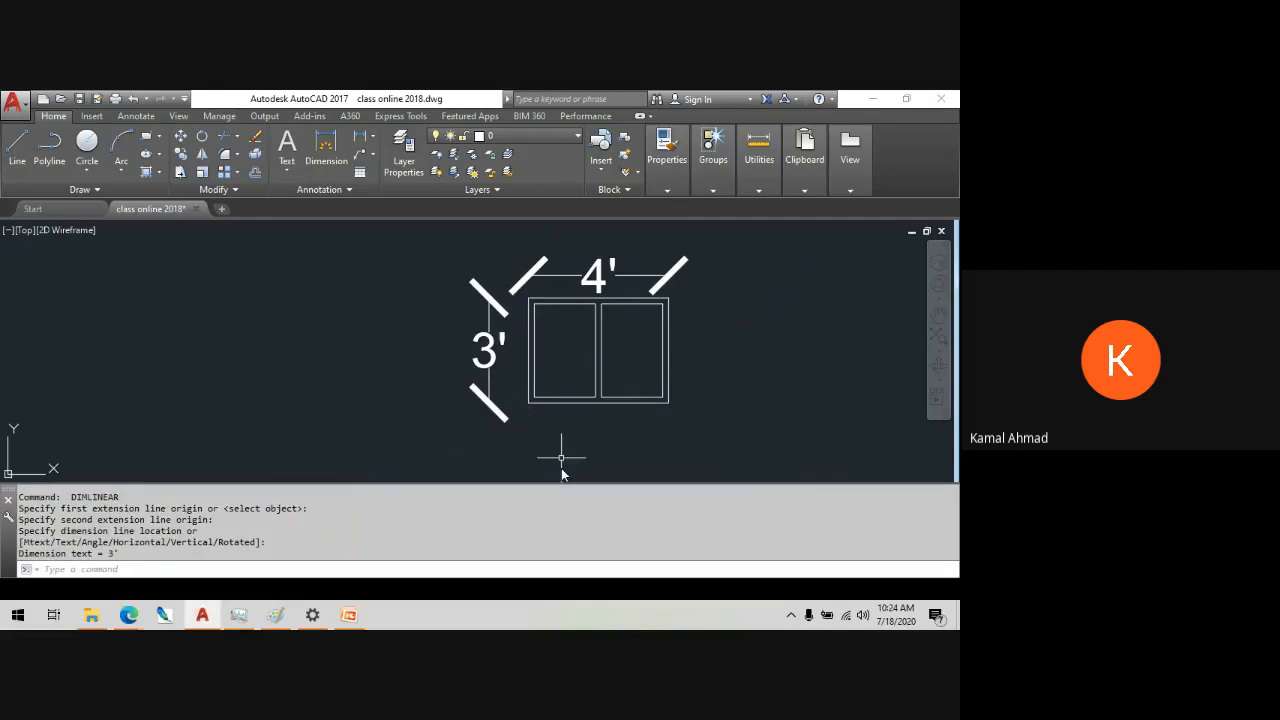
click(507, 358)
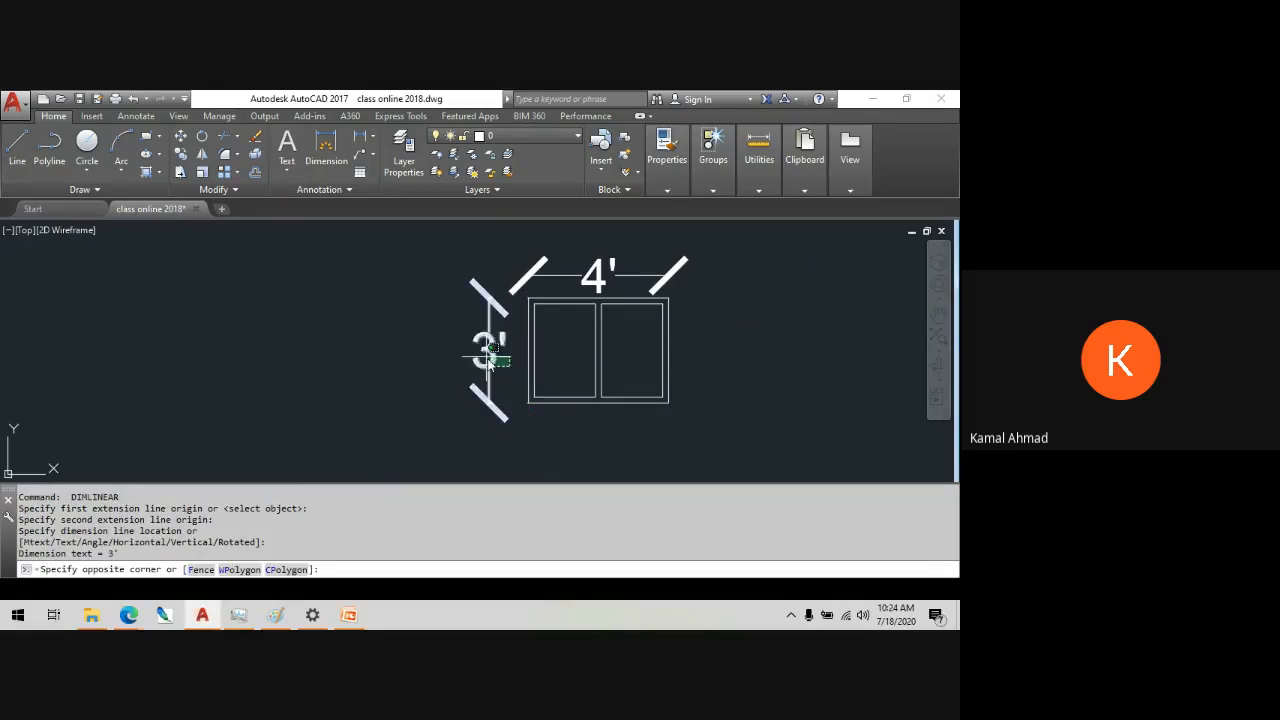
key(Escape)
key(Escape)
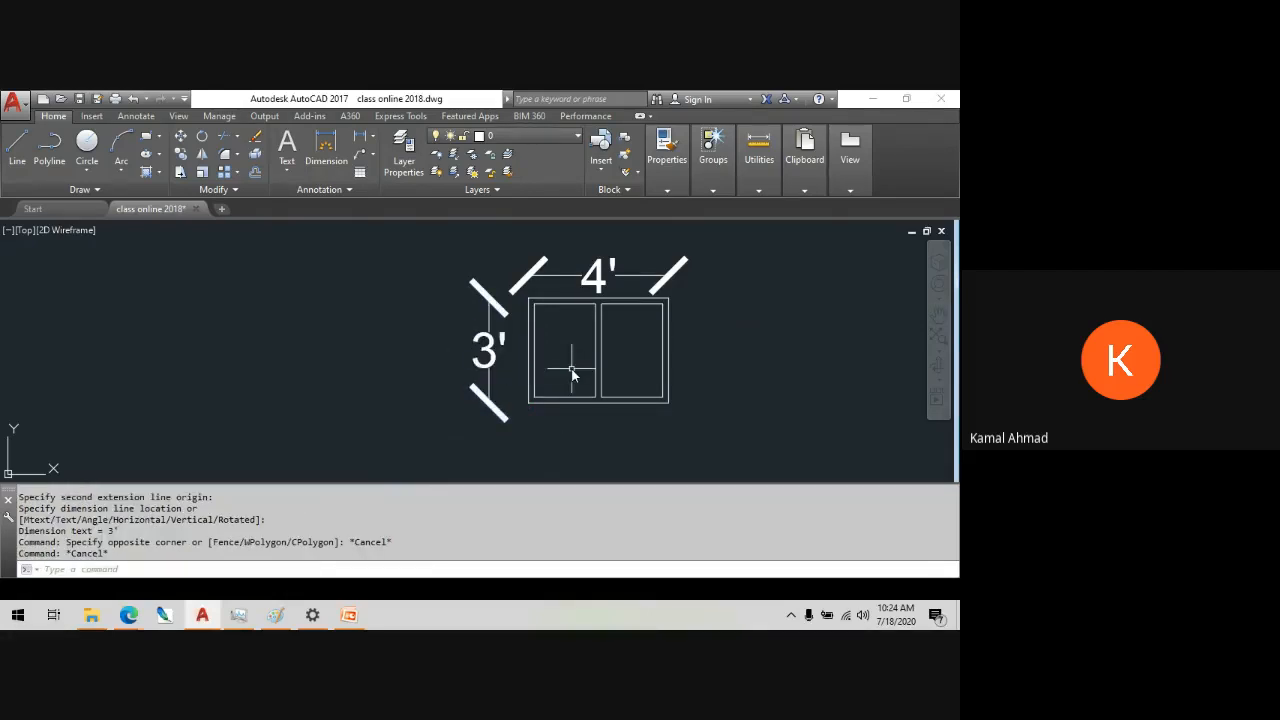
text(co)
key(Return)
click(757, 440)
click(424, 251)
key(Return)
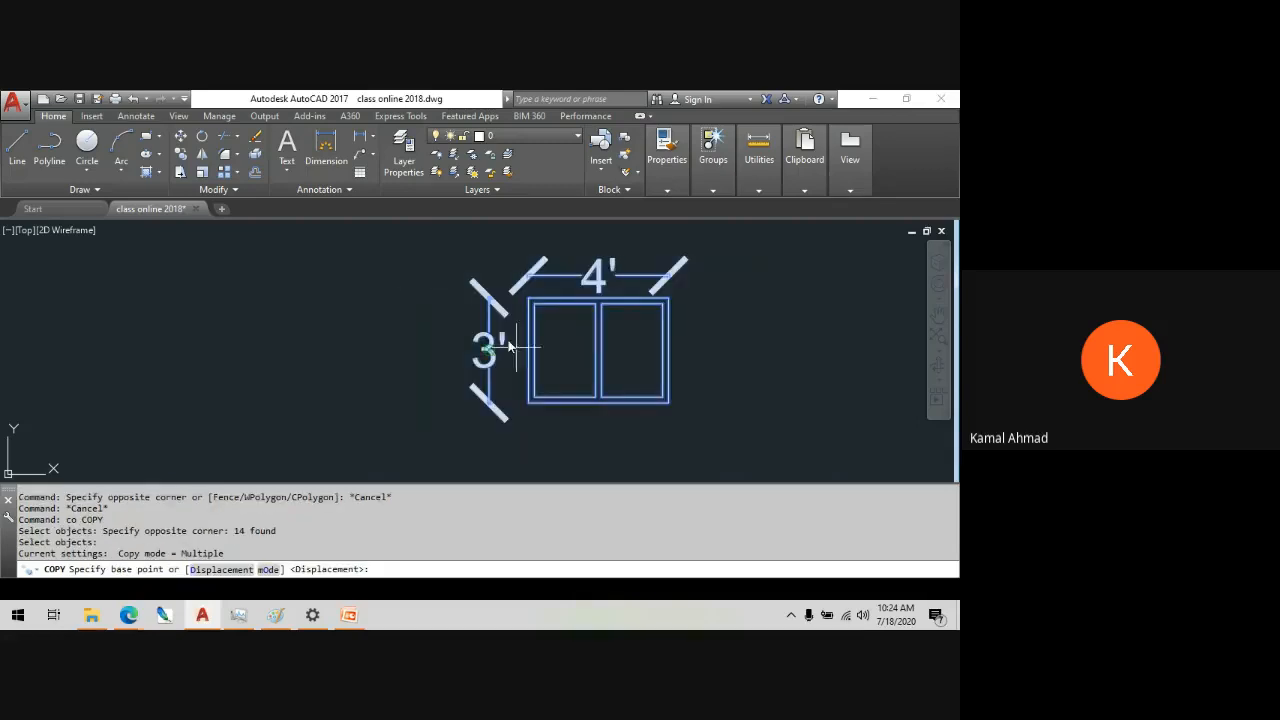
click(516, 348)
middle_drag(262, 349, 486, 343)
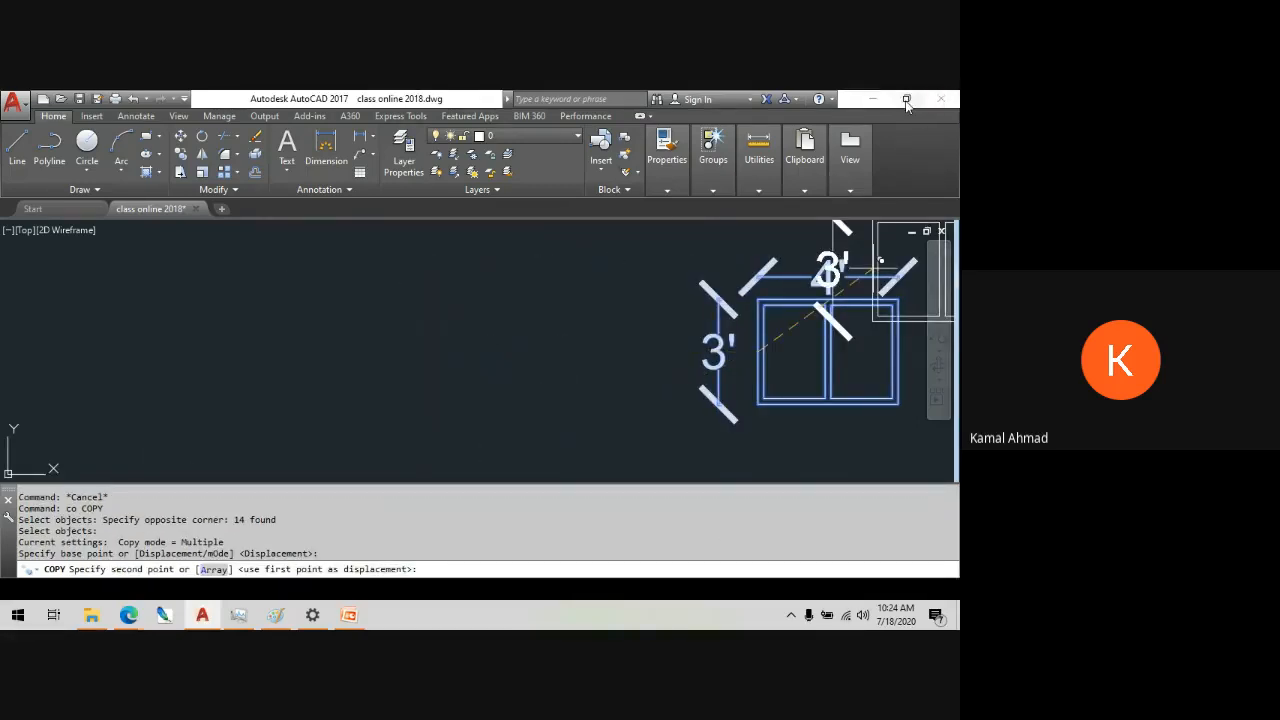
key(Escape)
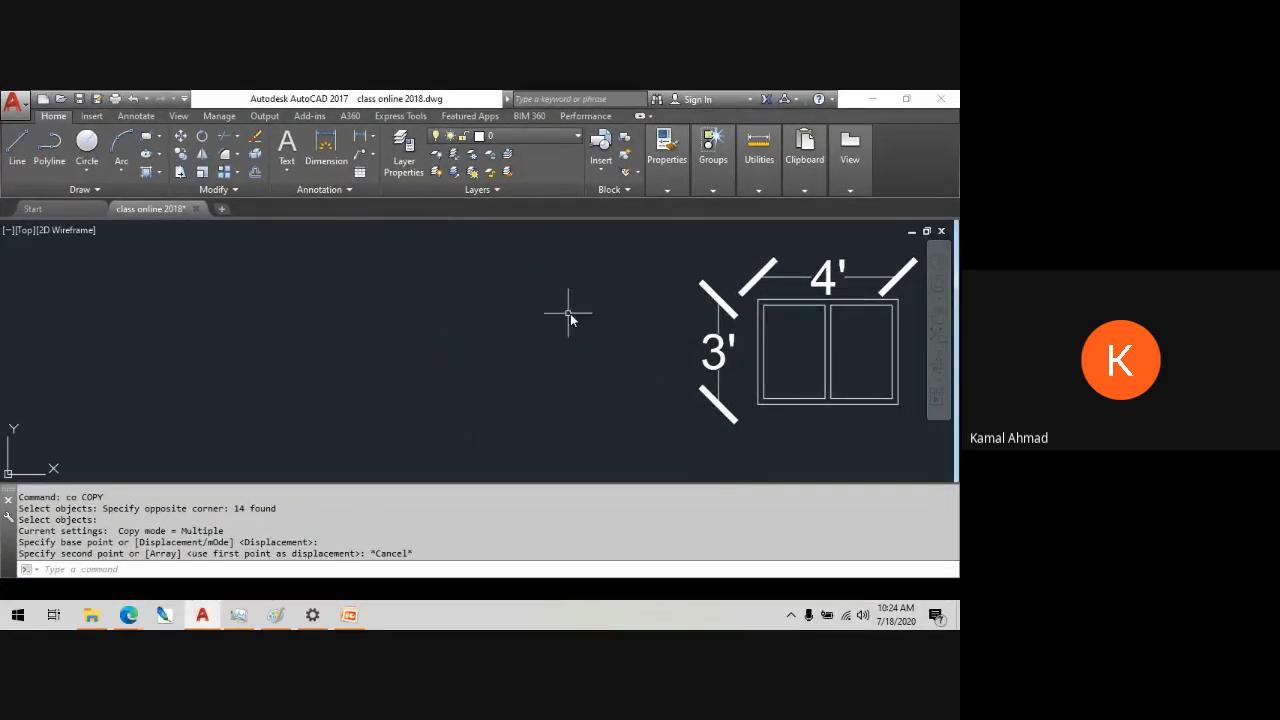
scroll(570, 318, down, 4)
key(Escape)
key(Escape)
key(Escape)
key(Escape)
key(Escape)
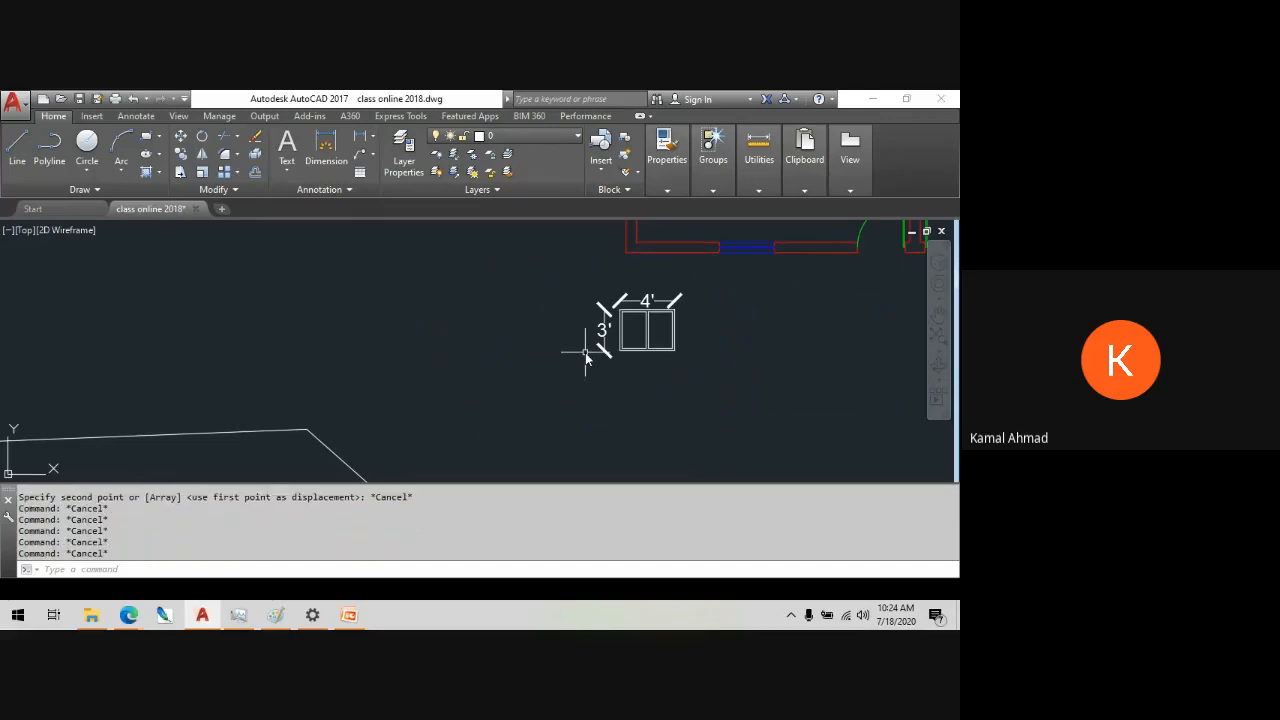
click(948, 597)
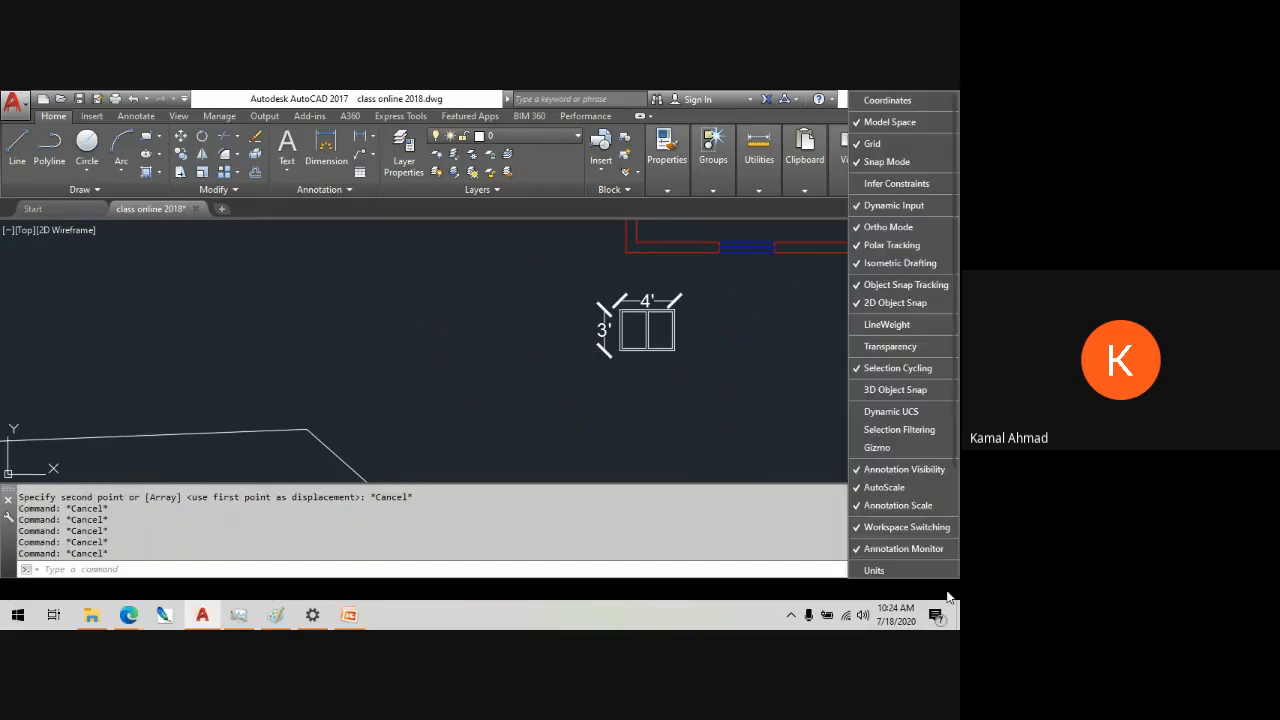
click(893, 571)
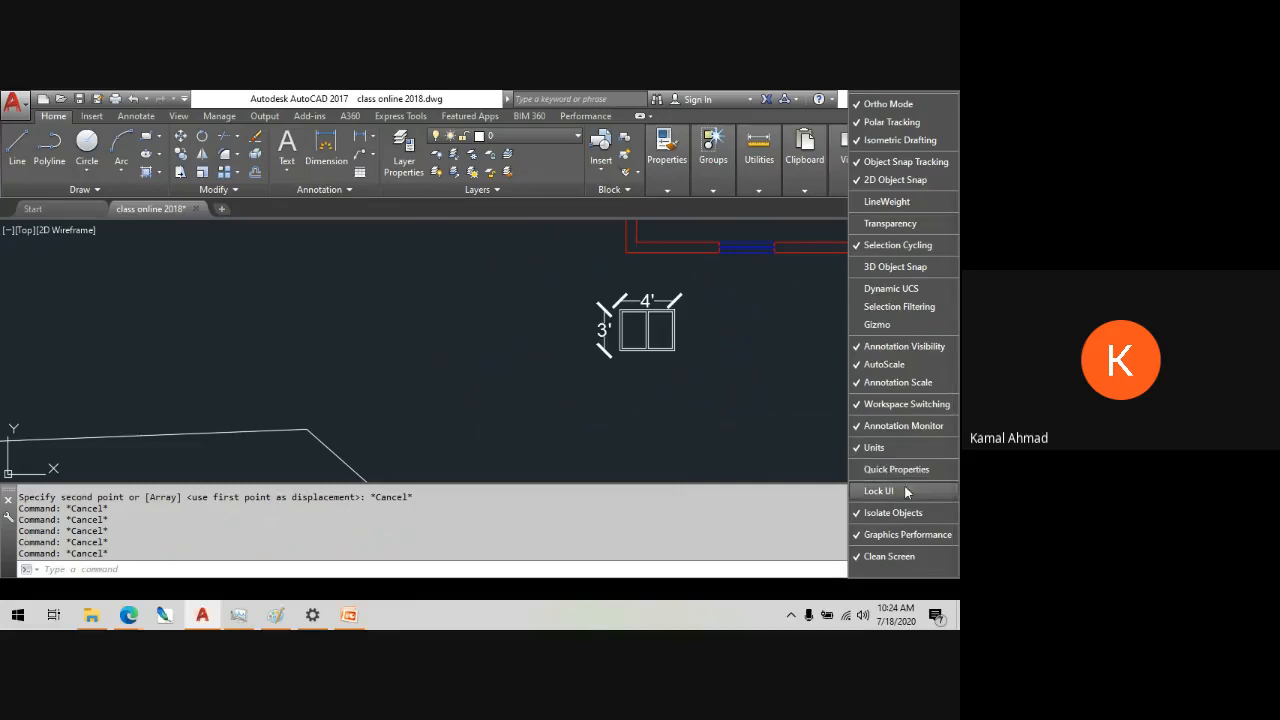
key(Escape)
- Copy the two-pane frame with both dimensions straight to the left, using the midpoint of its left edge as base point
scroll(603, 403, up, 3)
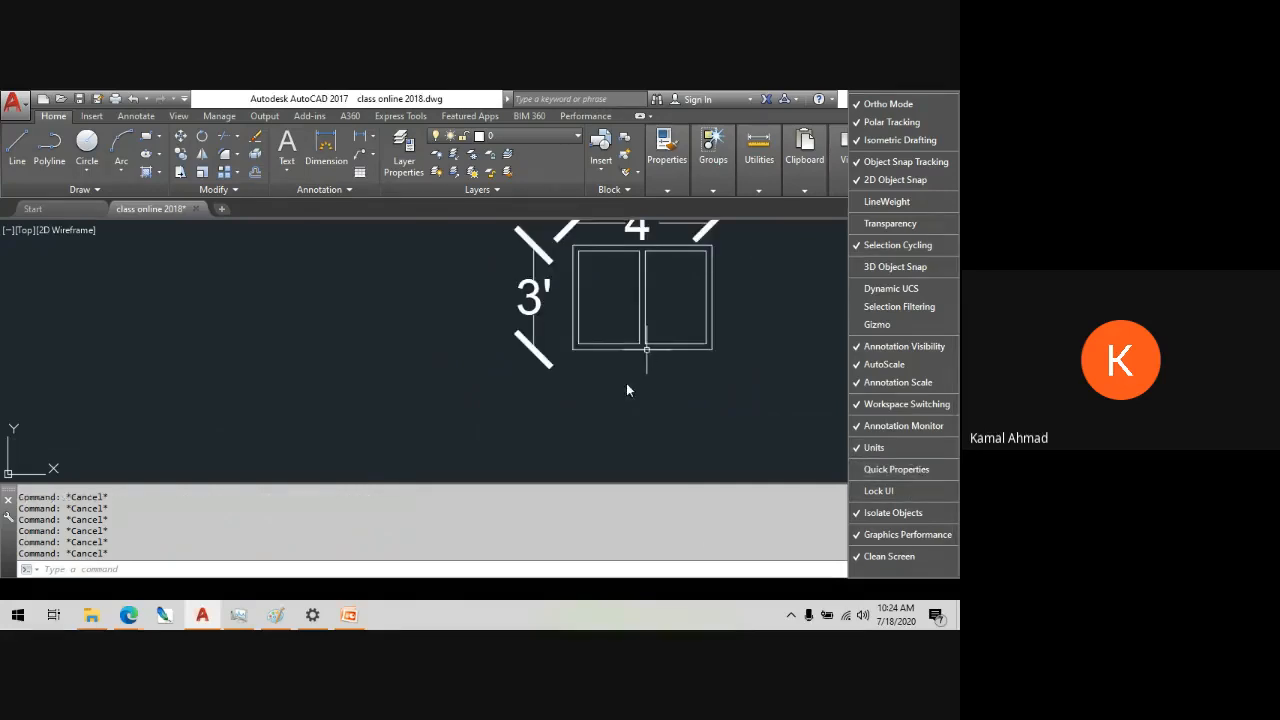
scroll(577, 415, down, 2)
text(c)
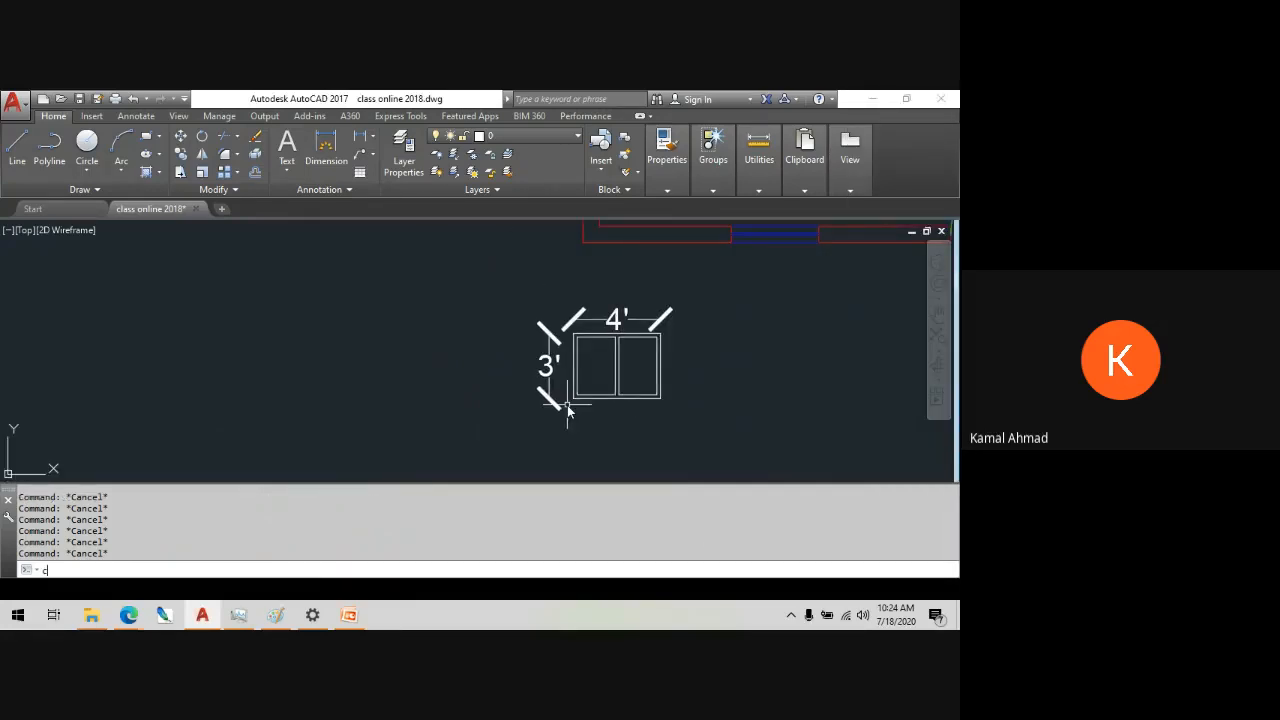
text(o)
key(Return)
click(695, 450)
click(497, 278)
key(Return)
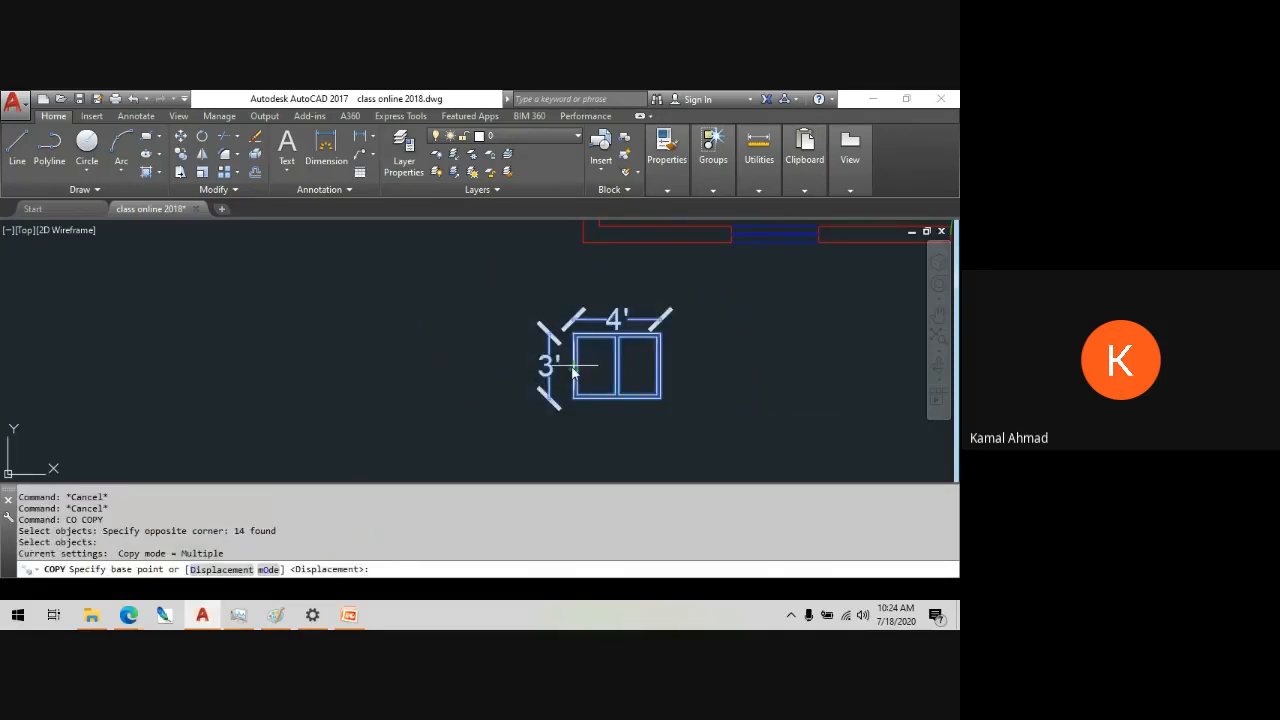
click(574, 368)
click(355, 366)
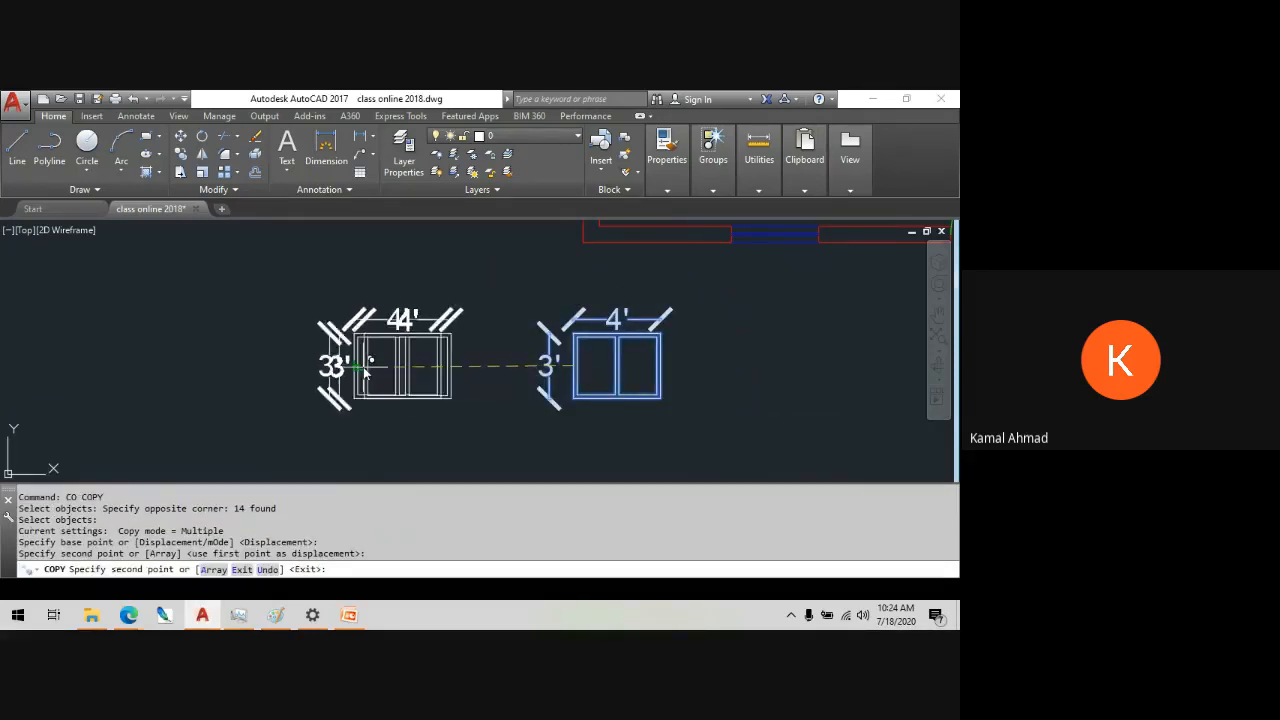
key(Escape)
key(Escape)
- Delete the height and width dimensions from the copied frame on the left
middle_drag(366, 371, 593, 370)
scroll(583, 395, up, 2)
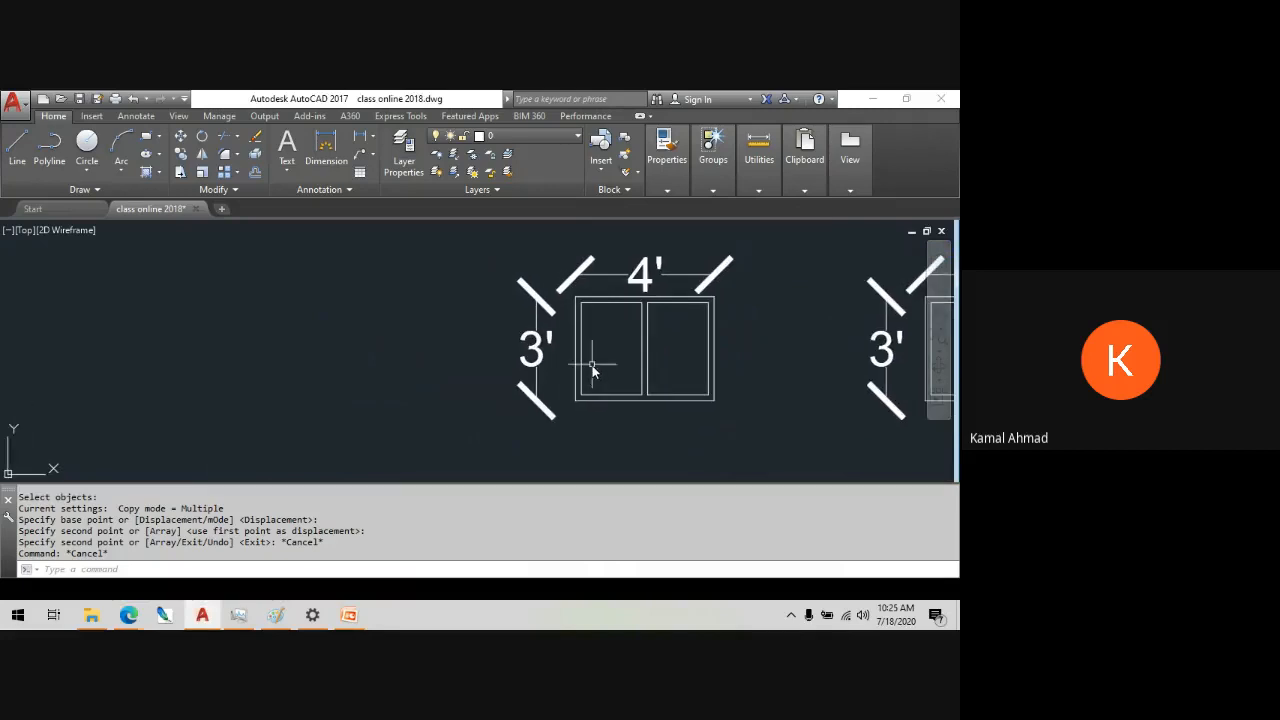
click(536, 366)
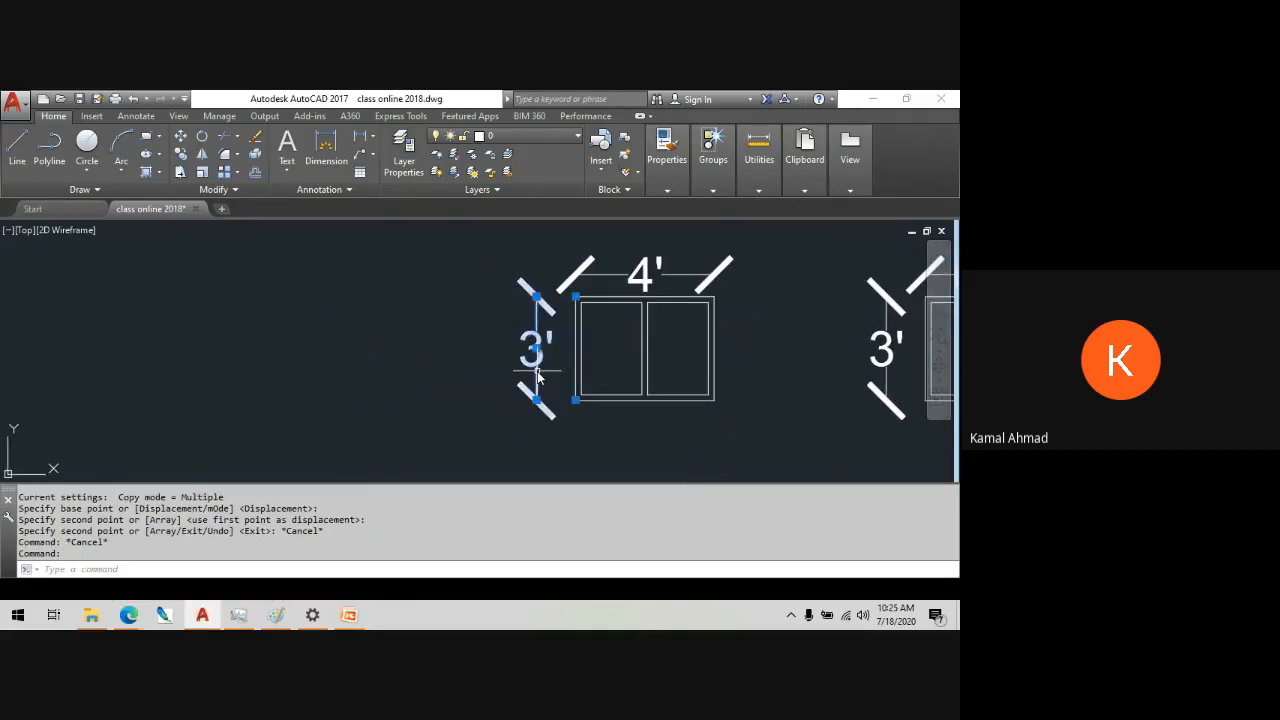
key(Delete)
click(653, 261)
click(647, 266)
key(Delete)
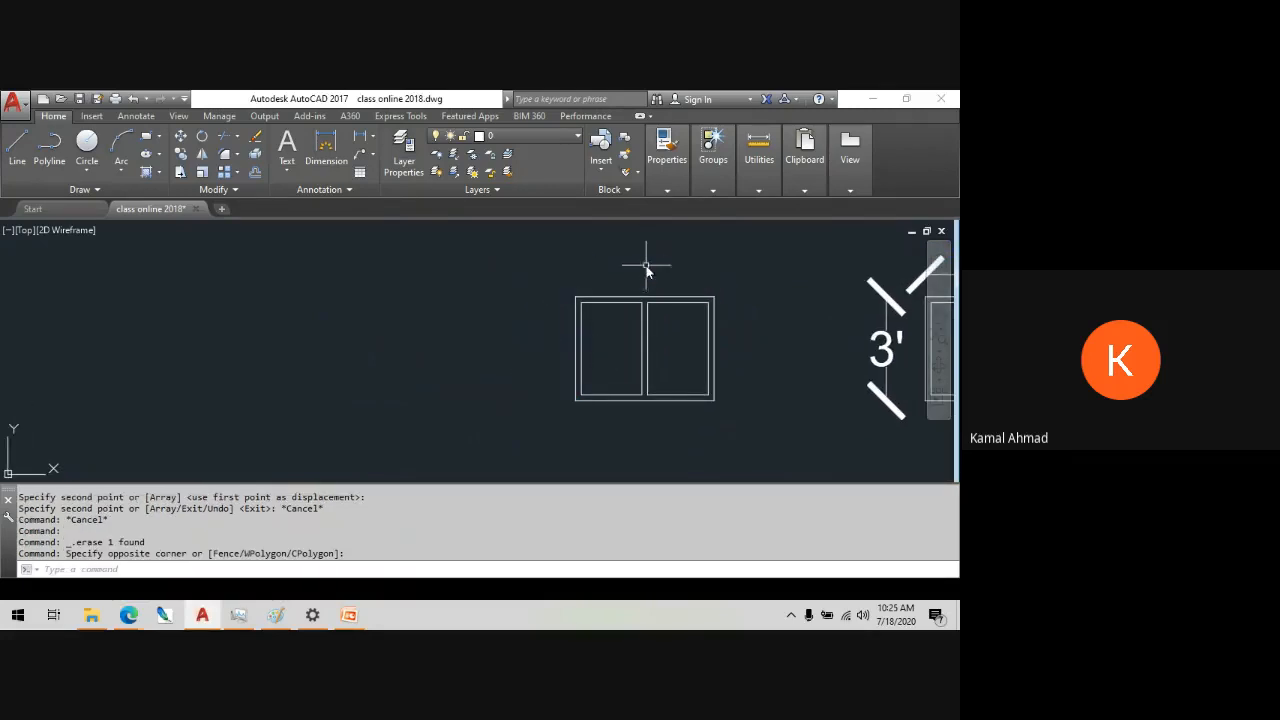
middle_drag(597, 295, 598, 298)
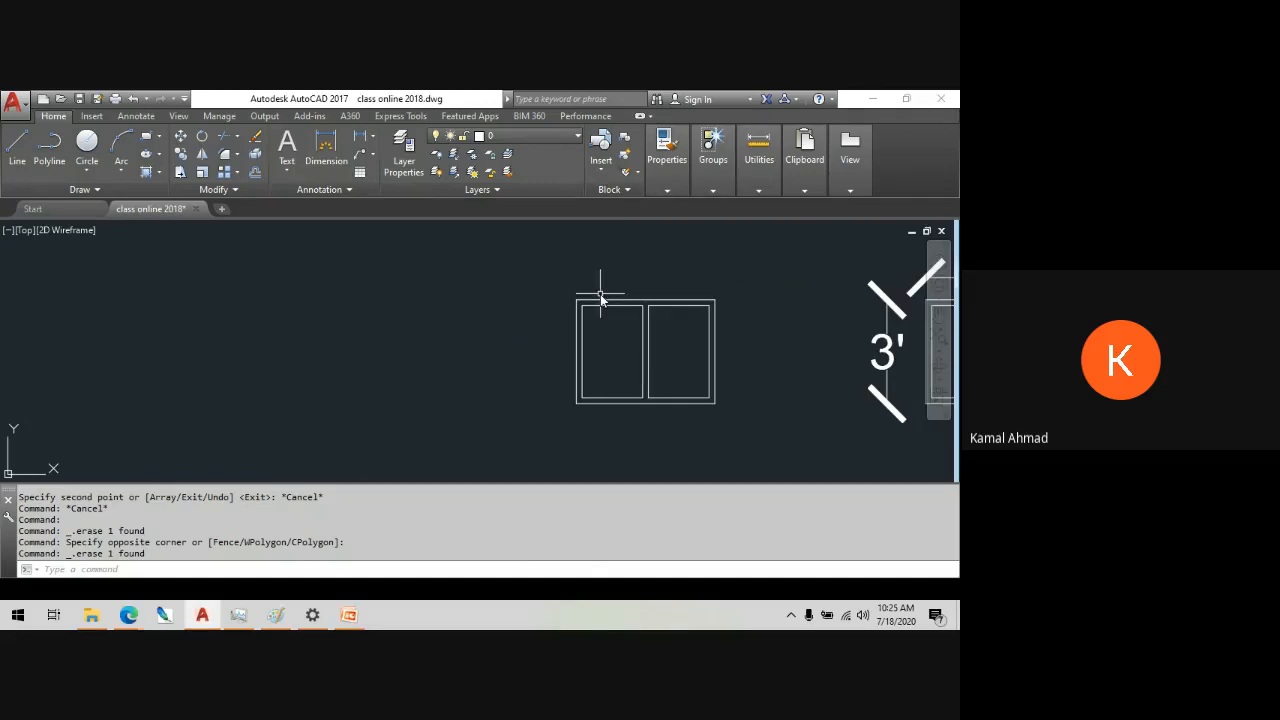
- Define a block named win1 from the undimensioned two-pane window frame, with its lower-left corner as the base point
text(b)
key(Return)
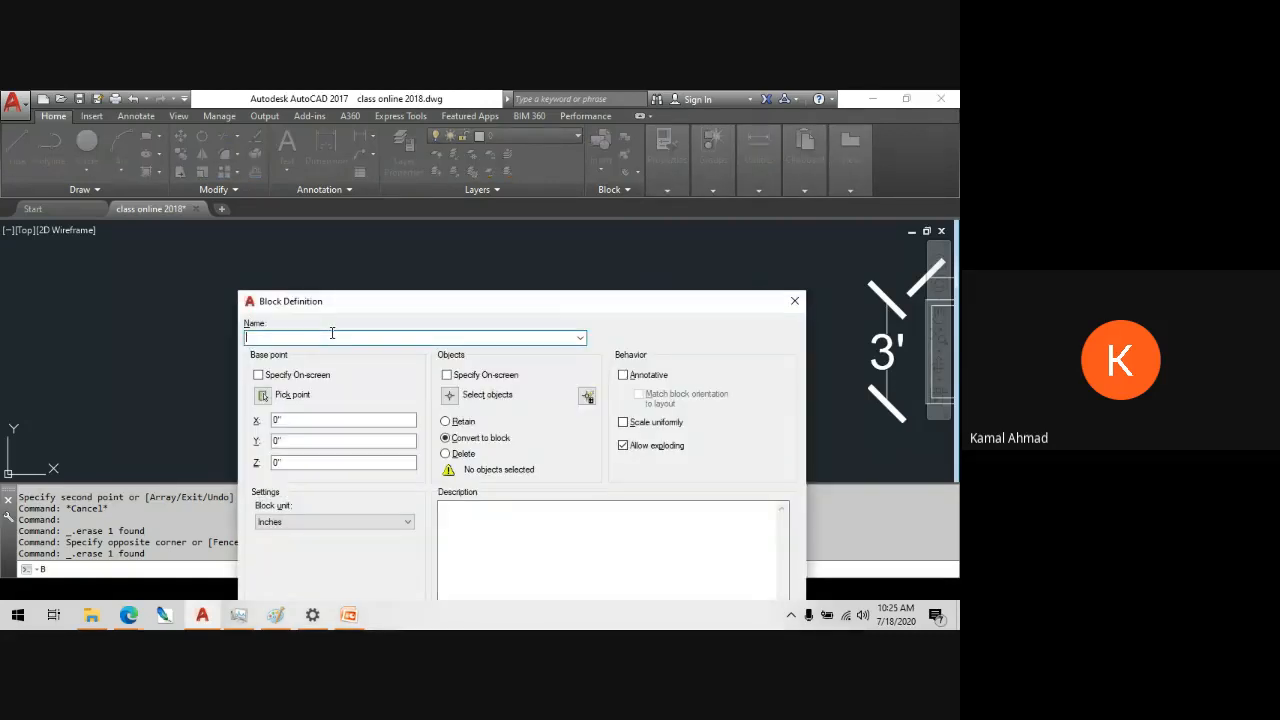
click(451, 396)
click(748, 440)
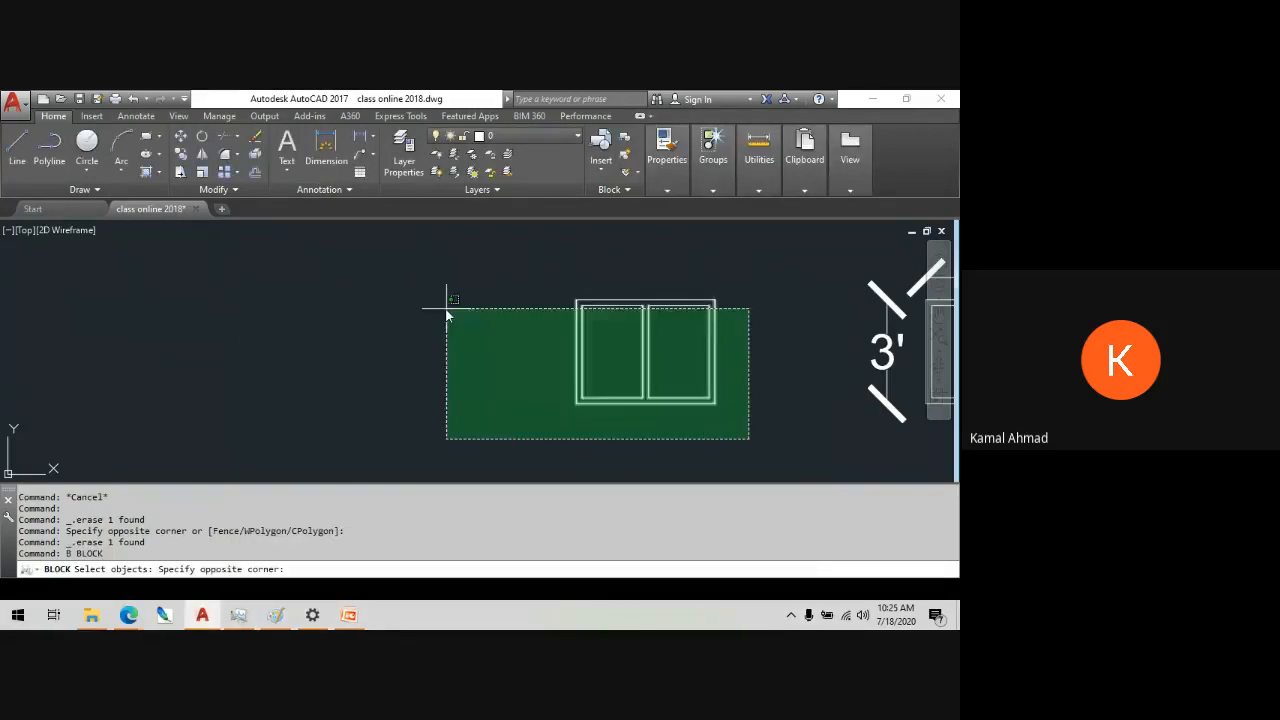
click(445, 255)
key(Return)
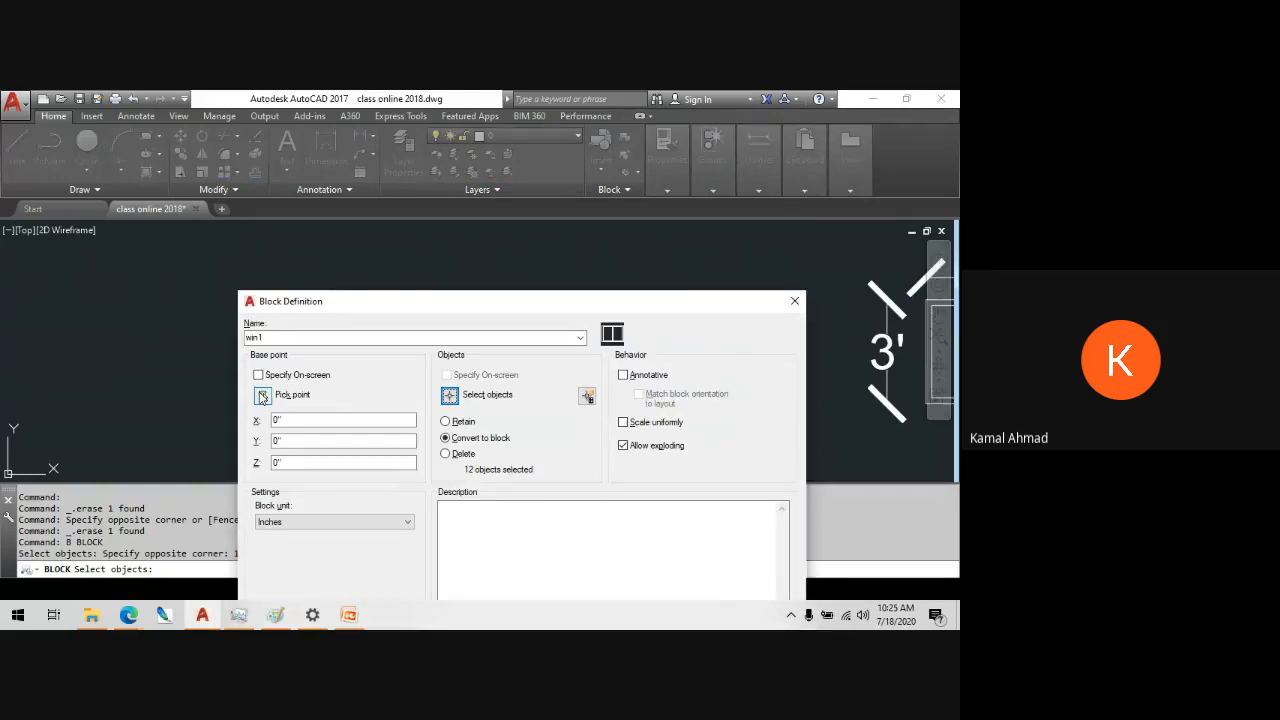
click(262, 395)
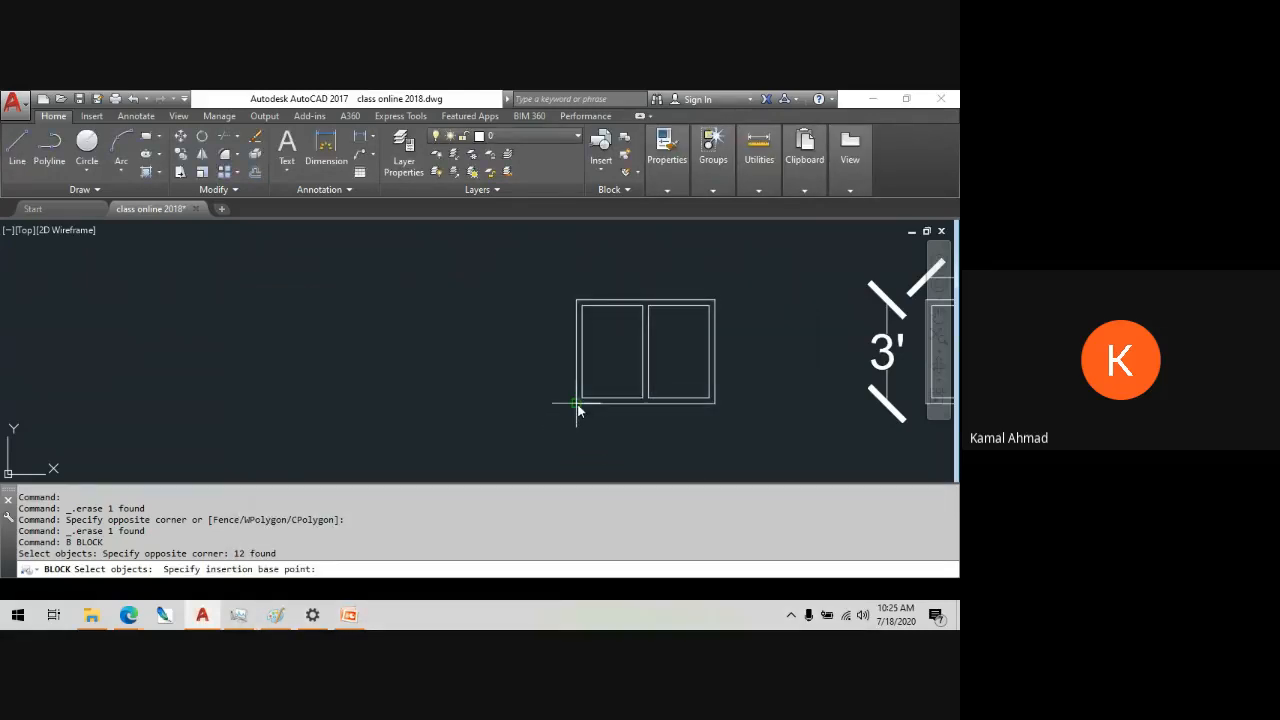
click(577, 405)
drag(530, 295, 552, 98)
click(669, 450)
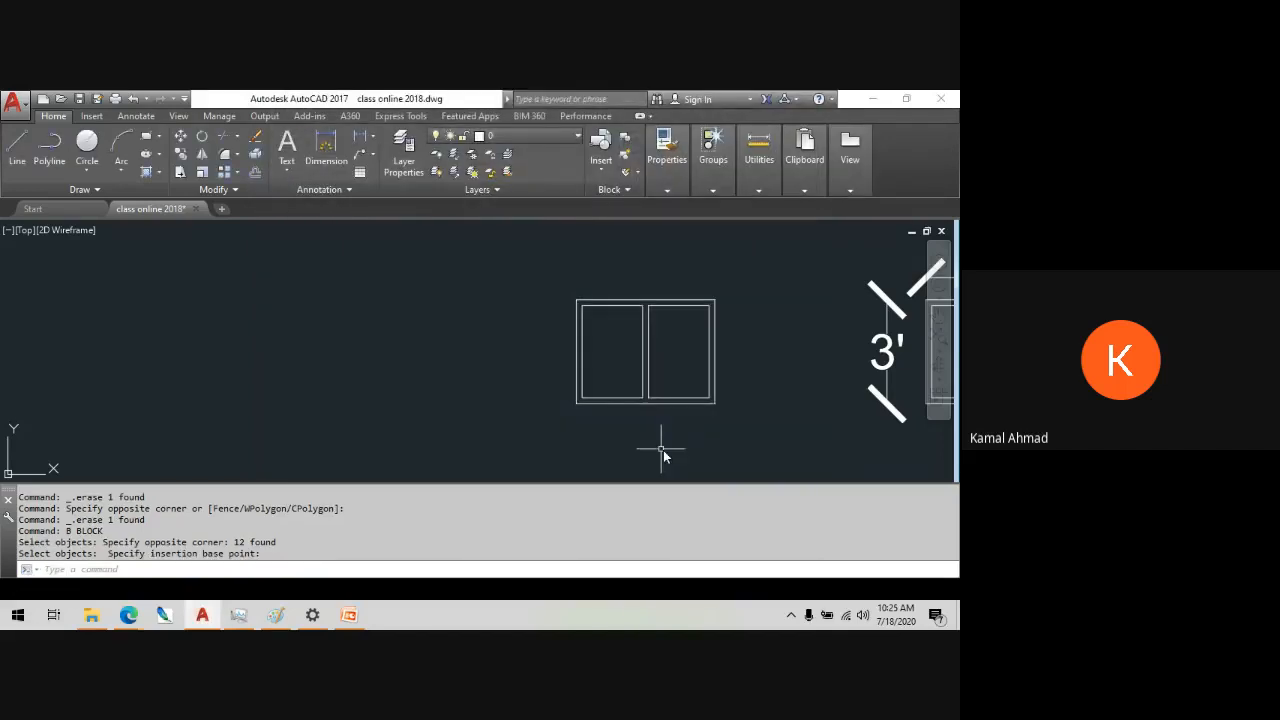
click(600, 402)
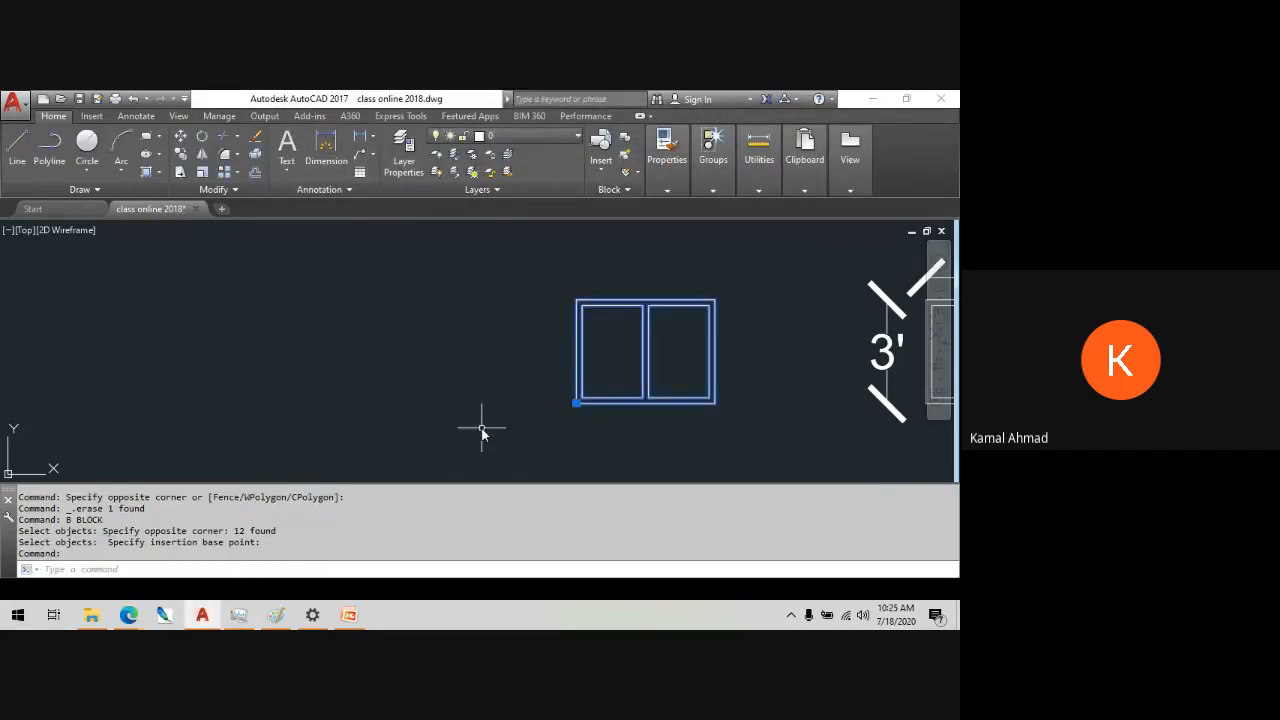
key(Escape)
key(Escape)
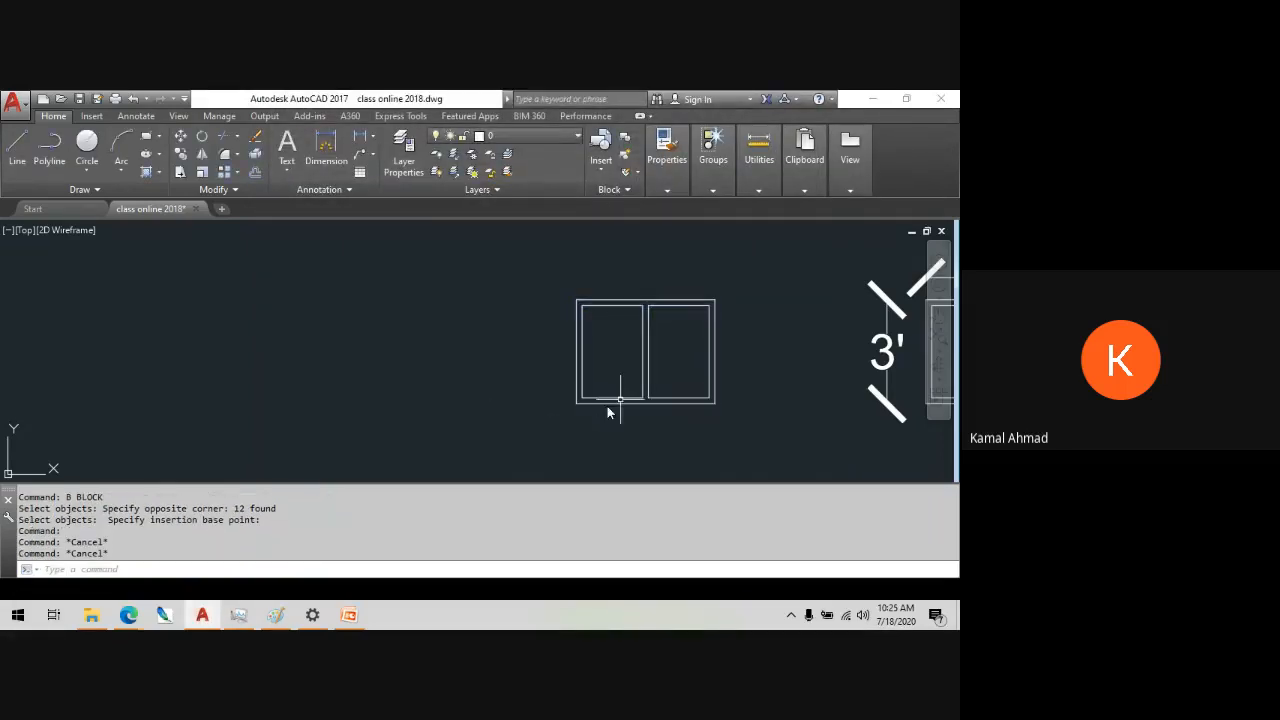
- Copy the win1 block twice straight to the left in the same row, using the midpoint of its left edge as base point
text(co)
key(Return)
click(747, 424)
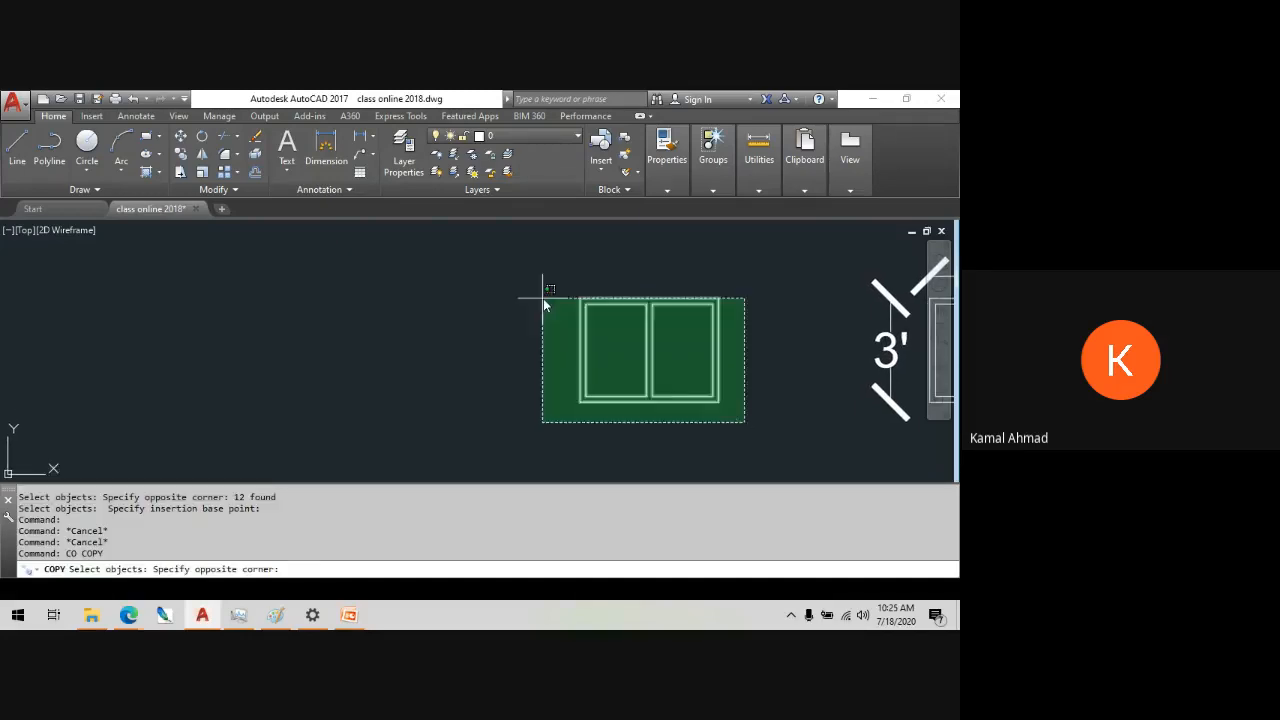
click(543, 294)
key(Return)
click(581, 350)
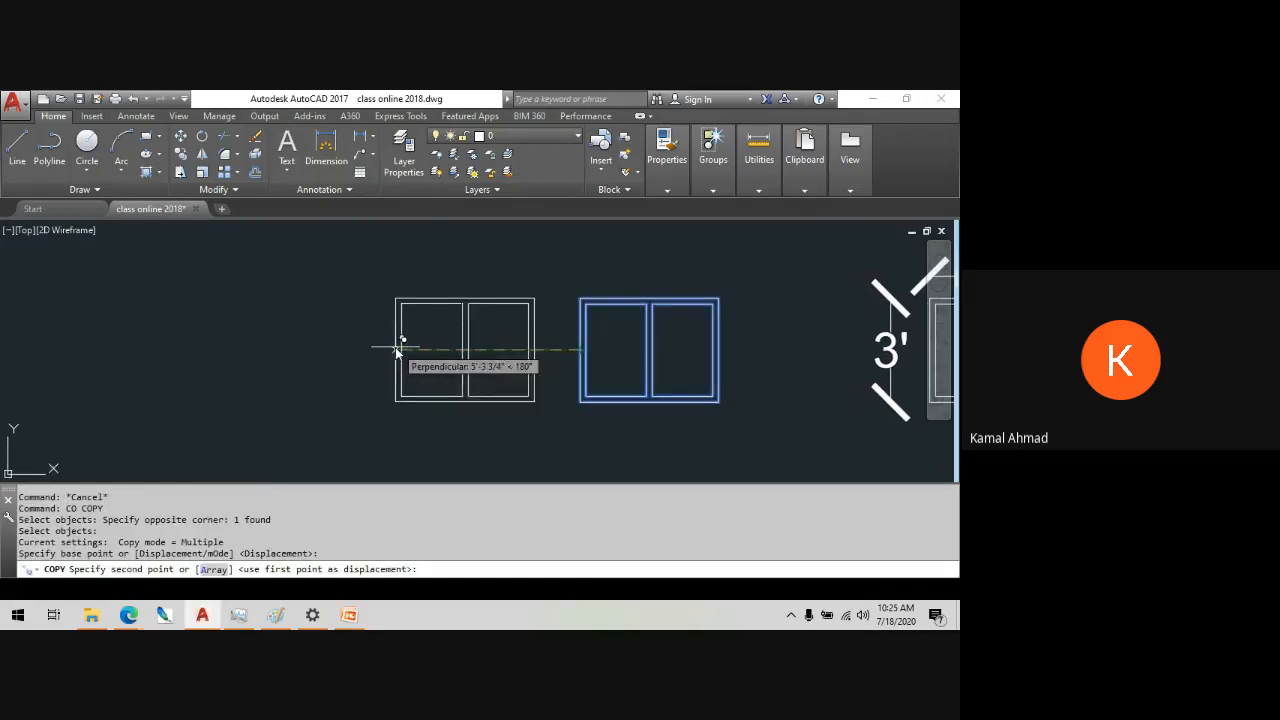
click(366, 350)
middle_drag(346, 352, 549, 306)
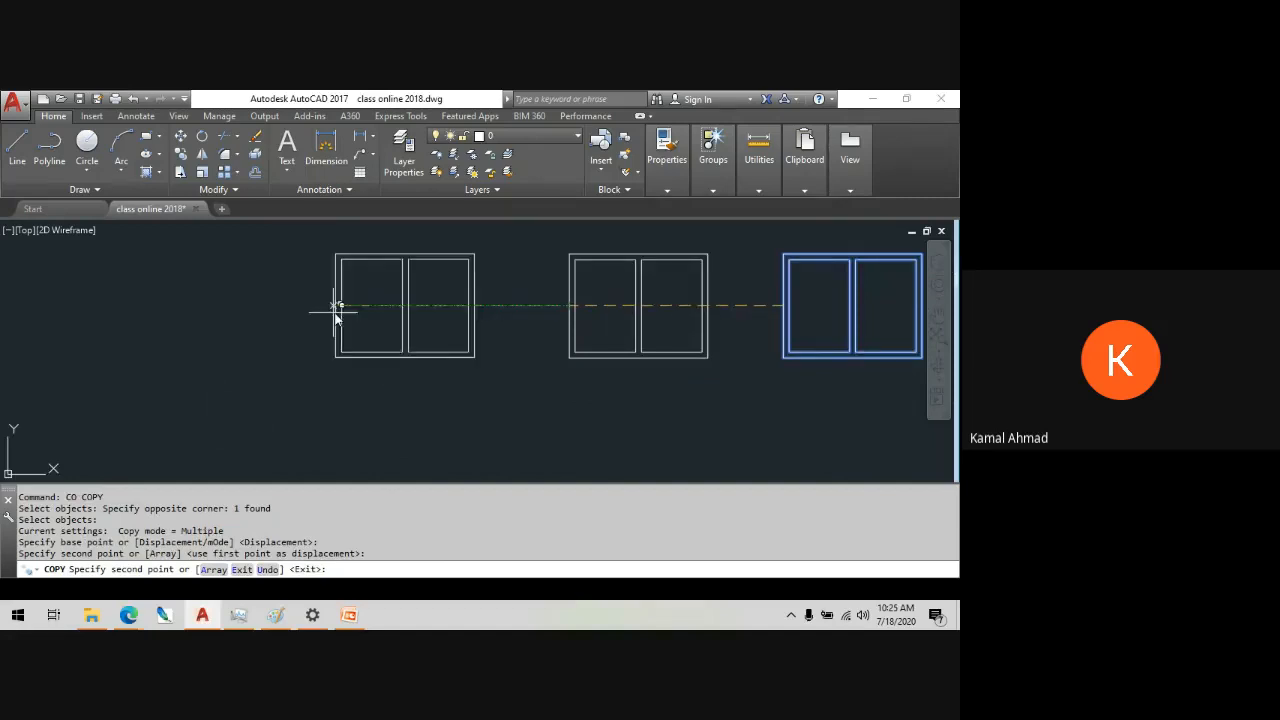
click(318, 306)
scroll(340, 326, down, 5)
middle_drag(360, 330, 365, 243)
scroll(365, 243, up, 4)
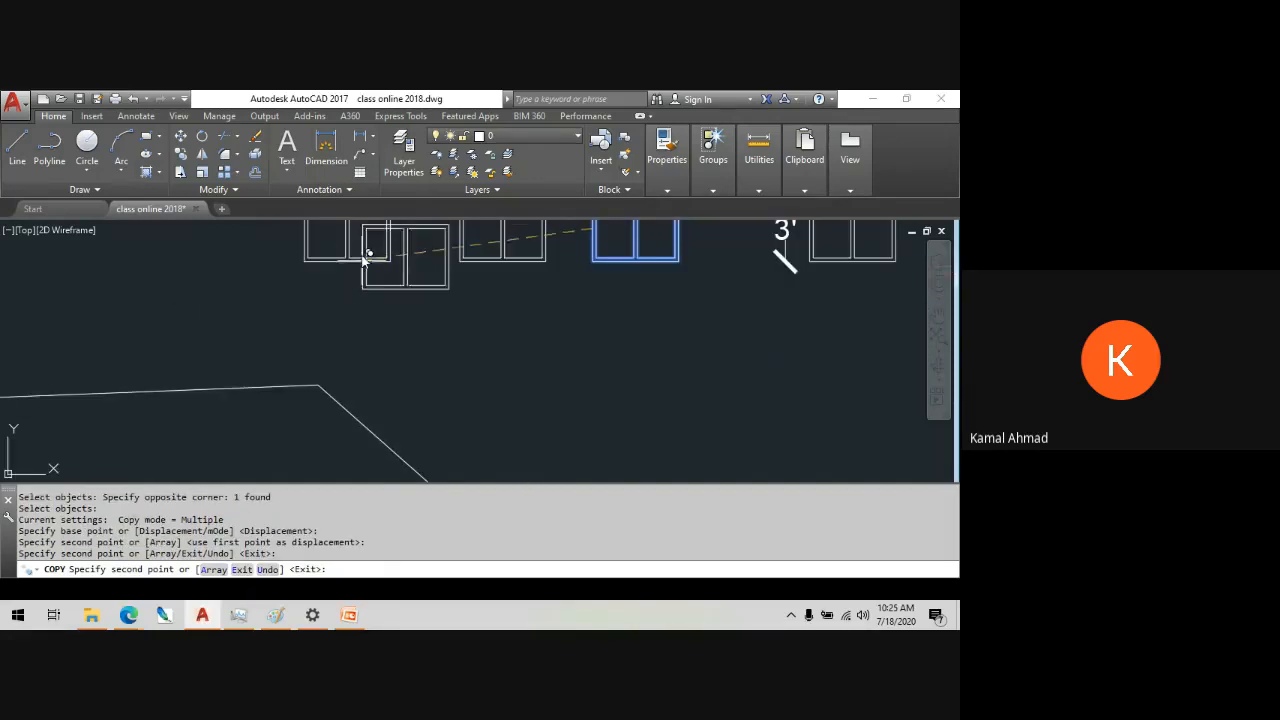
key(Escape)
key(Escape)
- Erase the stray polyline below the row of windows
click(332, 362)
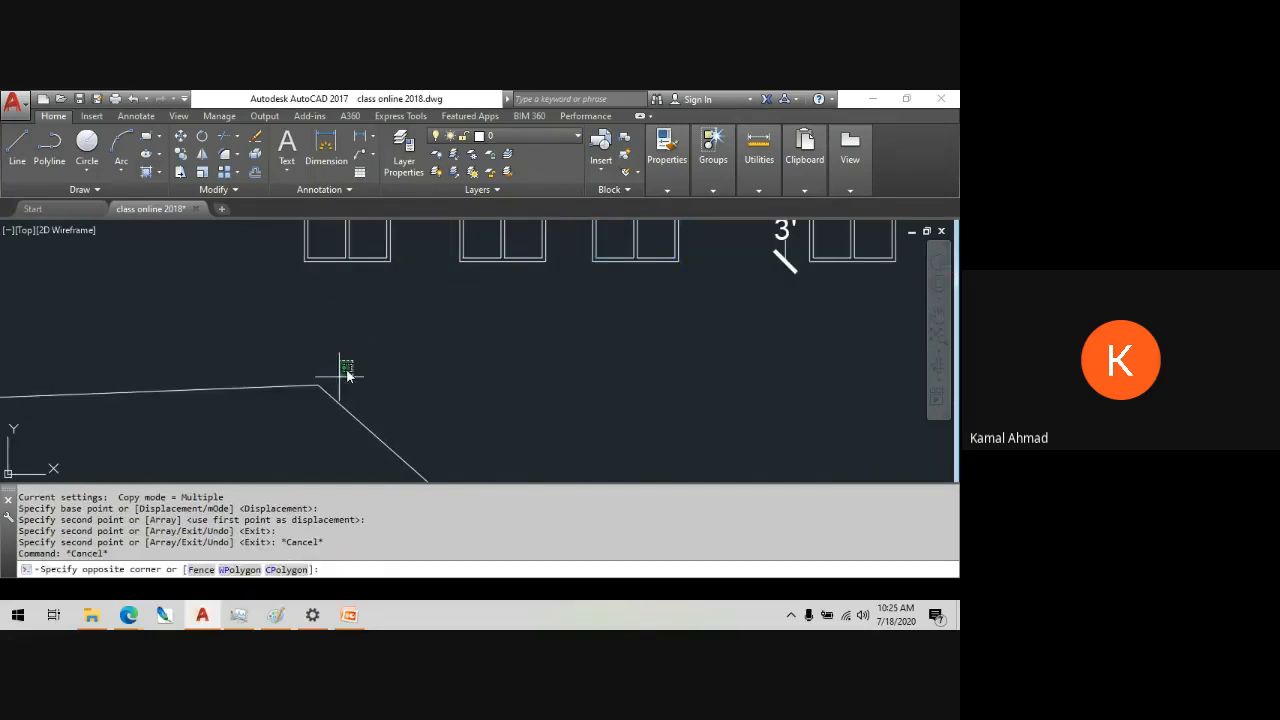
click(271, 429)
key(Delete)
- Copy the row of three undimensioned window blocks twice below itself, using the leftmost block's lower-left corner as base point
scroll(400, 277, down, 6)
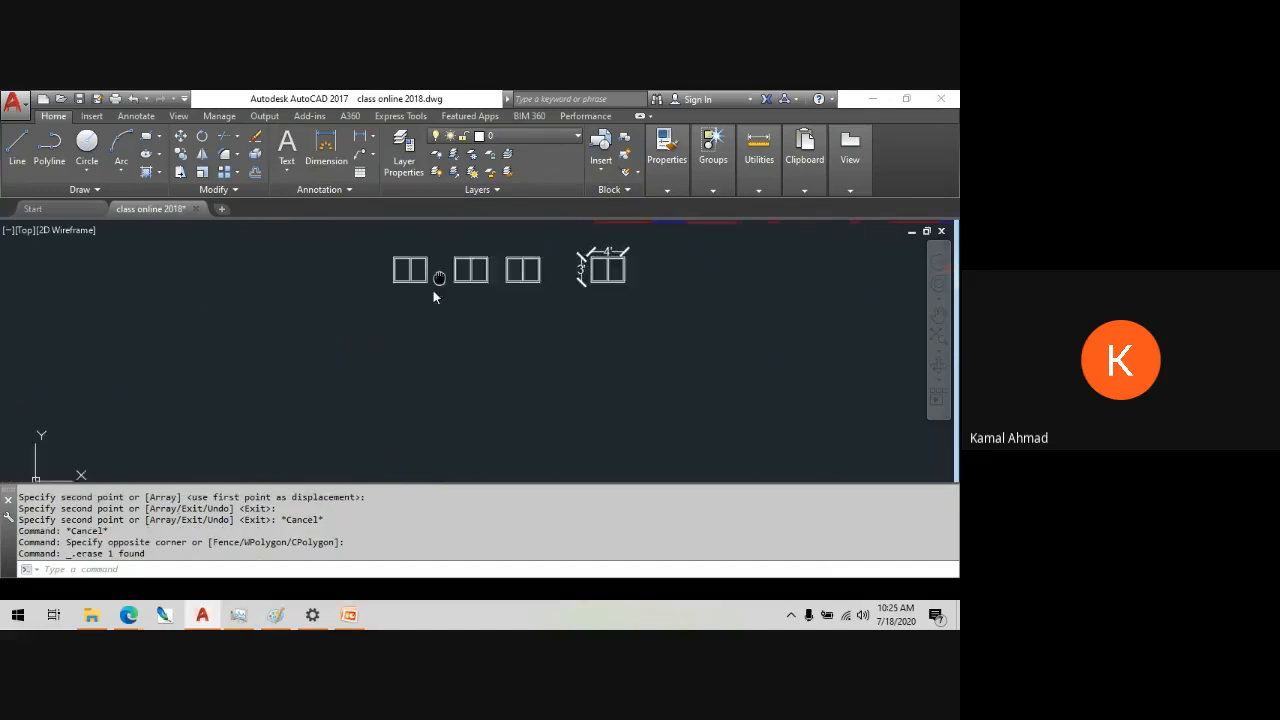
middle_drag(453, 282, 281, 382)
scroll(281, 382, up, 8)
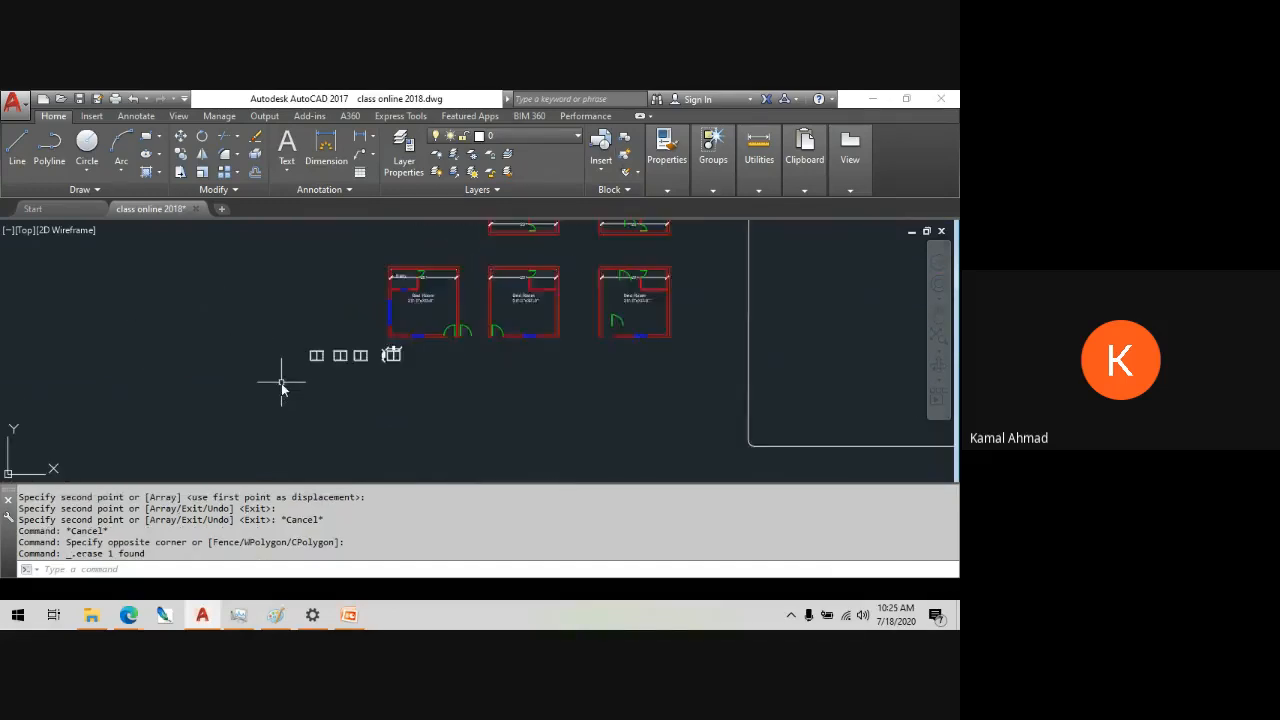
scroll(500, 301, up, 2)
middle_drag(500, 301, 461, 325)
key(Escape)
key(Escape)
text(c)
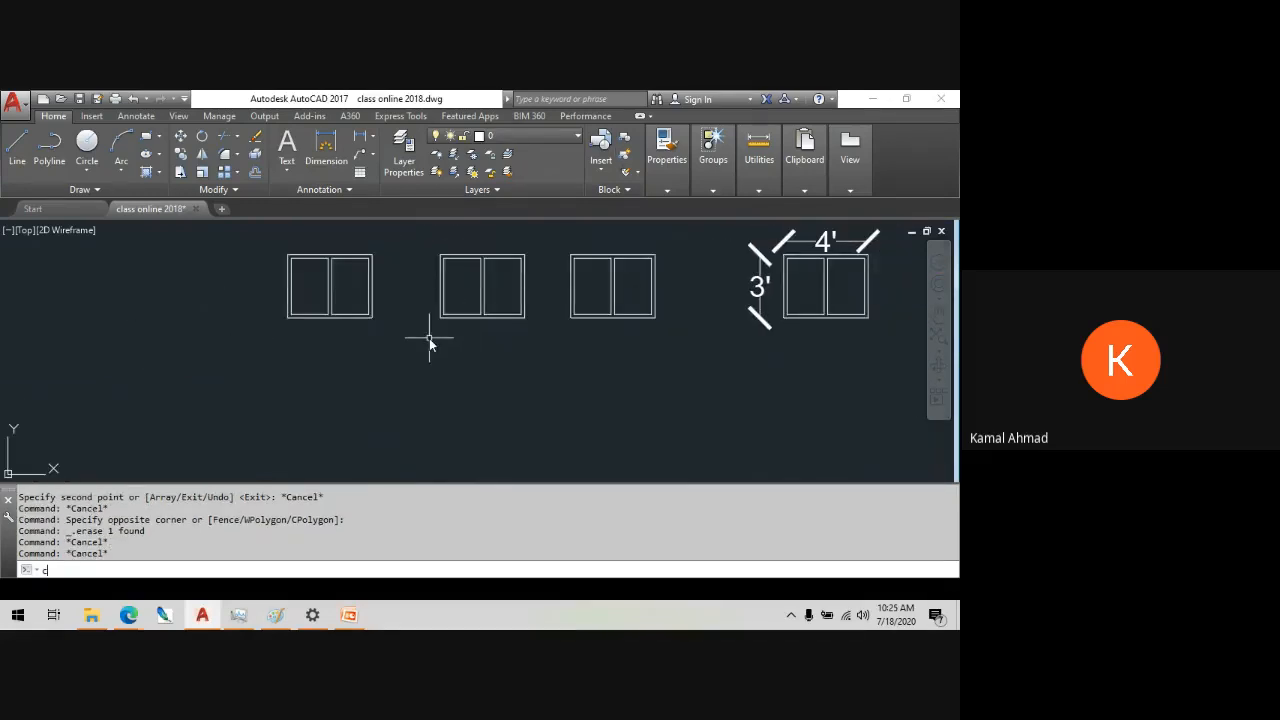
text(o)
key(Return)
click(677, 355)
click(206, 252)
key(Return)
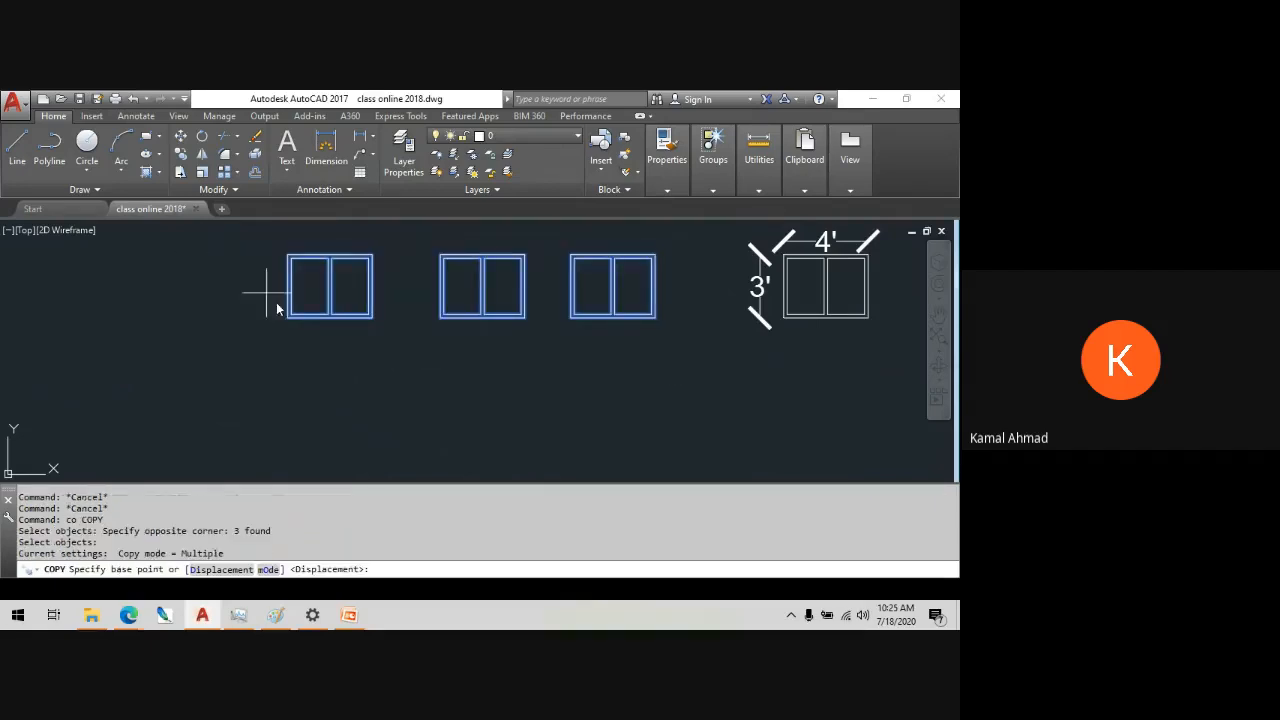
click(287, 318)
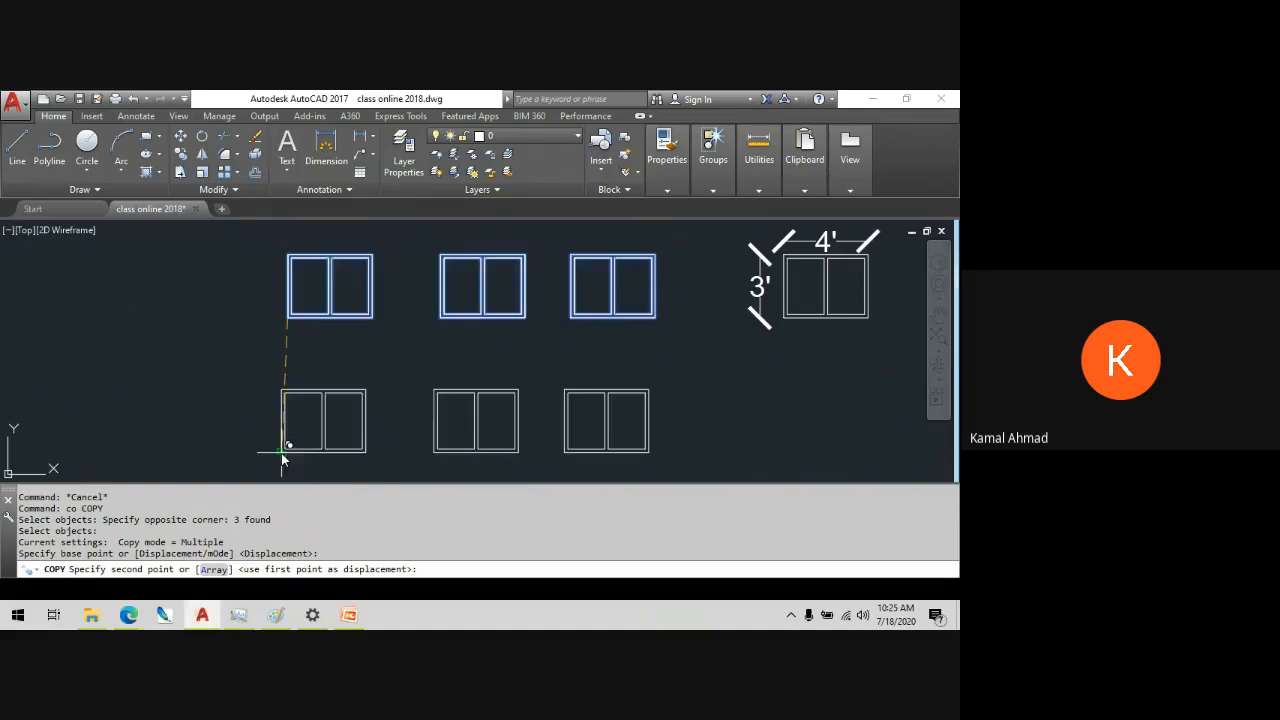
click(281, 452)
middle_drag(281, 452, 317, 314)
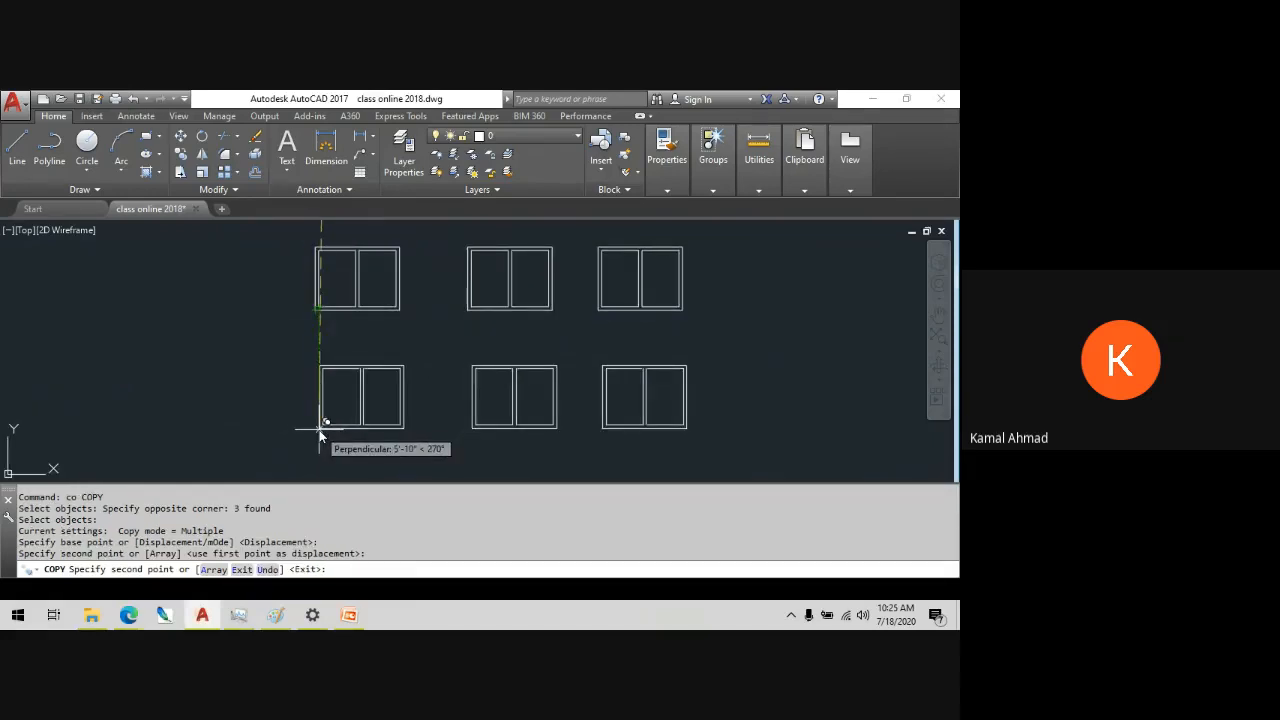
click(315, 430)
key(Escape)
scroll(243, 357, down, 3)
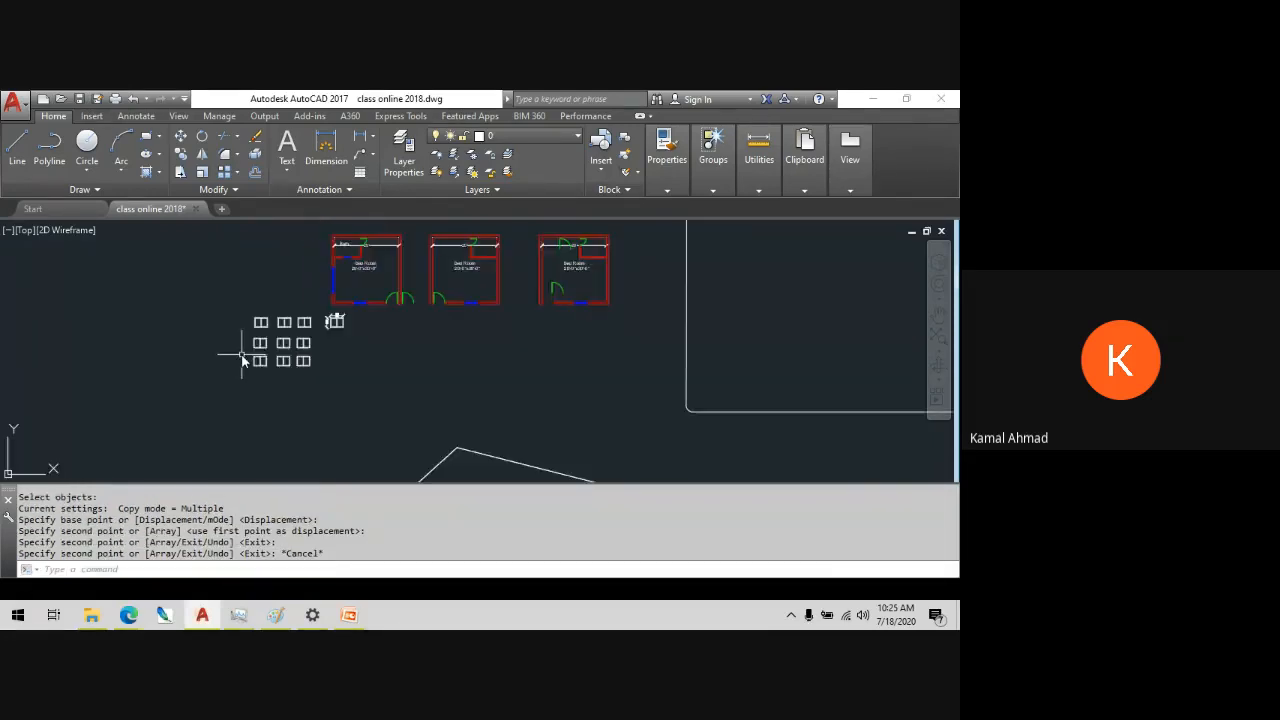
scroll(246, 360, up, 2)
- Switch to the Google Meet call, admit the waiting participant, and return to AutoCAD
mouse_move(128, 615)
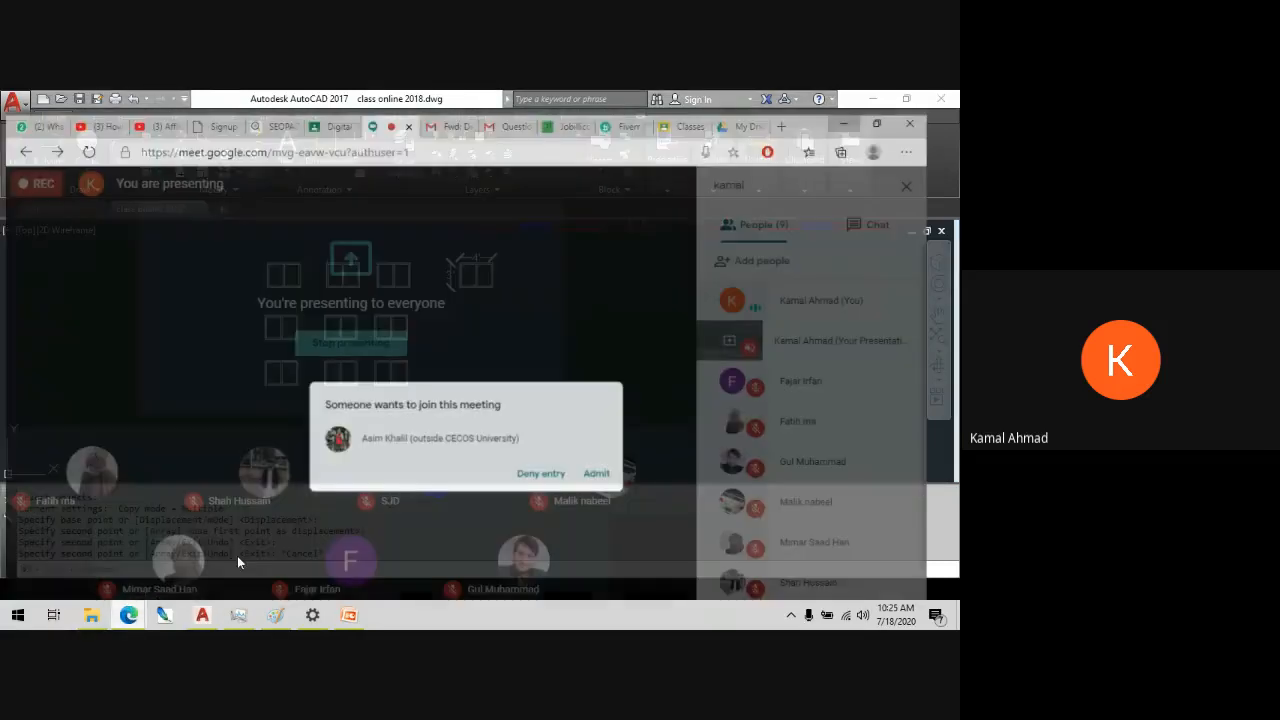
click(237, 556)
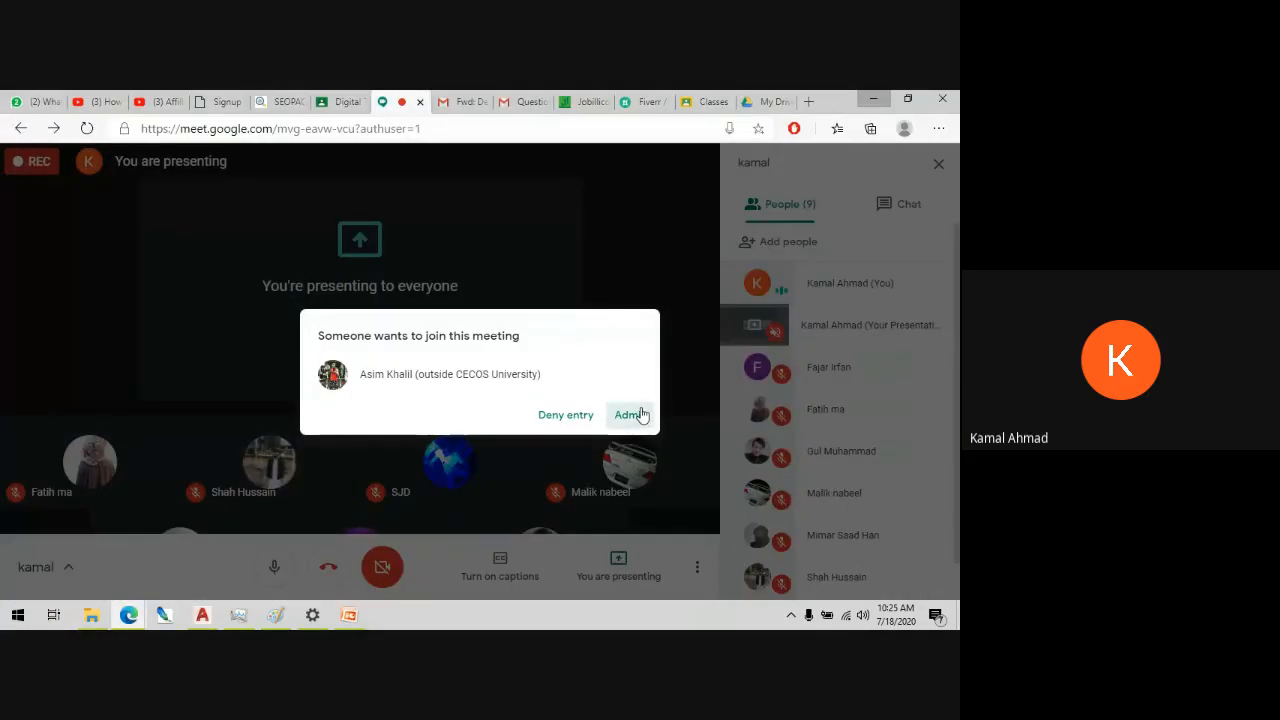
click(632, 414)
click(876, 102)
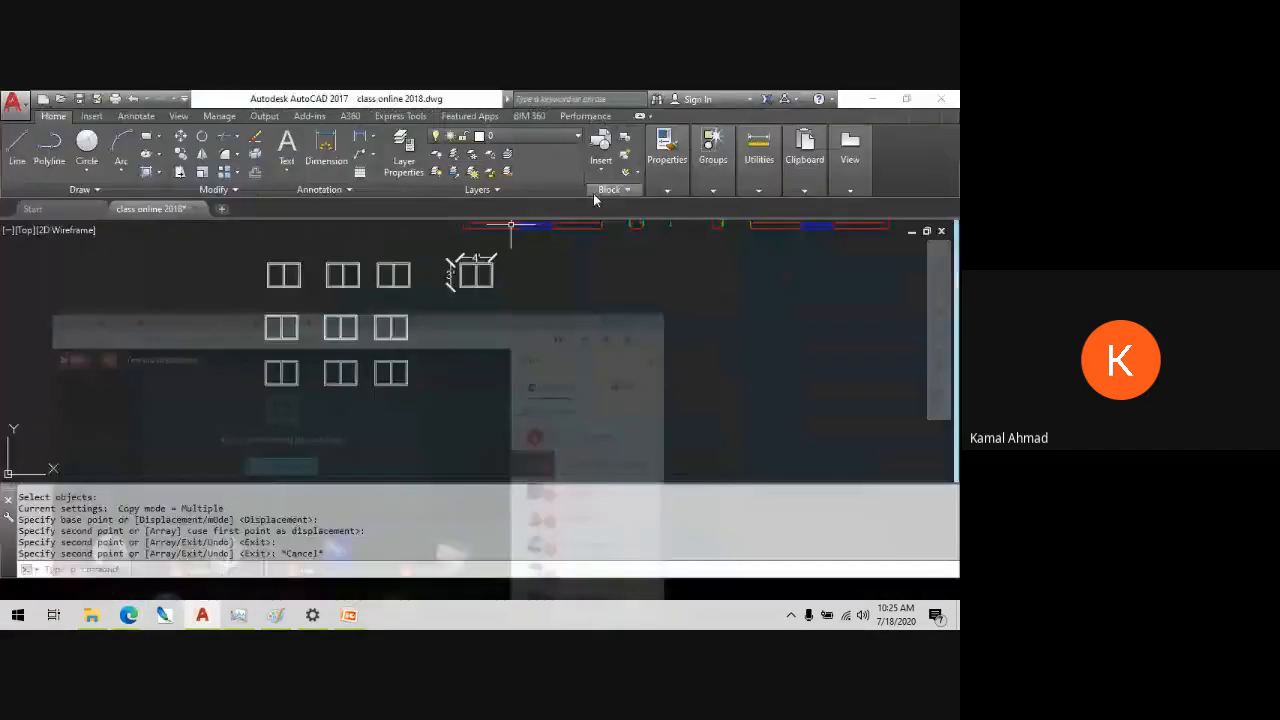
- Examine the grid of copied window blocks and check whether the first window in the lowest row is a single object
middle_drag(213, 423, 339, 421)
scroll(488, 298, up, 2)
key(Escape)
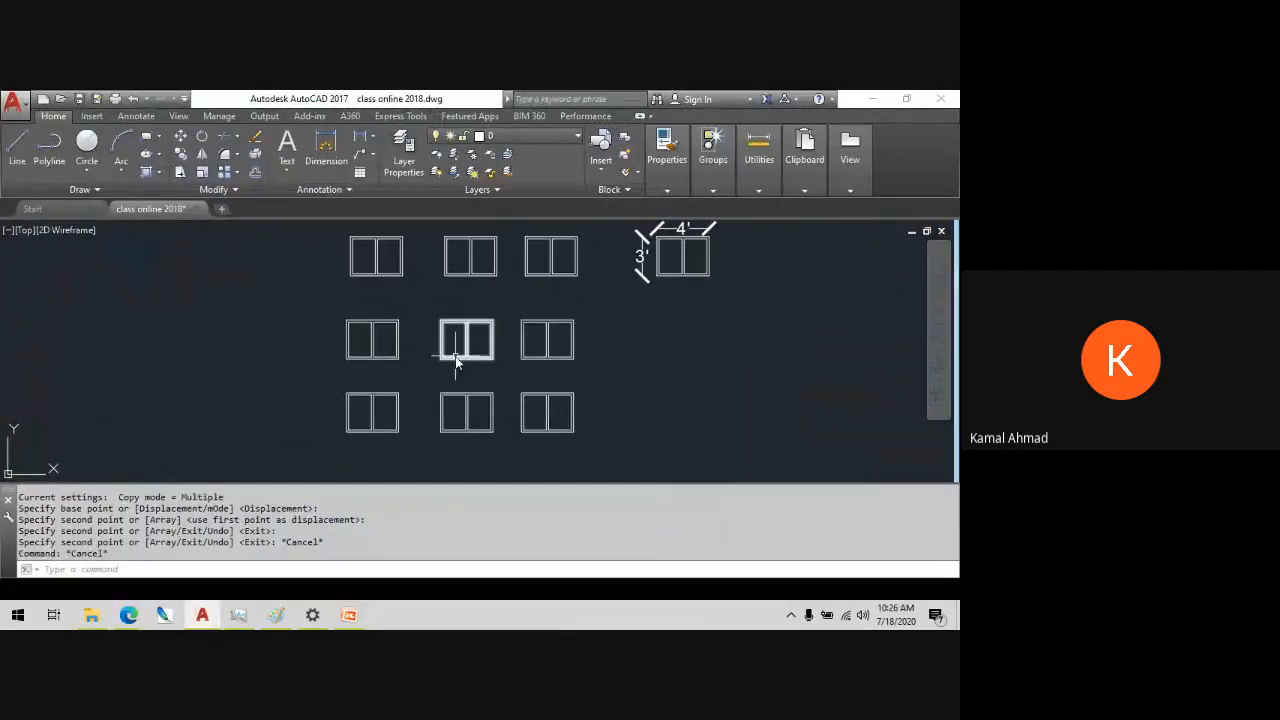
key(Escape)
scroll(449, 373, up, 4)
scroll(449, 374, down, 2)
middle_drag(454, 371, 463, 336)
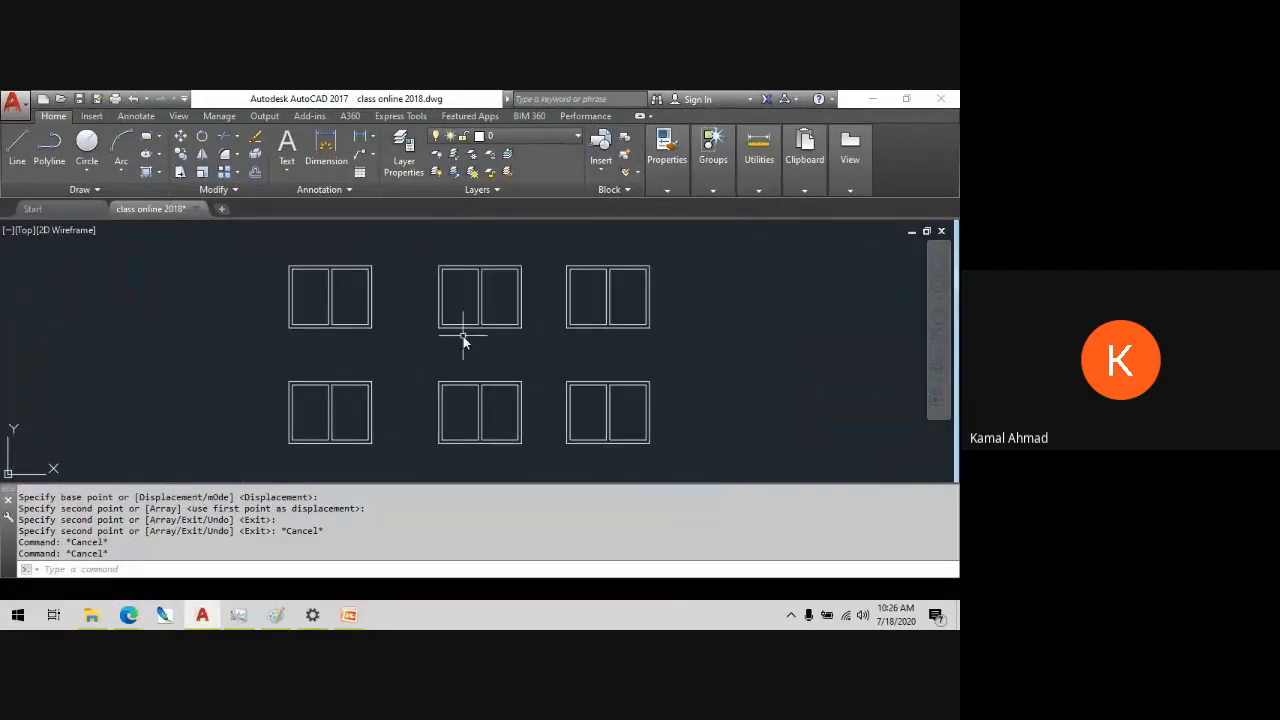
scroll(463, 336, down, 4)
scroll(506, 318, up, 4)
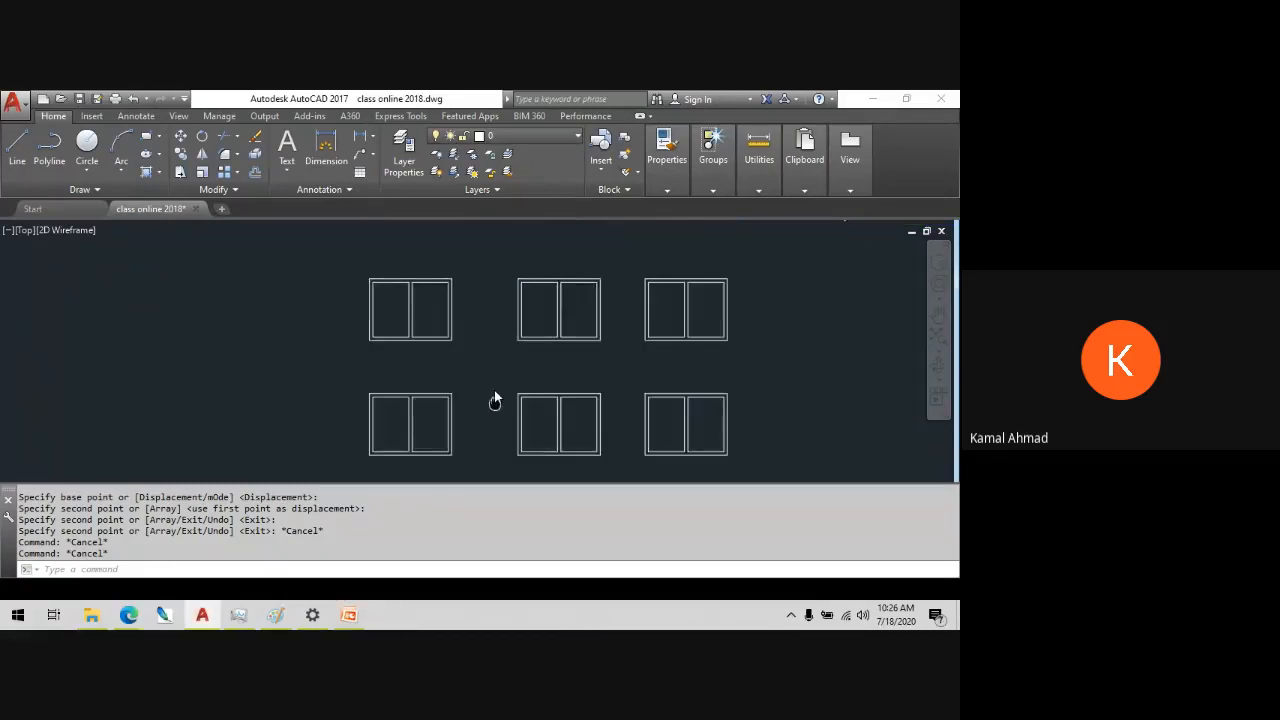
middle_drag(410, 415, 405, 370)
scroll(405, 368, up, 2)
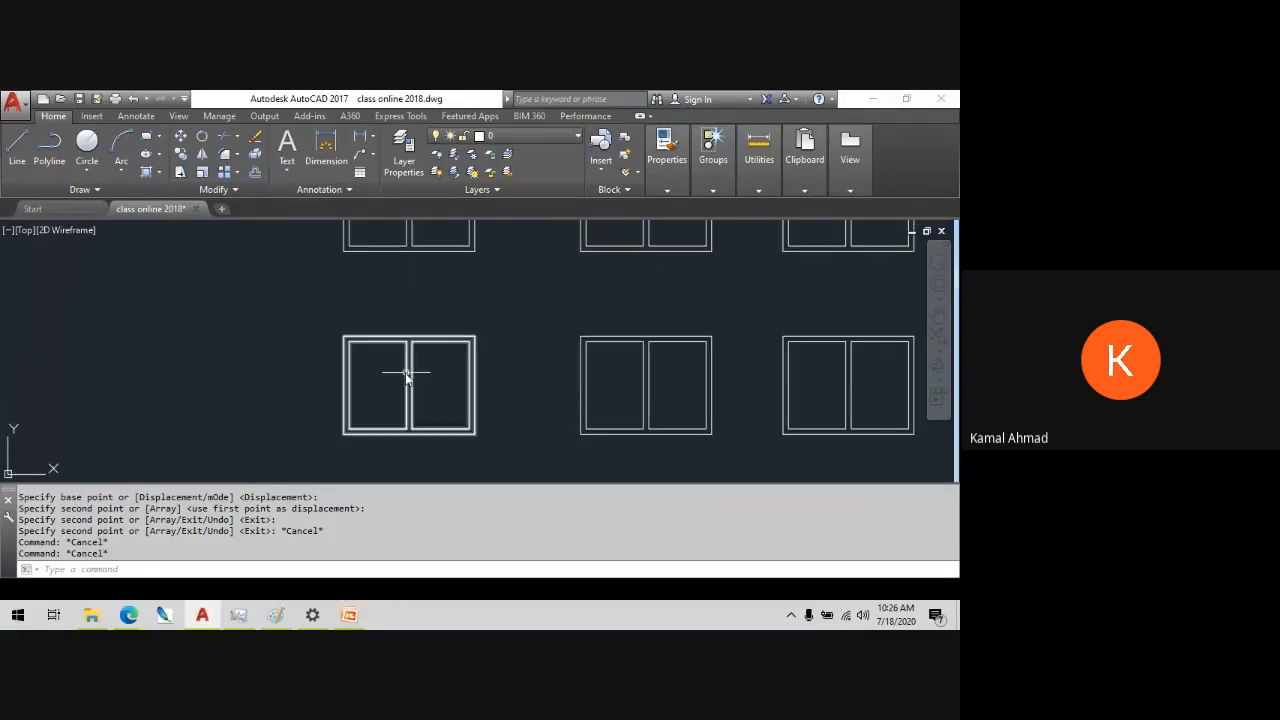
click(406, 371)
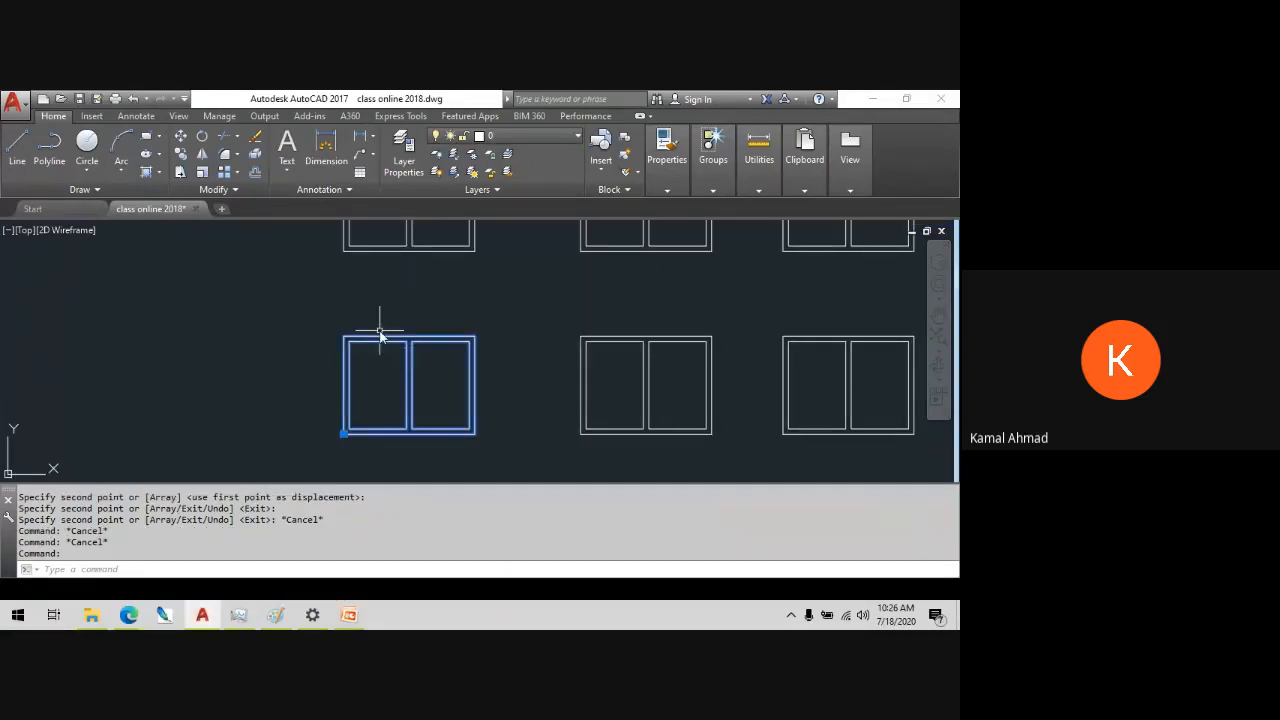
key(Escape)
key(Escape)
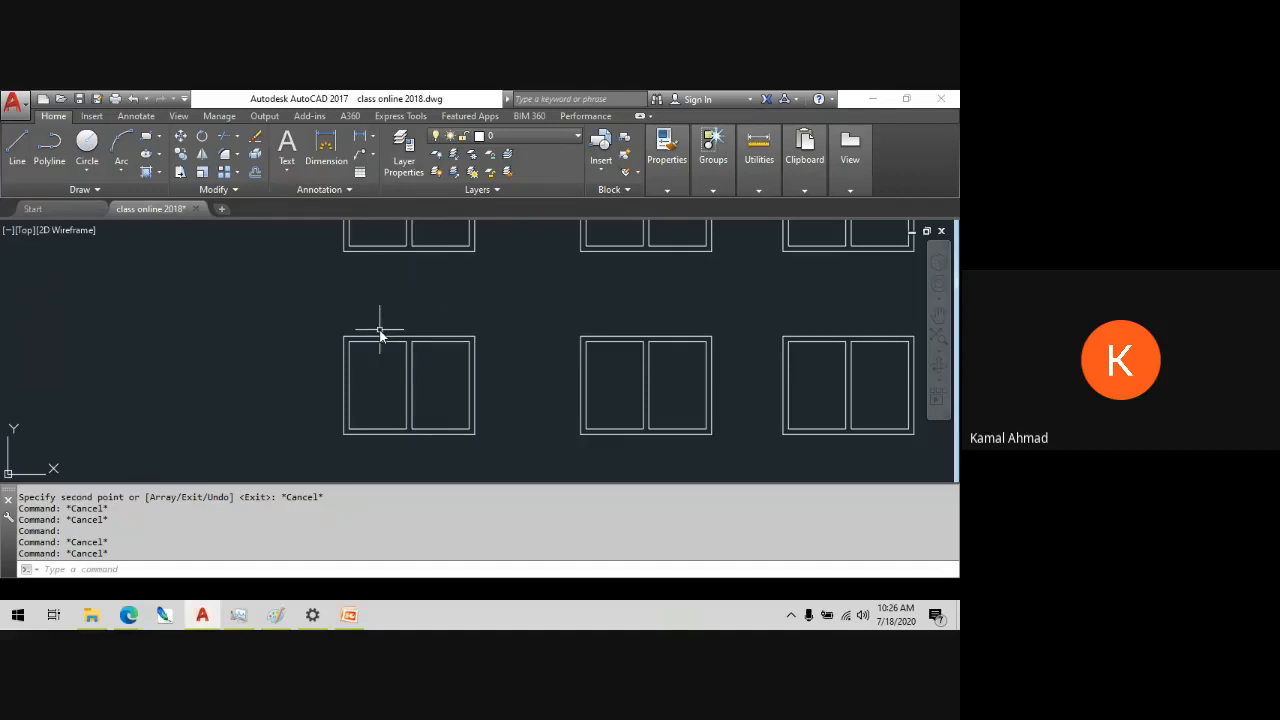
- Add a linear dimension for the width of the first window in the lowest row, placed just above its frame
text(dli)
key(Return)
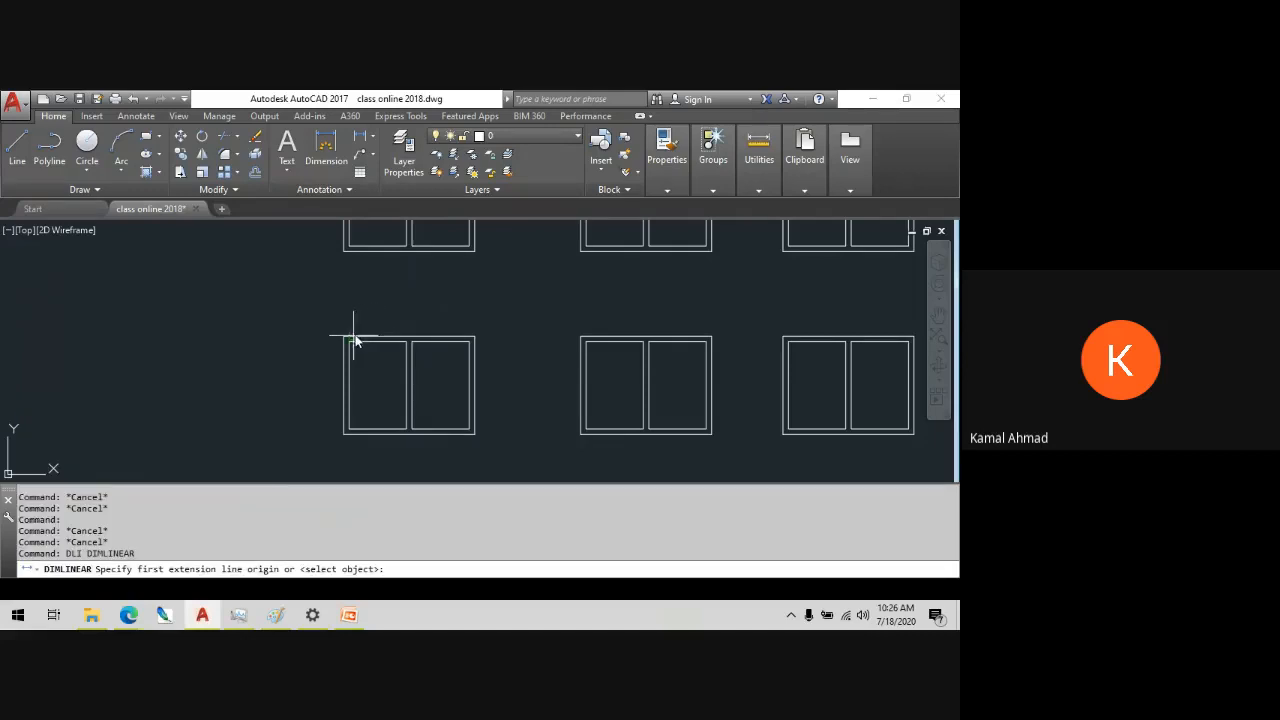
click(344, 337)
click(475, 337)
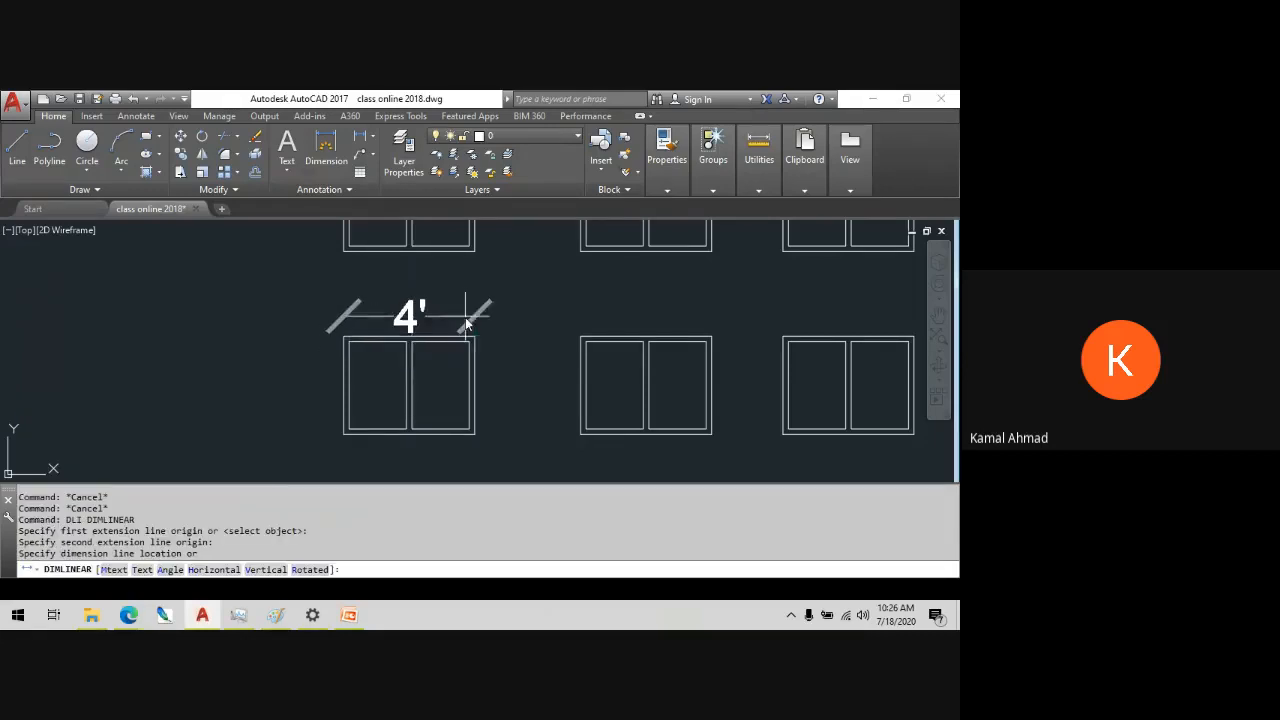
click(348, 314)
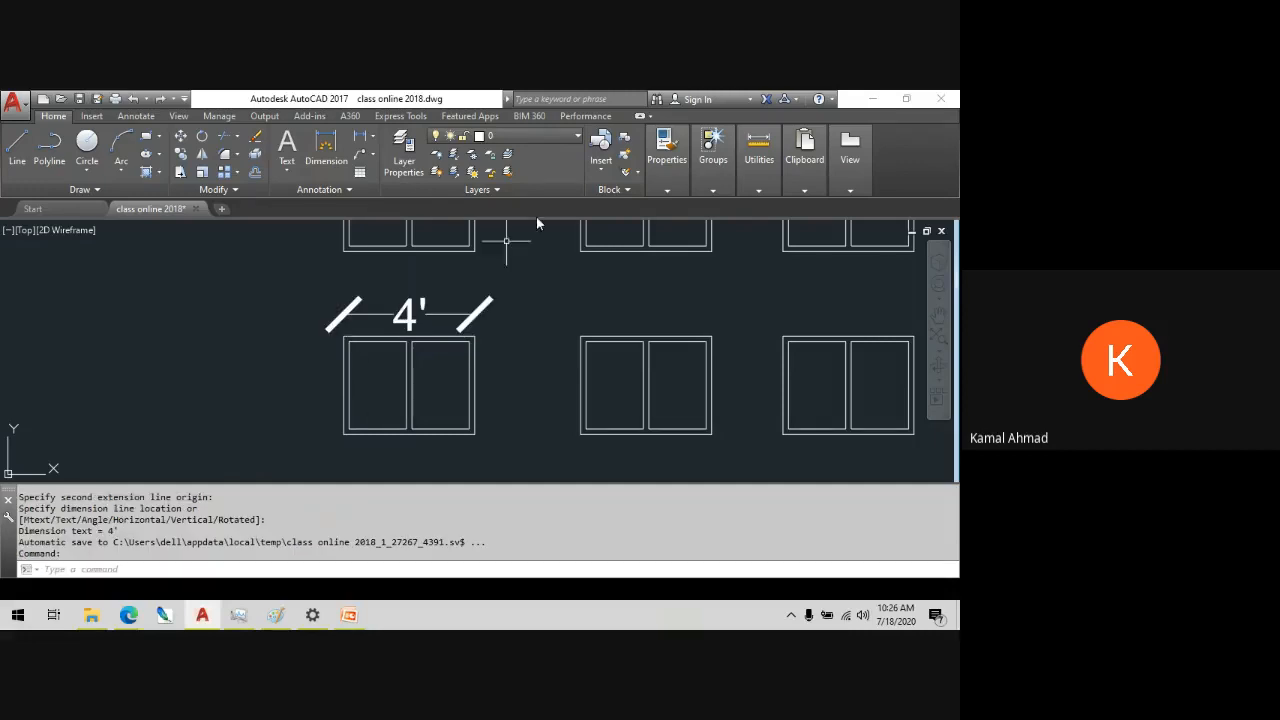
- Add a linear dimension for the height of the same lowest-row window, placed along its left side
key(Return)
click(343, 337)
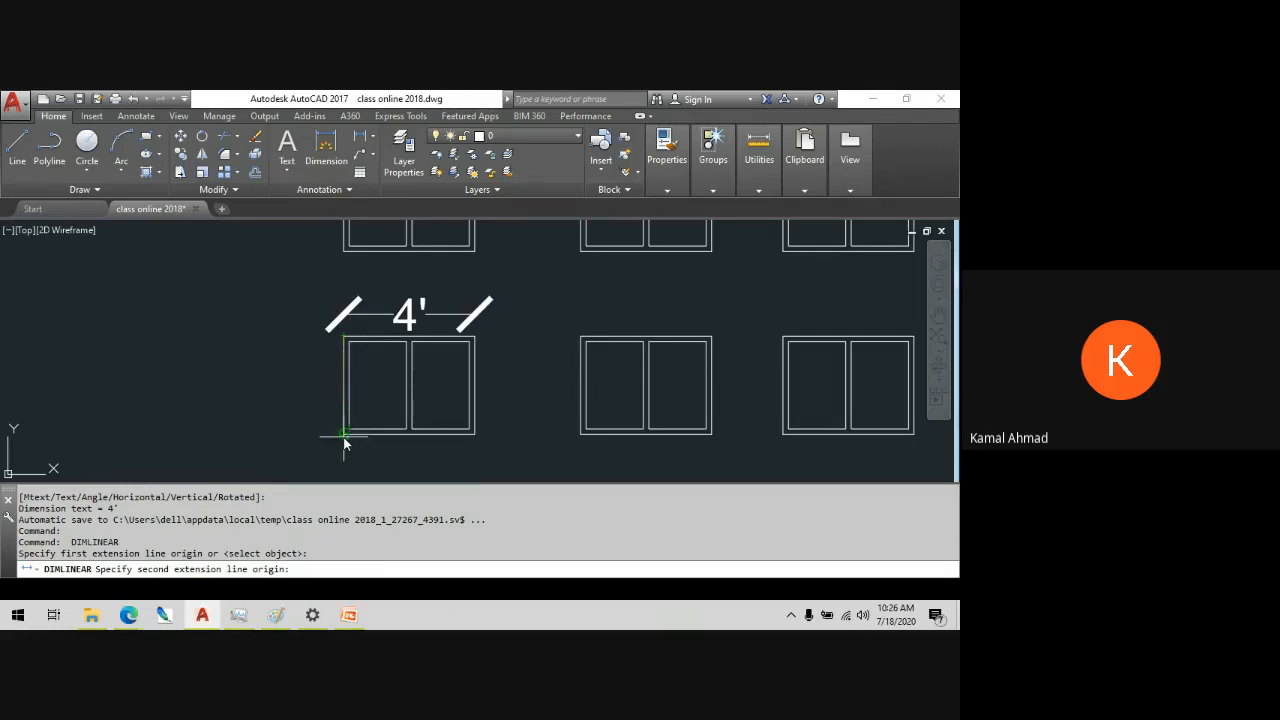
click(343, 437)
click(305, 434)
scroll(260, 352, down, 2)
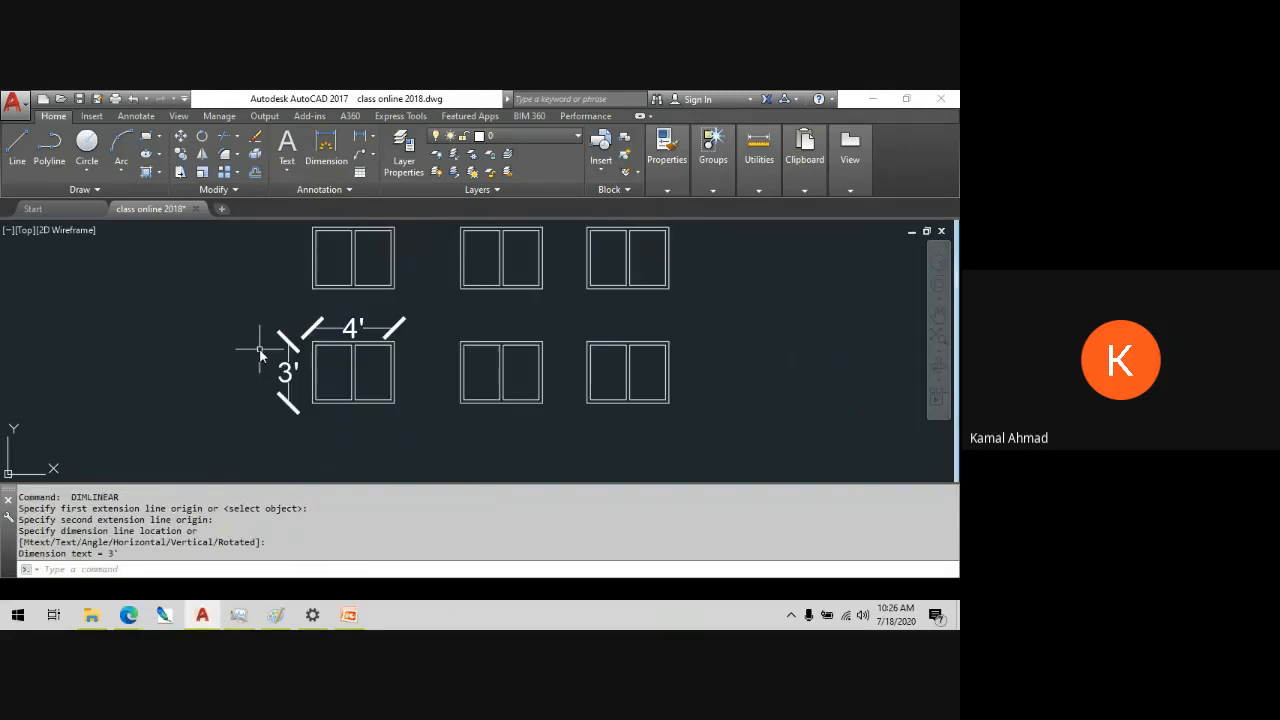
middle_drag(366, 371, 375, 395)
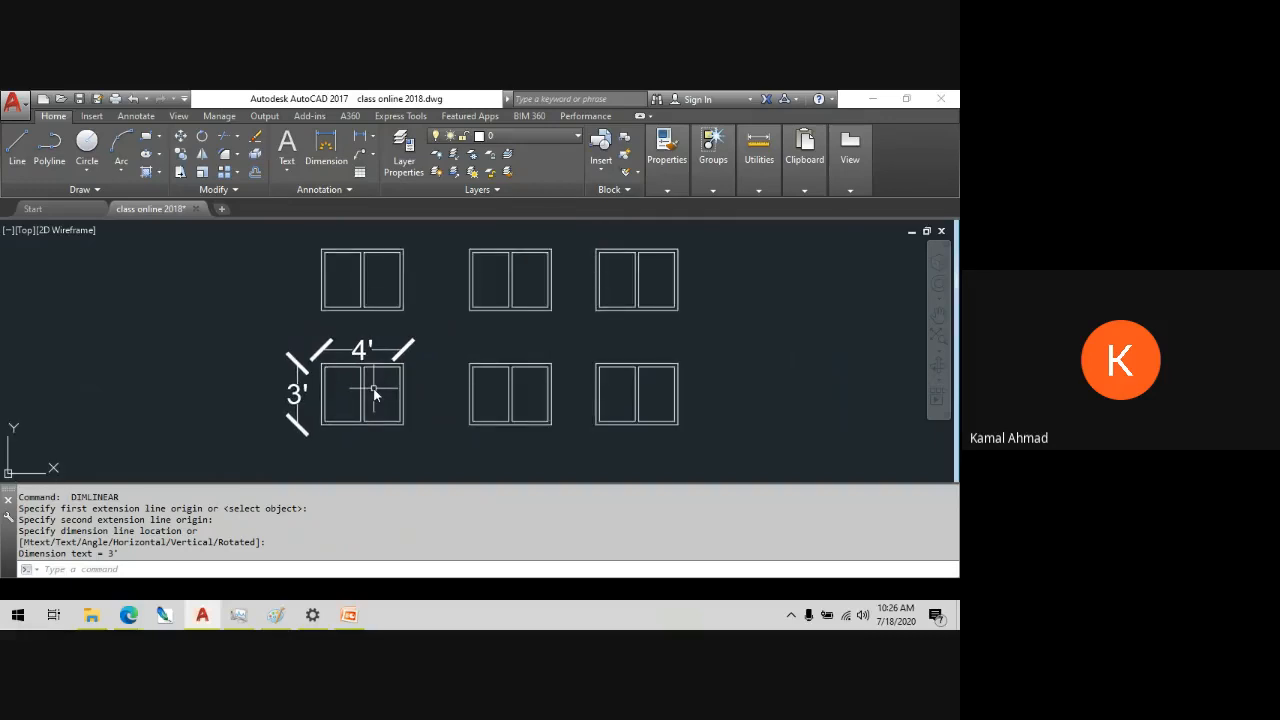
key(Escape)
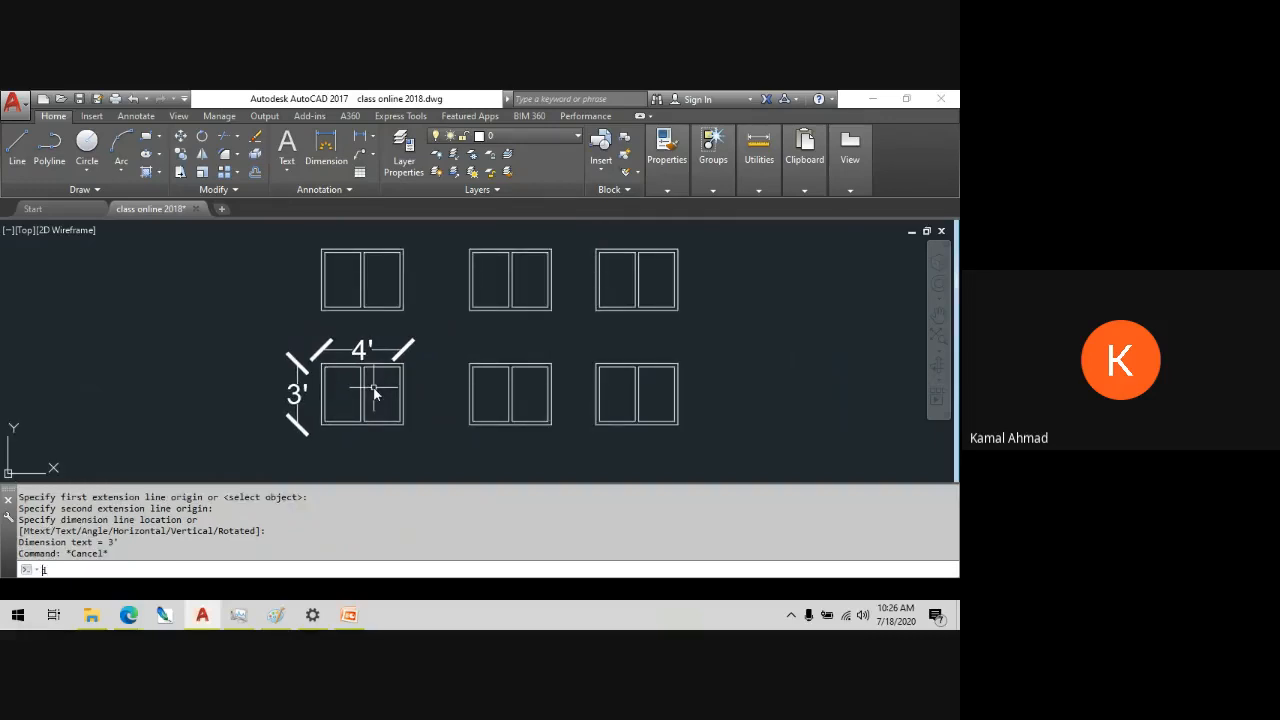
text(i)
key(Return)
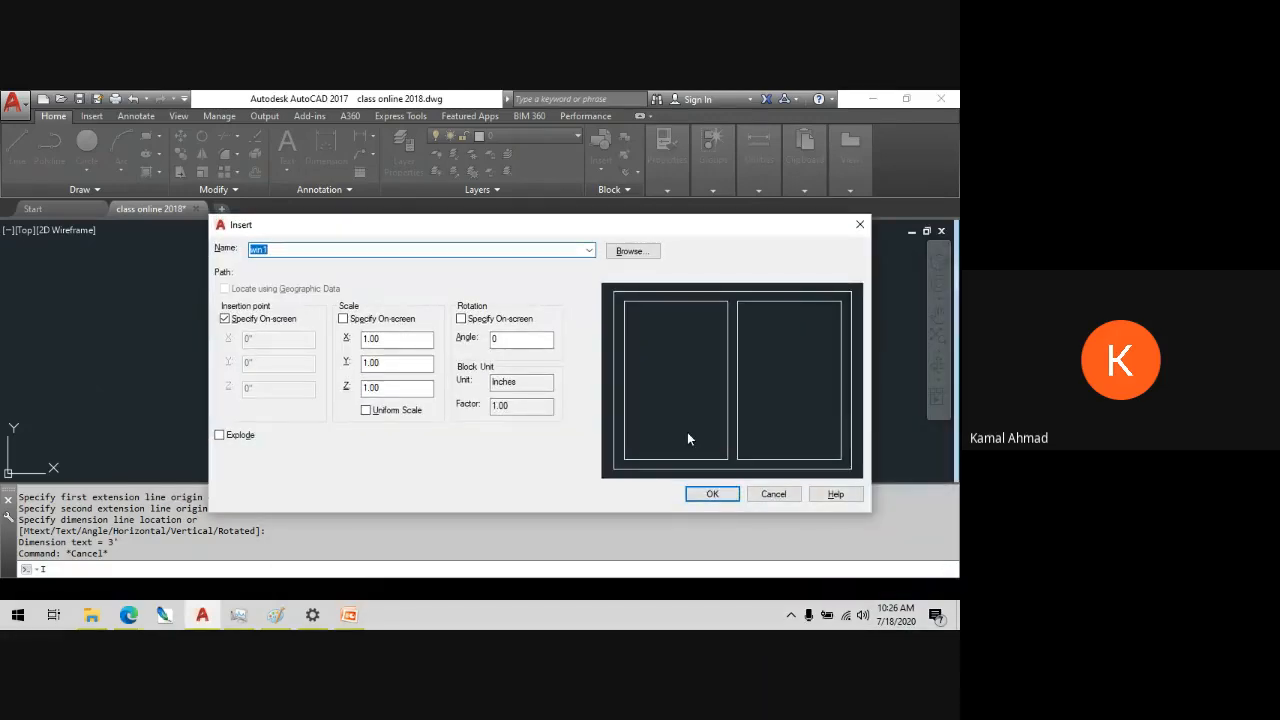
click(771, 493)
- Erase the height and width dimensions from the first window in the lowest row
mouse_move(316, 366)
middle_down()
mouse_move(386, 356)
mouse_move(365, 358)
middle_up()
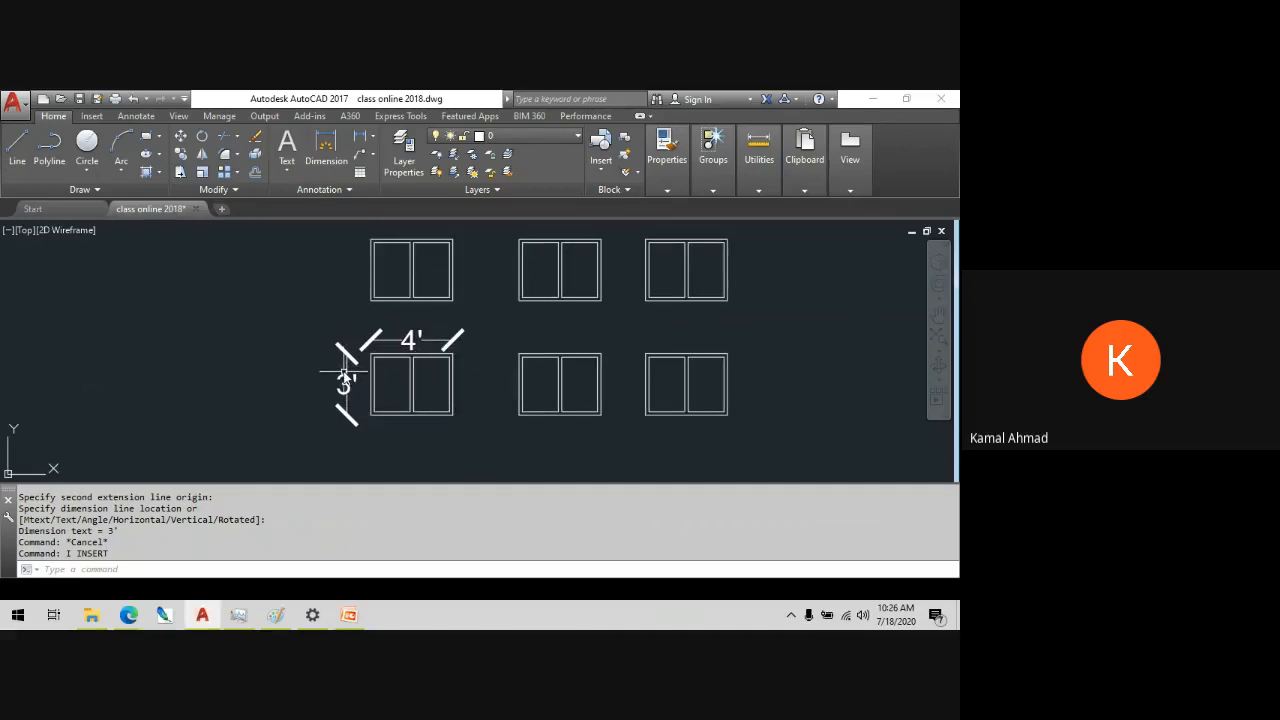
click(345, 378)
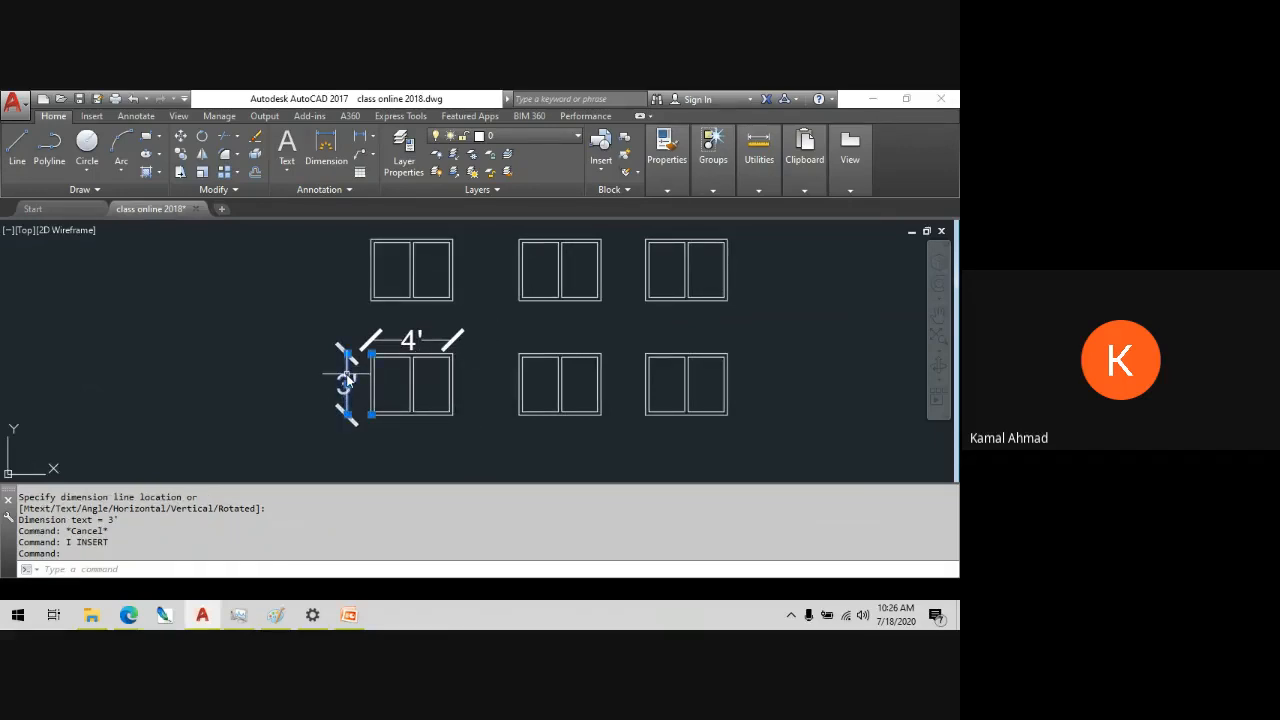
key(Delete)
click(406, 344)
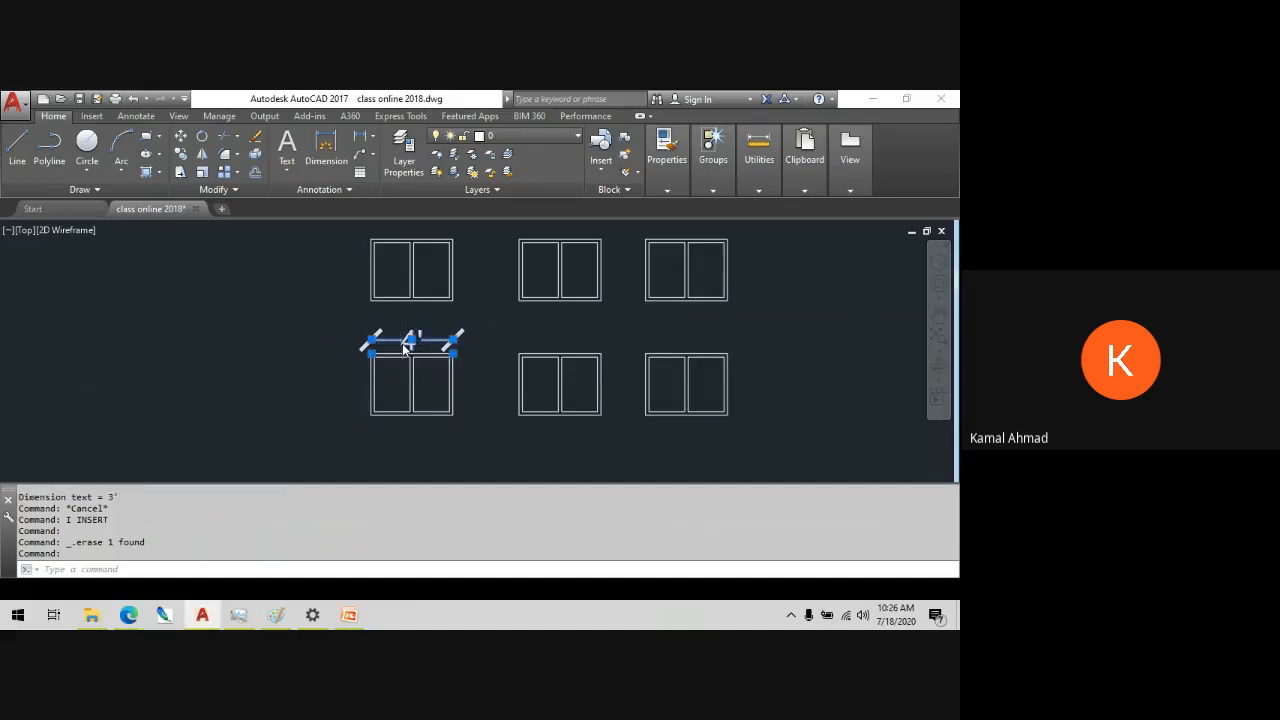
scroll(406, 347, up, 2)
key(Delete)
- Check whether the first window in the lowest row selects as a single block, and clear the selection
click(436, 403)
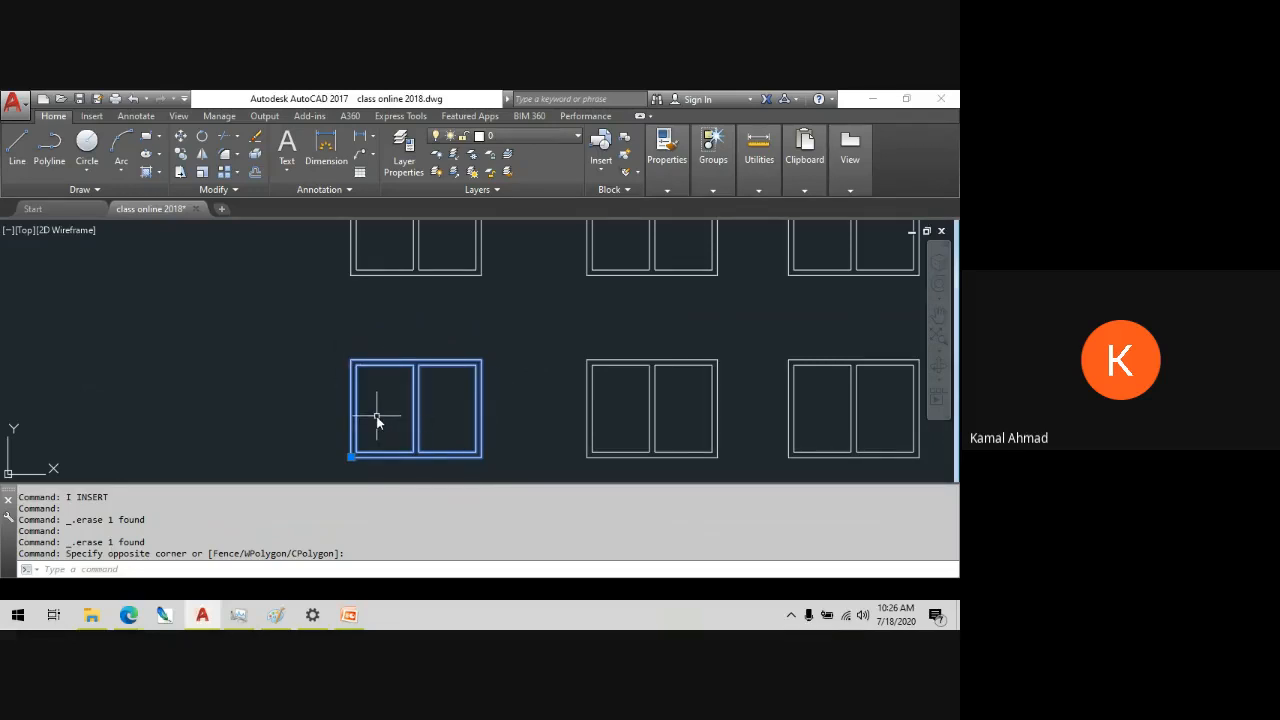
key(Escape)
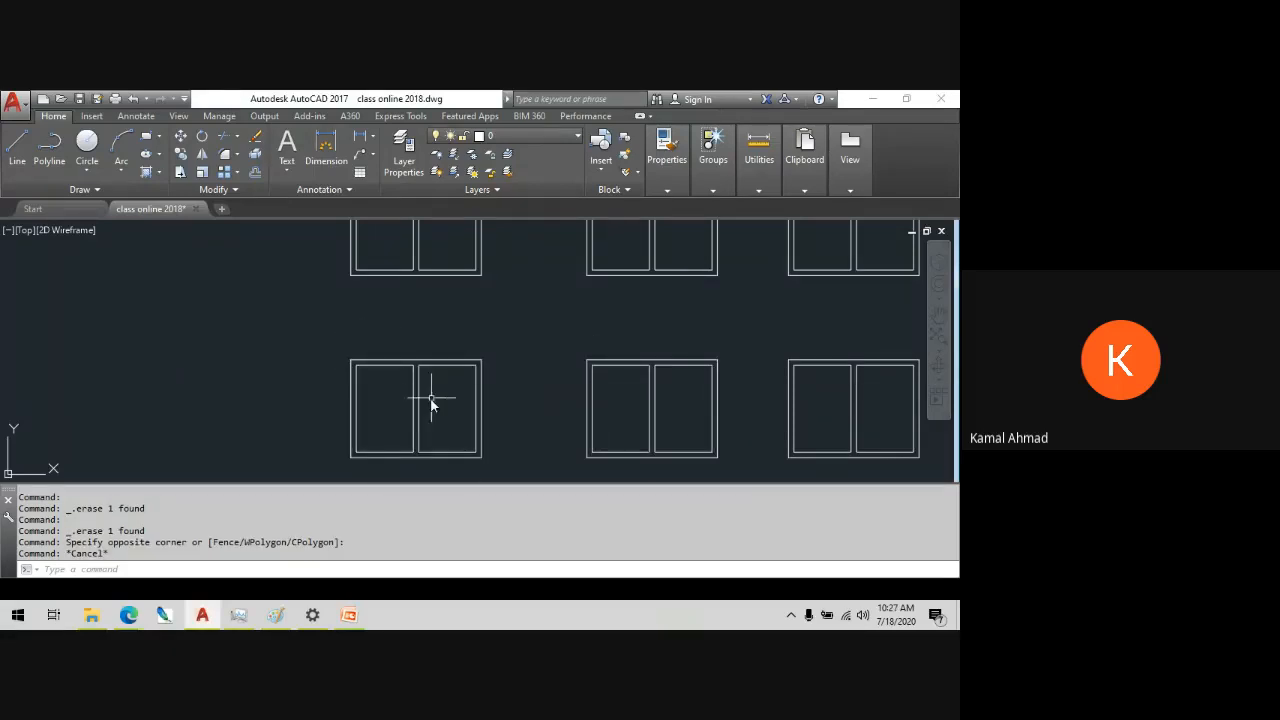
click(450, 403)
click(410, 420)
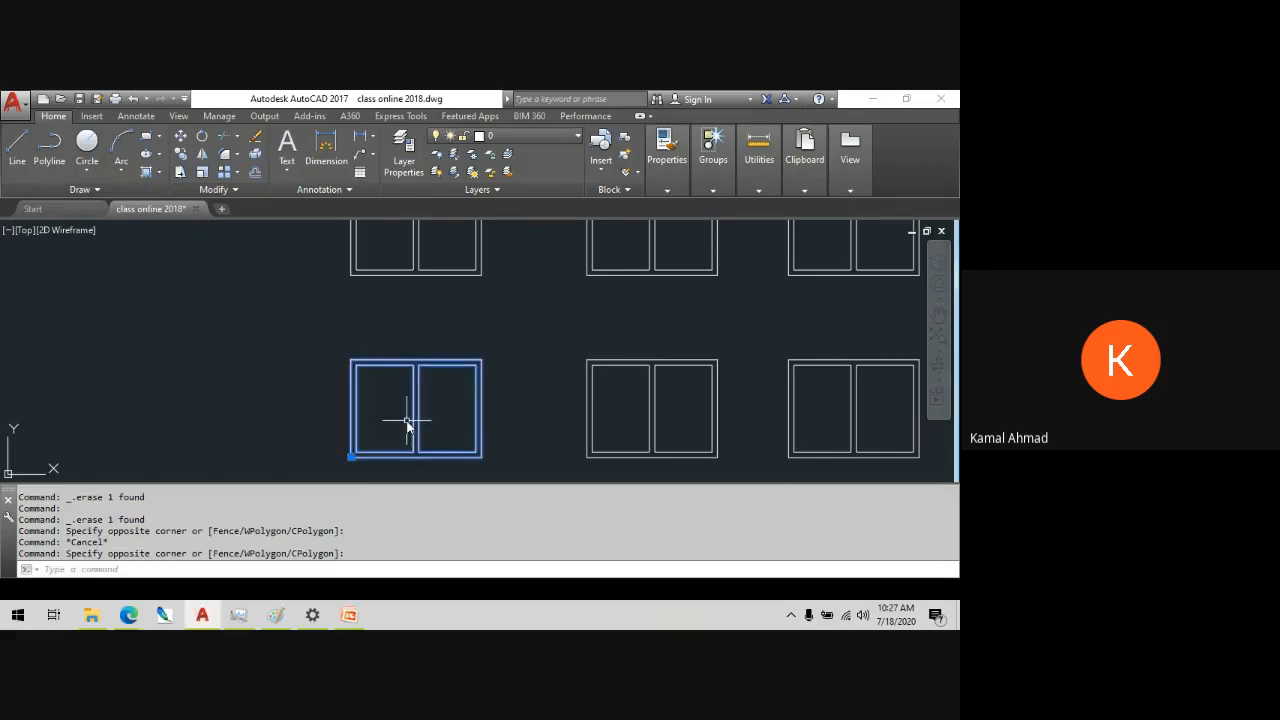
key(Escape)
key(Escape)
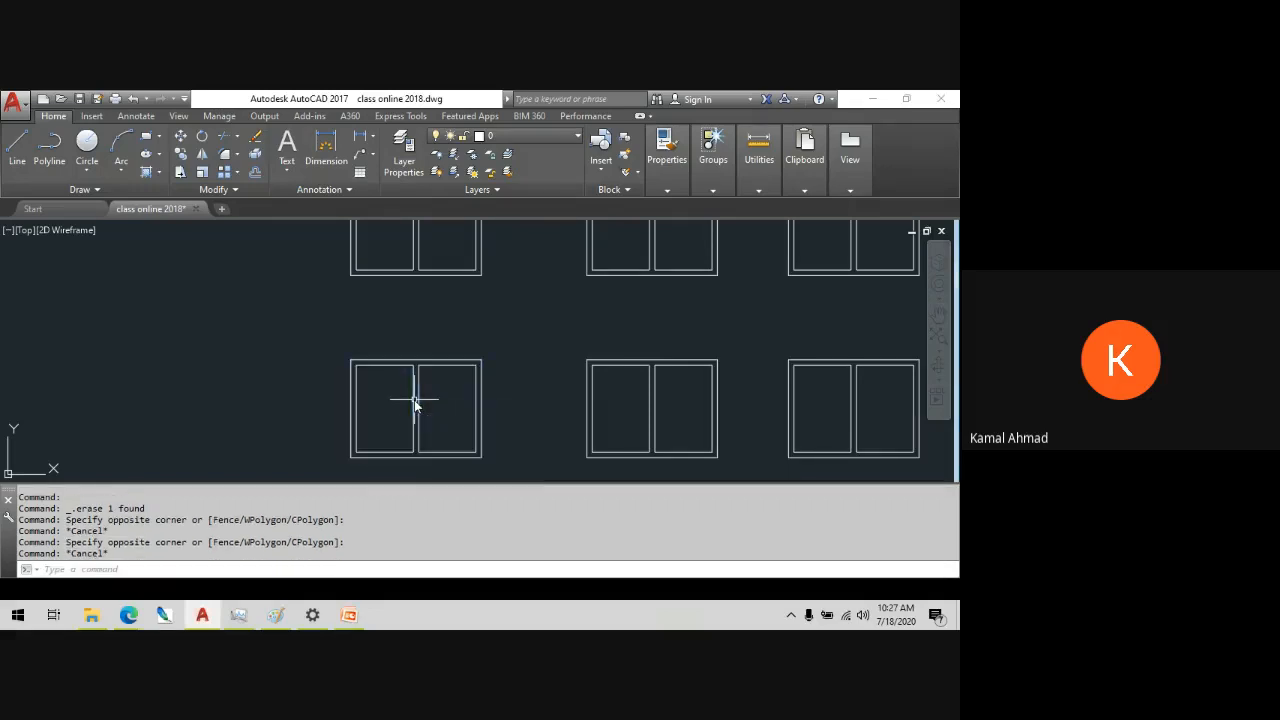
- Open block win1 for editing in the Block Editor
text(be)
key(Return)
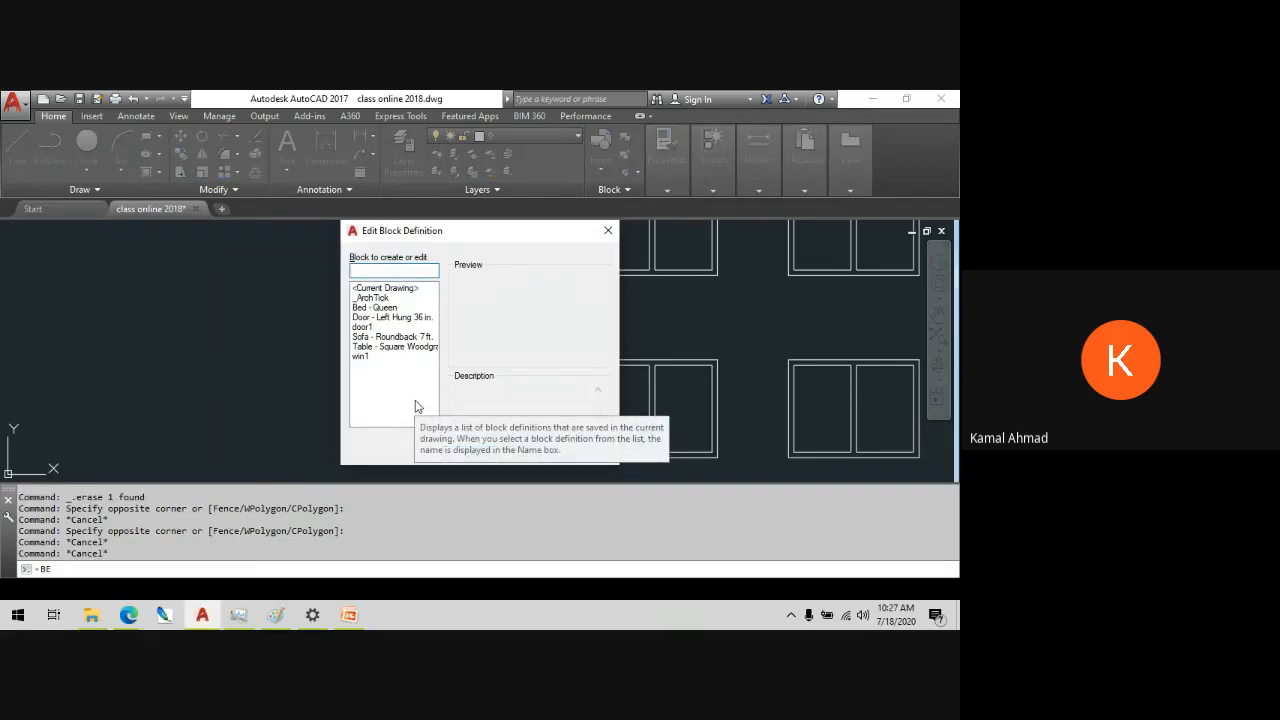
click(364, 357)
click(463, 454)
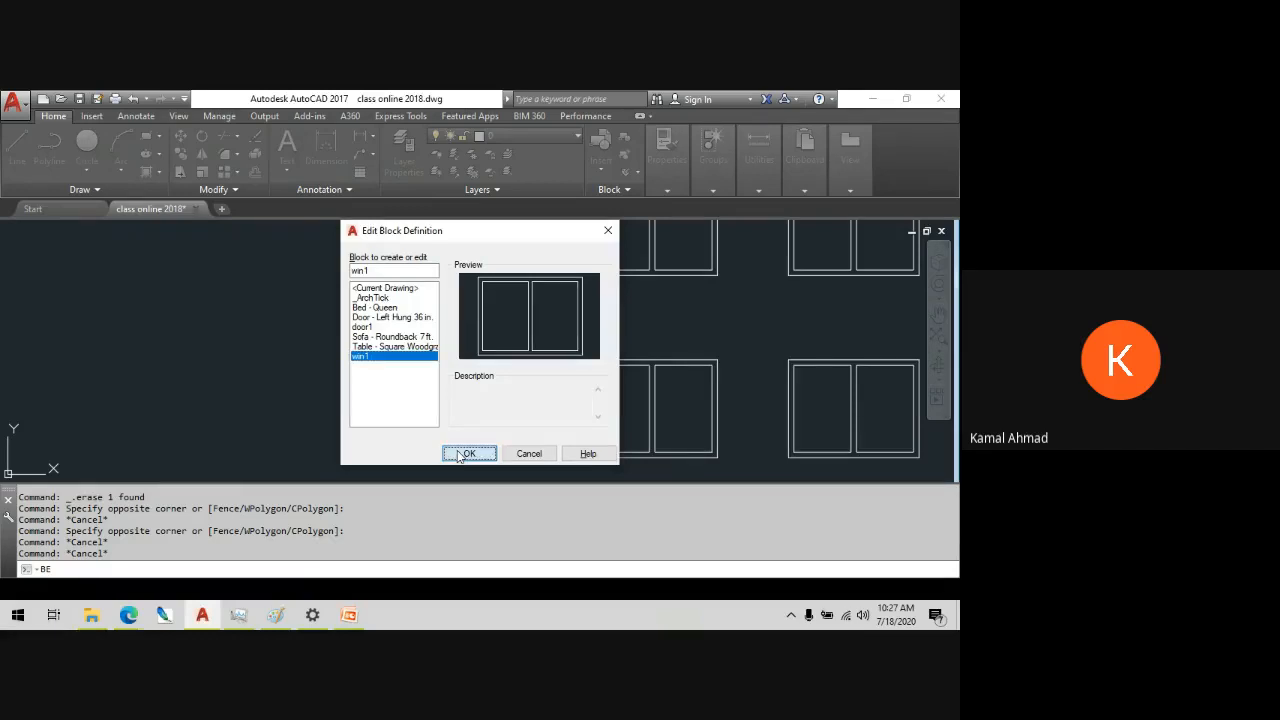
- Erase the two vertical divider lines and the upper and lower inner-frame lines of the right pane
click(504, 391)
click(451, 337)
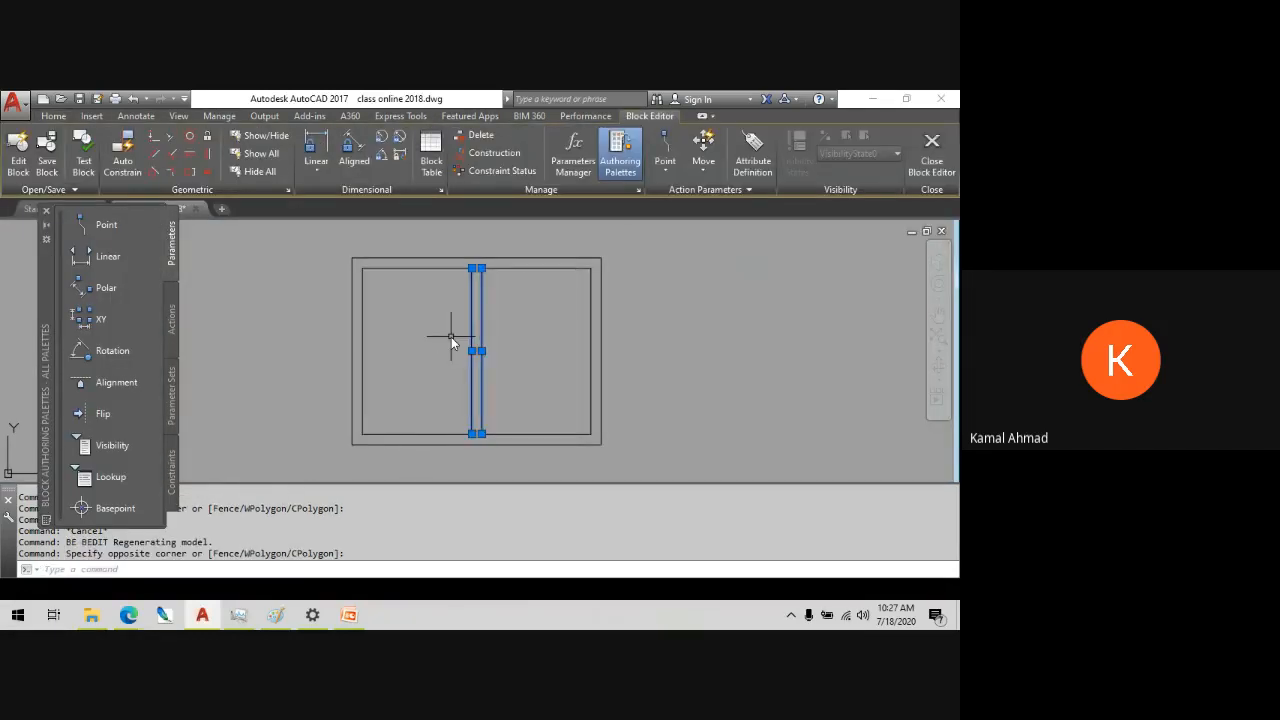
key(Delete)
click(496, 269)
key(Delete)
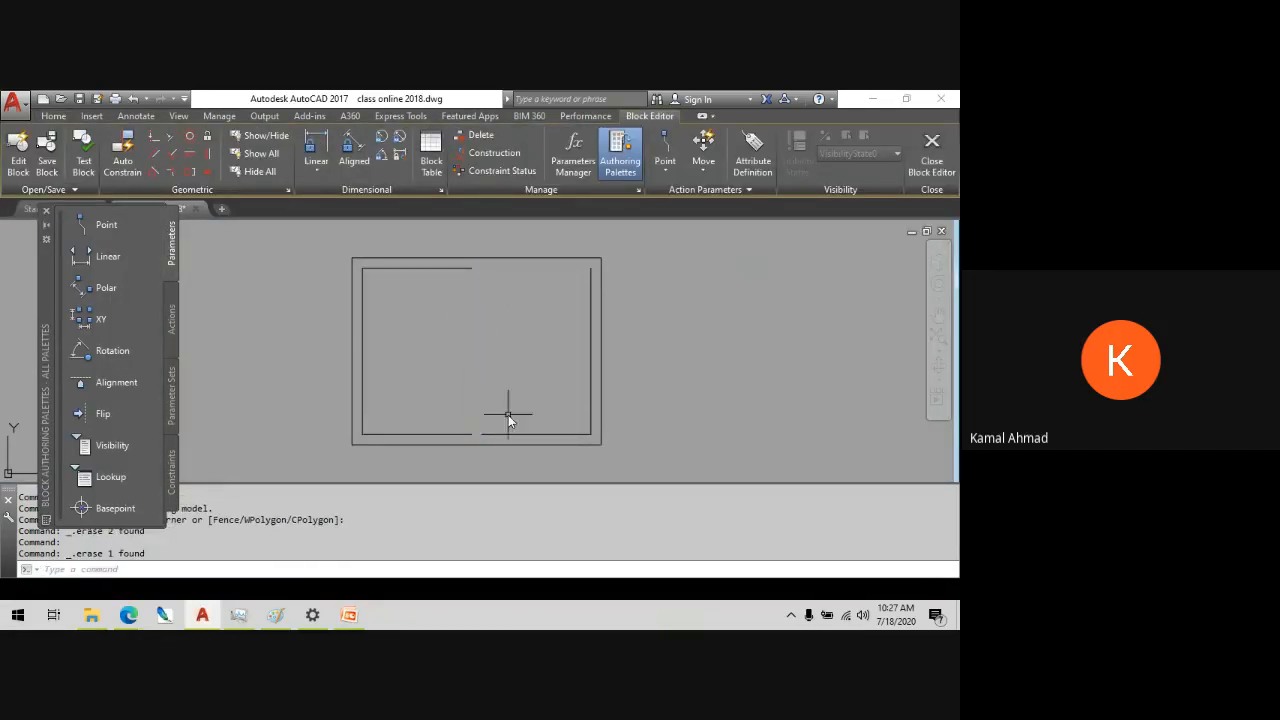
click(509, 439)
click(509, 439)
key(Delete)
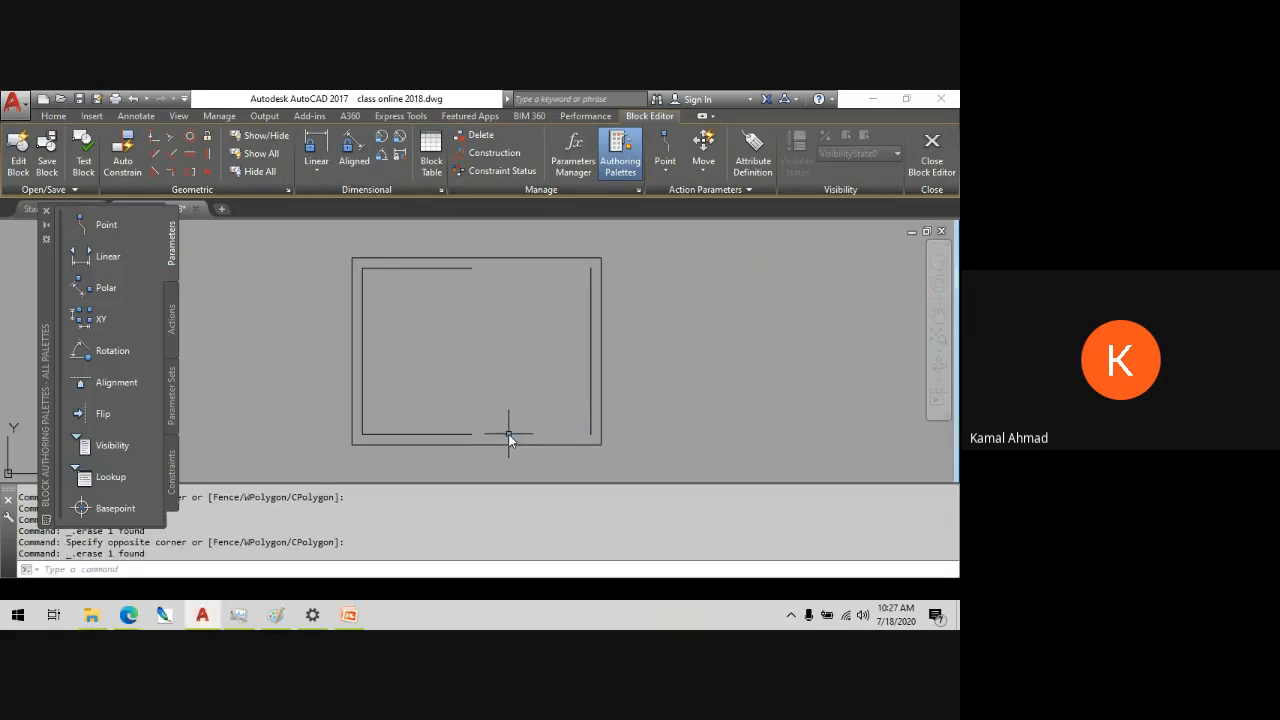
- Try to join the inner frame's lower and right lines with a fillet, and erase the resulting arc
text(f)
key(Return)
click(450, 434)
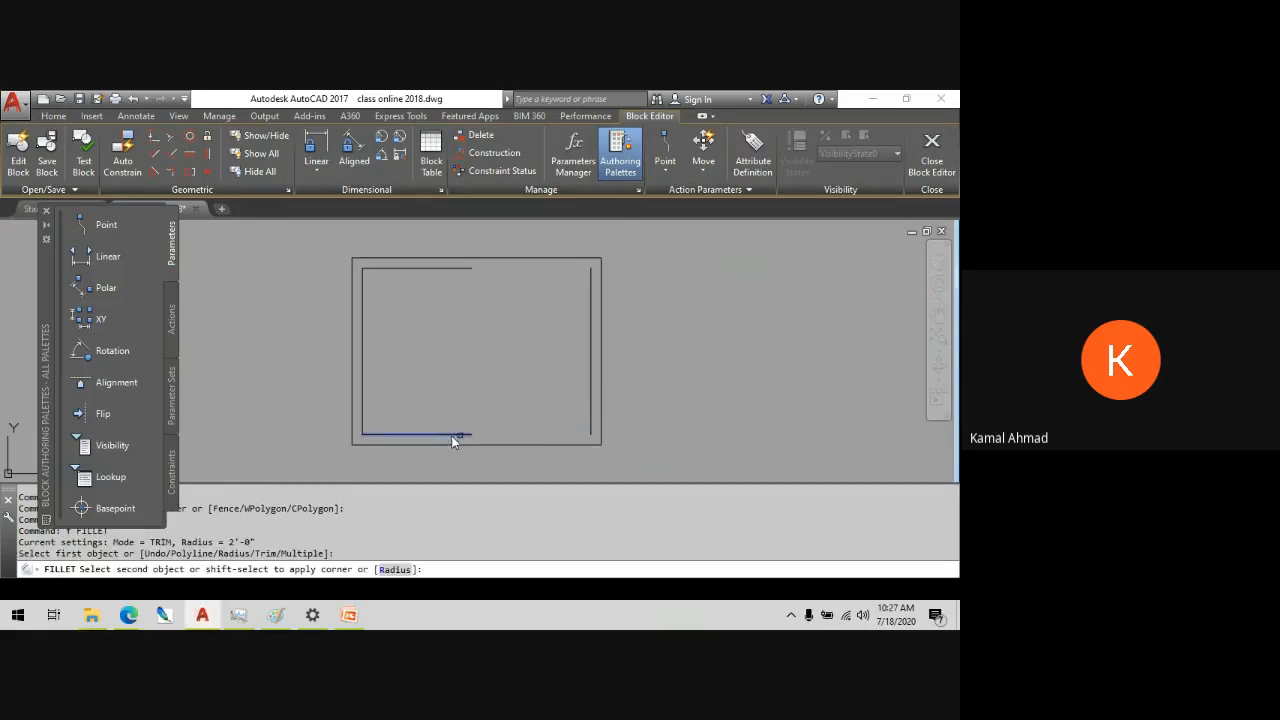
click(588, 435)
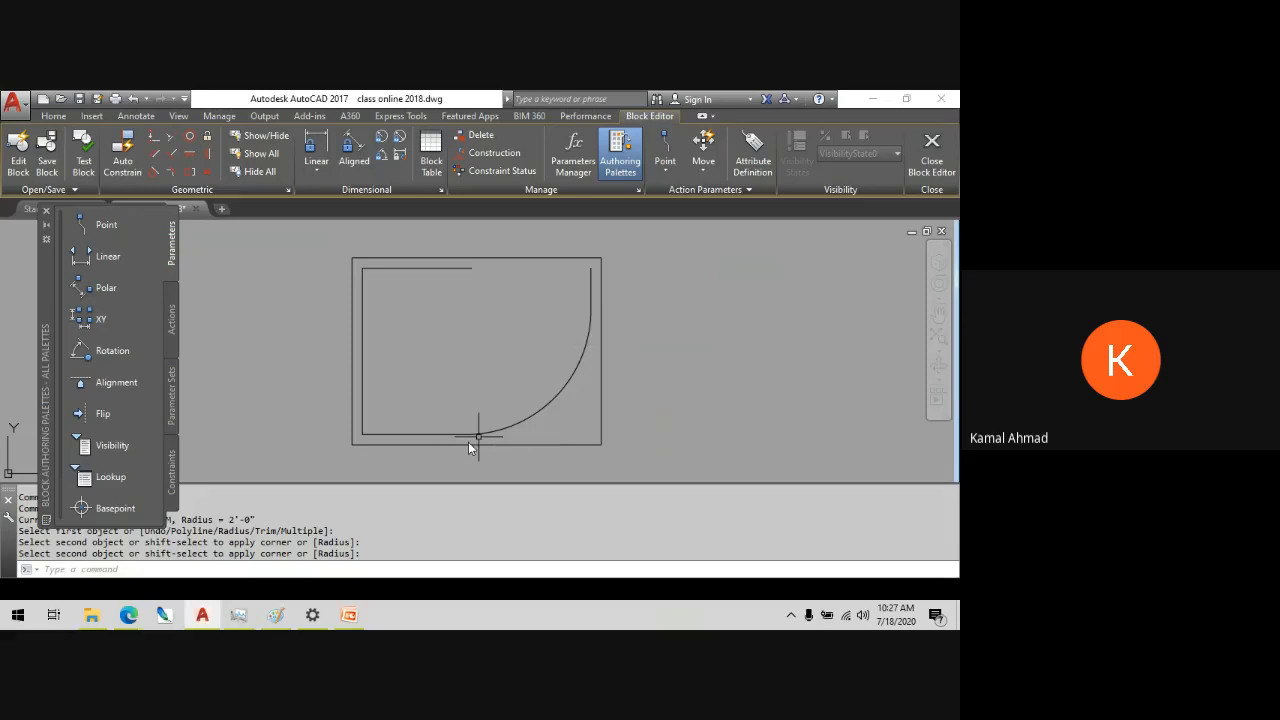
click(575, 374)
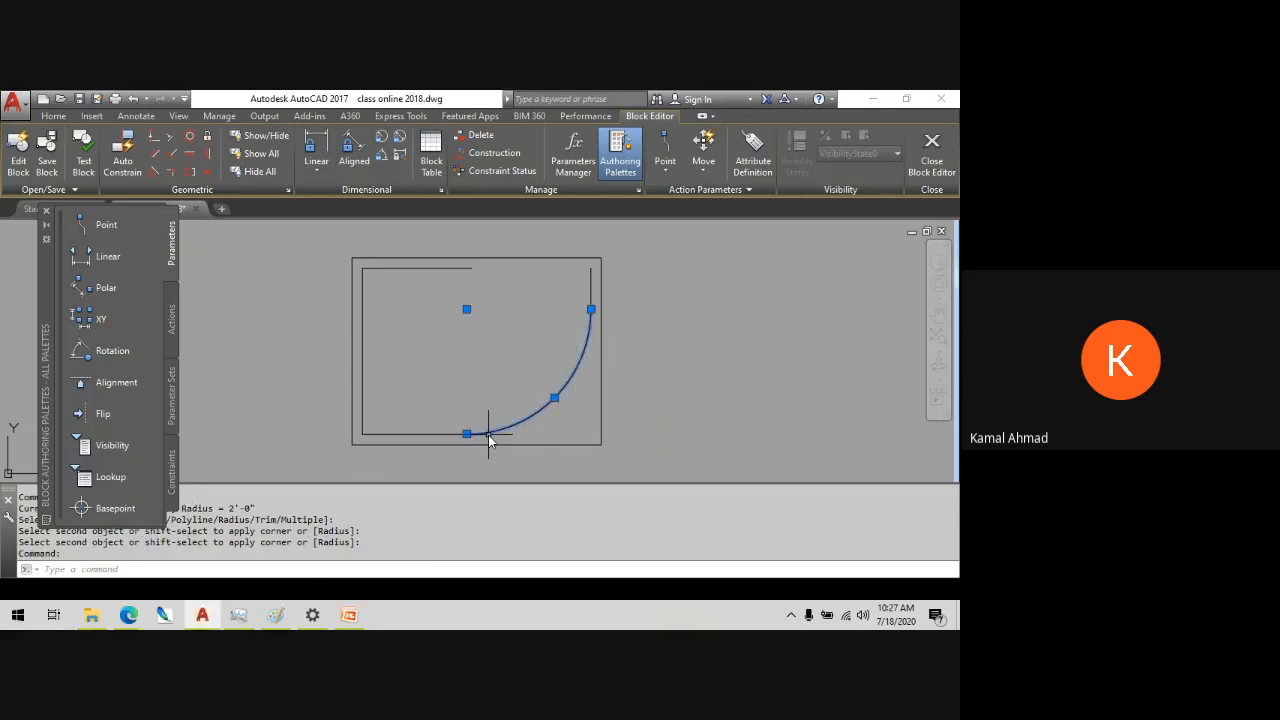
key(Delete)
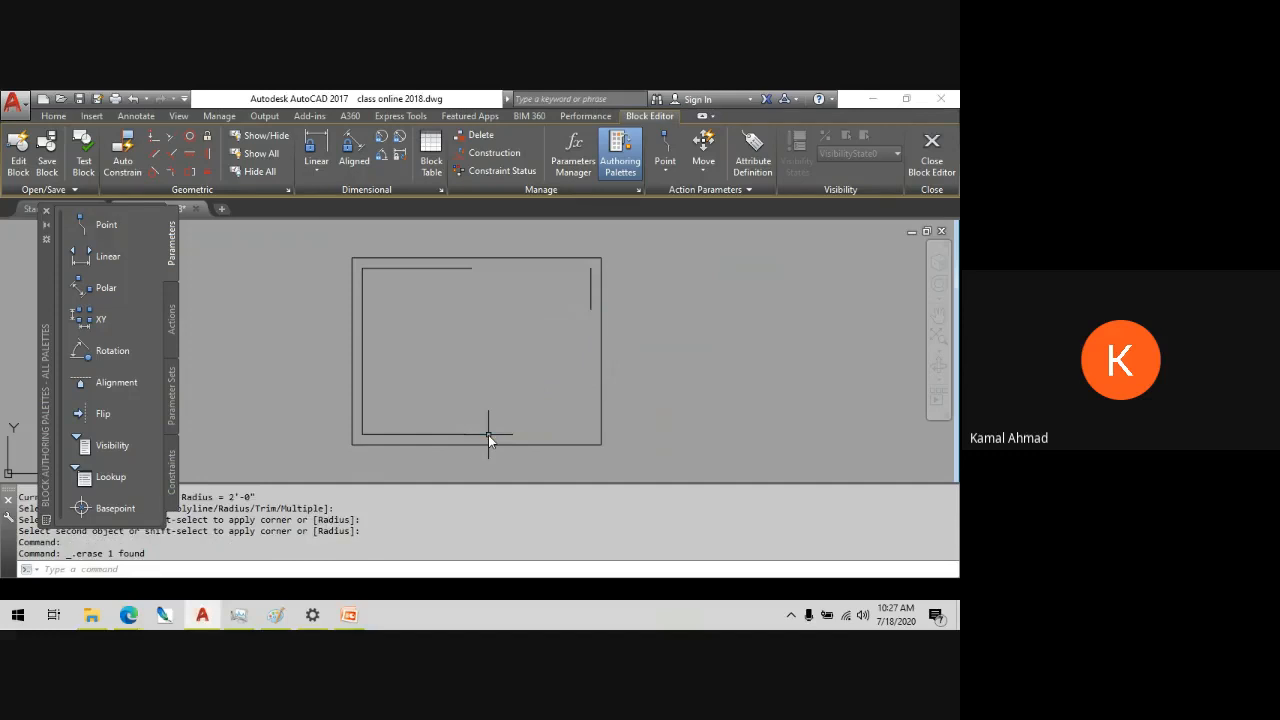
- Fillet the inner frame's right and lower lines with radius 0 to form a square corner
text(f)
key(Return)
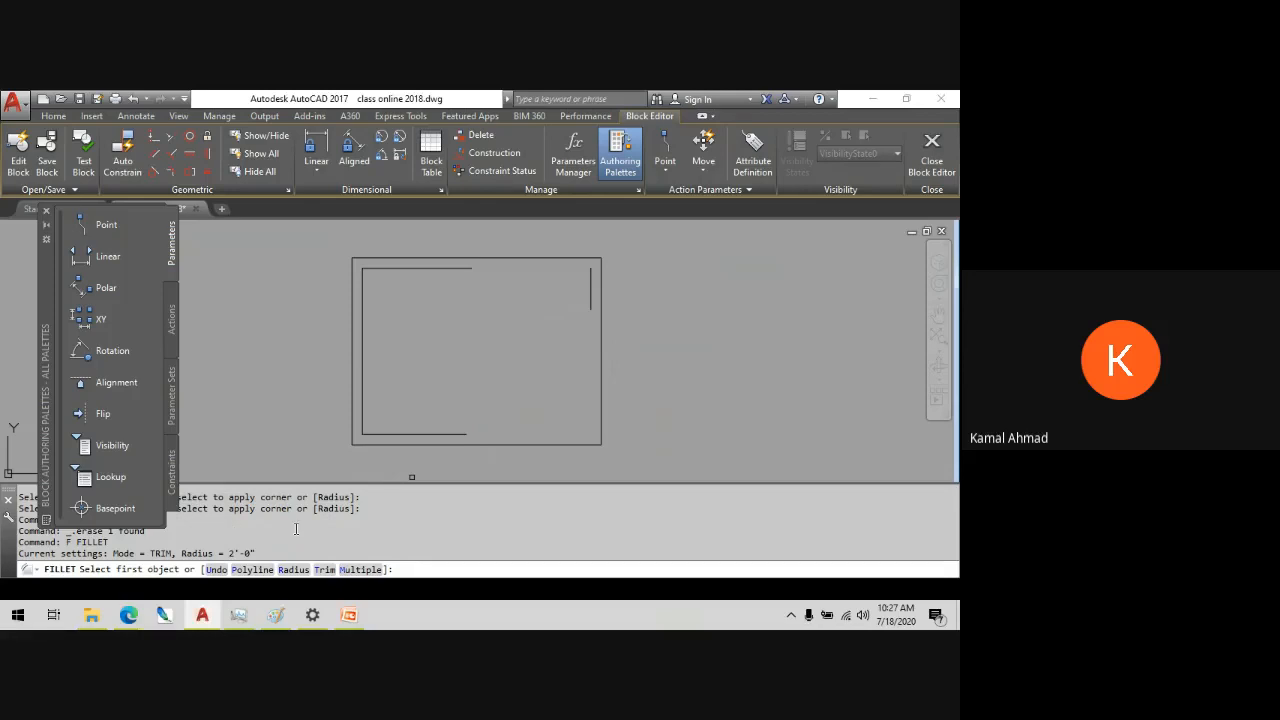
text(r)
key(Return)
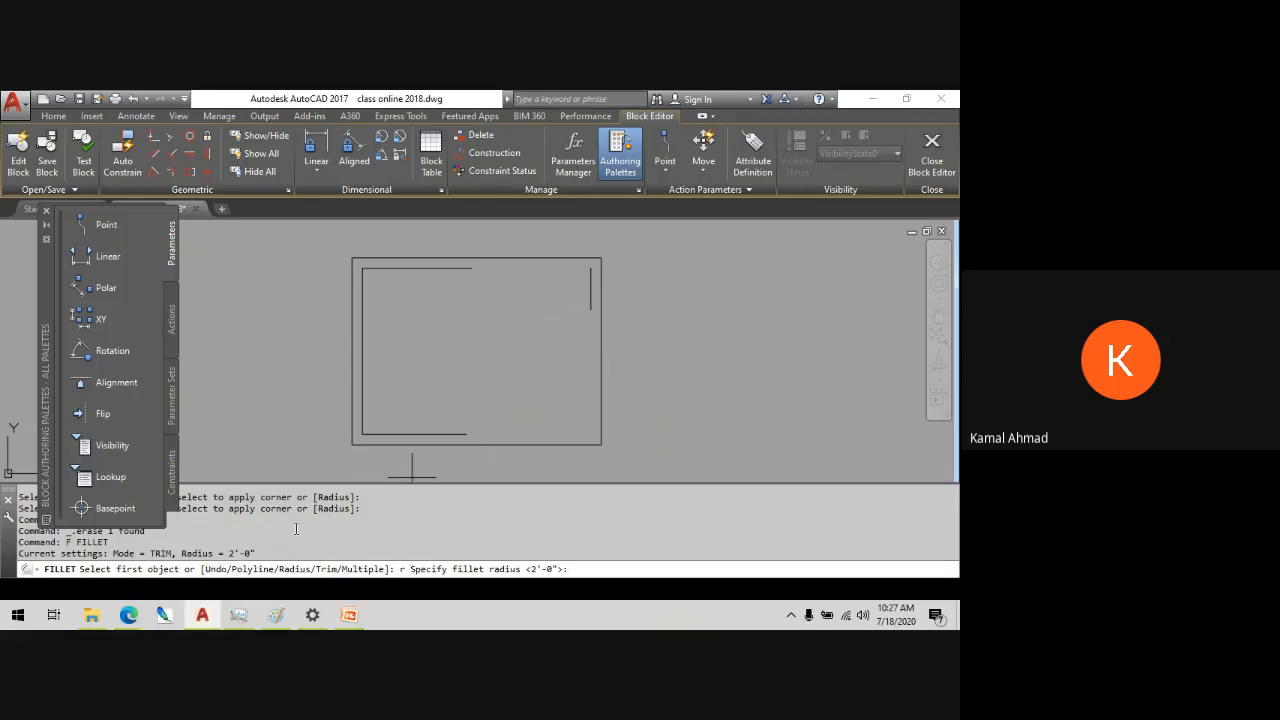
key(Return)
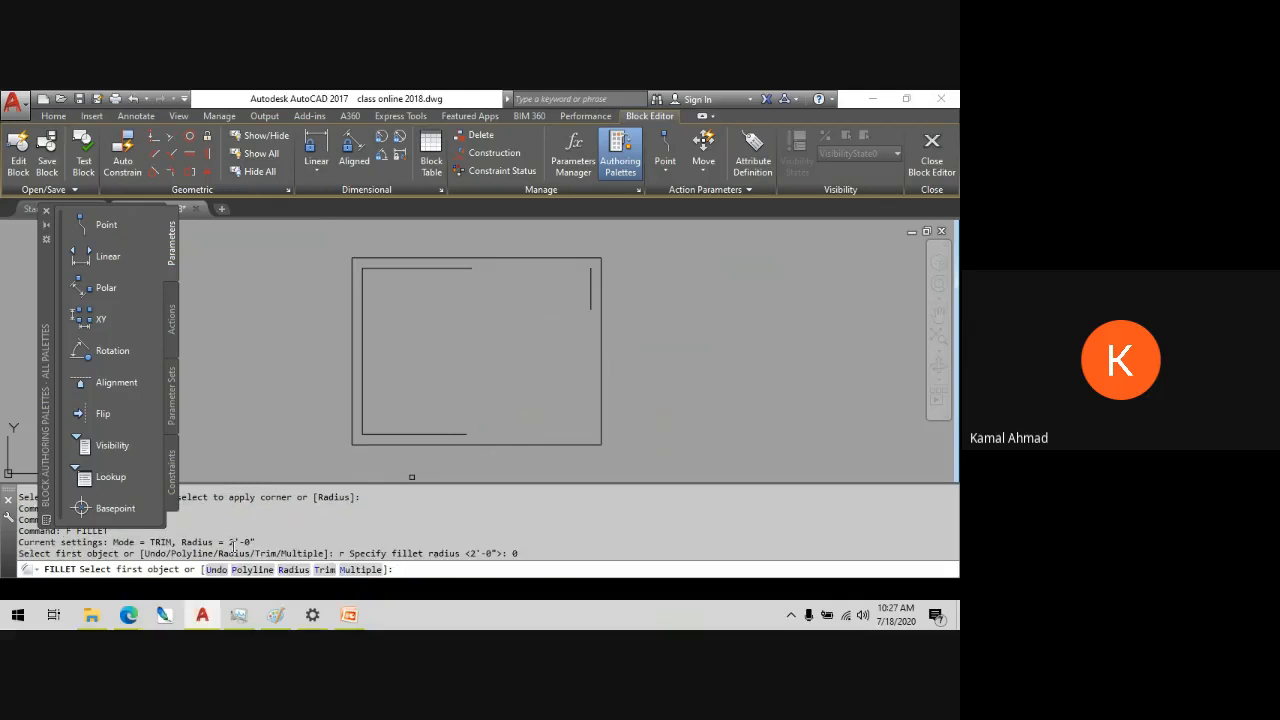
click(591, 307)
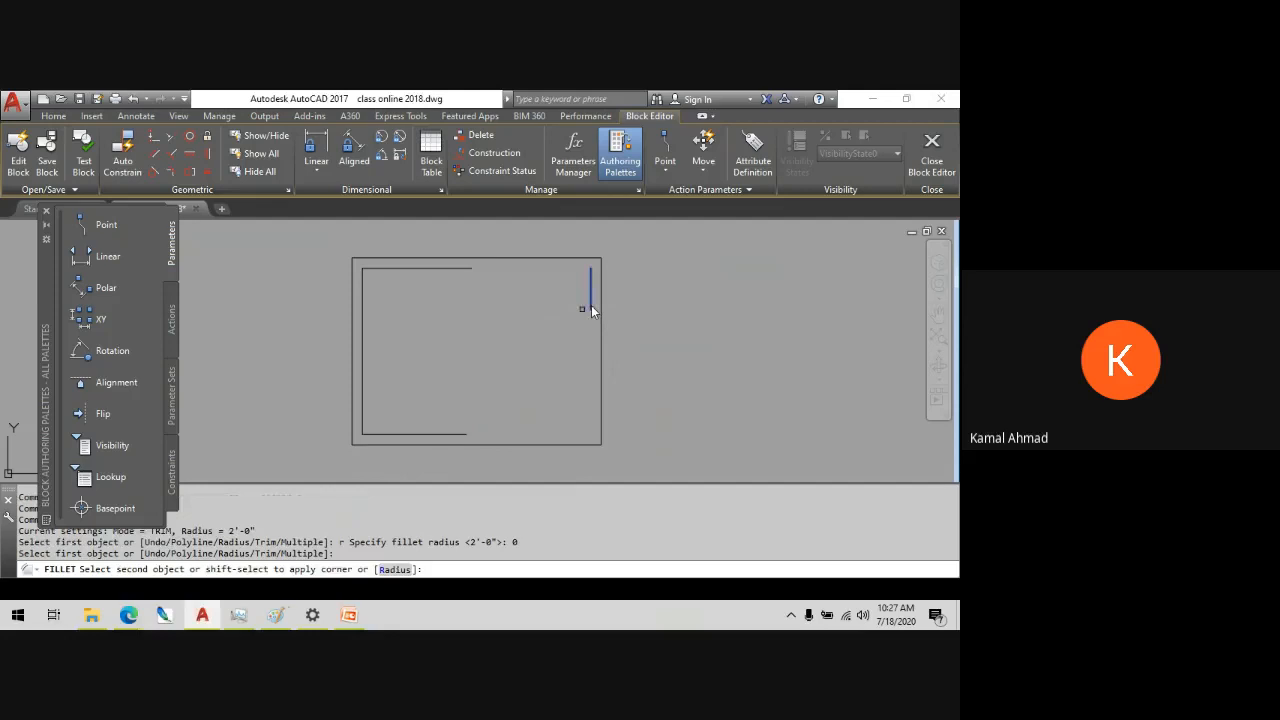
click(460, 434)
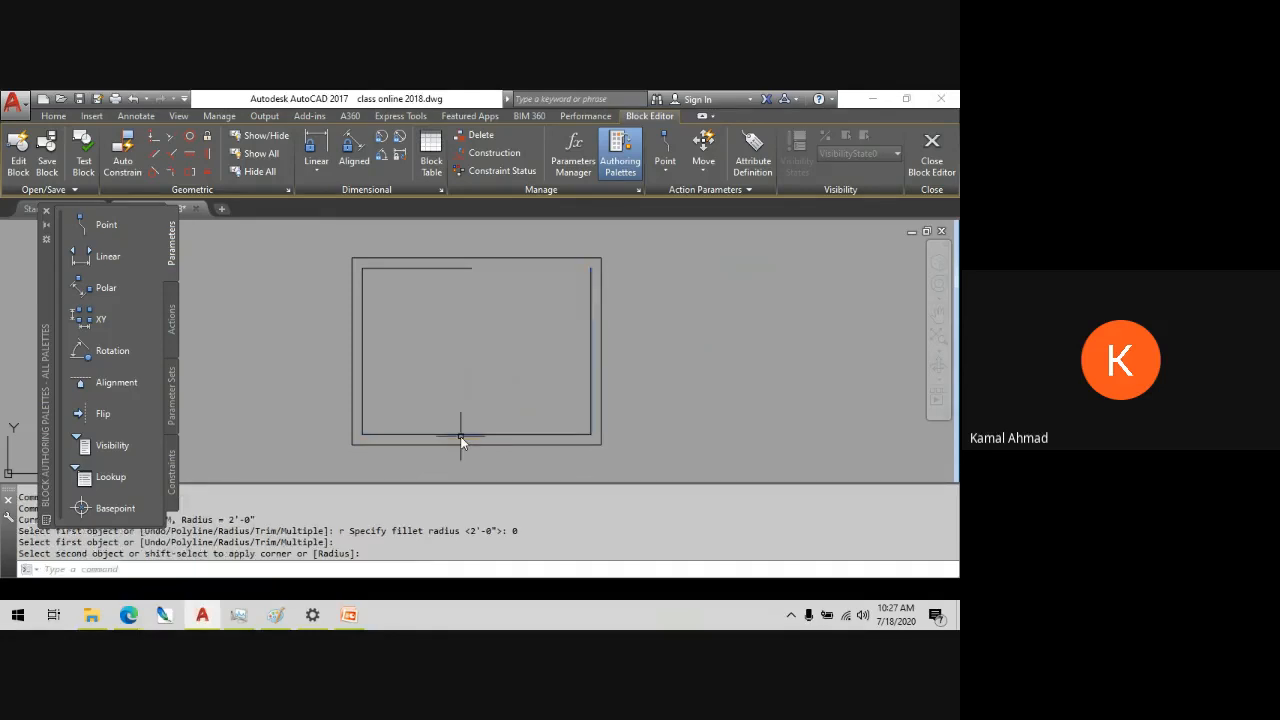
- Fillet the inner frame's right and upper lines into a square corner to close the frame
key(space)
click(589, 285)
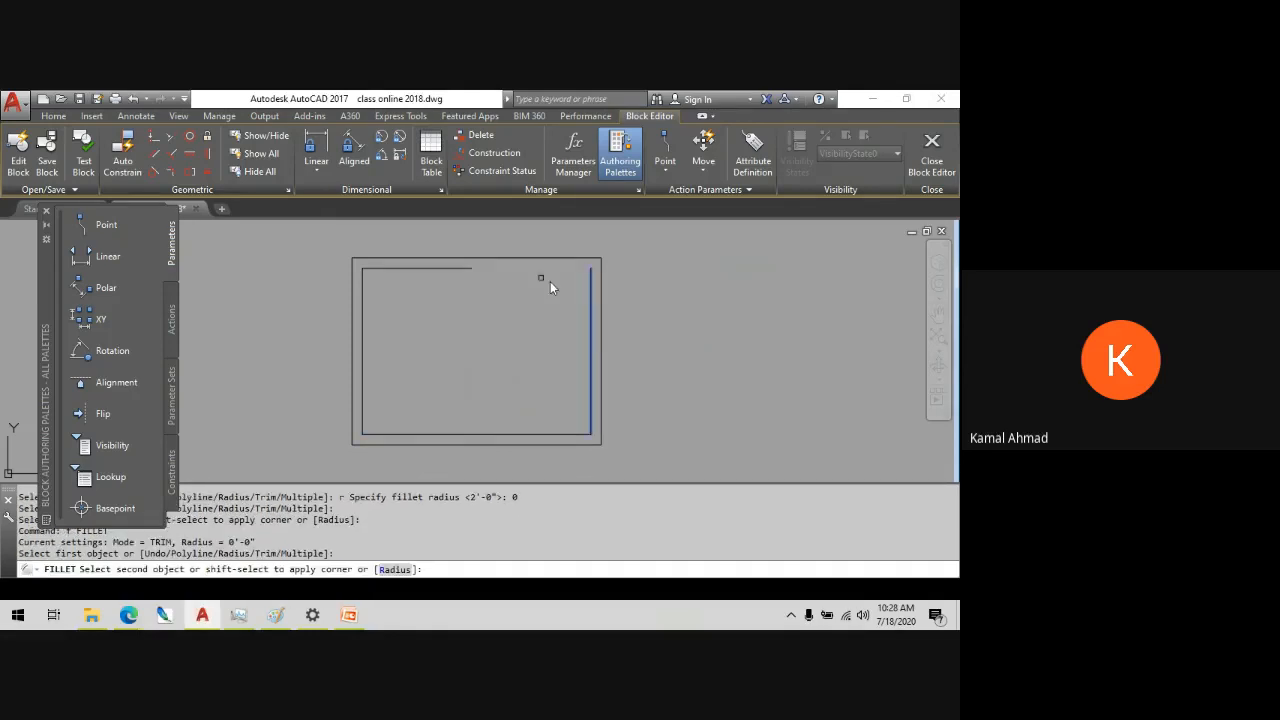
click(484, 268)
key(Escape)
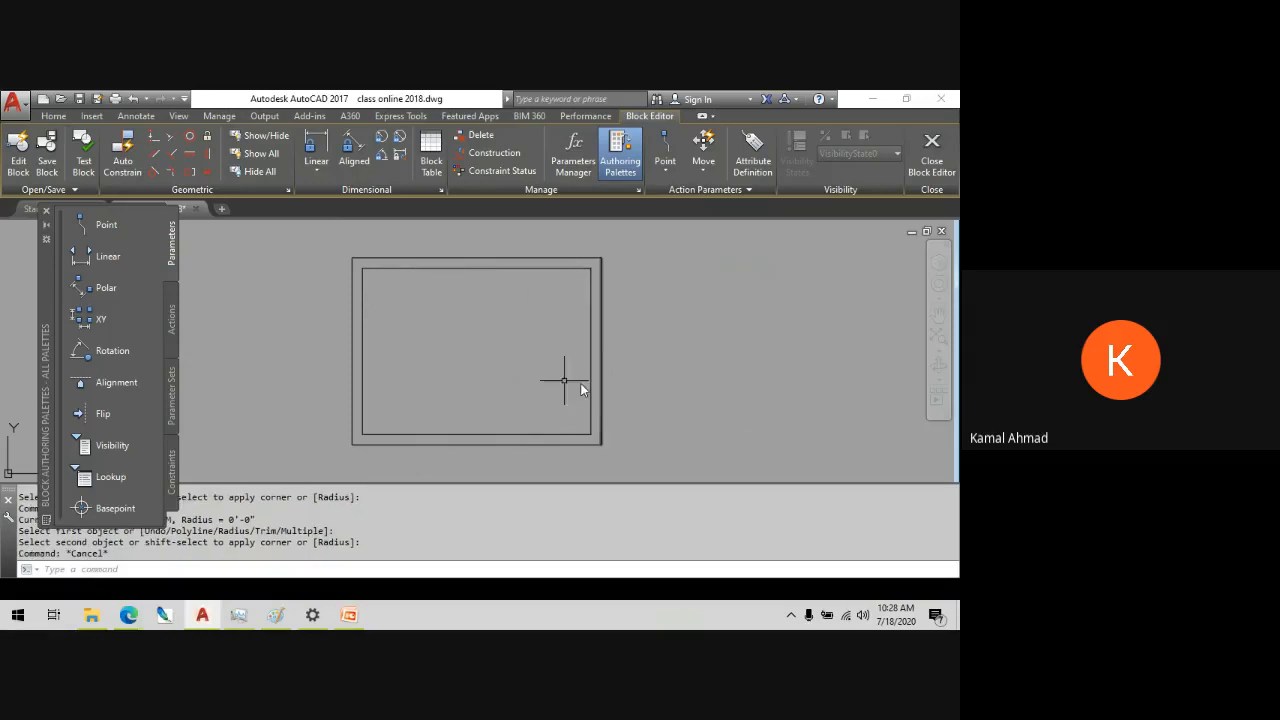
- Close the Block Editor, saving the changes to win1, and view the updated window copies
click(945, 158)
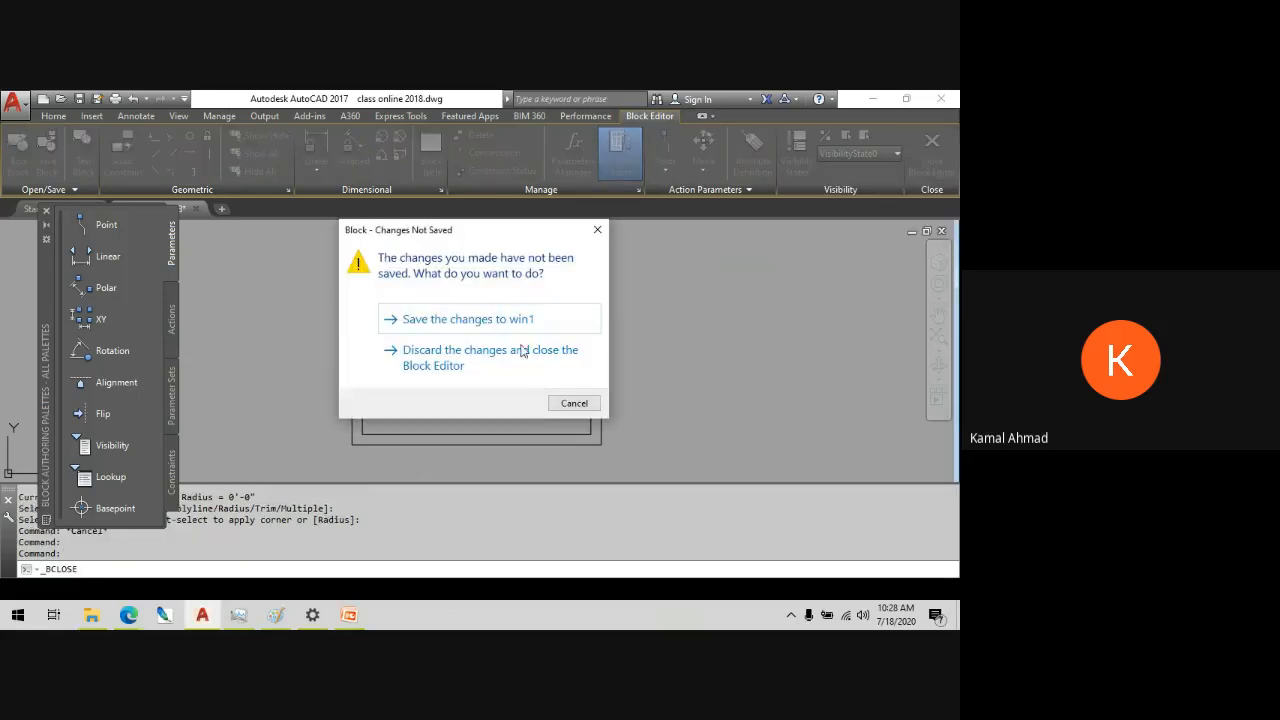
click(511, 326)
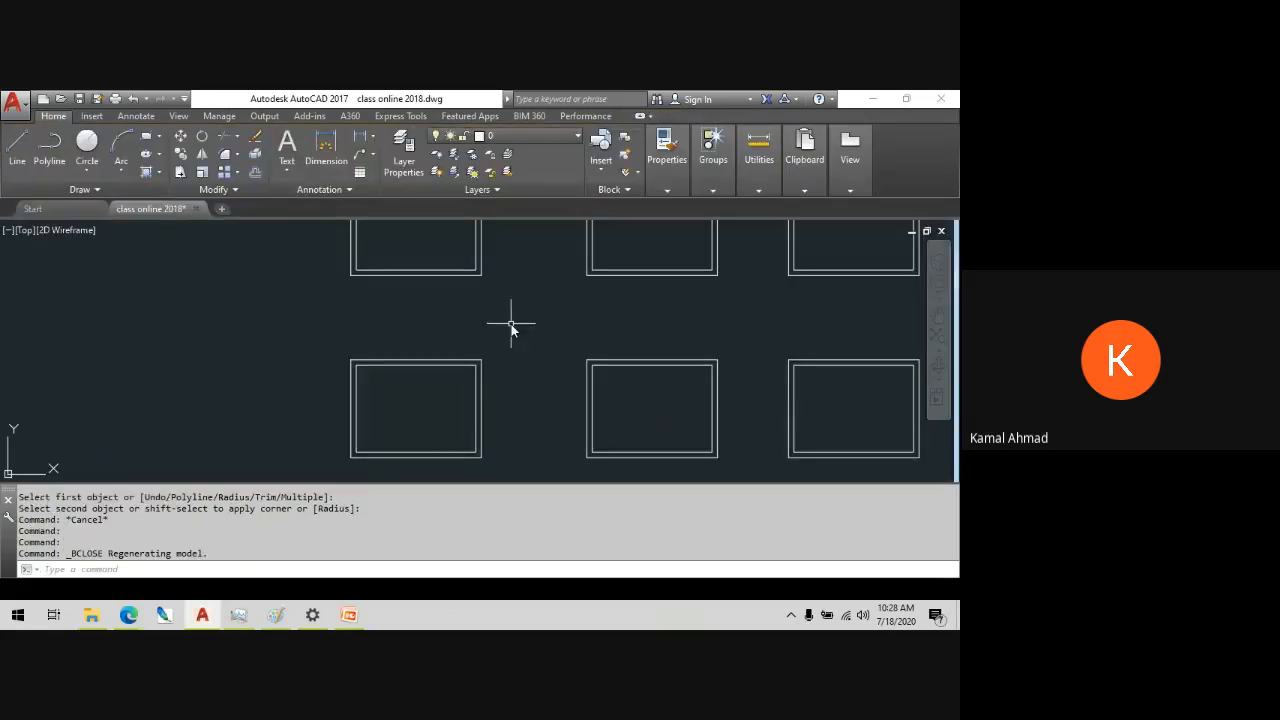
scroll(494, 400, down, 2)
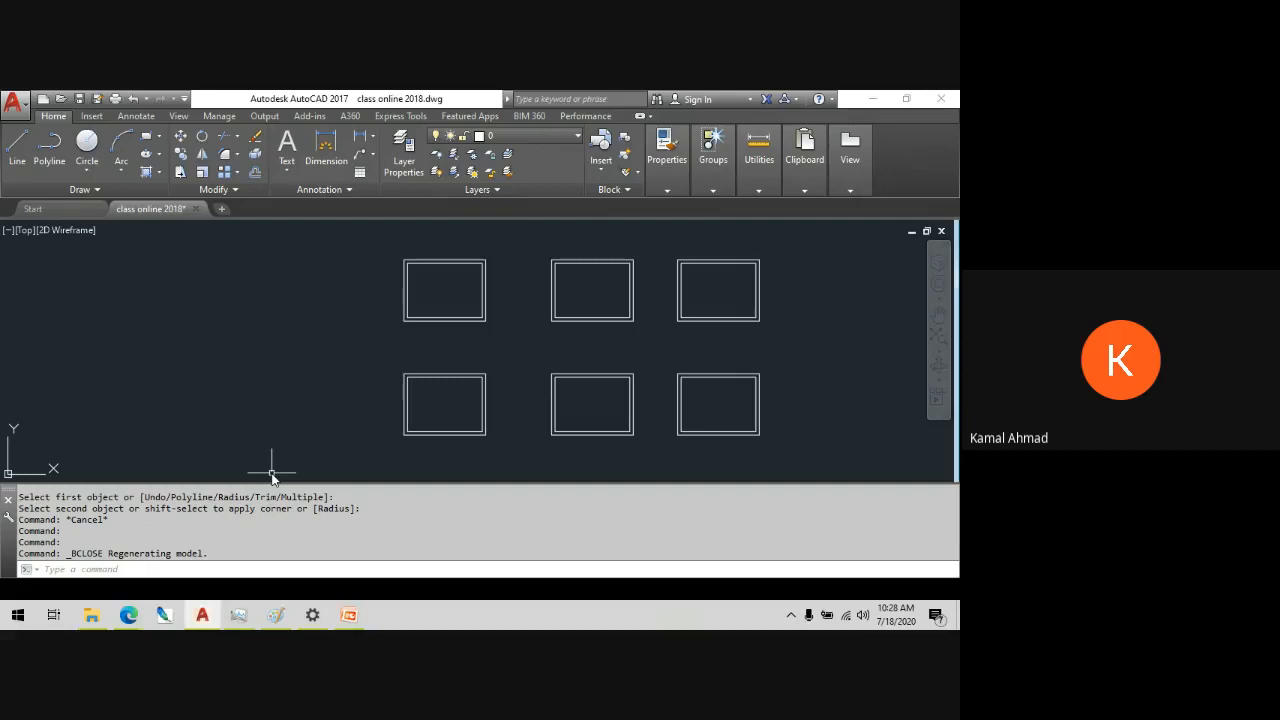
- Reopen block win1 for editing in the Block Editor
text(BE)
key(Return)
click(380, 357)
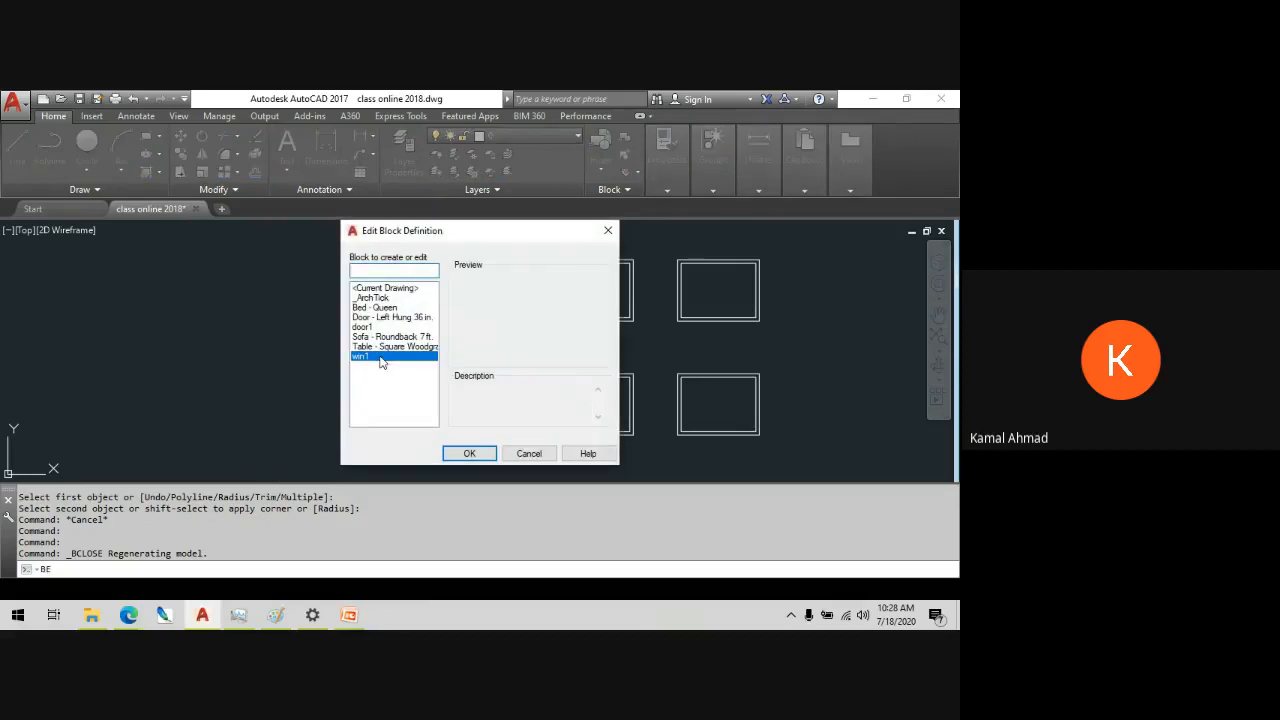
click(470, 453)
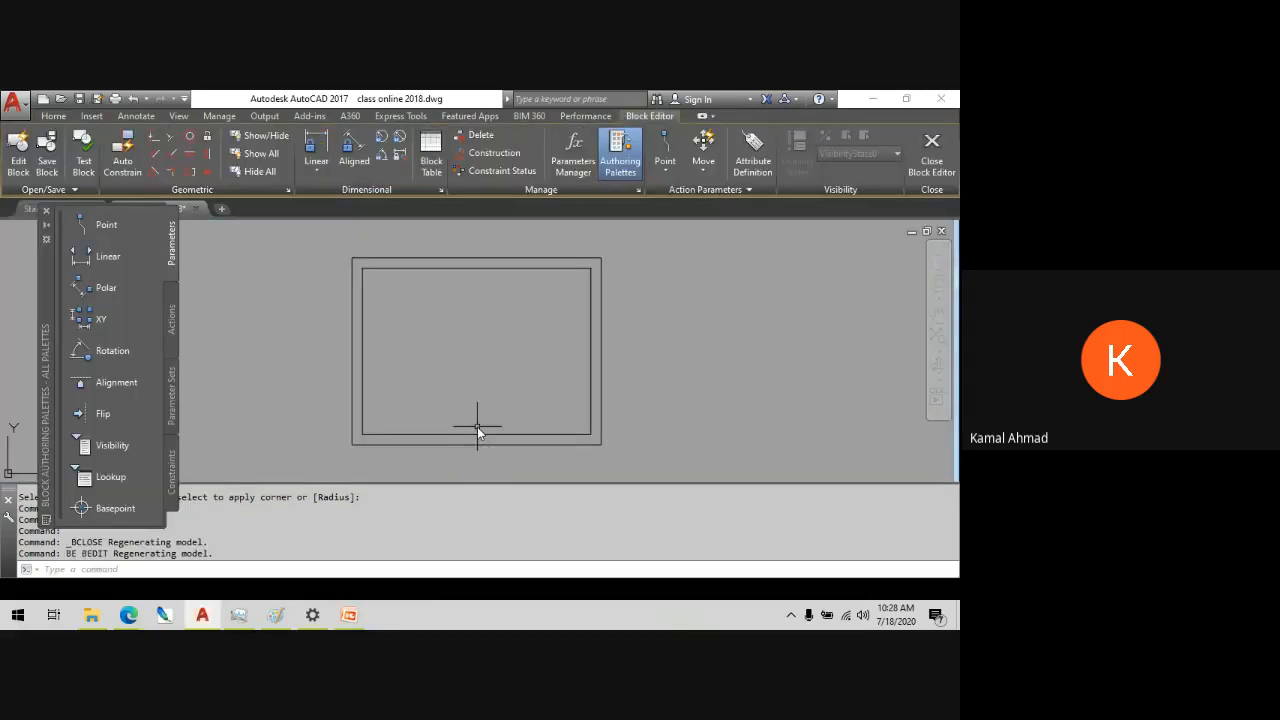
- Draw a vertical line between the midpoints of the inner frame's lower and upper edges
text(l)
key(Return)
click(476, 435)
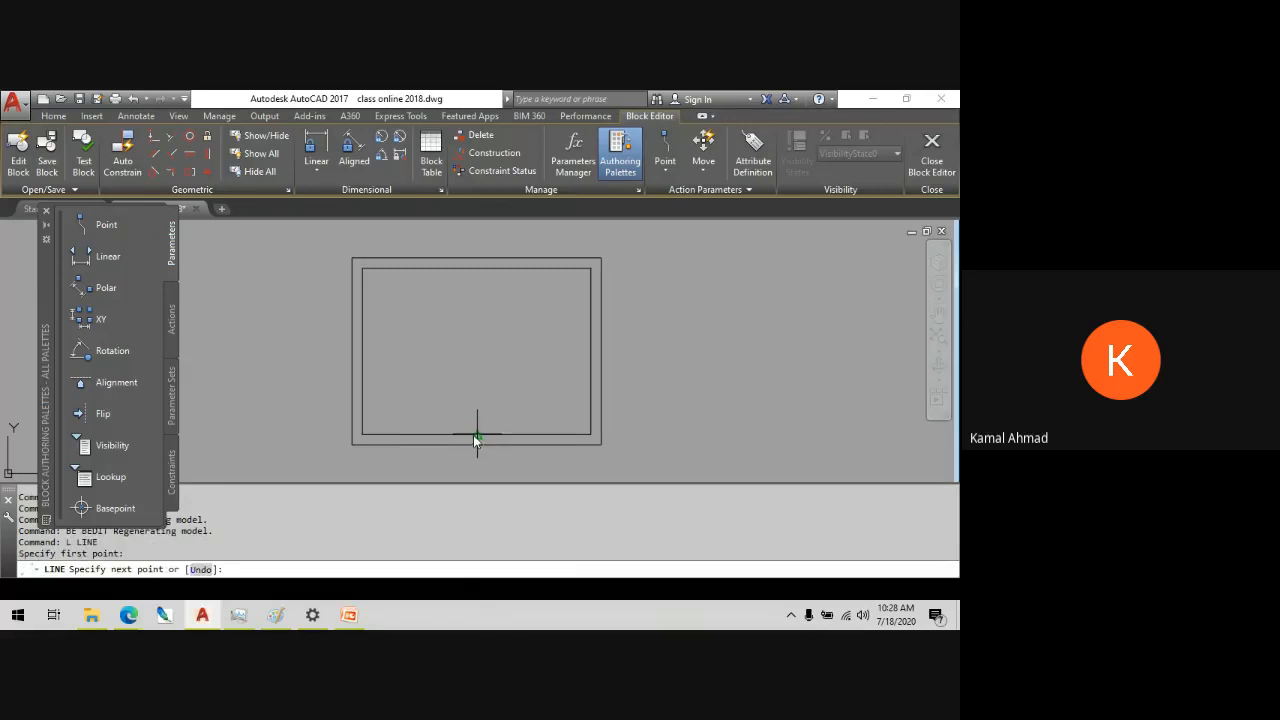
click(477, 269)
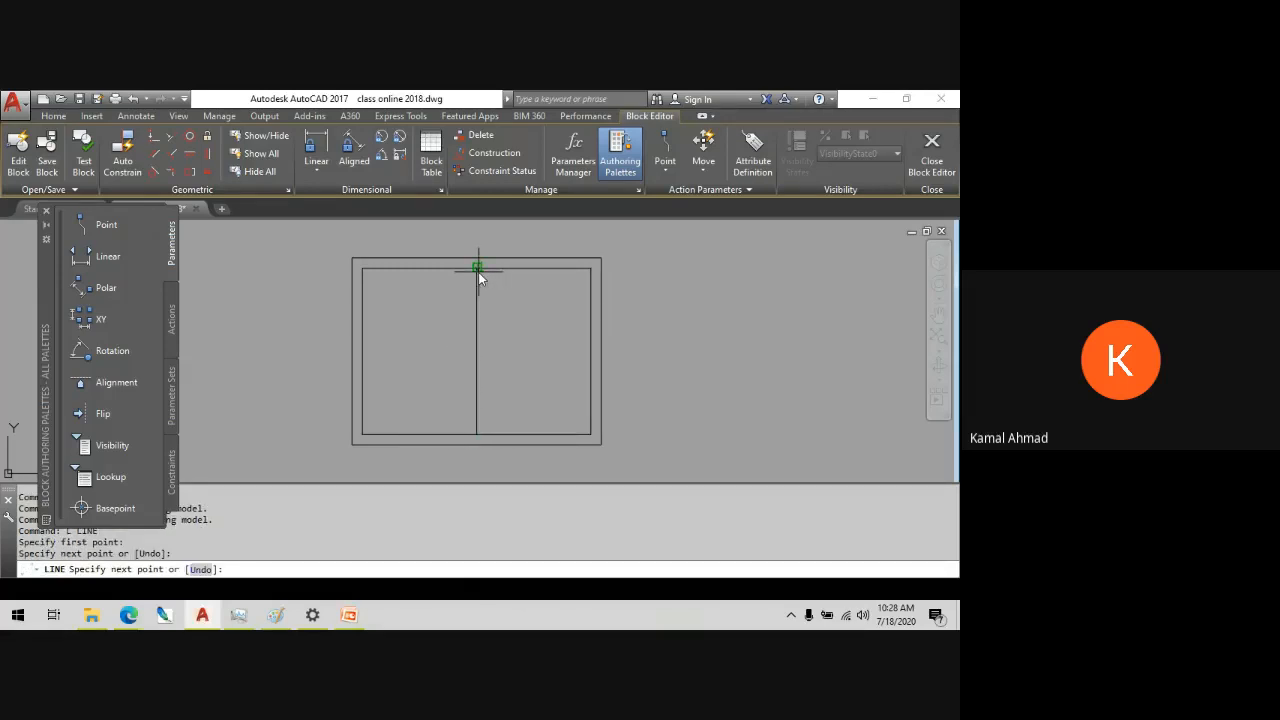
key(Escape)
- Offset the vertical centre line 1" to the right, and offset that copy another 1" to the right
text(o)
key(Return)
text(1)
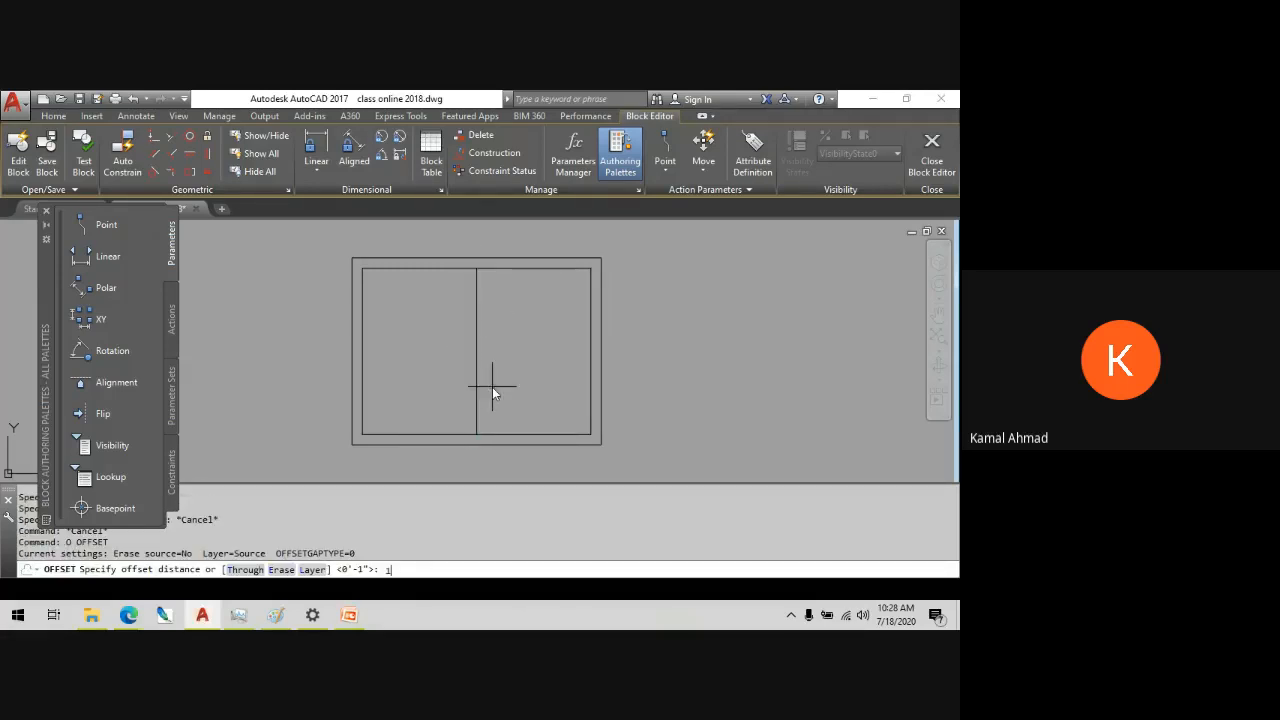
key(Return)
click(476, 372)
click(486, 380)
scroll(457, 382, up, 5)
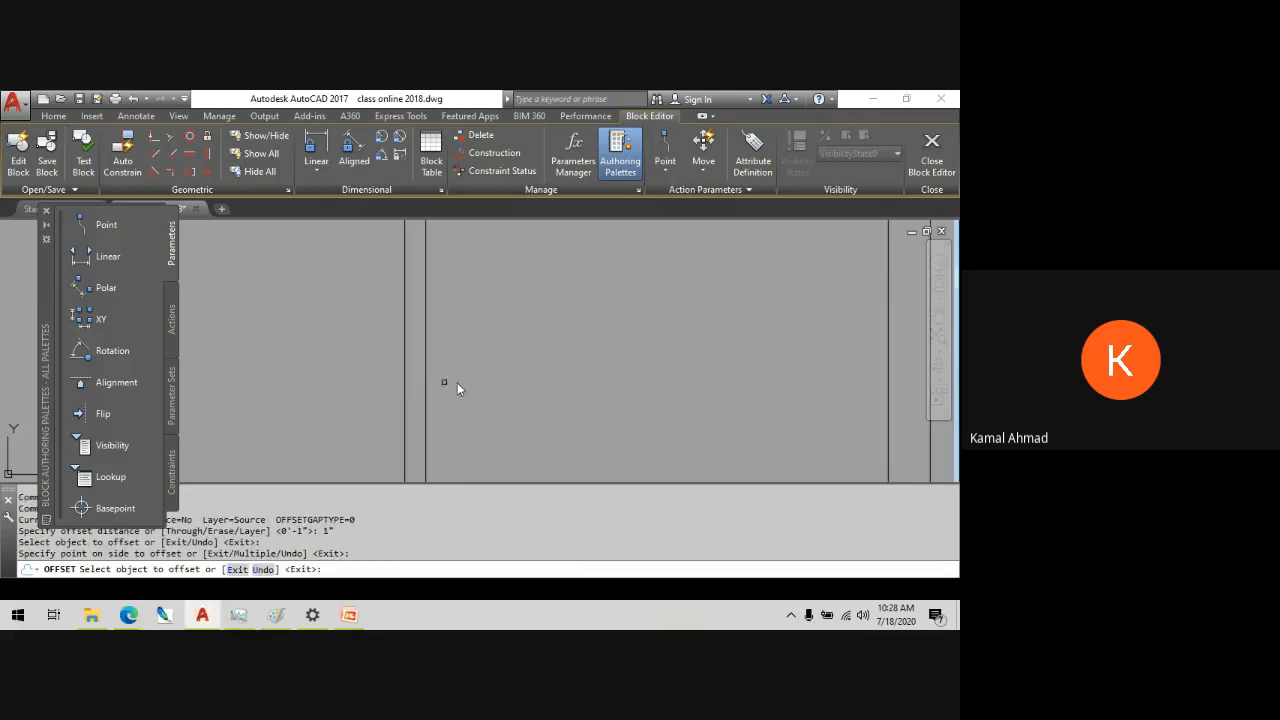
click(426, 385)
click(450, 386)
key(Escape)
key(Escape)
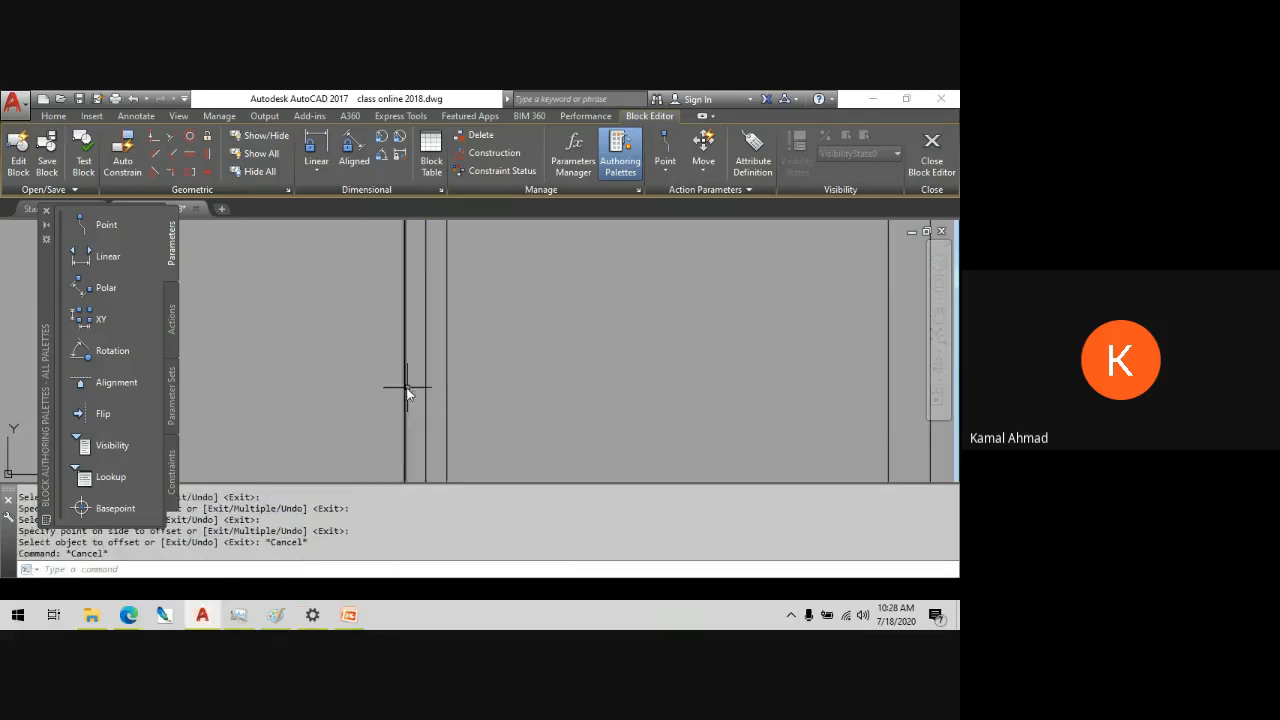
- Erase the middle one of the three vertical lines so that two divider lines remain
click(426, 390)
key(Delete)
scroll(470, 390, down, 5)
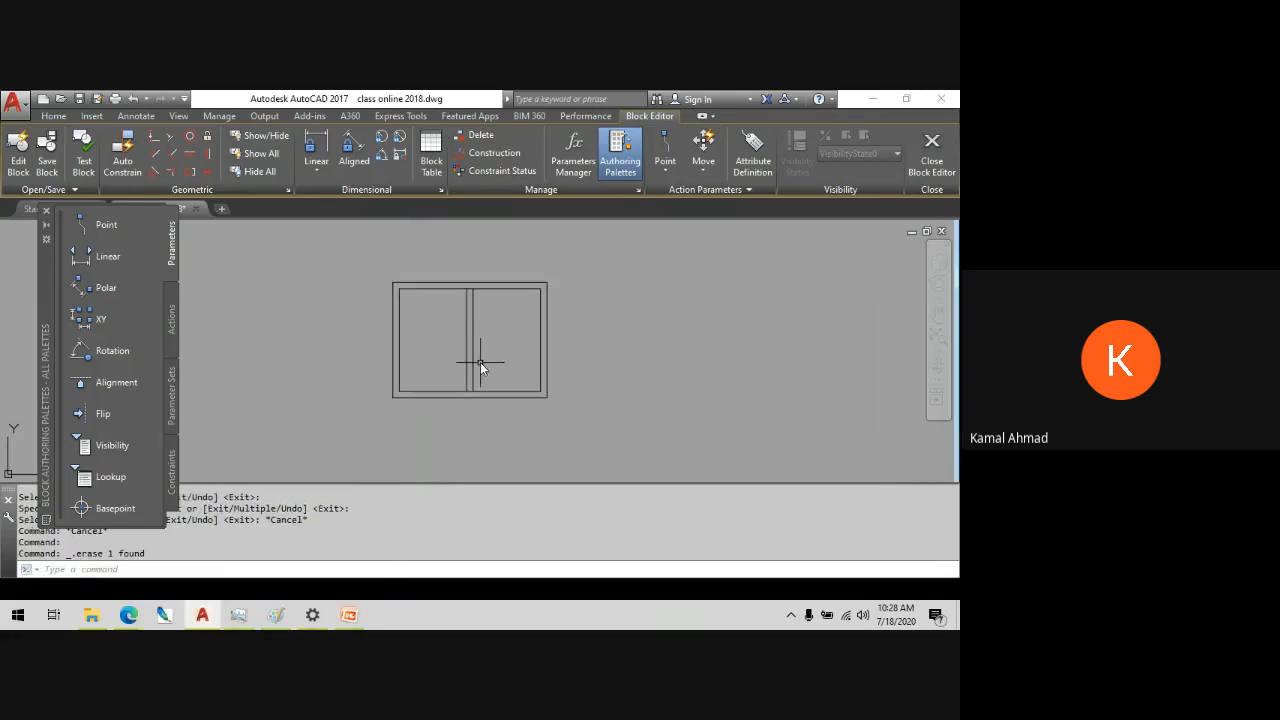
- Close the Block Editor and save the changes to the win1 block definition
middle_drag(480, 362, 498, 365)
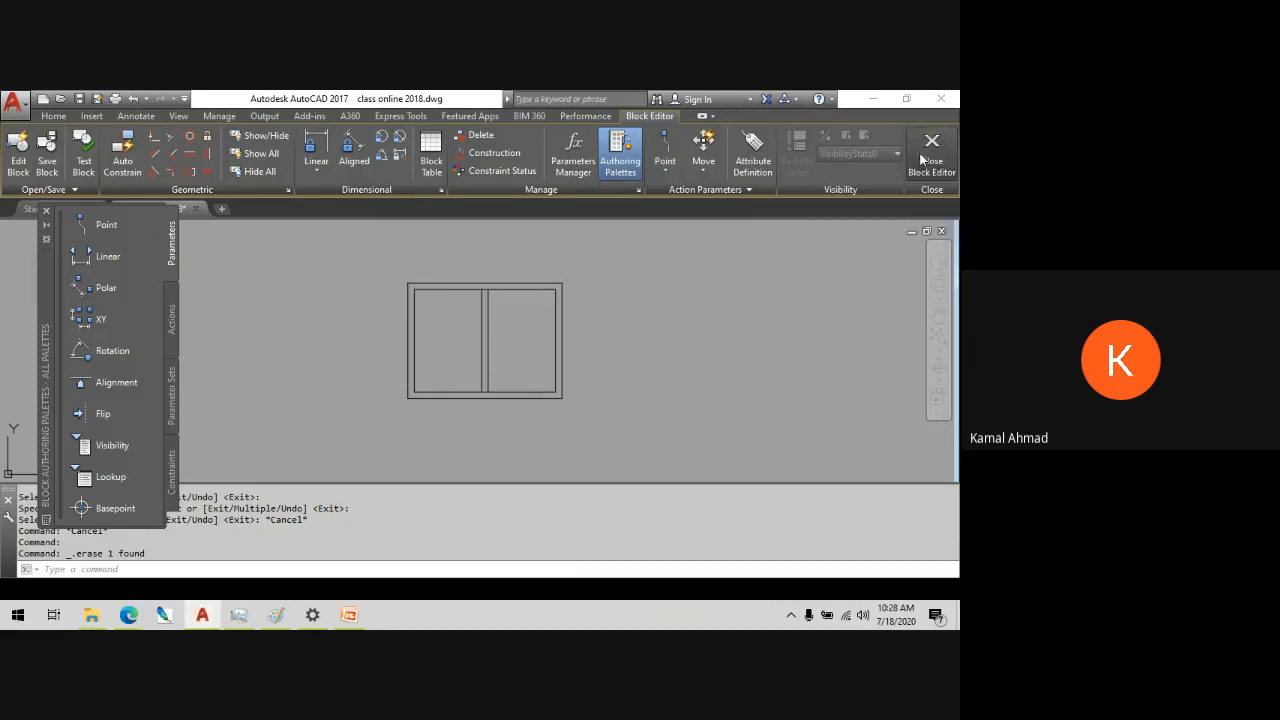
click(921, 157)
click(491, 320)
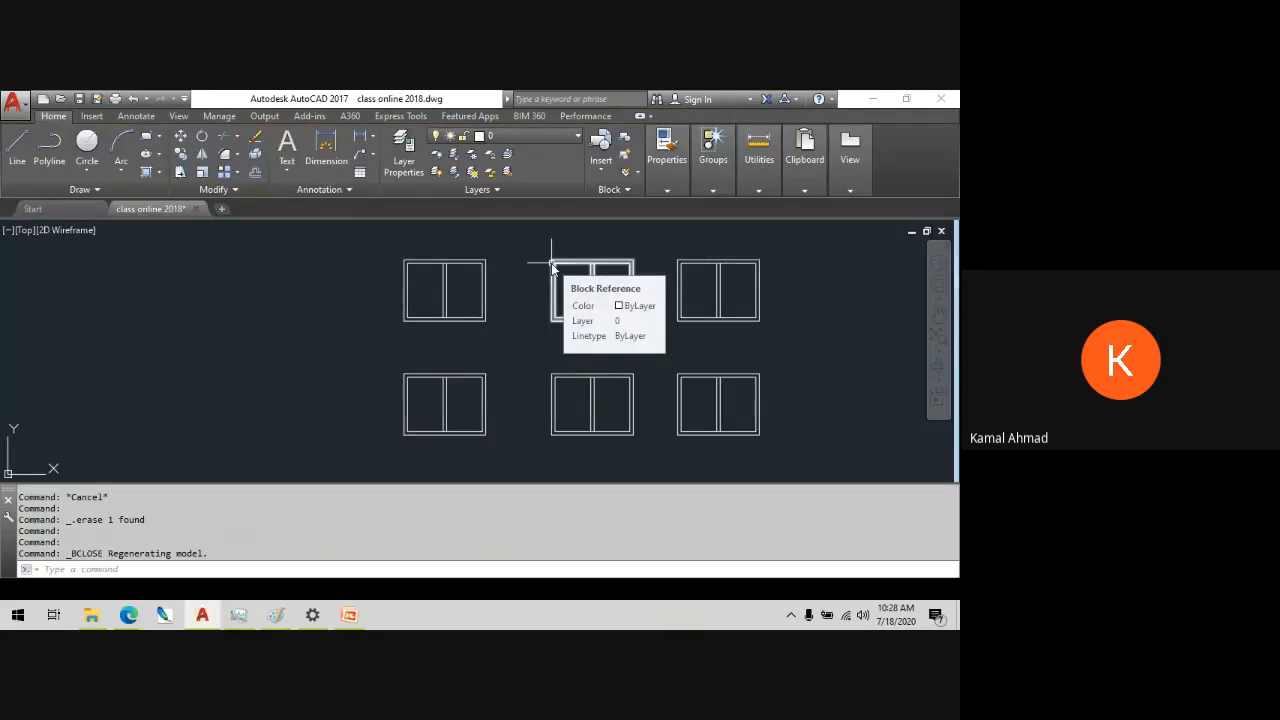
scroll(514, 326, down, 2)
key(Escape)
- Add a horizontal linear dimension across the upper edge of the grid's upper-left window, placed above the frame
scroll(529, 354, up, 2)
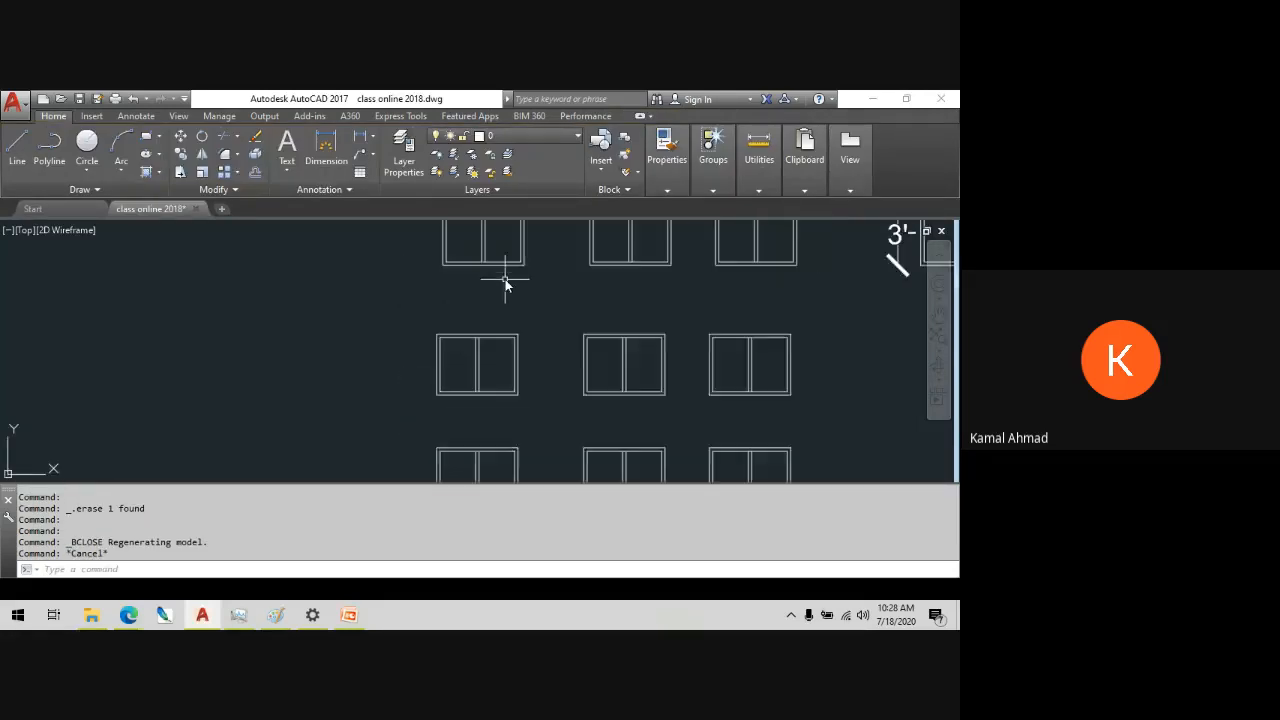
middle_drag(505, 279, 506, 363)
scroll(477, 286, up, 2)
text(d)
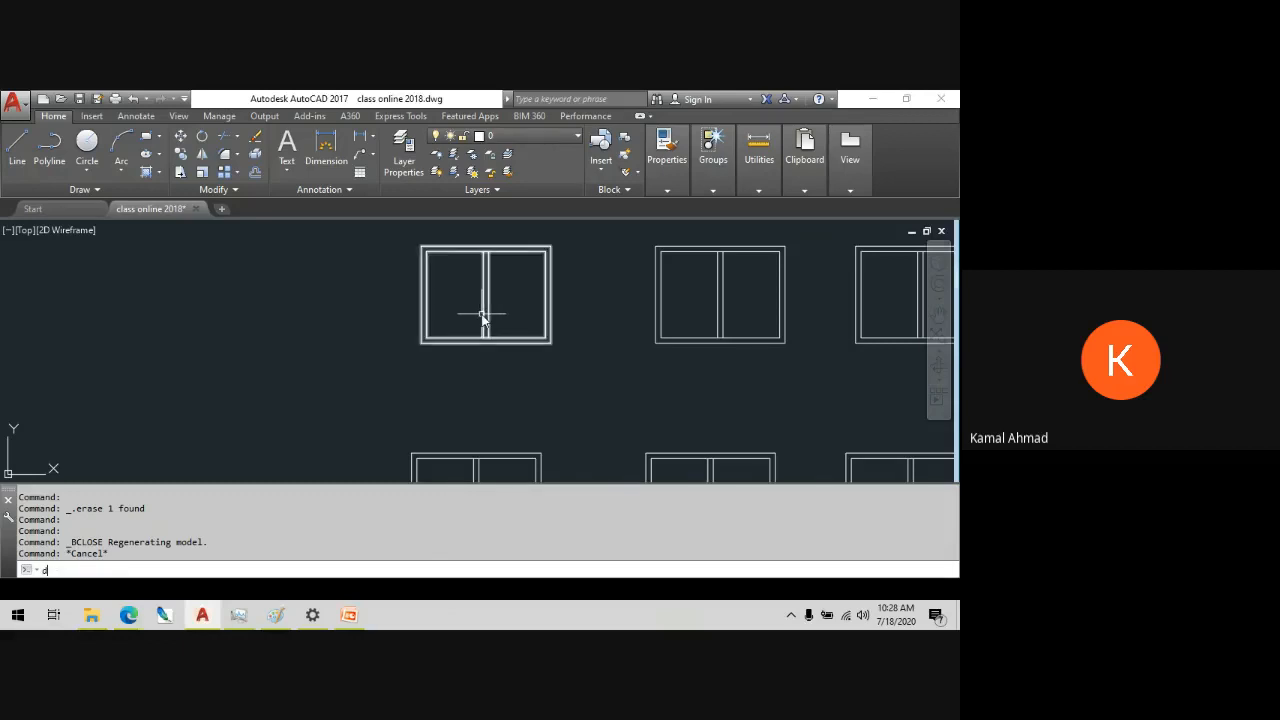
text(li)
key(Return)
click(421, 246)
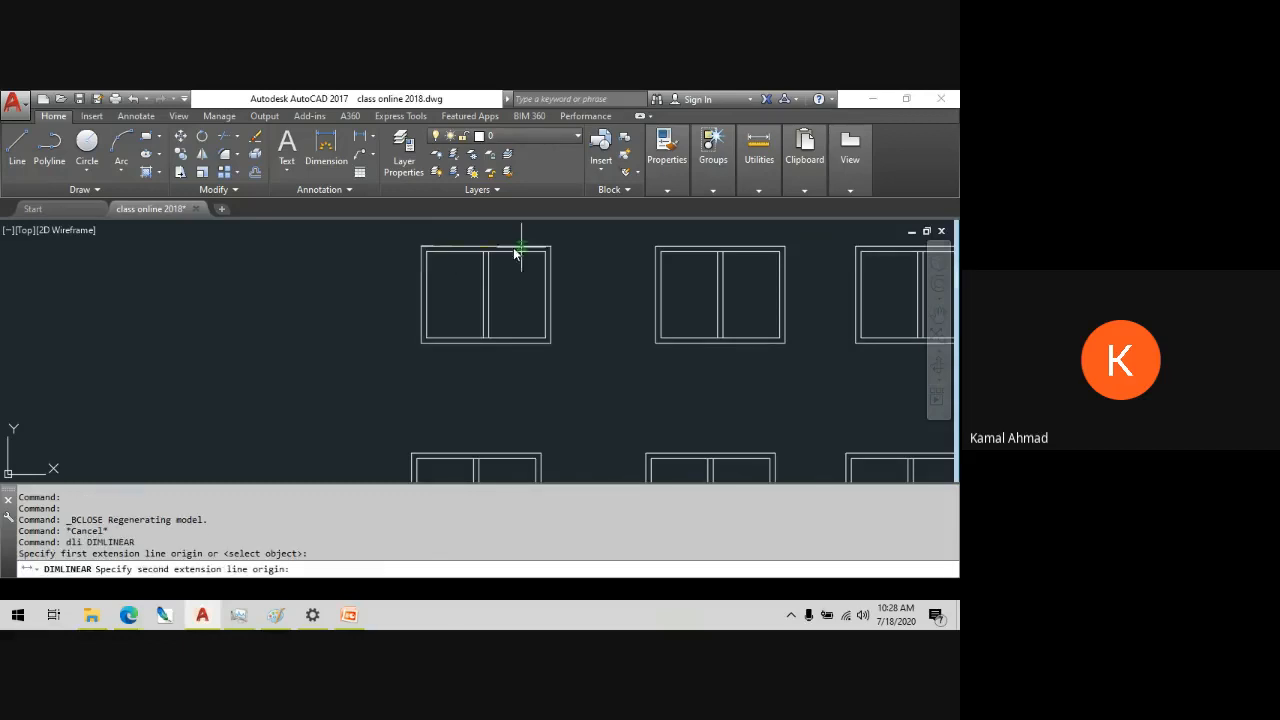
click(548, 247)
click(537, 235)
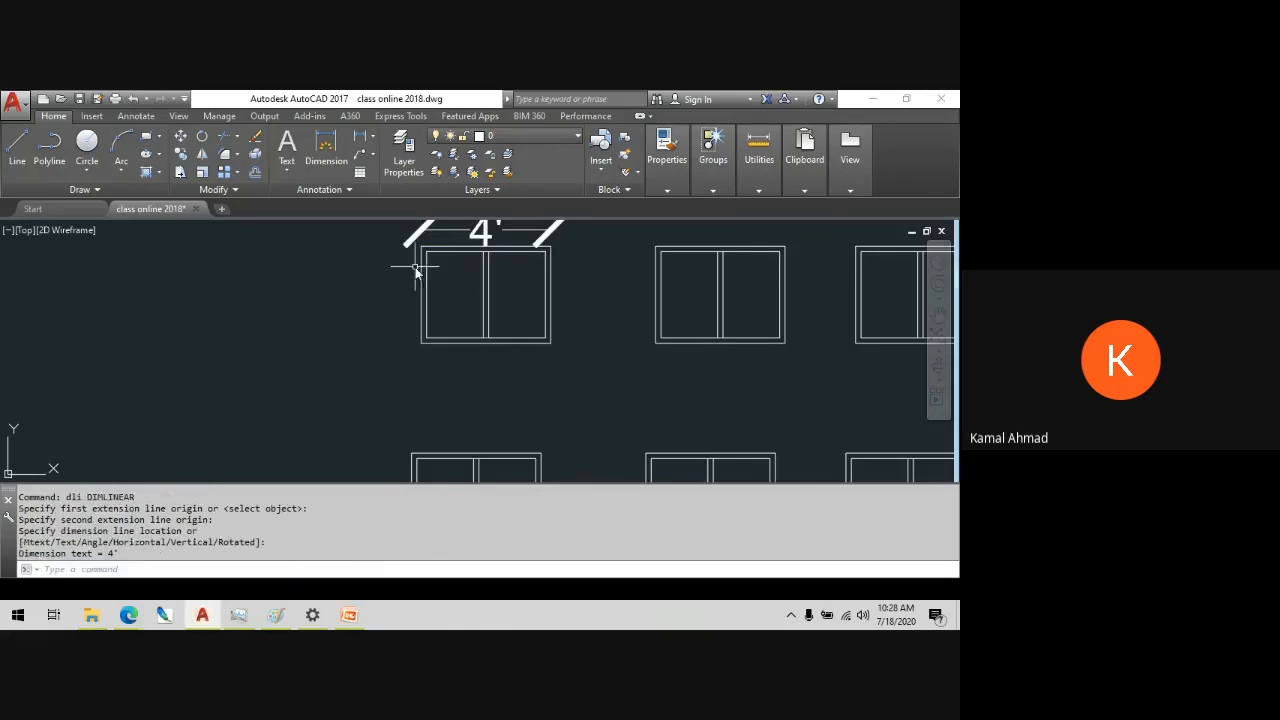
- Add a vertical linear dimension along the left edge of the same window, placed outside the frame
key(Return)
click(421, 246)
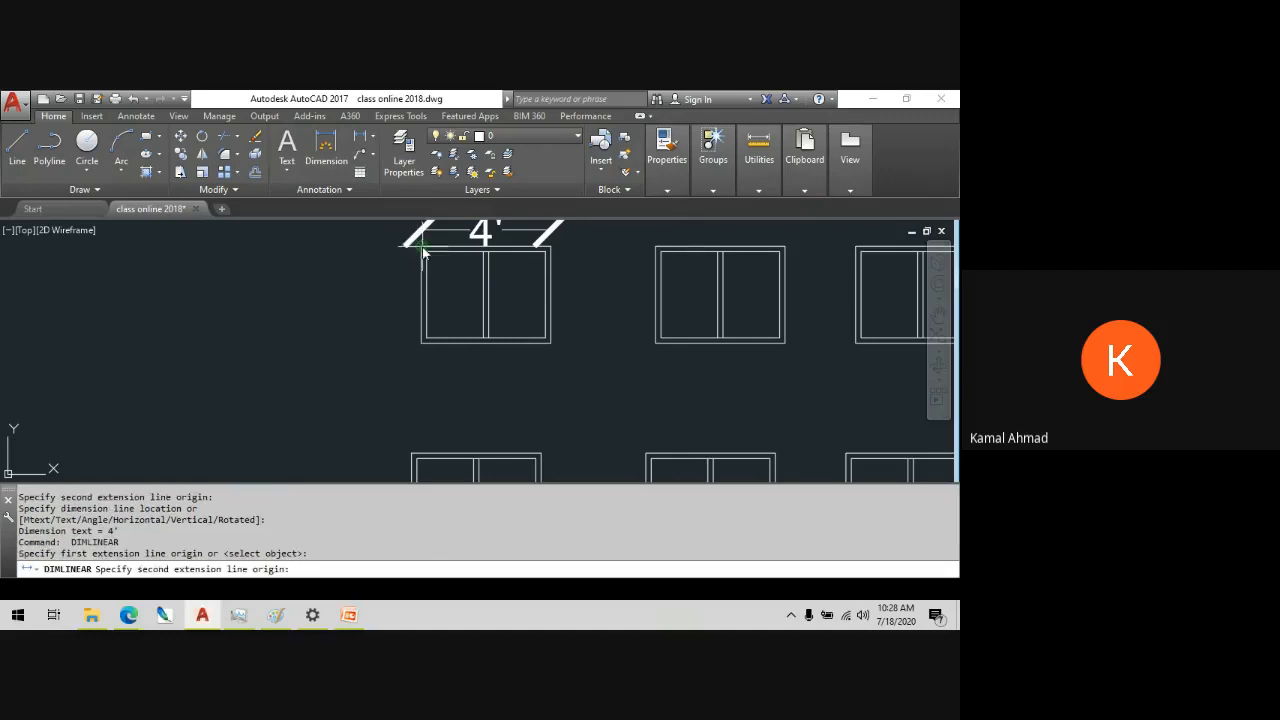
click(421, 343)
click(368, 345)
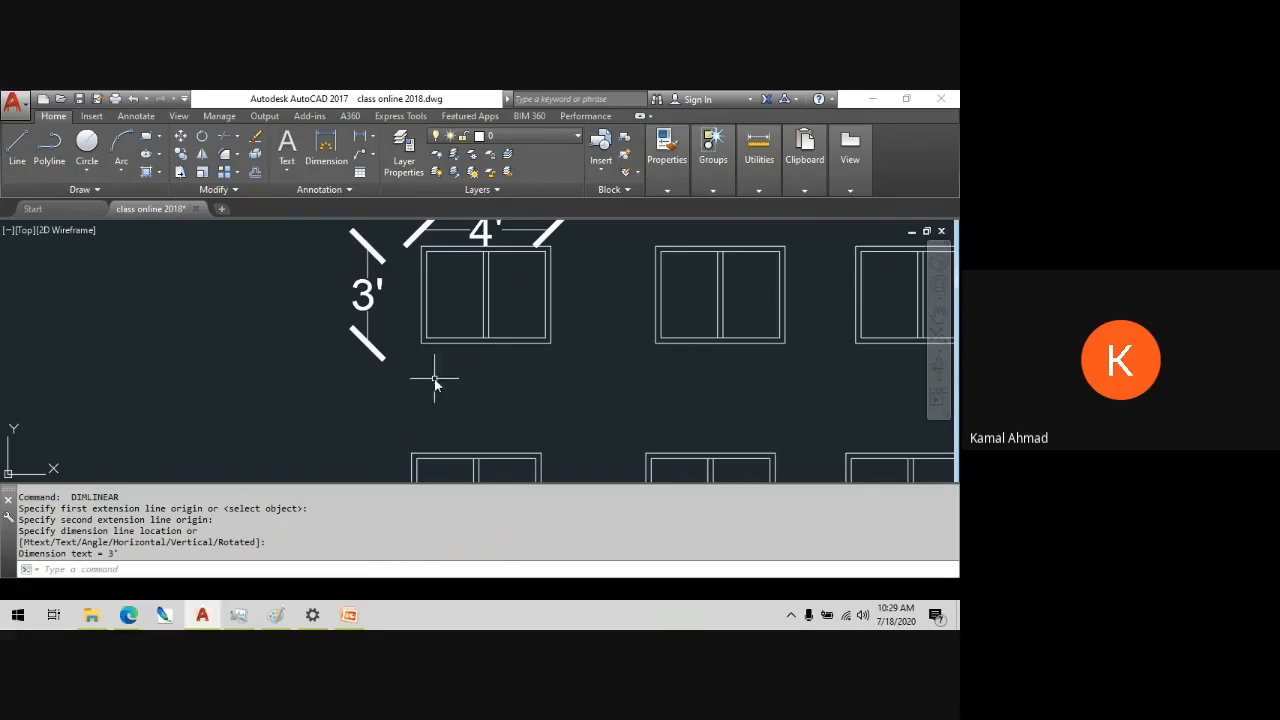
middle_drag(414, 372, 449, 427)
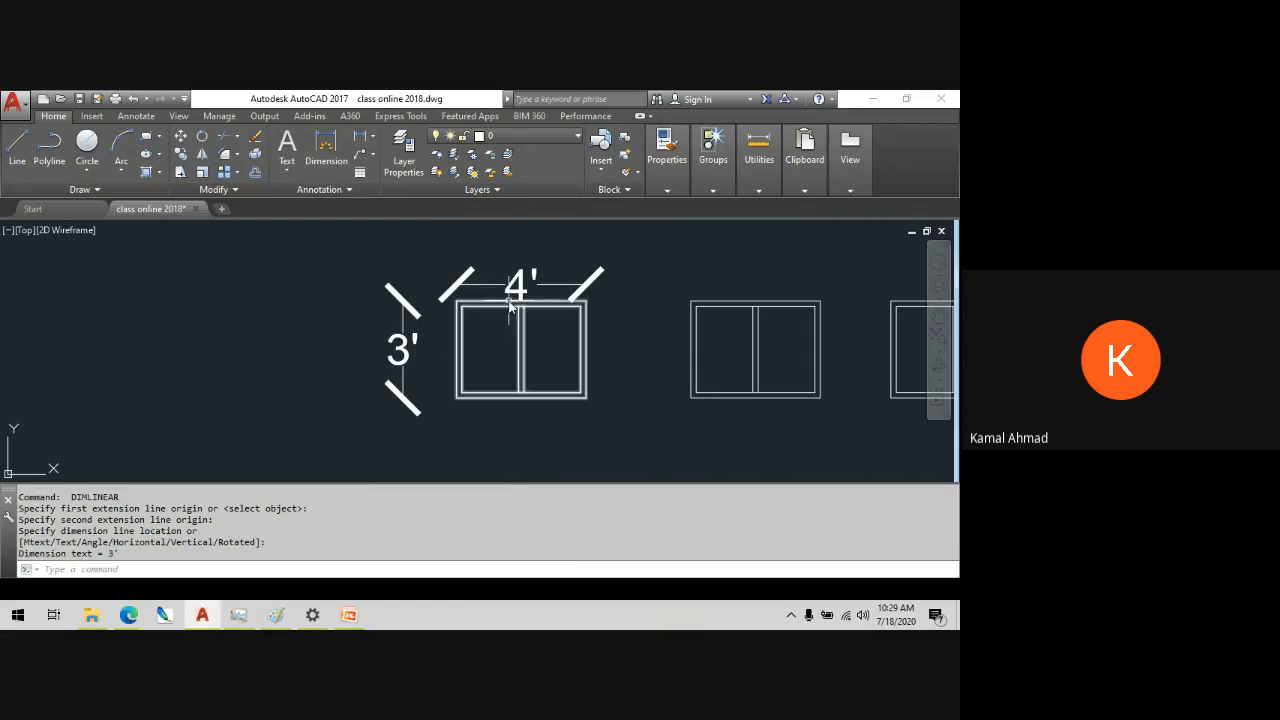
- Examine the window copies throughout the grid for the edited win1 divider design
middle_drag(510, 306, 449, 300)
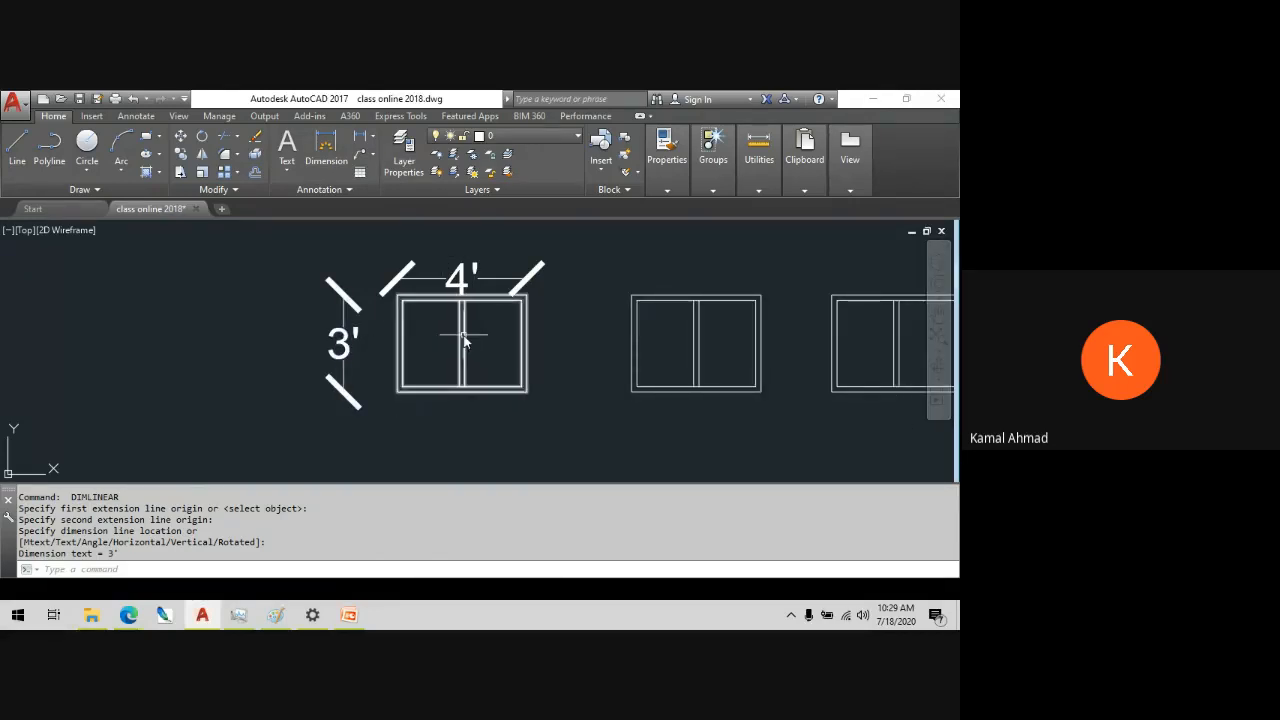
scroll(417, 336, down, 4)
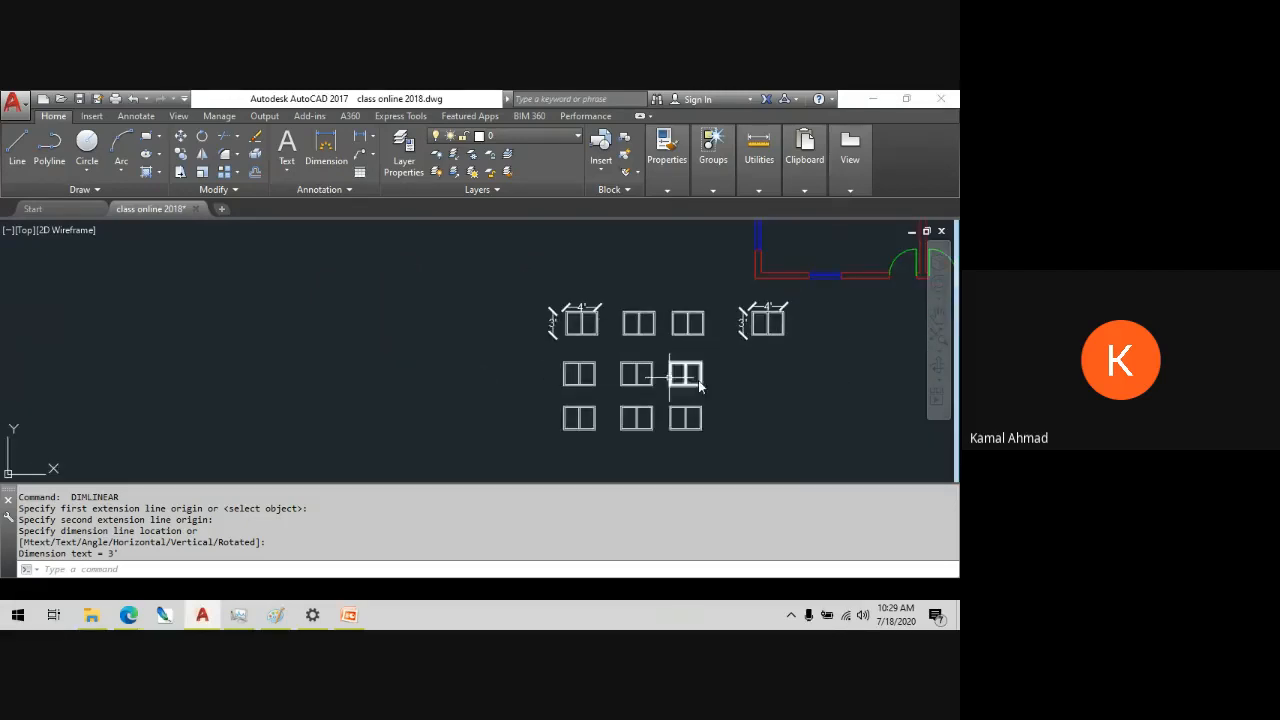
scroll(571, 381, up, 1)
scroll(537, 296, up, 2)
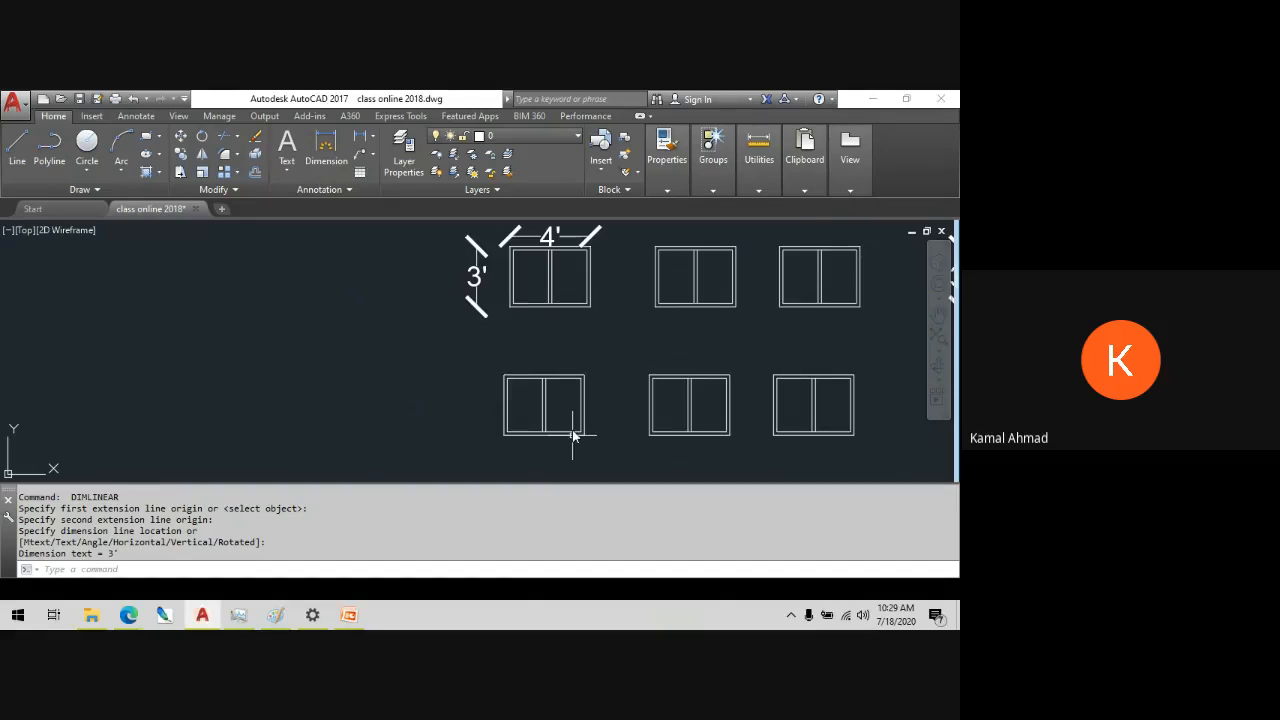
middle_drag(568, 424, 536, 368)
scroll(599, 424, down, 2)
middle_drag(598, 415, 595, 373)
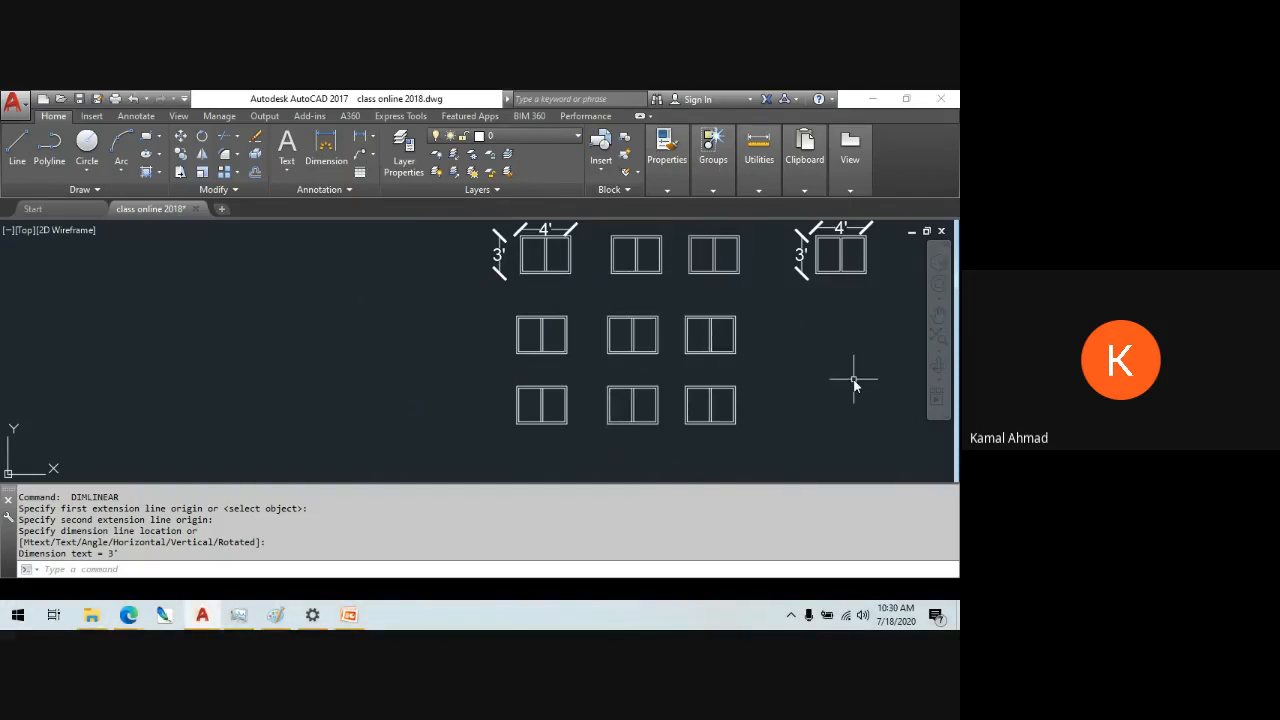
middle_drag(666, 397, 577, 371)
middle_click(577, 371)
middle_click(577, 371)
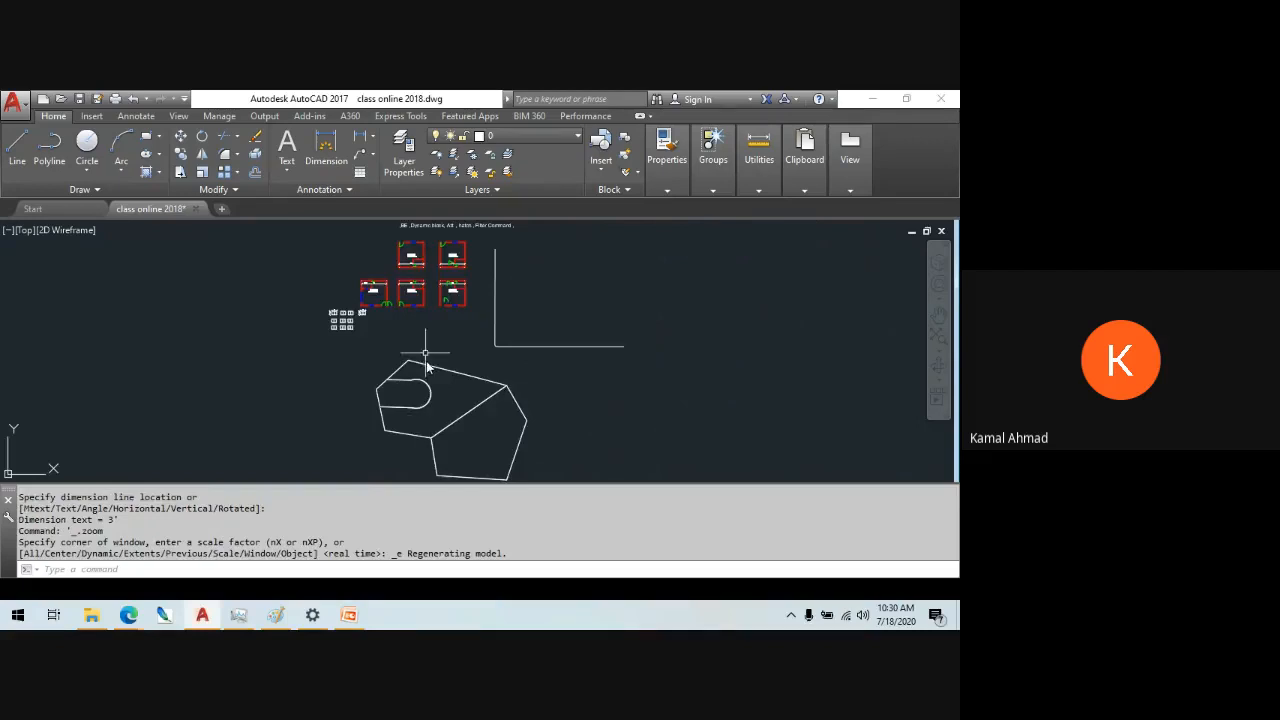
scroll(426, 366, up, 8)
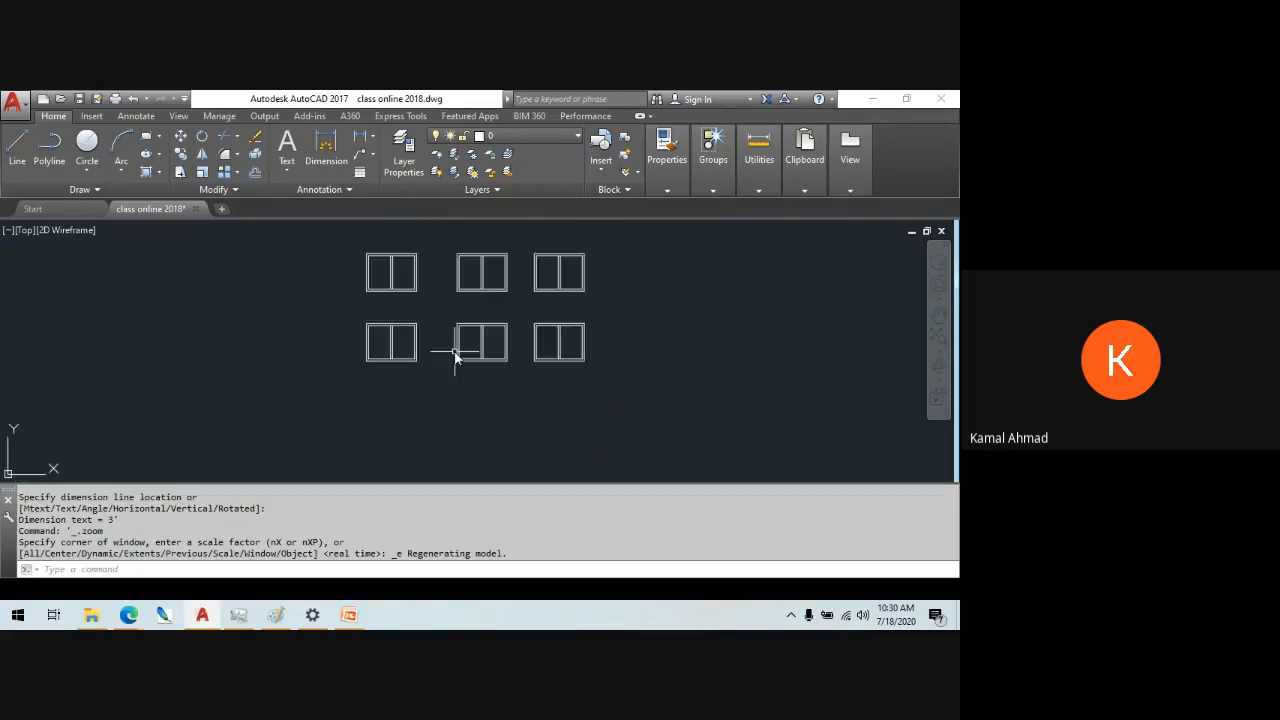
scroll(455, 355, up, 2)
middle_drag(449, 351, 543, 400)
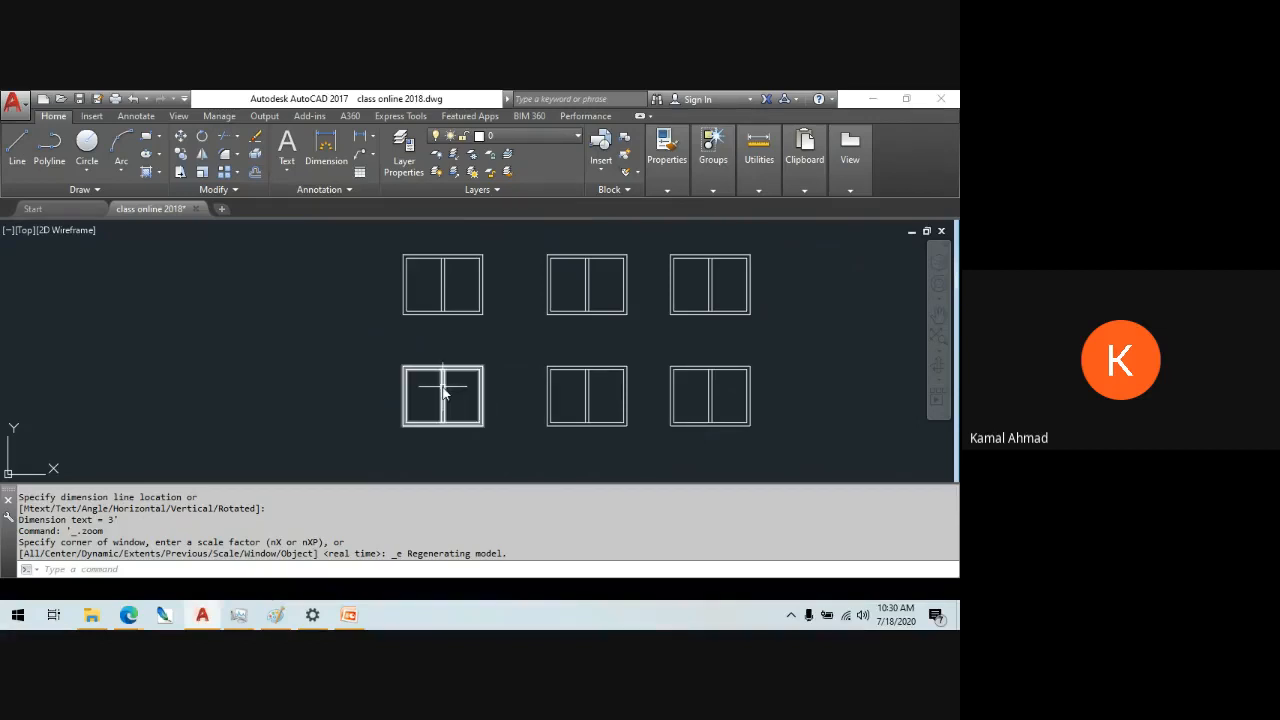
mouse_move(445, 393)
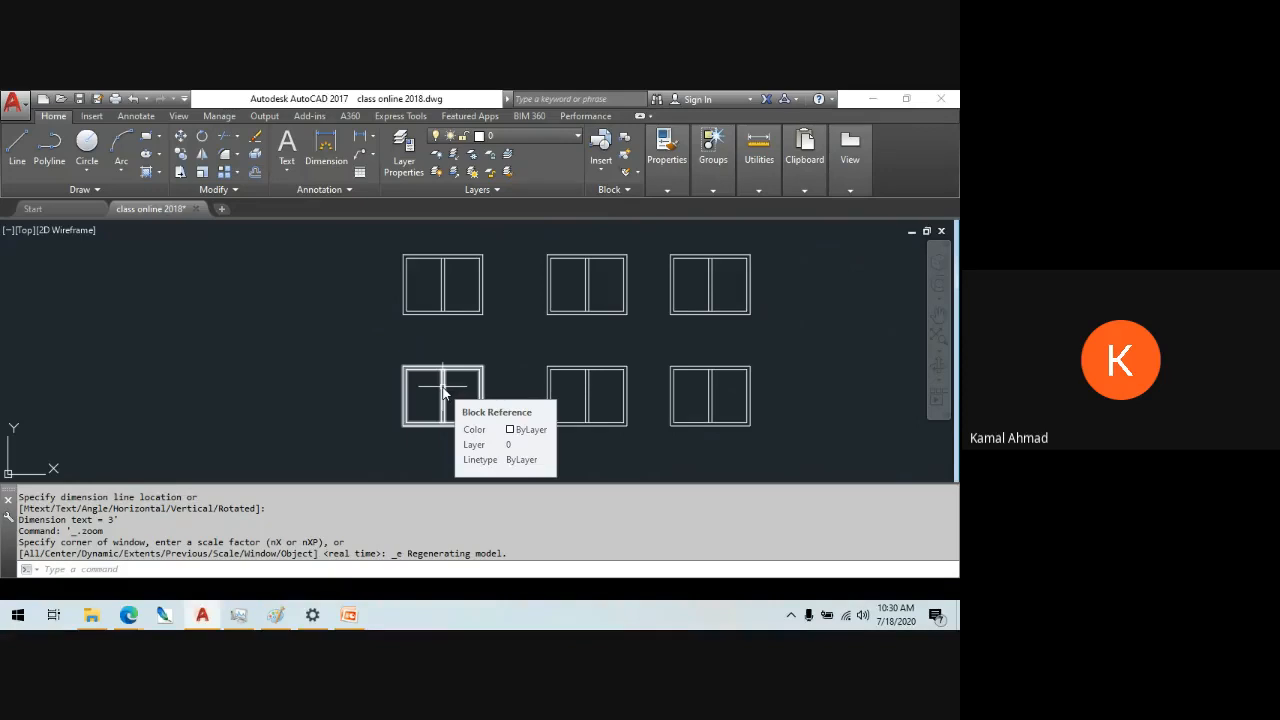
- Insert another win1 block at scale 1.00 and rotation 0, to the left of the grid's middle row
text(i)
key(Return)
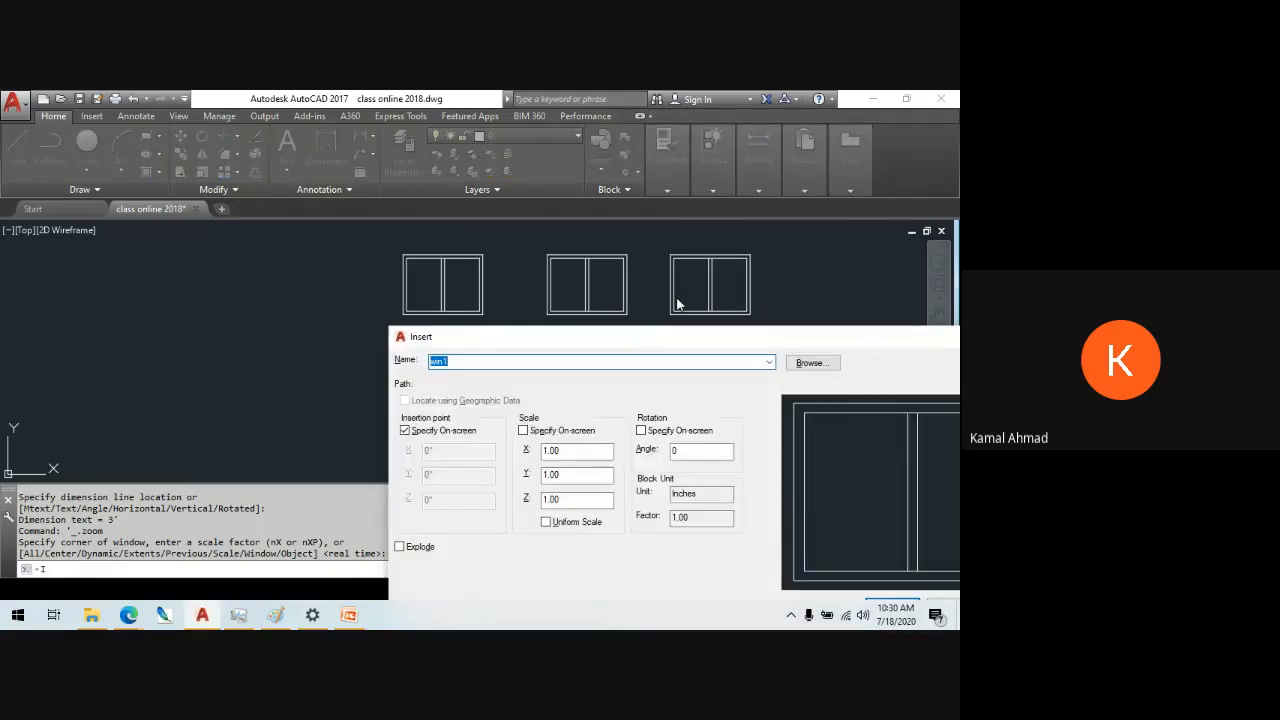
drag(646, 340, 480, 215)
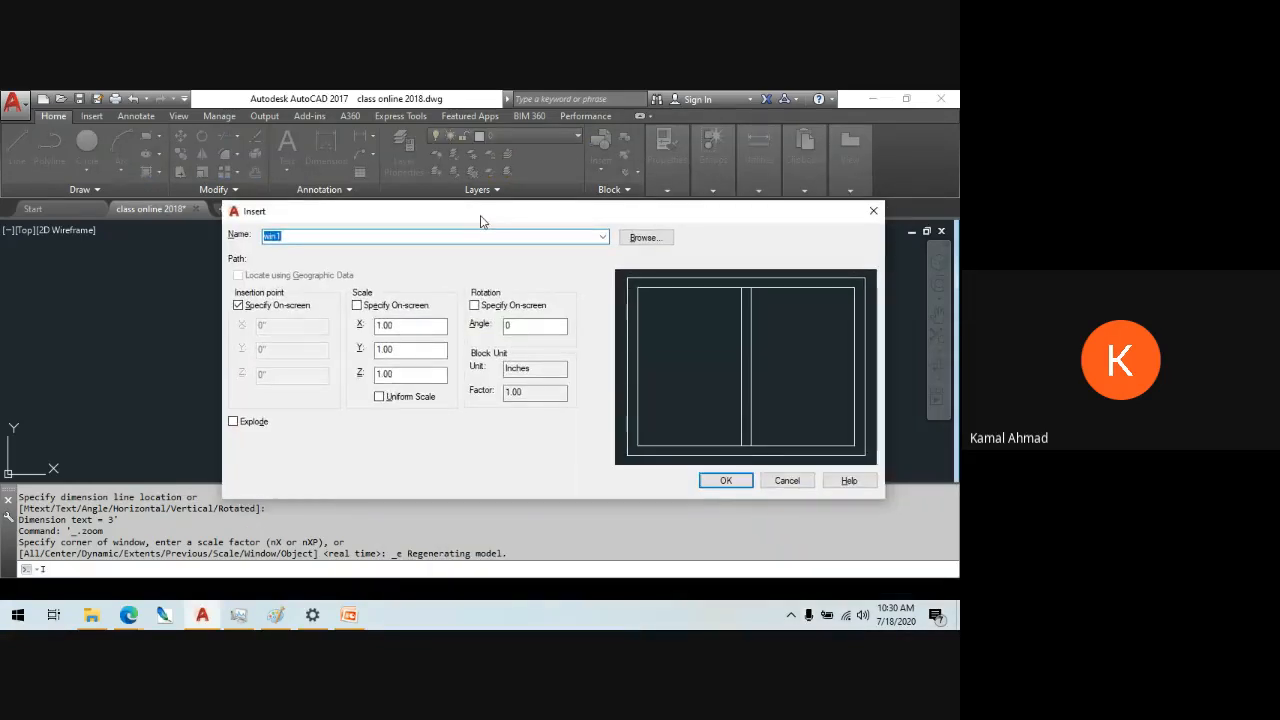
click(603, 236)
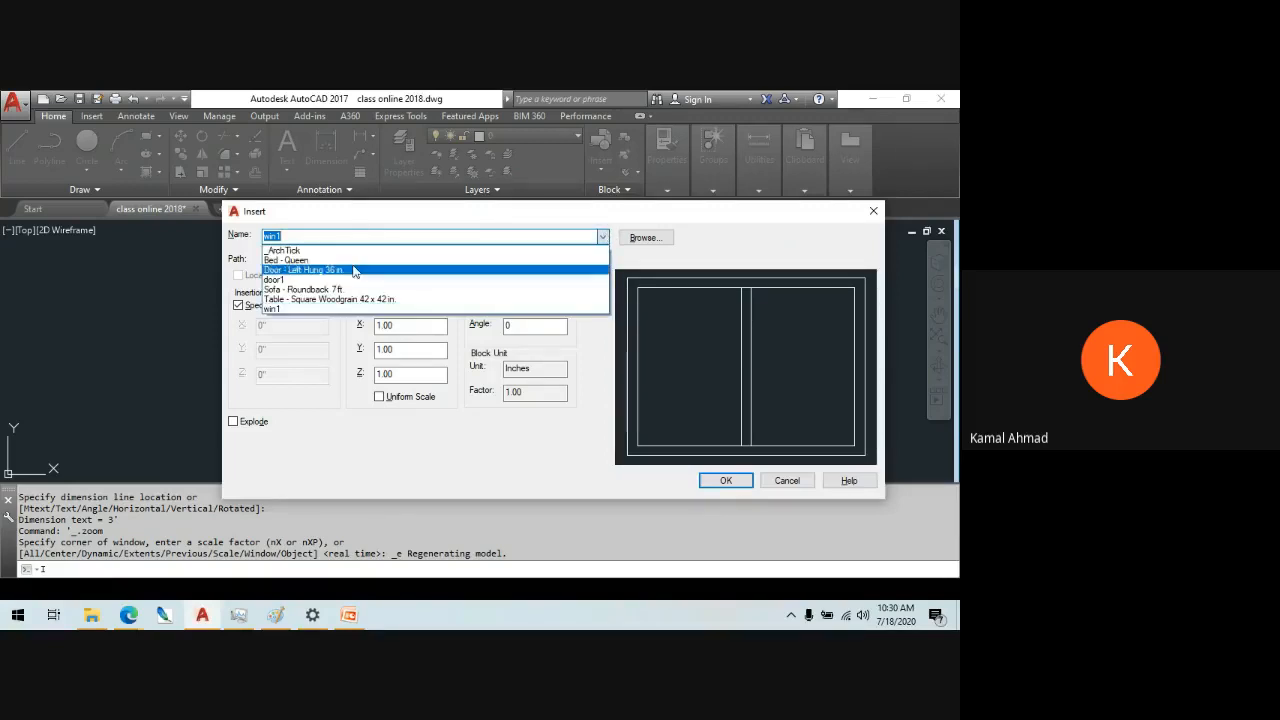
click(389, 213)
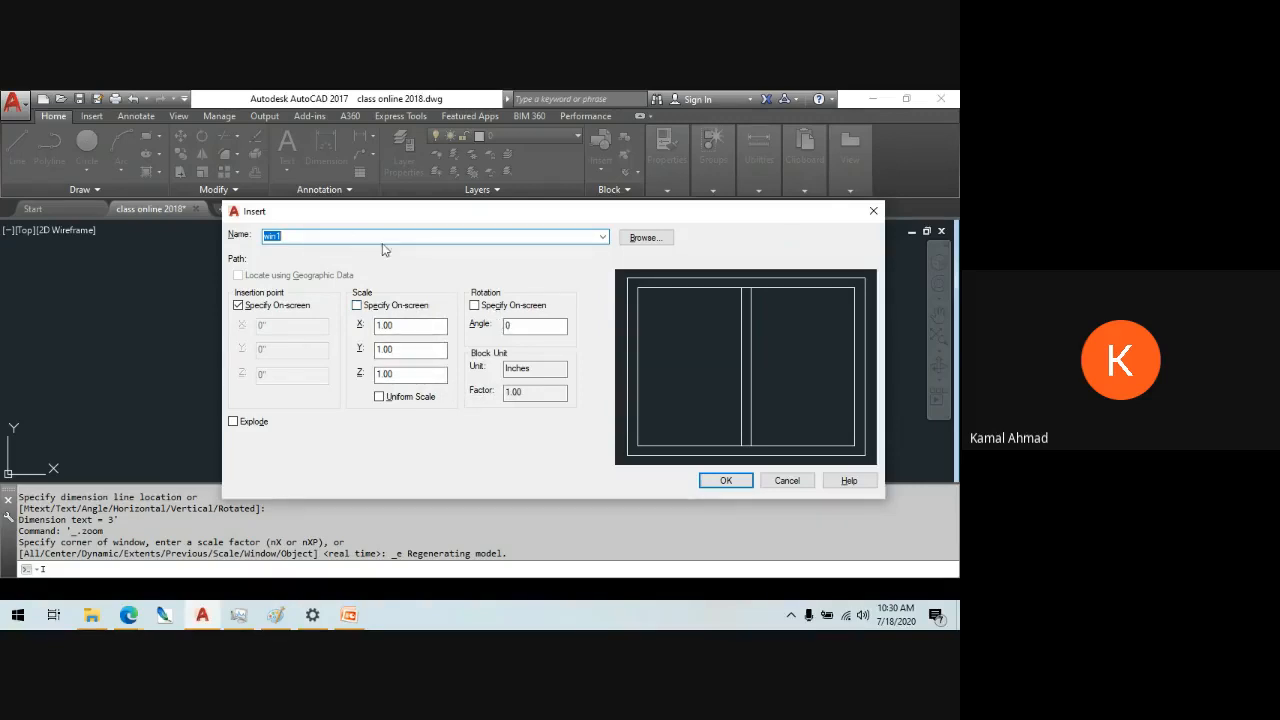
click(602, 236)
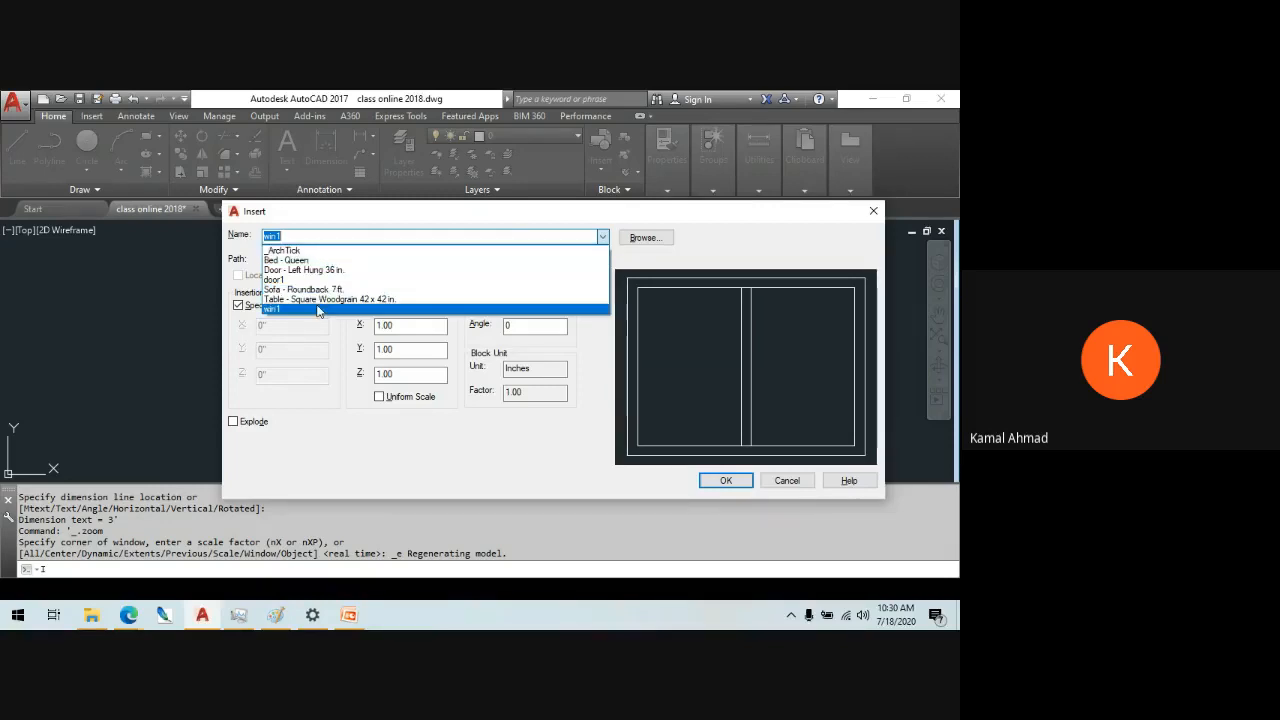
click(318, 309)
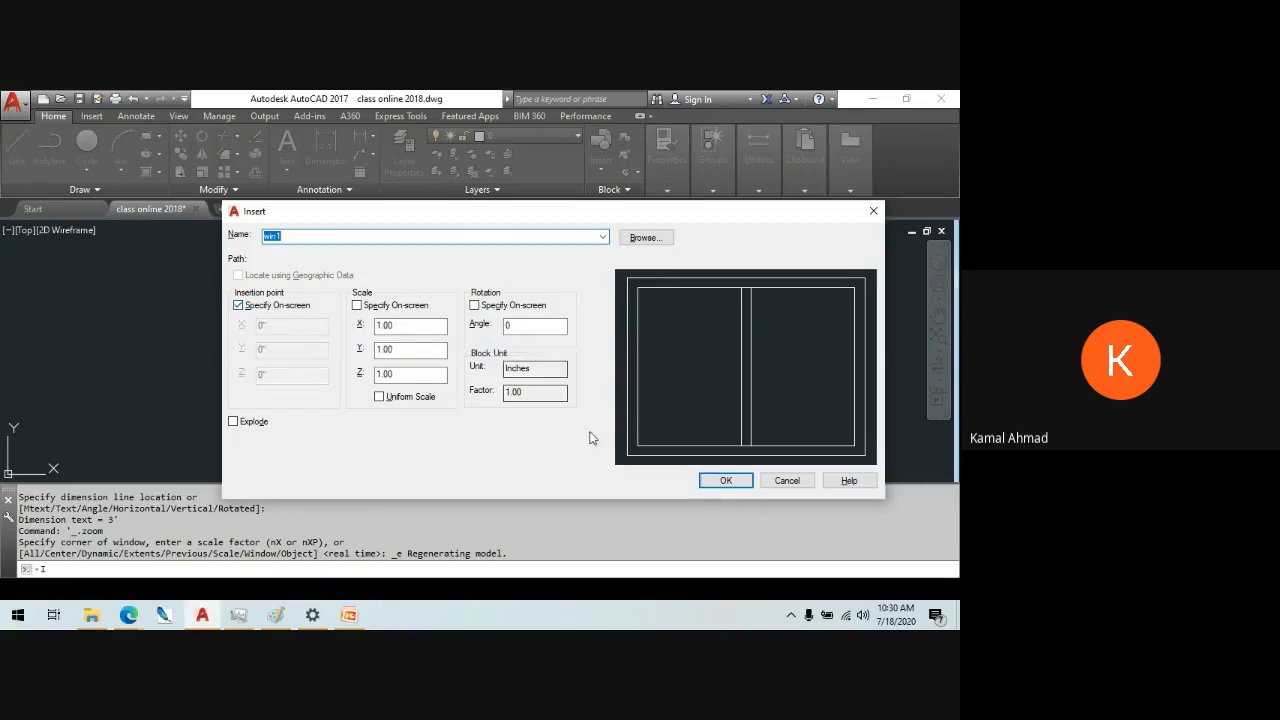
click(726, 481)
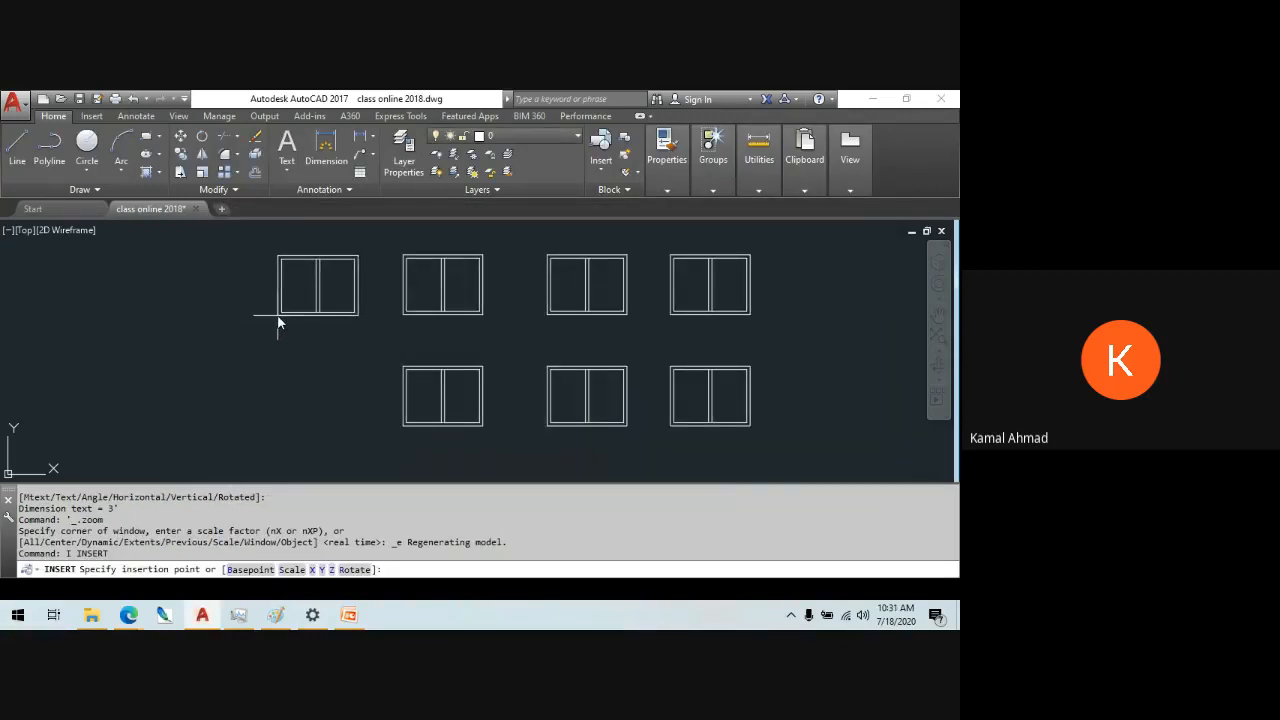
key(Escape)
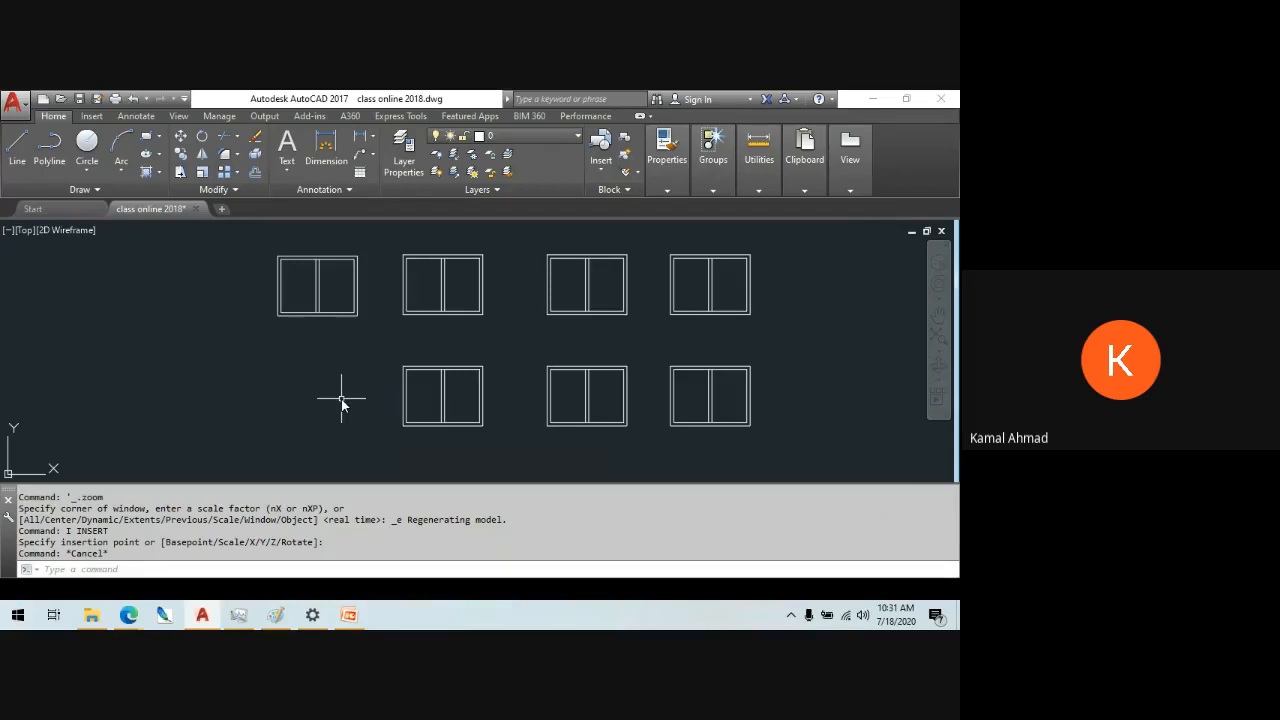
- Open the Insert dialog for another win1 block and shift it slightly aside
text(i)
key(Return)
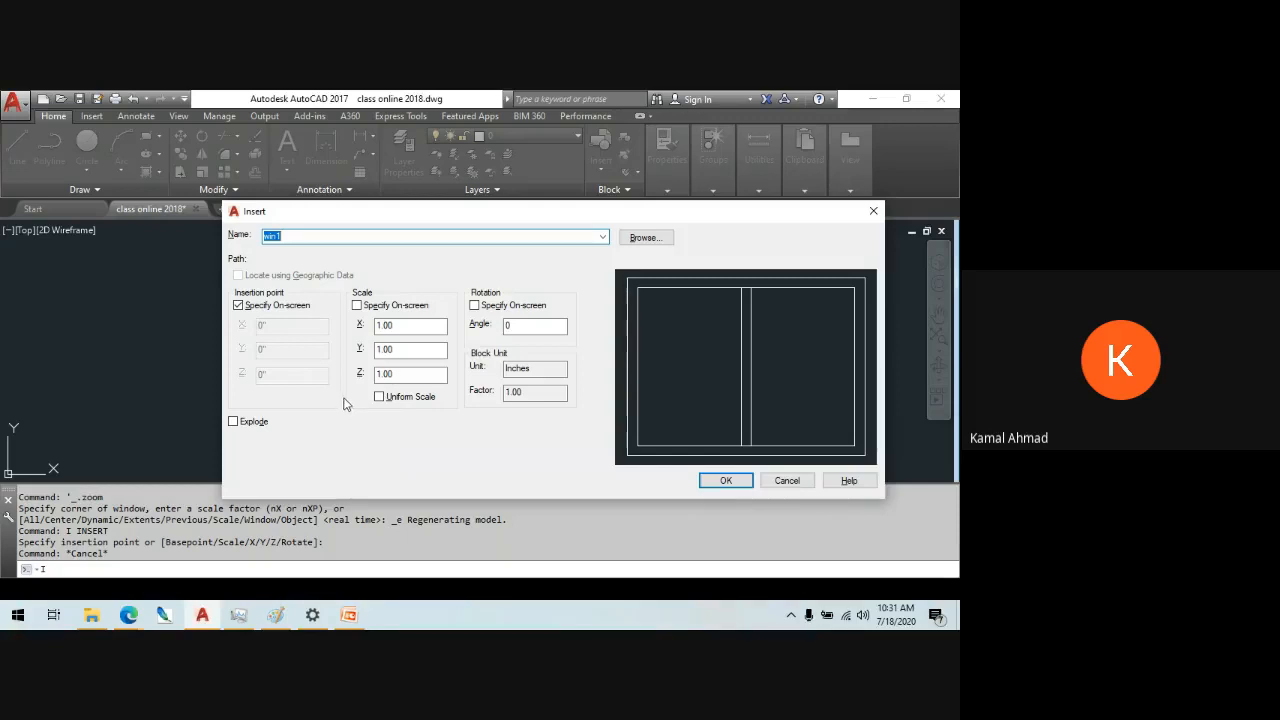
drag(458, 218, 490, 216)
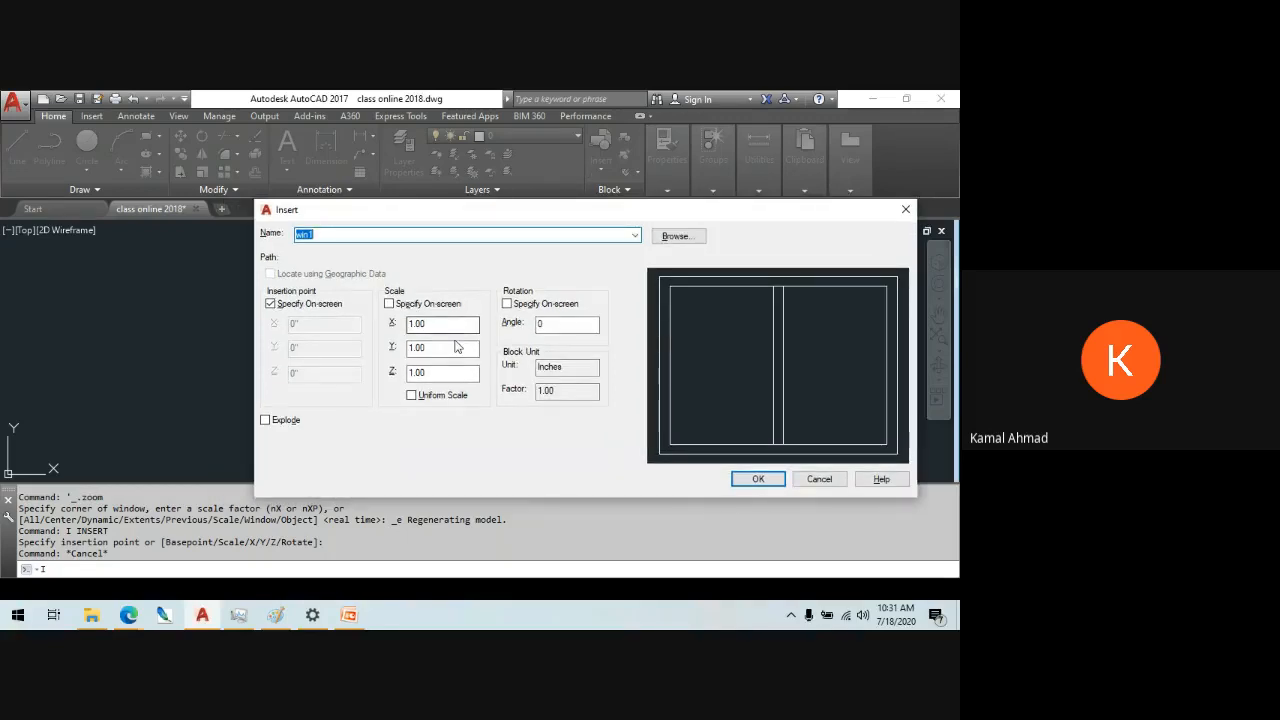
- Examine the X, Y and Z scale factor settings for inserting the win1 block
drag(470, 347, 373, 344)
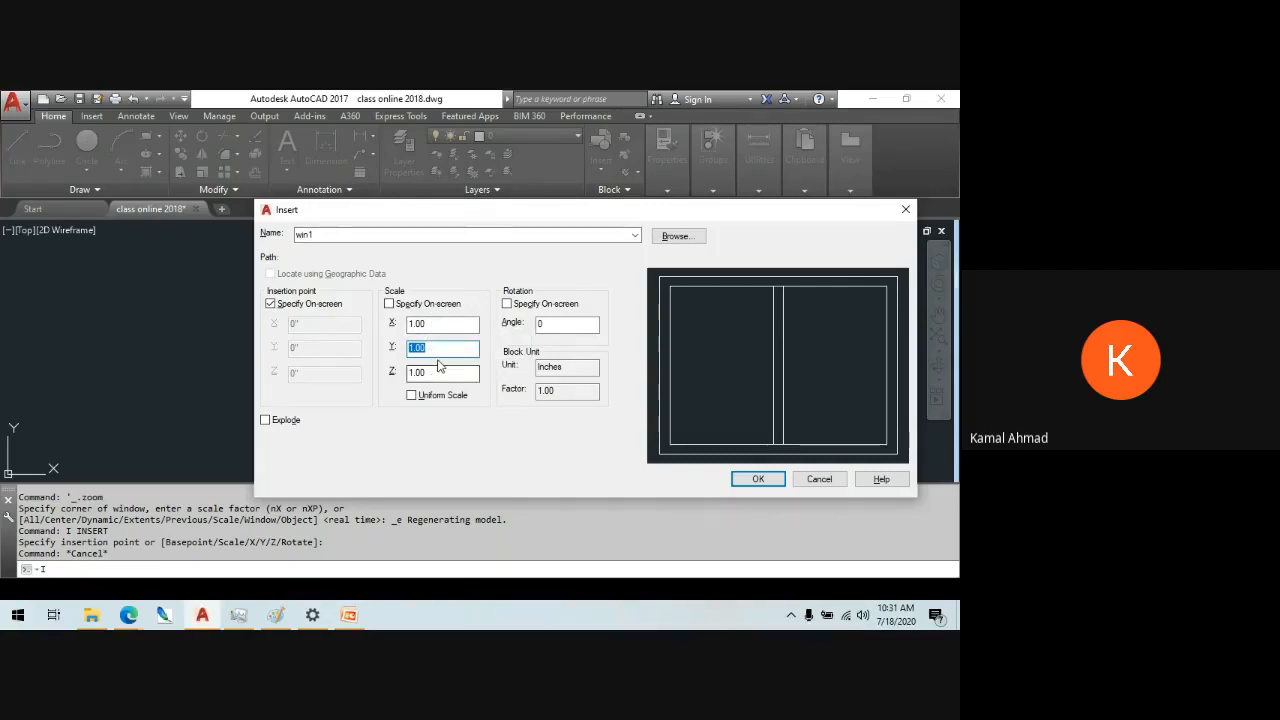
click(440, 324)
double_click(421, 325)
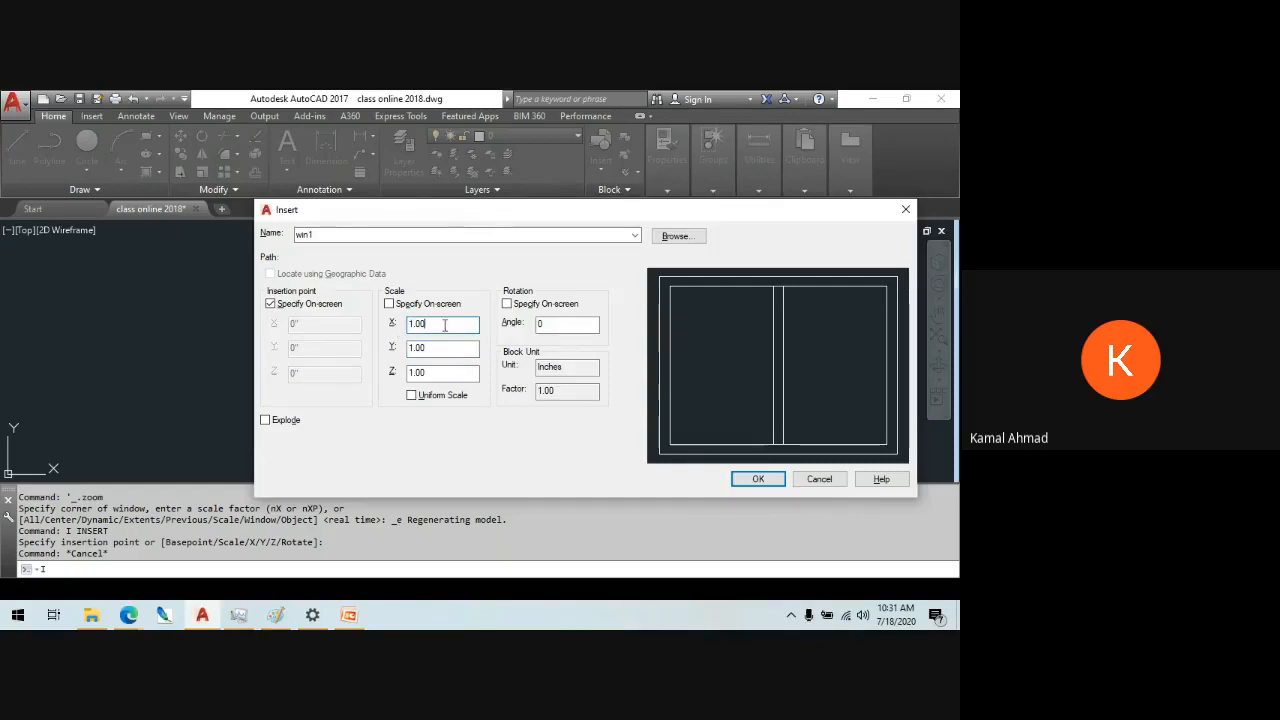
click(447, 348)
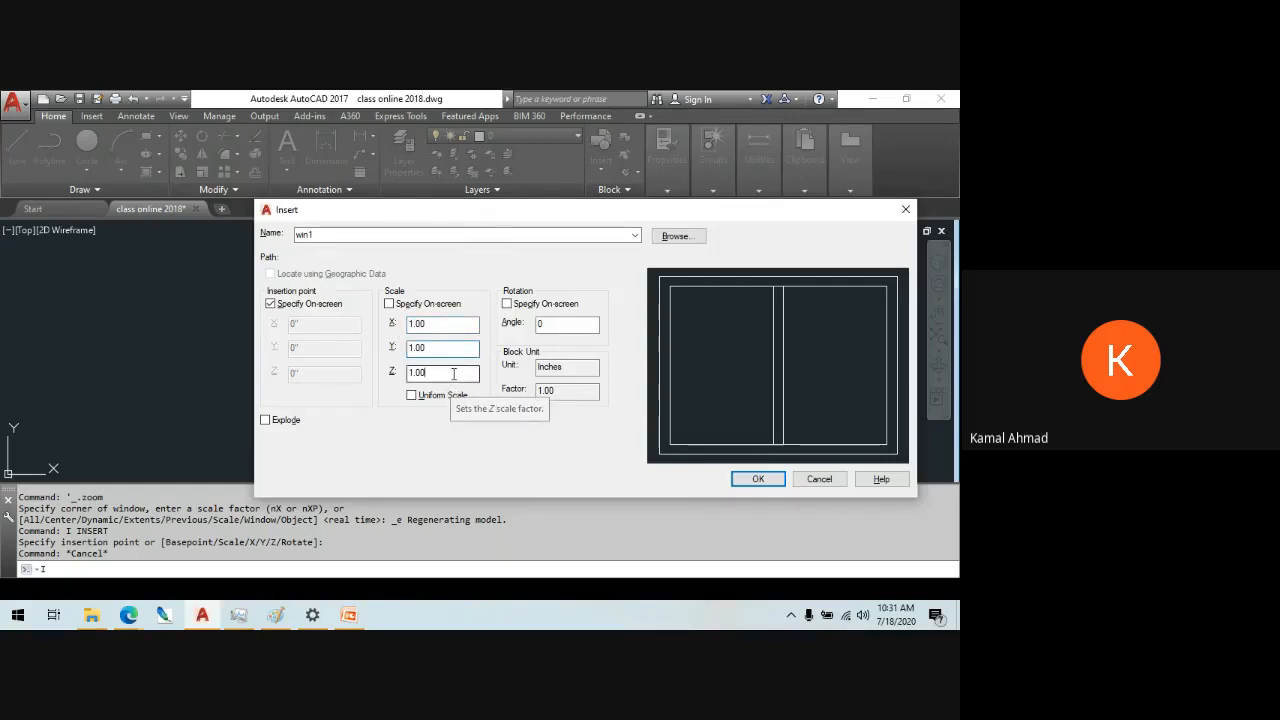
click(449, 372)
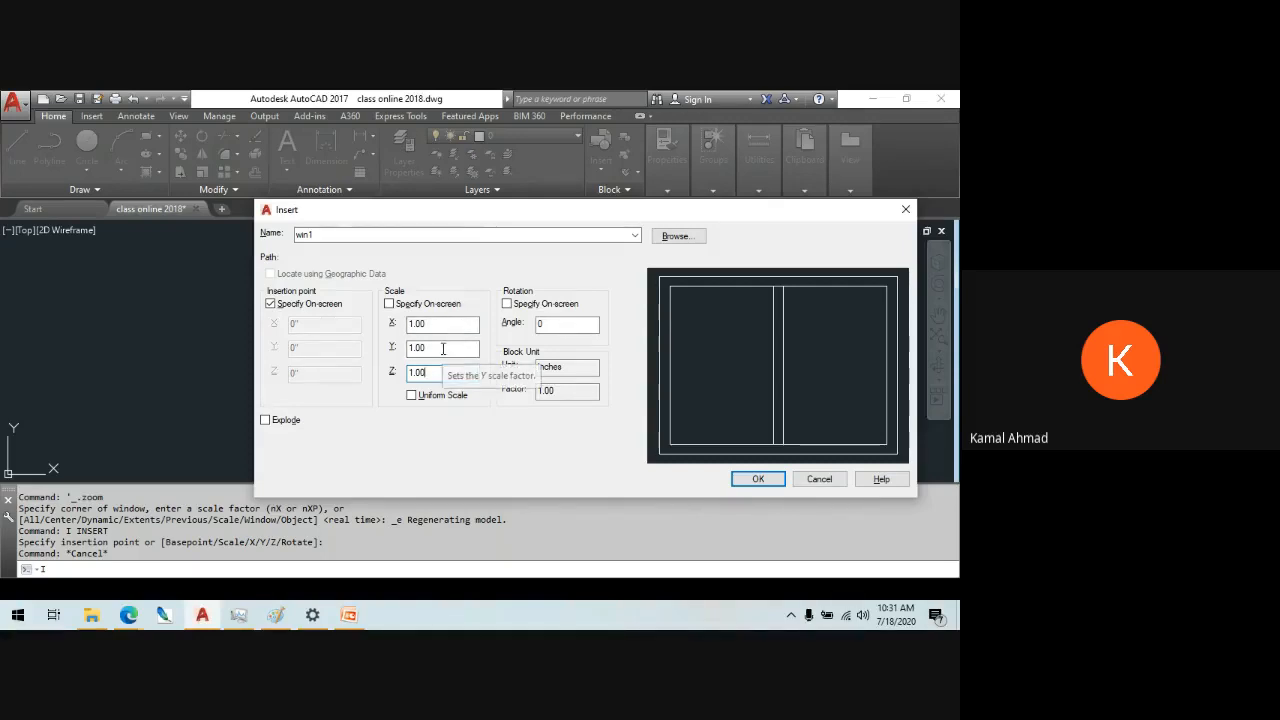
drag(438, 324, 412, 323)
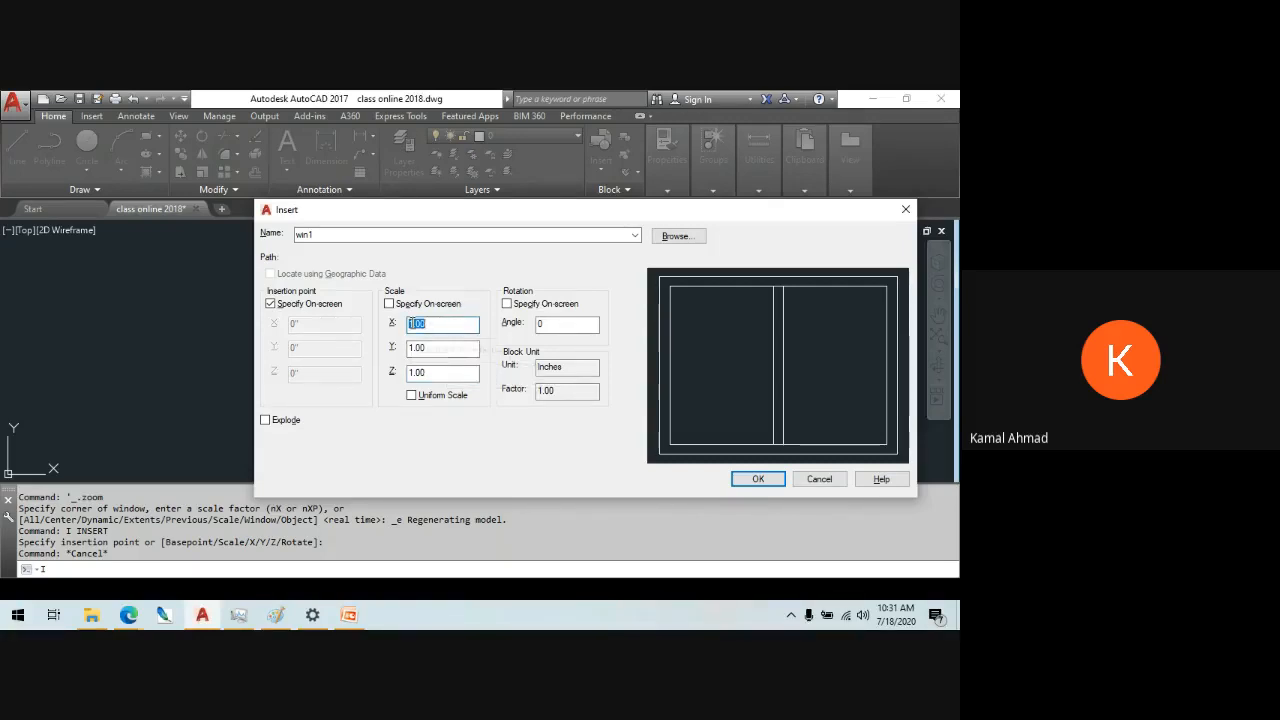
click(438, 324)
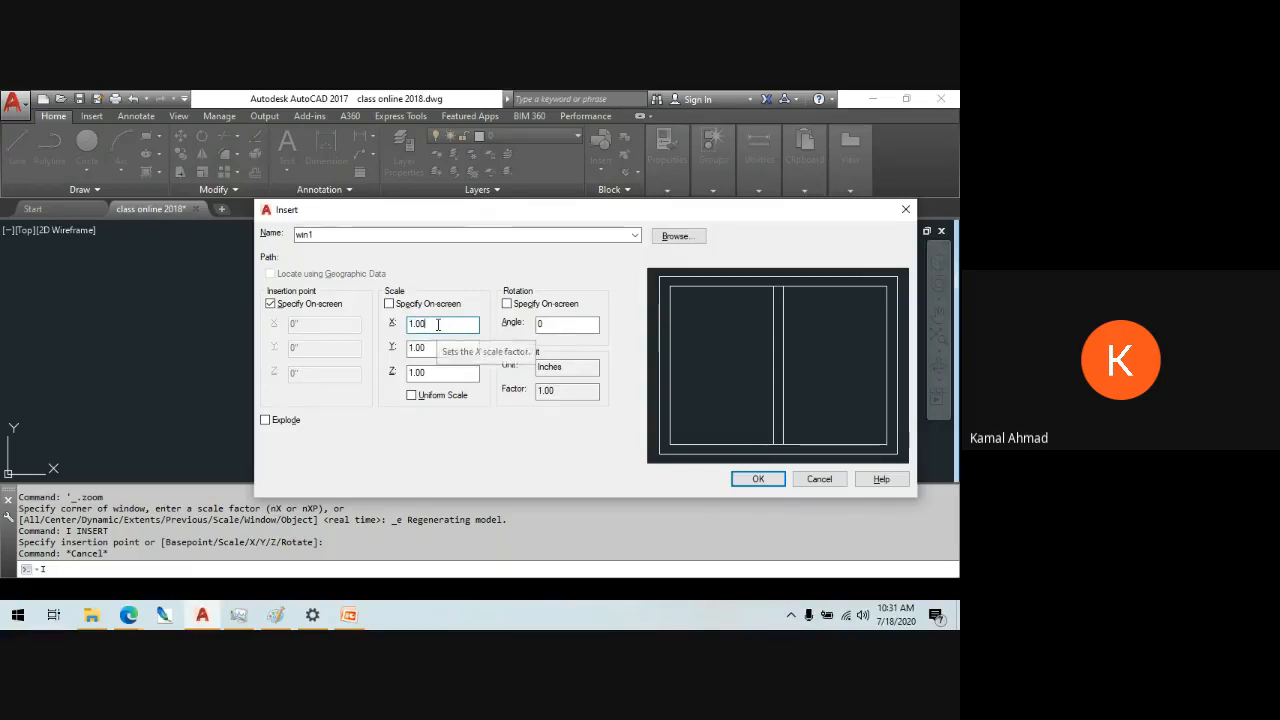
drag(438, 324, 410, 325)
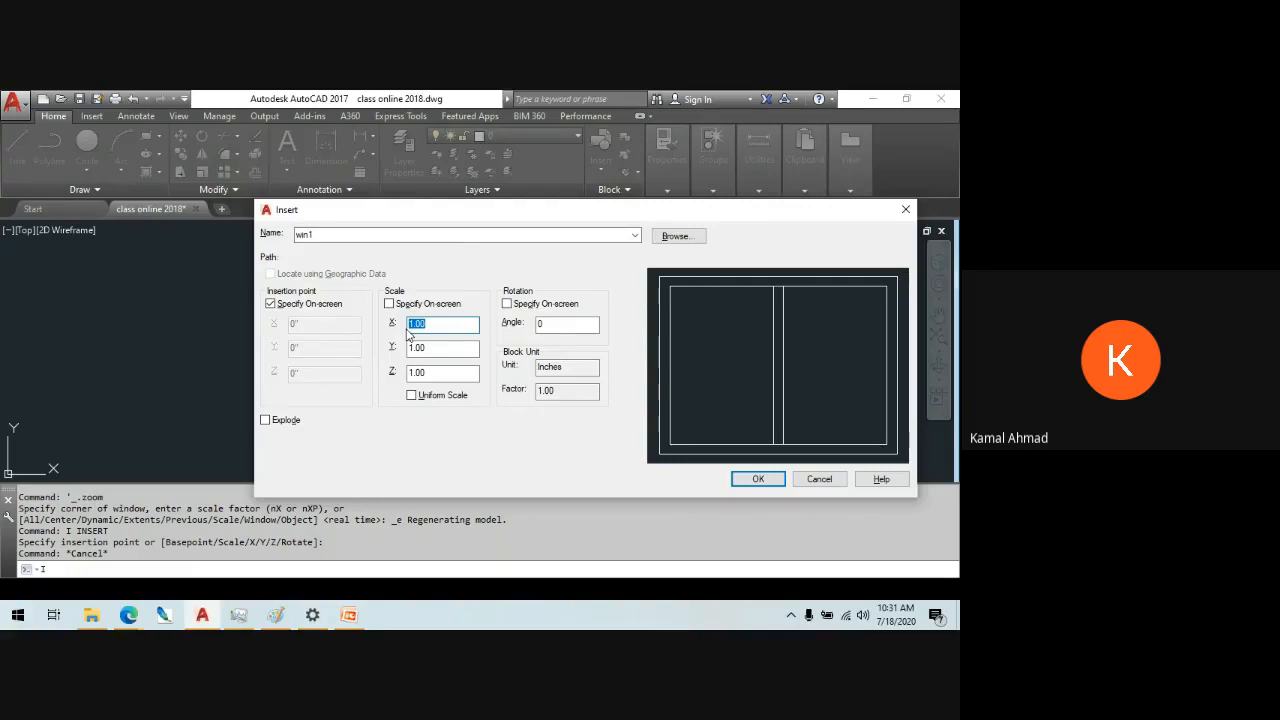
click(431, 325)
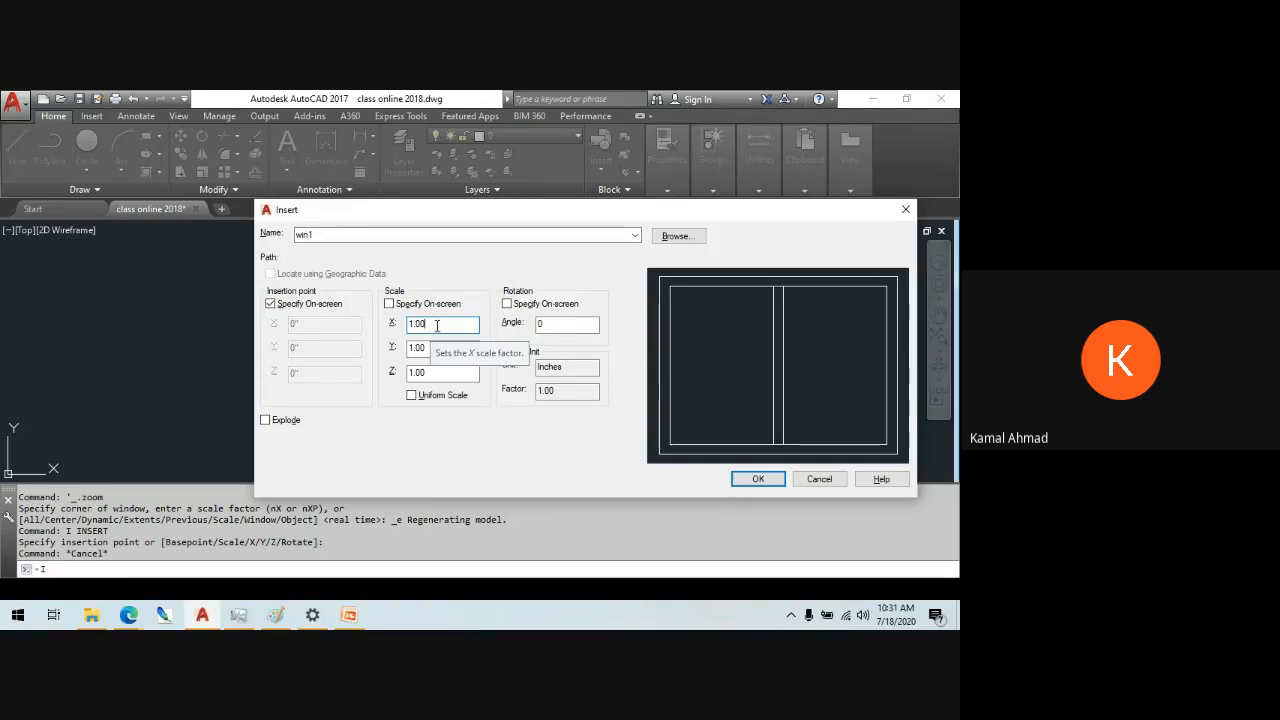
click(437, 349)
drag(437, 349, 394, 349)
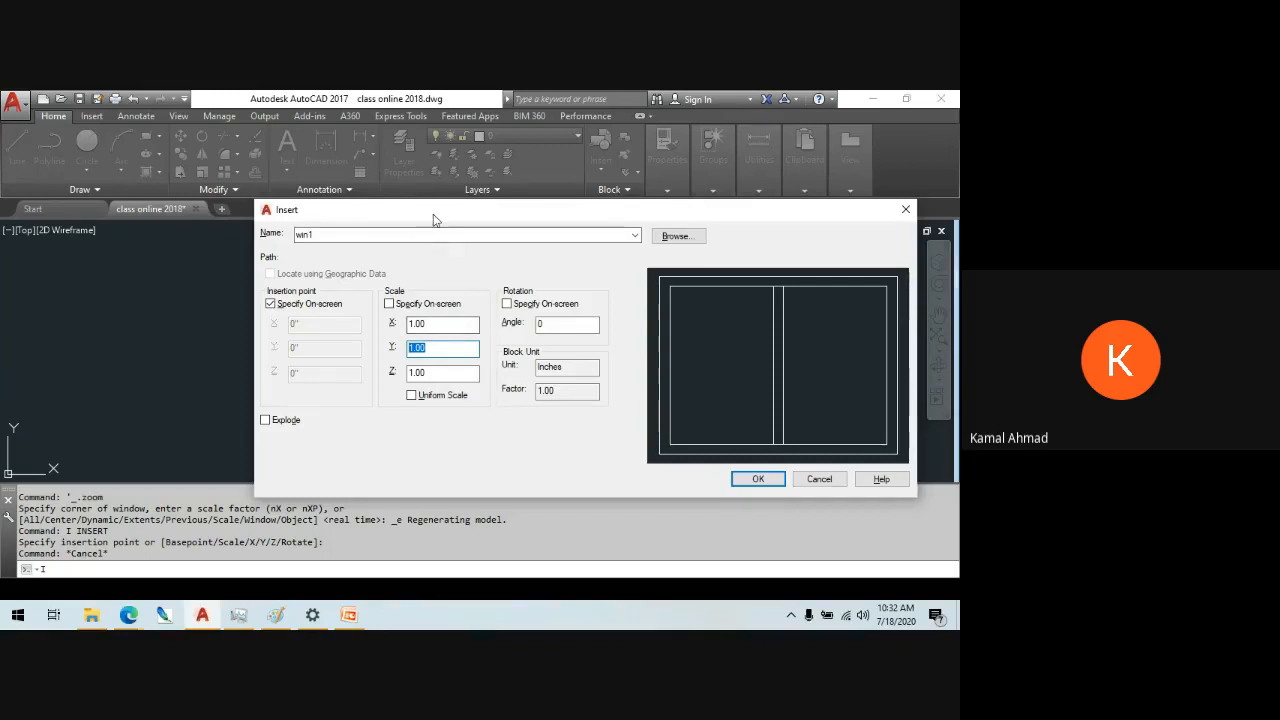
click(441, 347)
drag(435, 324, 398, 332)
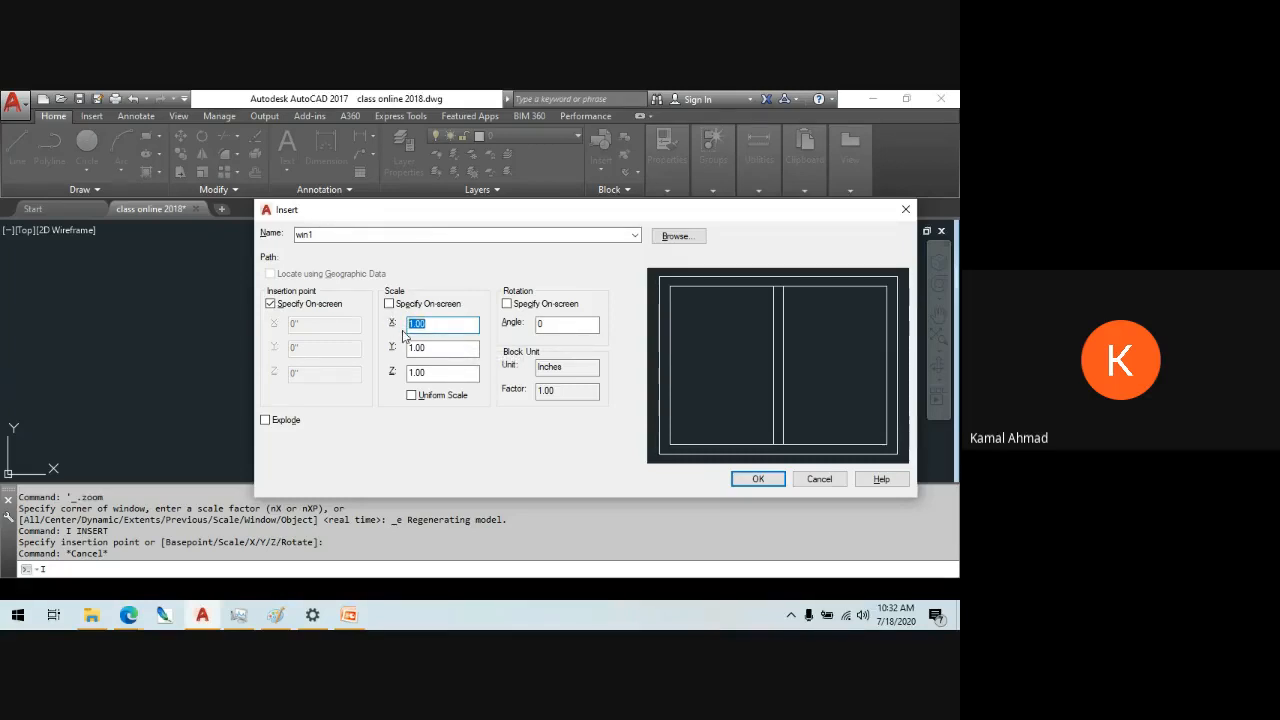
- Move the Insert dialog aside to uncover the nearest window copies, leaving the X scale factor ready for editing
drag(452, 213, 581, 218)
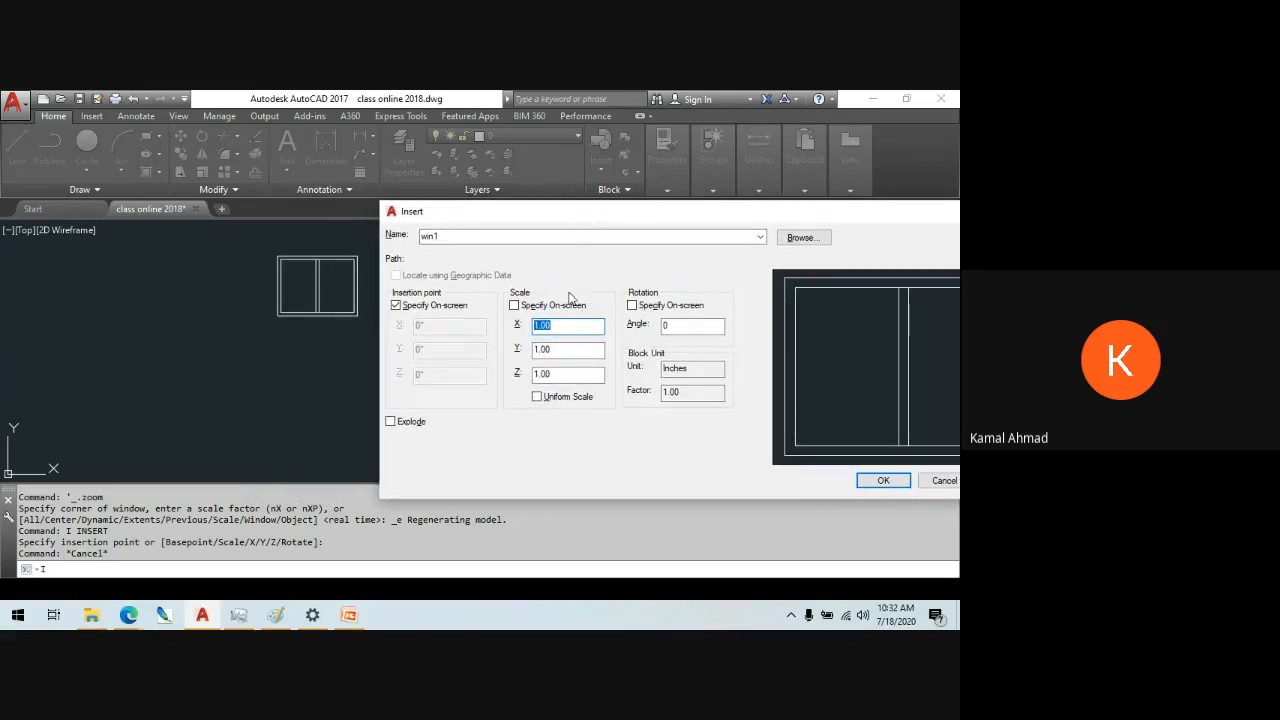
click(545, 326)
drag(541, 326, 553, 327)
double_click(554, 327)
drag(600, 211, 742, 198)
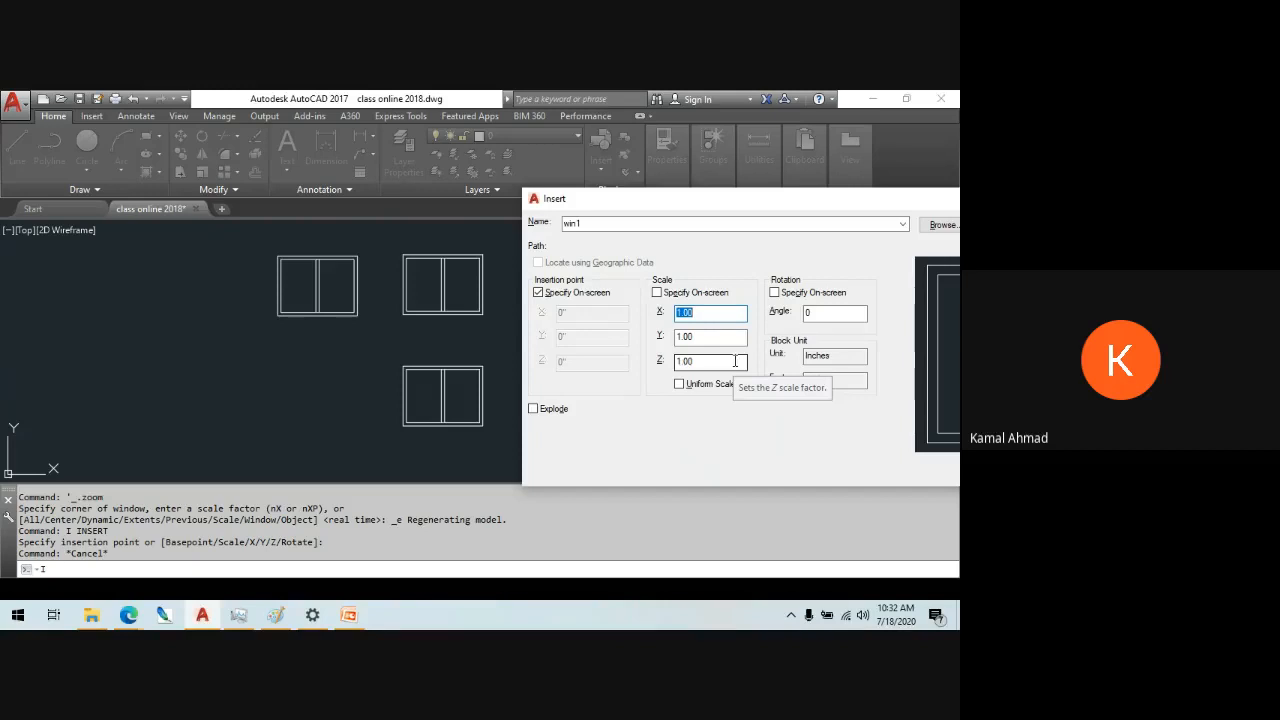
click(726, 312)
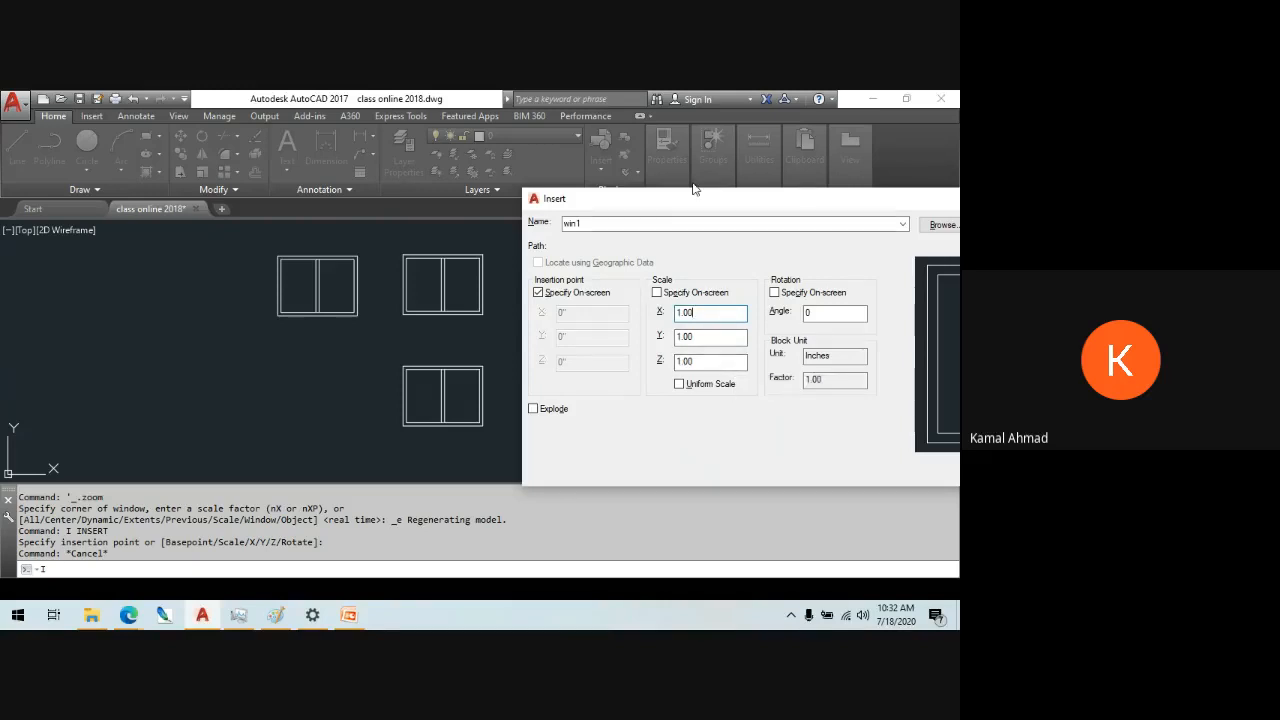
mouse_move(680, 203)
mouse_down()
mouse_move(597, 194)
mouse_move(659, 200)
mouse_up()
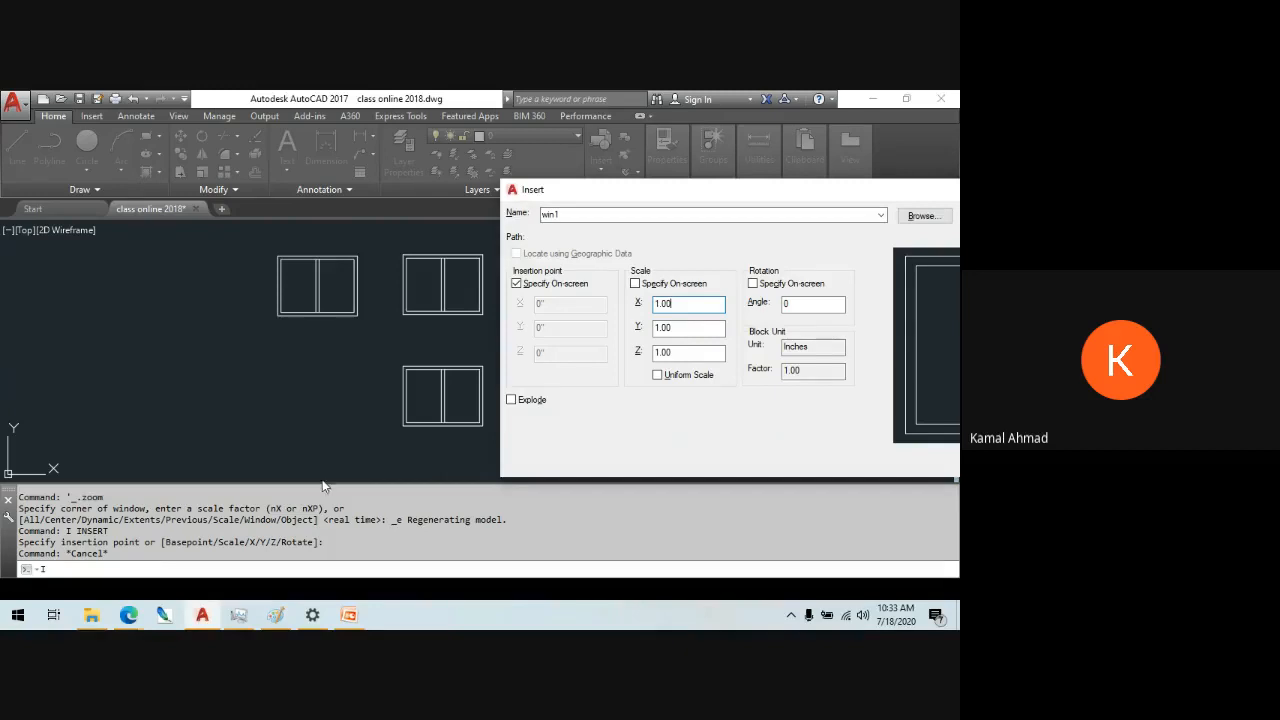
- Switch to the Windows Calculator and place it beside the Insert dialog
click(18, 614)
text(cal)
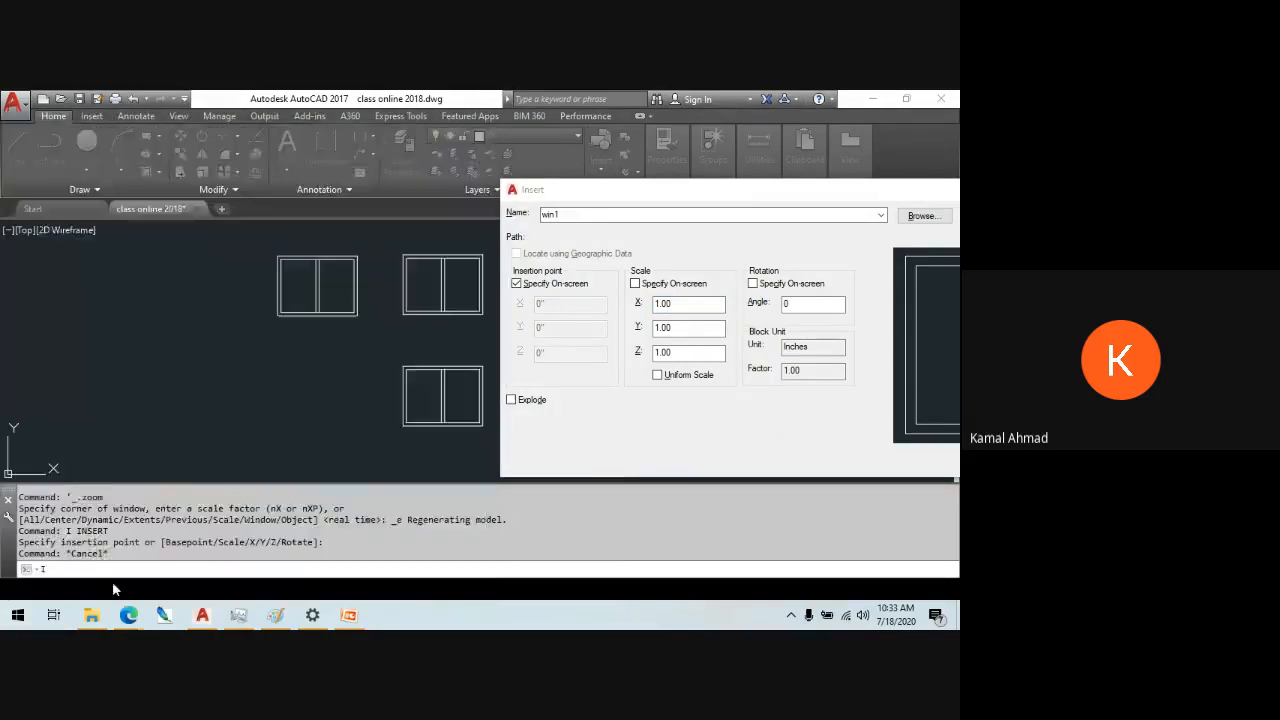
click(129, 200)
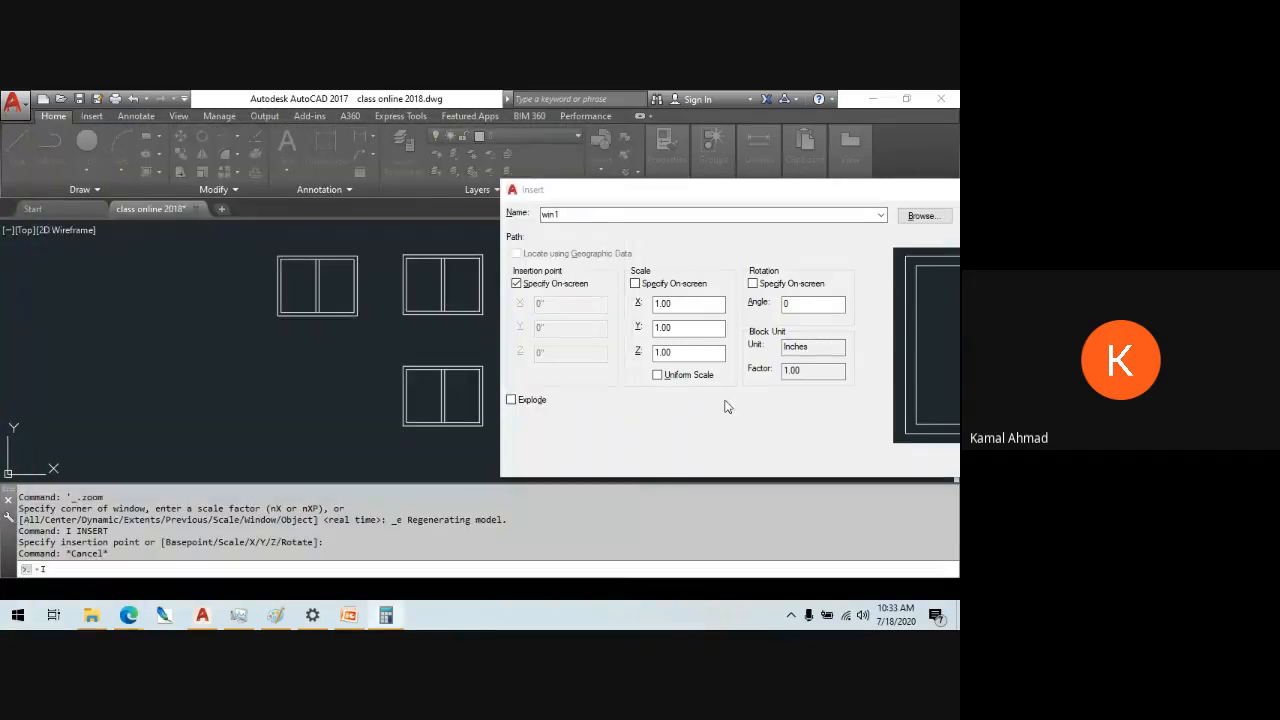
drag(215, 118, 180, 111)
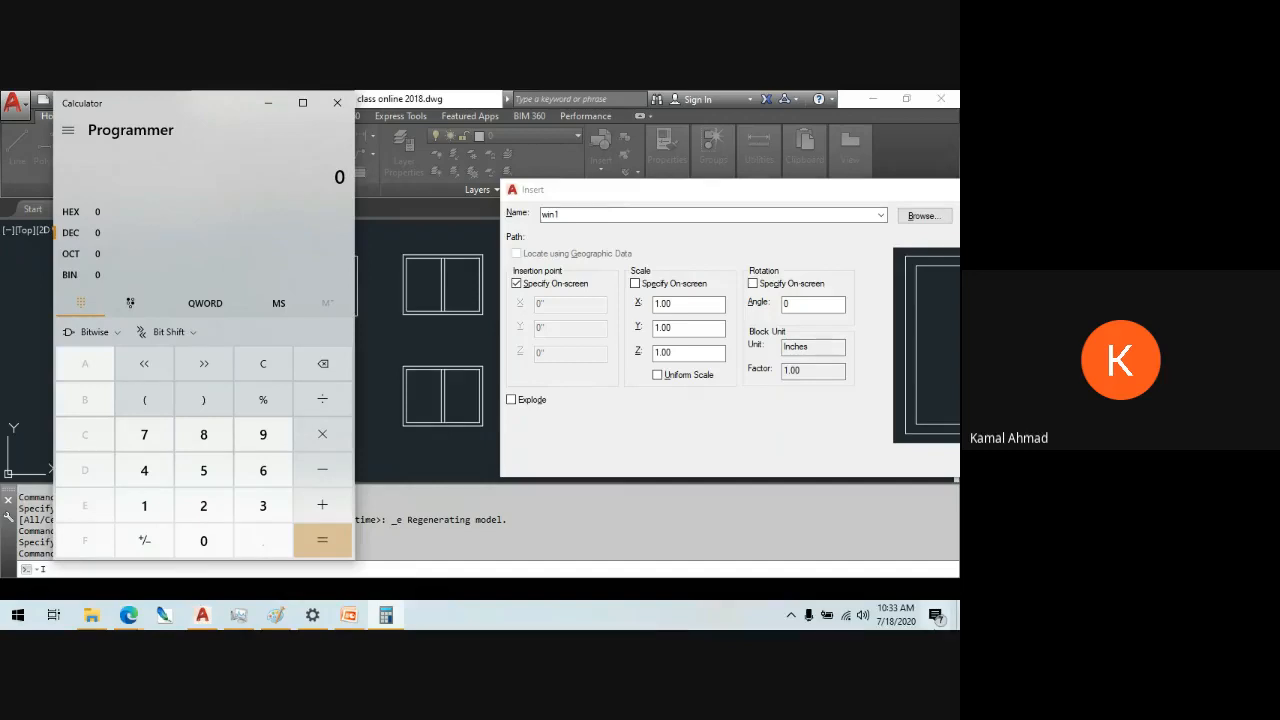
click(698, 306)
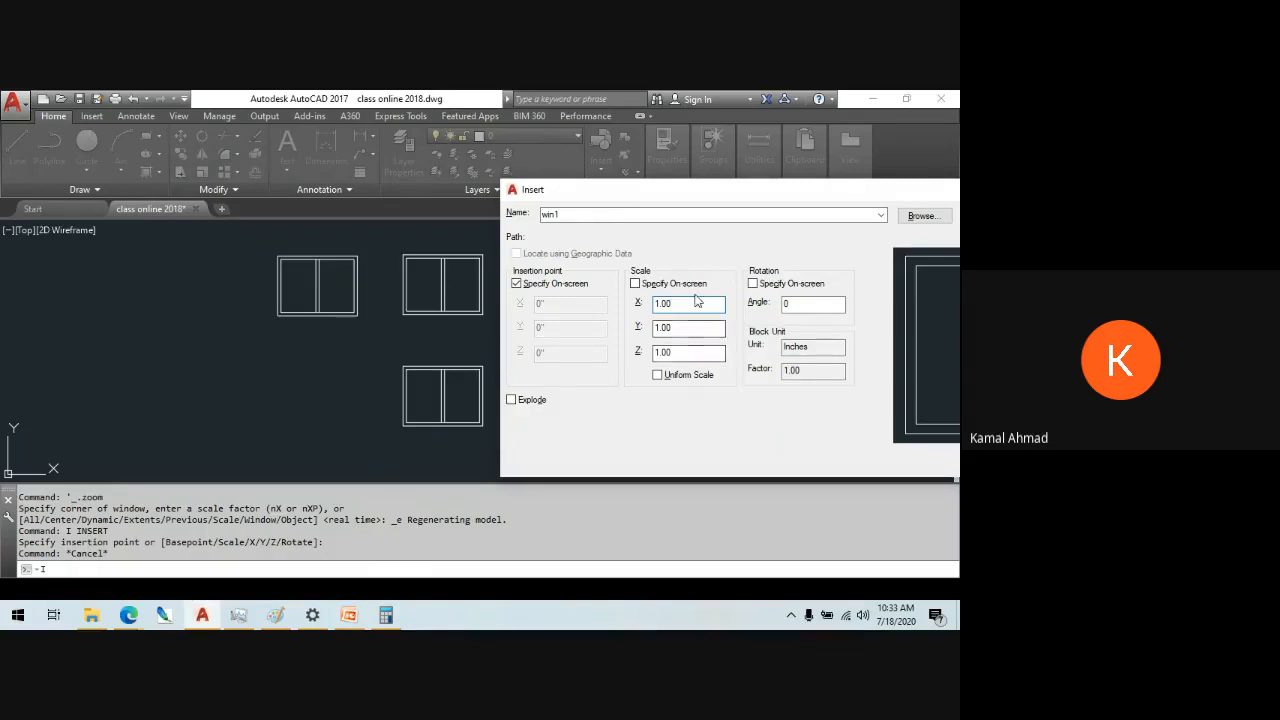
click(141, 613)
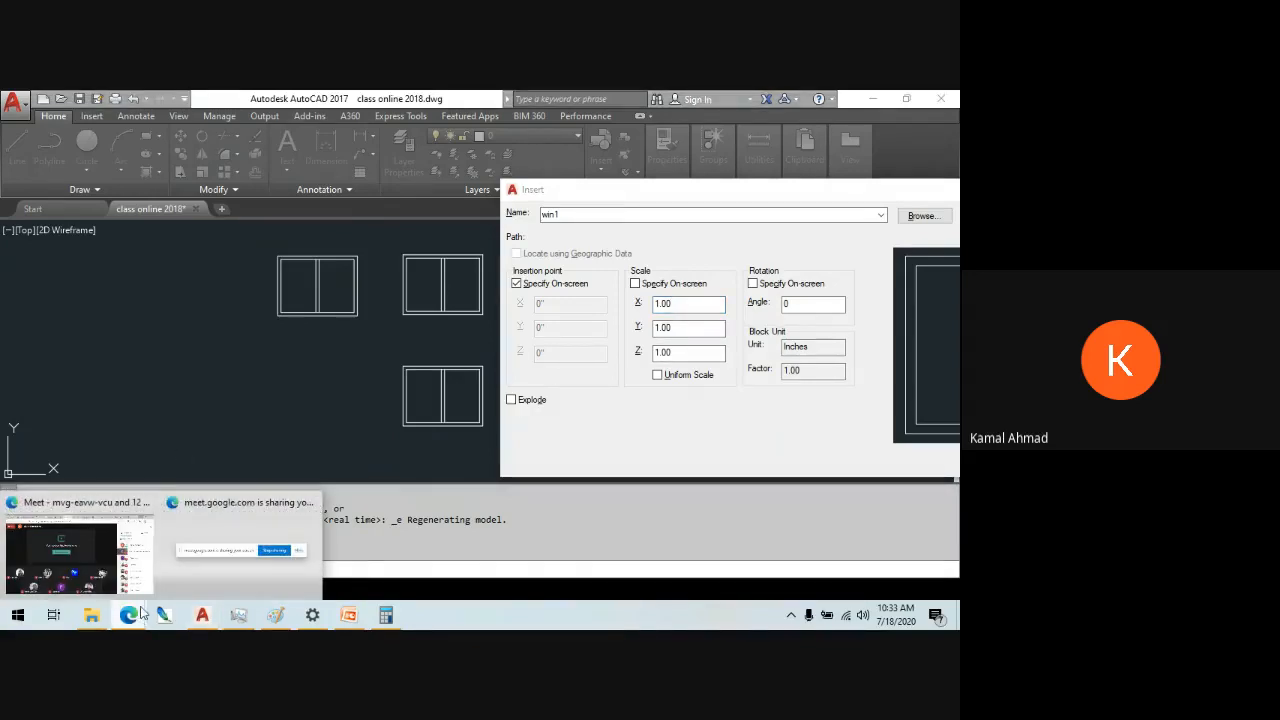
click(386, 614)
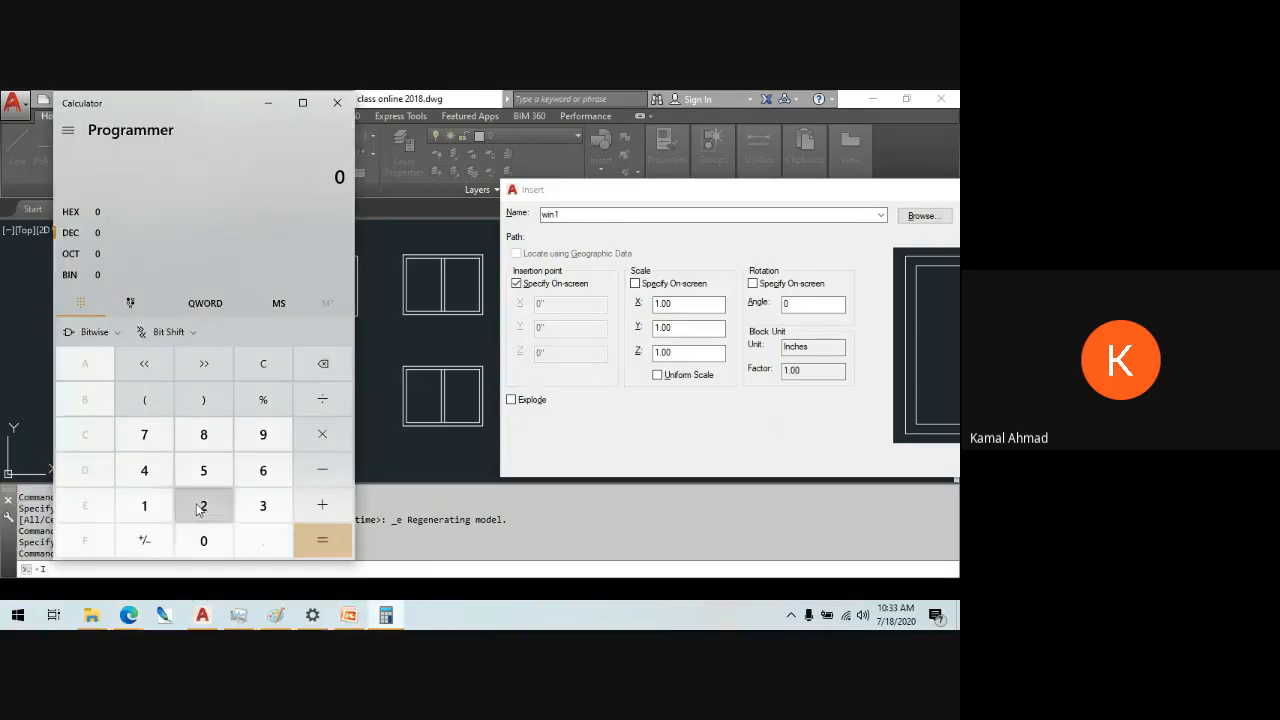
- Calculate 4 × 12 to convert 4 feet to inches
click(160, 472)
click(331, 437)
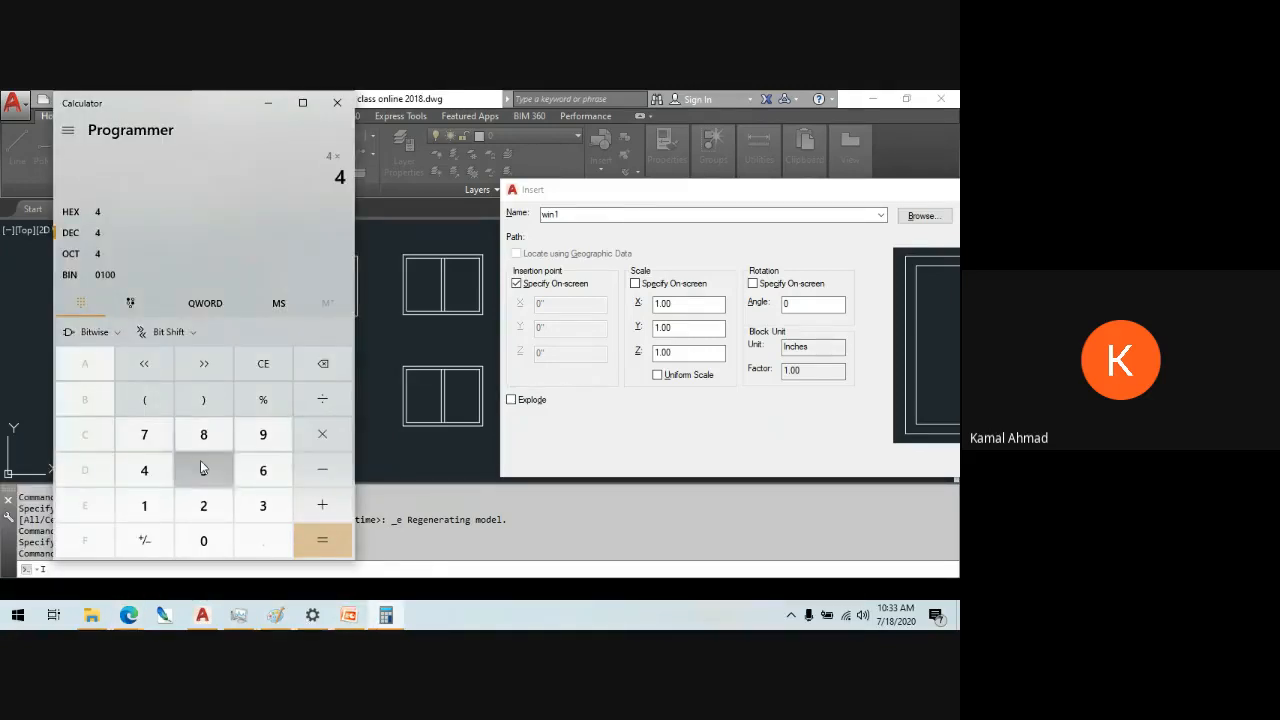
click(144, 505)
click(203, 505)
click(321, 540)
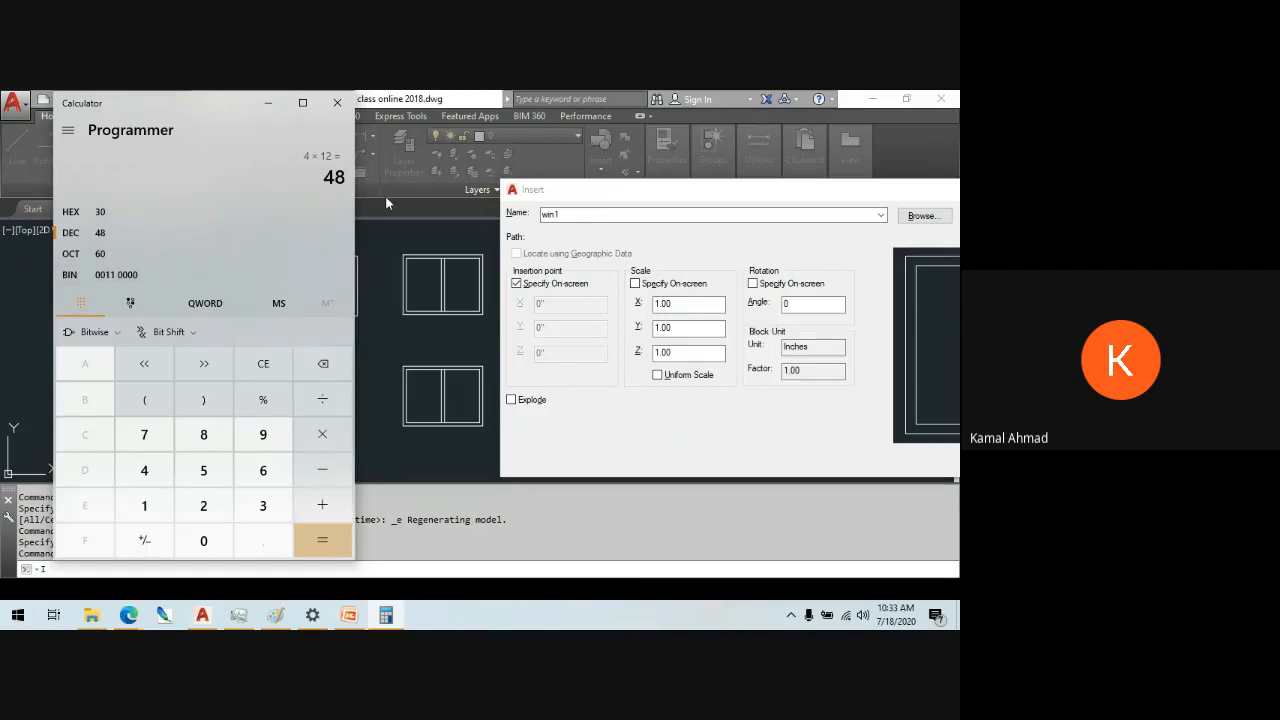
double_click(326, 177)
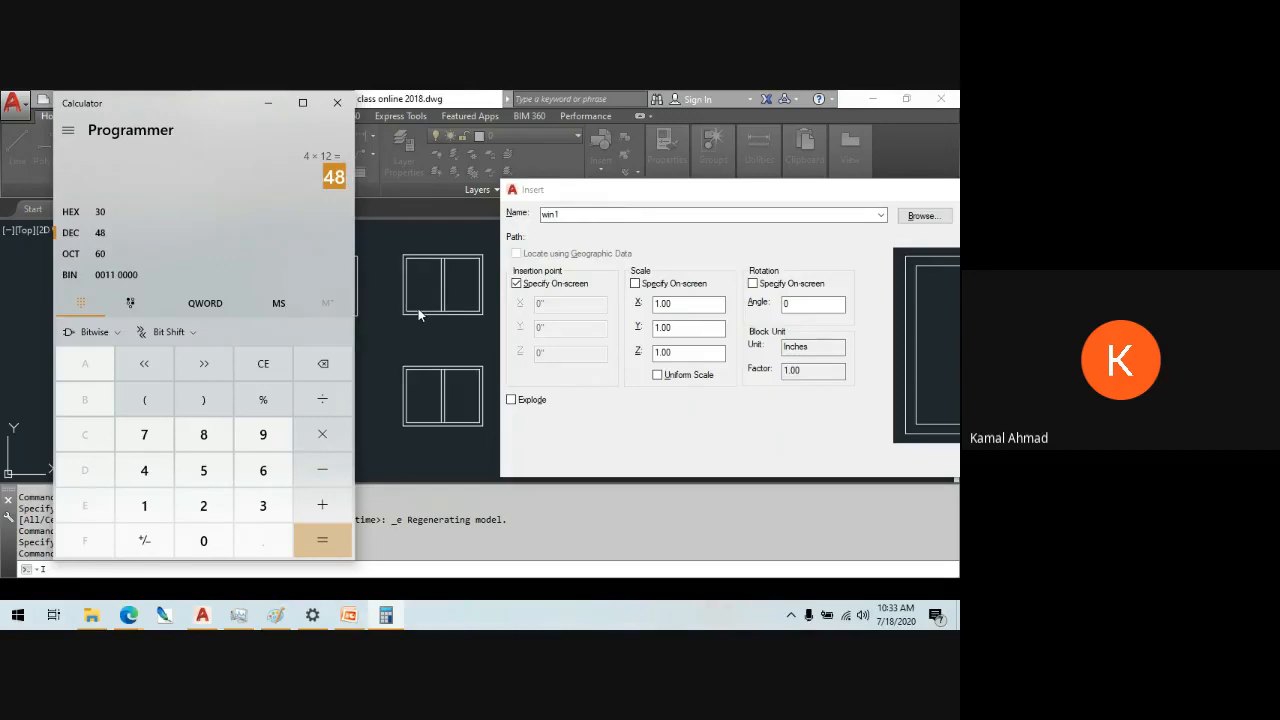
click(322, 397)
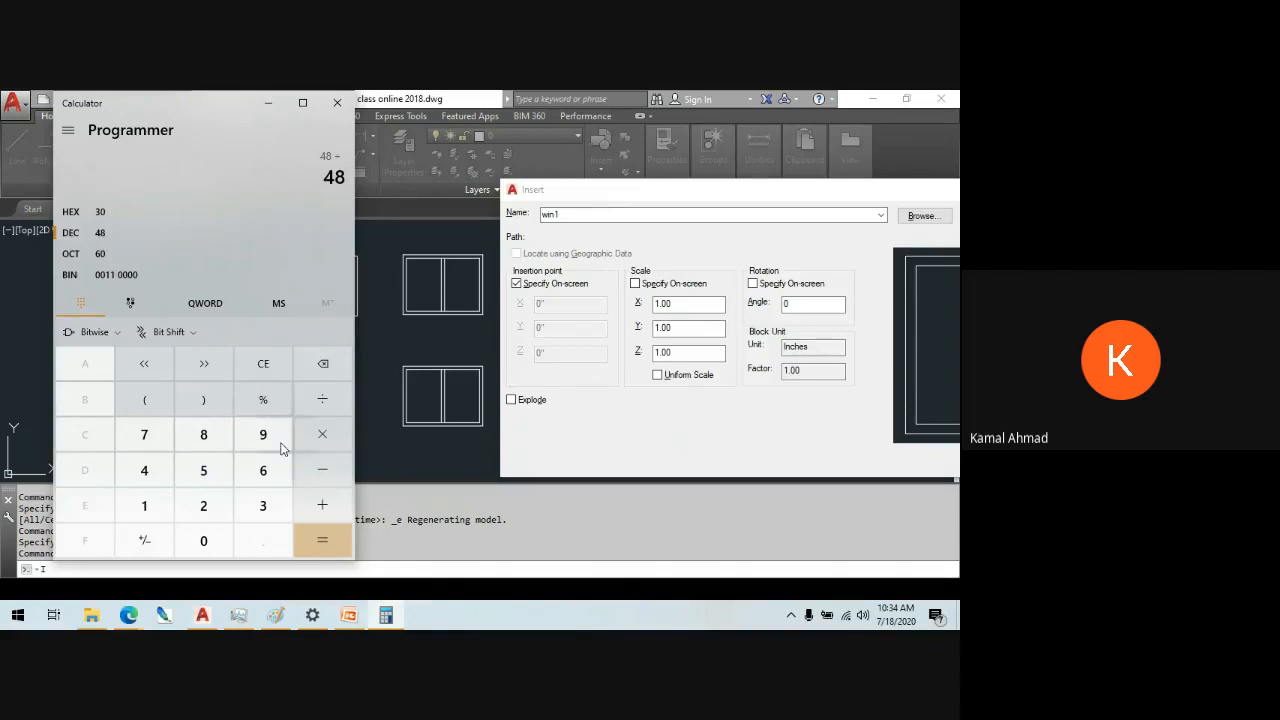
click(261, 363)
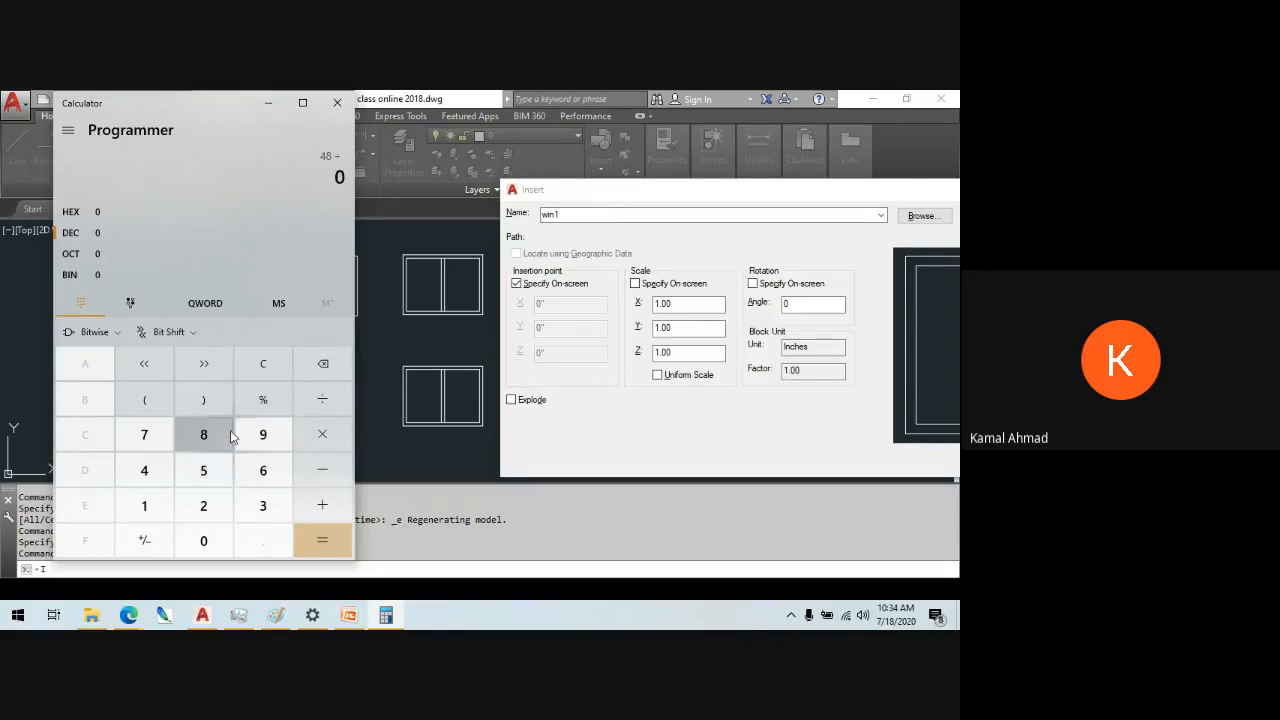
click(205, 470)
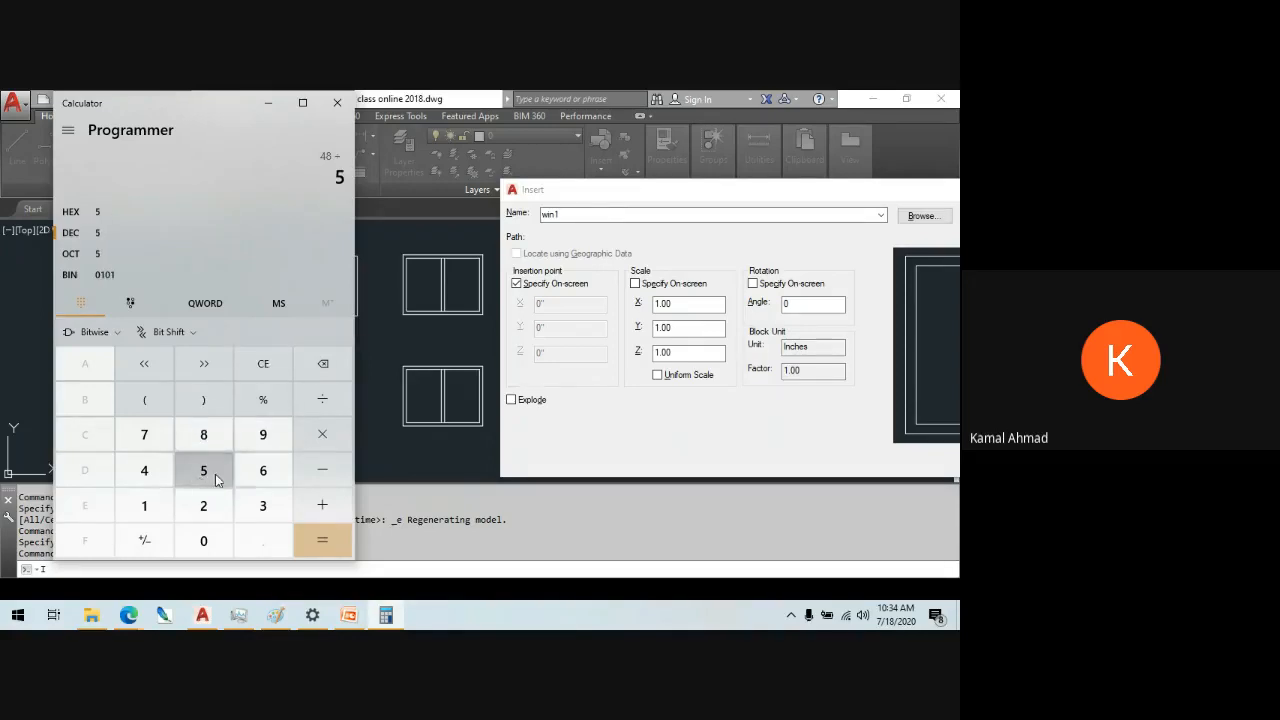
click(322, 434)
click(265, 366)
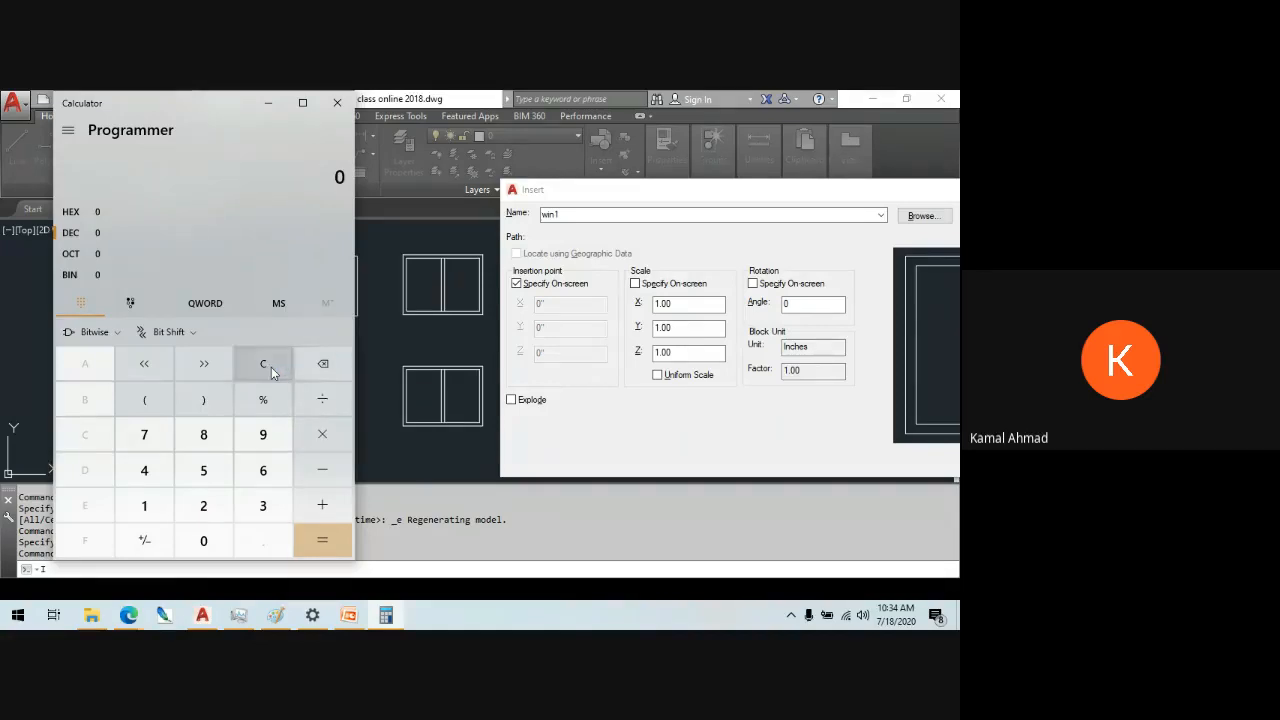
click(266, 369)
- Calculate 5 × 12 to convert 5 feet to inches
click(203, 472)
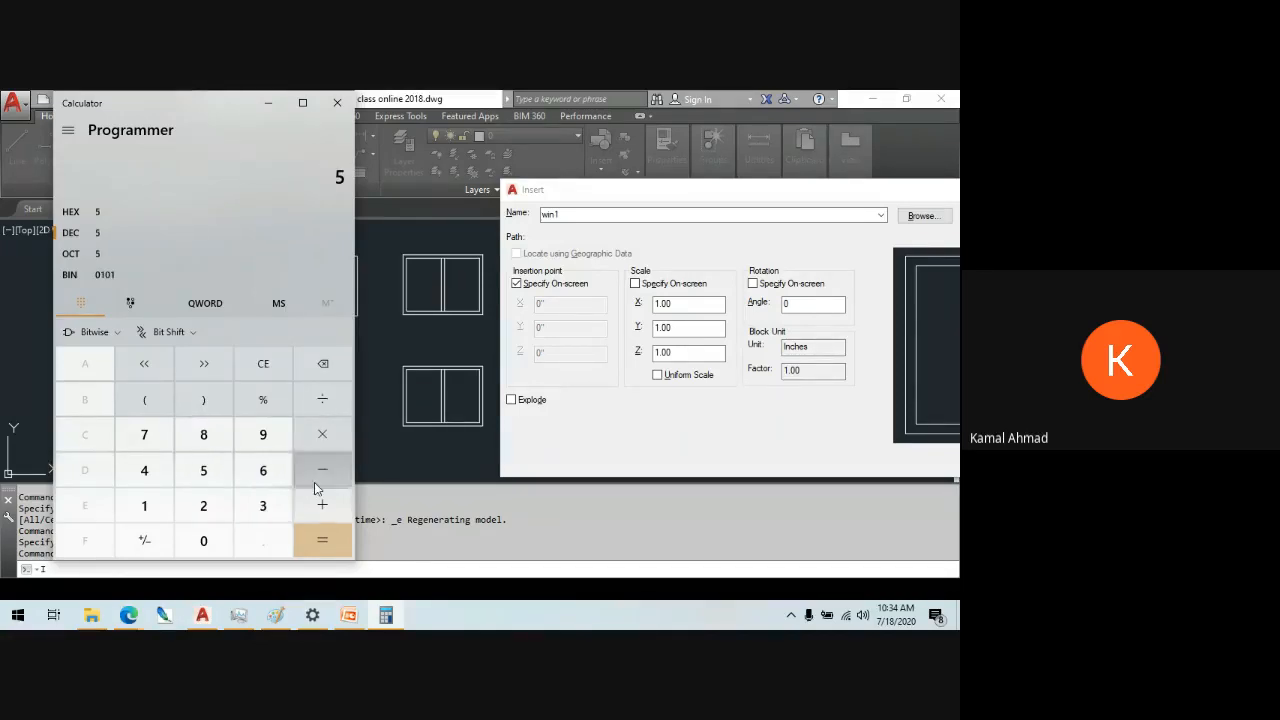
click(329, 446)
click(152, 506)
click(200, 507)
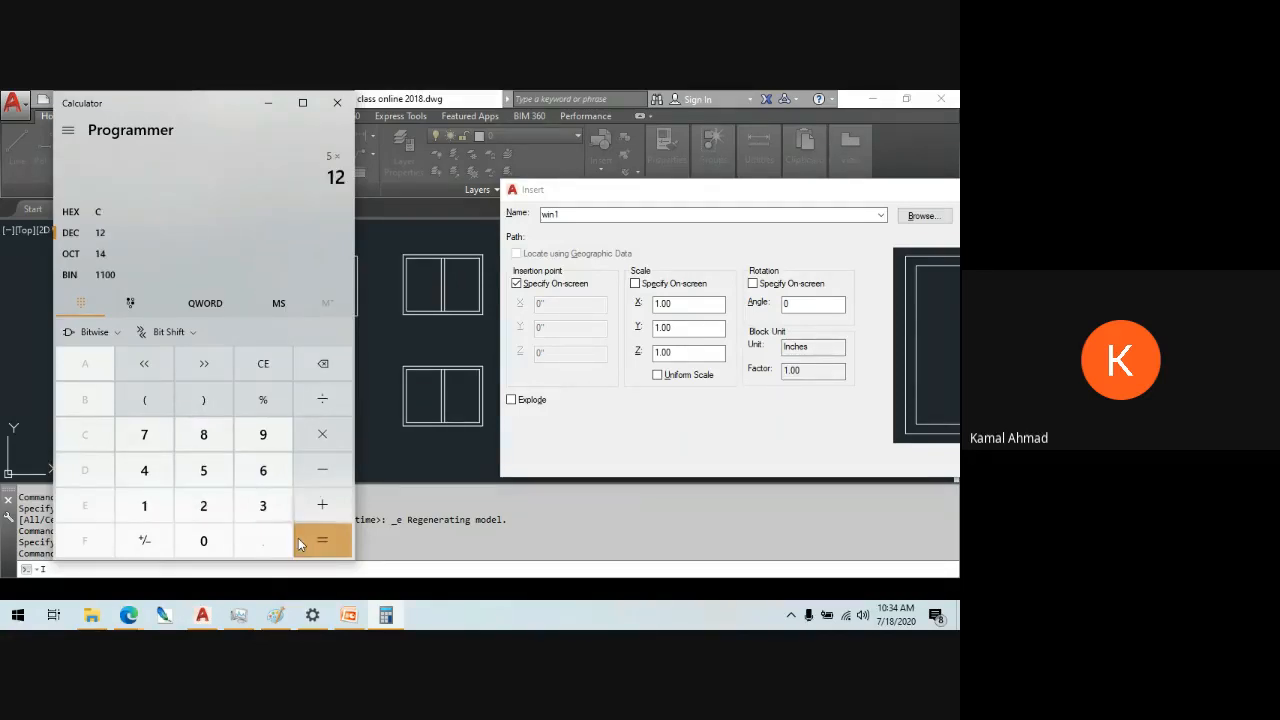
click(326, 537)
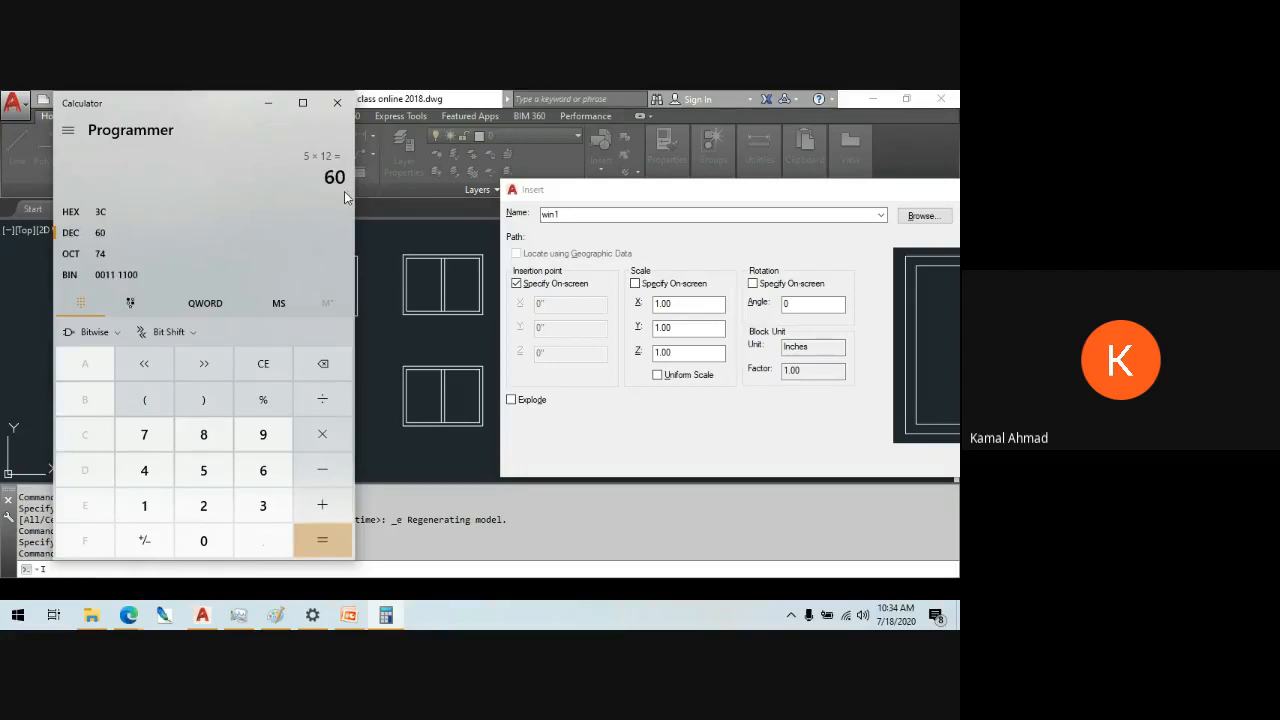
click(322, 532)
- Calculate 60 ÷ 48 to find the width scale factor
click(280, 370)
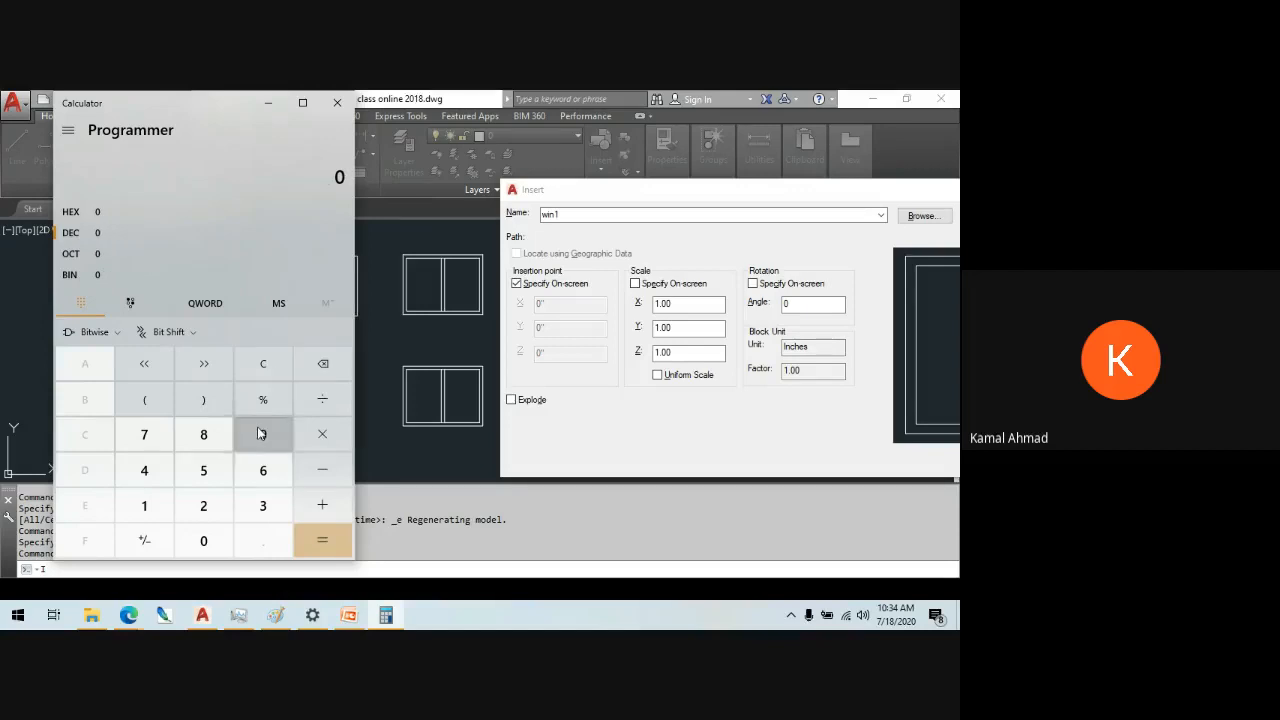
click(263, 470)
click(204, 538)
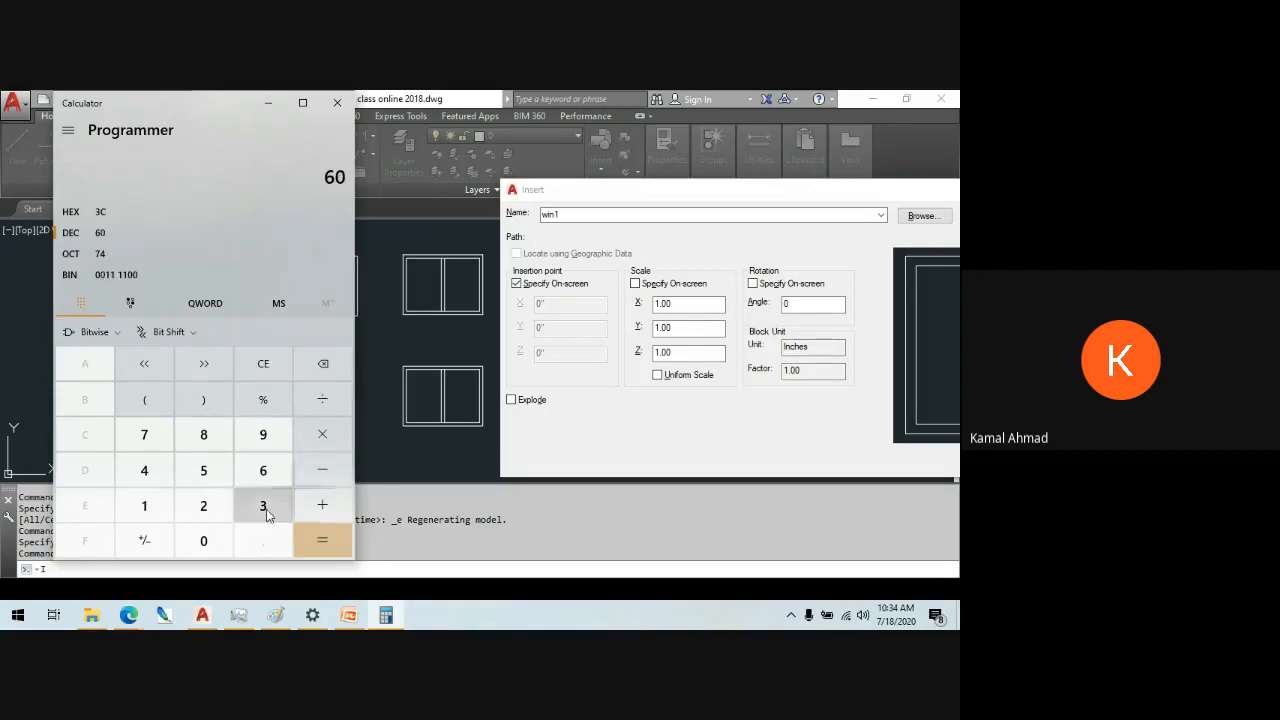
click(338, 401)
click(145, 478)
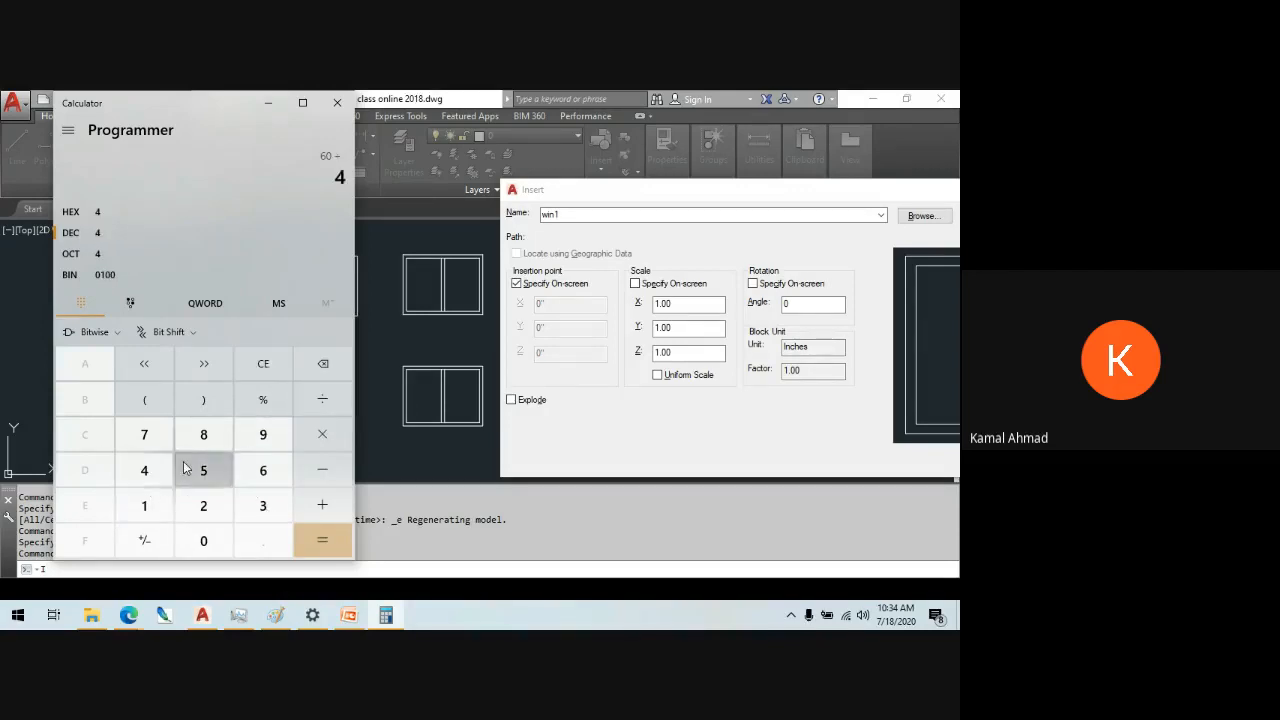
click(203, 435)
click(322, 542)
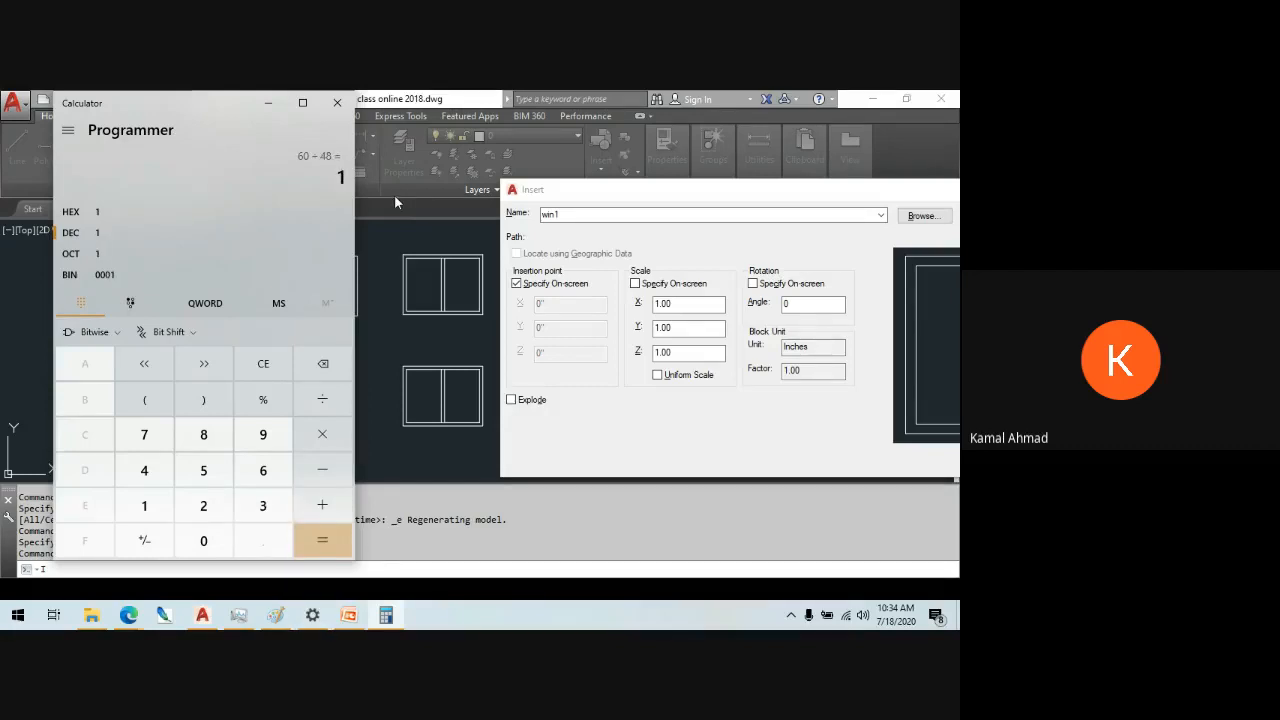
- Clear the previous result and repeat the 60 ÷ 48 calculation
click(327, 366)
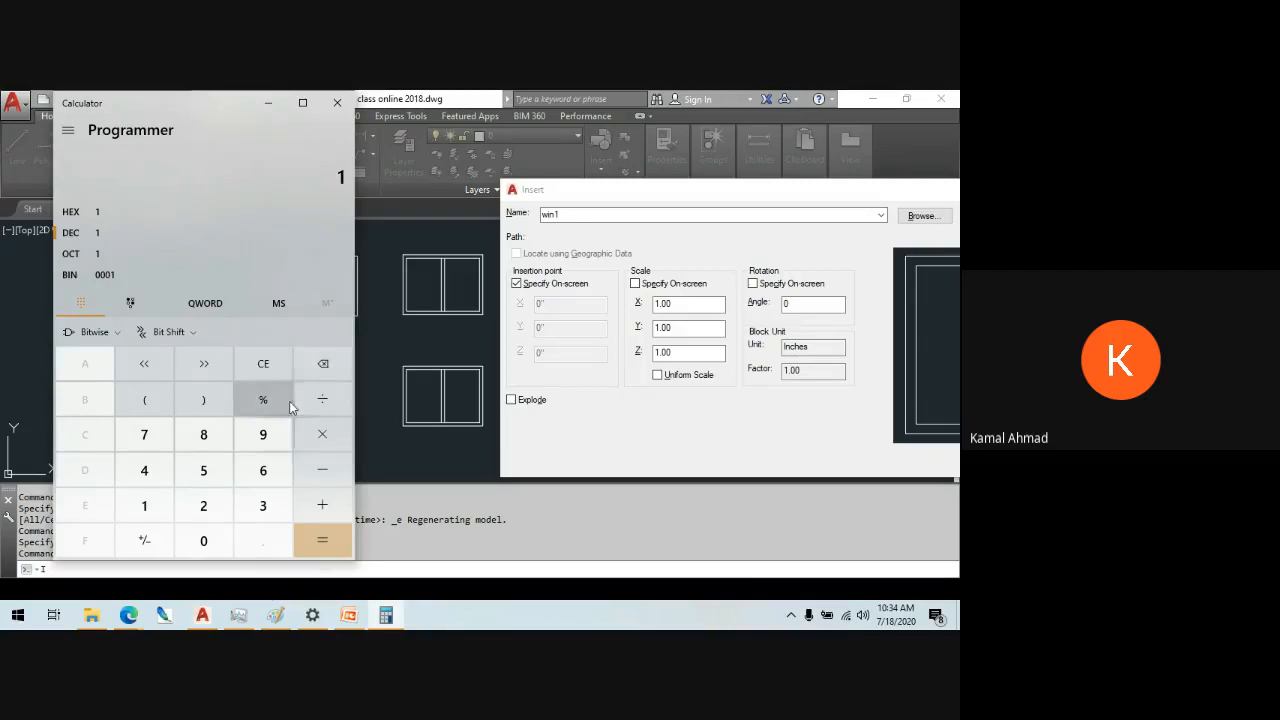
click(261, 472)
click(204, 540)
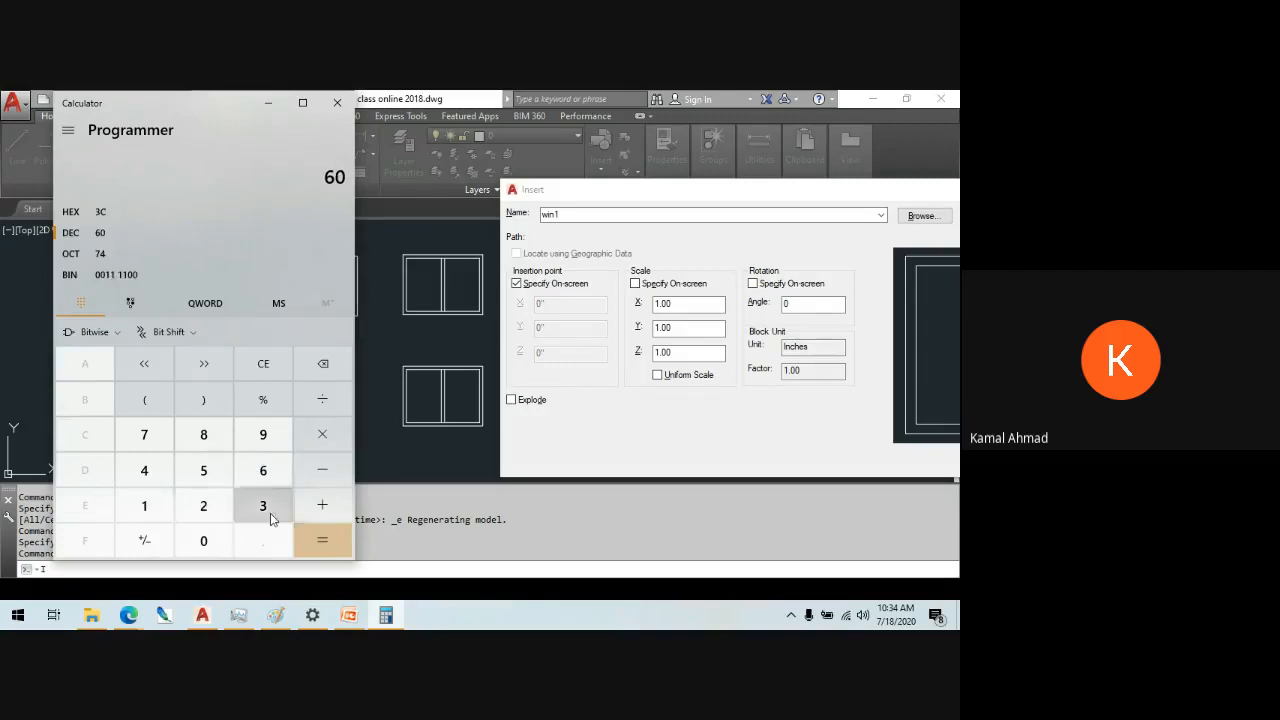
click(330, 401)
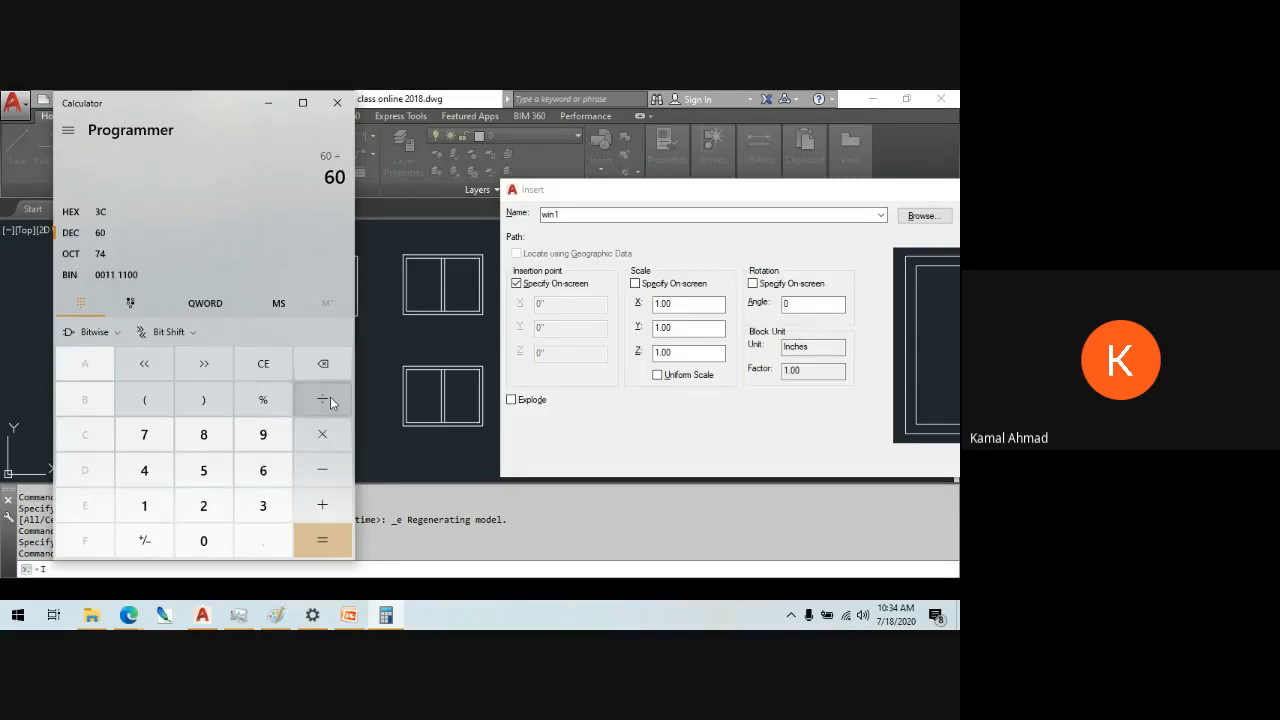
click(150, 478)
click(205, 443)
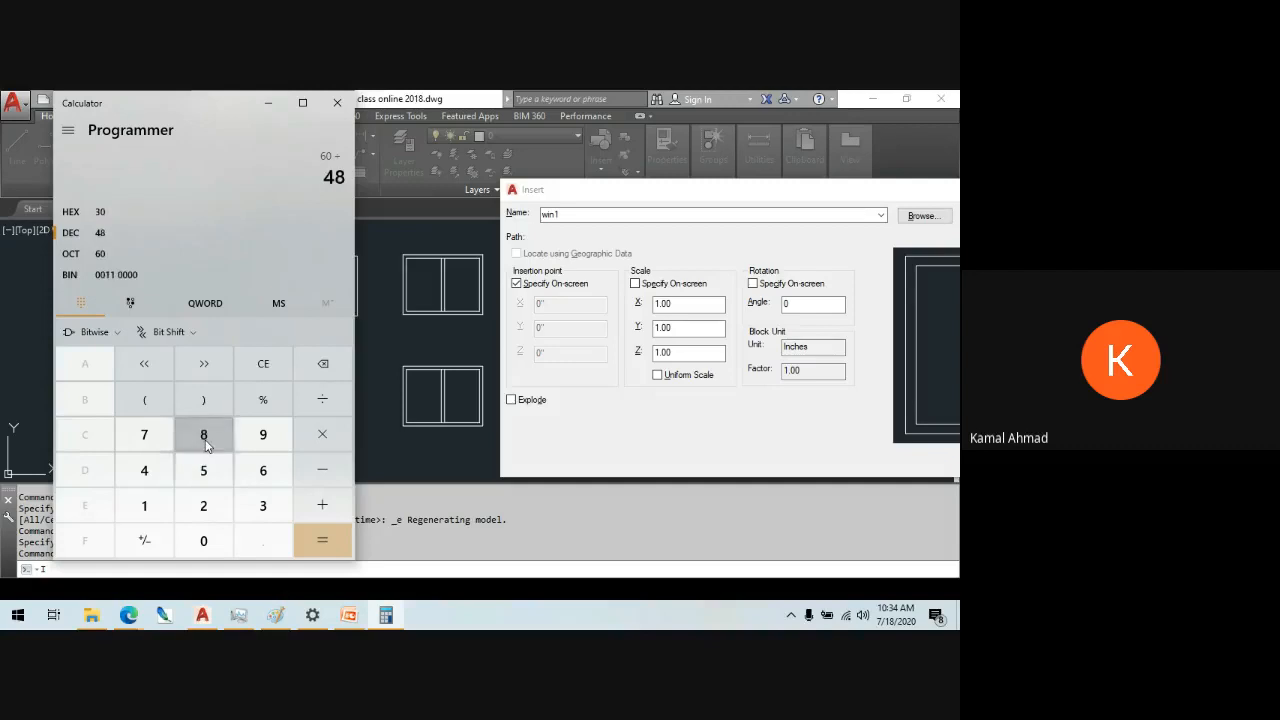
click(313, 538)
- Close the Calculator and dismiss the Insert dialog without inserting a block
click(334, 104)
drag(704, 194, 316, 206)
click(768, 208)
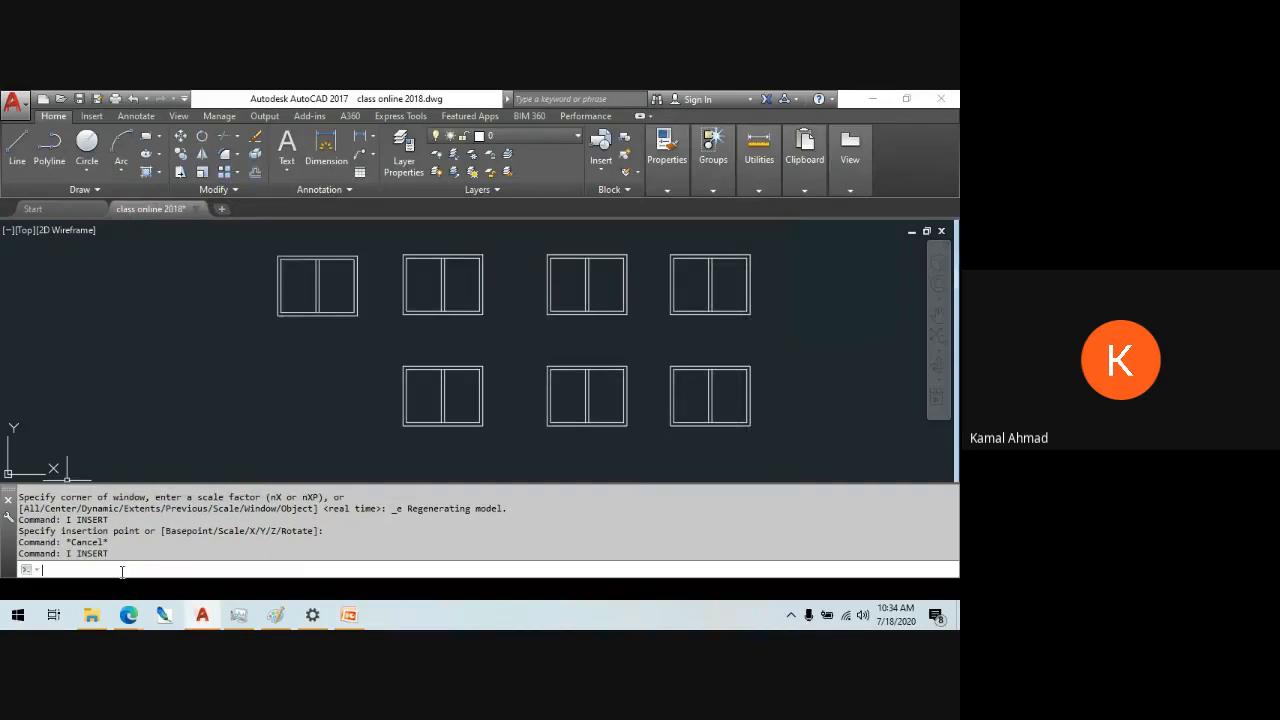
- Evaluate 60/48 with AutoCAD's CAL command to get the X scale factor
text(cal)
key(Return)
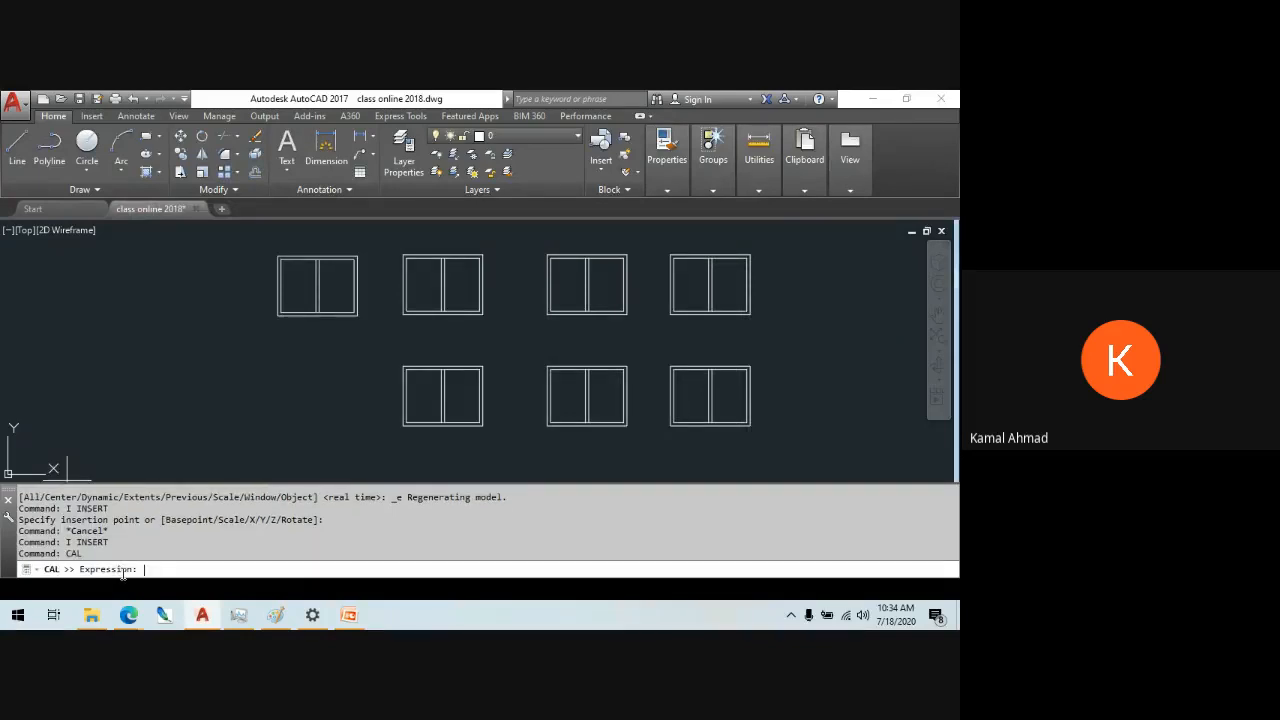
text(60/48)
key(Return)
drag(58, 558, 17, 553)
- Switch to the Google Meet window, admit the waiting participant, and return to AutoCAD
mouse_move(128, 614)
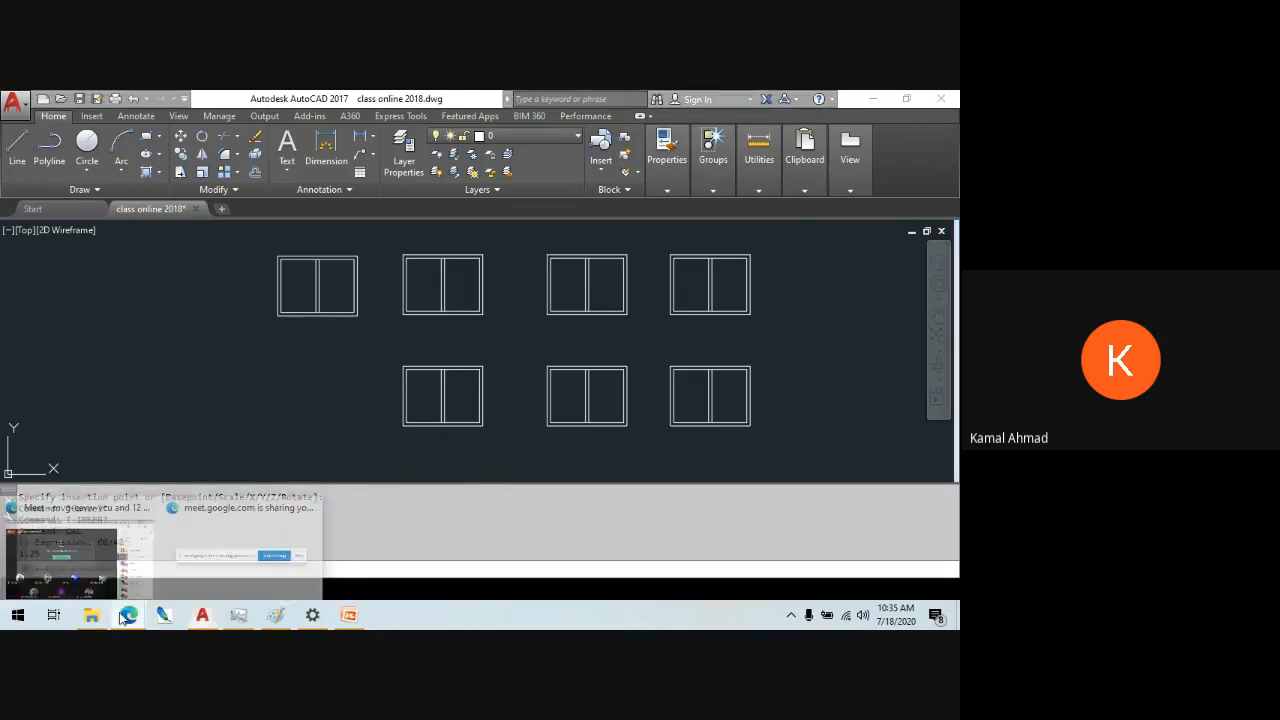
click(108, 560)
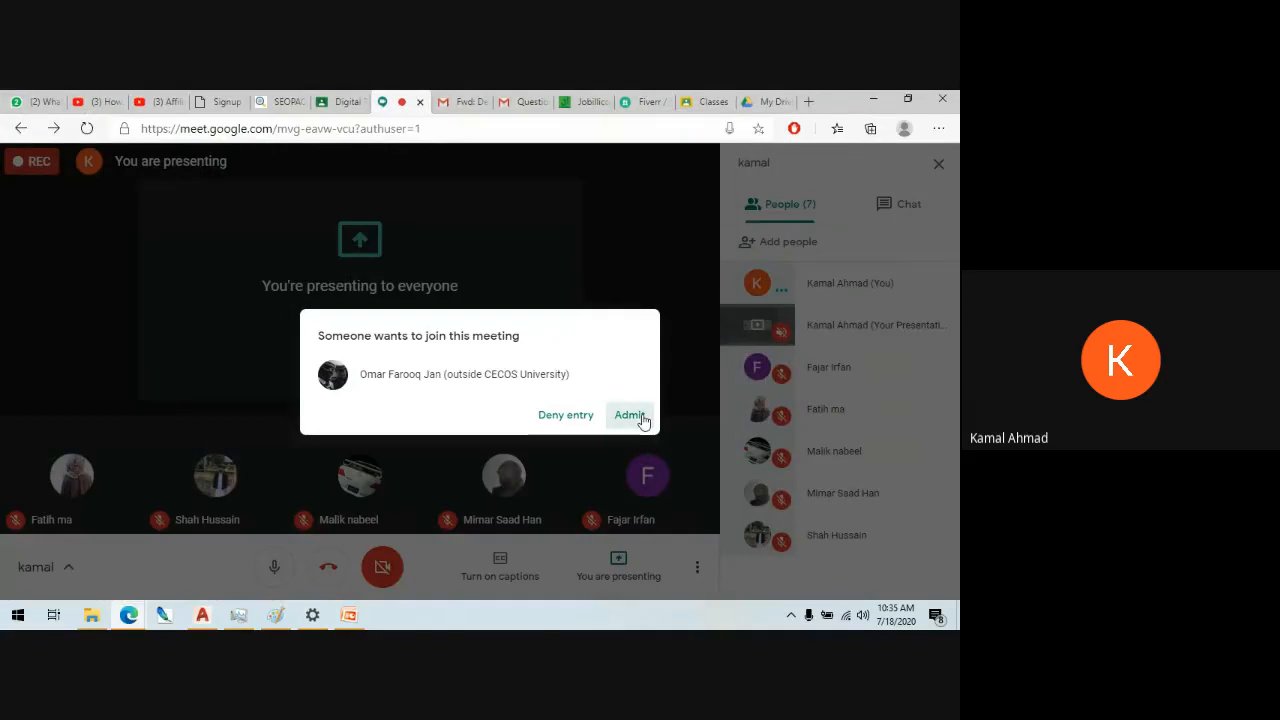
click(630, 415)
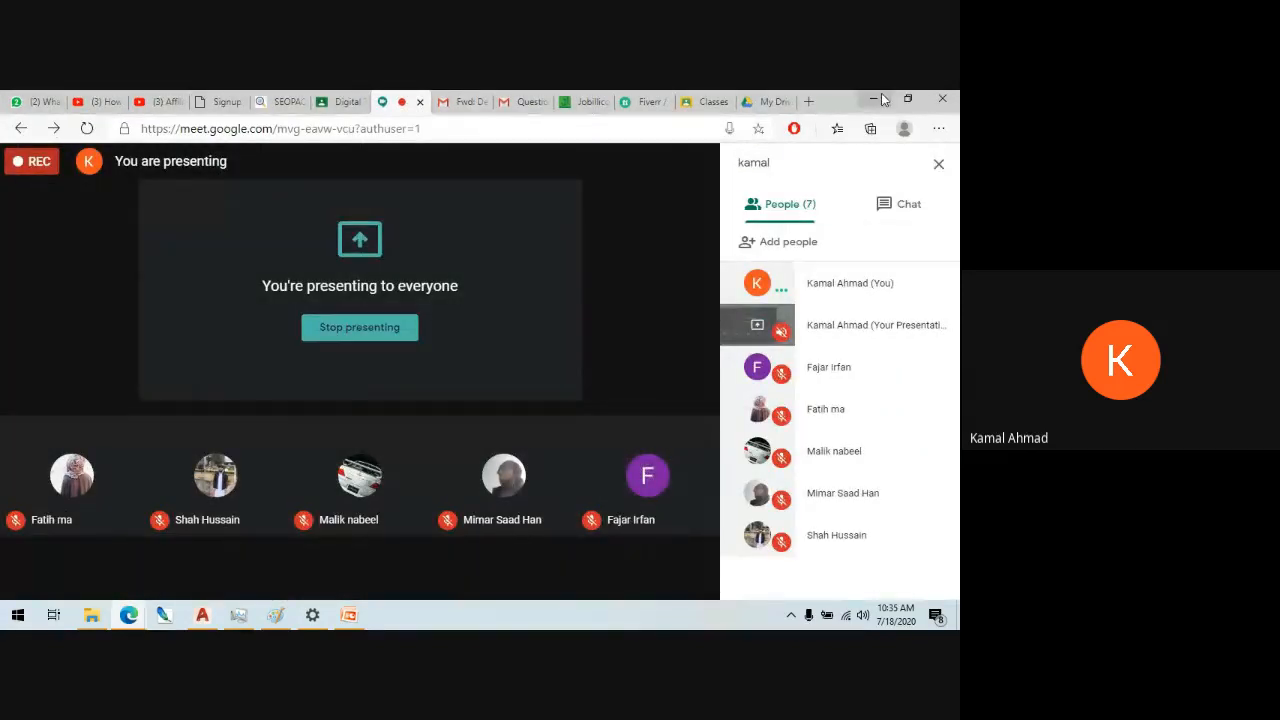
click(883, 99)
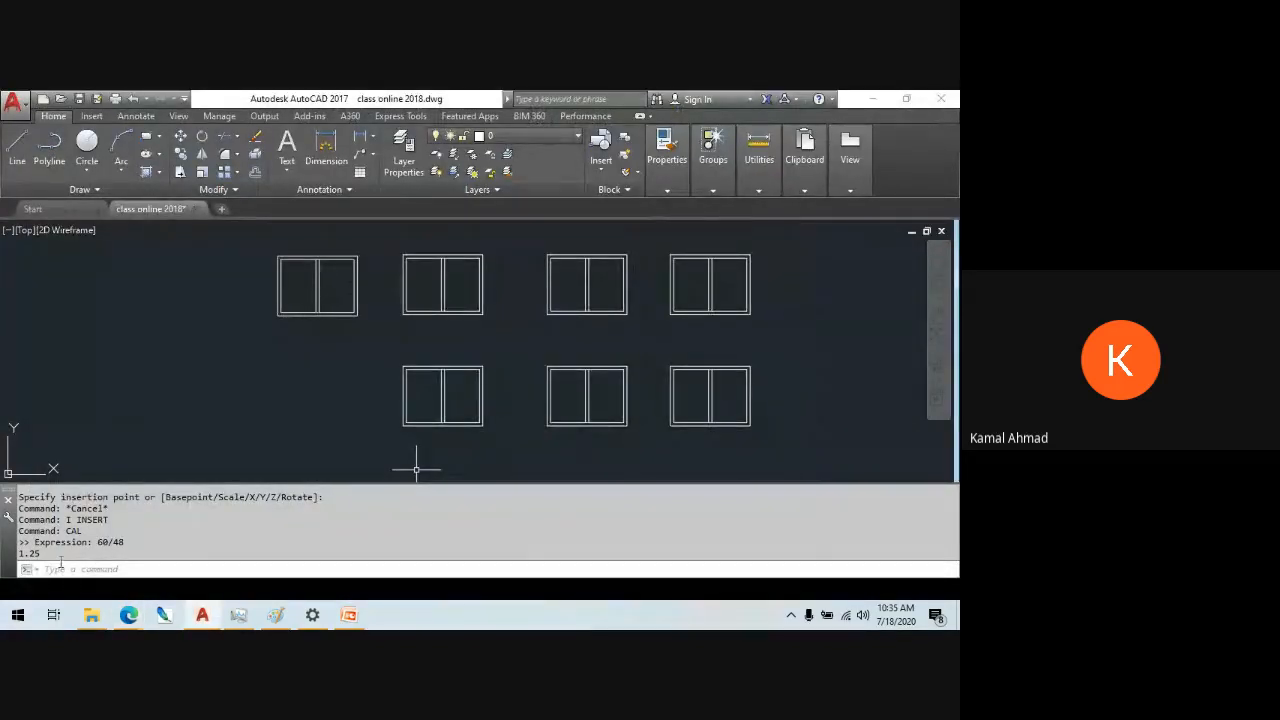
- Copy the calculated value 1.25 from the command history
mouse_move(42, 555)
mouse_down()
mouse_move(30, 543)
mouse_move(20, 555)
mouse_up()
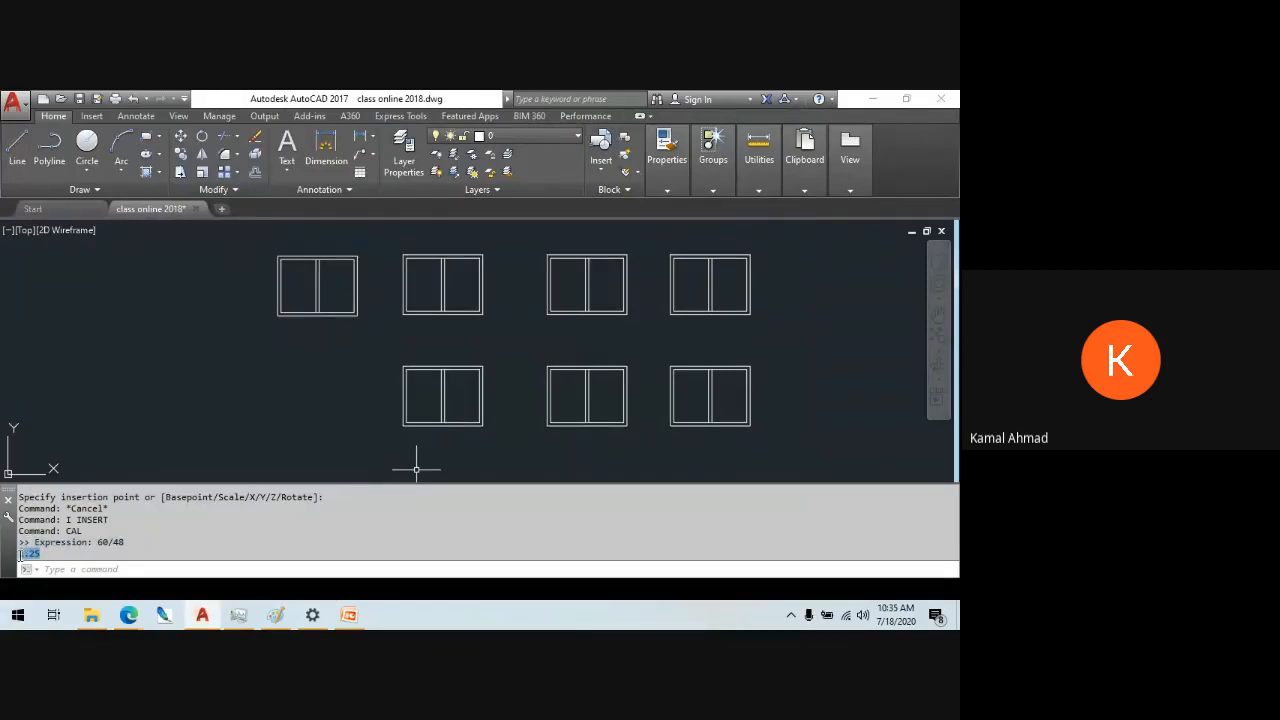
click(84, 549)
drag(41, 552, 20, 555)
click(60, 565)
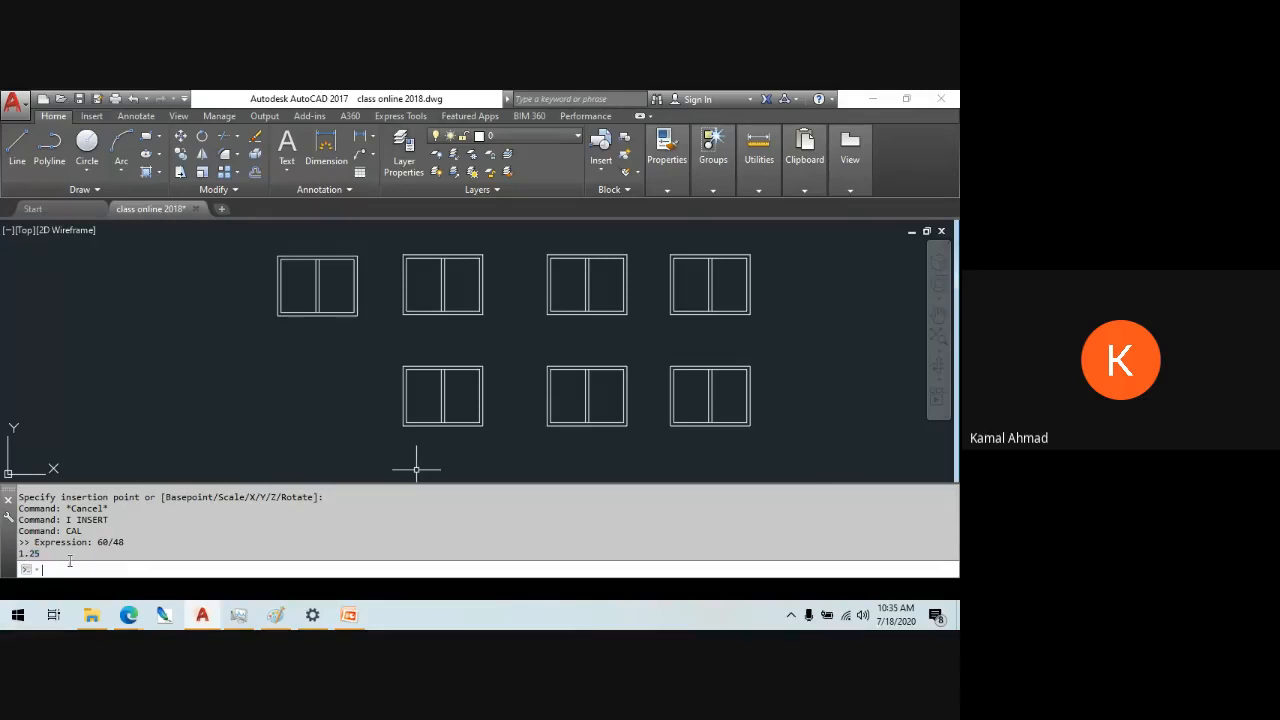
drag(98, 548, 127, 544)
click(117, 546)
drag(46, 553, 18, 553)
right_click(26, 551)
click(100, 472)
- Insert the win1 block with an X scale of 1.25 in the empty space below the first window
text(I)
key(Return)
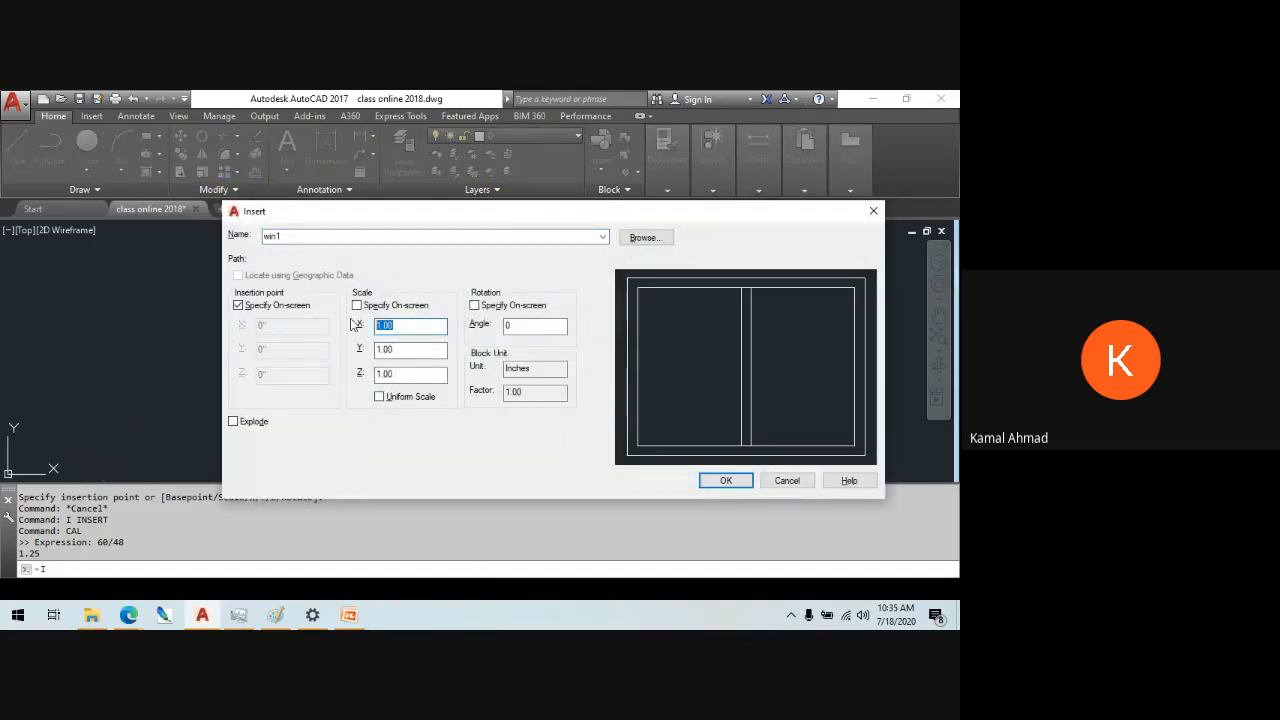
key(ctrl+v)
click(712, 480)
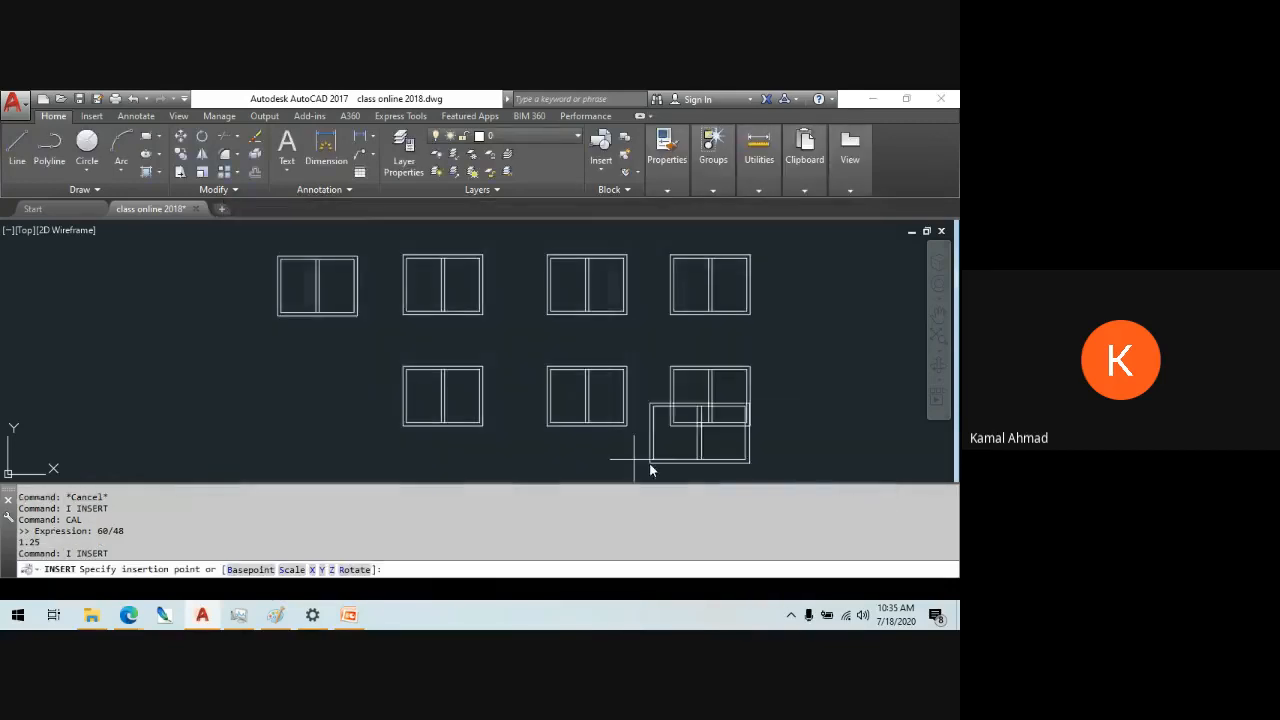
click(245, 418)
scroll(245, 418, up, 4)
text(d1)
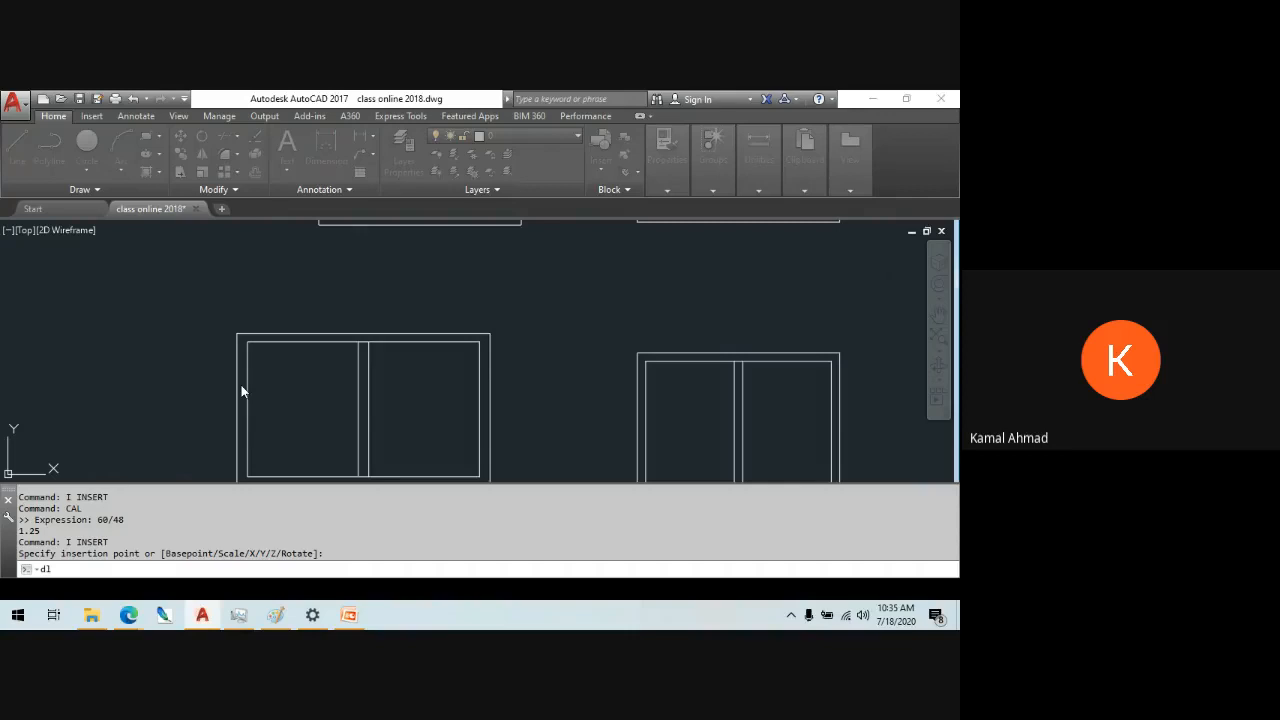
key(Return)
key(Escape)
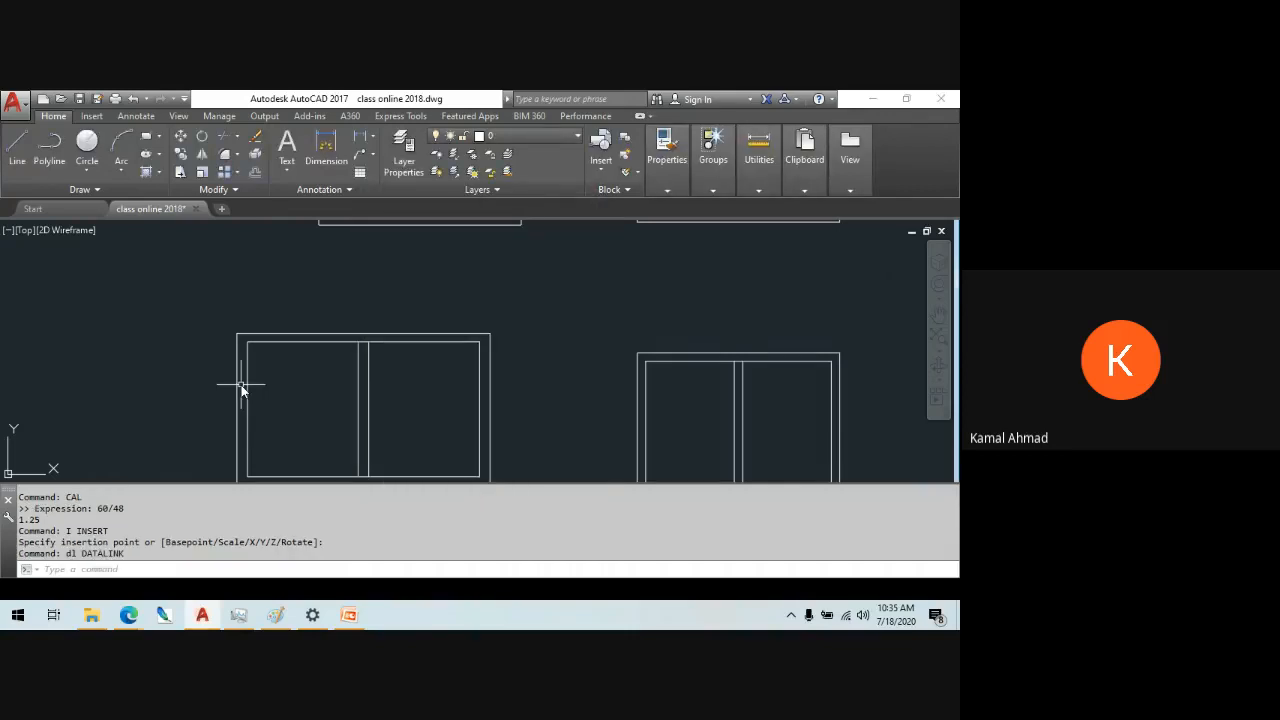
- Add a linear dimension for the new window's overall width, placed above its upper edge
text(dli)
key(Return)
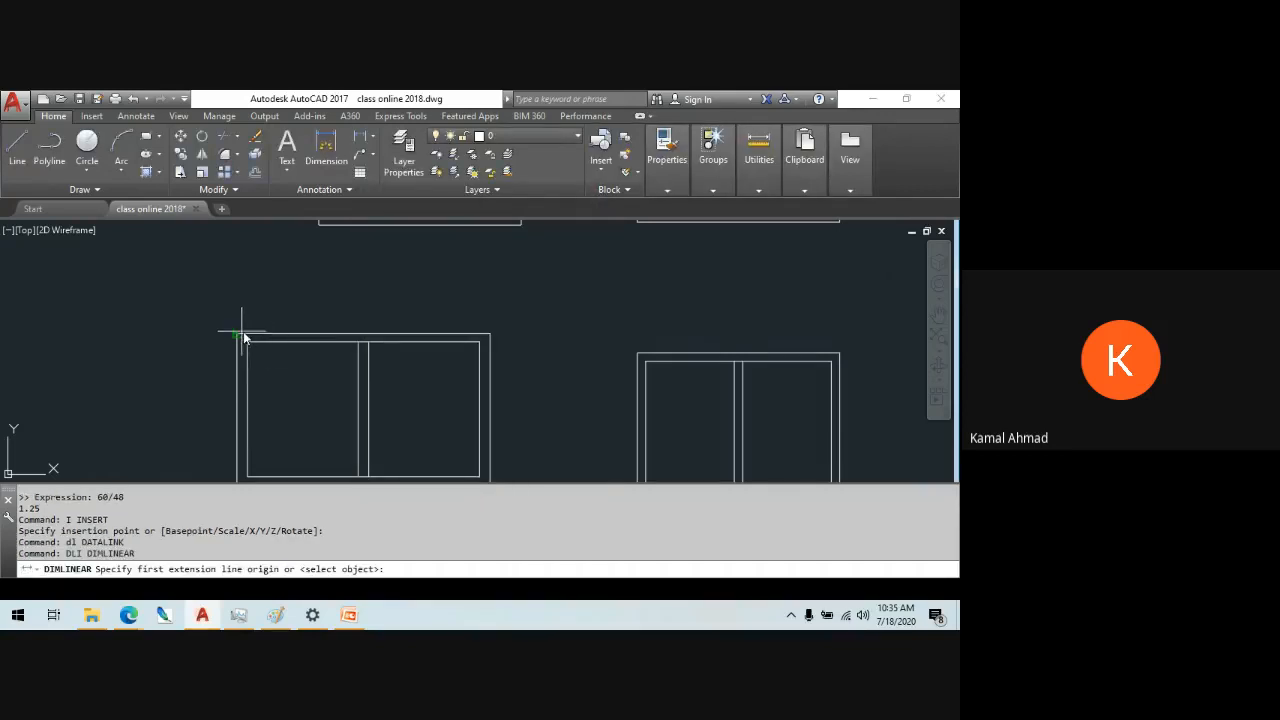
click(237, 333)
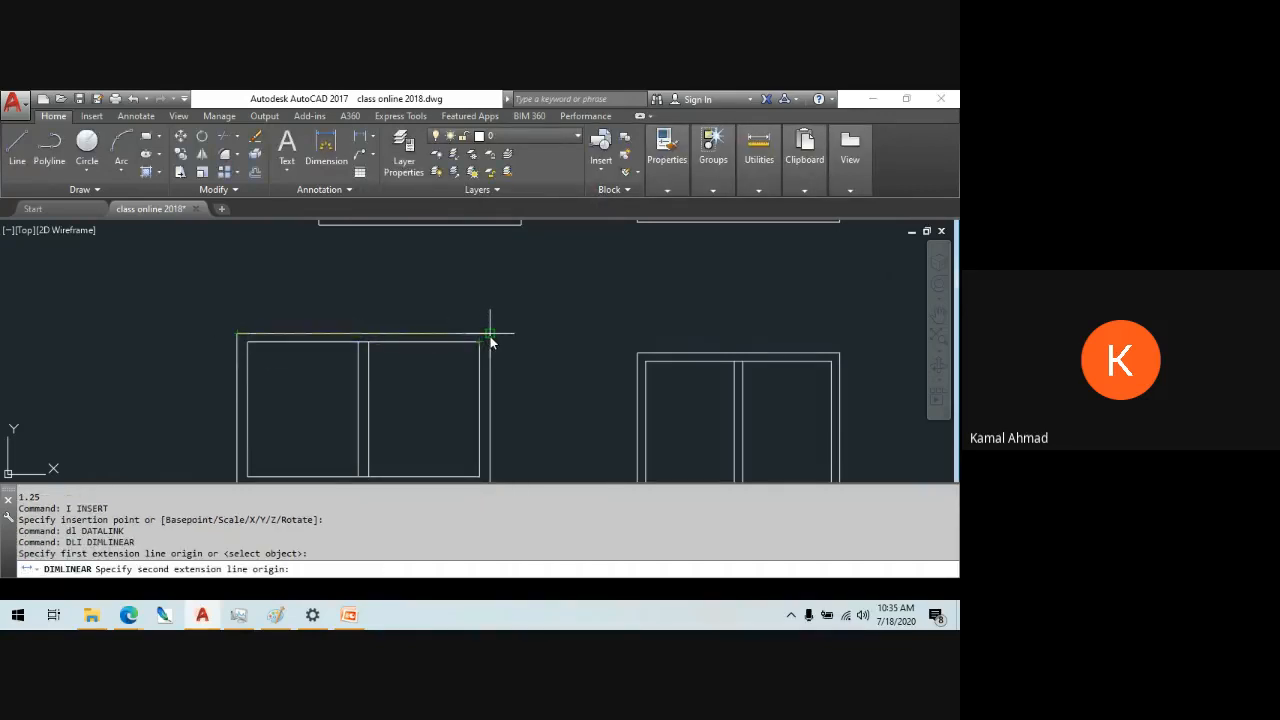
click(490, 333)
click(450, 287)
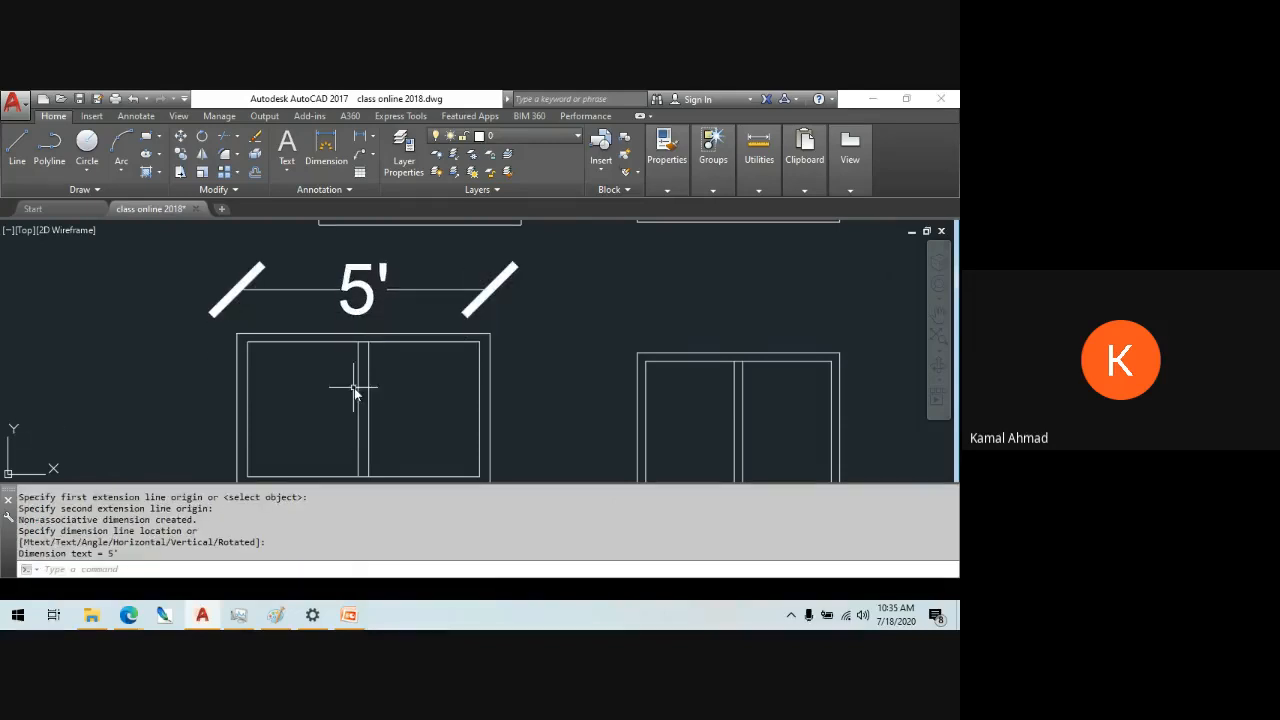
- Add a vertical linear dimension for the overall height of the window beside the newly inserted one
scroll(378, 363, down, 2)
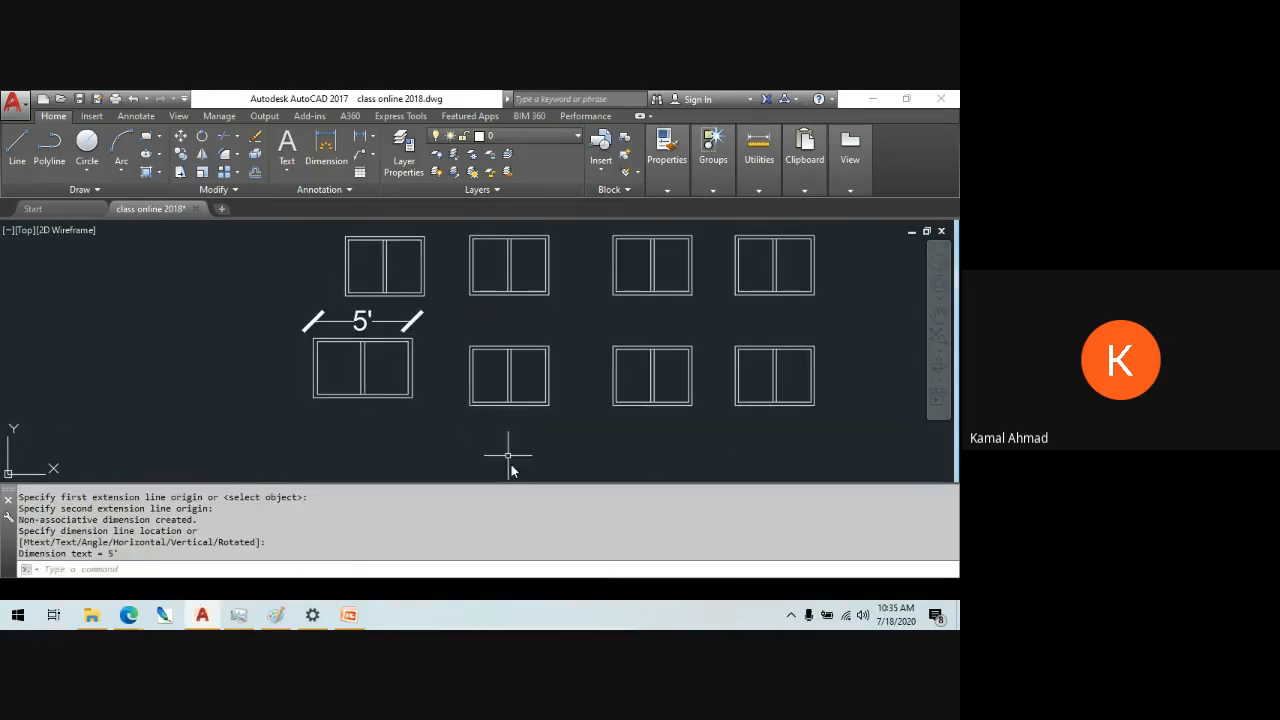
mouse_move(470, 418)
middle_down()
mouse_move(451, 374)
mouse_move(432, 452)
middle_up()
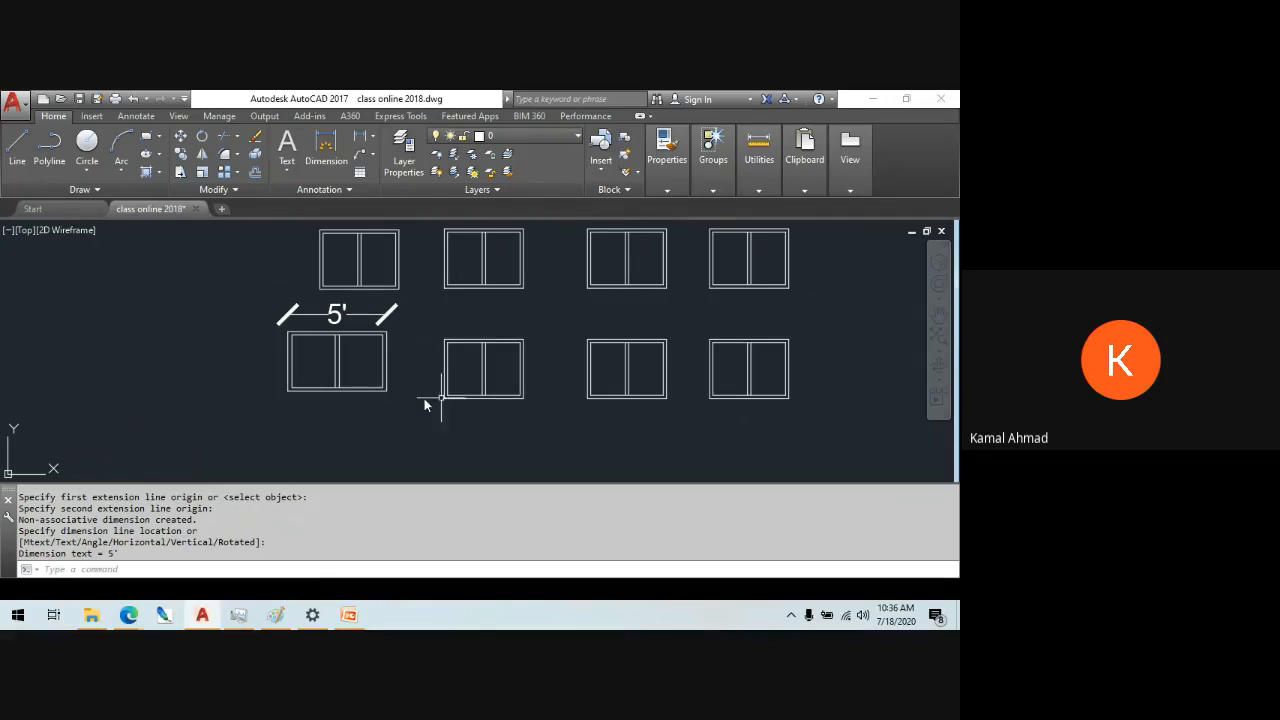
mouse_move(431, 403)
middle_down()
mouse_move(451, 428)
mouse_move(428, 334)
mouse_move(390, 349)
middle_up()
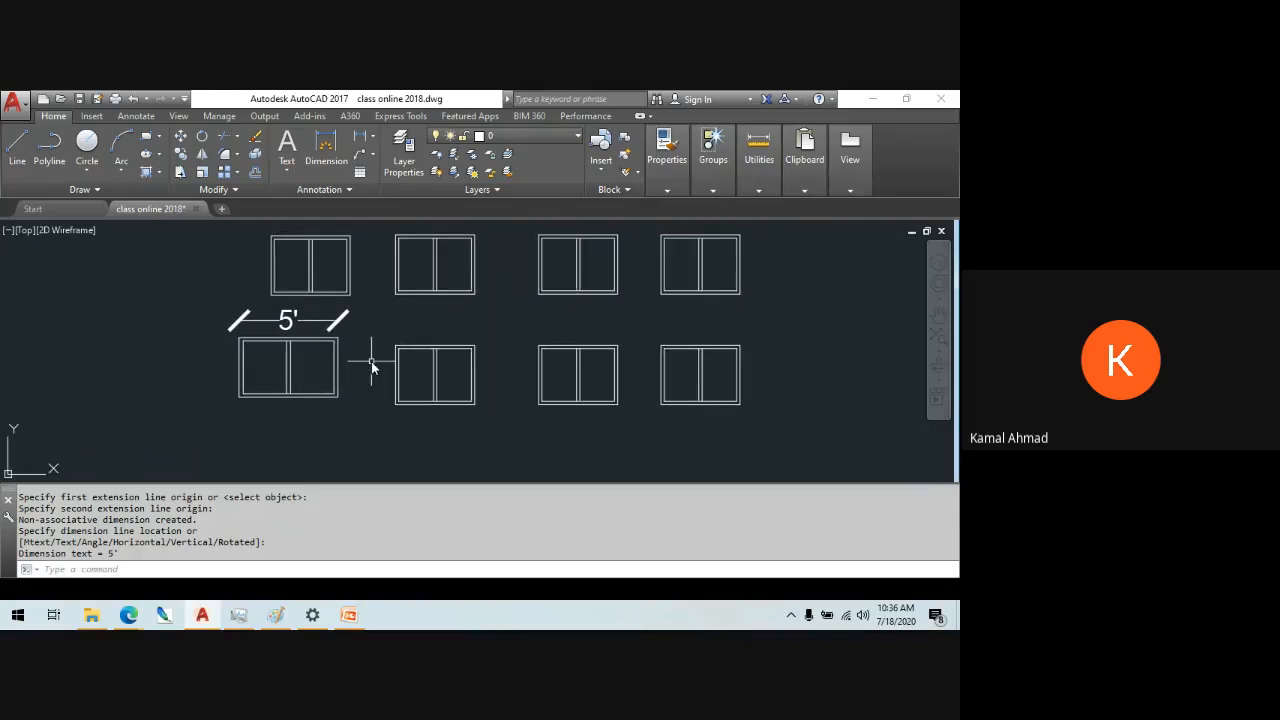
key(Escape)
key(Escape)
text(dli)
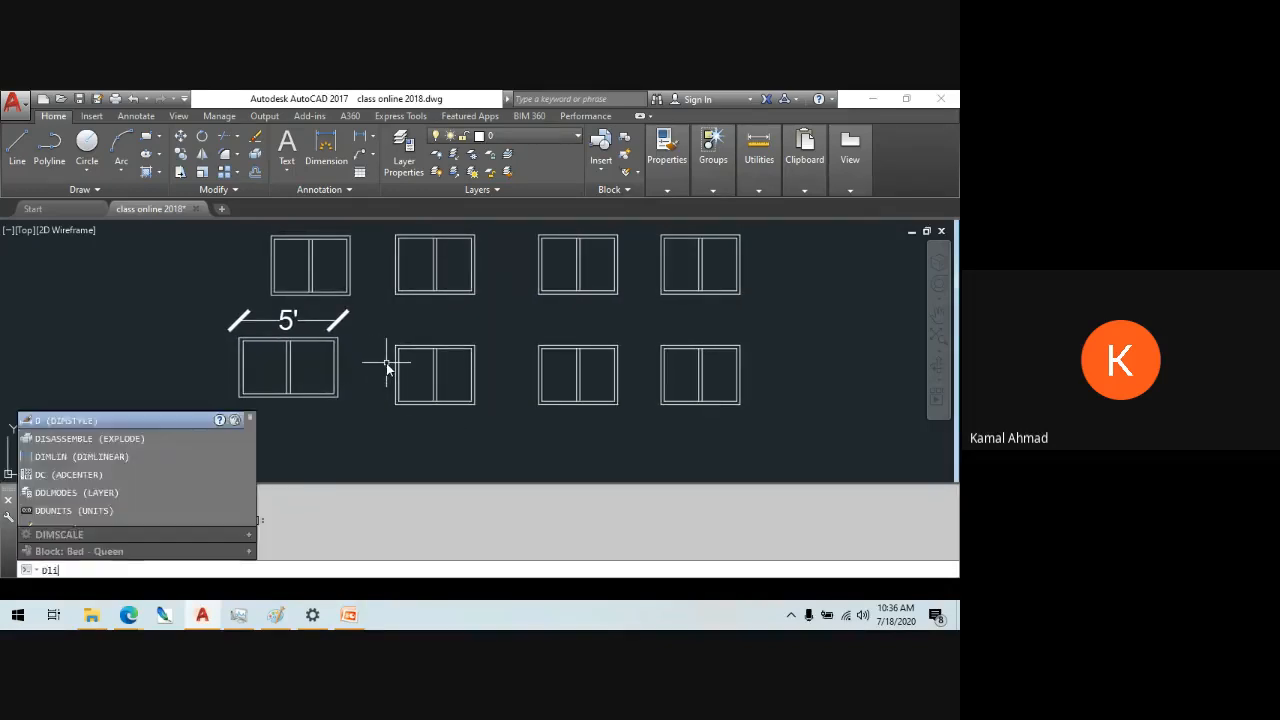
key(Return)
click(396, 346)
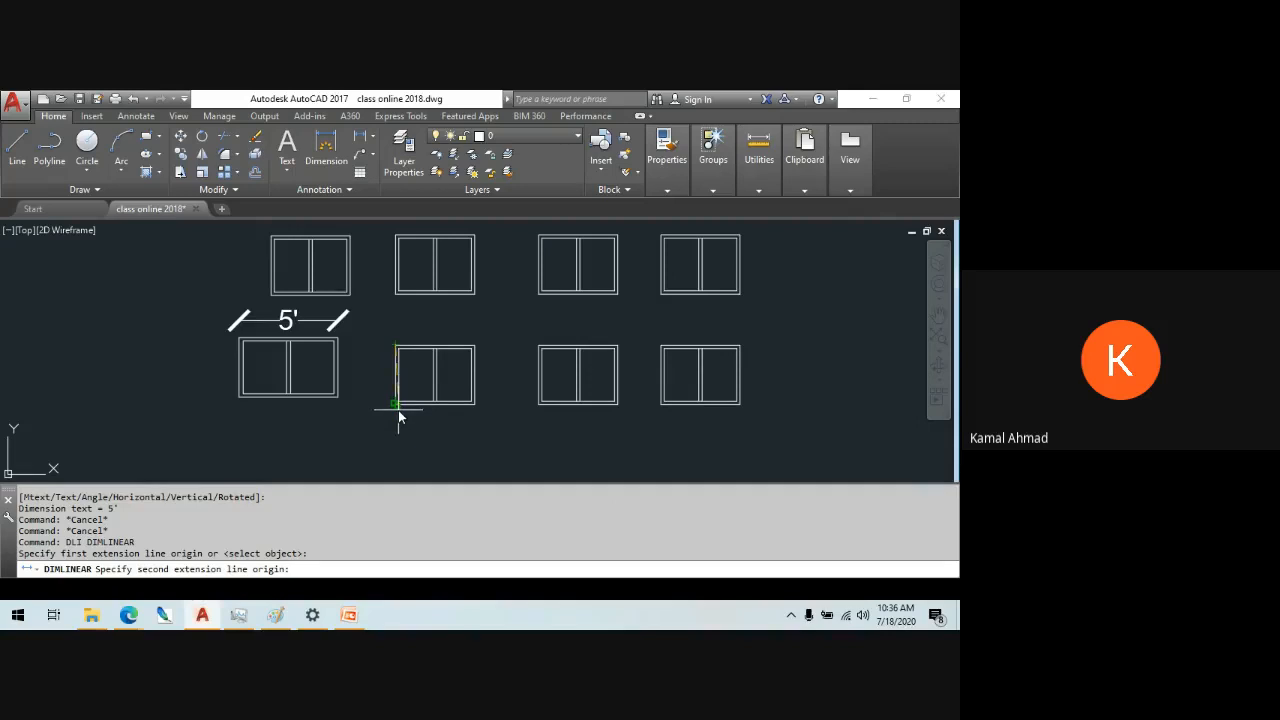
scroll(393, 410, up, 6)
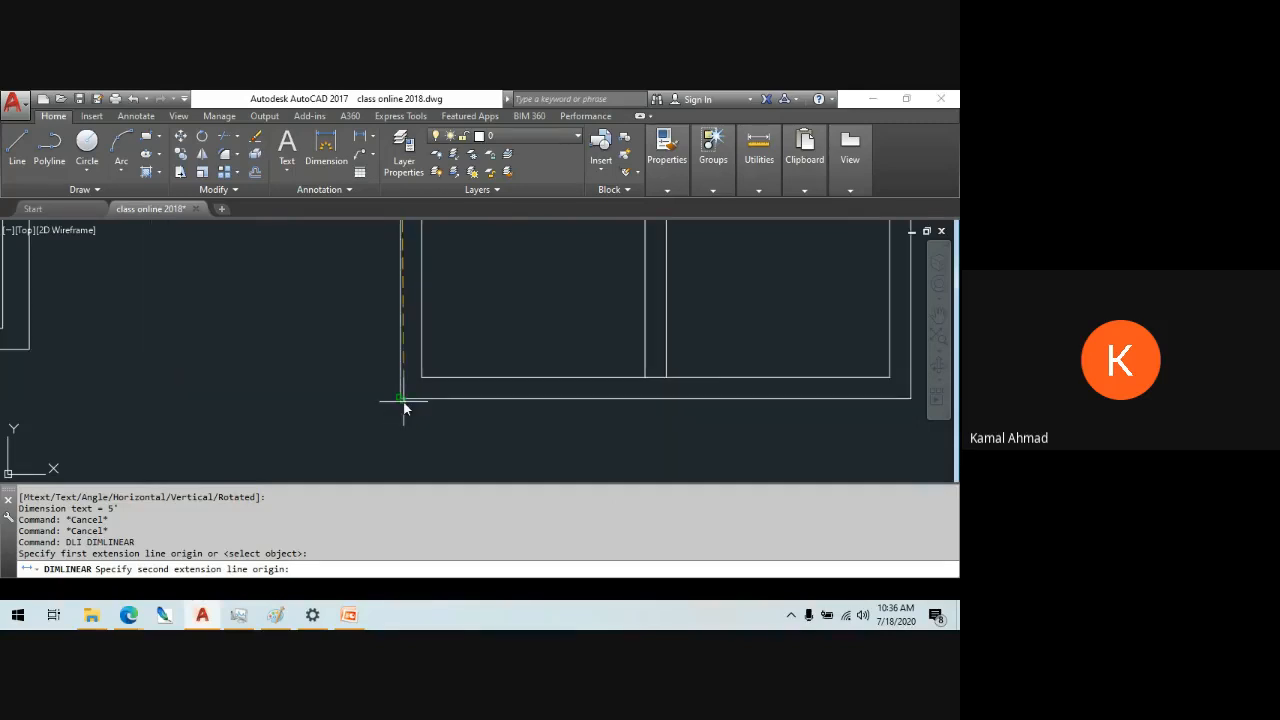
click(400, 402)
click(307, 364)
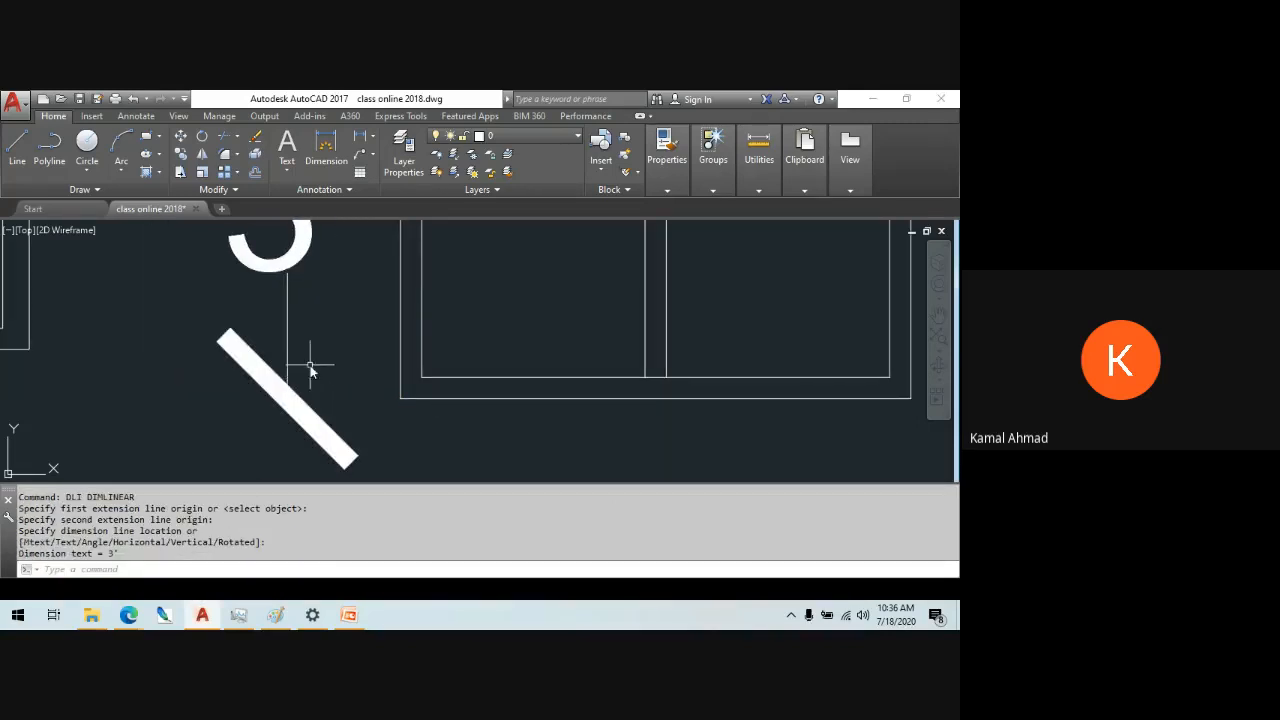
scroll(330, 375, down, 5)
scroll(398, 392, up, 4)
key(Escape)
key(Escape)
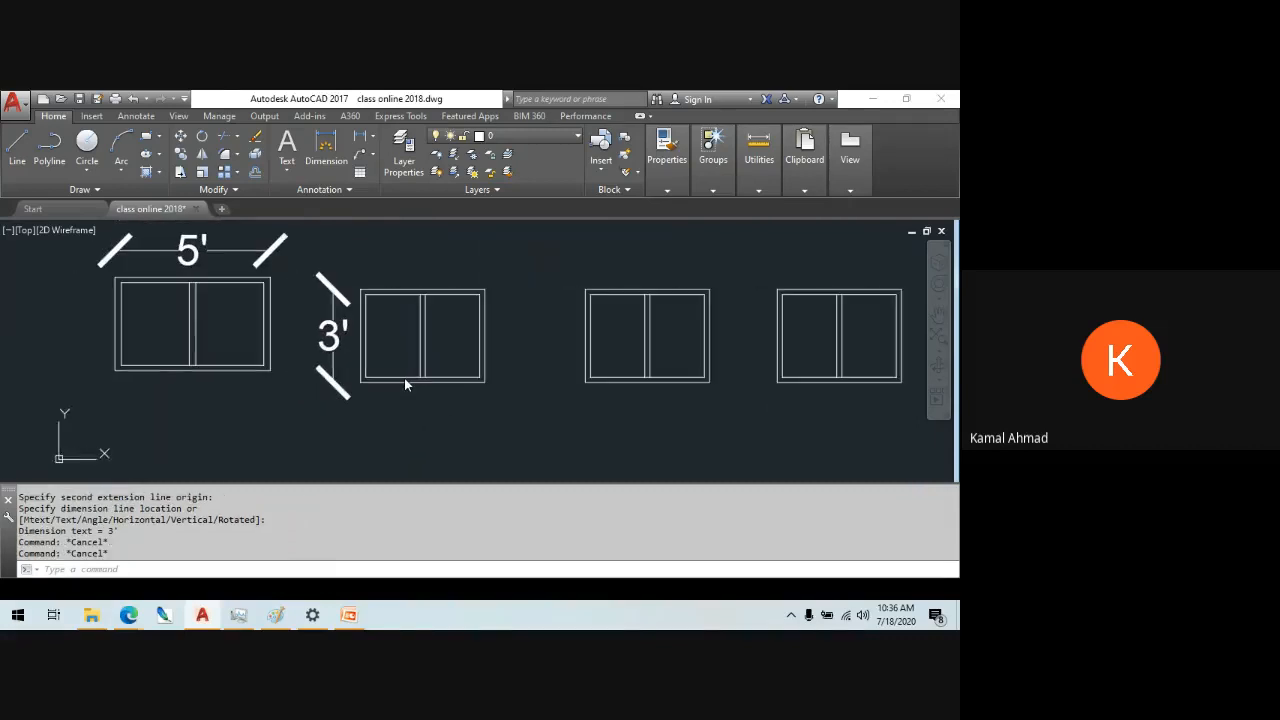
key(Escape)
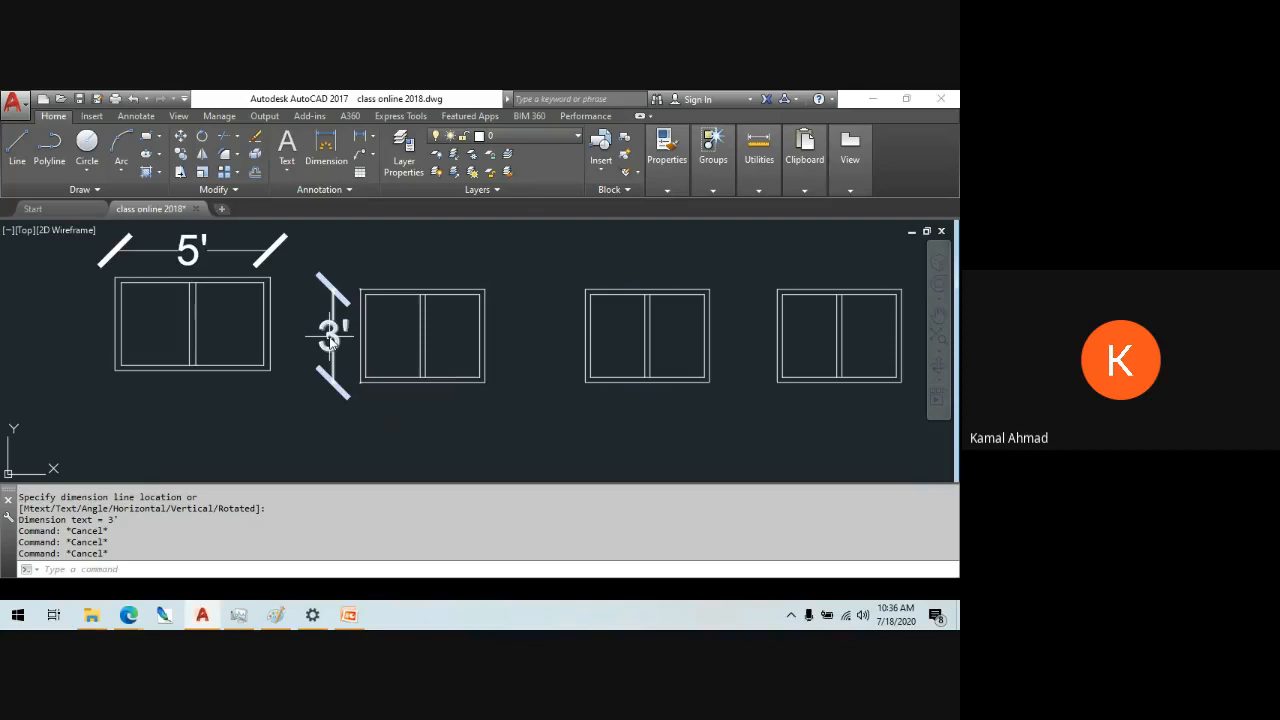
- Calculate the height scale factor 24/36 with the CAL command
click(262, 570)
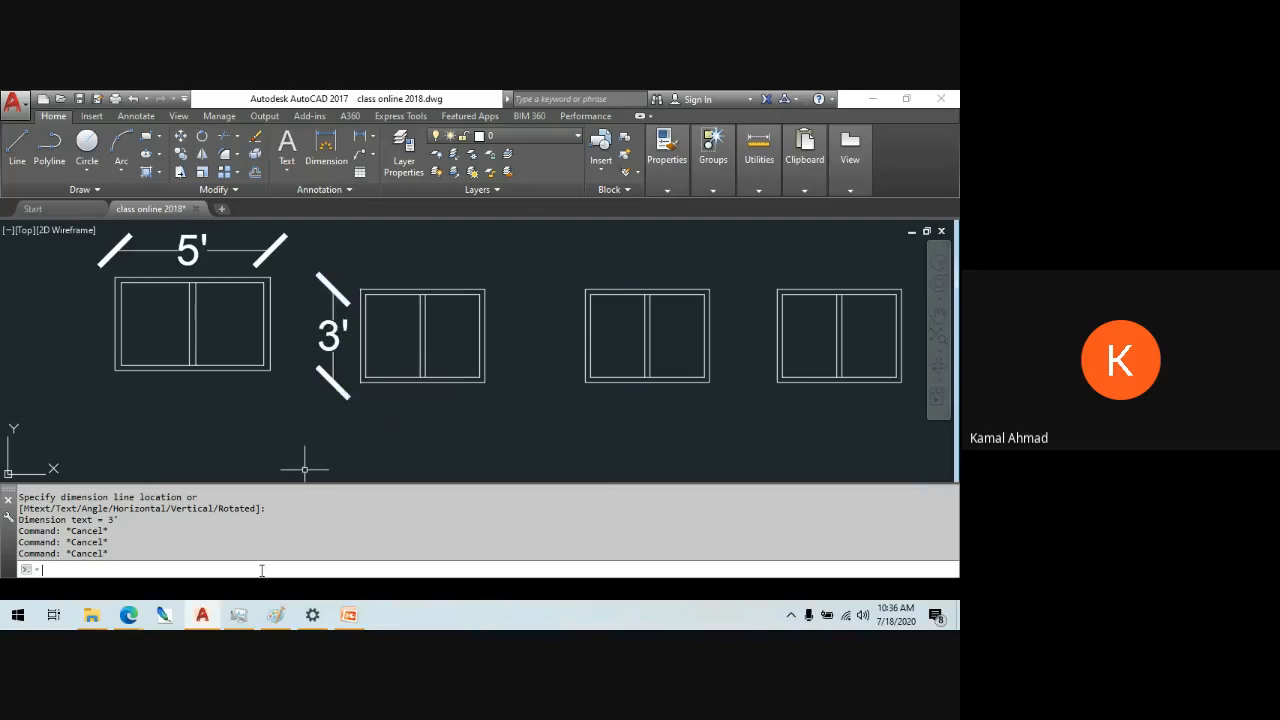
text(cal)
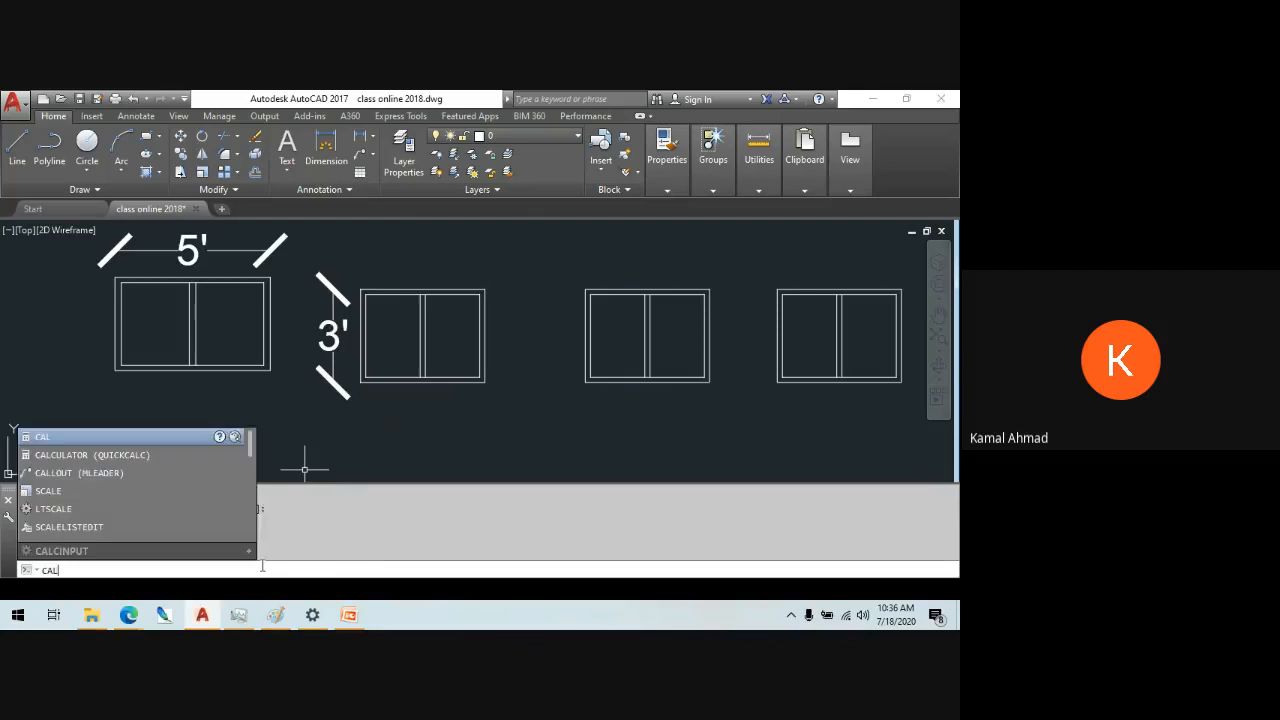
key(Return)
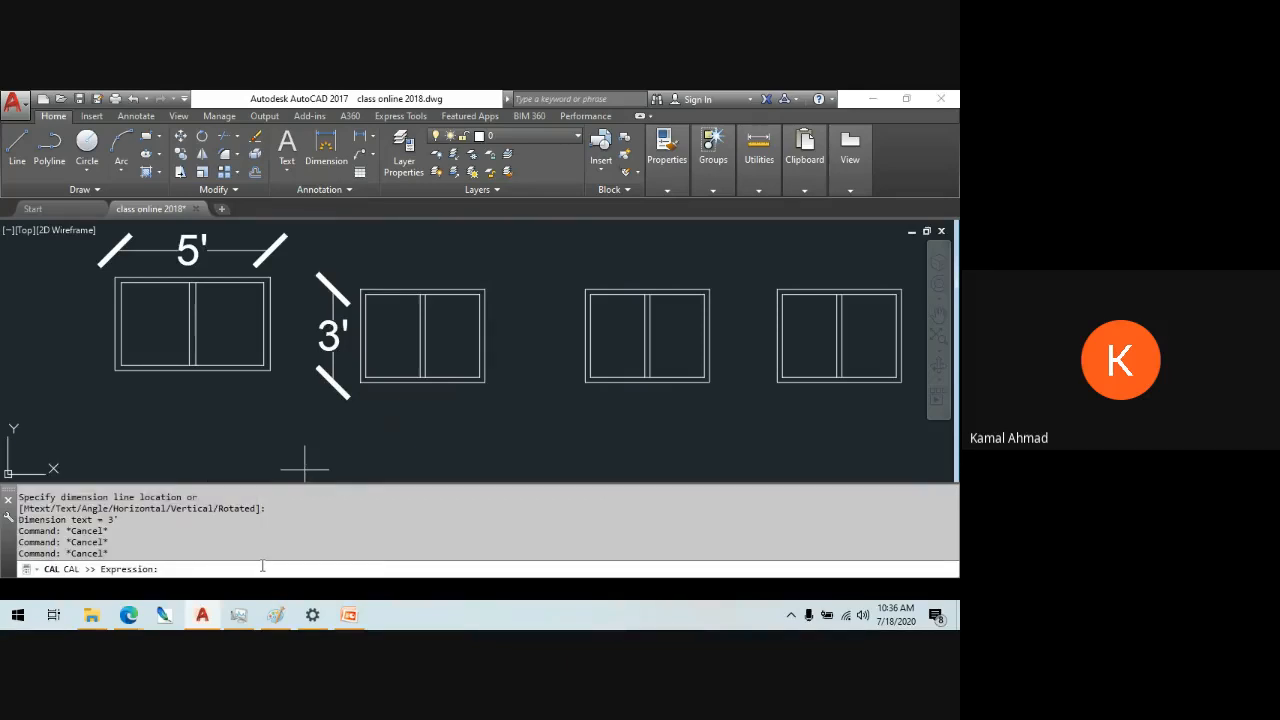
text(24/)
text(36)
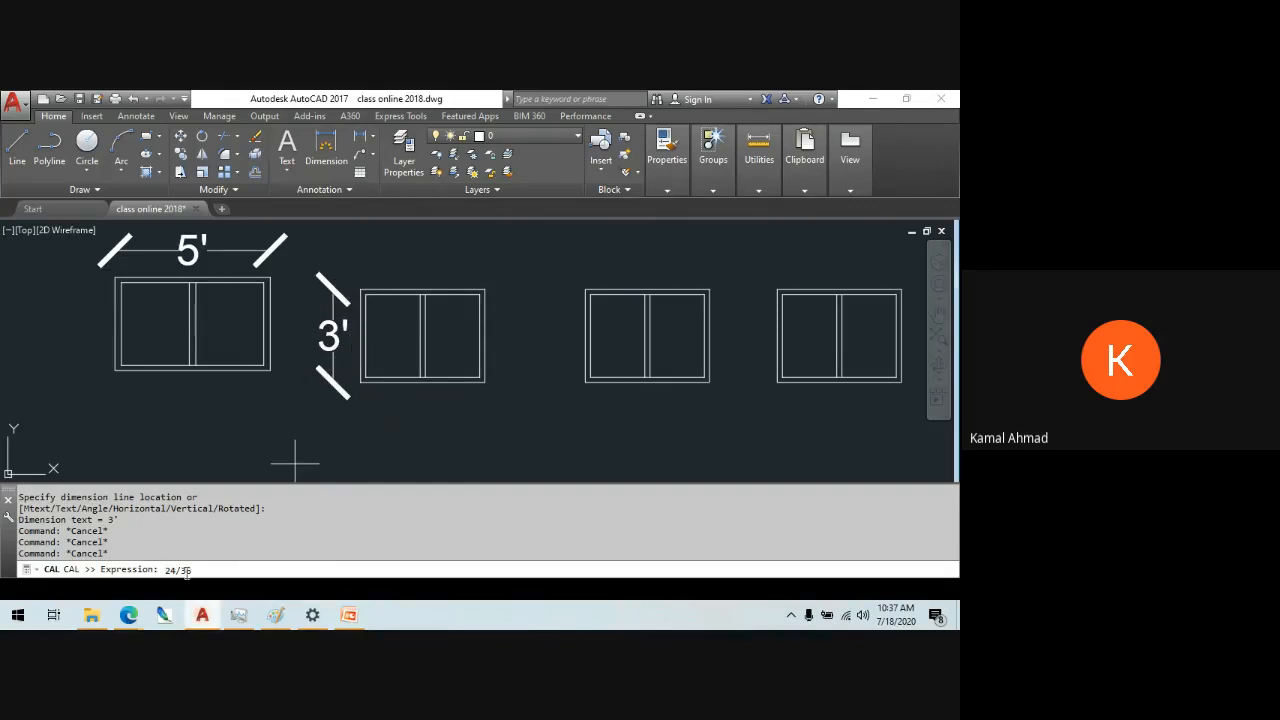
key(Return)
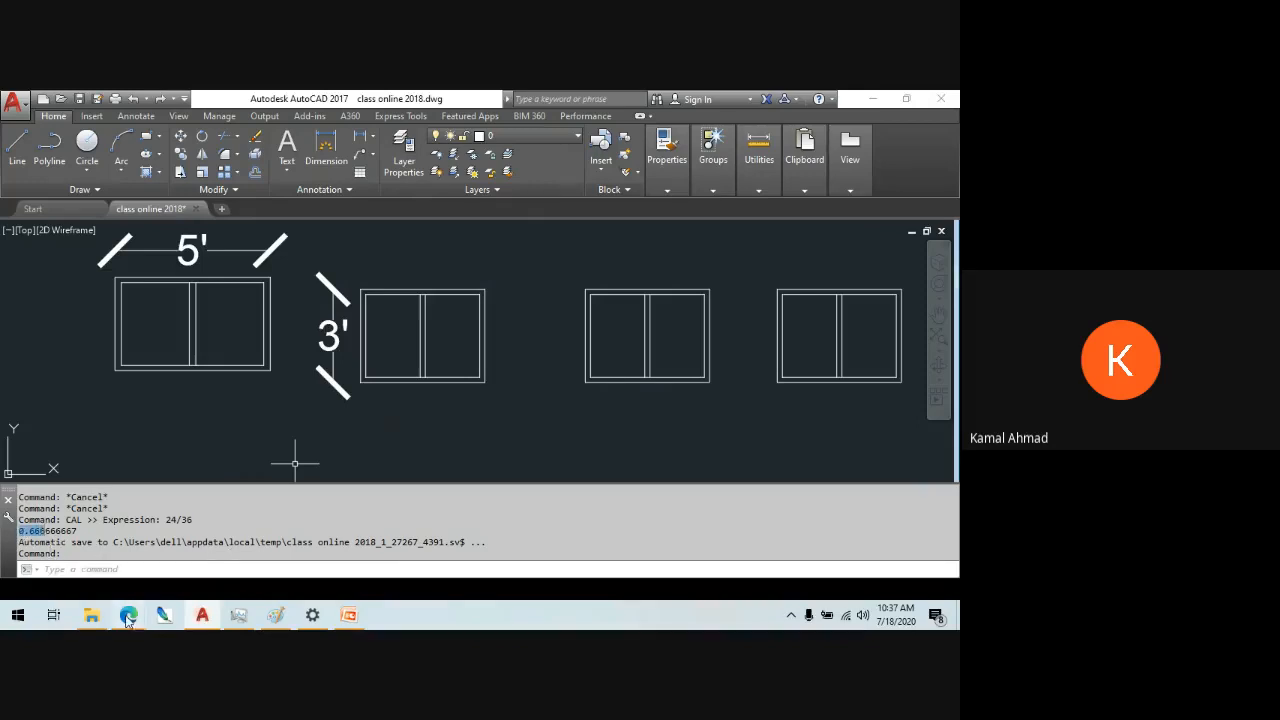
- Insert the win1 block with a Y scale of 0.666 in the empty space below the window beside the 3' dimension
click(376, 407)
click(312, 421)
text(I)
key(Return)
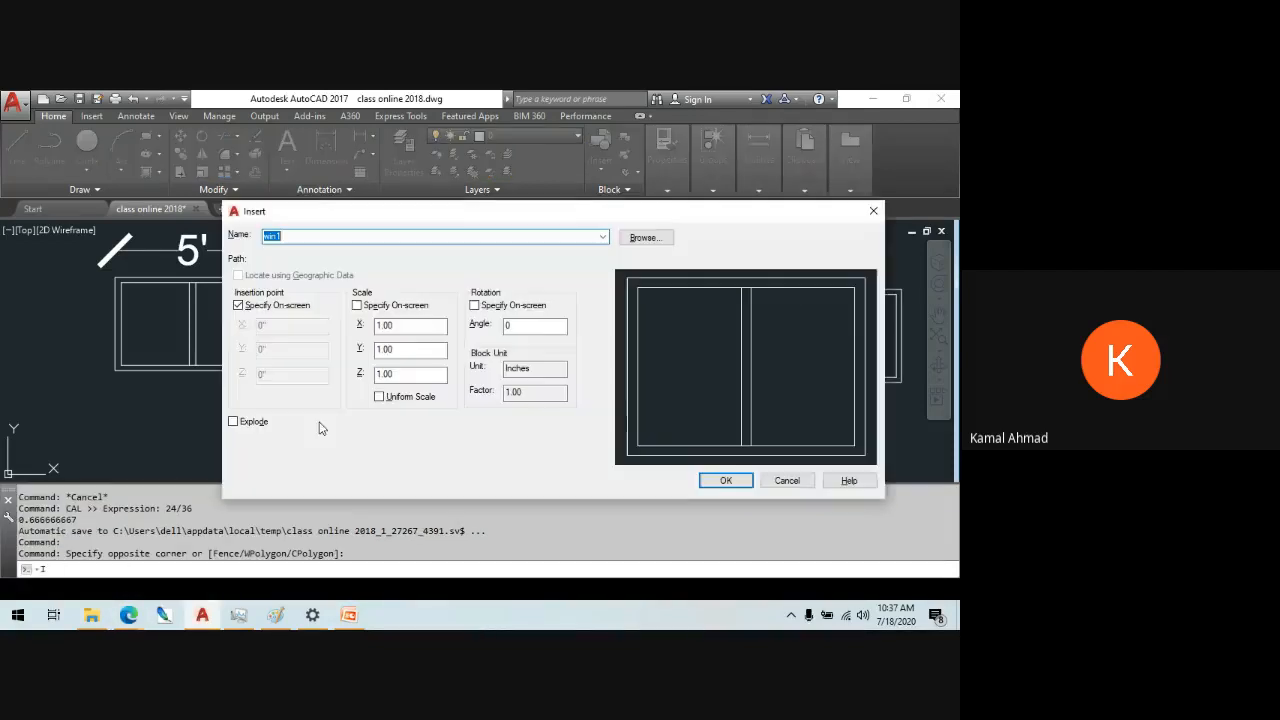
double_click(405, 348)
text(0.666)
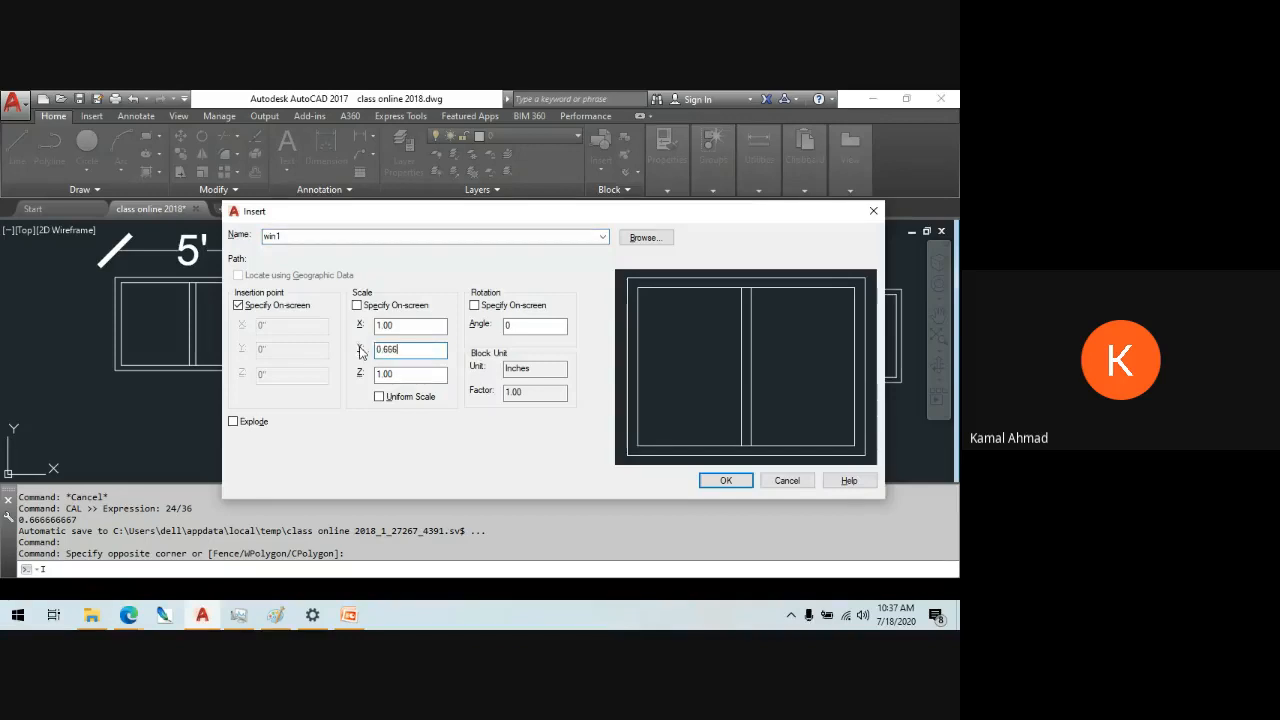
click(712, 481)
scroll(389, 449, down, 3)
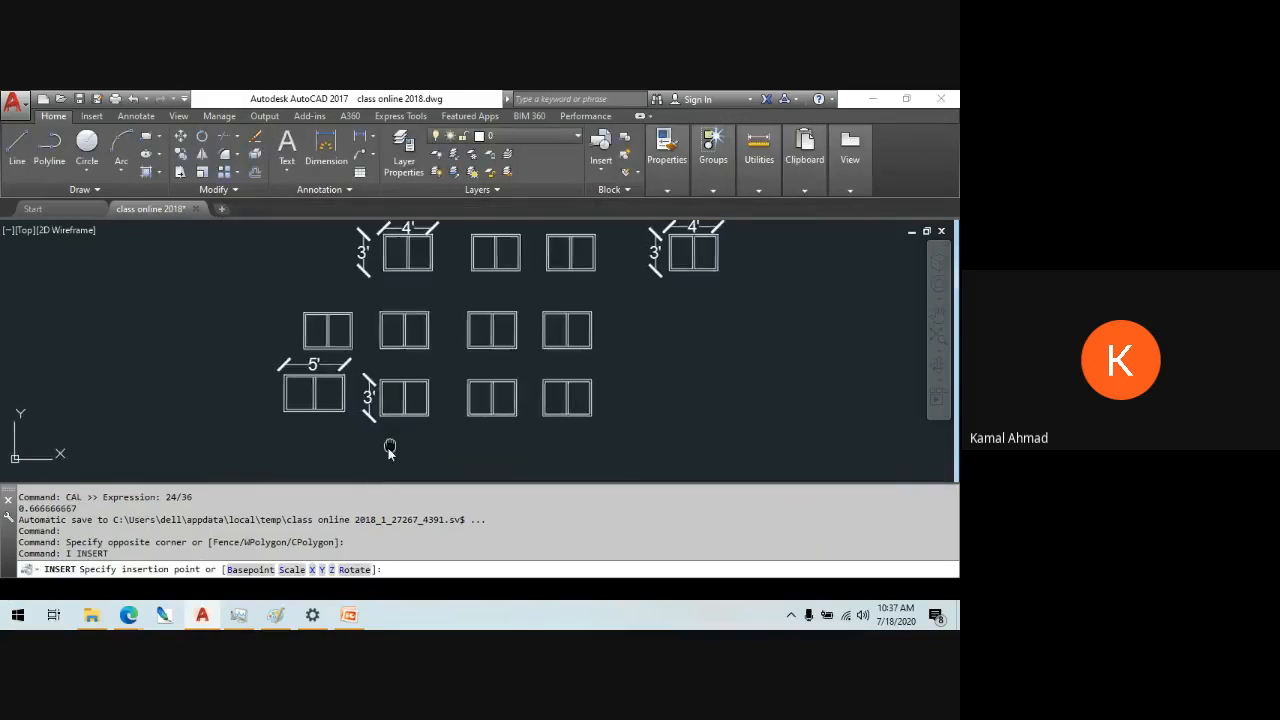
scroll(417, 405, up, 2)
scroll(417, 405, up, 2)
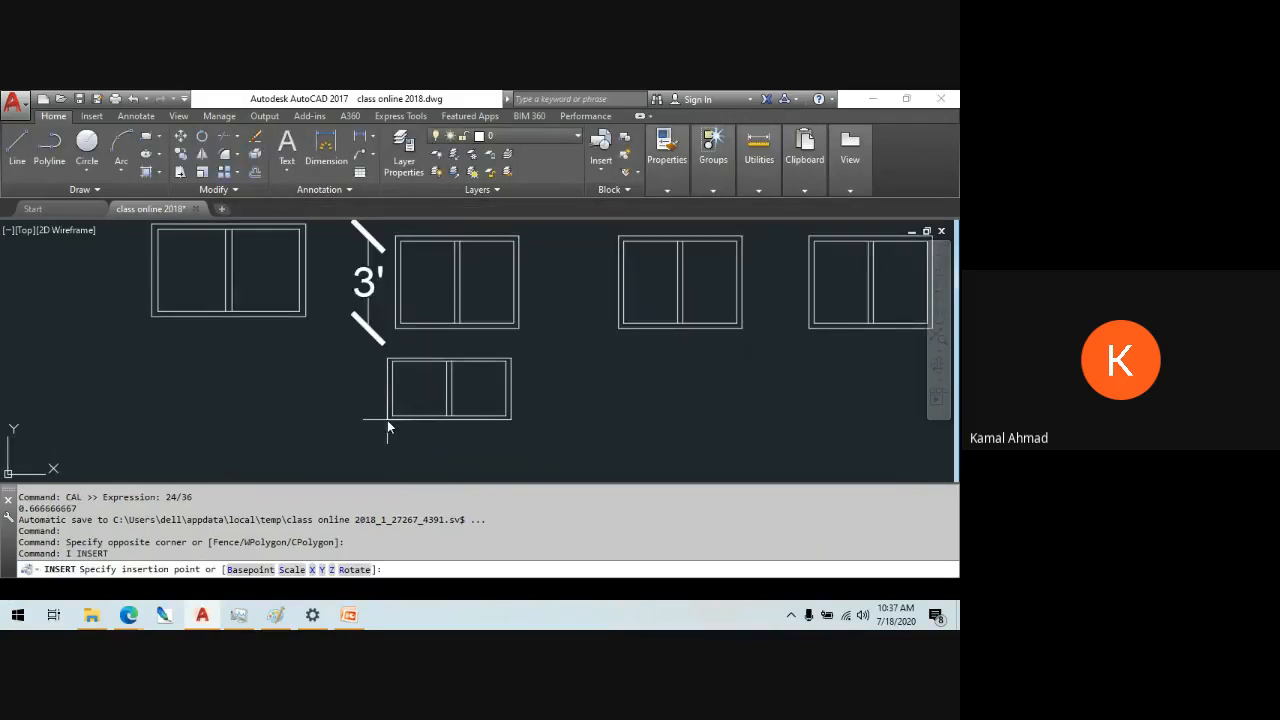
click(387, 420)
- Insert another win1 block with an X scale of 1.25 and a Y scale of 0.666 below the 5' wide window
text(i)
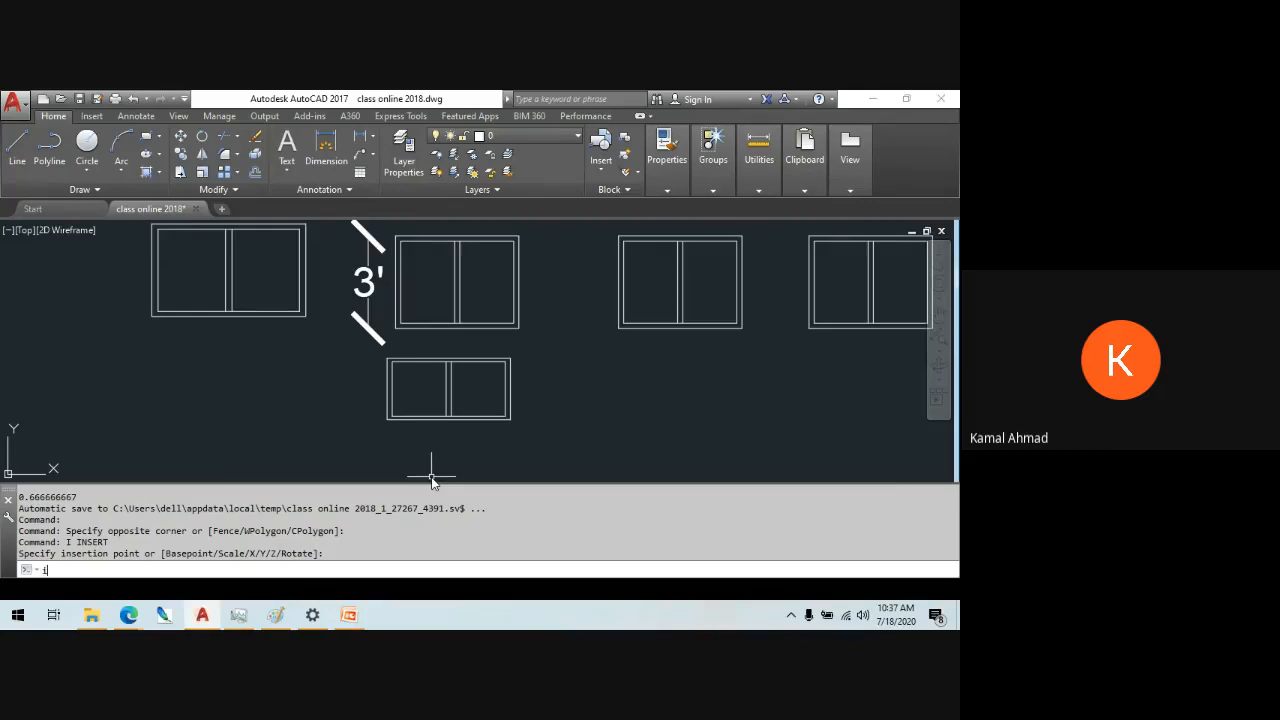
key(Return)
double_click(410, 325)
text(1)
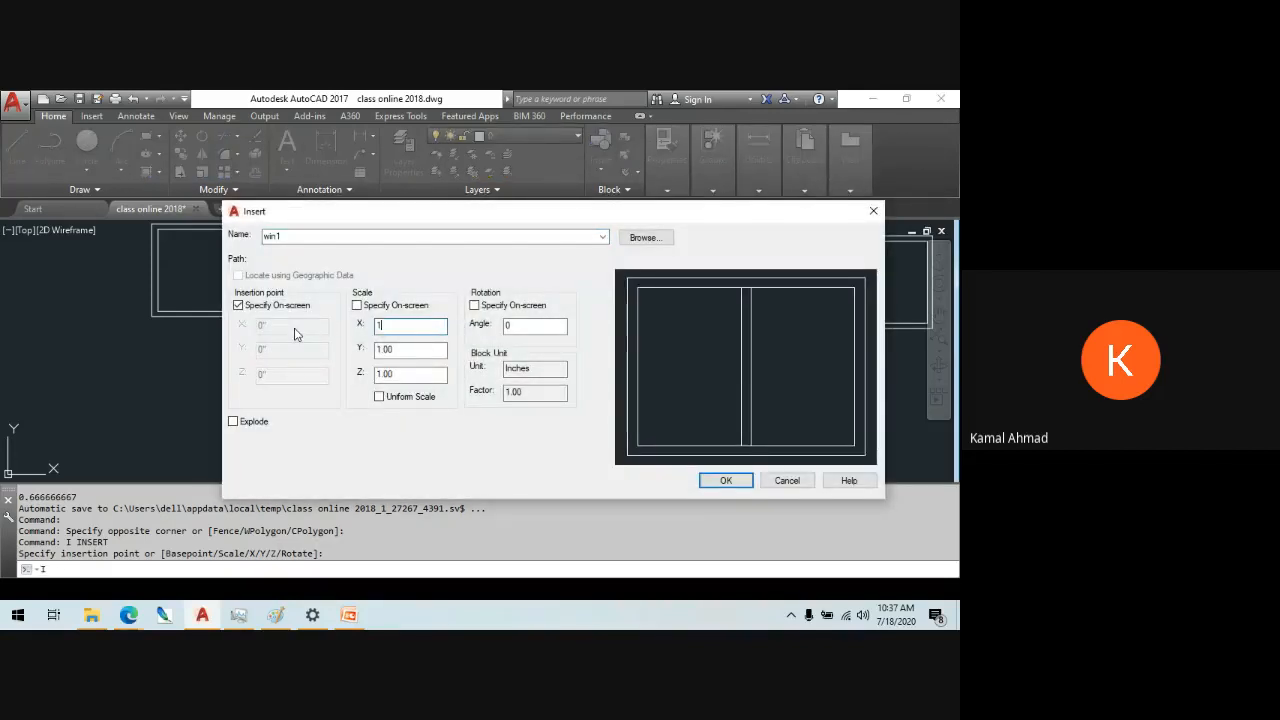
text(.25)
key(Tab)
text(0.666)
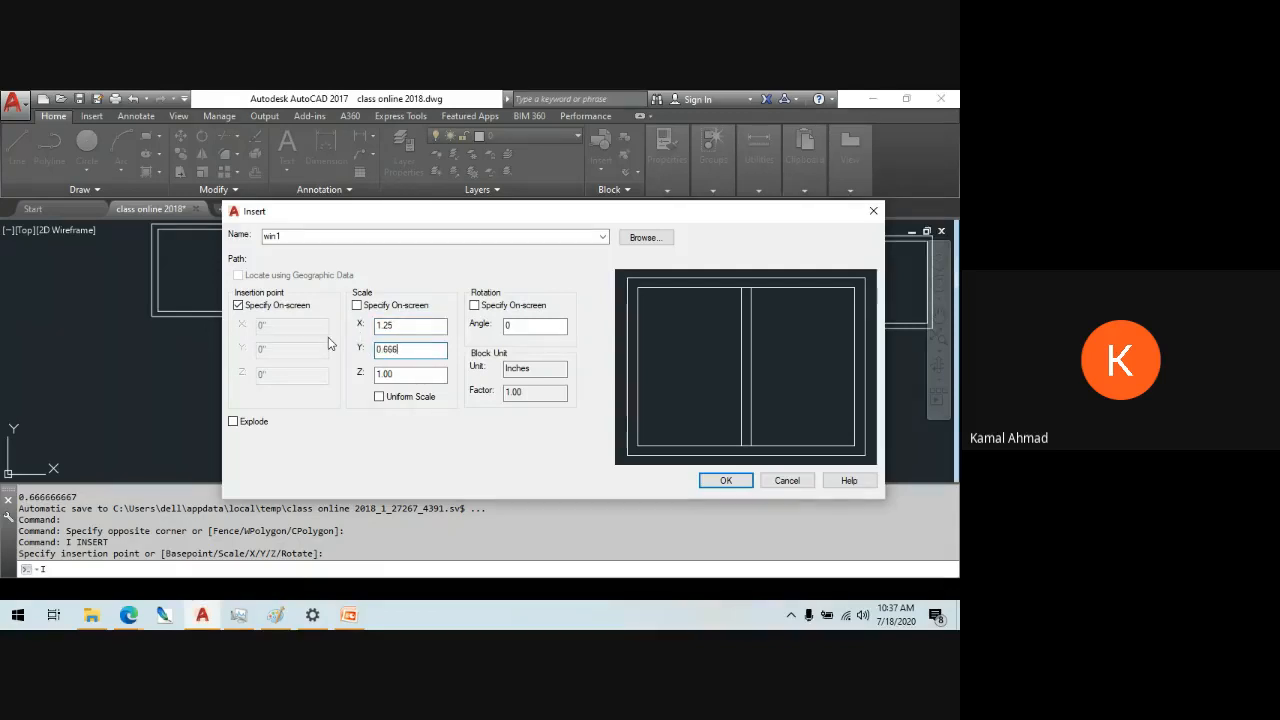
click(724, 481)
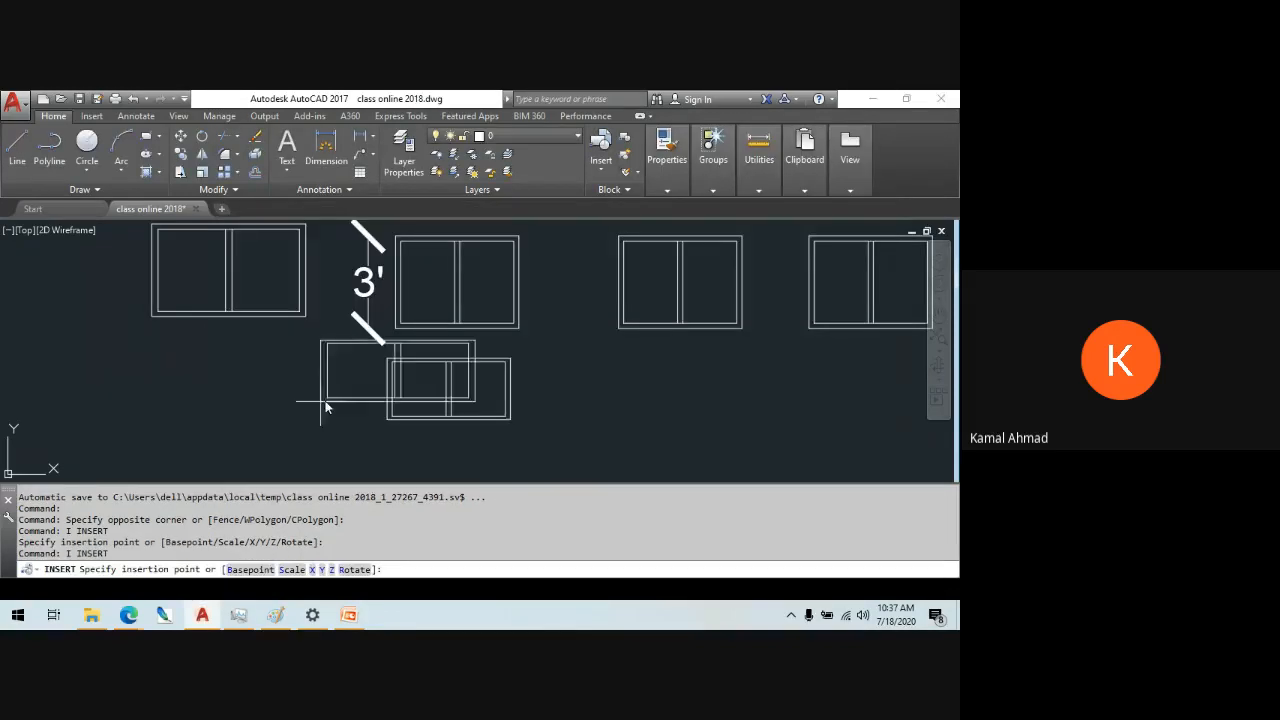
middle_drag(287, 411, 508, 402)
click(360, 397)
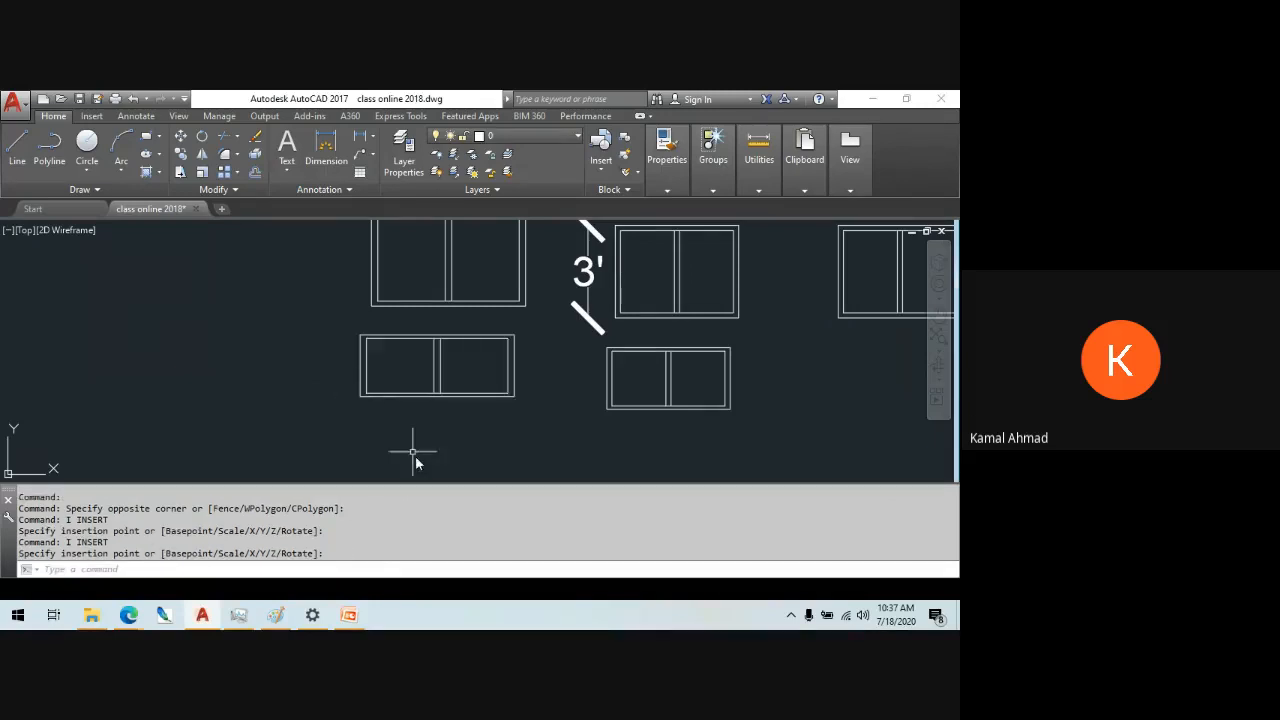
- Add a linear dimension for the overall width of the window scaled in both directions, placed above its upper edge
text(dli)
key(Return)
scroll(386, 430, up, 3)
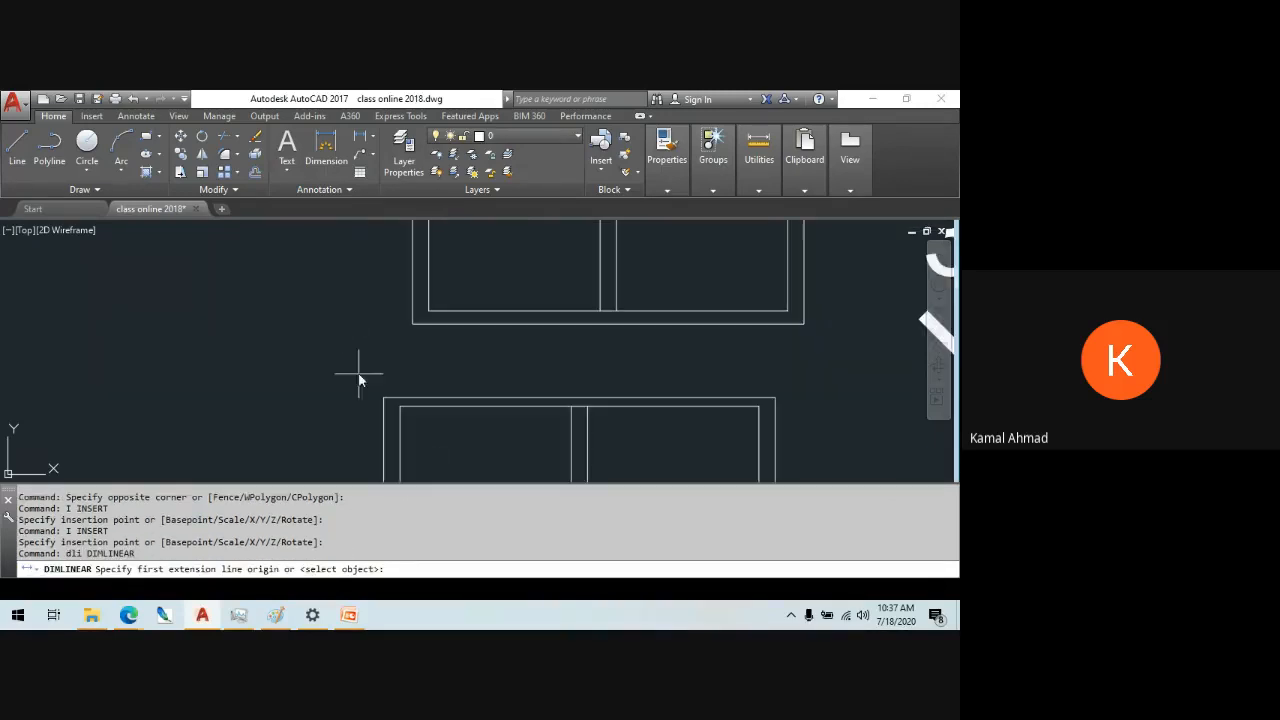
click(384, 398)
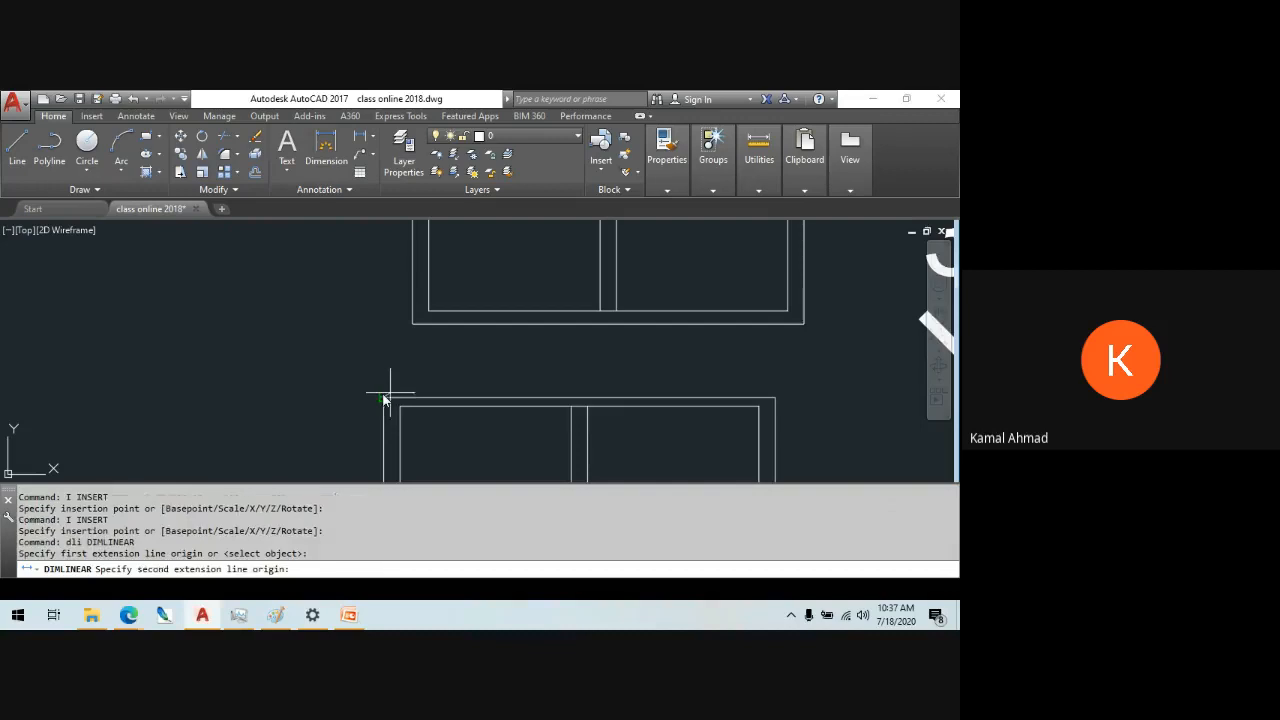
click(775, 398)
click(720, 372)
scroll(557, 337, down, 3)
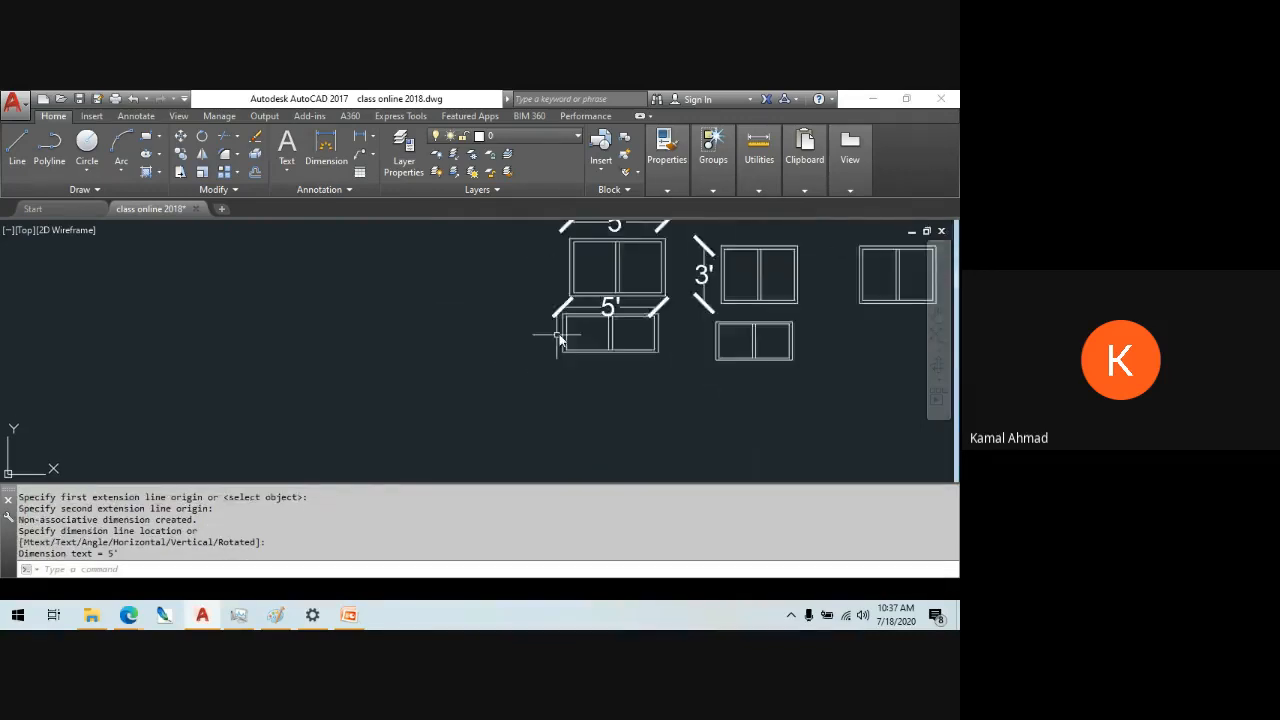
- Add a vertical linear dimension for the same window's overall height, placed beyond its left edge
scroll(566, 322, up, 1)
key(Return)
click(566, 360)
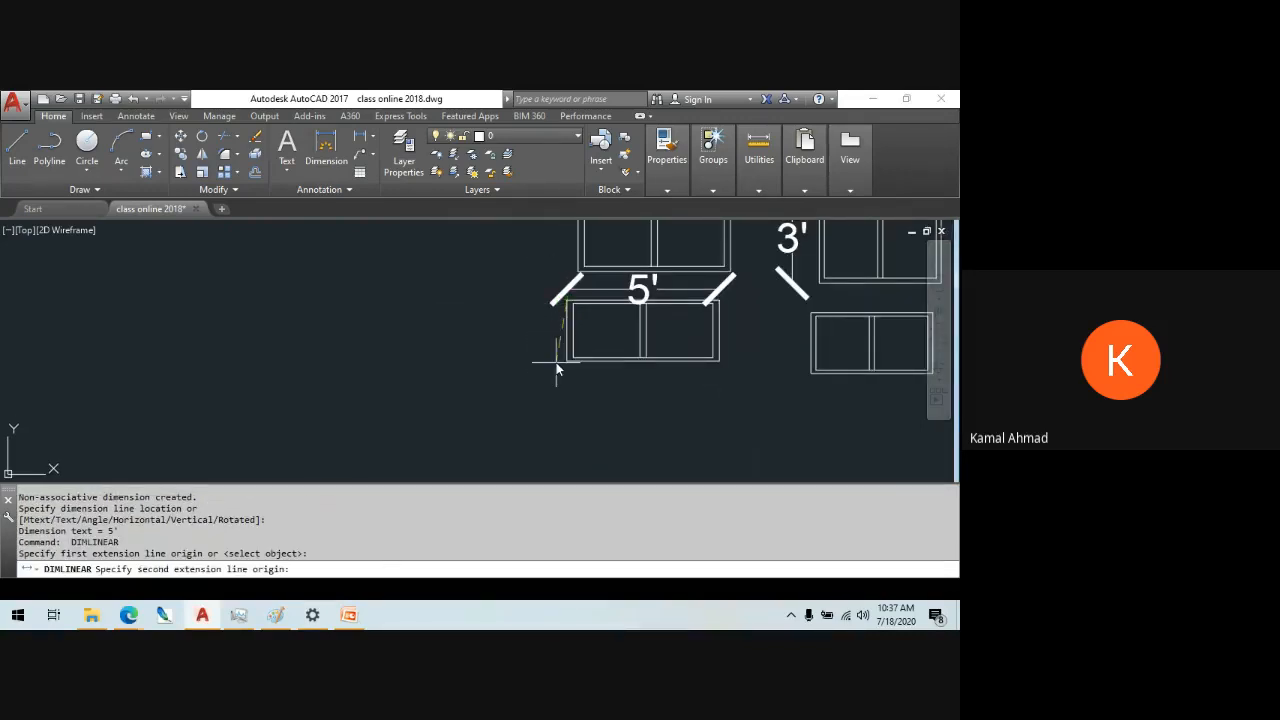
click(567, 302)
click(490, 366)
middle_drag(585, 371, 340, 395)
- Try to stretch the right end of the neighbouring reduced-height window block horizontally outwards
key(Escape)
key(Escape)
text(s)
key(Return)
click(711, 423)
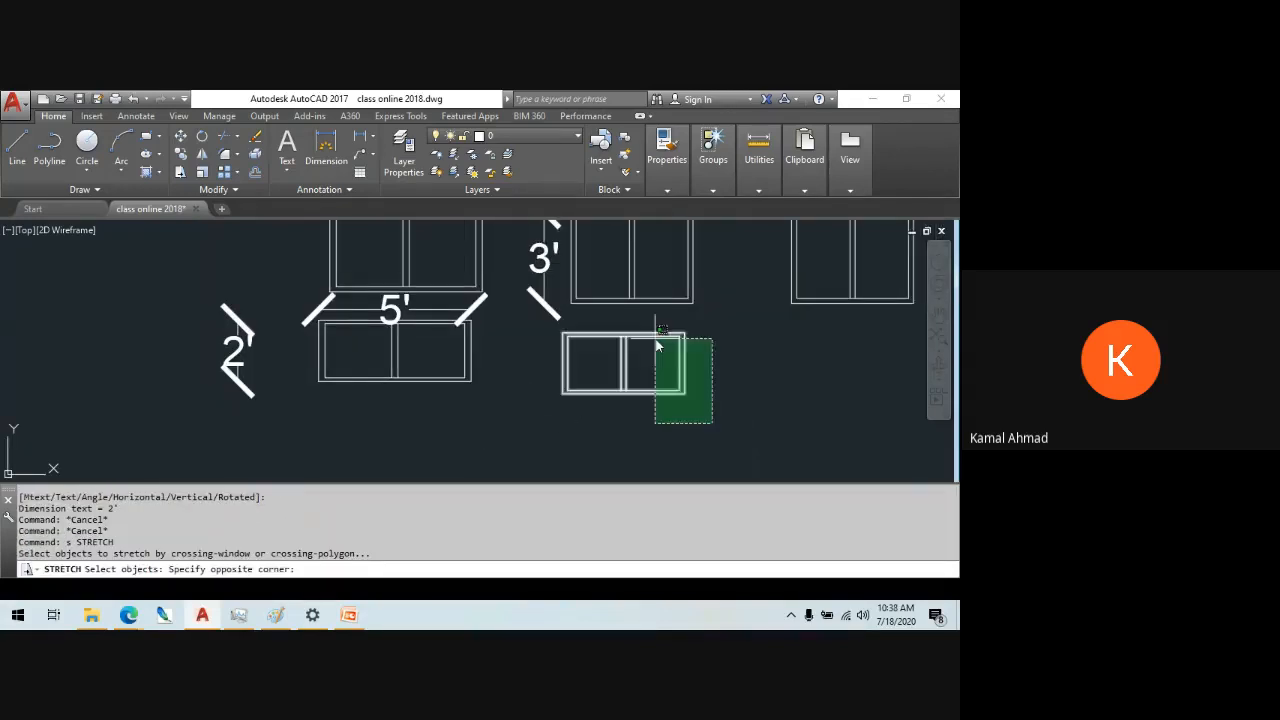
click(664, 338)
click(686, 334)
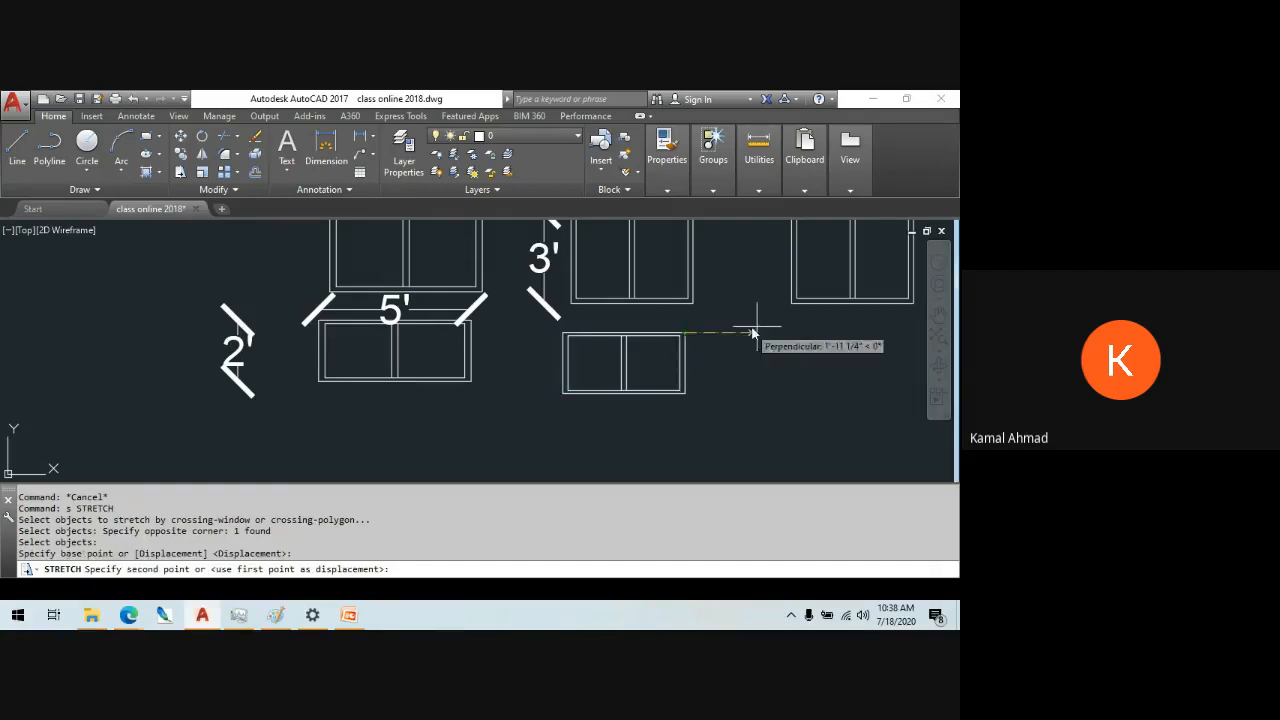
click(790, 336)
key(Escape)
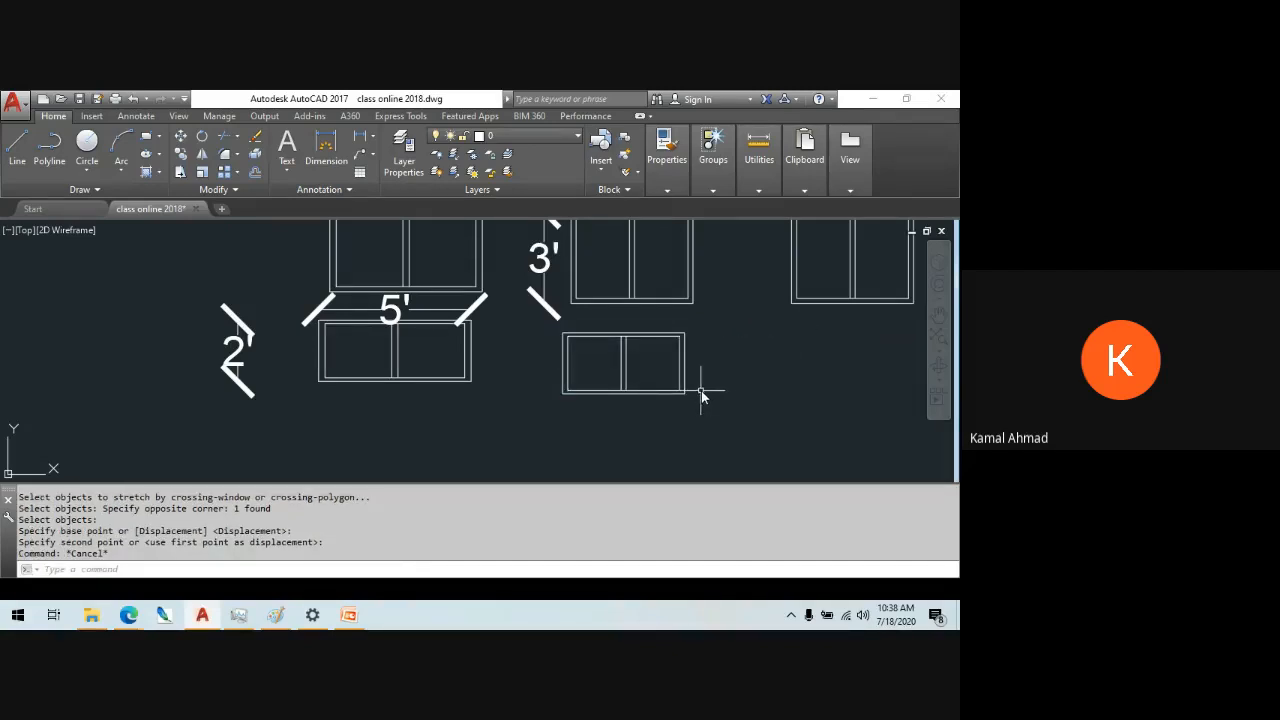
- Examine the rows of inserted window blocks and compare the scaled windows with the original-size ones
middle_drag(345, 394, 320, 399)
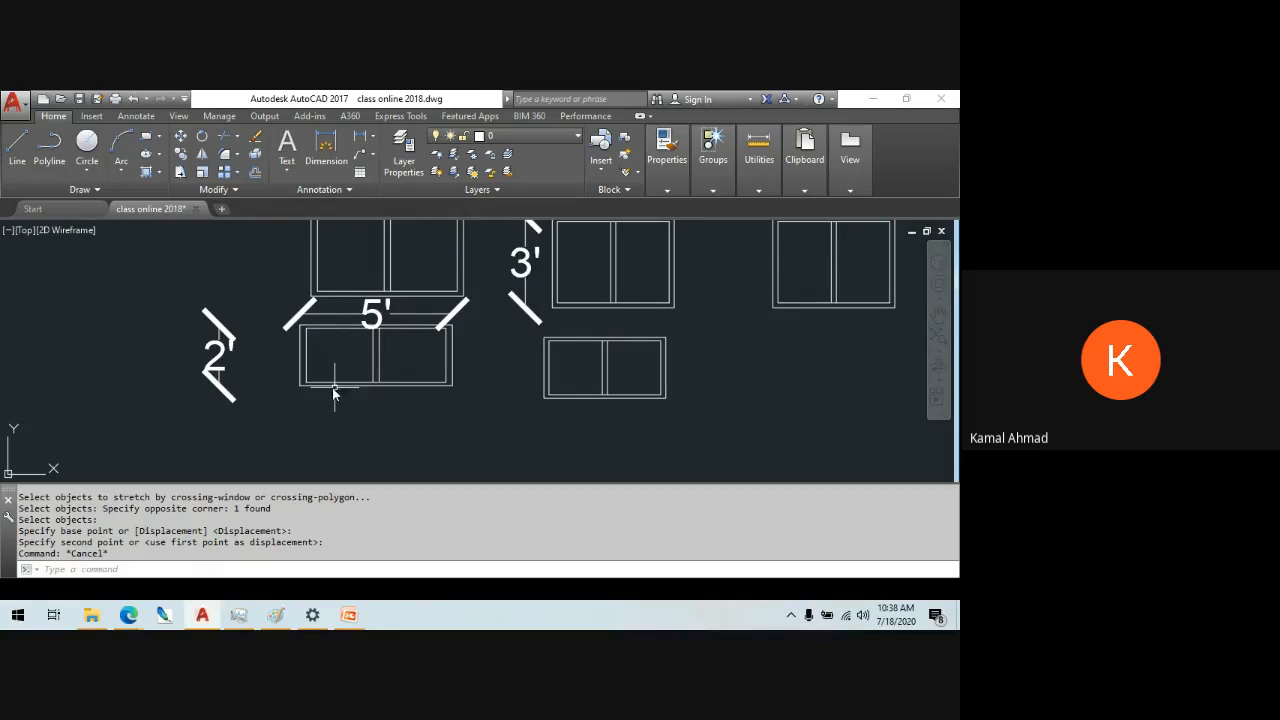
scroll(375, 368, down, 4)
middle_drag(375, 368, 314, 379)
middle_drag(507, 407, 456, 421)
scroll(311, 297, up, 2)
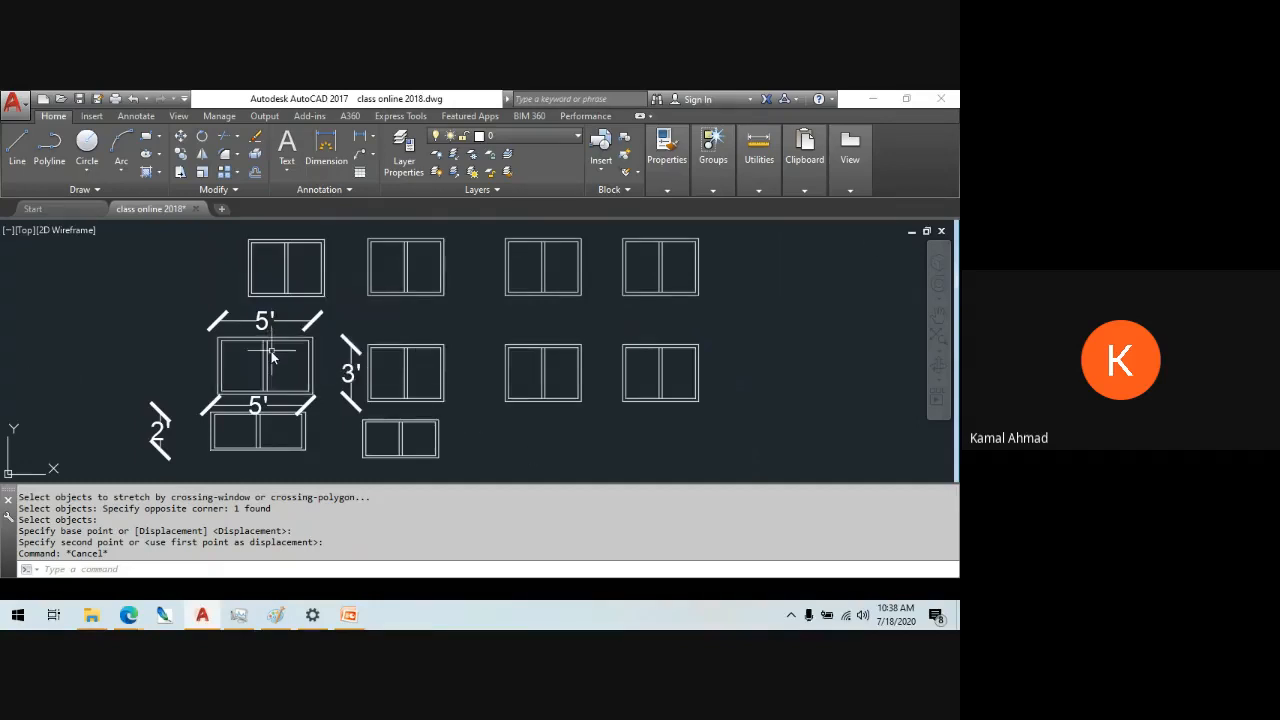
middle_drag(293, 398, 259, 380)
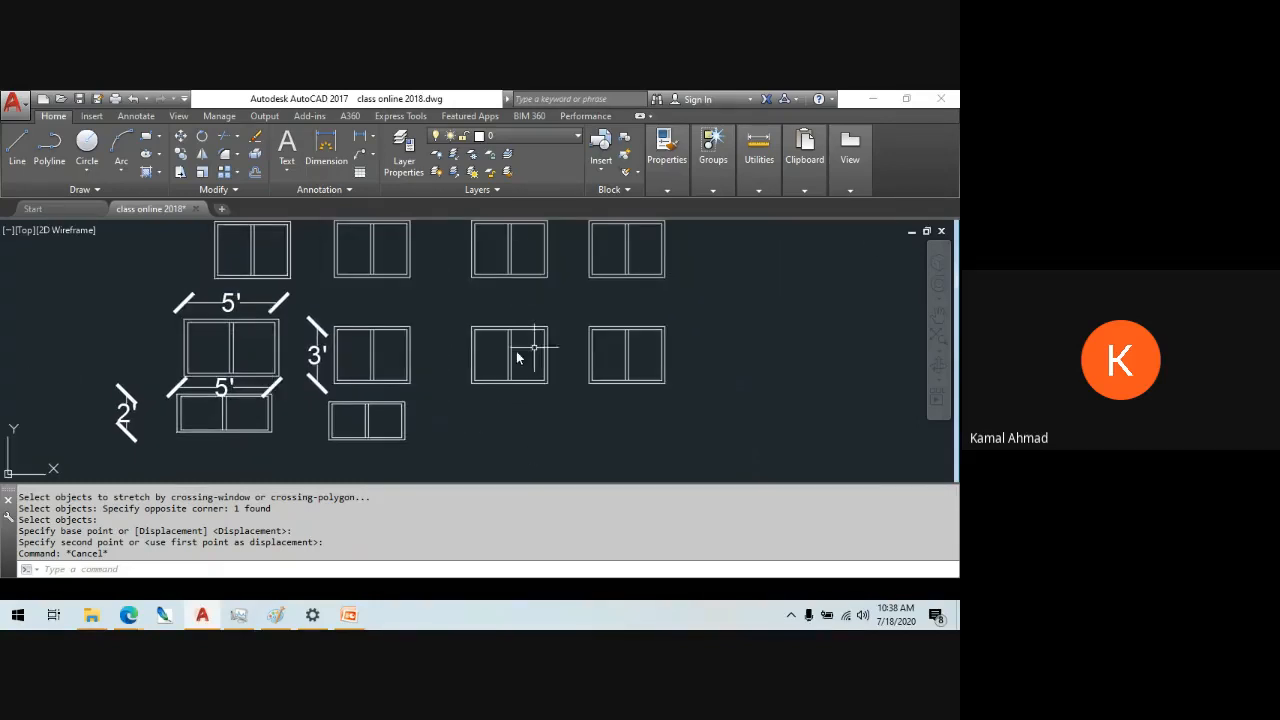
mouse_move(509, 410)
middle_down()
mouse_move(499, 391)
mouse_move(551, 397)
mouse_move(483, 399)
middle_up()
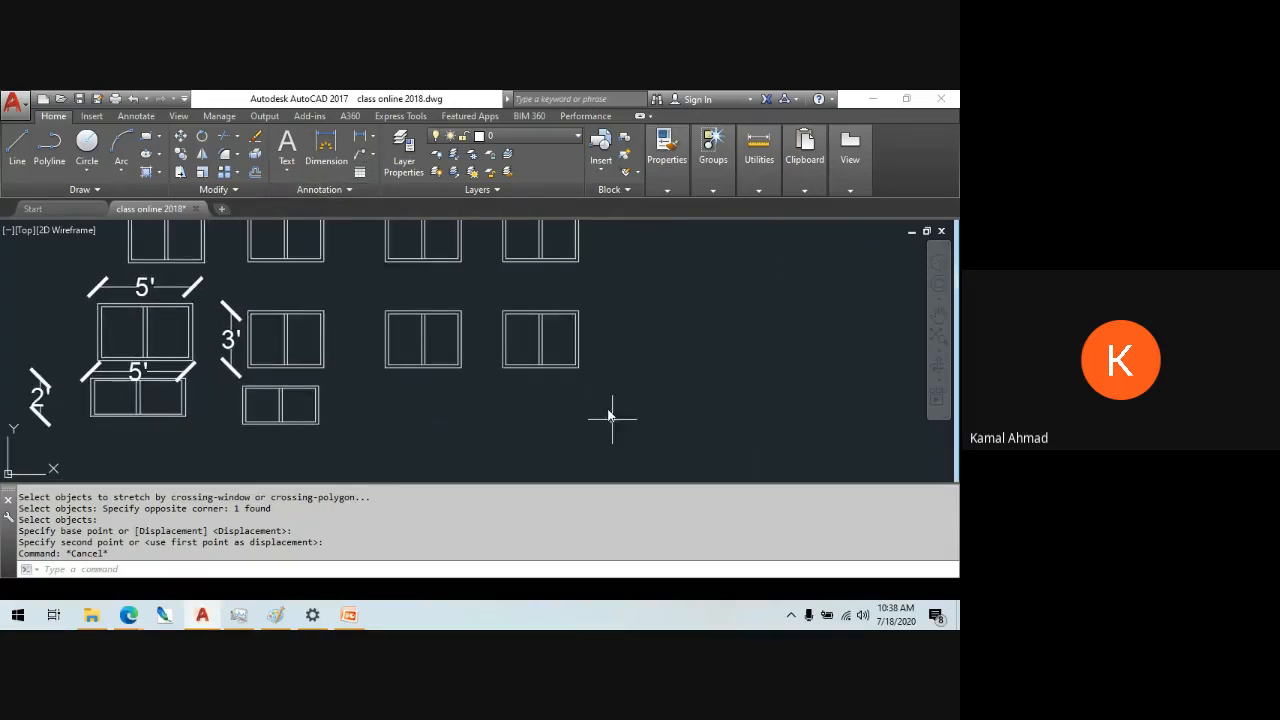
mouse_move(610, 415)
middle_down()
mouse_move(677, 531)
mouse_move(689, 499)
middle_up()
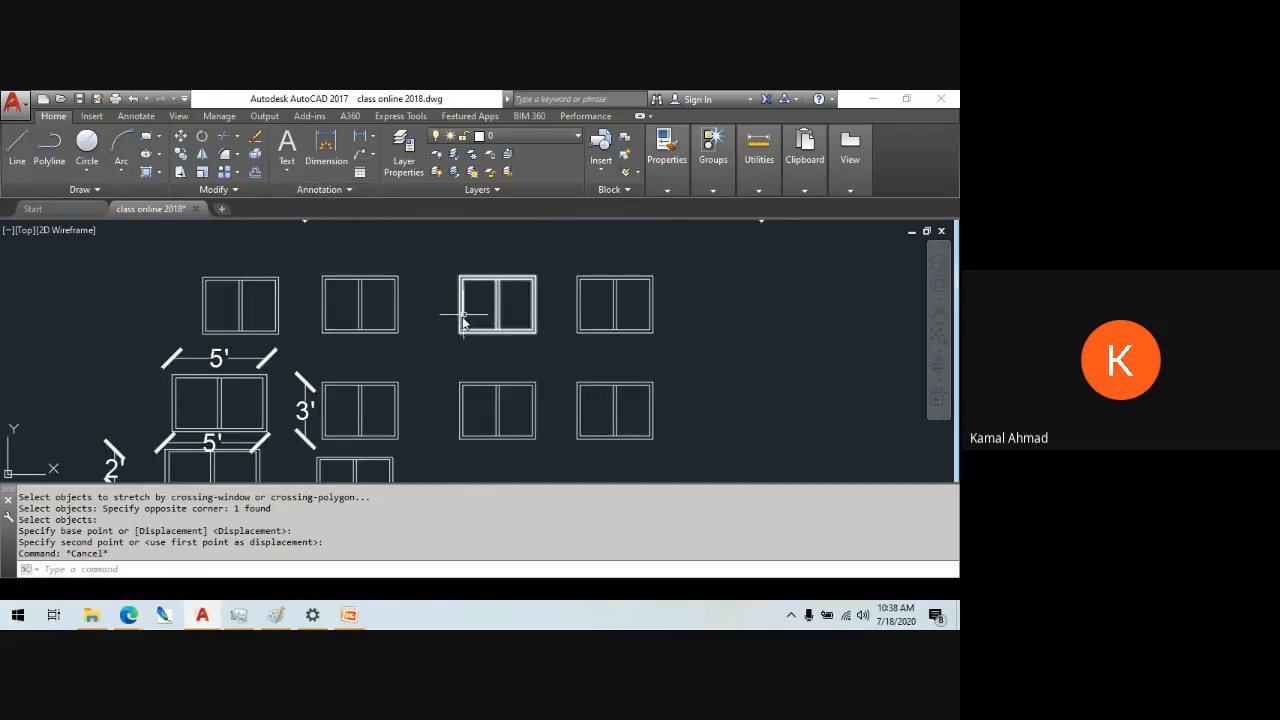
- Open the win1 block definition for editing from the middle window of the undimensioned row
scroll(465, 318, up, 3)
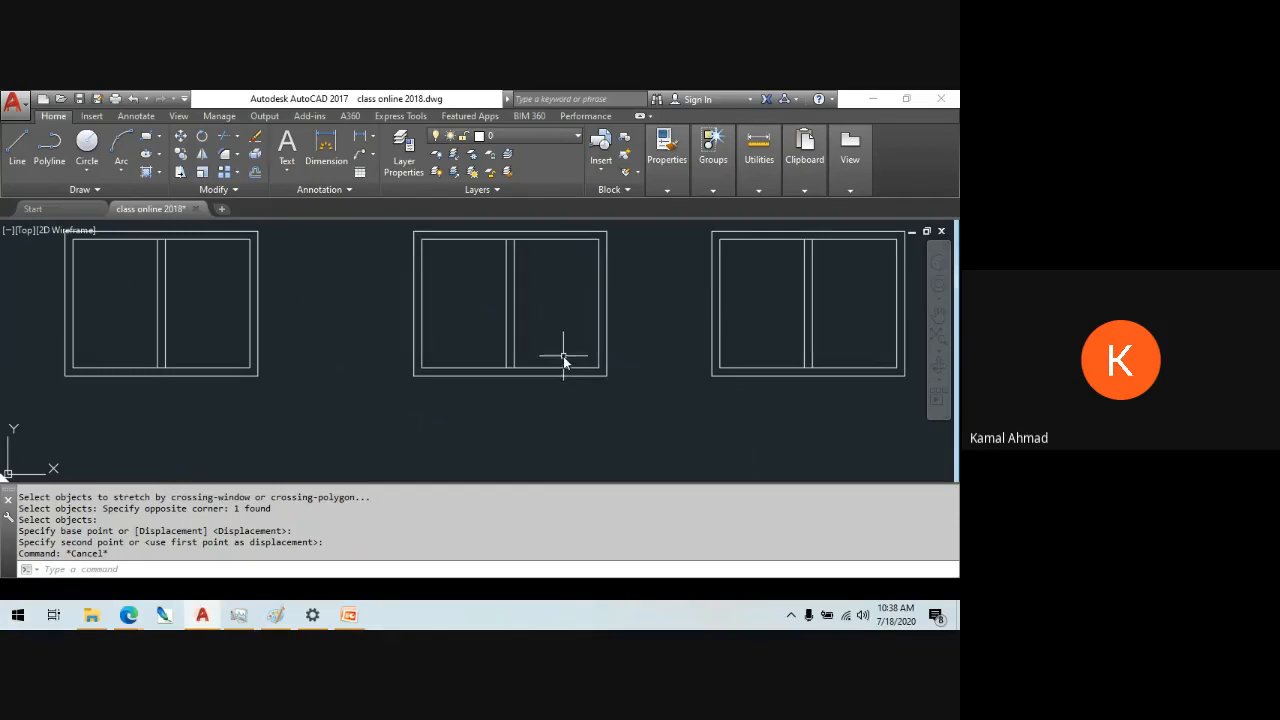
middle_drag(563, 355, 545, 376)
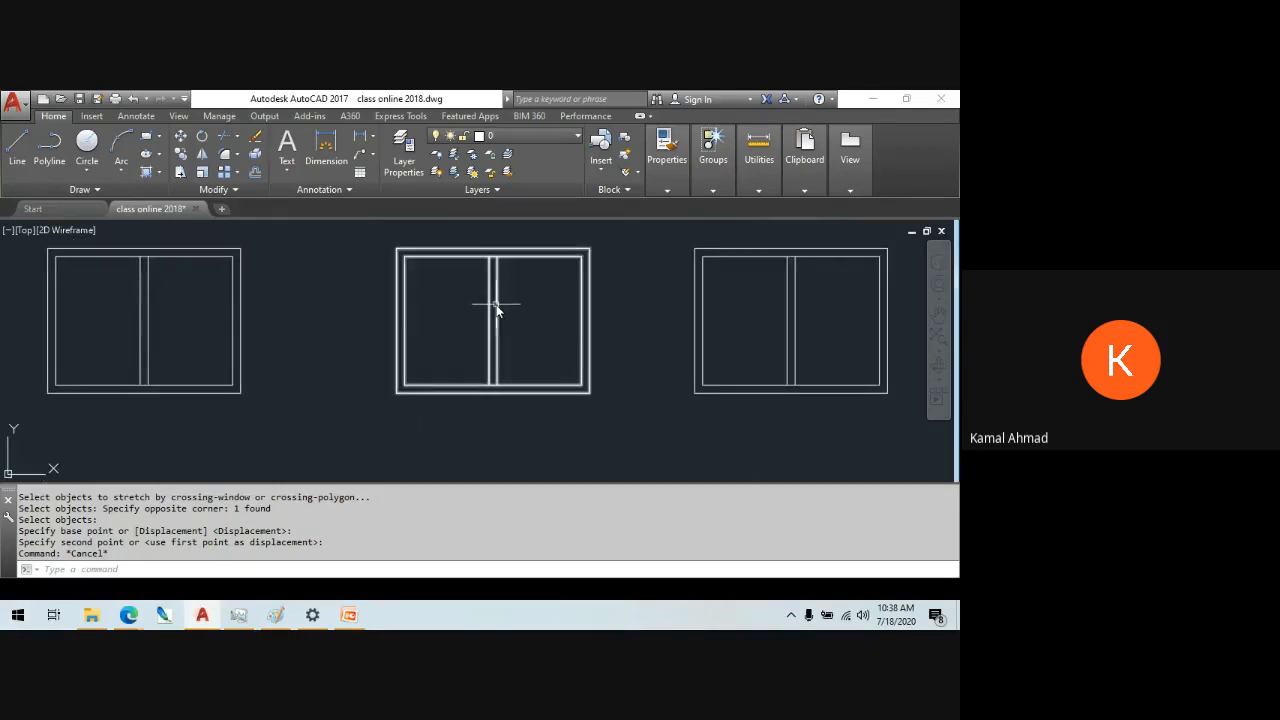
click(496, 310)
text(be)
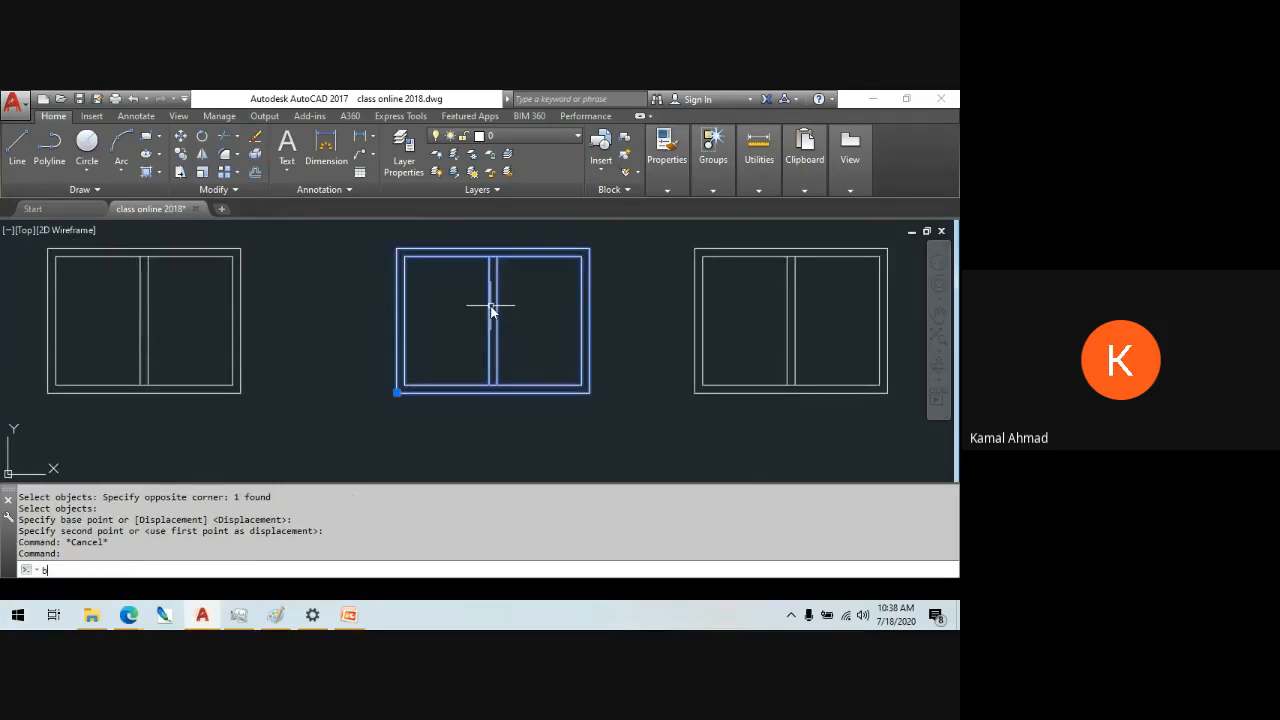
key(Return)
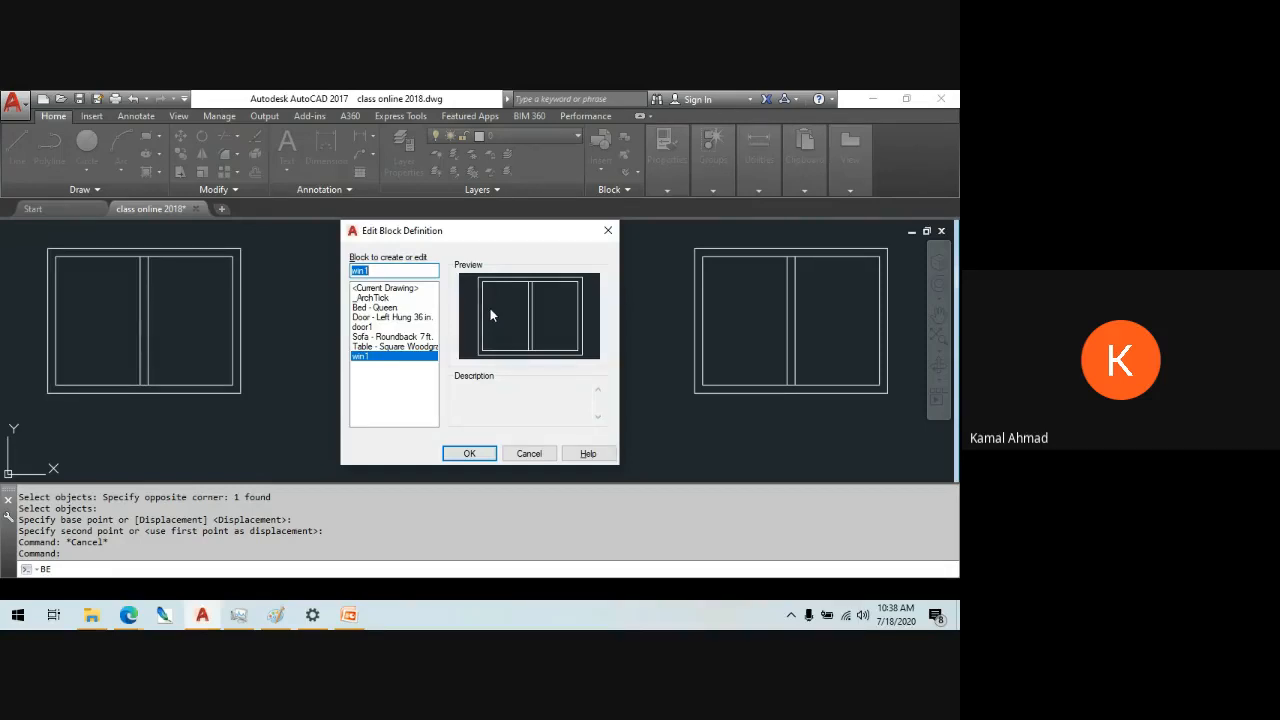
click(467, 453)
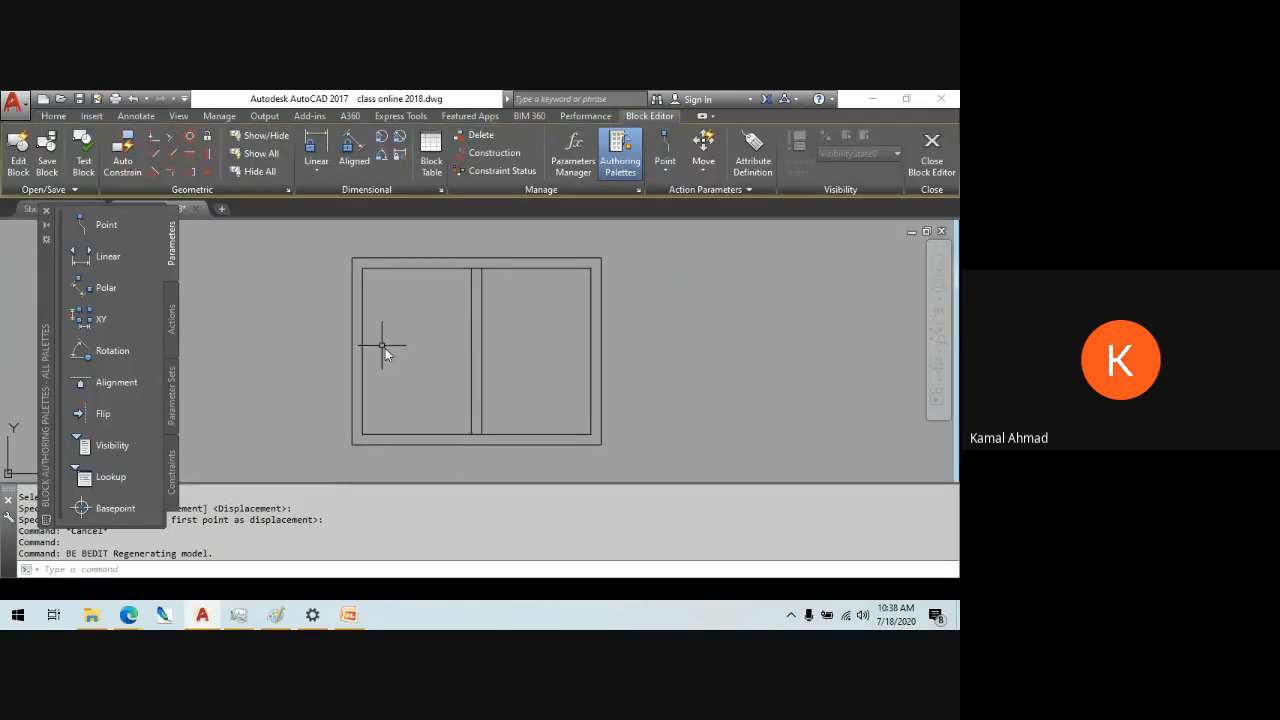
- Draw a horizontal line across the window's inner frame, joining the midpoints of its left and right sides
text(l)
key(Return)
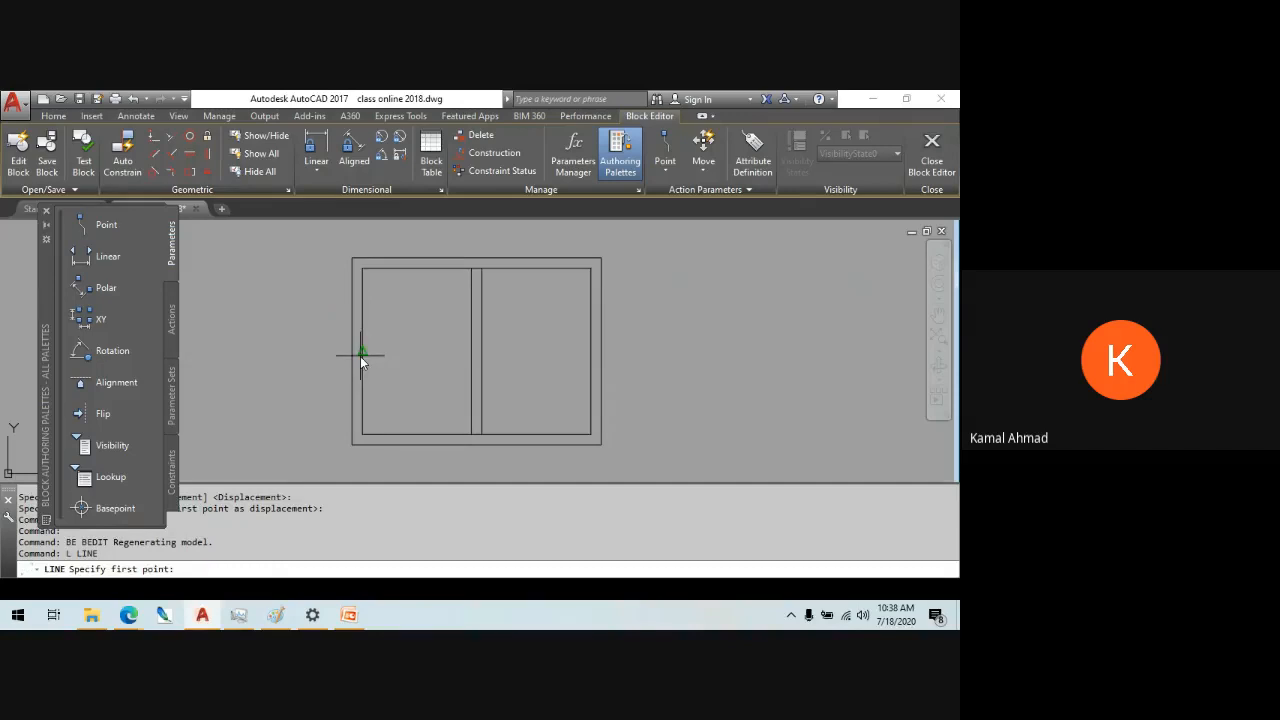
click(362, 350)
click(591, 350)
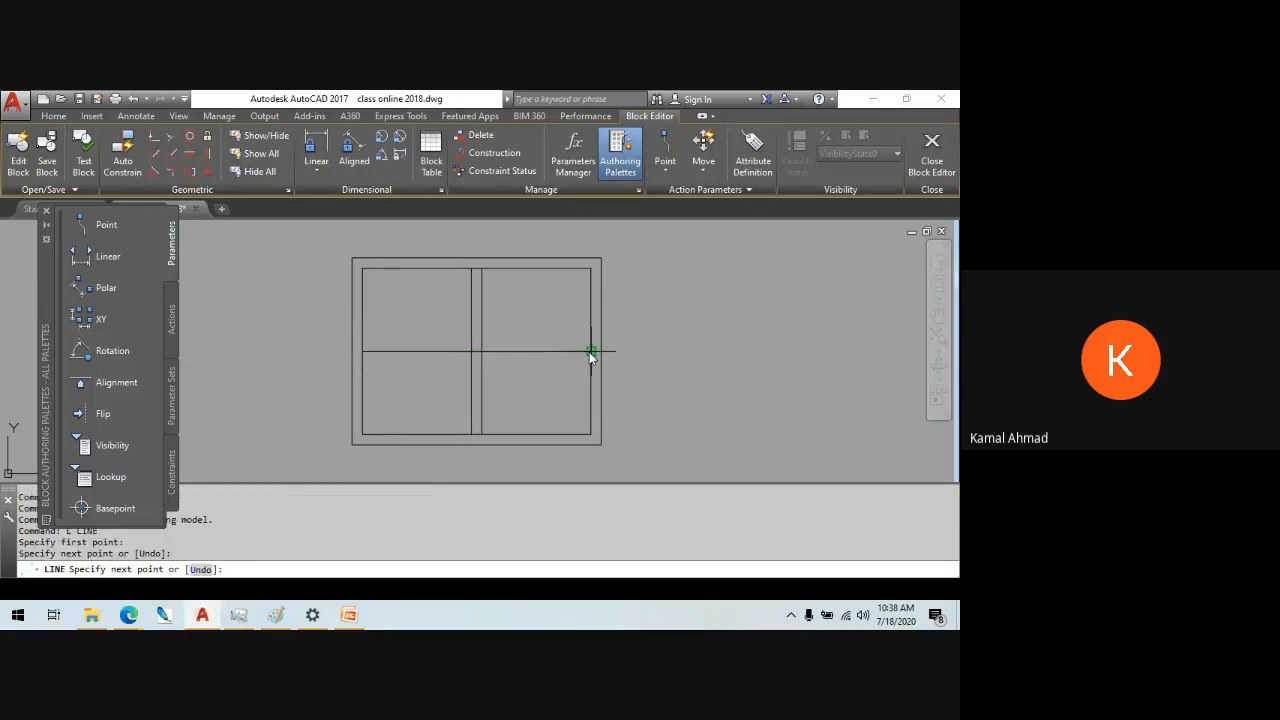
key(Escape)
- Offset the horizontal centre line 1" to both sides to form the edges of the middle bar
text(o)
key(Return)
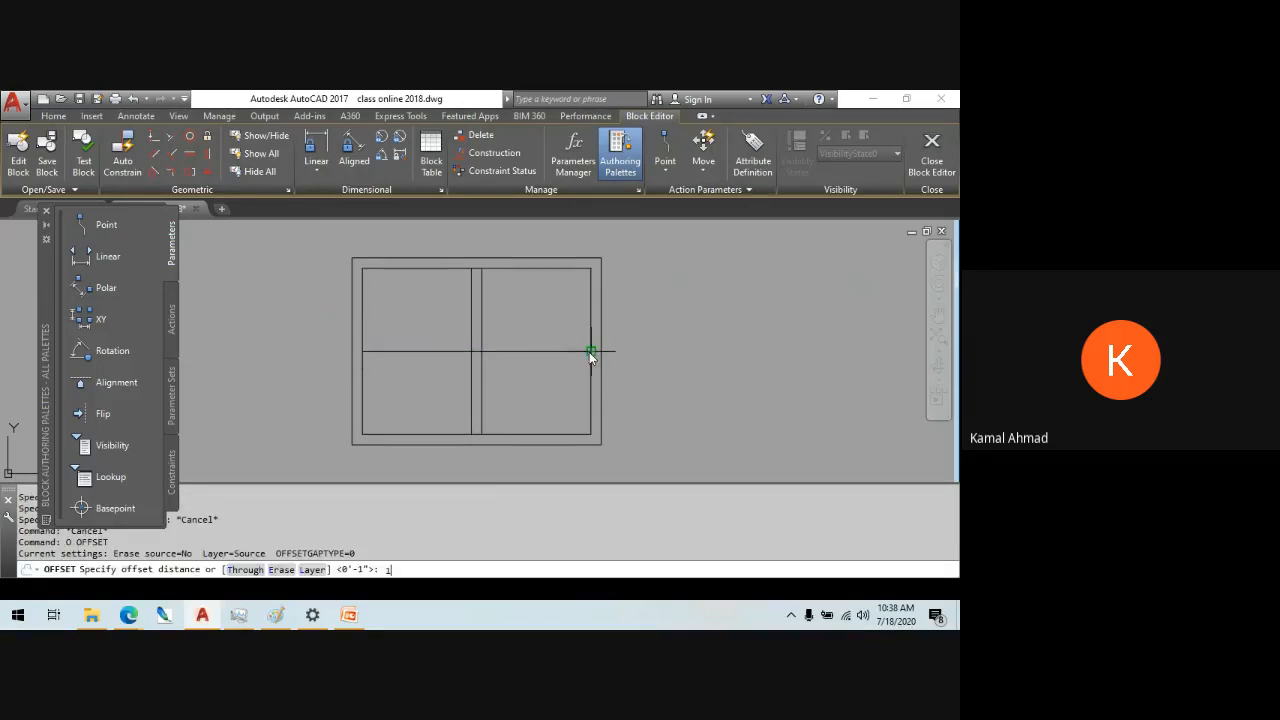
text(1")
key(Return)
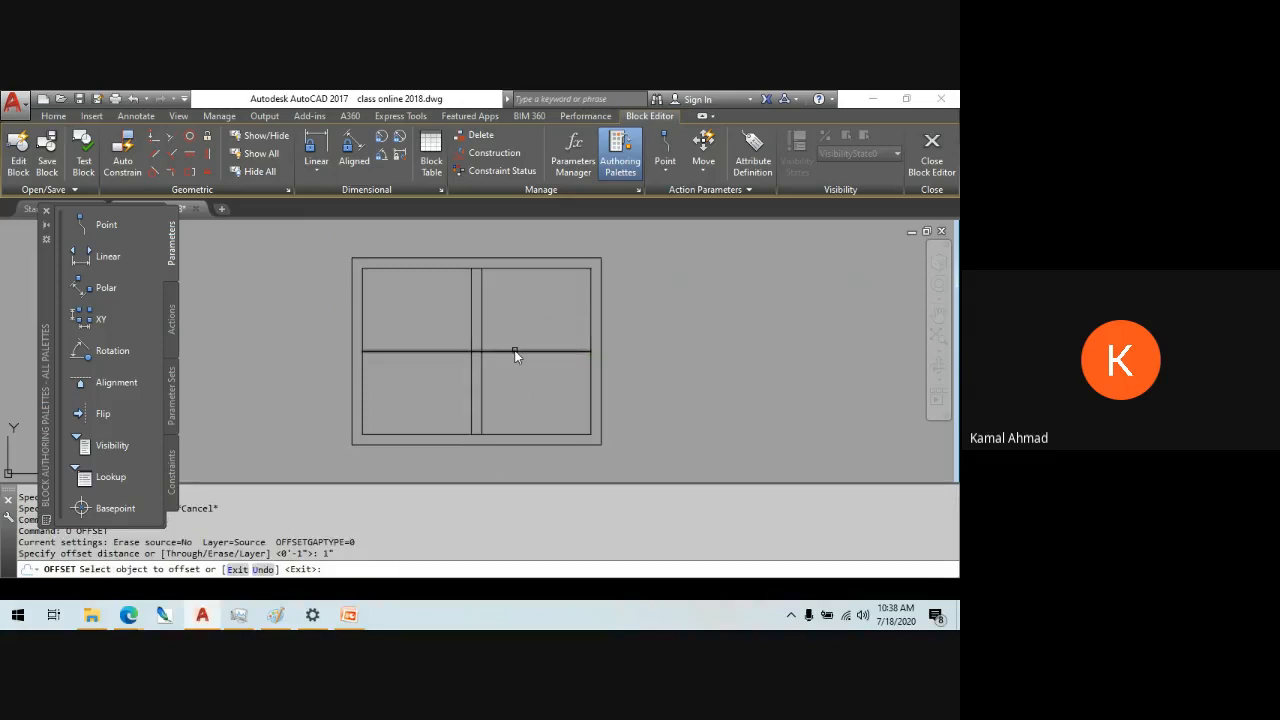
click(514, 351)
click(508, 360)
key(Escape)
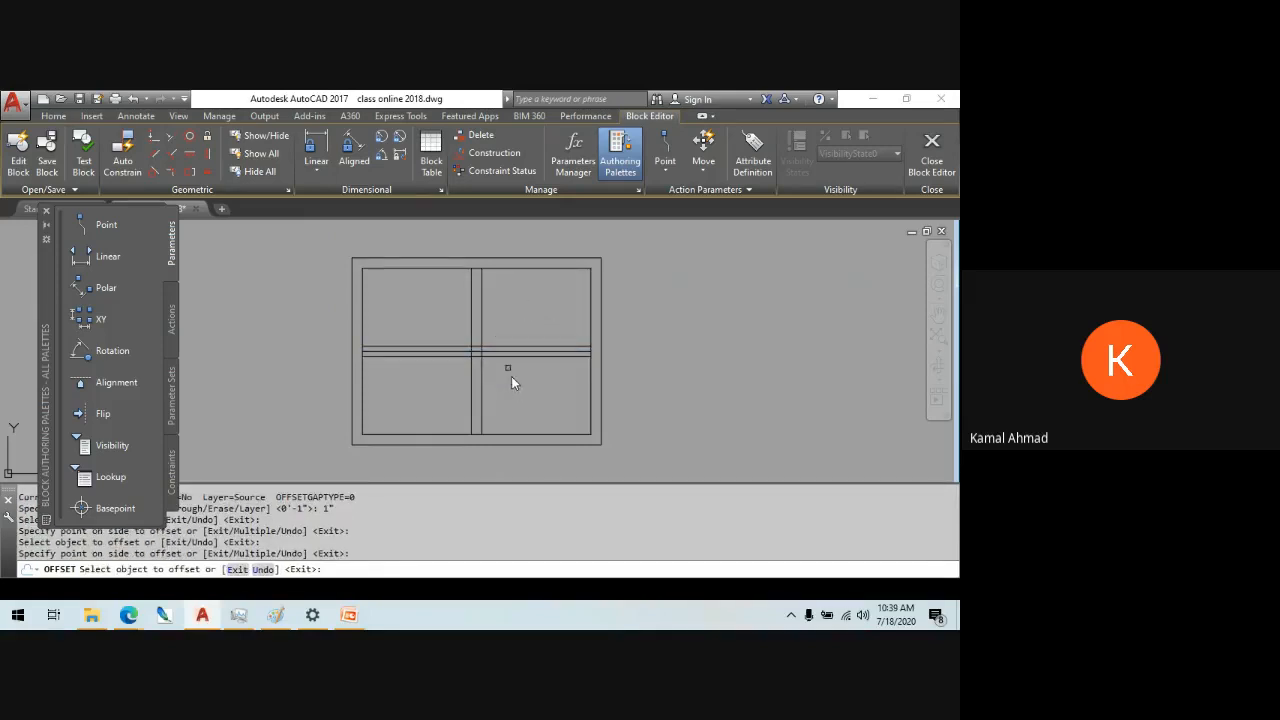
- Delete the original centre line between the two offset lines
scroll(478, 354, up, 4)
key(Escape)
key(Escape)
click(476, 381)
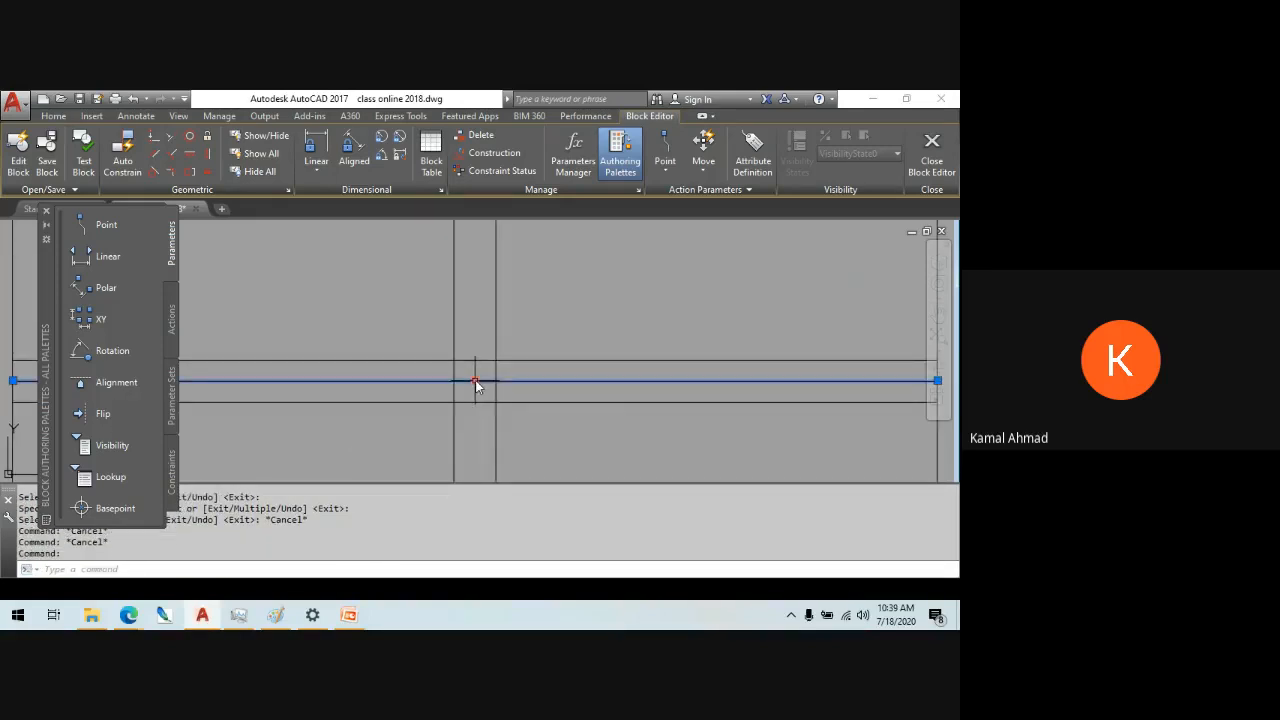
key(Delete)
- Trim the vertical and horizontal bar lines inside their crossing at the window's centre, using all objects as cutting edges
text(tr)
key(Return)
key(Return)
click(582, 377)
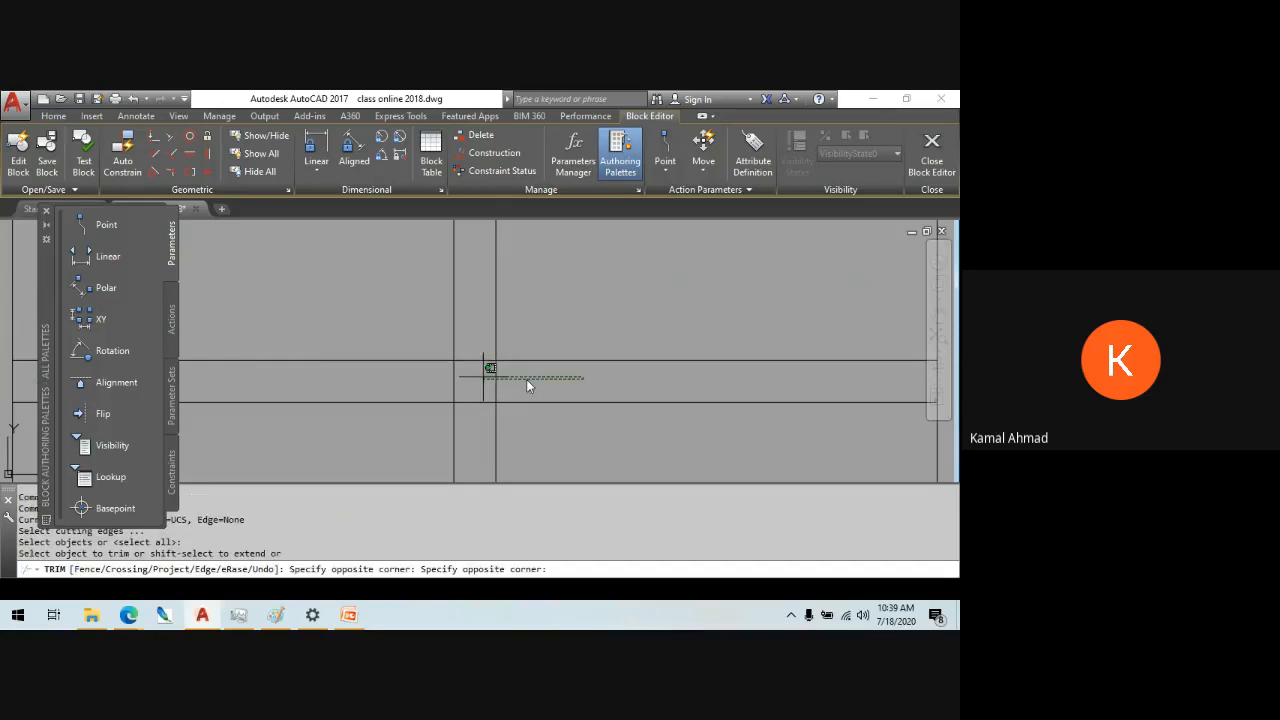
click(325, 361)
click(523, 386)
click(423, 379)
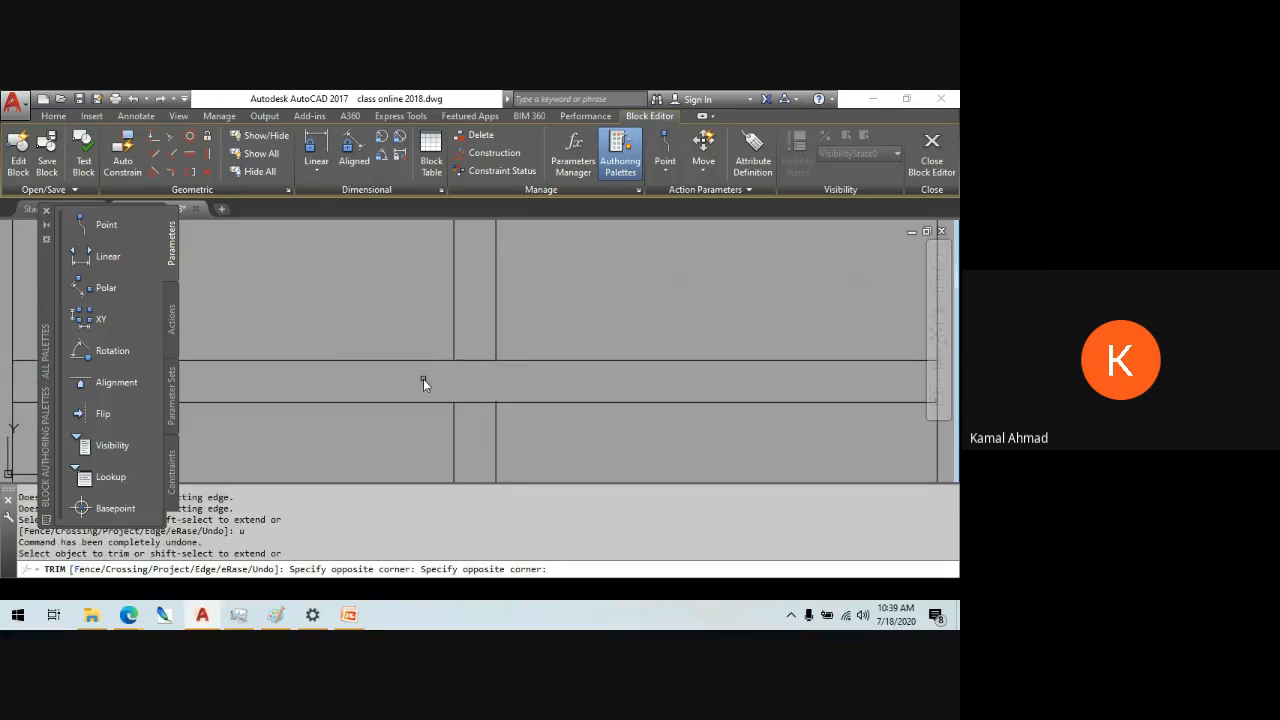
click(457, 413)
scroll(457, 413, down, 3)
middle_drag(457, 413, 752, 366)
click(745, 365)
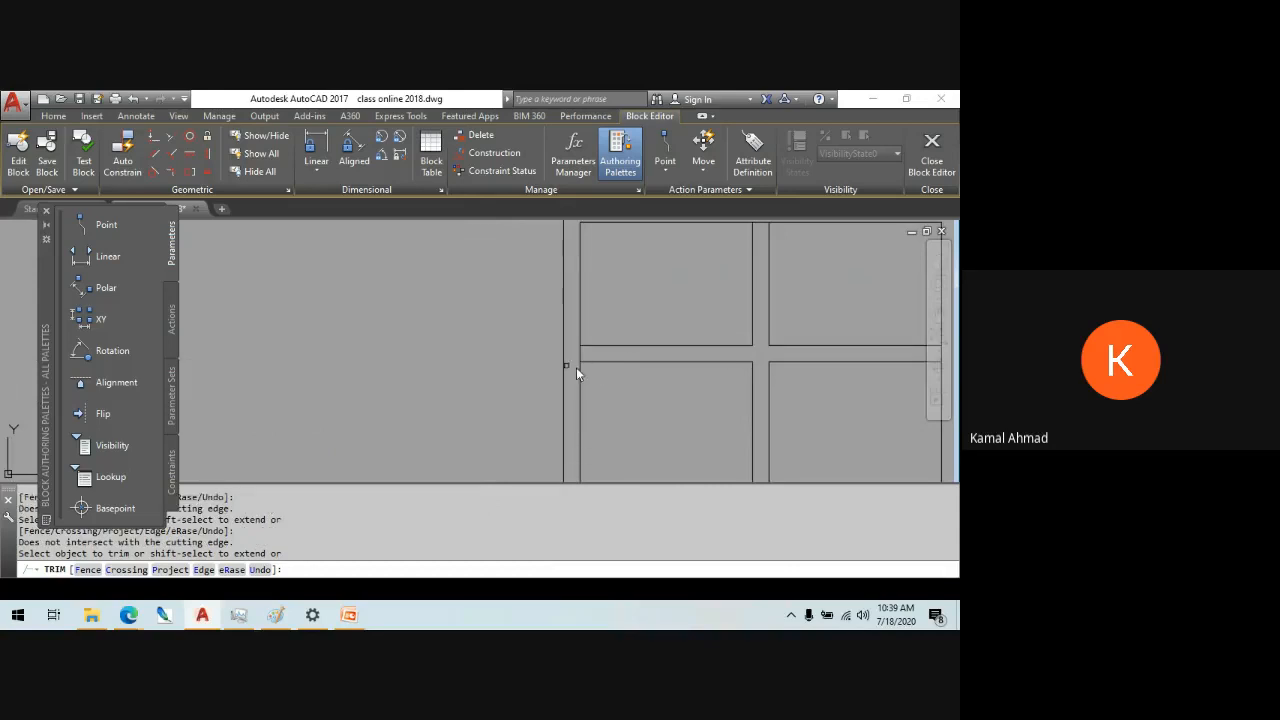
- Trim the inner frame segments where the horizontal and vertical bars meet it on all four sides, leaving four separate panes
click(580, 353)
middle_drag(652, 348, 599, 254)
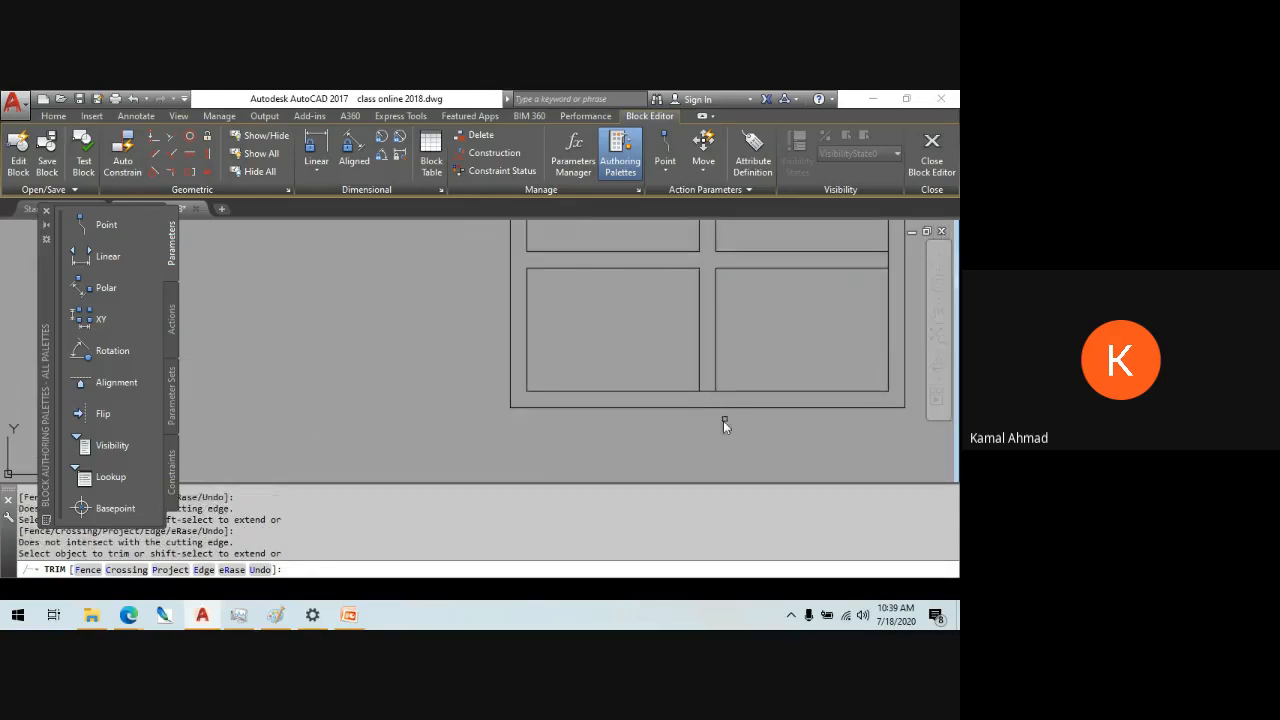
click(708, 398)
click(889, 254)
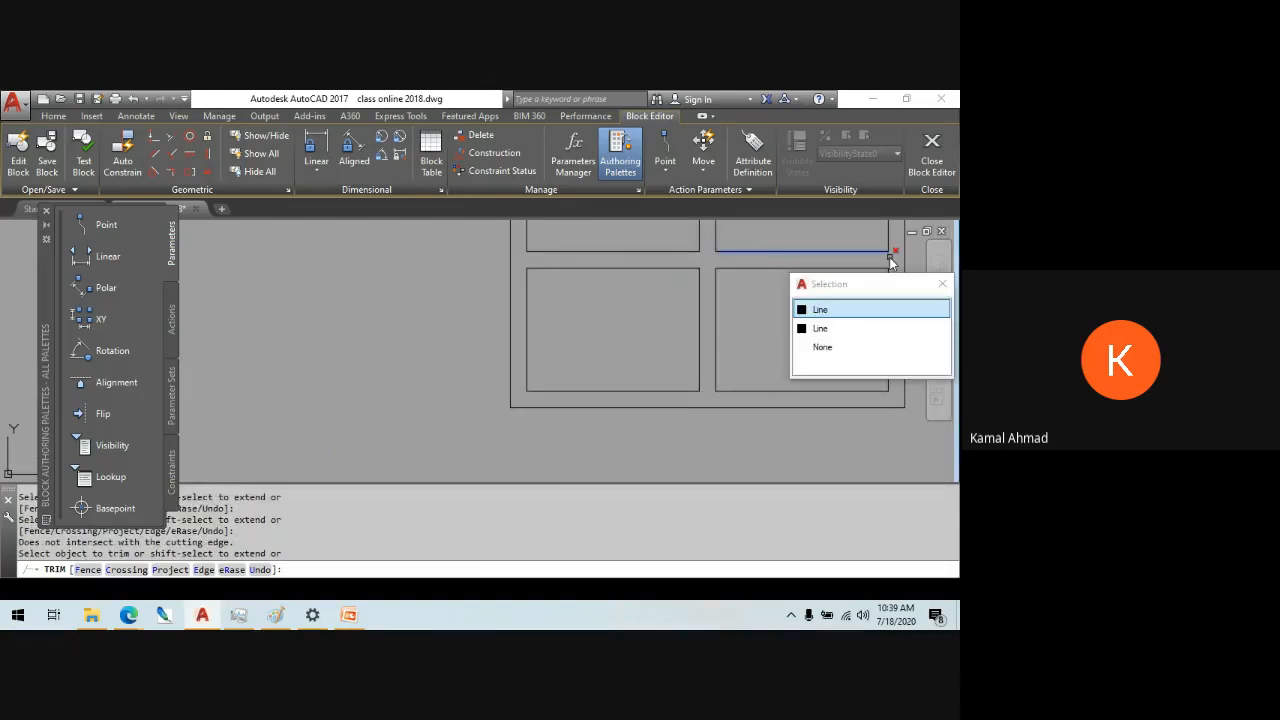
click(889, 260)
middle_drag(770, 279, 706, 452)
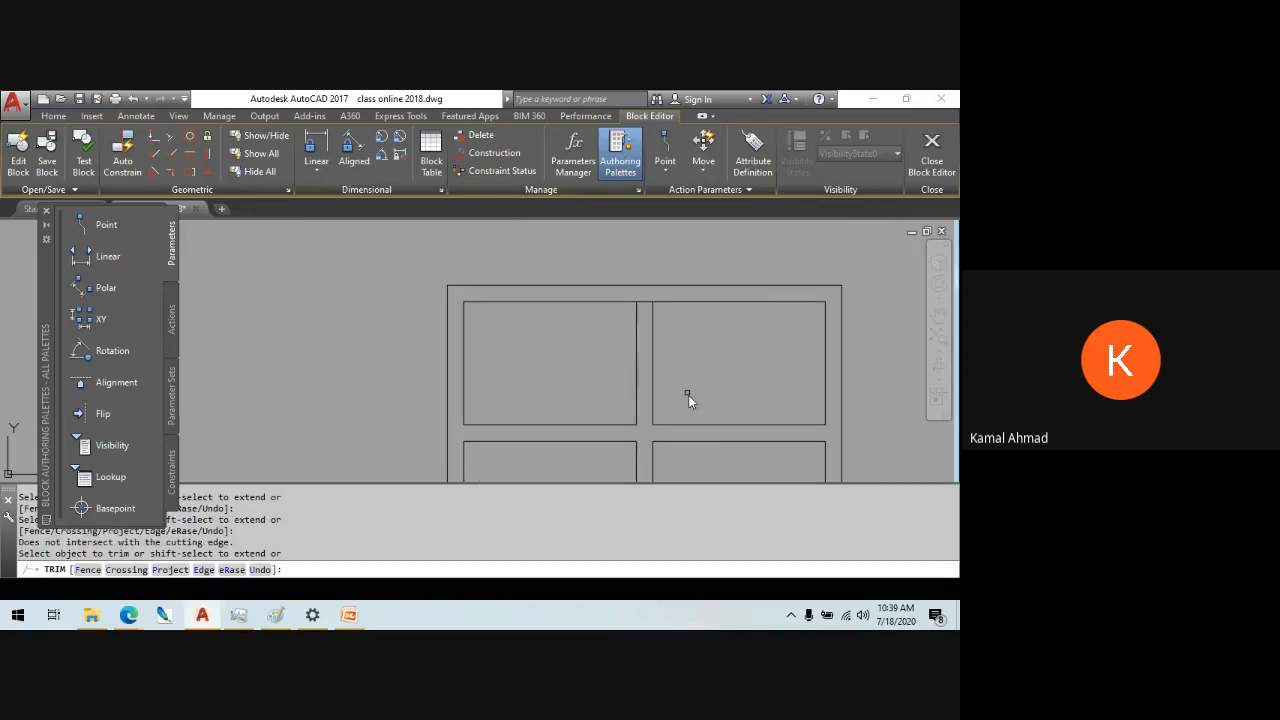
click(639, 301)
scroll(641, 300, down, 4)
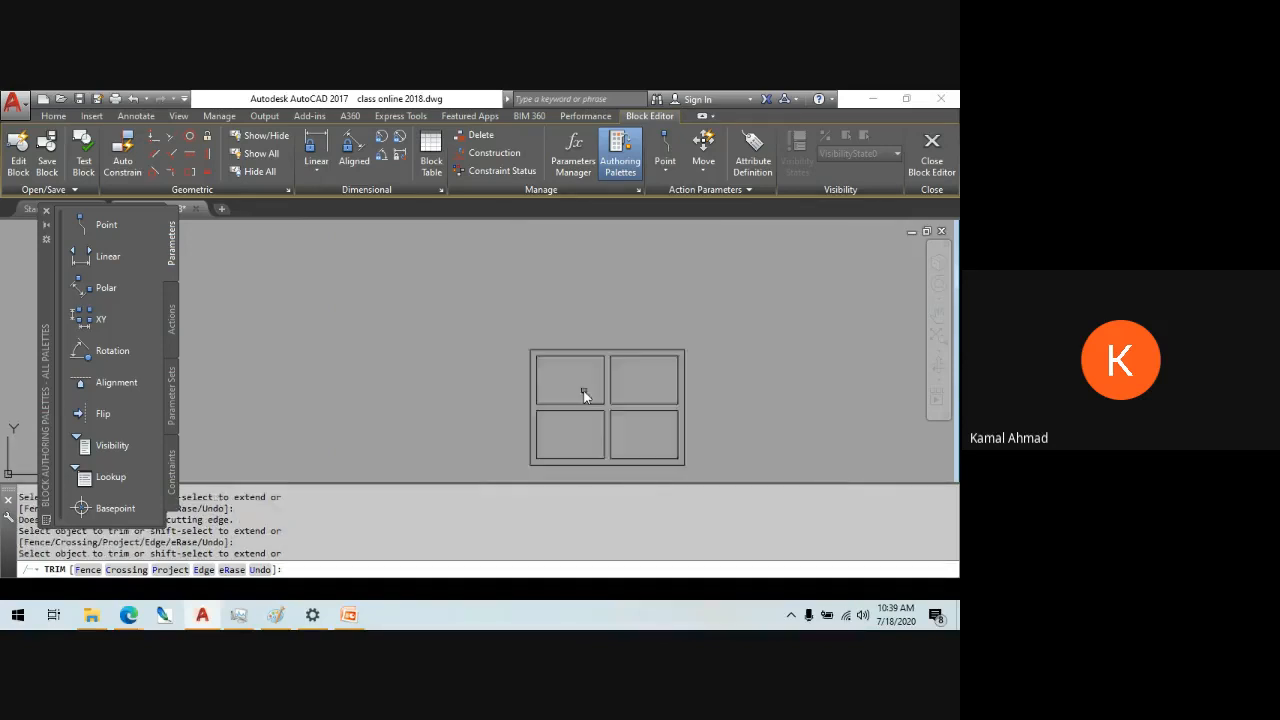
mouse_move(586, 394)
middle_down()
mouse_move(546, 334)
mouse_move(514, 326)
middle_up()
key(Escape)
key(Escape)
key(Escape)
- Save the edited definition as a new block named win2 and close the block editor
scroll(527, 449, up, 2)
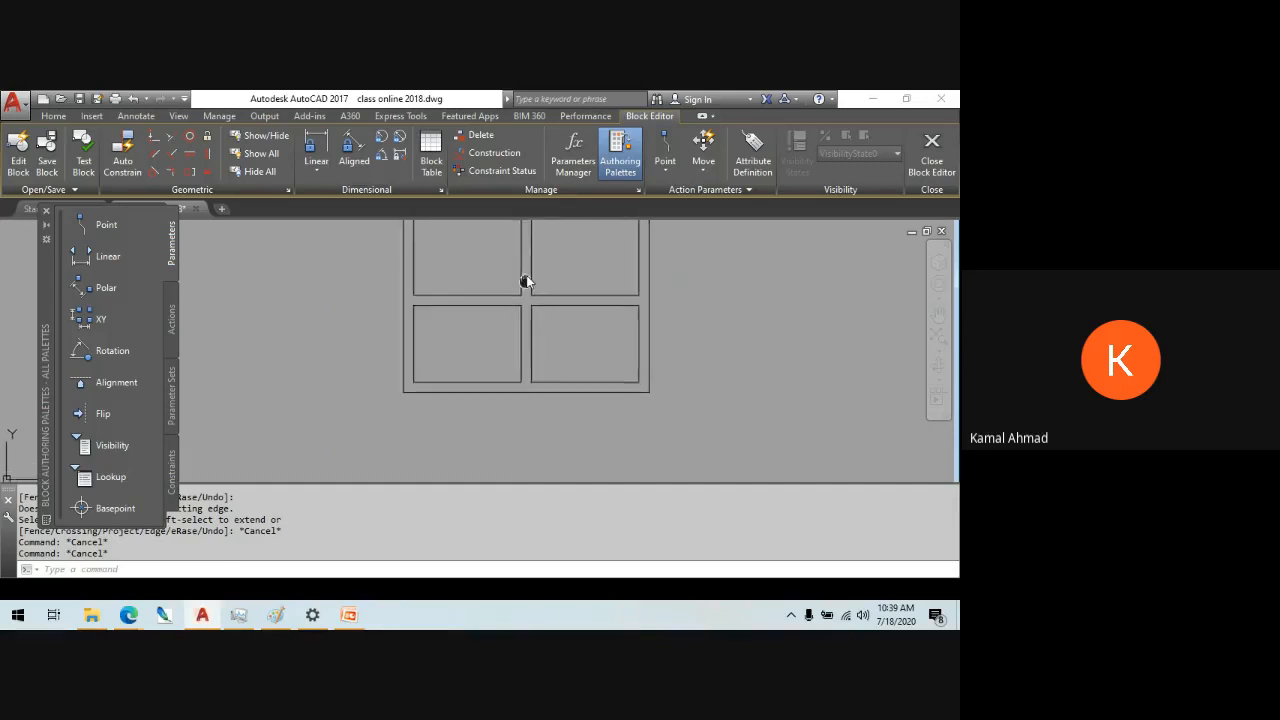
middle_drag(526, 281, 528, 319)
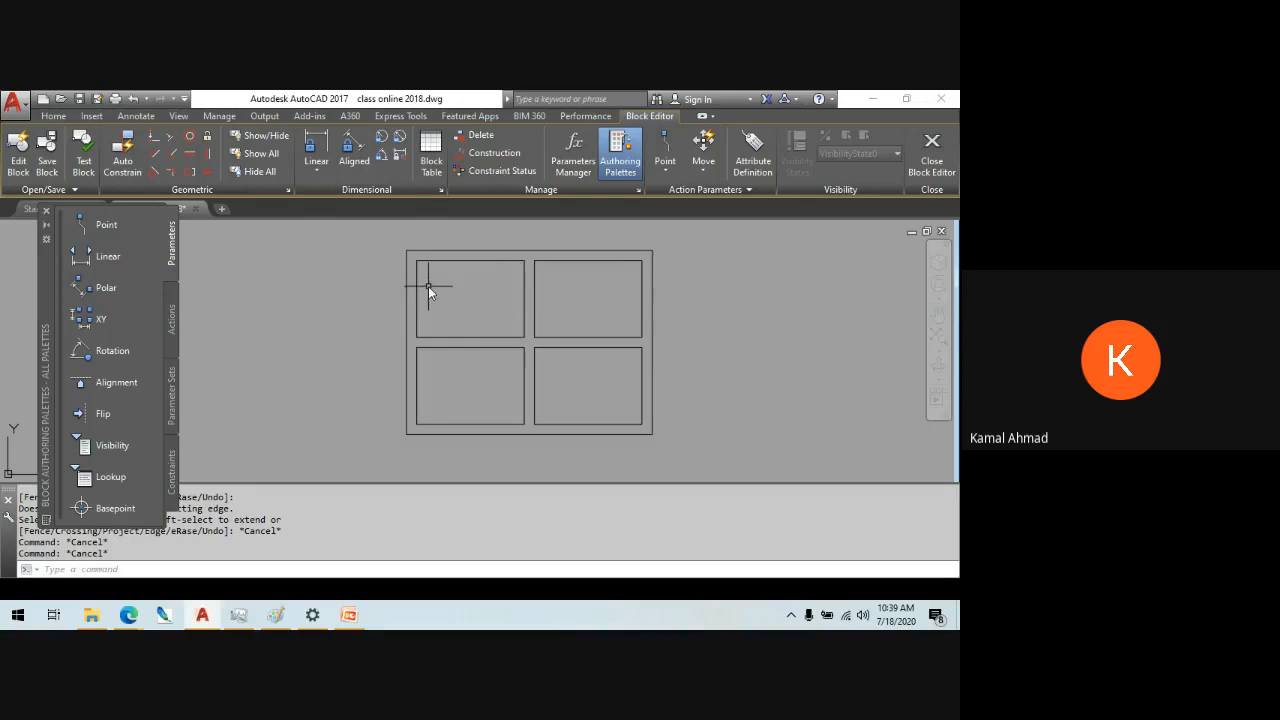
click(68, 191)
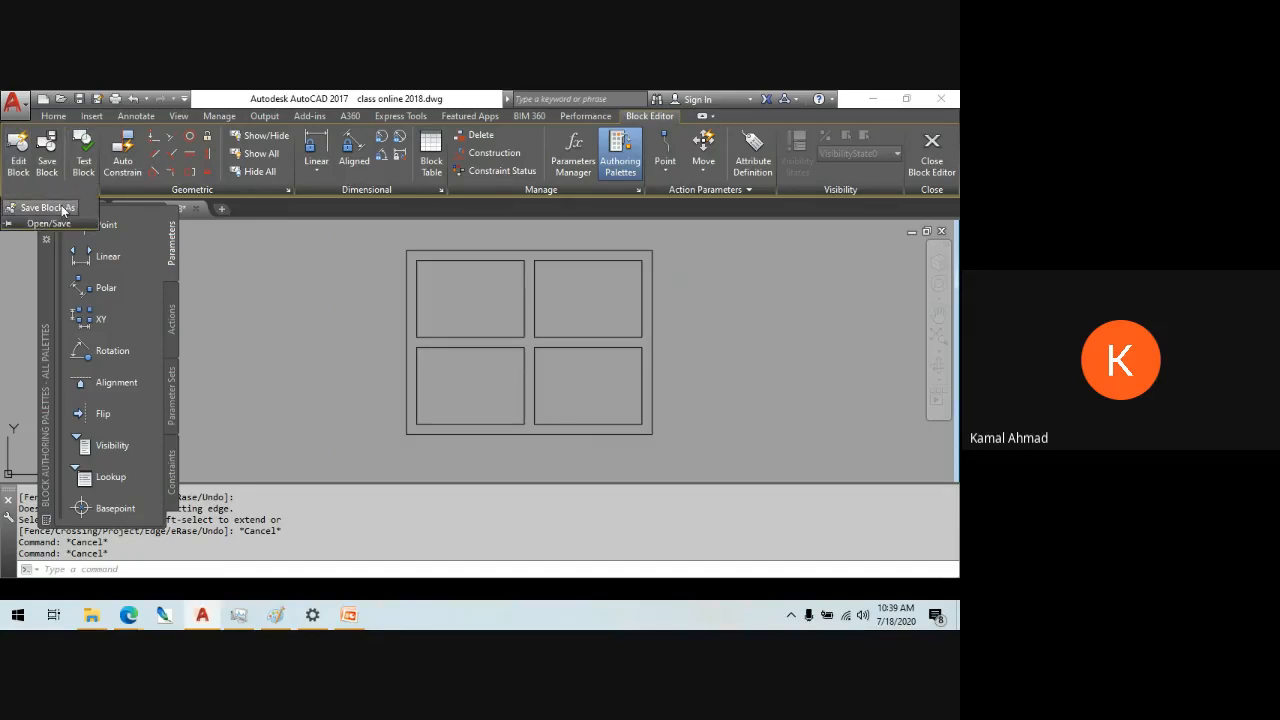
click(62, 208)
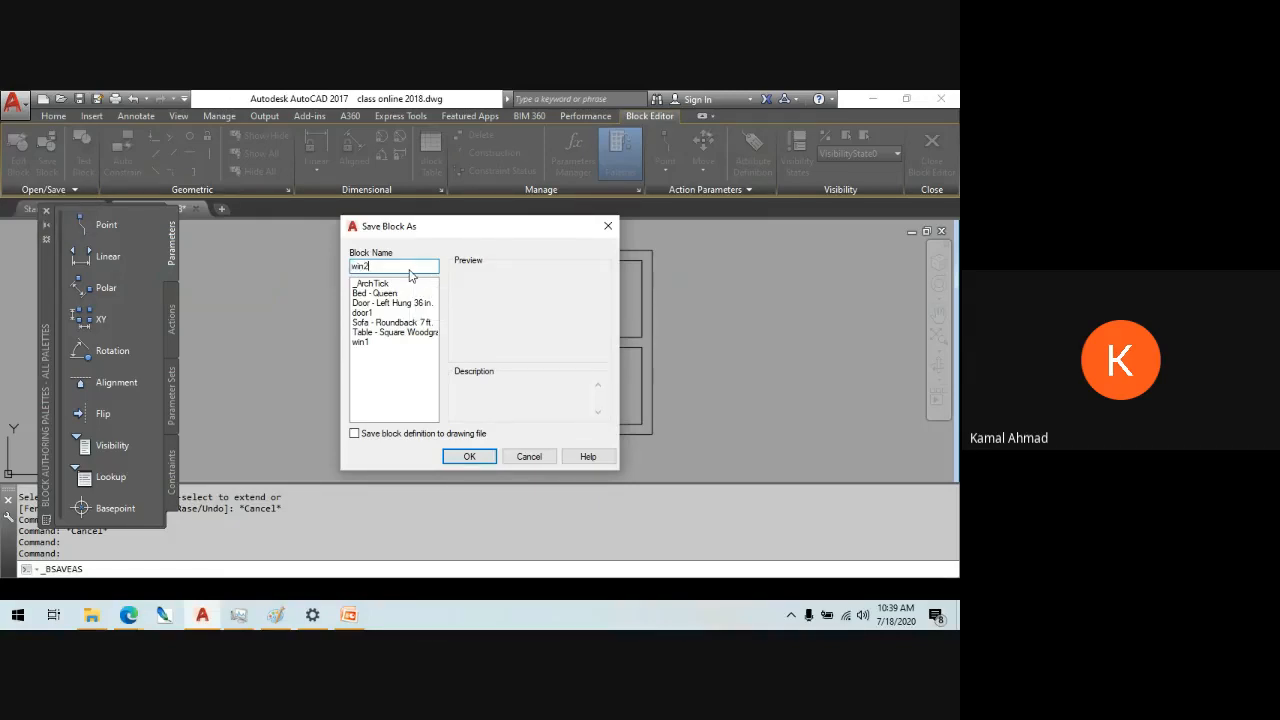
click(470, 456)
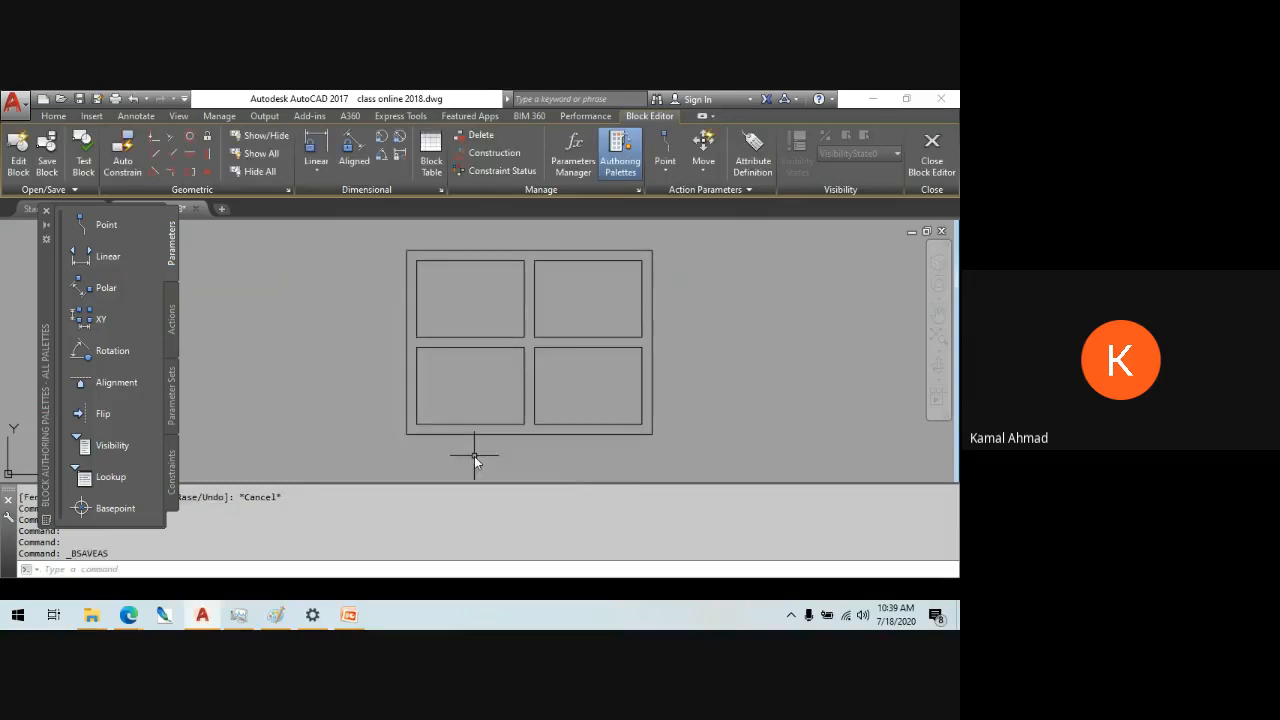
click(932, 150)
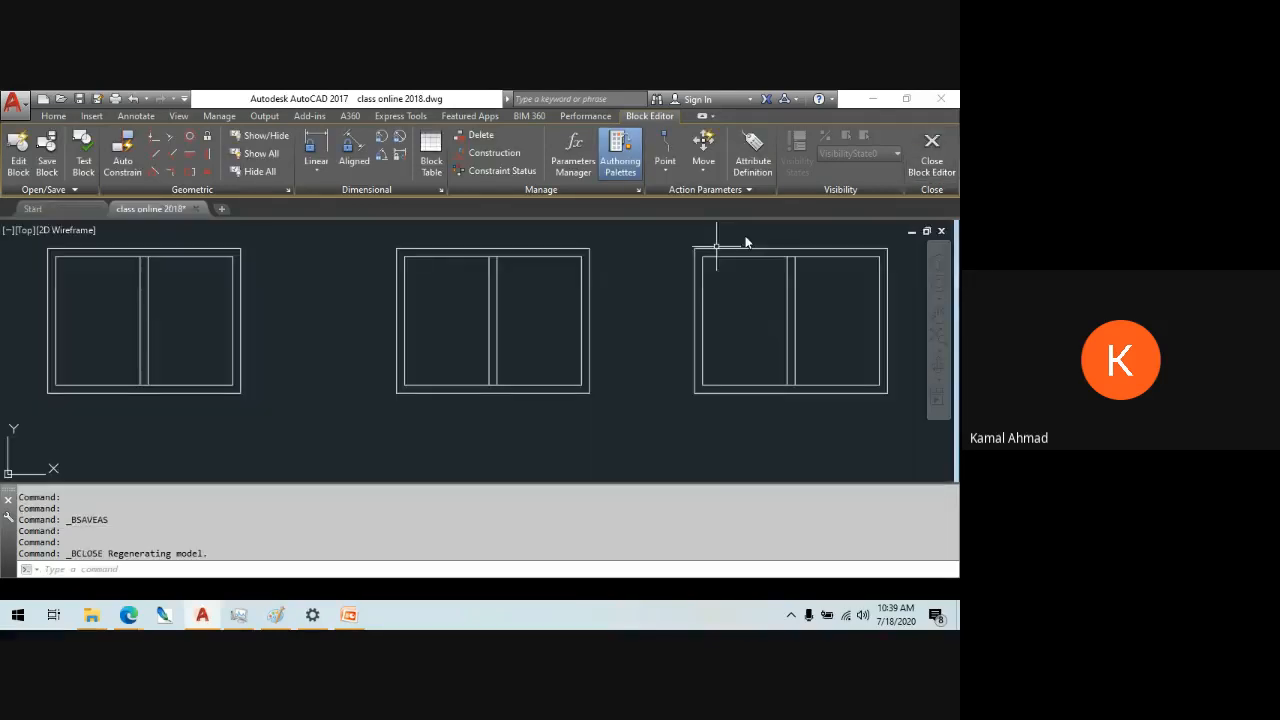
- Insert the win2 block at scale 1.00 beside the last window of the undimensioned second row
scroll(554, 390, down, 4)
middle_drag(558, 388, 488, 358)
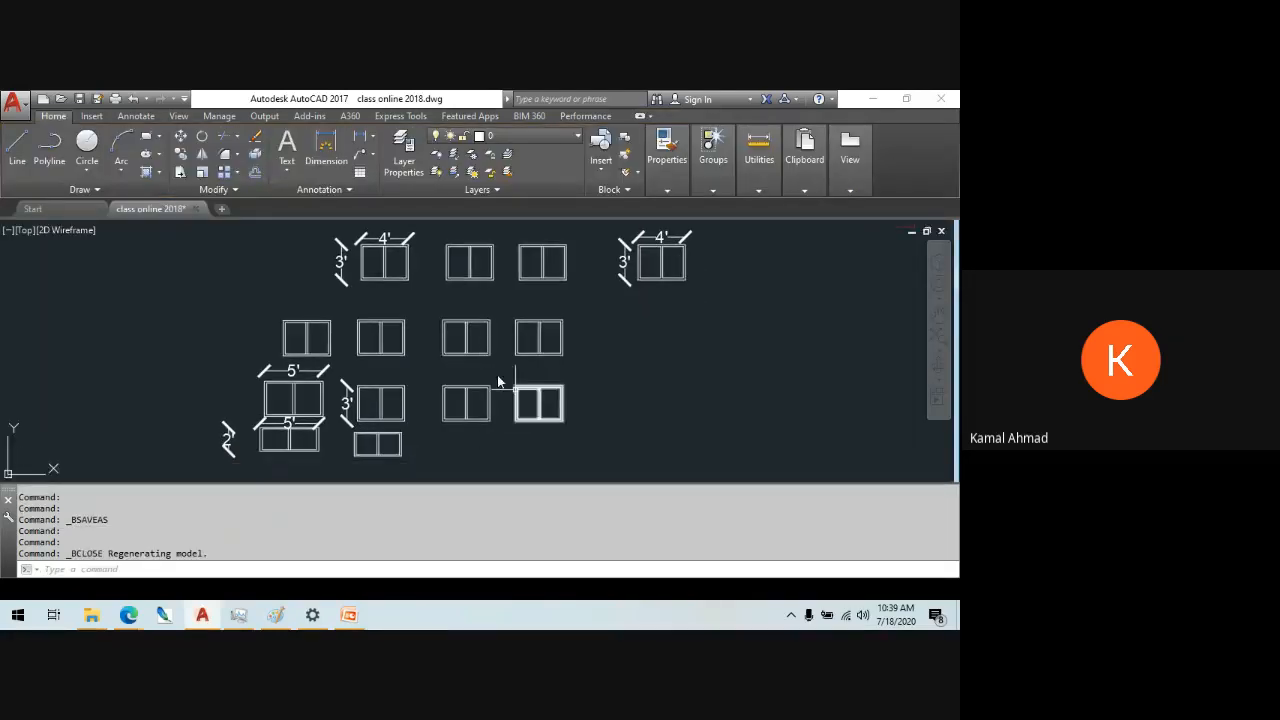
middle_drag(537, 407, 475, 407)
text(i)
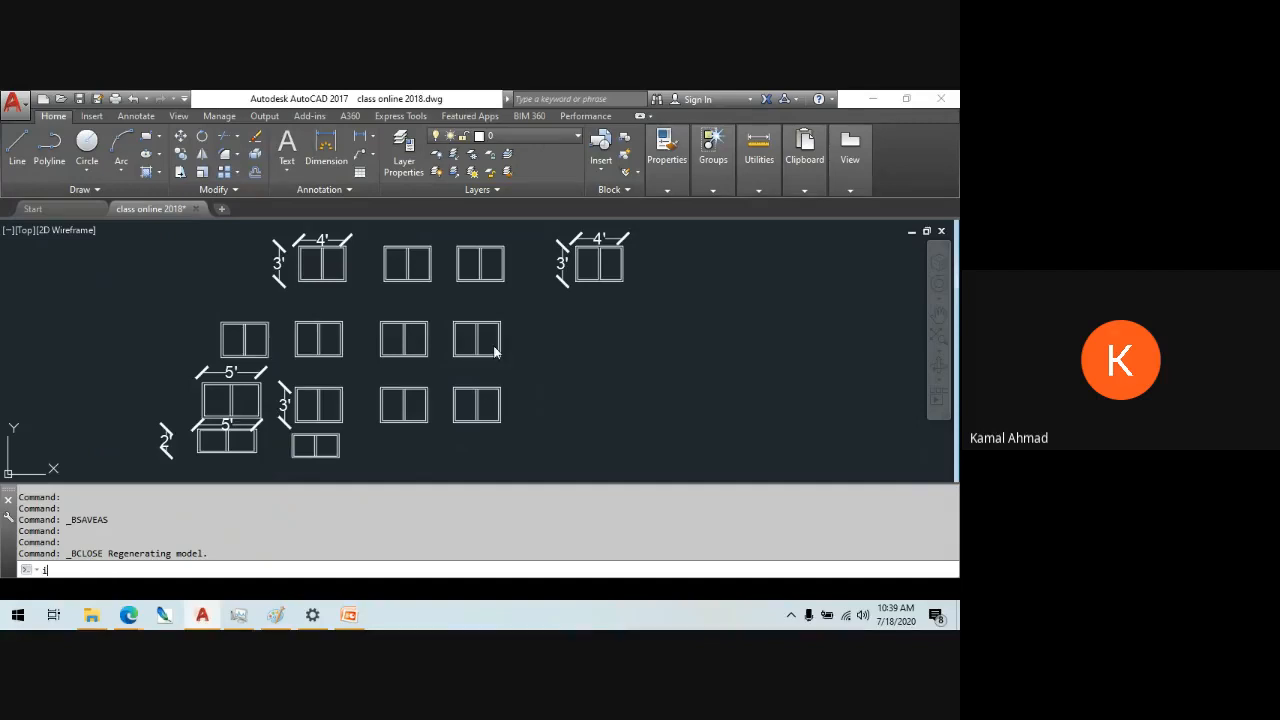
key(Return)
click(603, 236)
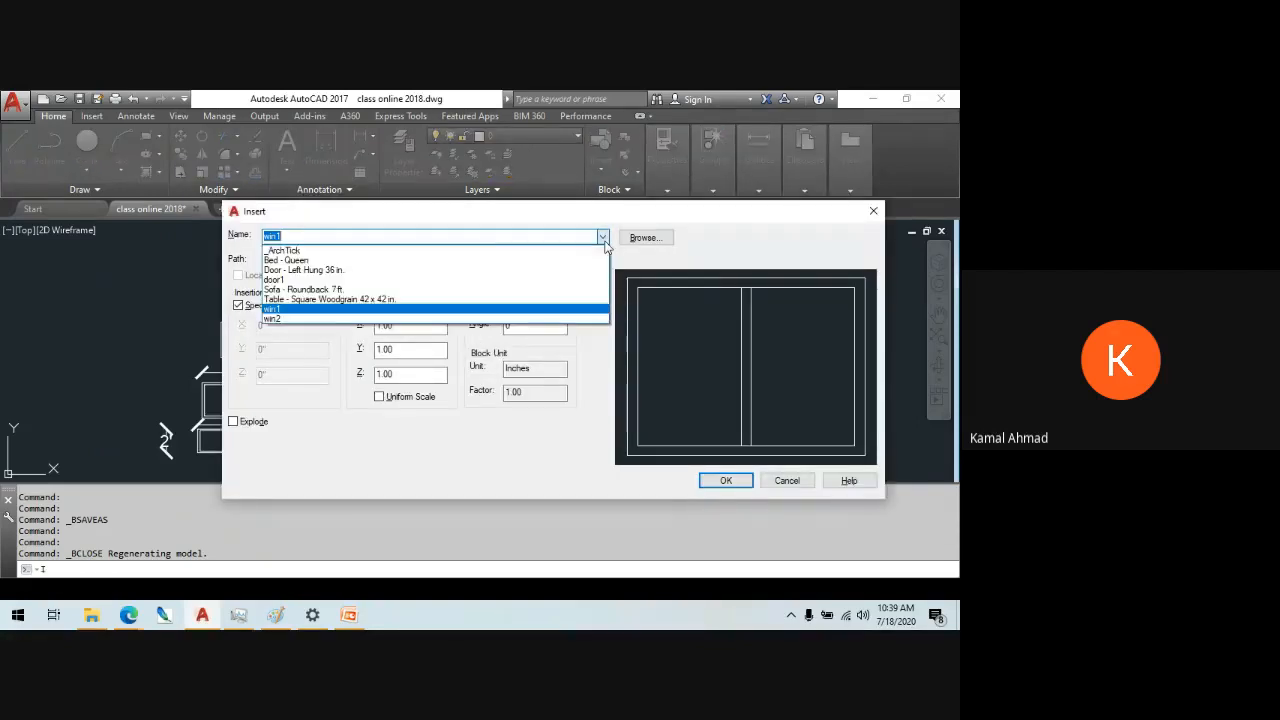
click(325, 319)
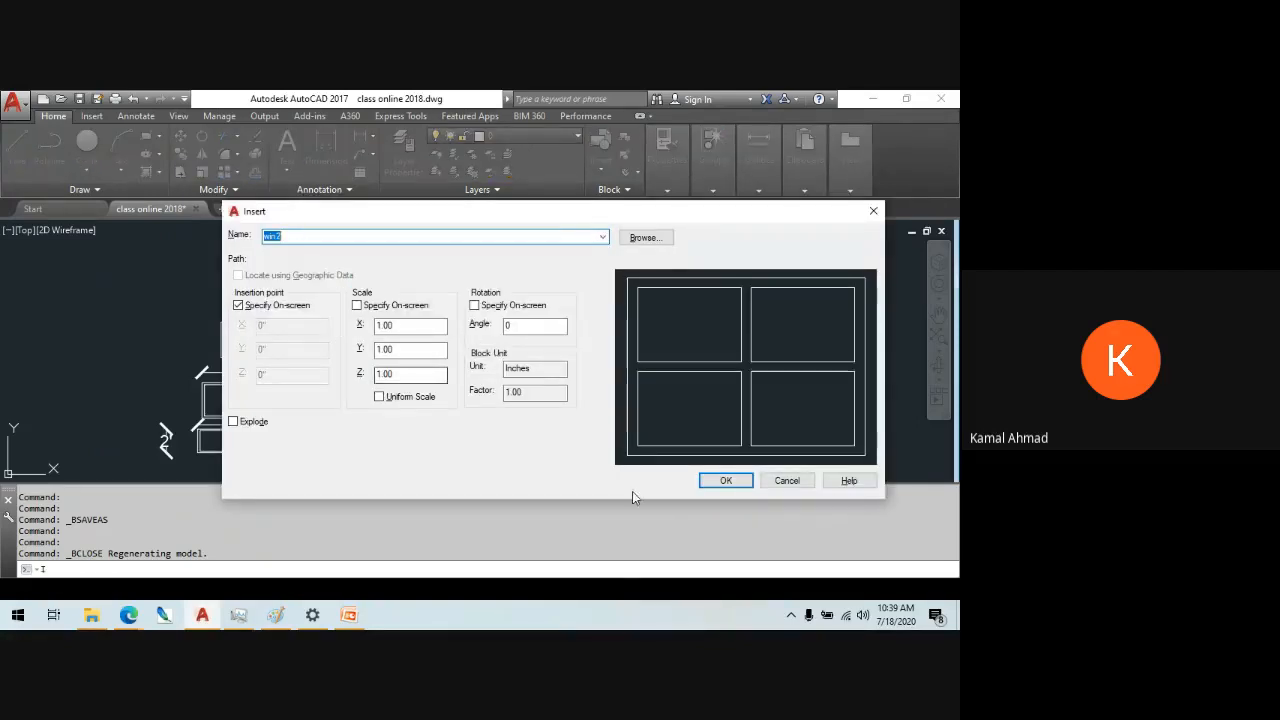
click(726, 481)
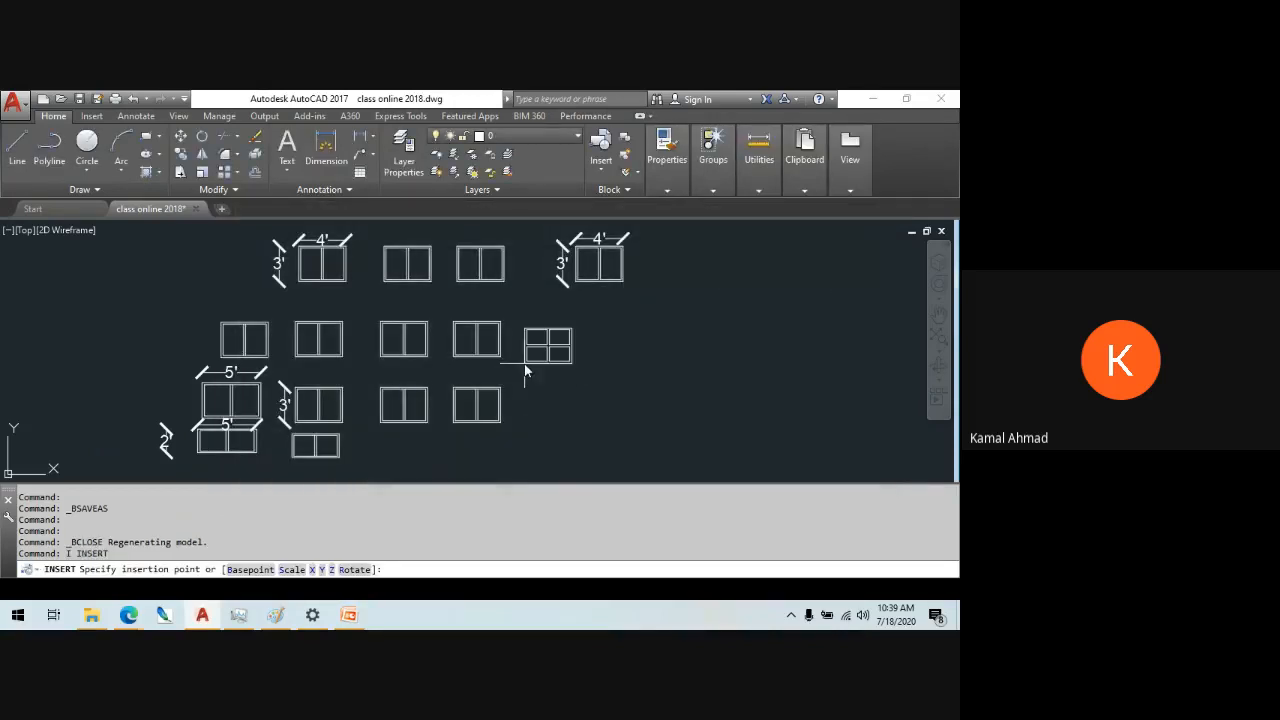
click(524, 357)
scroll(498, 412, up, 3)
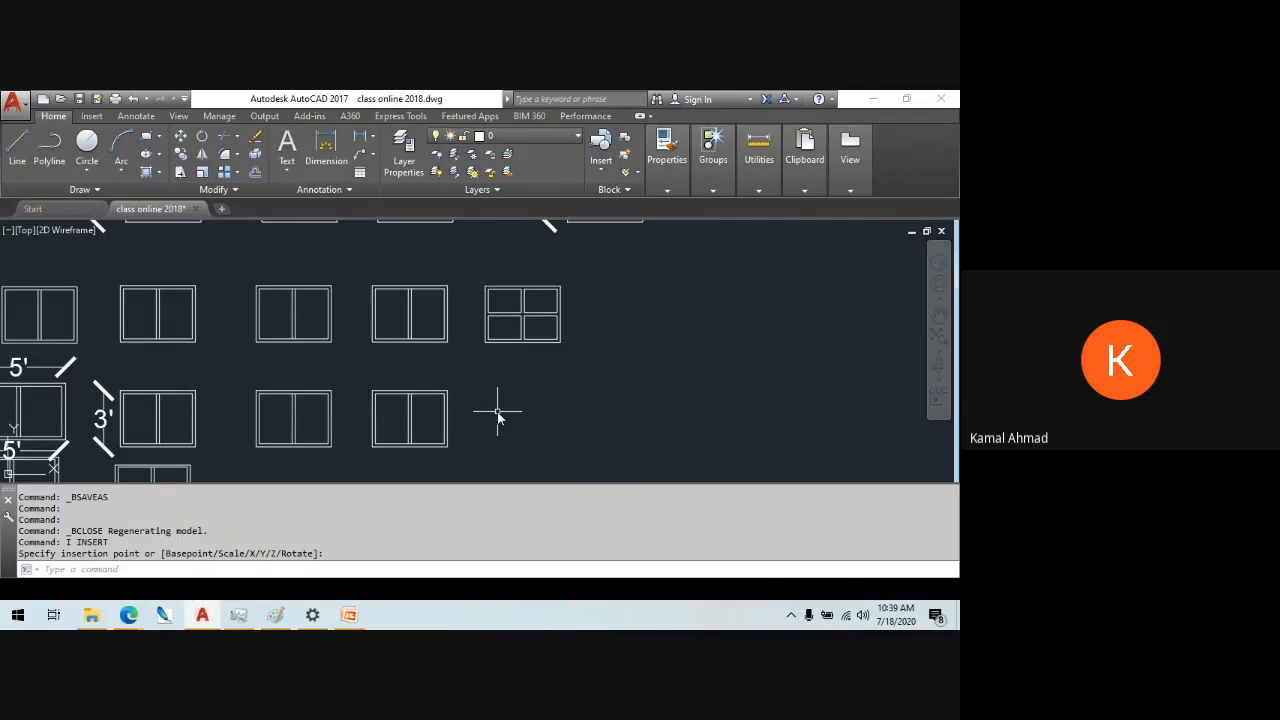
- Examine the inserted win2 window beside the win1 windows, and review the whole drawing and the dimensioned scaled windows
middle_drag(496, 416, 565, 443)
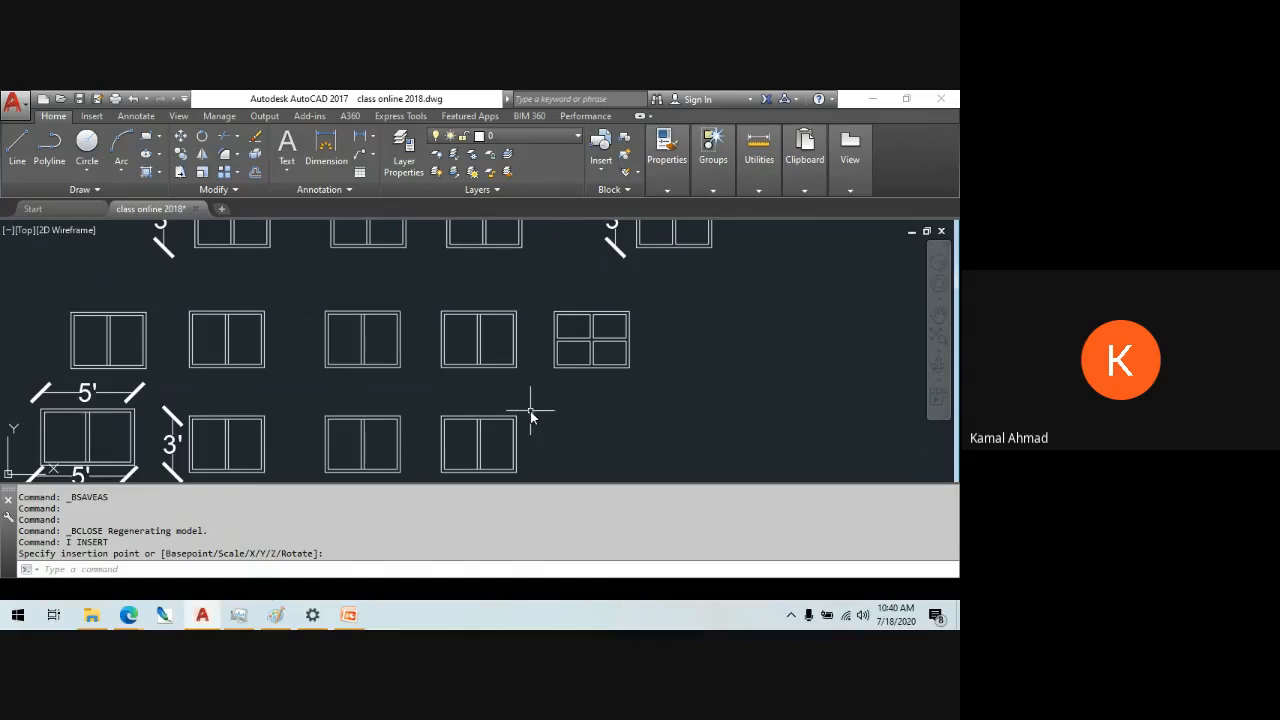
scroll(600, 380, up, 4)
middle_drag(556, 358, 583, 379)
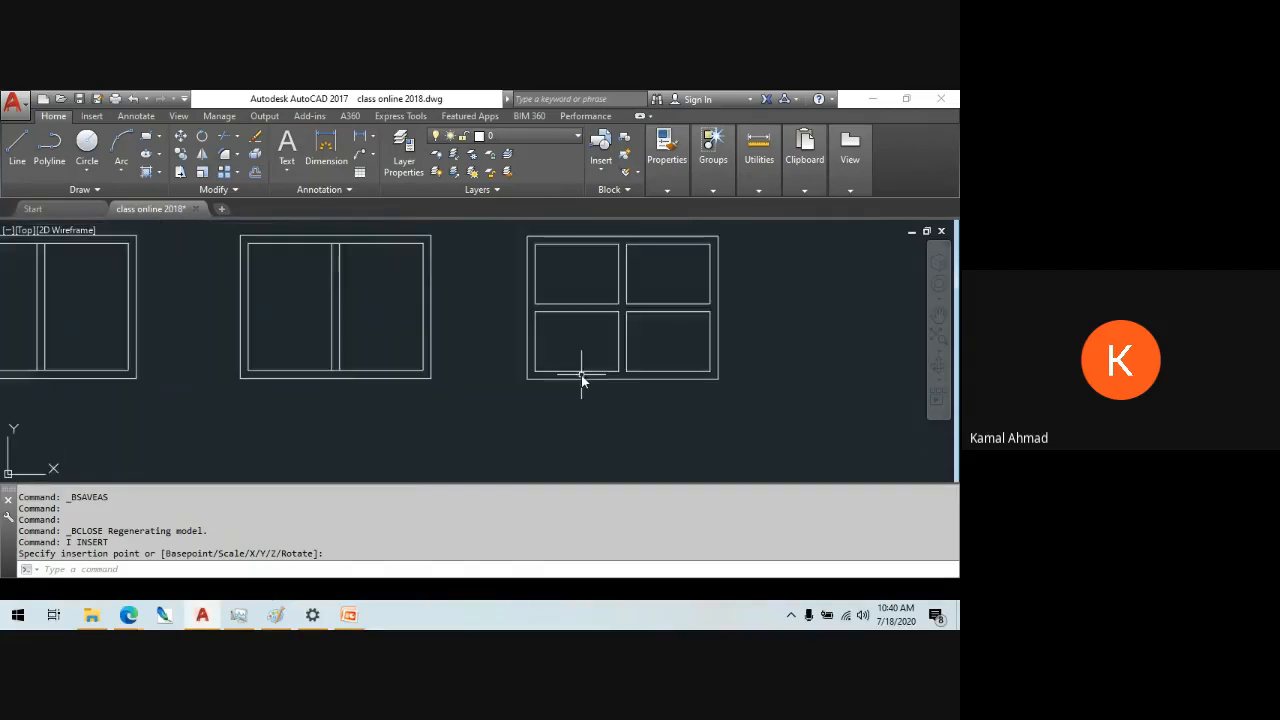
text(Swa)
middle_drag(581, 375, 668, 408)
scroll(677, 410, up, 2)
middle_click(676, 408)
middle_click(676, 408)
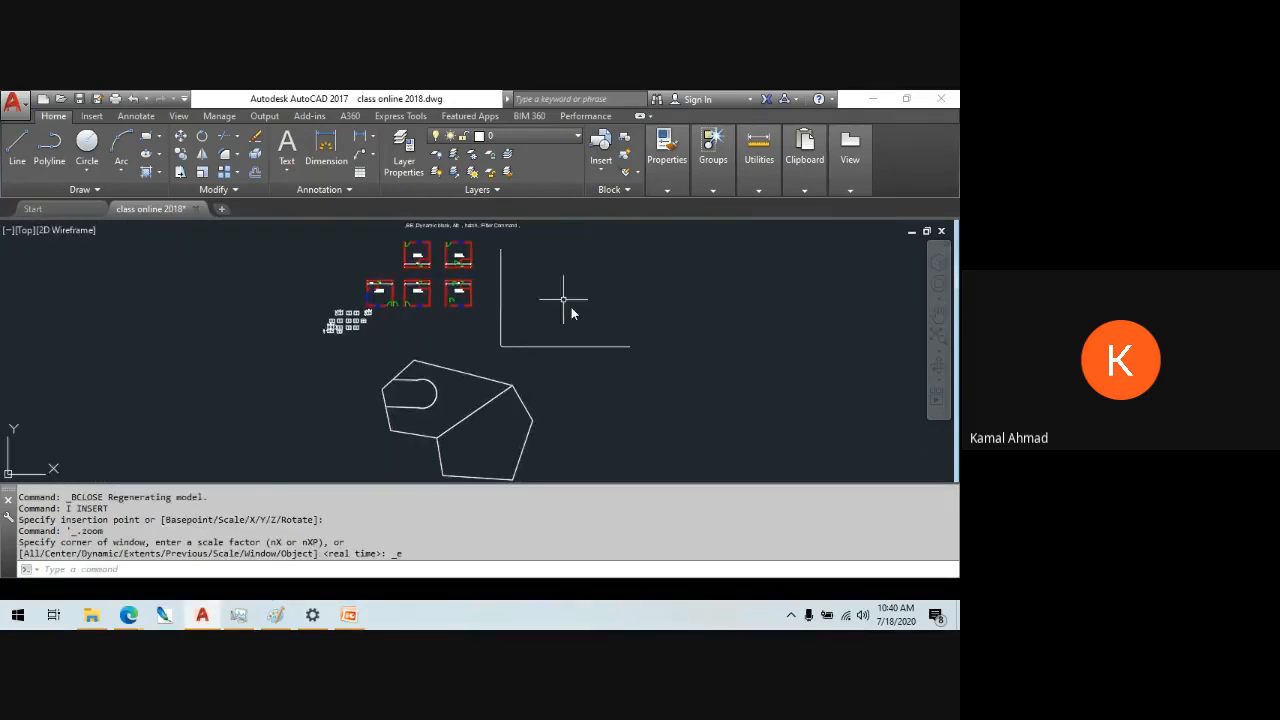
scroll(69, 394, up, 4)
middle_drag(789, 288, 565, 406)
scroll(601, 249, up, 2)
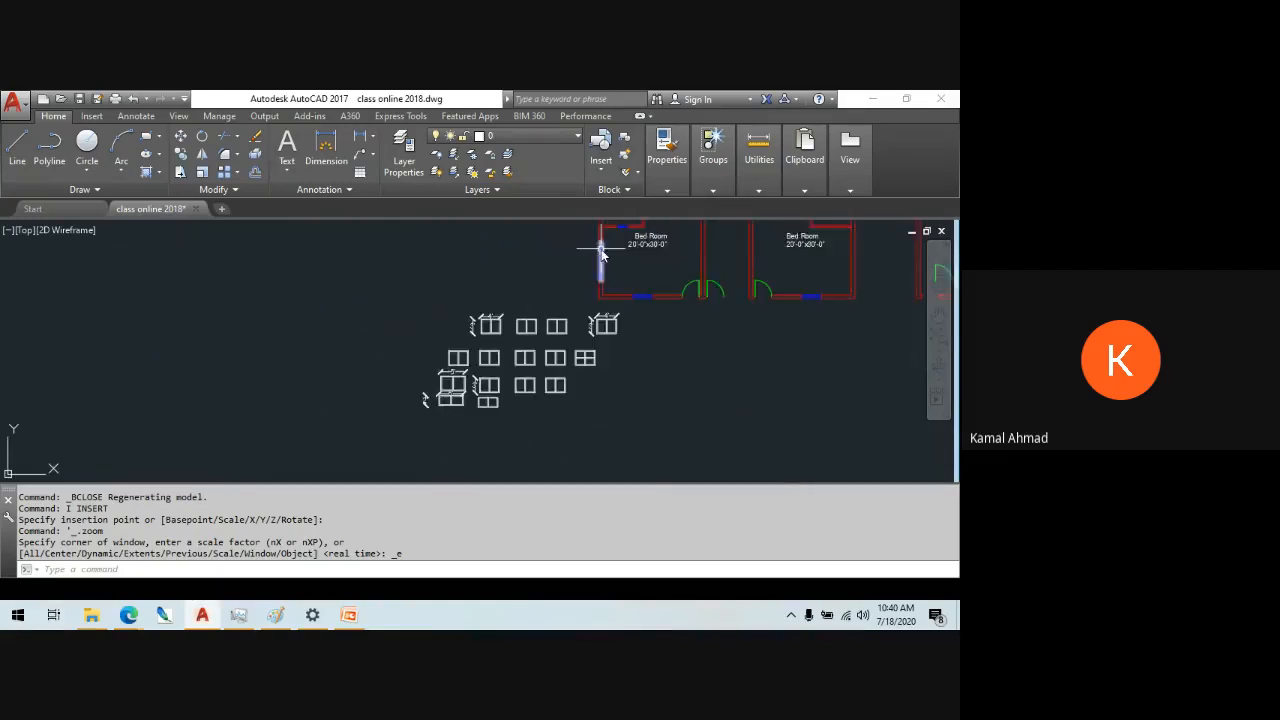
scroll(663, 354, up, 2)
scroll(490, 308, up, 3)
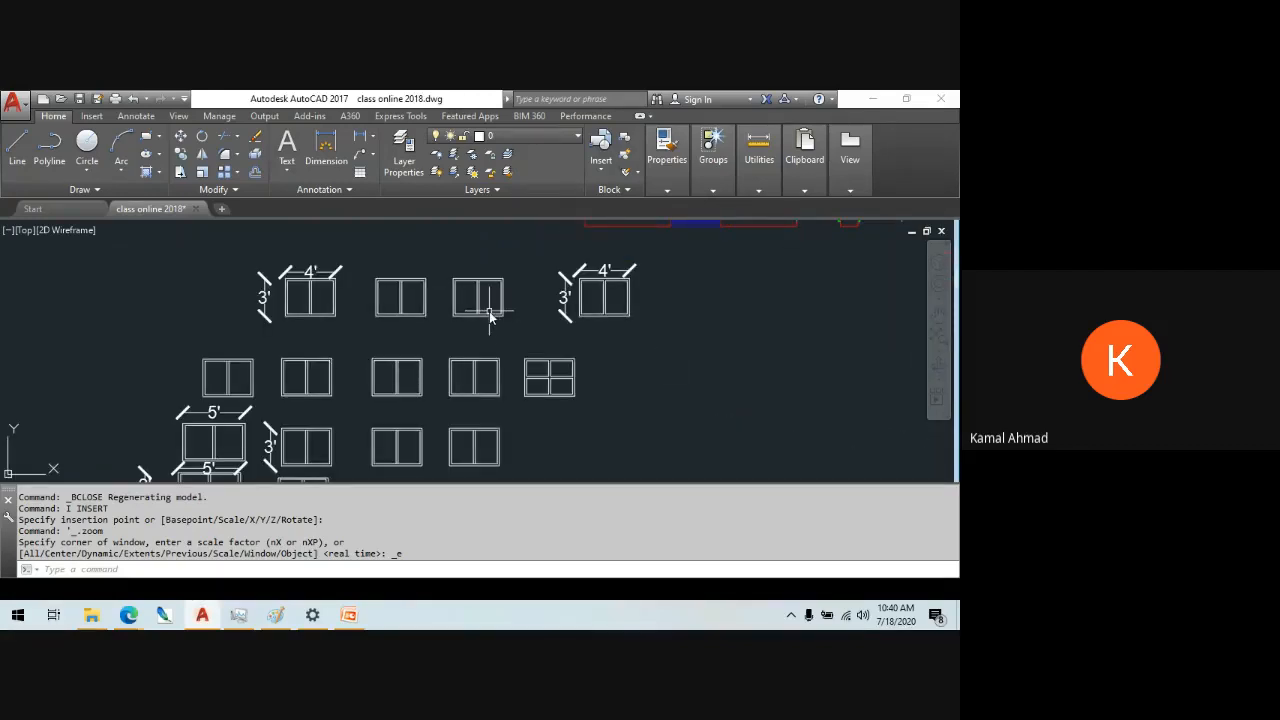
scroll(591, 434, up, 2)
mouse_move(437, 371)
middle_down()
mouse_move(560, 434)
mouse_move(529, 366)
middle_up()
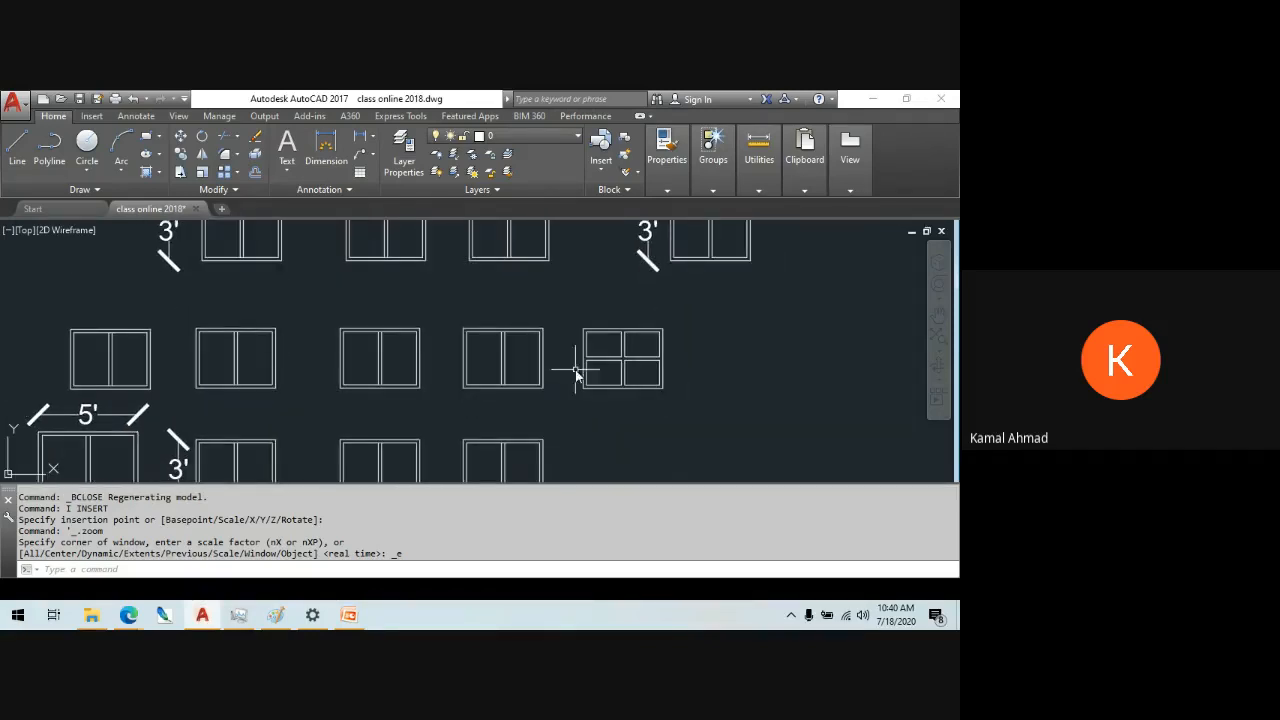
middle_drag(571, 389, 617, 221)
middle_drag(409, 411, 529, 431)
mouse_move(286, 334)
middle_down()
mouse_move(290, 348)
mouse_move(362, 347)
middle_up()
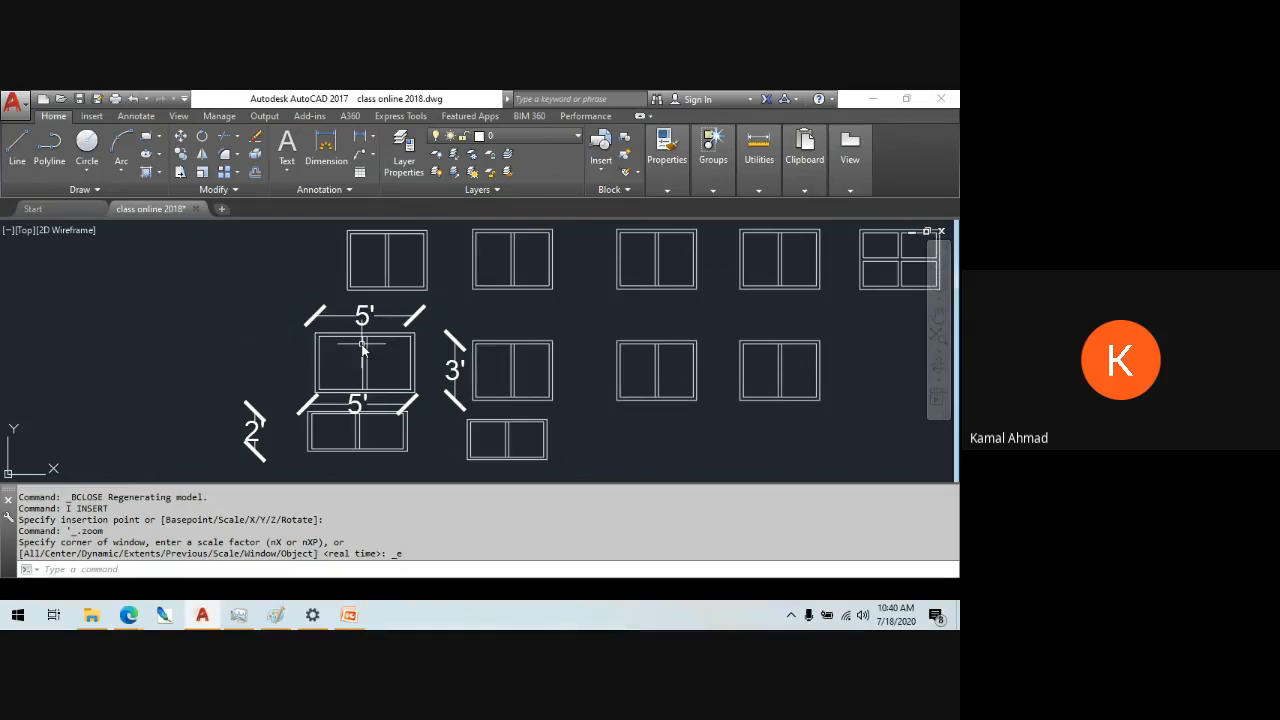
mouse_move(702, 345)
middle_down()
mouse_move(483, 381)
mouse_move(479, 327)
middle_up()
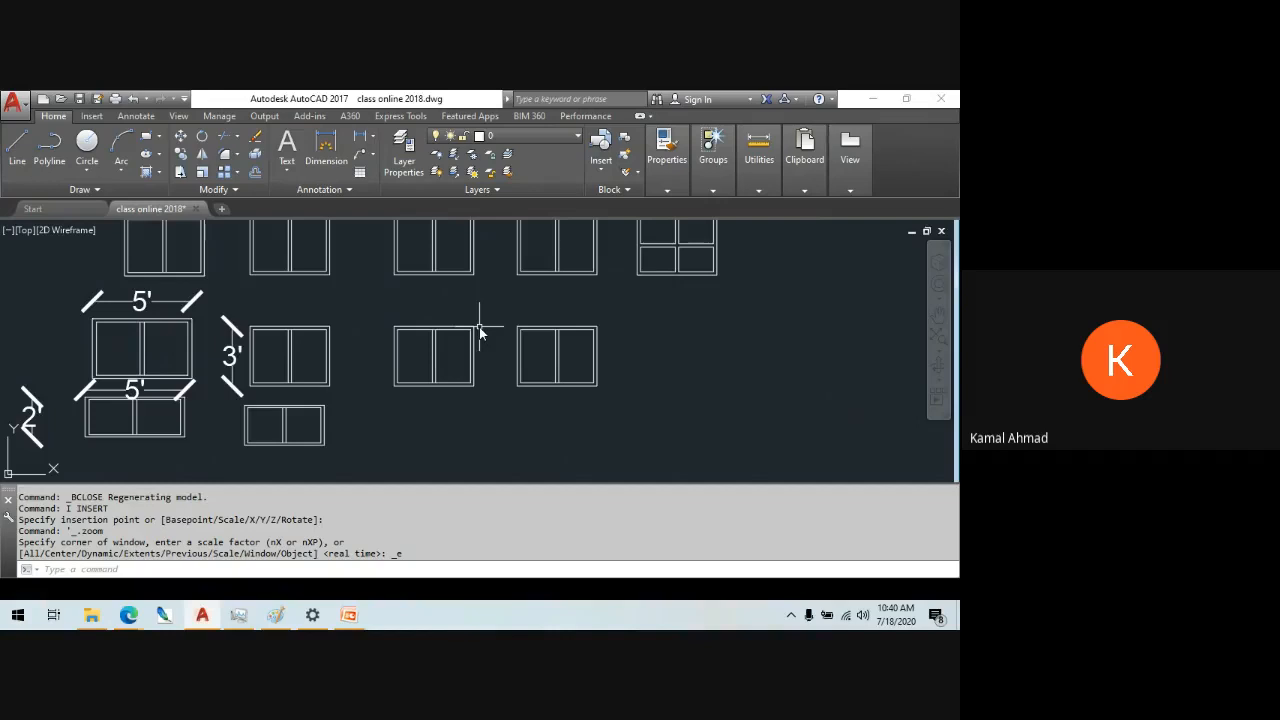
scroll(479, 327, down, 2)
middle_drag(479, 327, 427, 379)
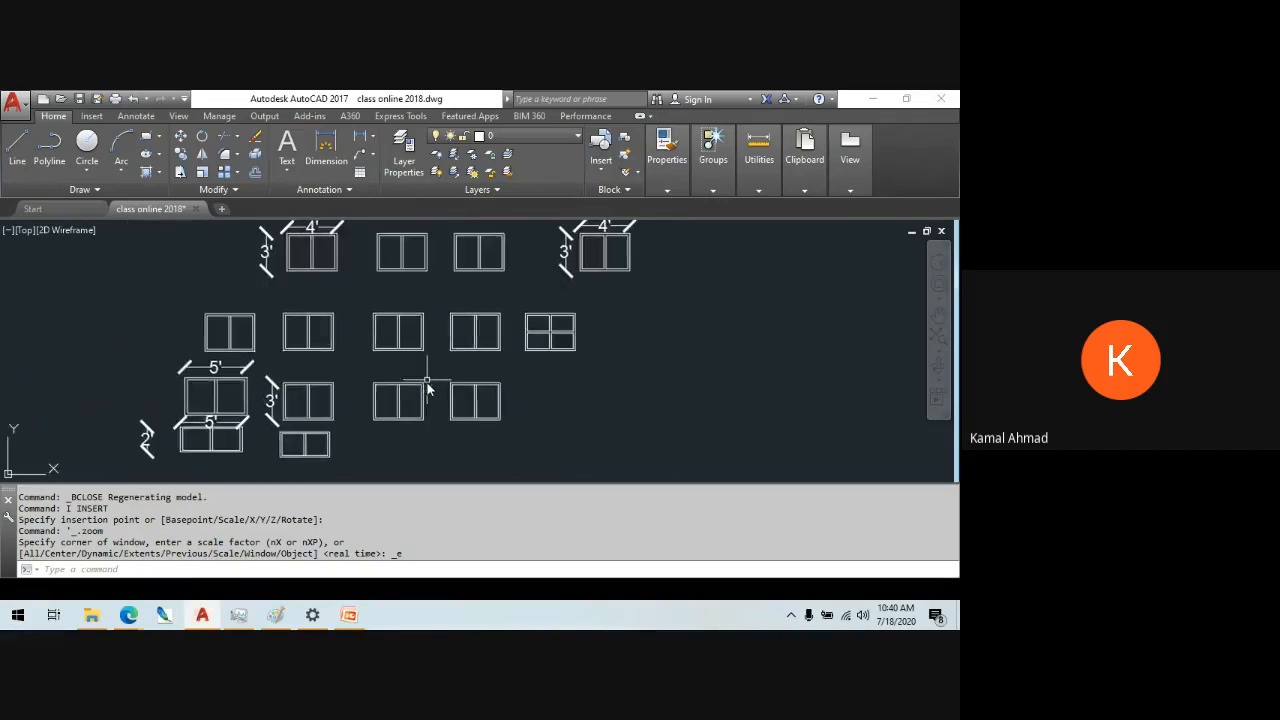
middle_drag(431, 327, 388, 406)
middle_drag(180, 478, 336, 250)
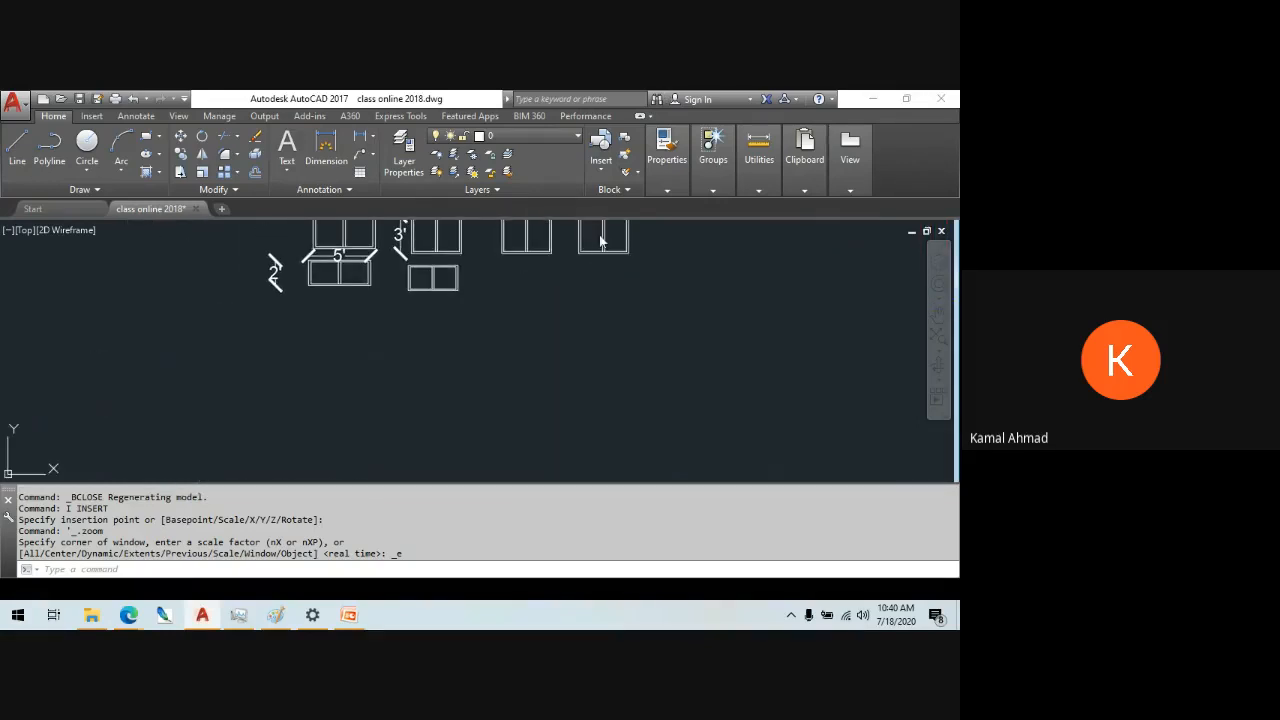
middle_drag(569, 287, 499, 394)
scroll(514, 249, up, 2)
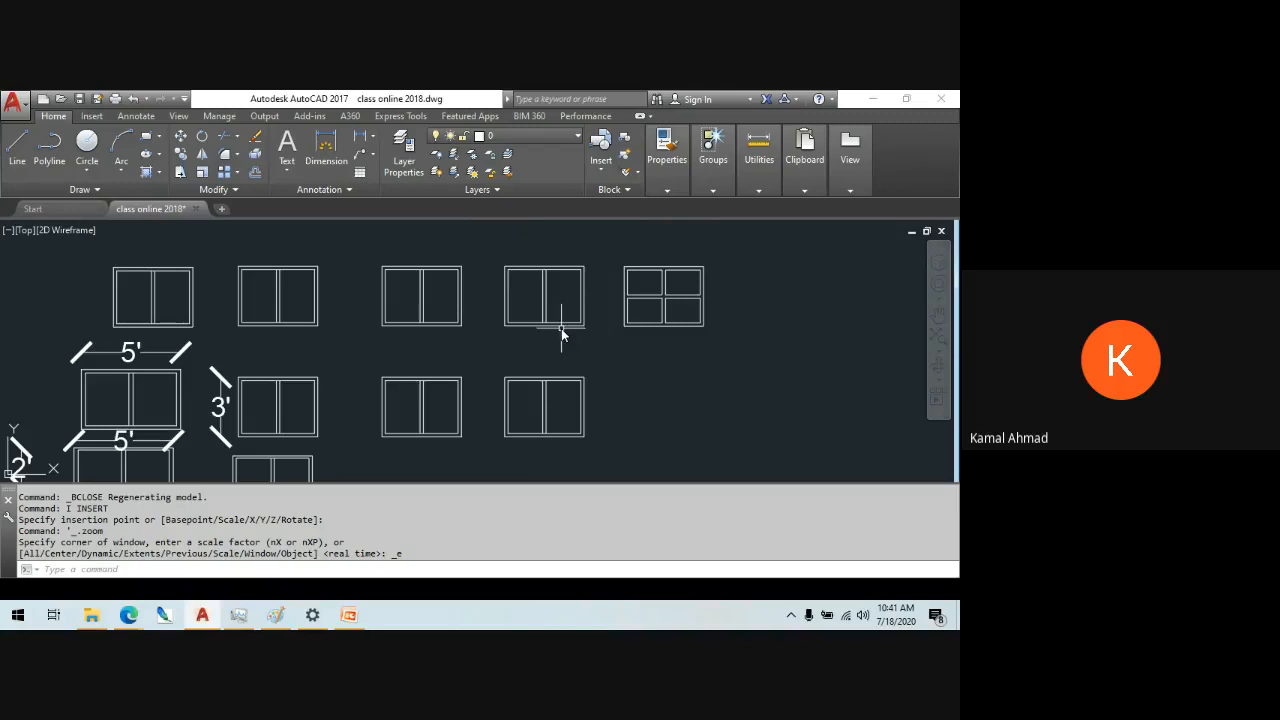
text(s)
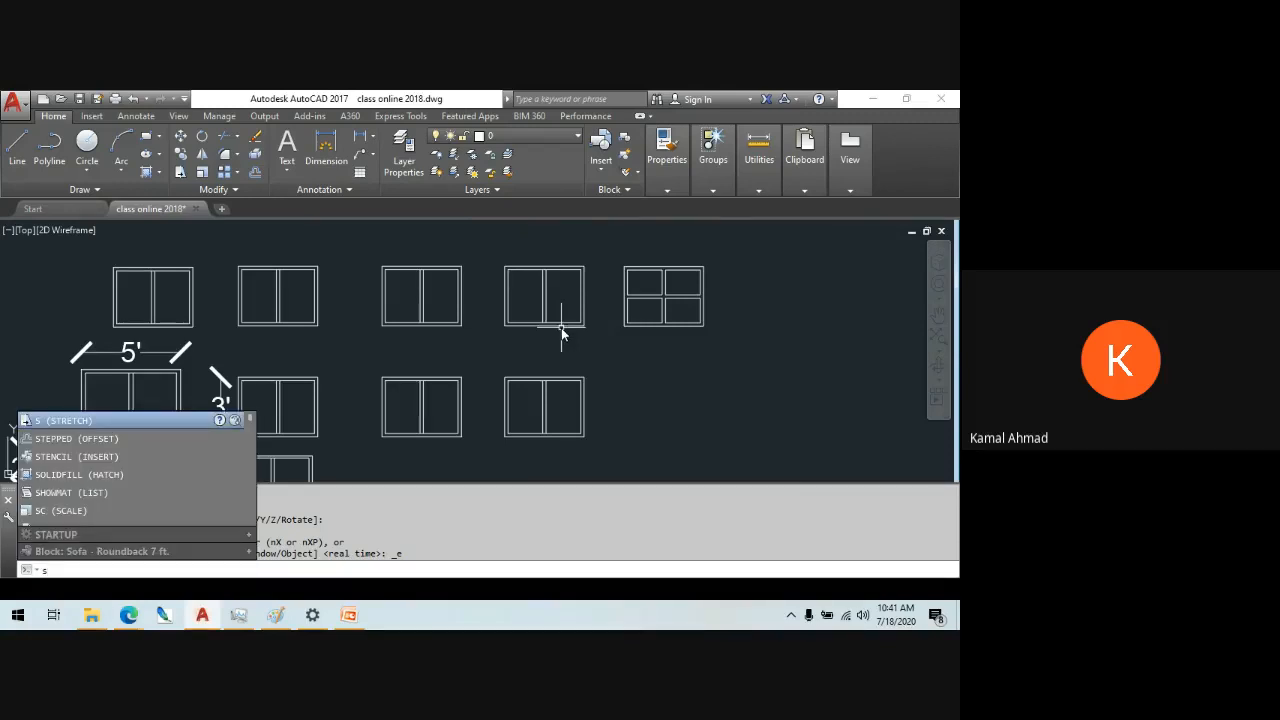
key(BackSpace)
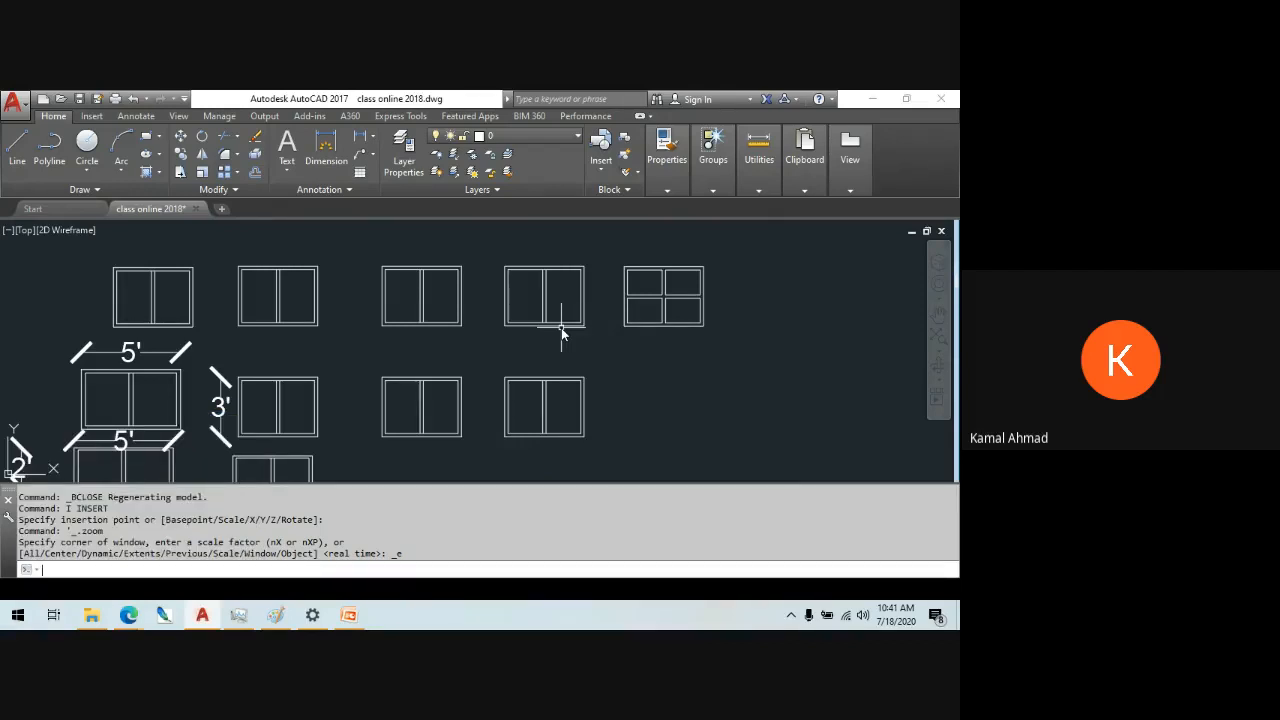
text(sub)
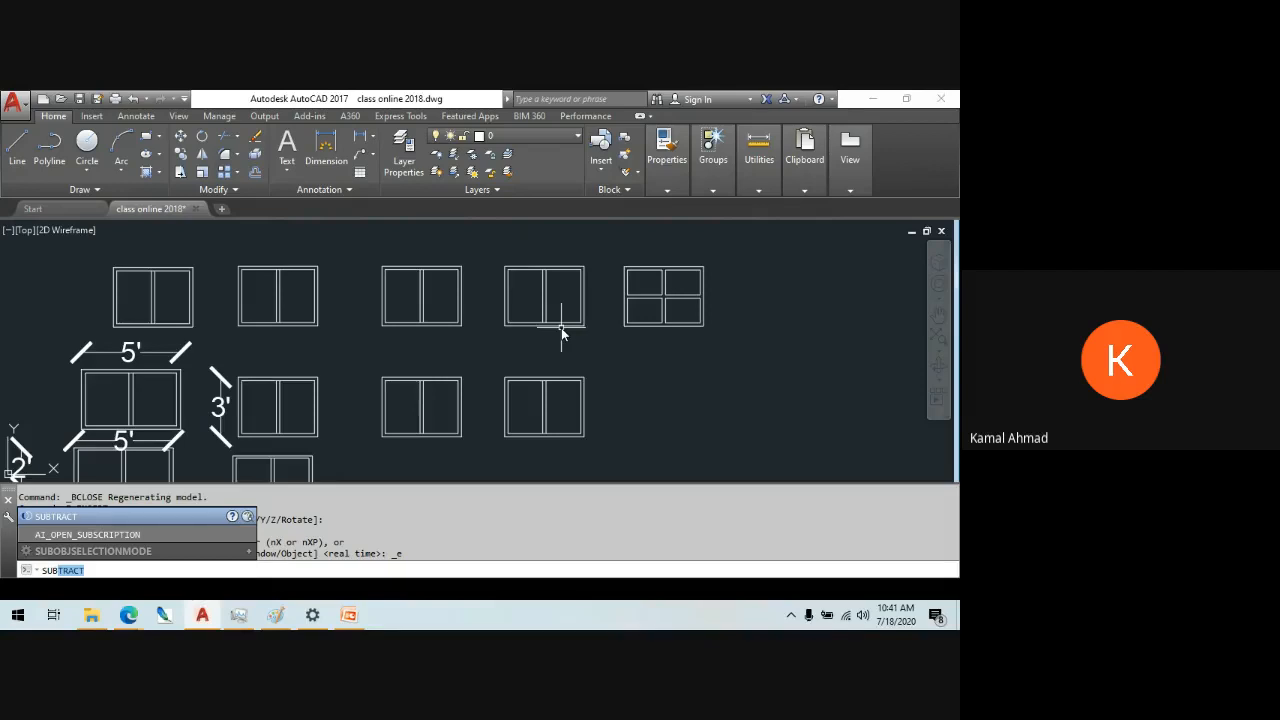
text(s)
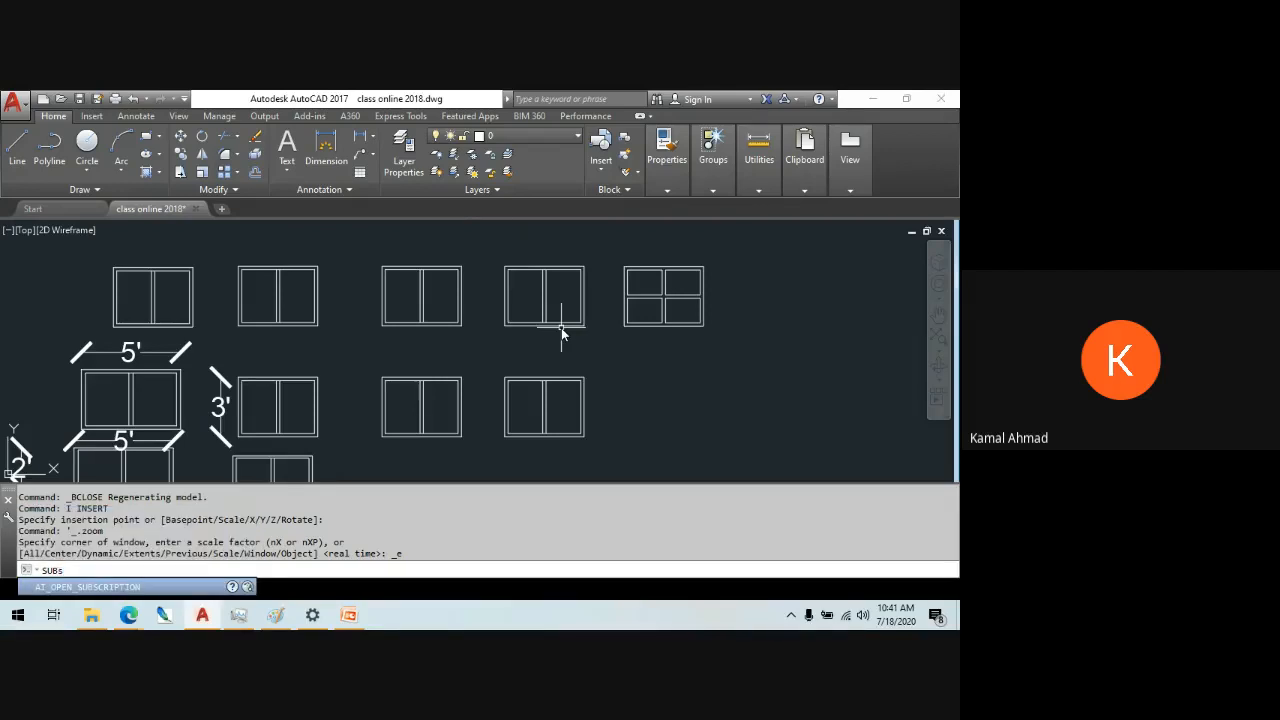
text(ti)
key(BackSpace)
key(BackSpace)
key(BackSpace)
key(BackSpace)
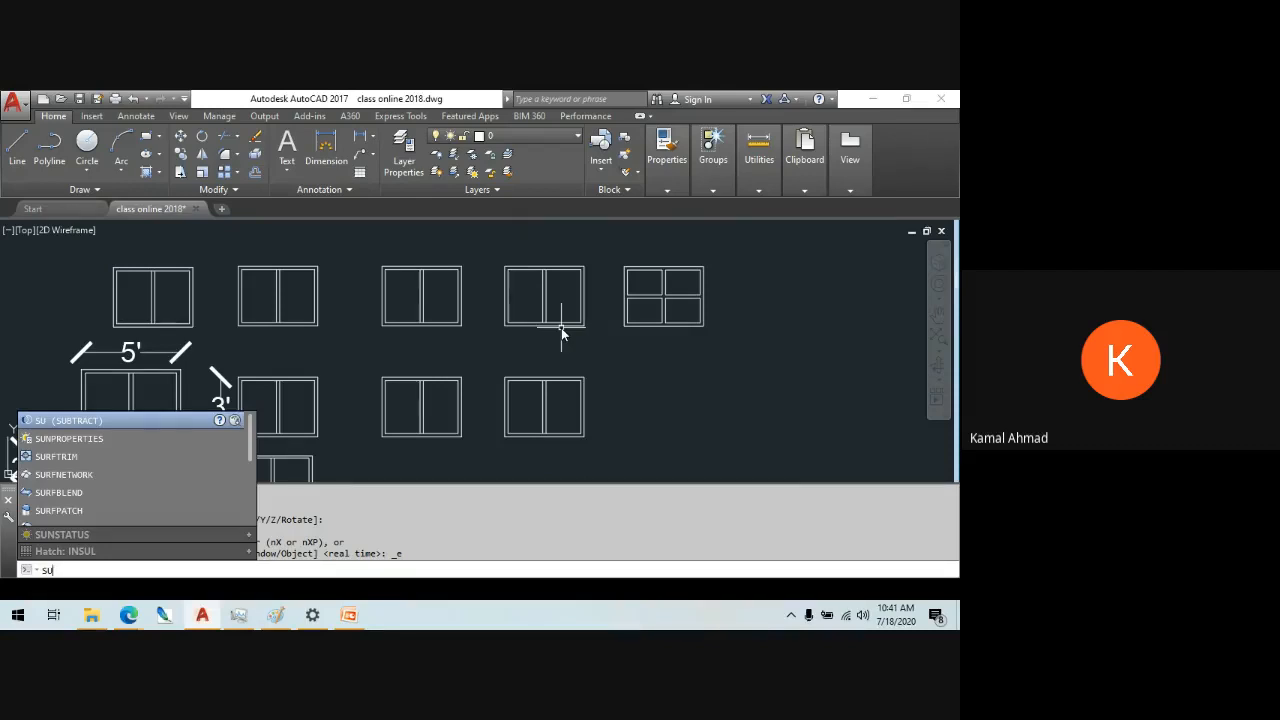
key(BackSpace)
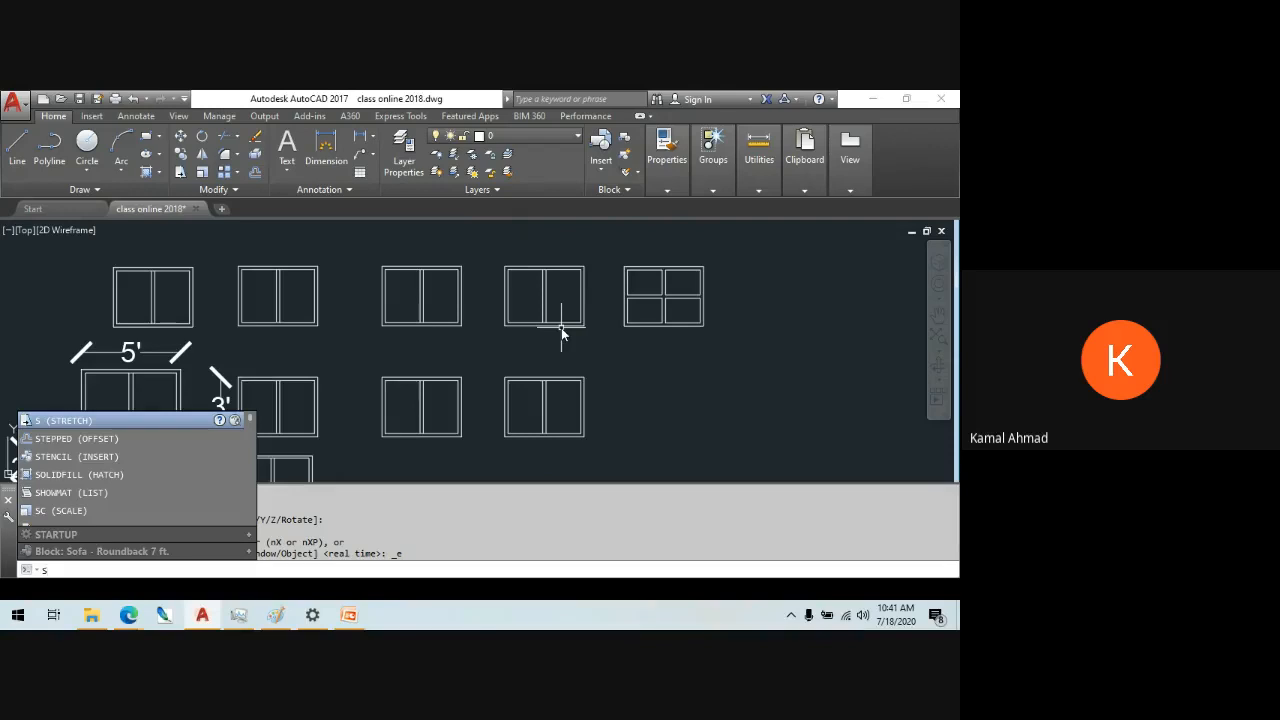
key(BackSpace)
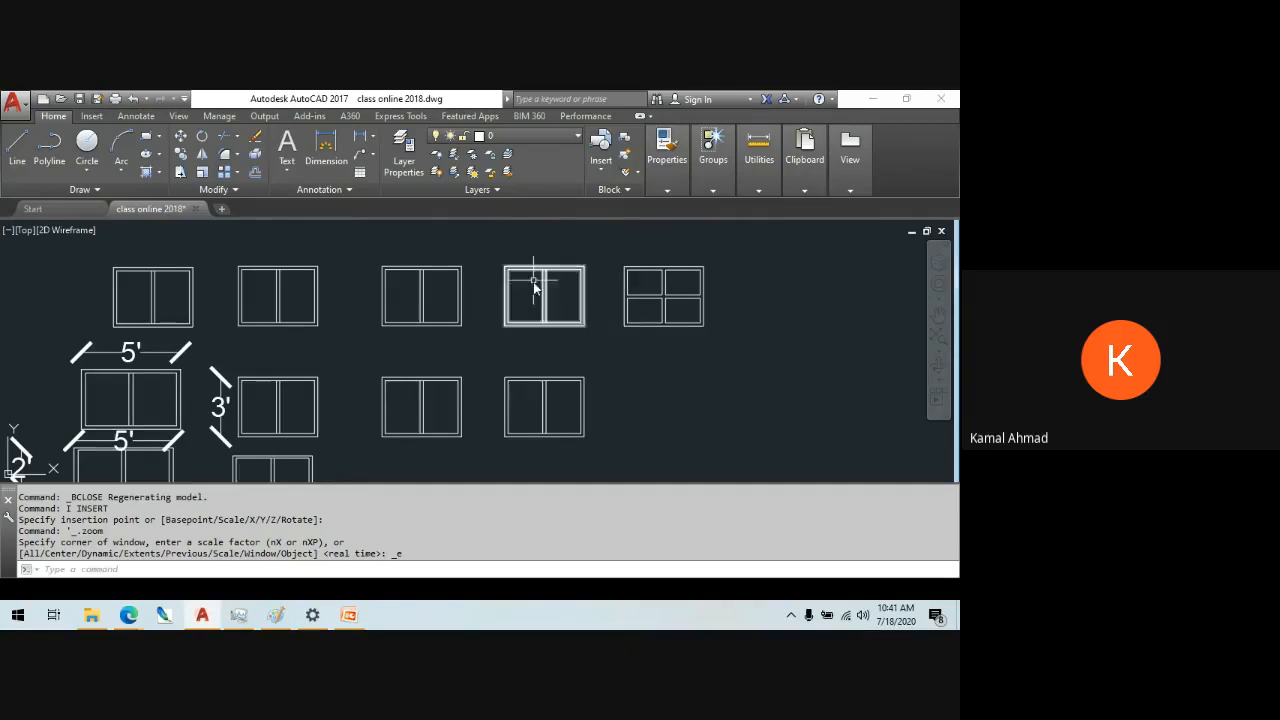
- Examine the command list heading above the bedroom plans, including Att, and return to the empty area beside the window blocks
scroll(534, 282, down, 6)
middle_drag(534, 282, 401, 430)
middle_drag(656, 279, 438, 471)
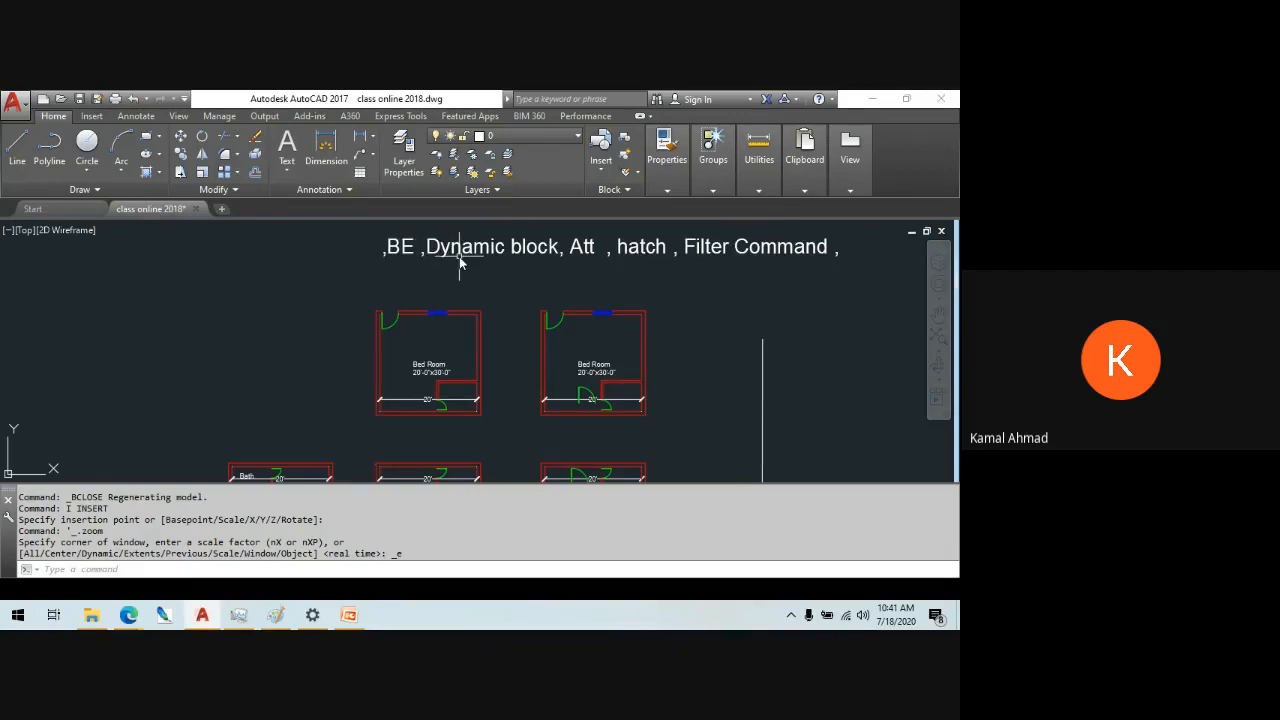
middle_drag(459, 258, 509, 232)
middle_drag(506, 284, 403, 357)
scroll(371, 273, up, 5)
middle_drag(527, 386, 386, 381)
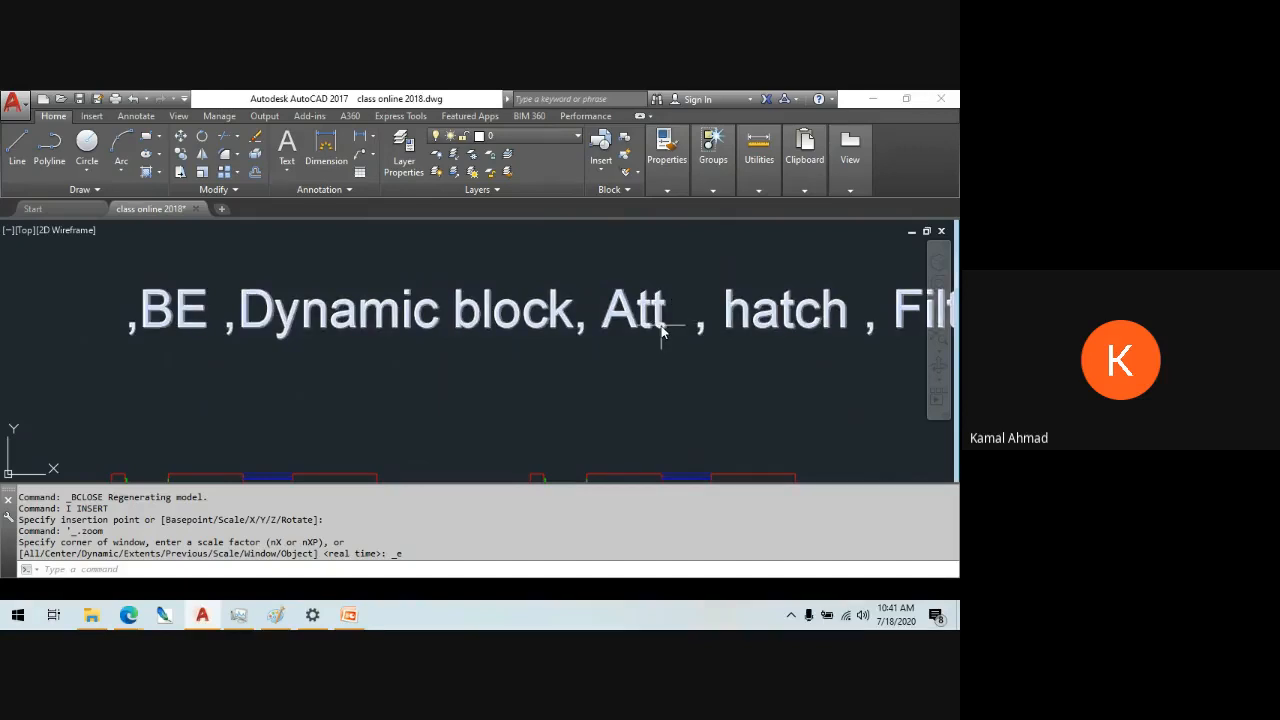
scroll(663, 337, down, 5)
scroll(437, 390, down, 4)
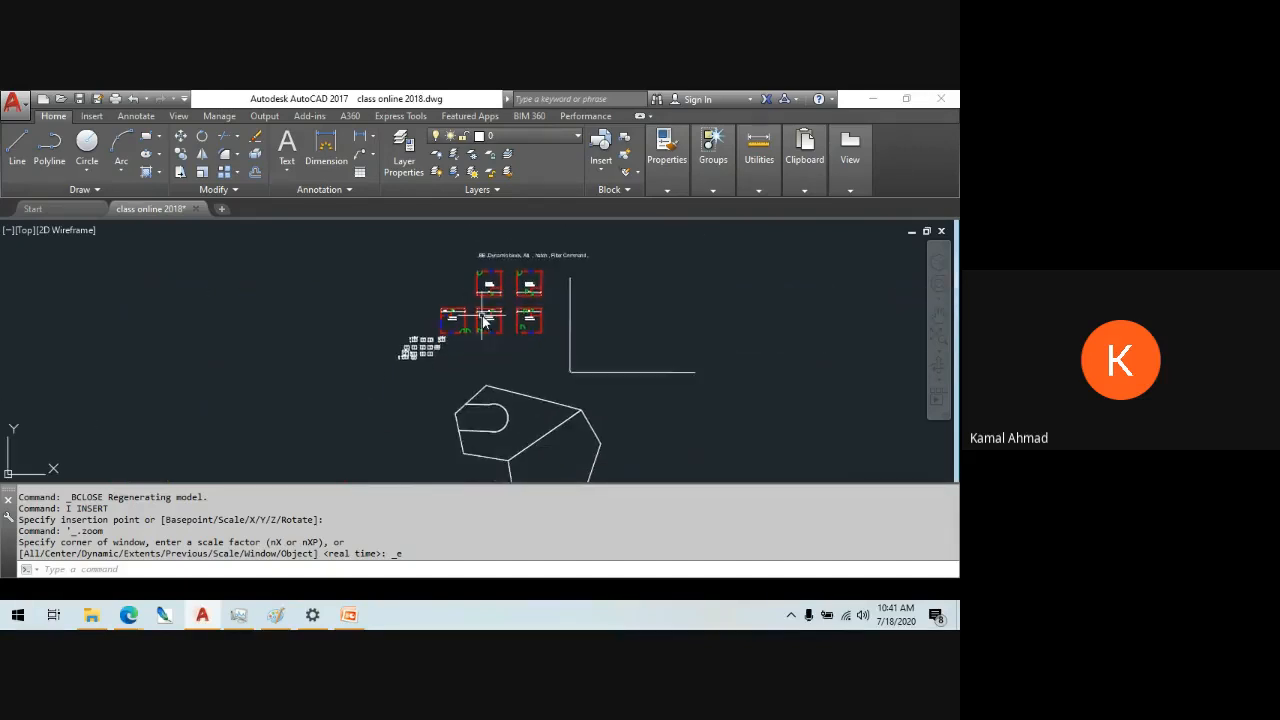
scroll(357, 451, up, 5)
scroll(380, 368, up, 4)
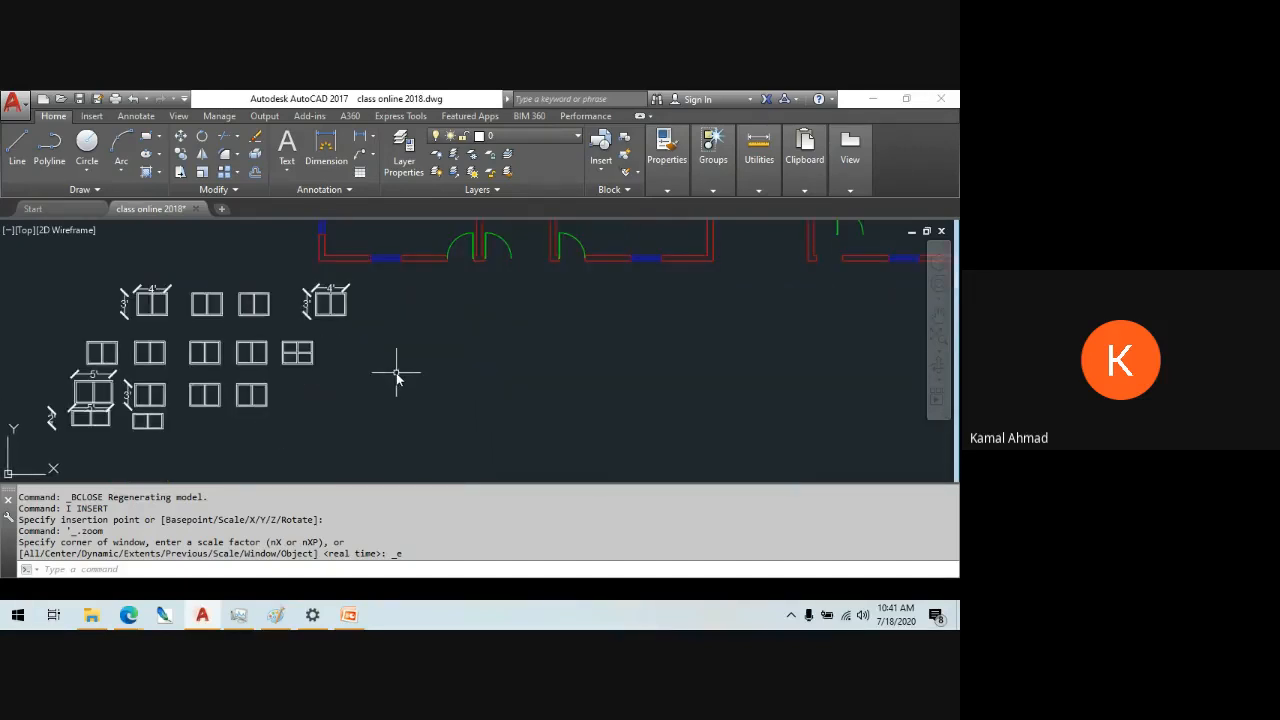
mouse_move(394, 366)
middle_down()
mouse_move(329, 394)
mouse_move(266, 400)
middle_up()
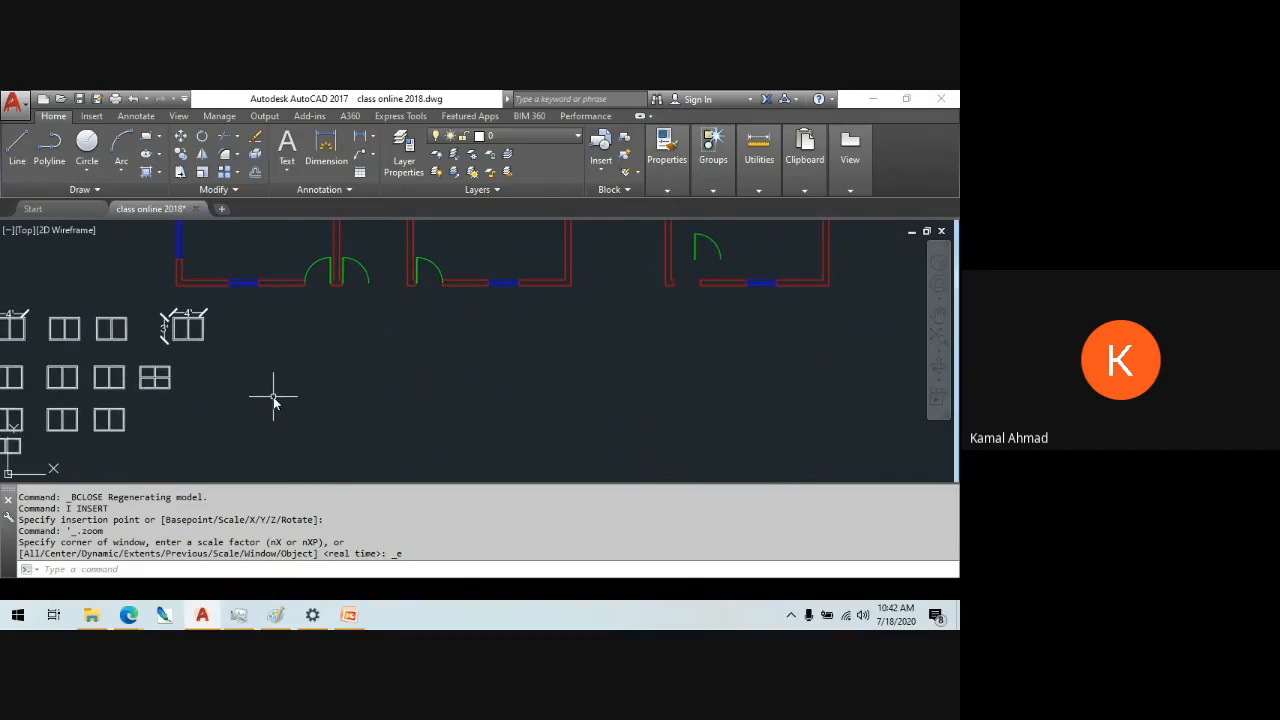
middle_drag(273, 400, 329, 391)
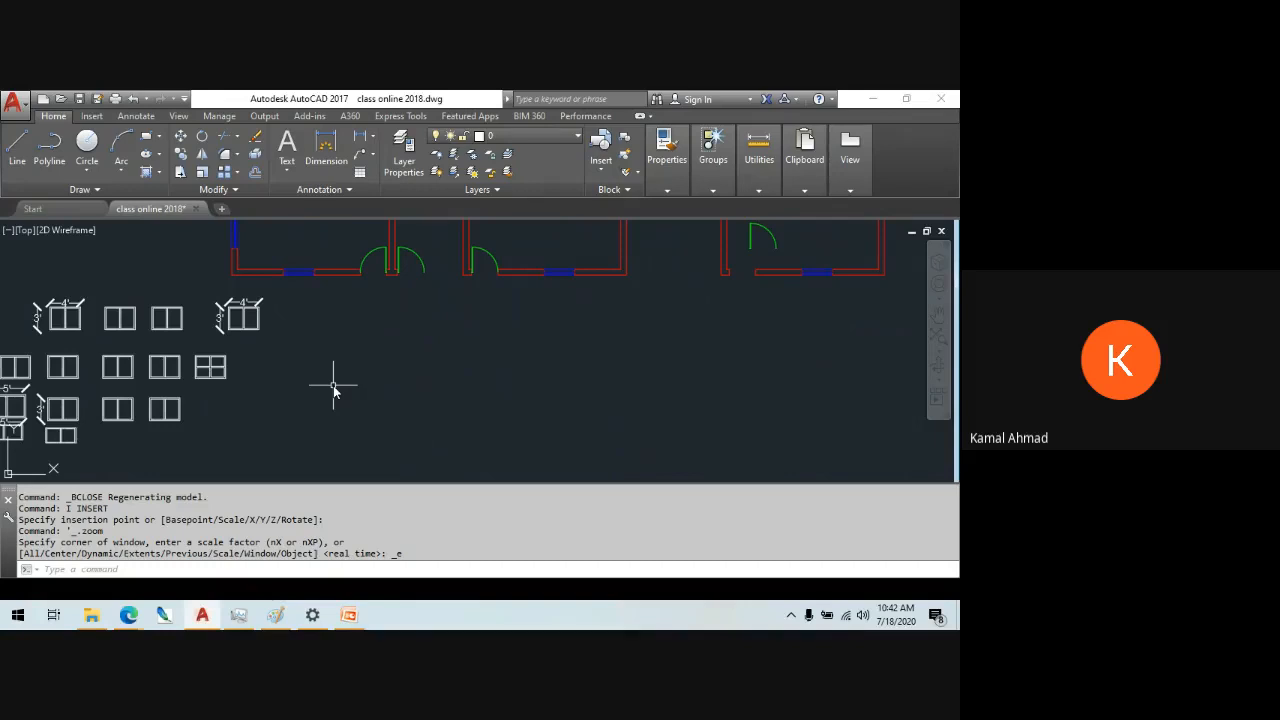
mouse_move(337, 404)
middle_down()
mouse_move(300, 426)
mouse_move(241, 399)
middle_up()
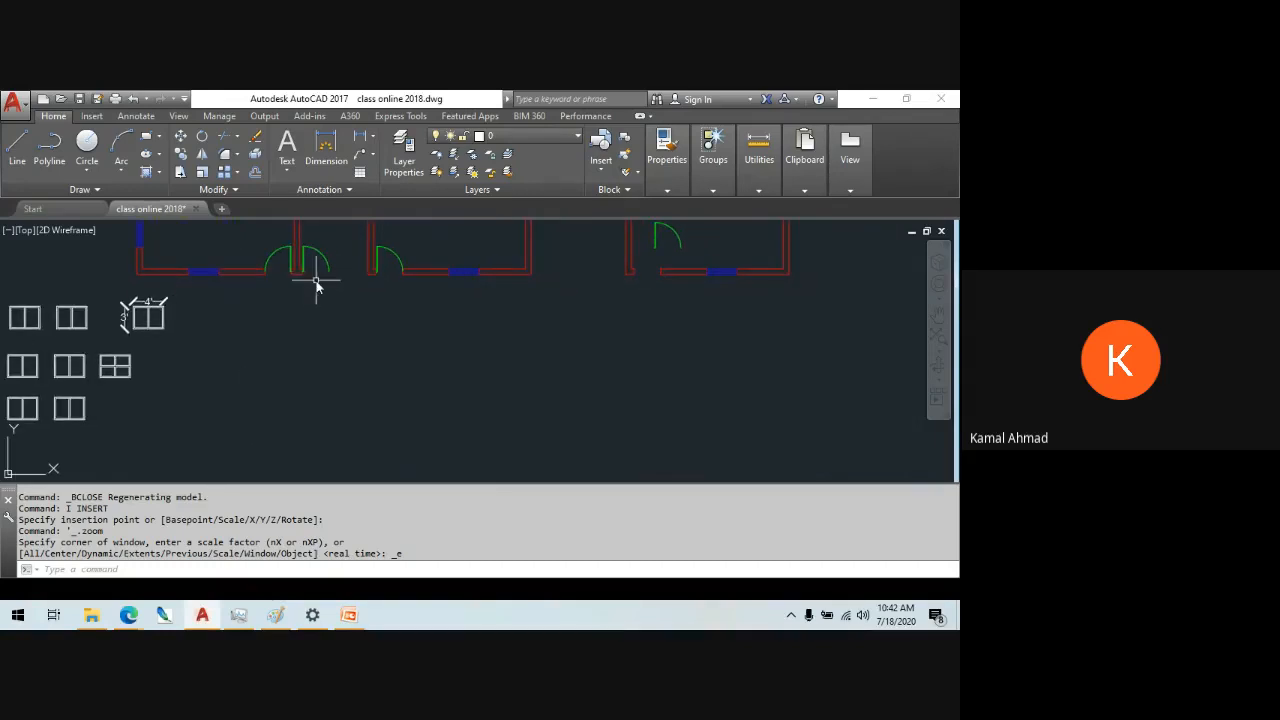
- Open the attribute definition settings and review the Tag, Prompt and Default fields
text(att)
key(Return)
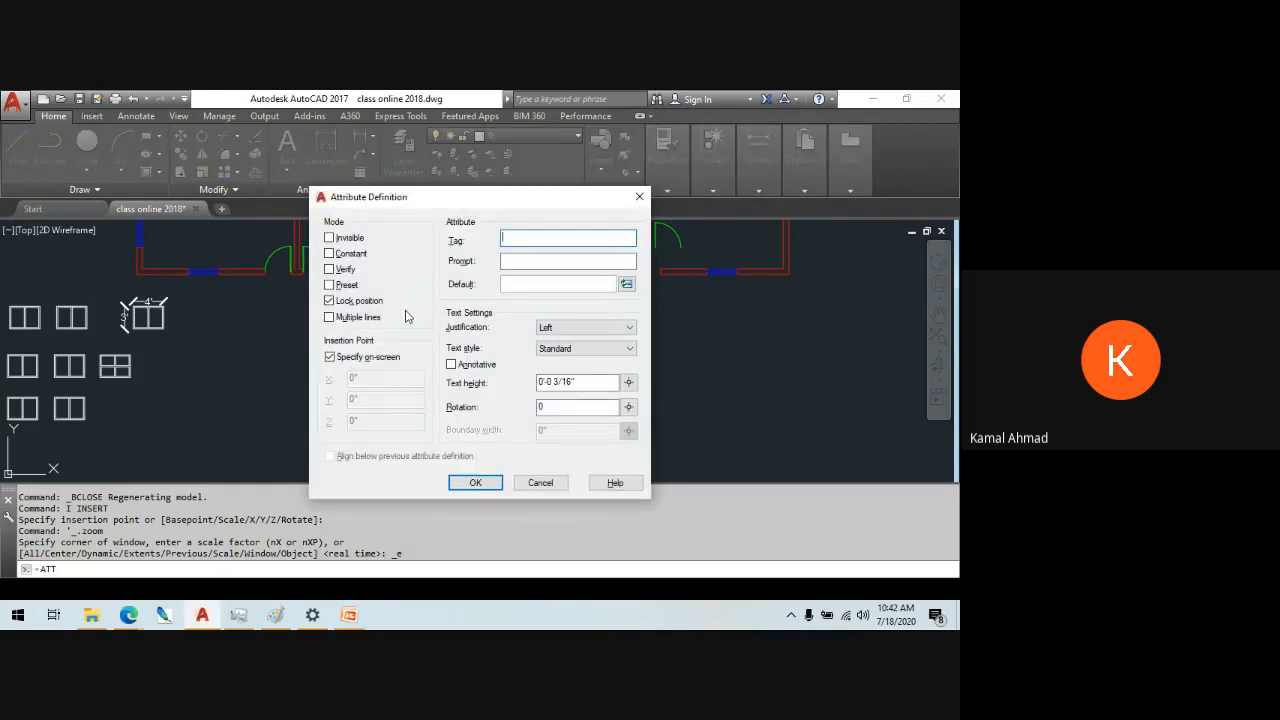
mouse_move(497, 203)
mouse_down()
mouse_move(526, 189)
mouse_move(487, 210)
mouse_move(510, 188)
mouse_up()
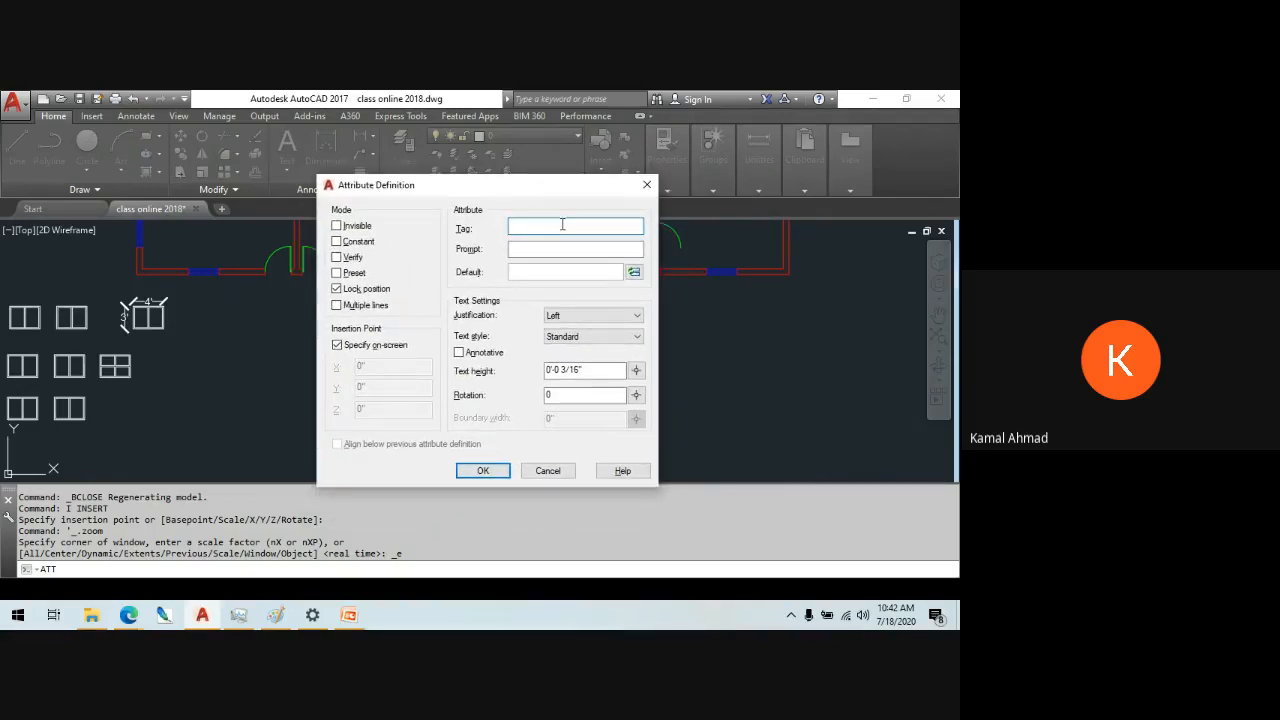
click(543, 273)
click(535, 222)
click(541, 245)
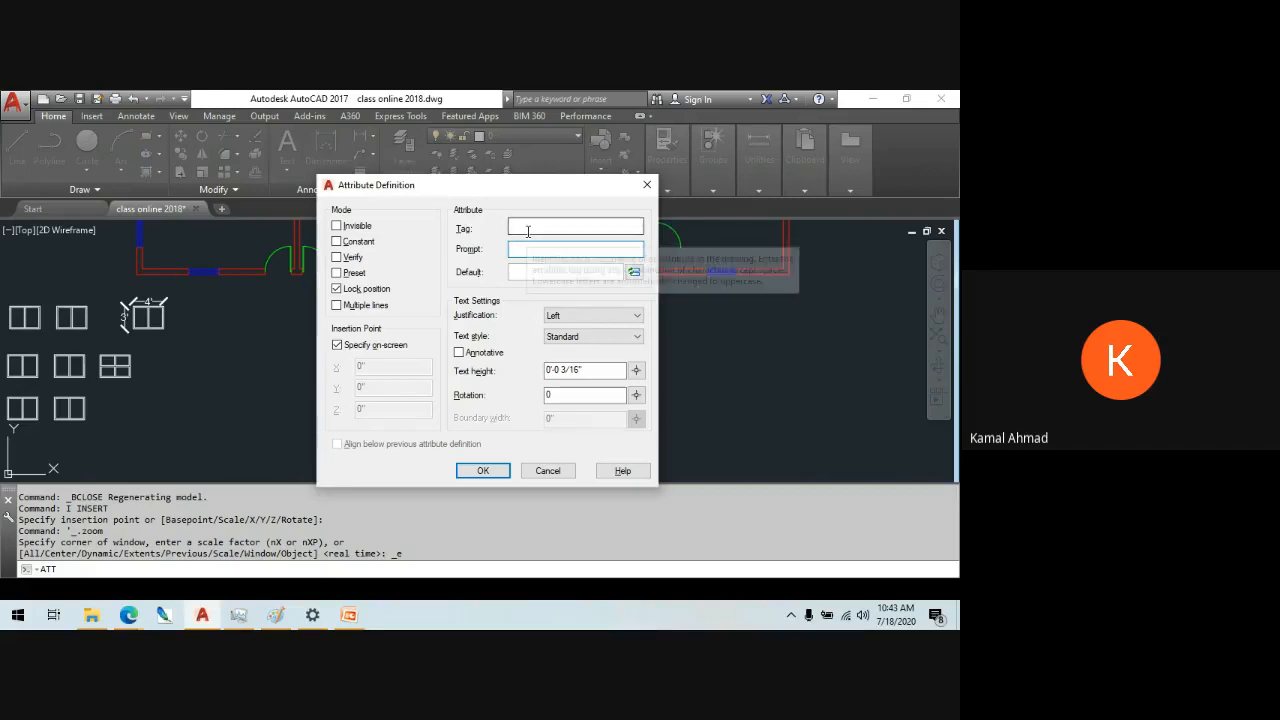
click(526, 271)
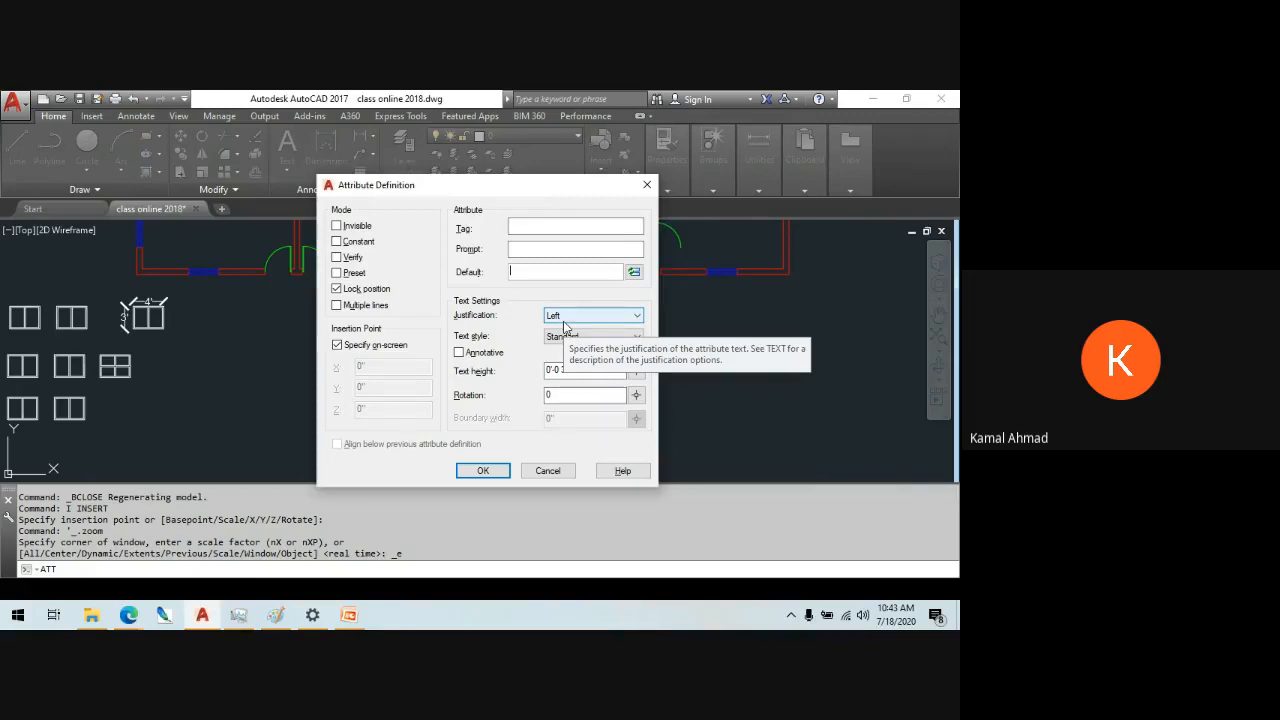
- Define an attribute with the tag level, the prompt Form ground and the default value 0-0
click(538, 228)
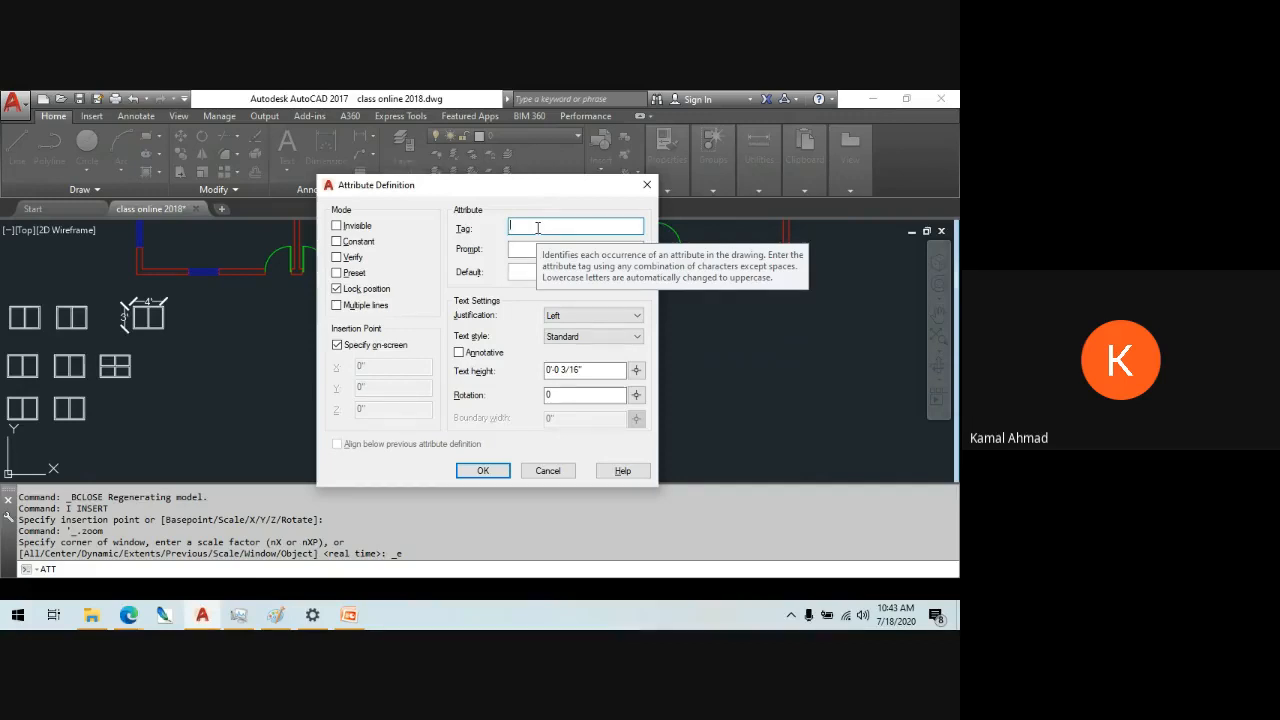
text(A)
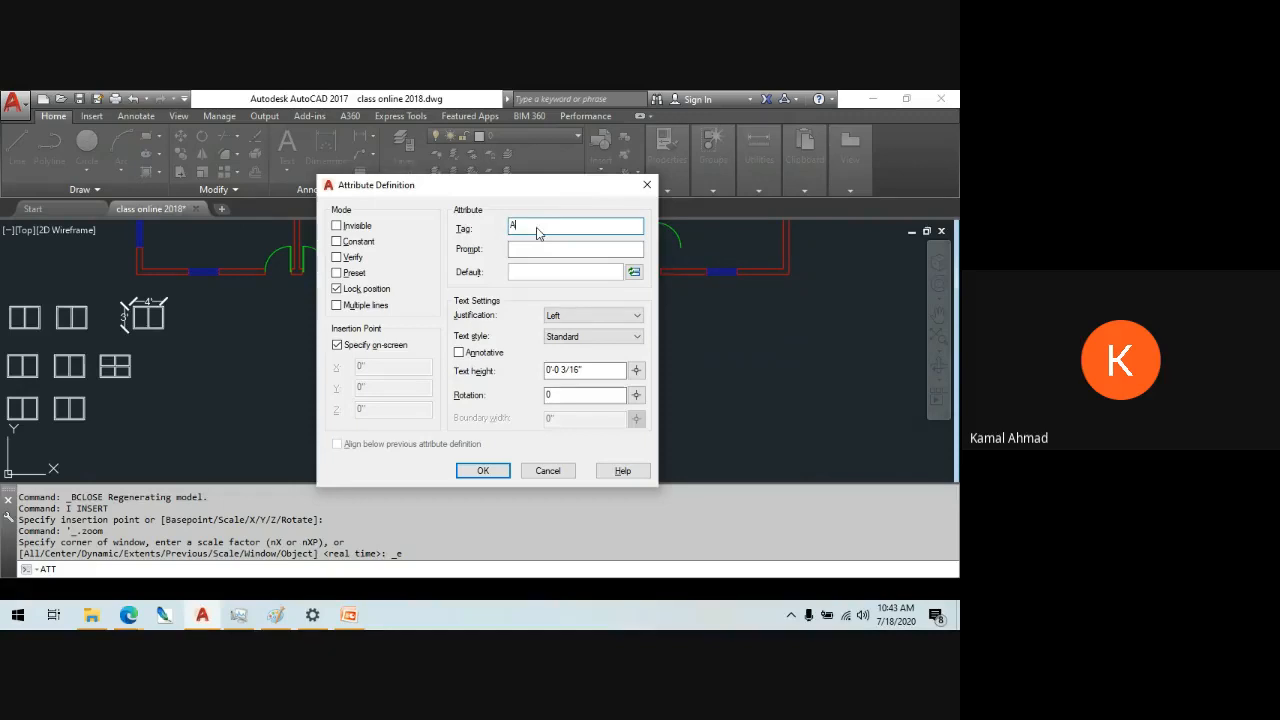
key(BackSpace)
text(level)
click(522, 252)
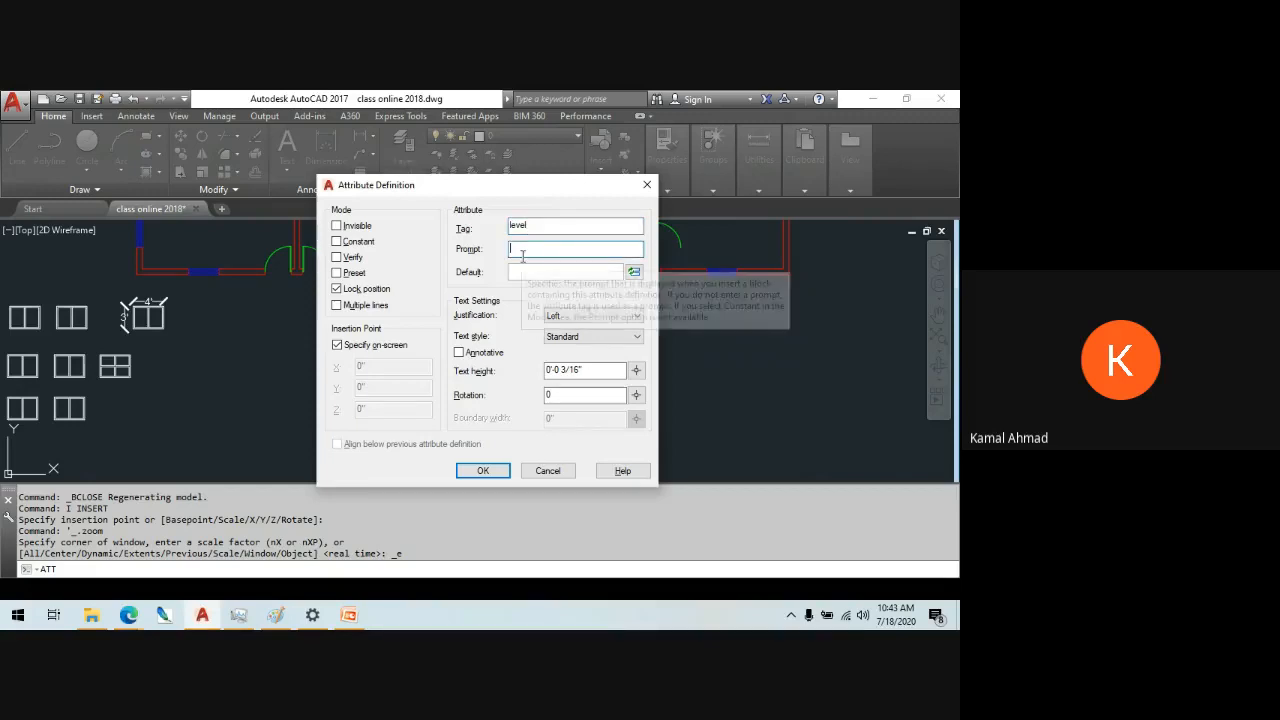
text(Form )
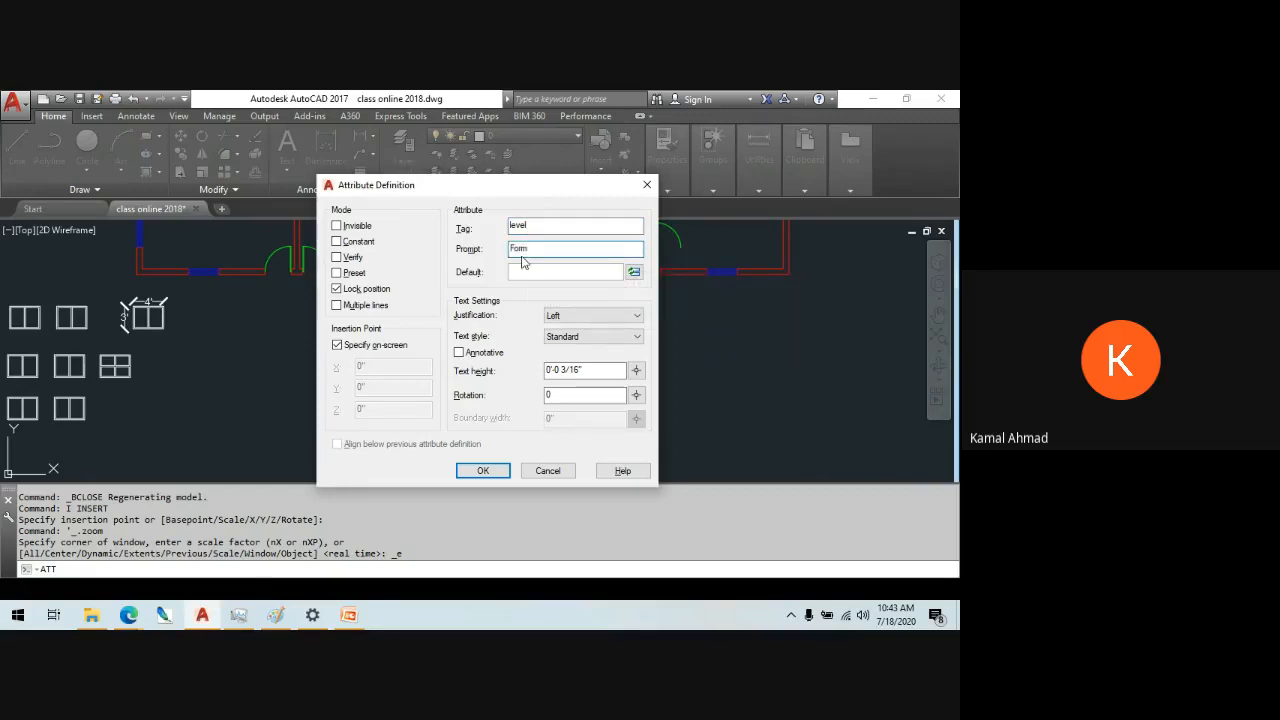
text(ground)
click(547, 271)
text(0)
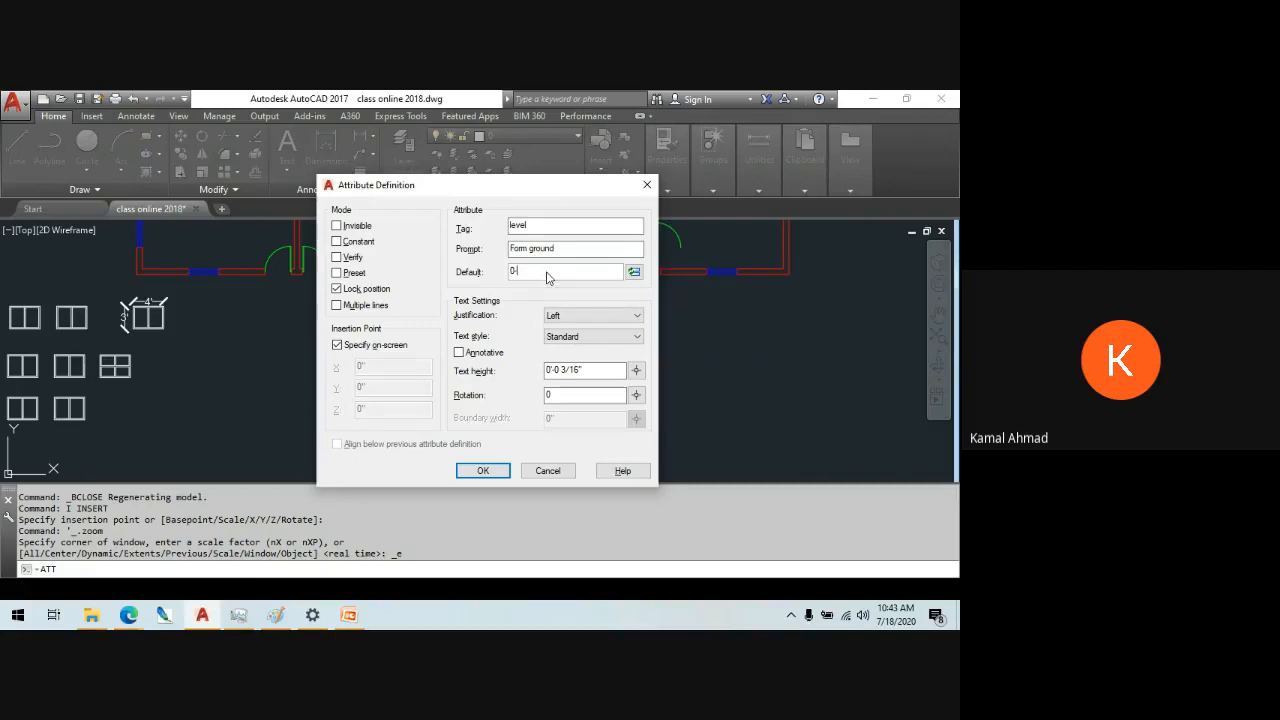
text(-0)
click(480, 471)
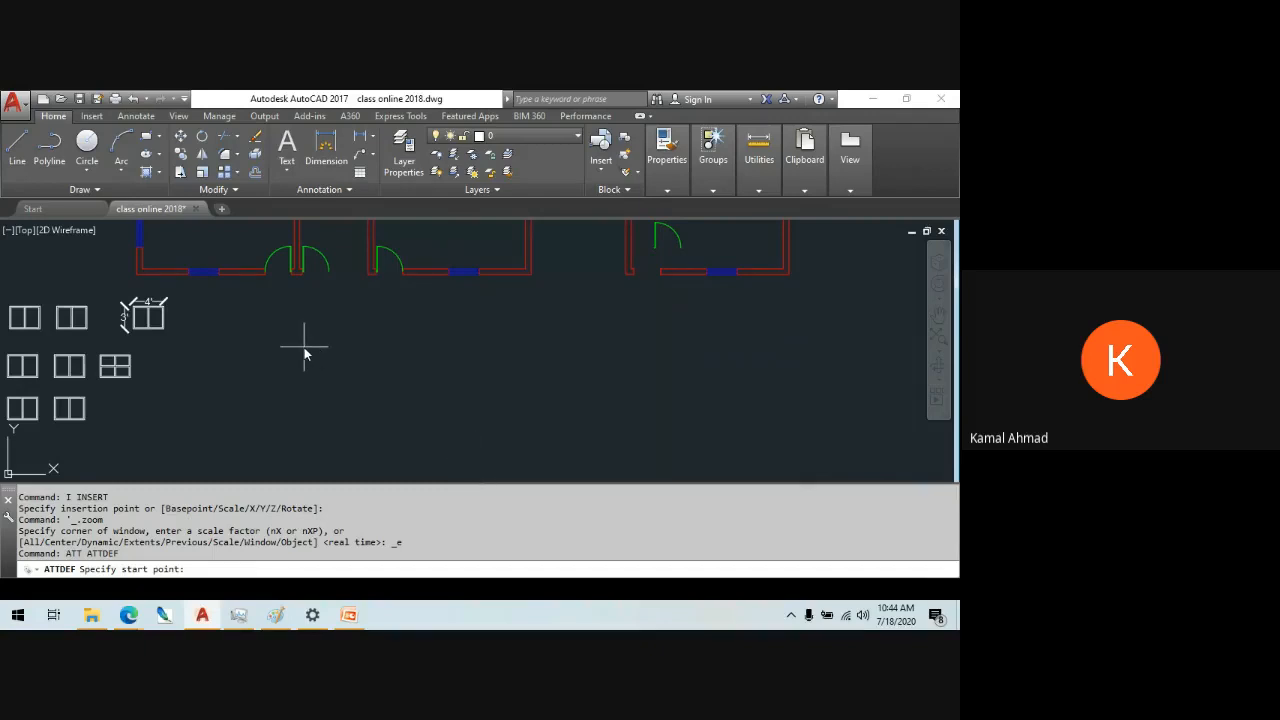
- Place the level attribute in the empty area between the window blocks and the bedroom plans
scroll(305, 360, down, 3)
middle_drag(314, 394, 352, 322)
mouse_move(388, 247)
middle_down()
mouse_move(426, 297)
mouse_move(631, 323)
mouse_move(531, 257)
mouse_move(429, 363)
middle_up()
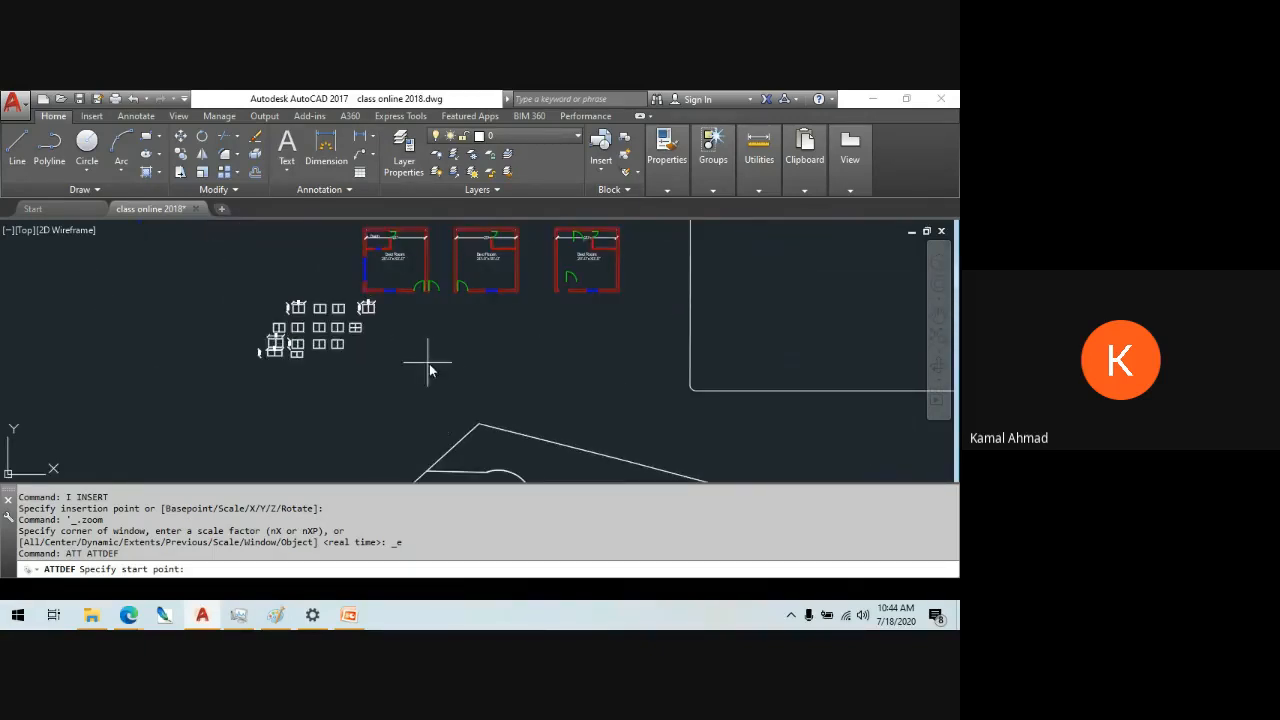
scroll(380, 306, up, 5)
scroll(350, 289, down, 3)
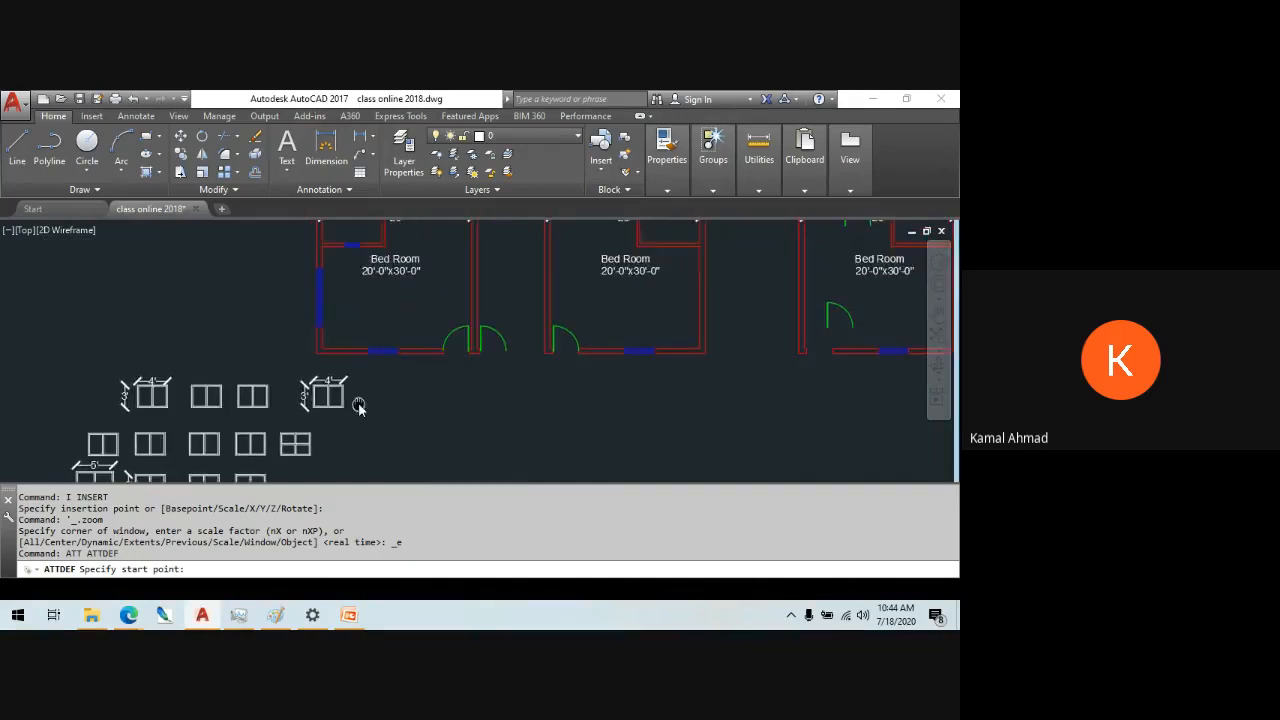
click(430, 367)
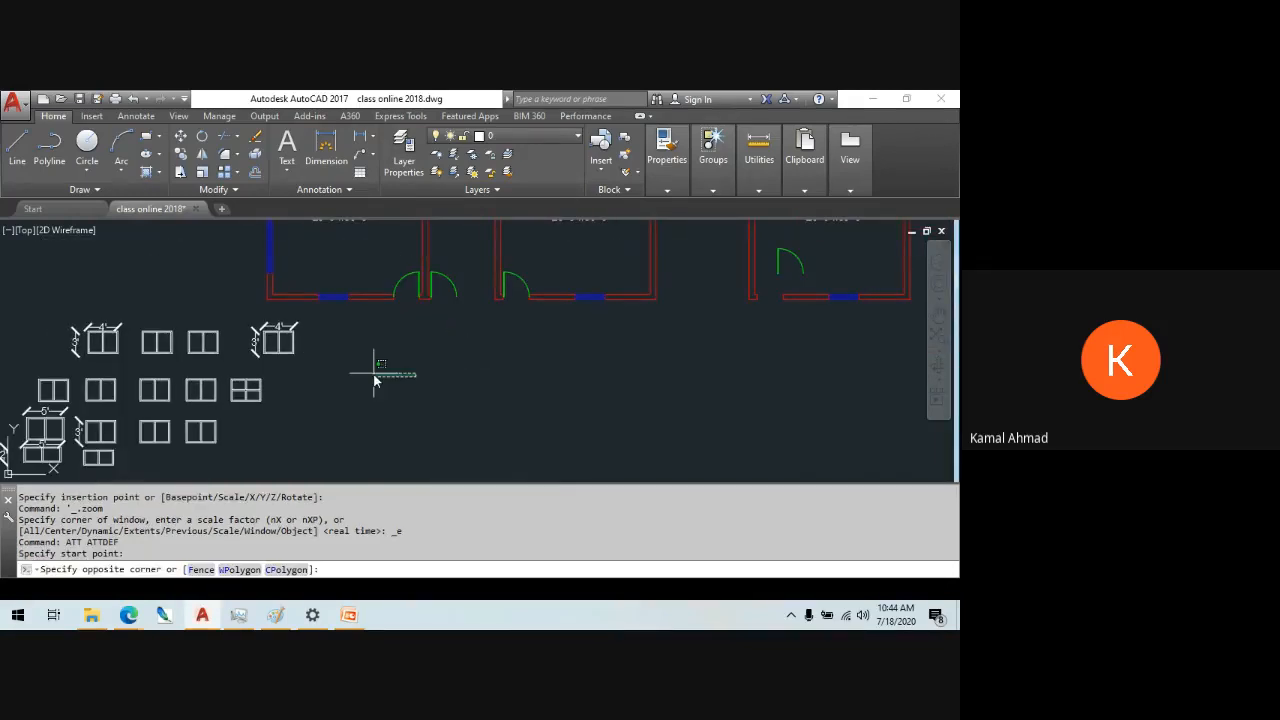
scroll(374, 368, down, 6)
scroll(380, 333, up, 5)
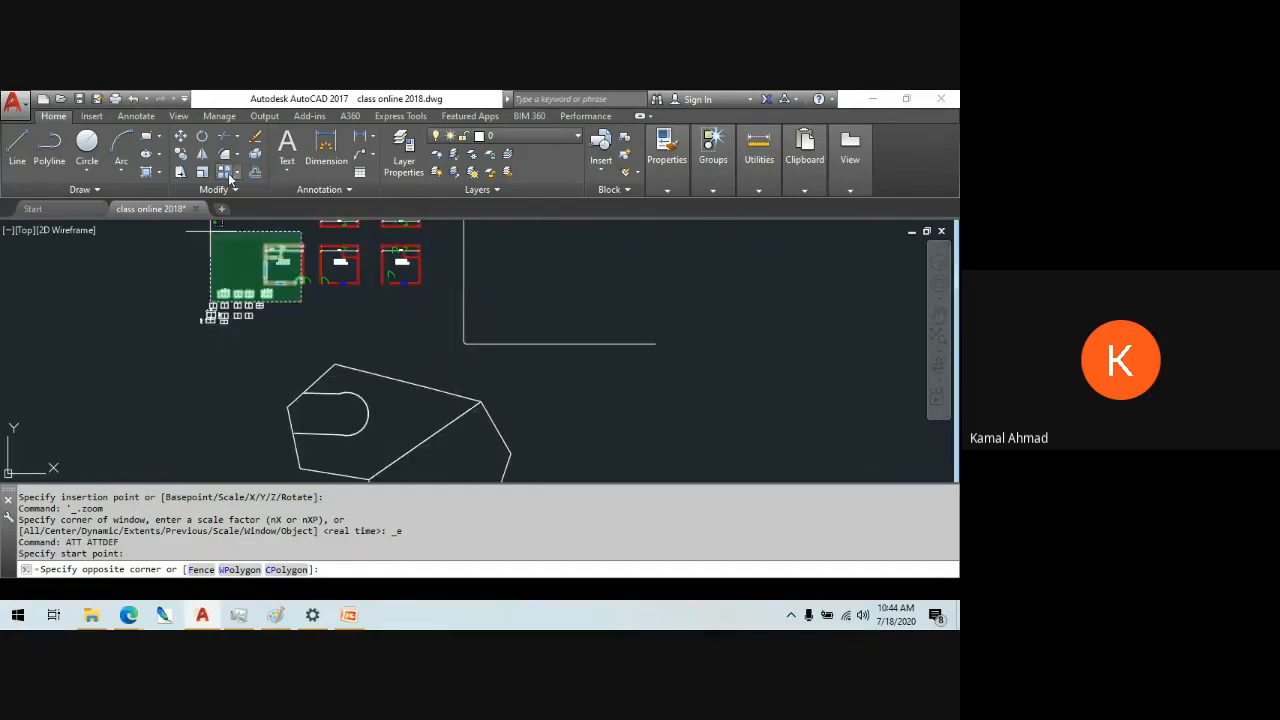
click(362, 364)
scroll(285, 290, up, 3)
scroll(285, 290, up, 2)
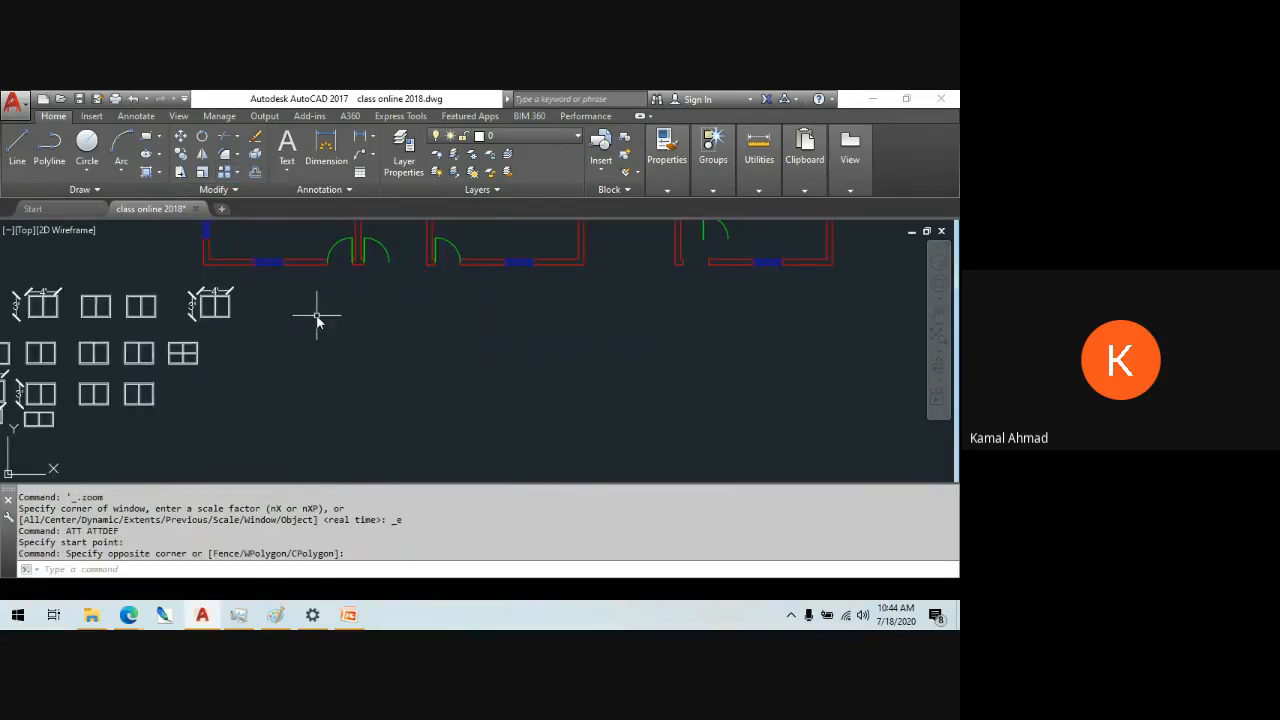
key(Escape)
key(Escape)
- Define a second attribute with the tag aaa and a text height of 1
text(att)
key(Return)
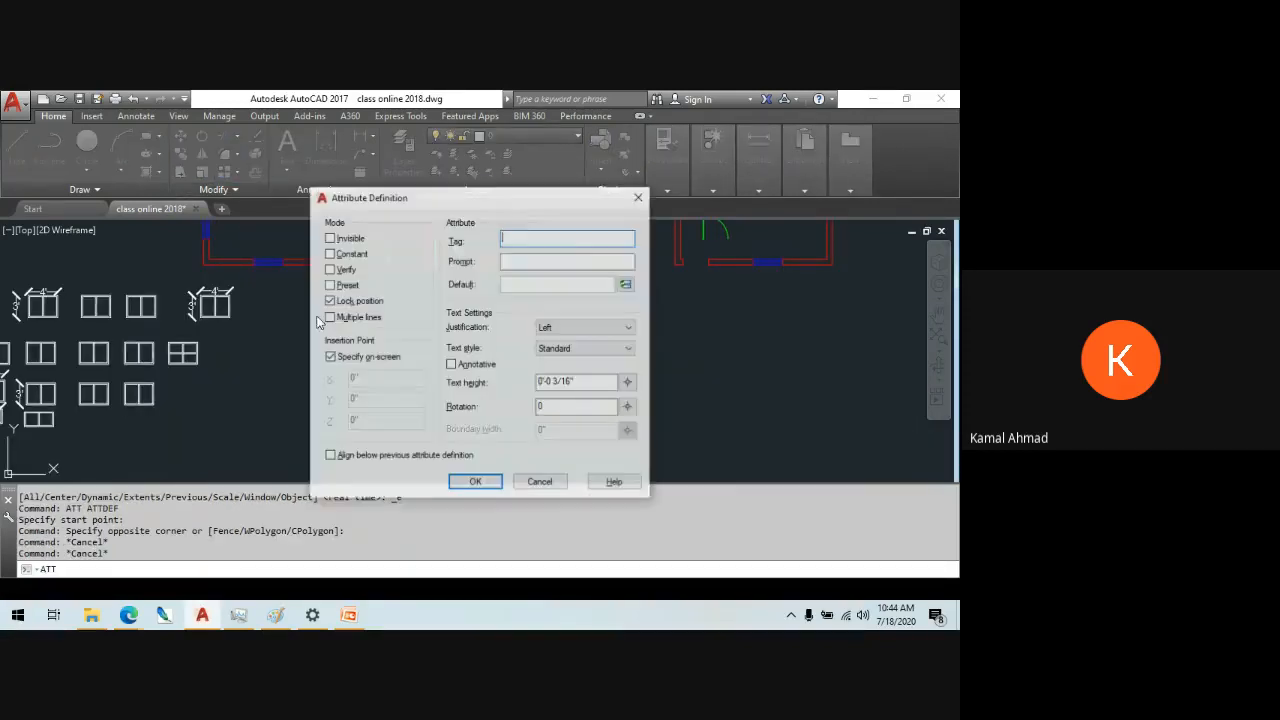
text(aaa)
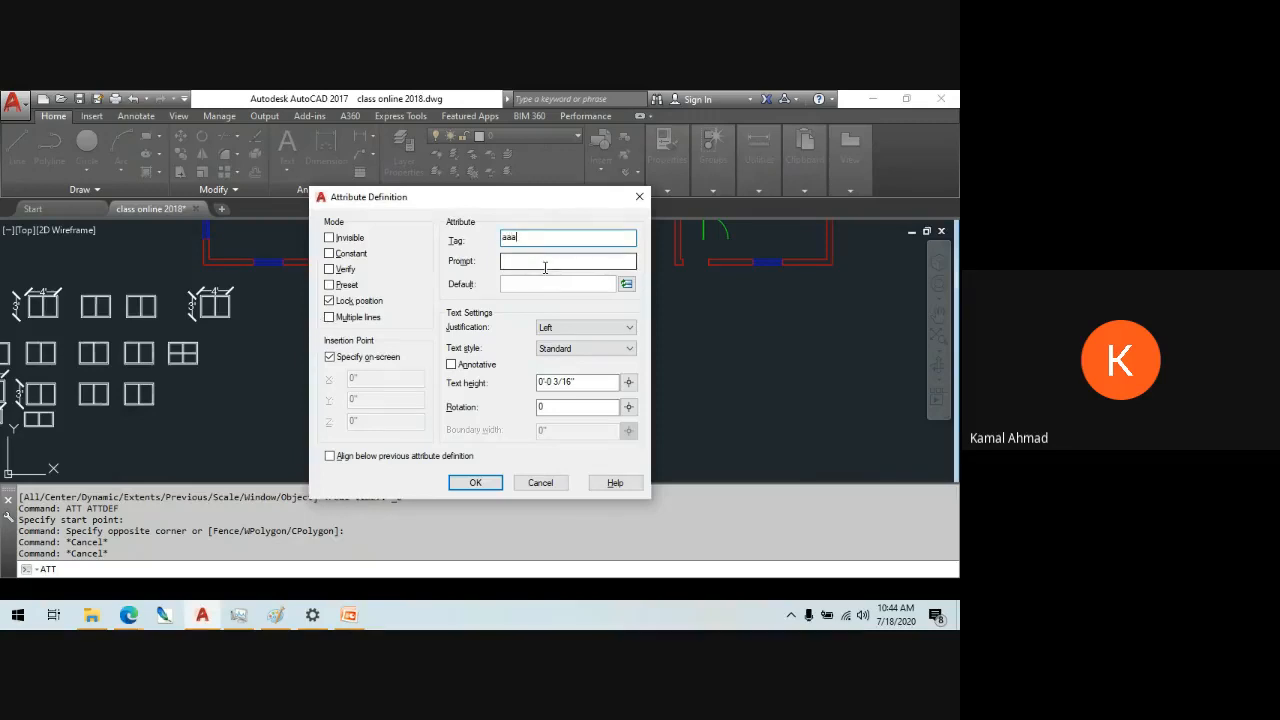
click(544, 262)
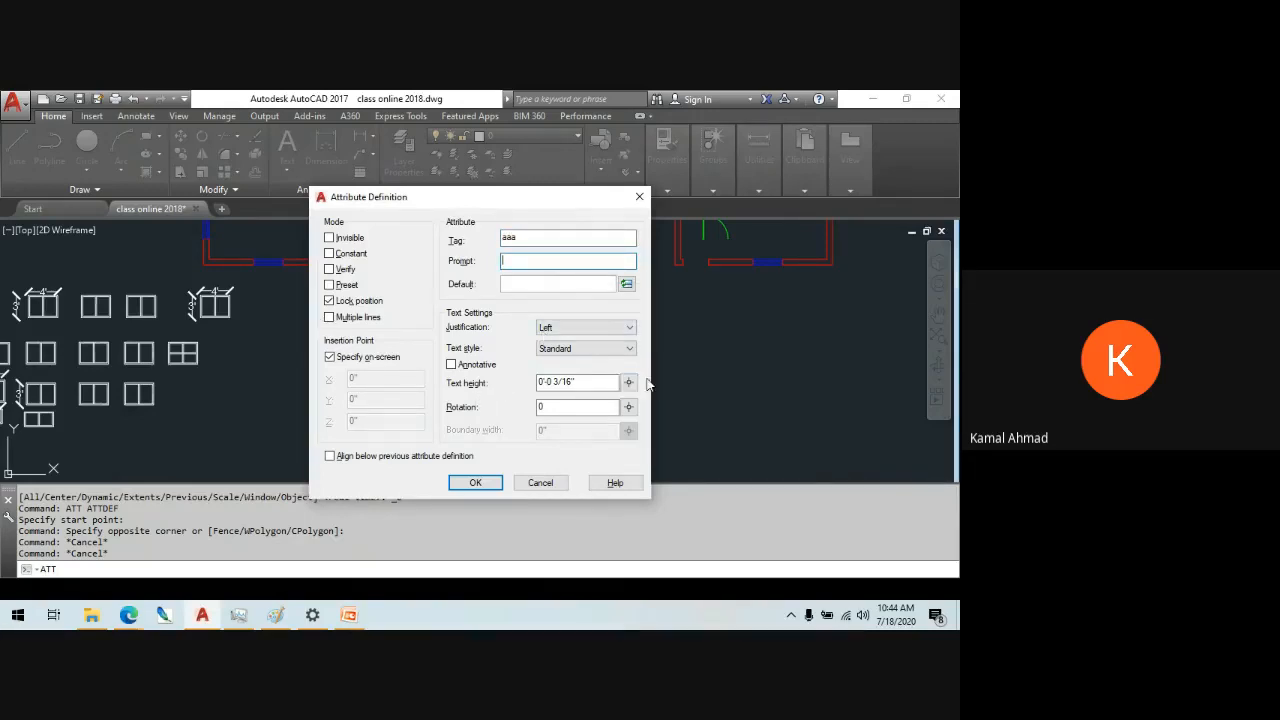
drag(600, 382, 540, 382)
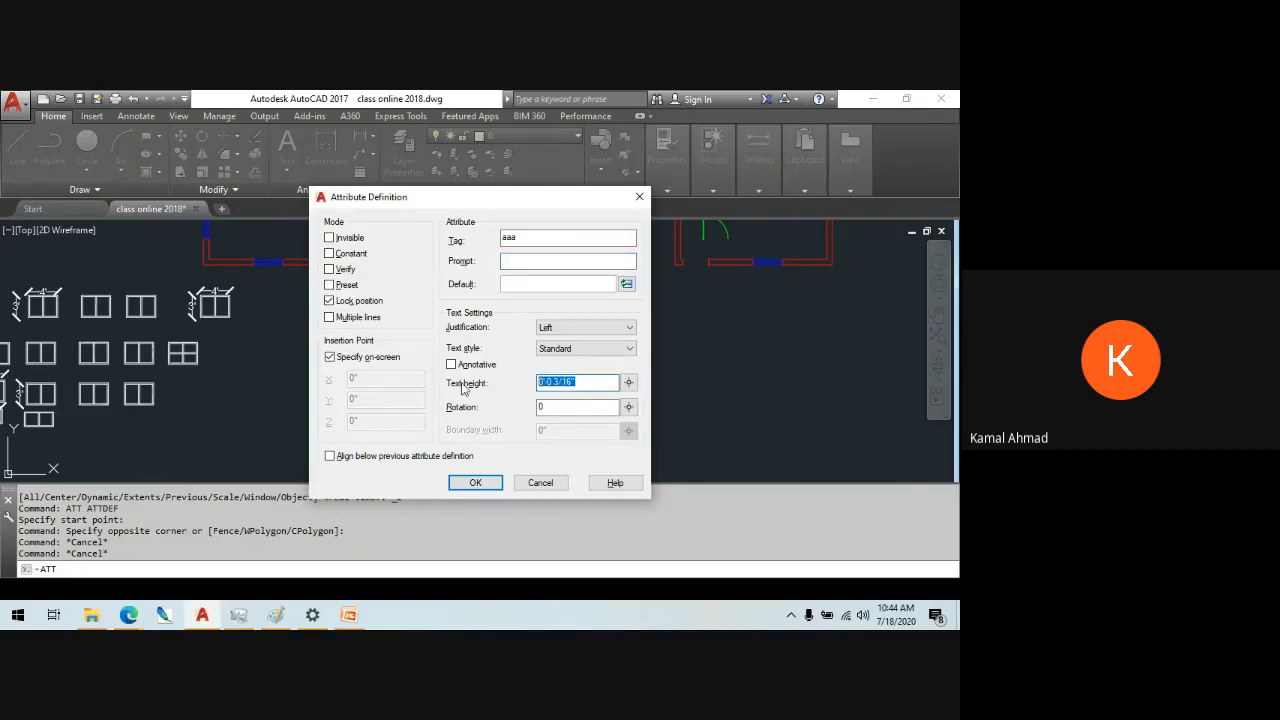
text(1)
key(Return)
- Place the aaa attribute in the empty area close to the small level attribute
scroll(400, 325, up, 5)
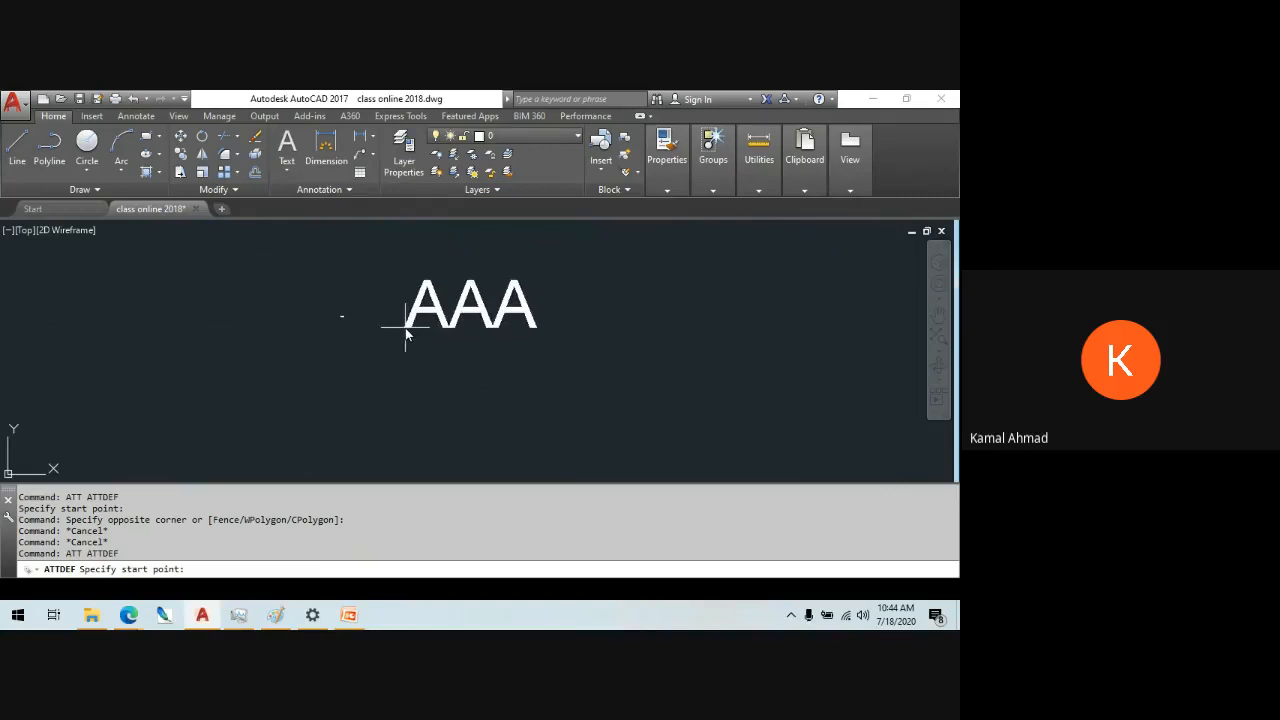
click(405, 335)
scroll(297, 331, up, 2)
scroll(517, 263, down, 5)
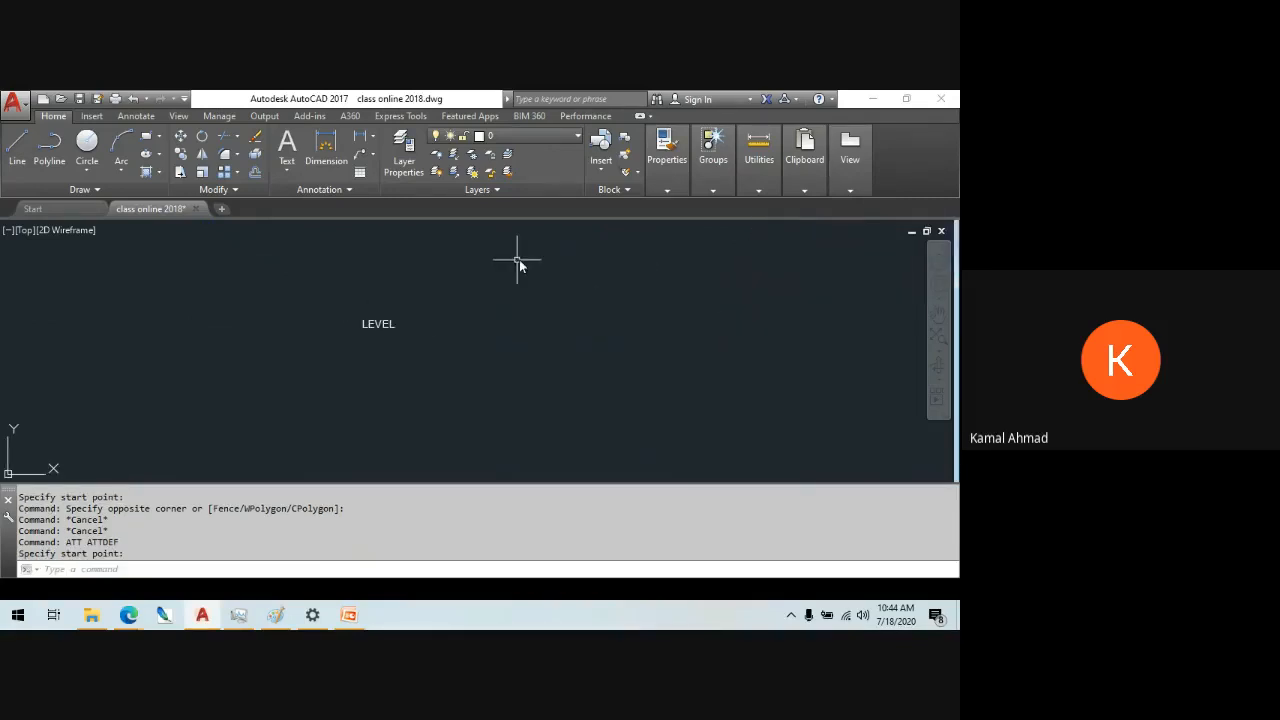
- Open the definition of the small level attribute to check its tag, prompt and default
scroll(392, 343, up, 4)
double_click(242, 305)
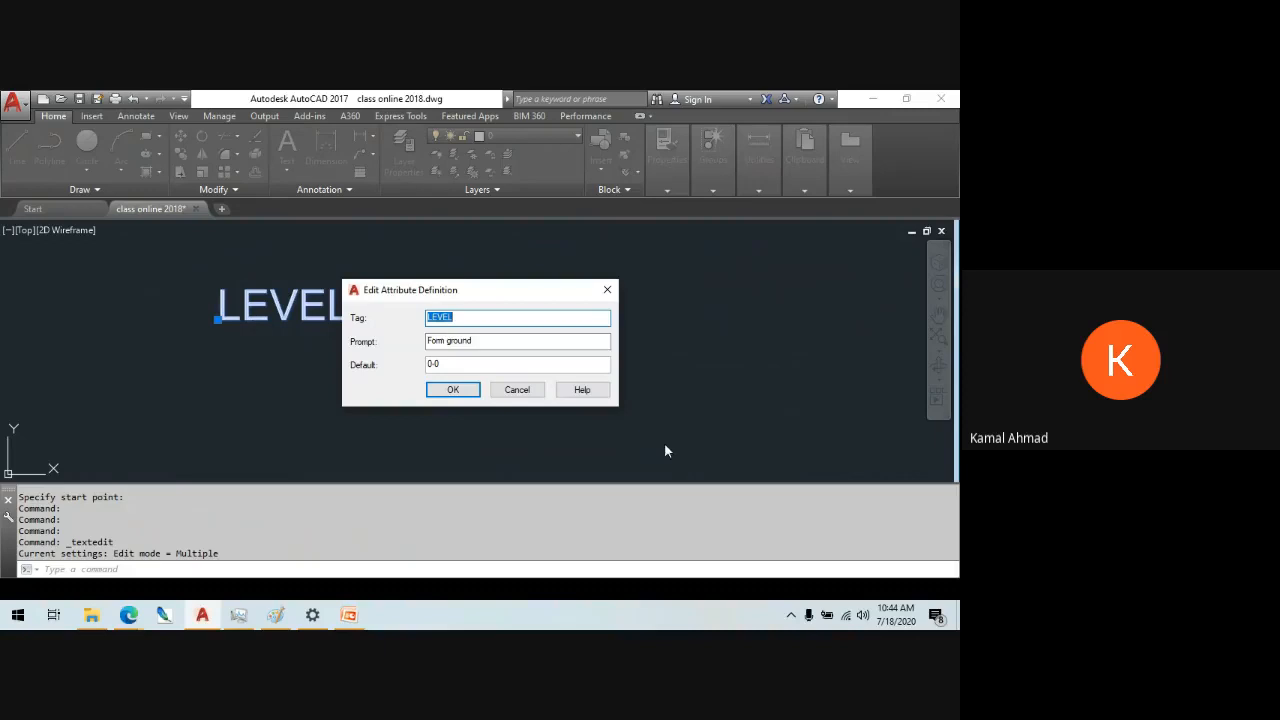
click(512, 390)
- Erase both the small level attribute and the large aaa attribute from the drawing
scroll(506, 385, down, 5)
click(508, 389)
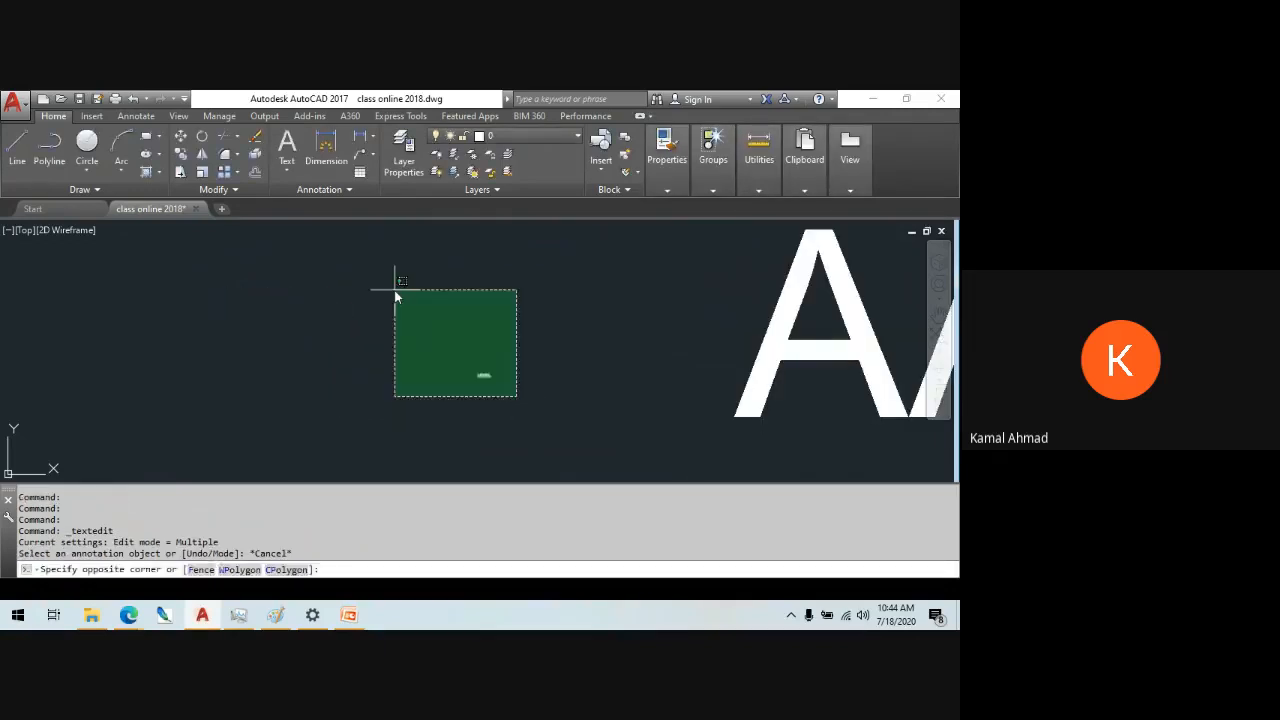
click(394, 286)
key(Delete)
scroll(790, 432, down, 1)
middle_drag(790, 435, 443, 363)
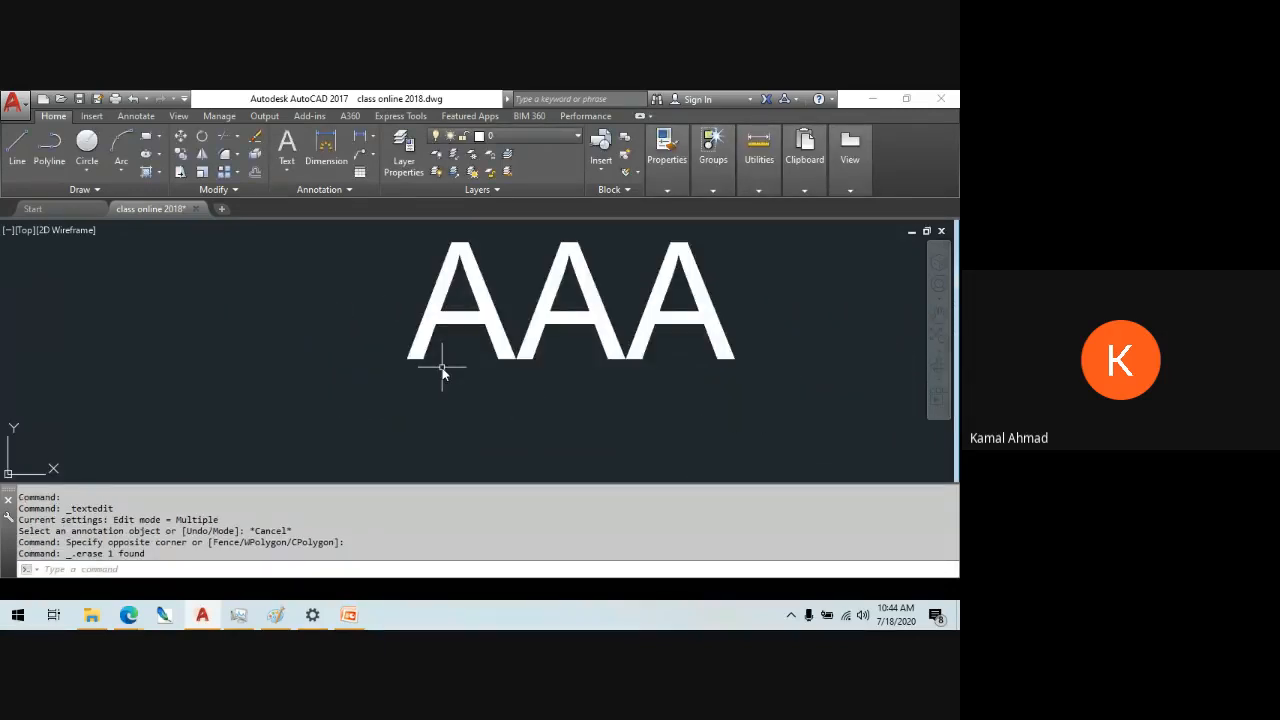
click(443, 363)
click(431, 280)
key(Delete)
- Define a new attribute with the tag level and a text height of 1', and place it beside the window blocks
text(a)
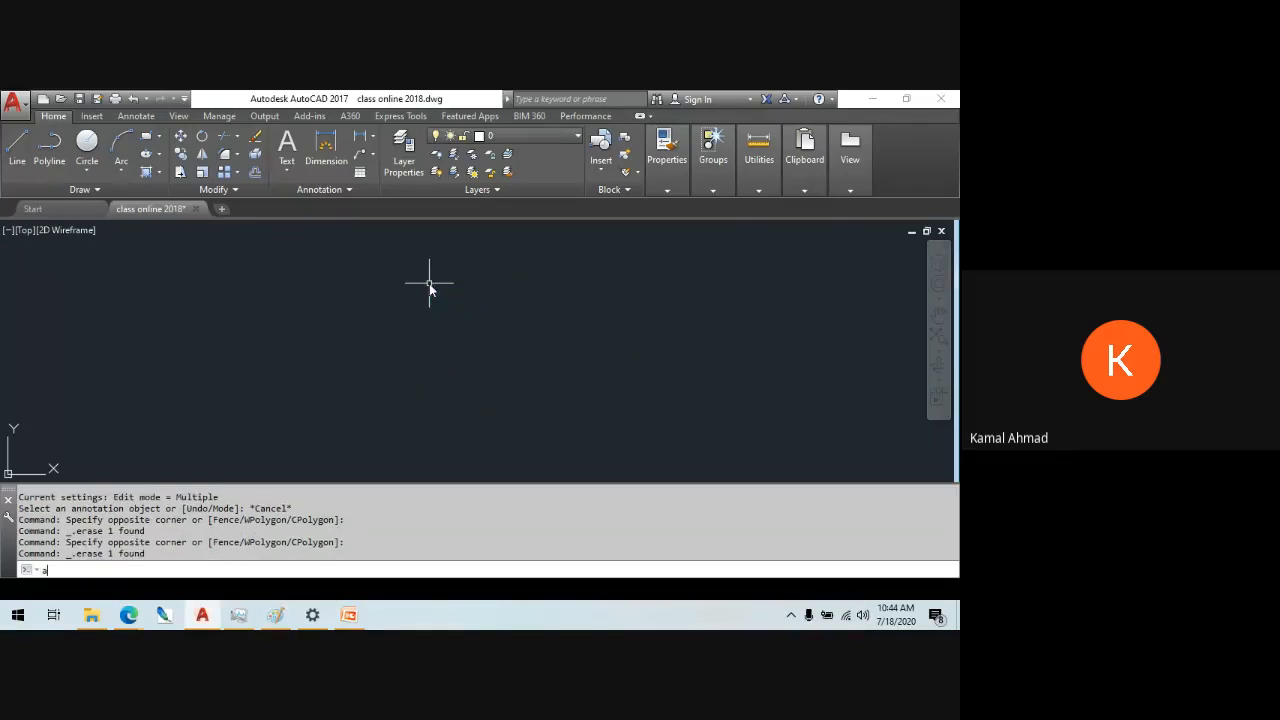
text(tt)
key(Return)
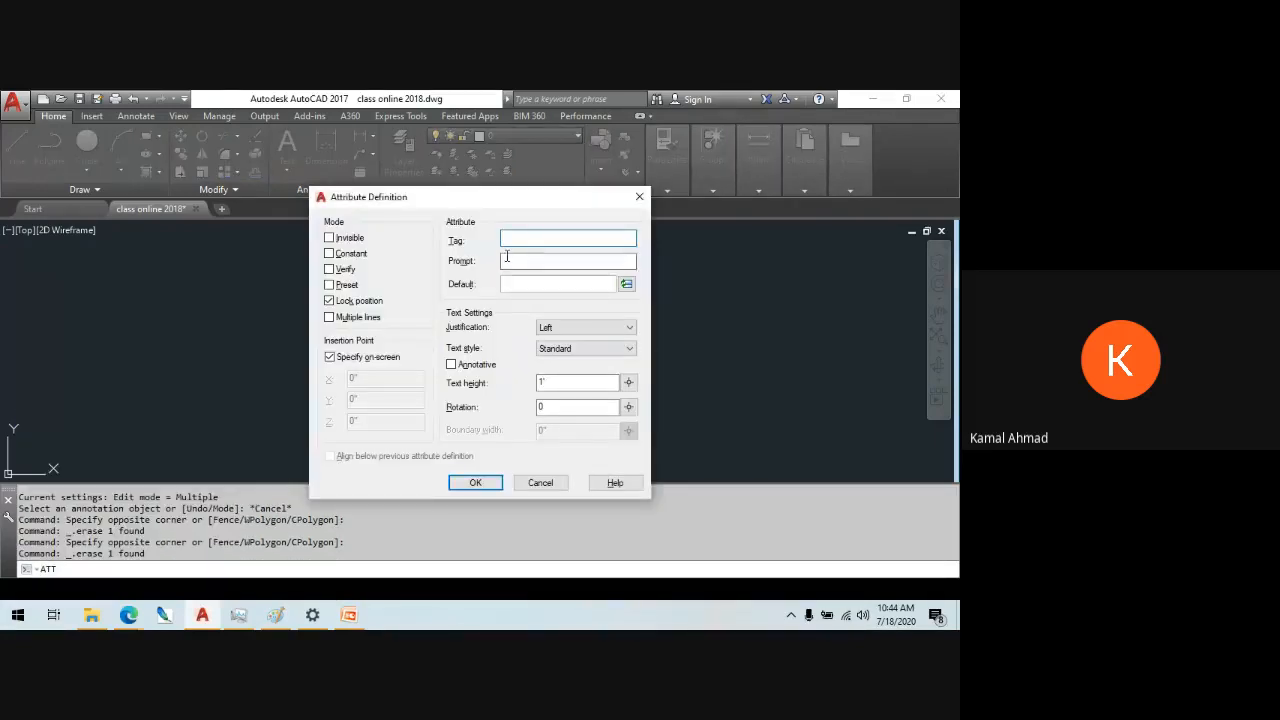
text(4Ev)
key(Tab)
click(473, 483)
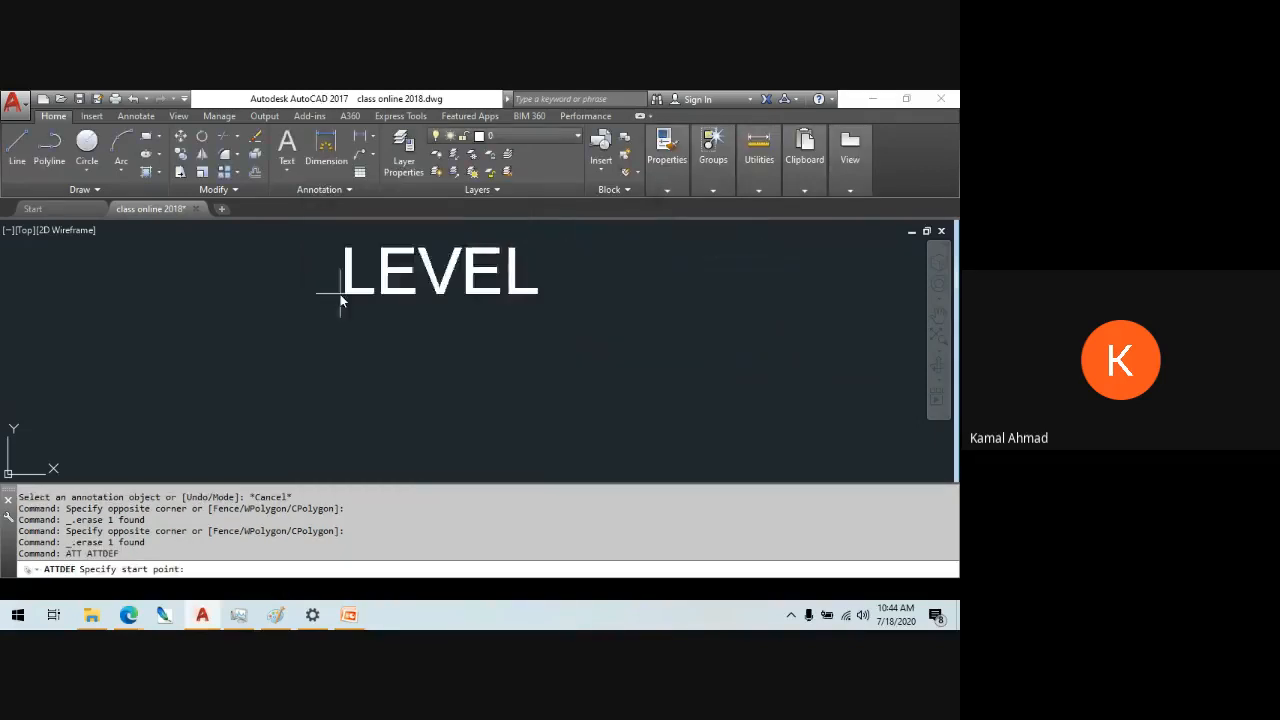
scroll(340, 294, down, 8)
scroll(406, 357, up, 5)
click(322, 324)
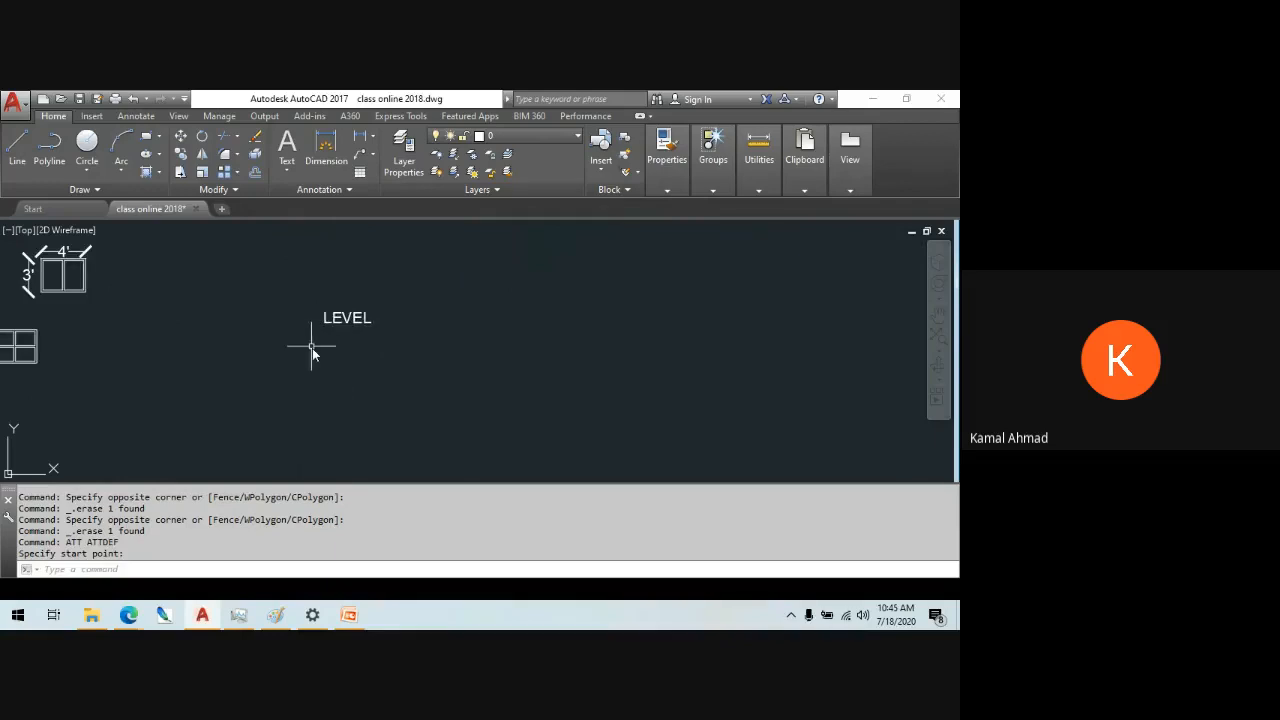
- Draw a small circle between the window blocks and the level attribute, slightly lower than the text
middle_drag(312, 352, 397, 358)
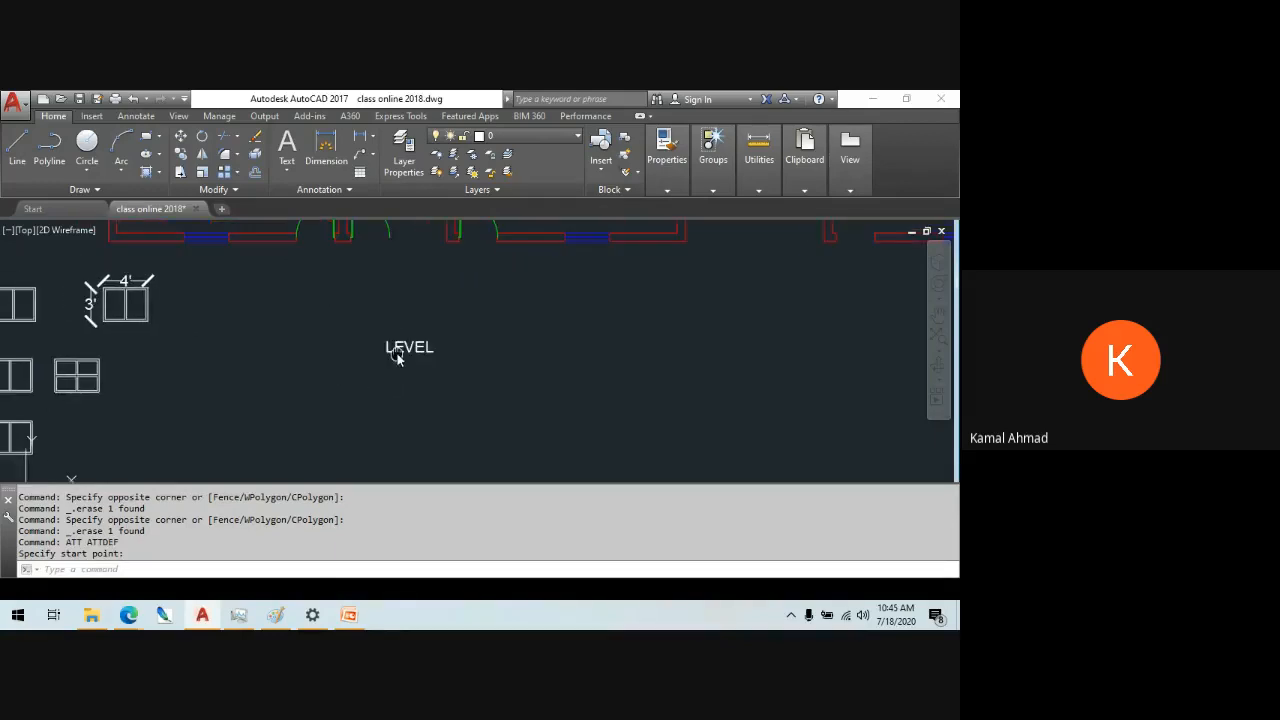
key(Escape)
key(Escape)
text(c)
key(Return)
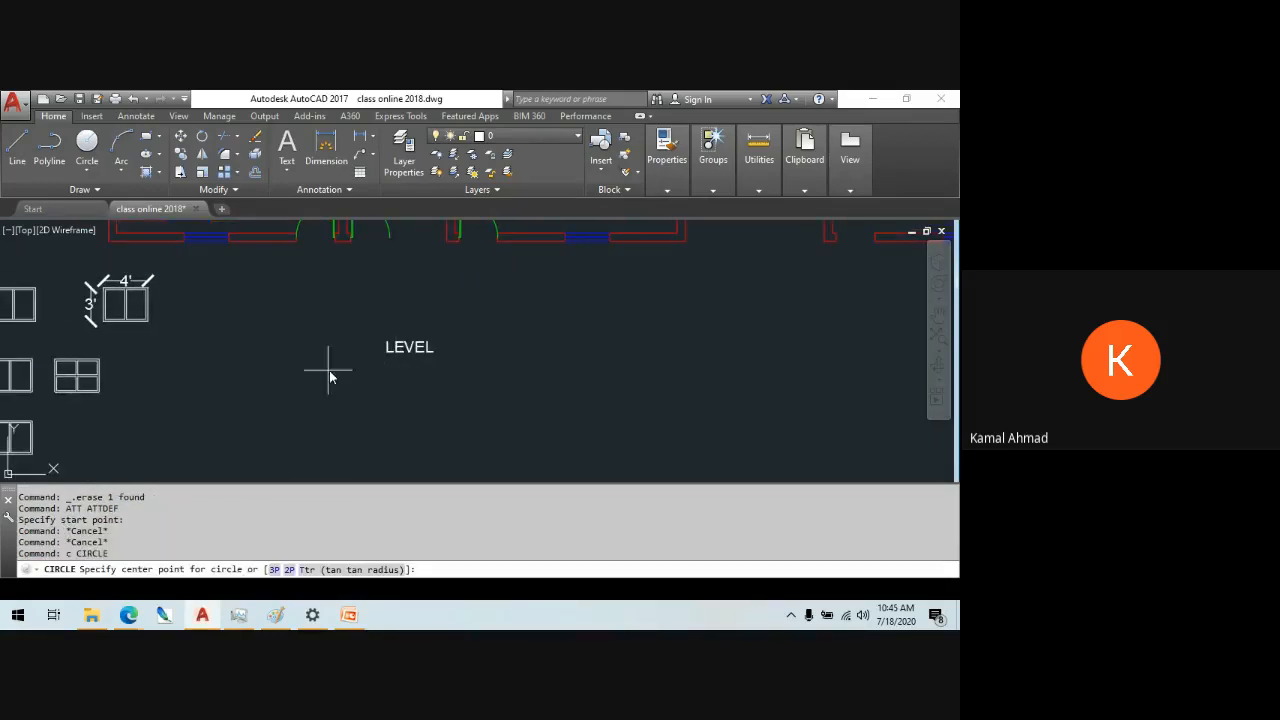
click(320, 375)
key(Escape)
key(Escape)
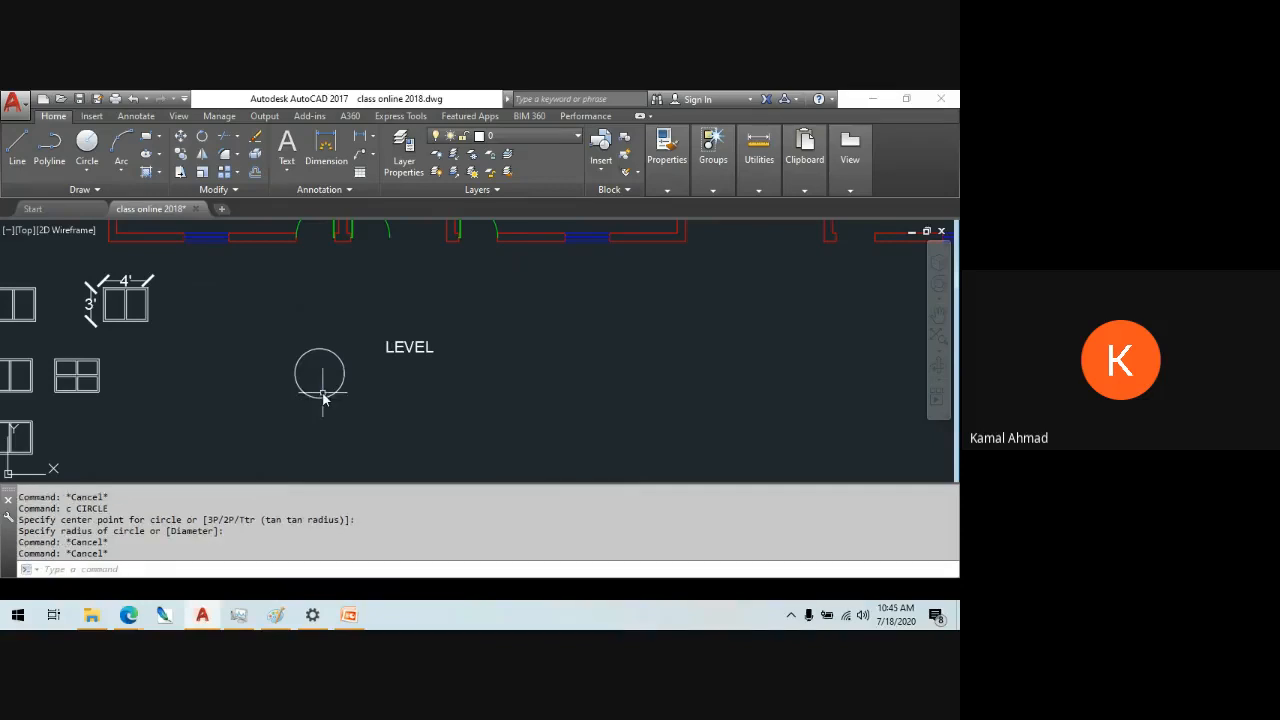
- Draw a vertical line about 5'-6" long from the circle's top quadrant down past its bottom edge
text(l)
key(Return)
click(320, 349)
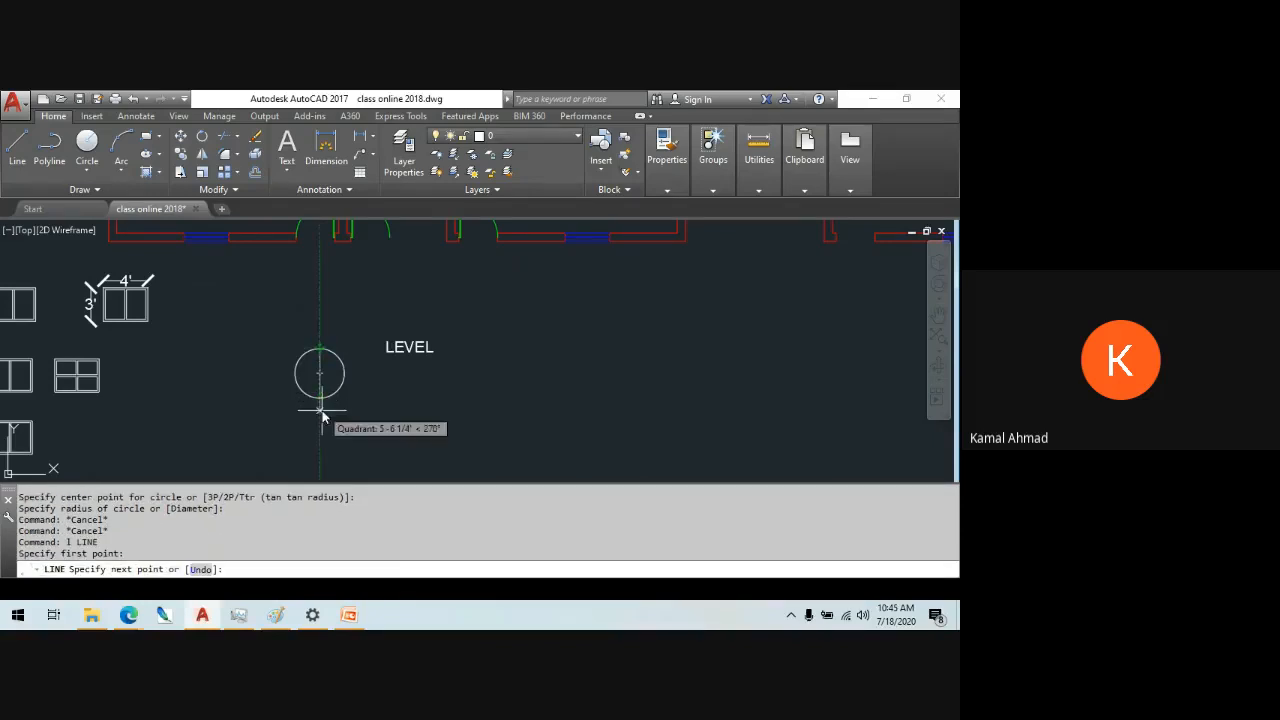
click(320, 413)
key(Escape)
- Stretch the vertical line's upper end so that it extends above the circle
click(325, 378)
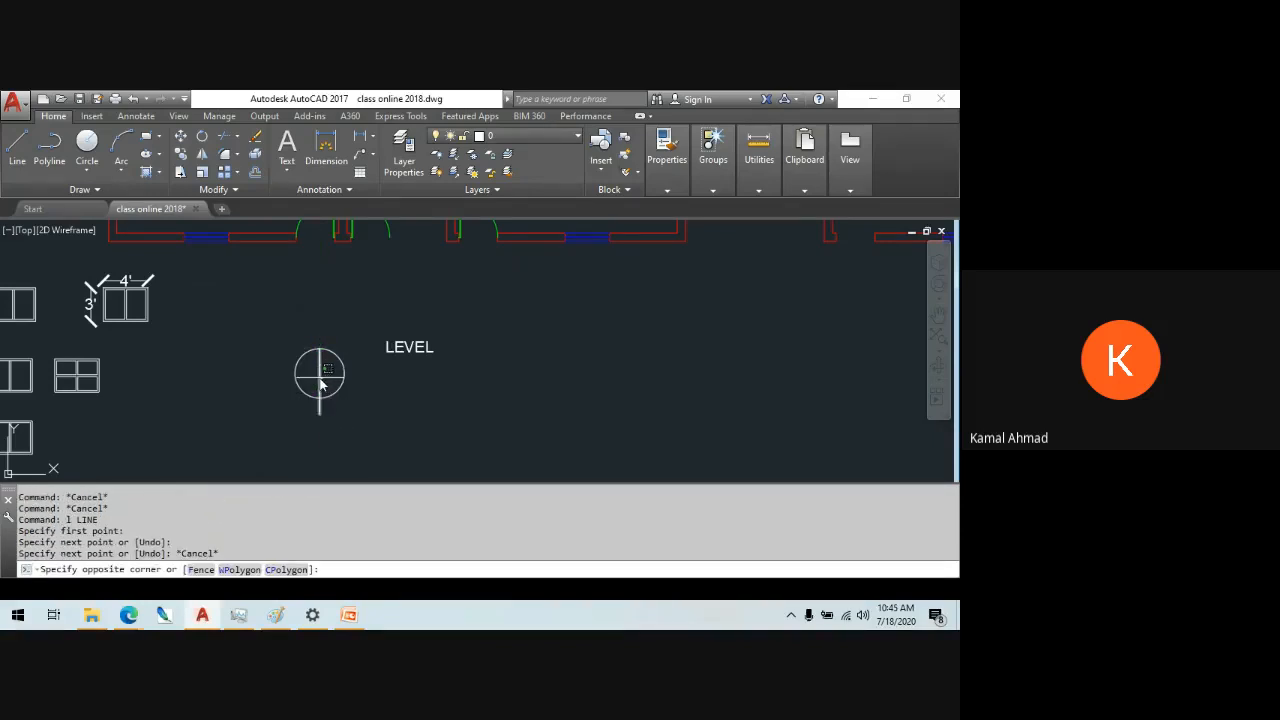
click(318, 364)
click(320, 349)
key(Escape)
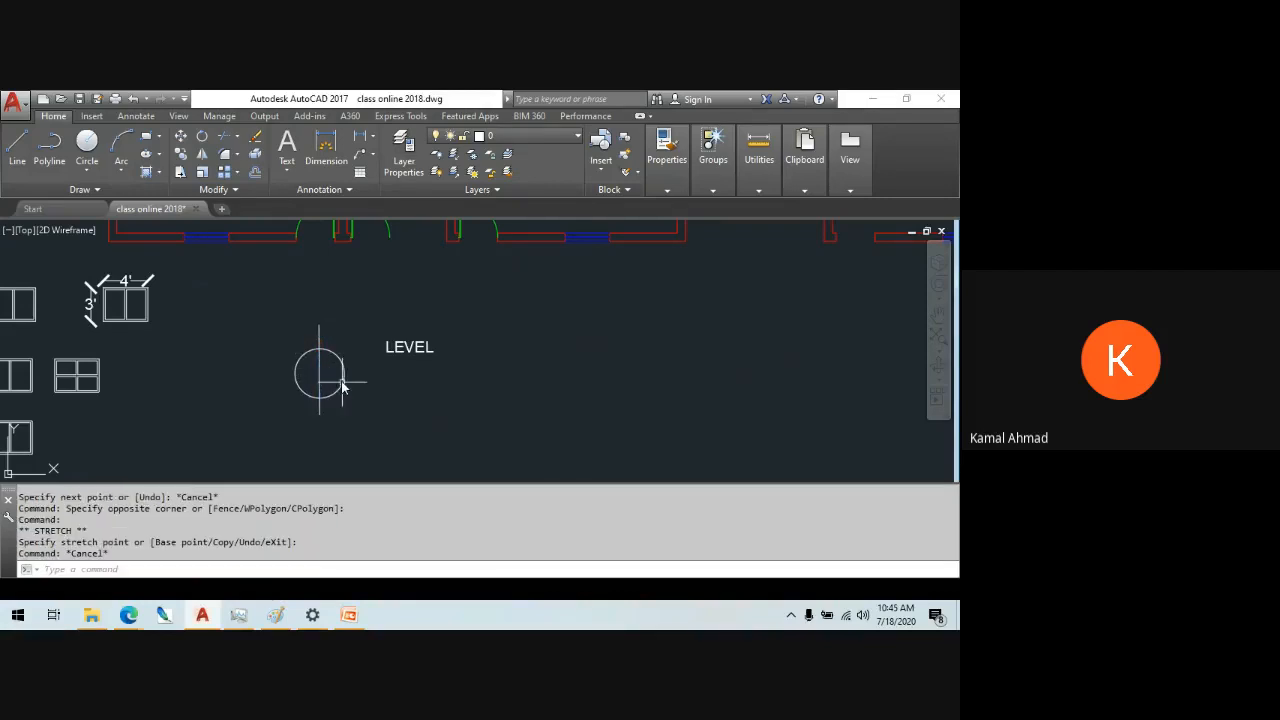
text(l)
key(Return)
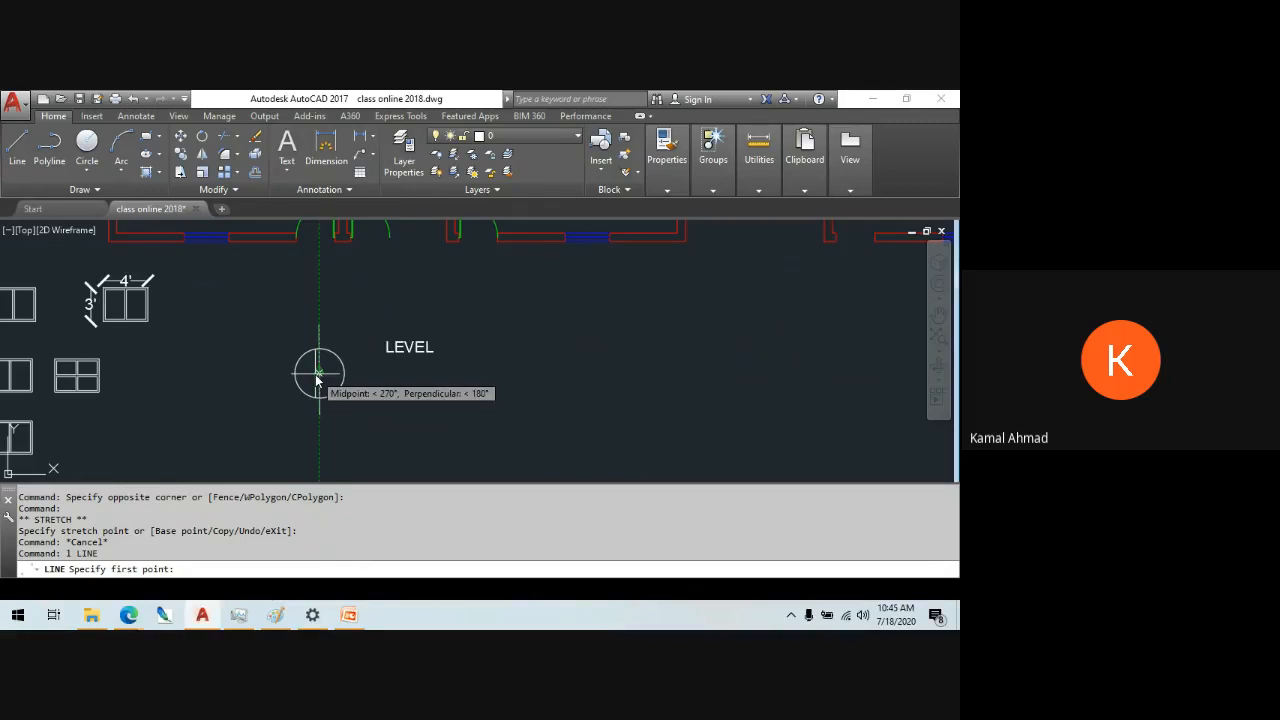
click(319, 373)
click(519, 377)
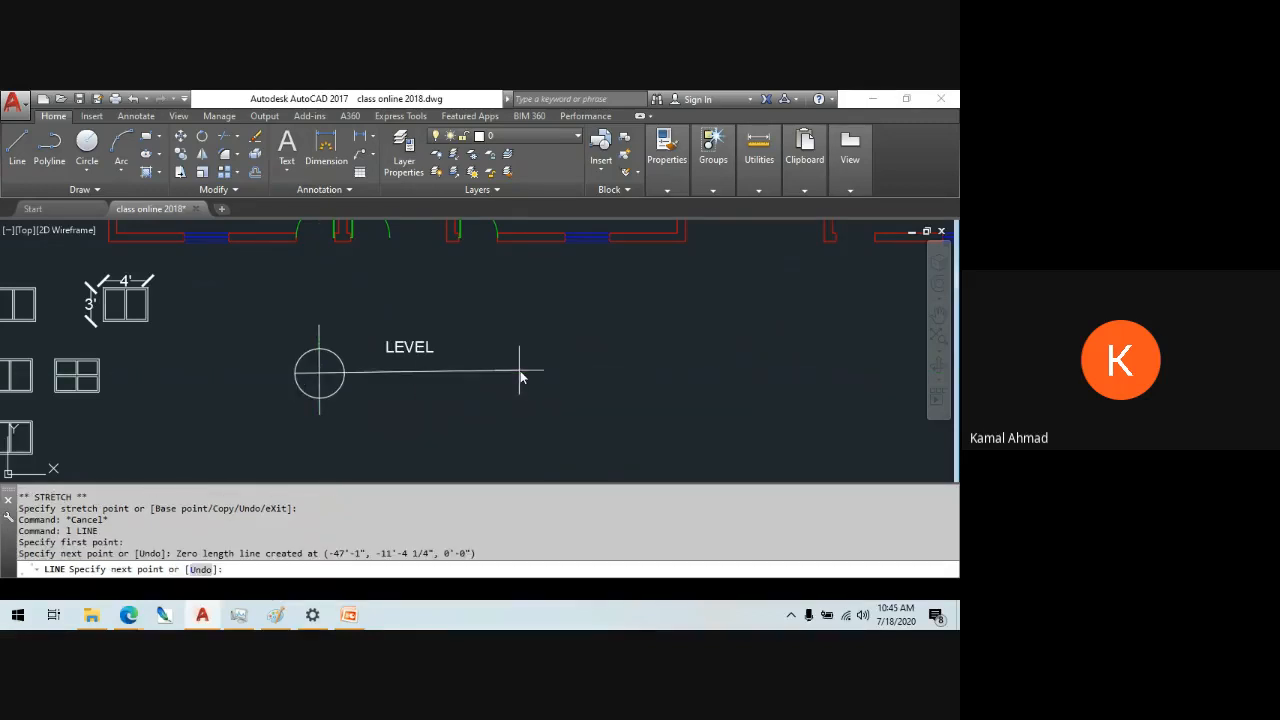
key(Escape)
key(Escape)
key(Escape)
- Draw a horizontal line from the circle's left quadrant through its centre to a point beyond the level text
text(l)
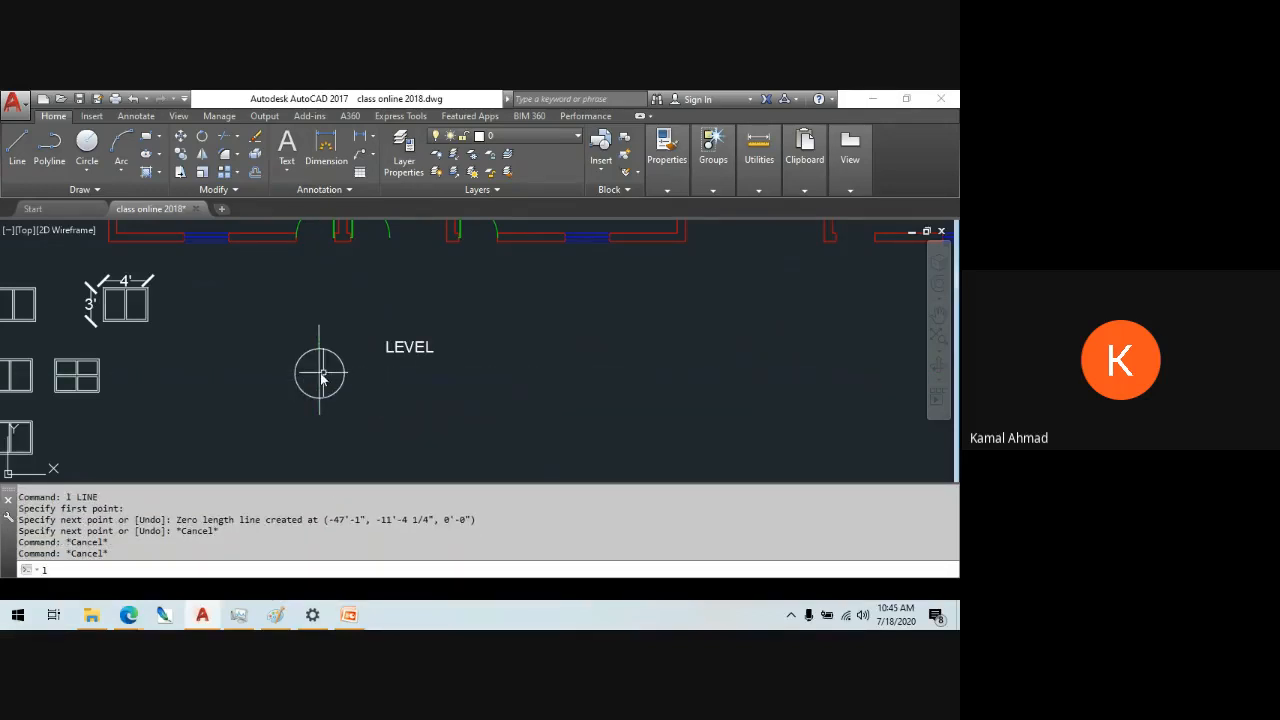
key(Return)
click(337, 373)
click(484, 373)
key(Escape)
key(Escape)
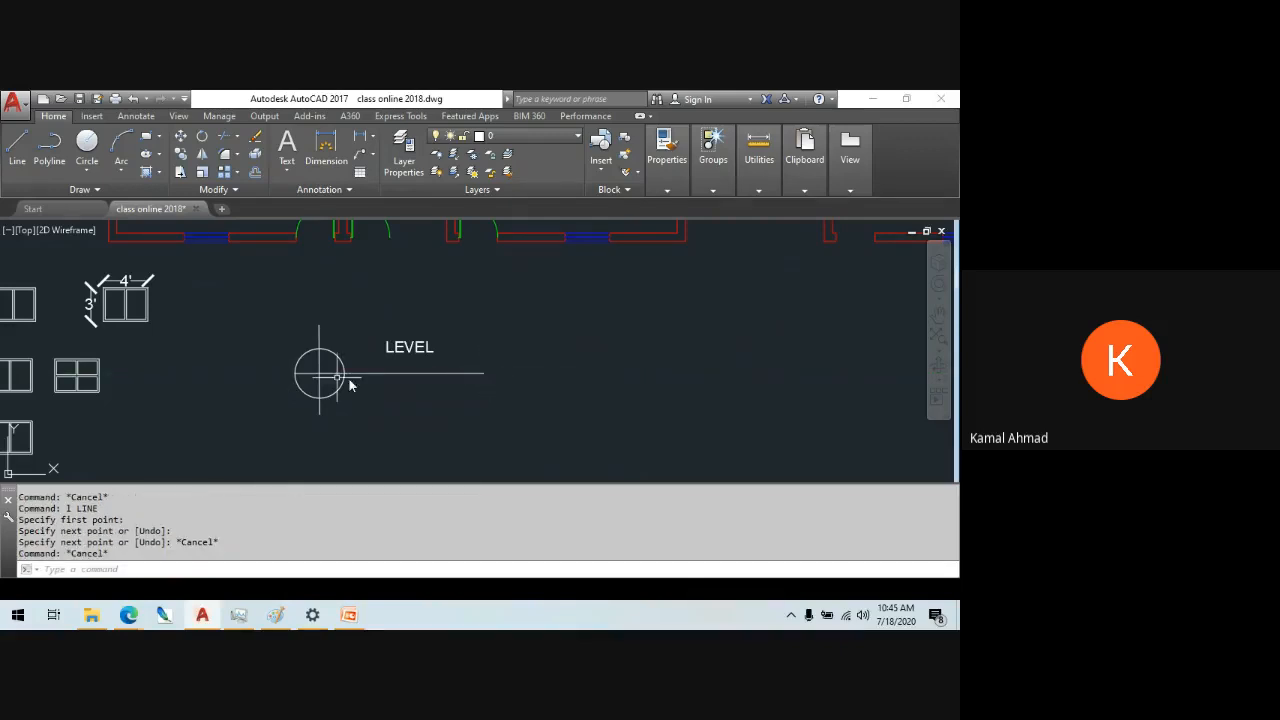
- Fill the circle's upper-left and lower-right quarters with a solid hatch
scroll(286, 377, up, 4)
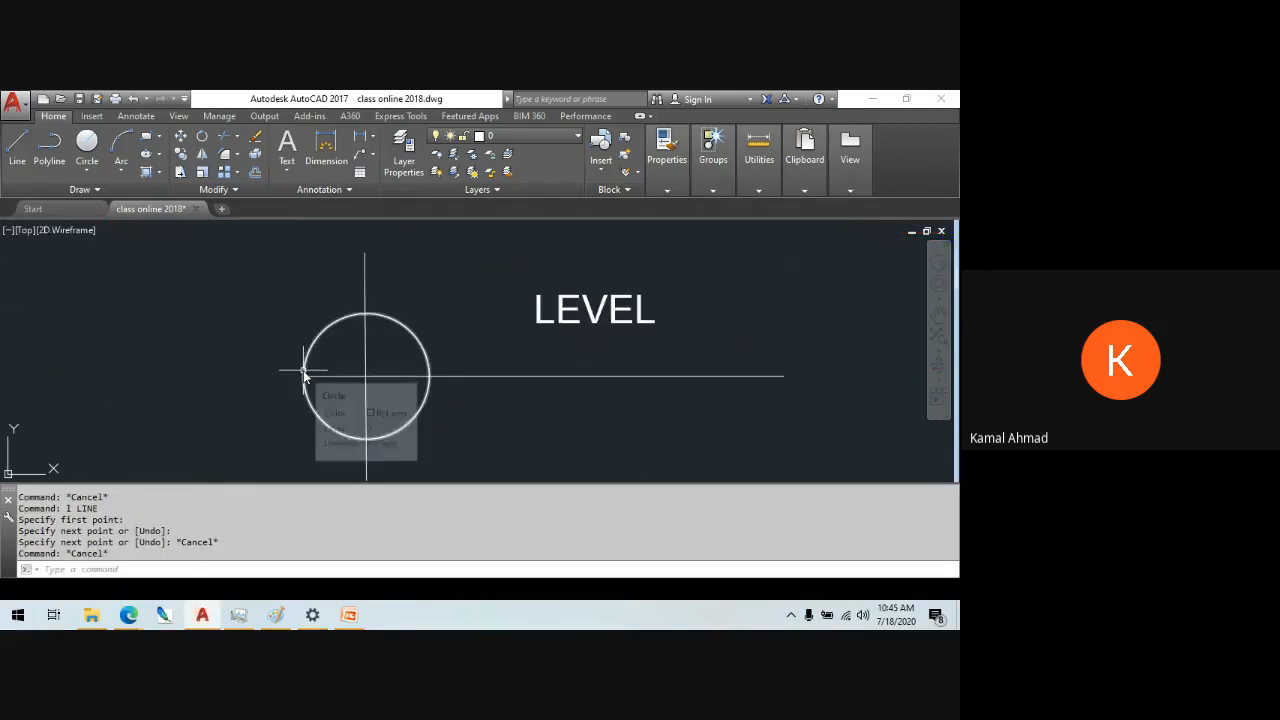
text(h)
key(Return)
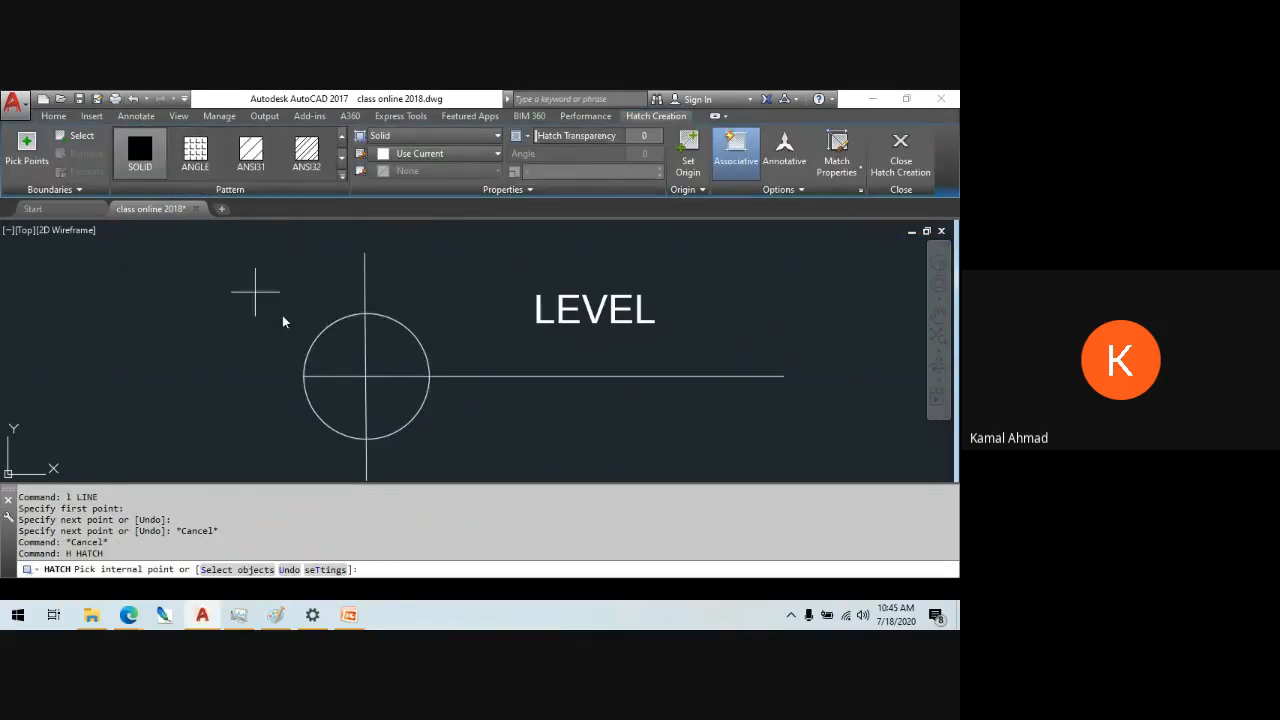
click(322, 354)
click(403, 410)
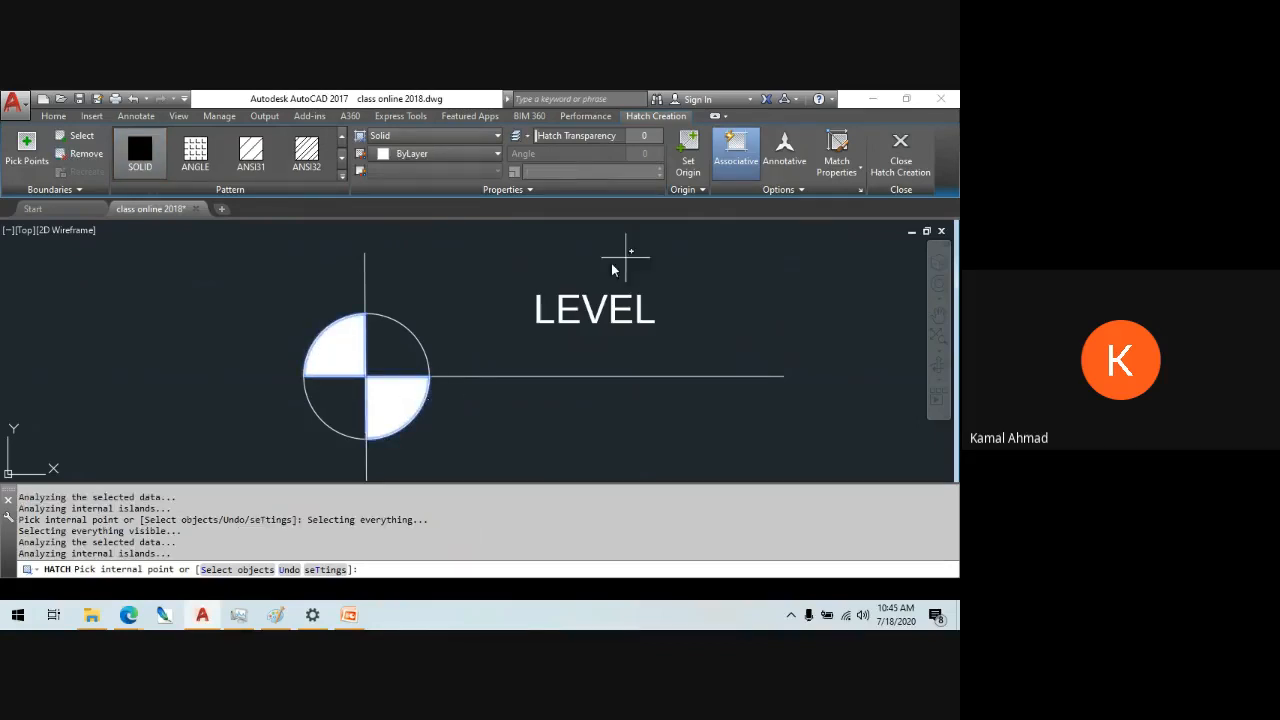
click(900, 152)
scroll(477, 385, down, 4)
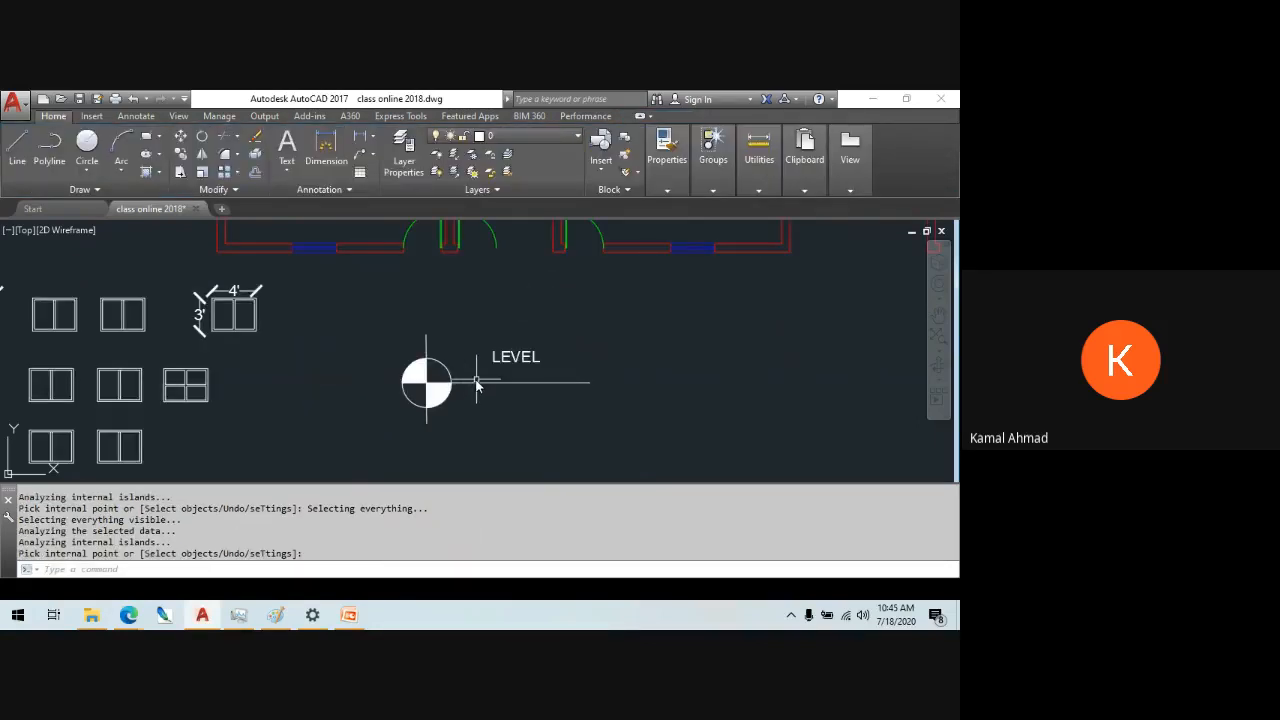
- Move the level attribute closer to the circle, just above the horizontal line
middle_drag(483, 374, 510, 370)
key(Escape)
key(Escape)
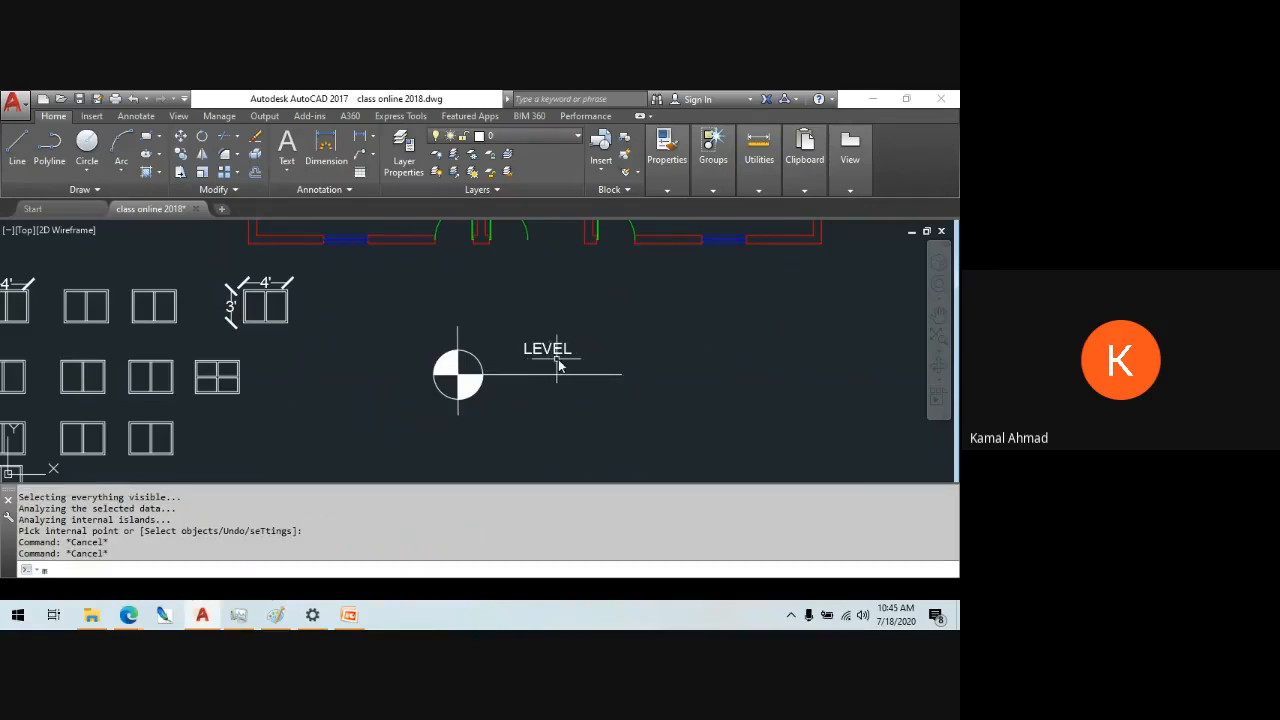
text(m)
key(Return)
click(580, 371)
click(513, 306)
key(Return)
click(523, 357)
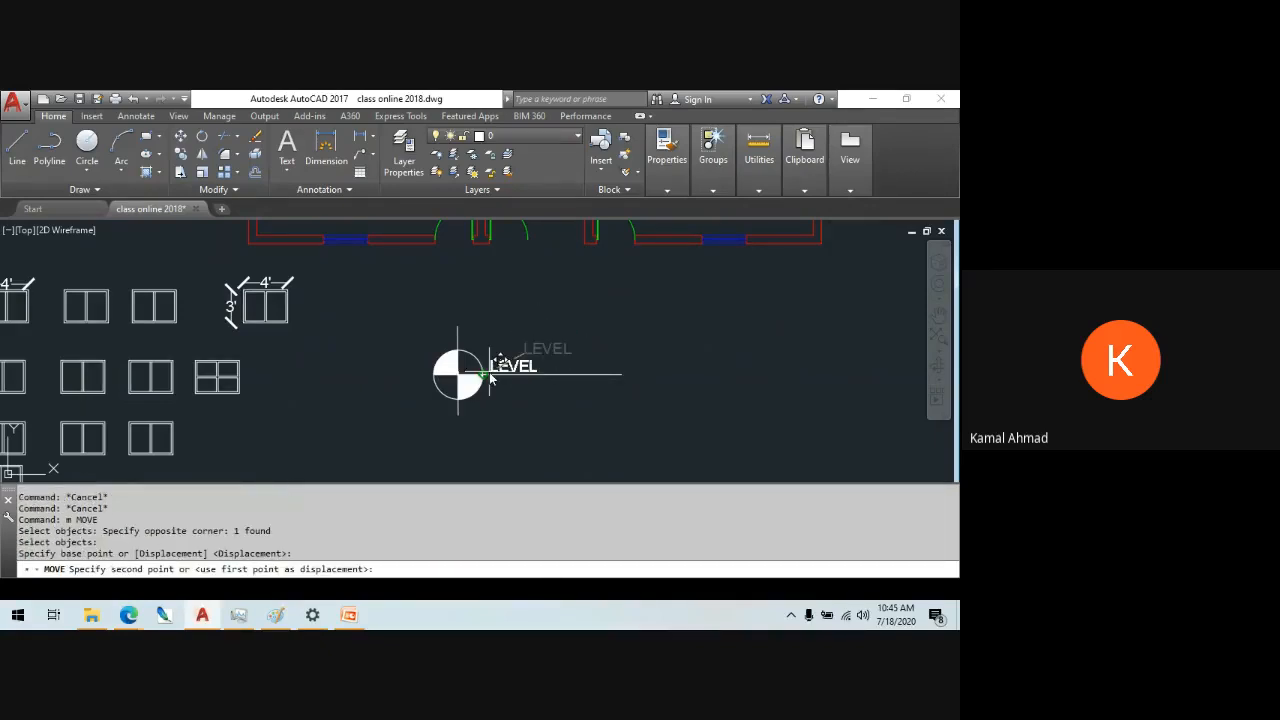
scroll(490, 378, up, 3)
click(551, 334)
scroll(551, 334, down, 3)
key(Escape)
key(Escape)
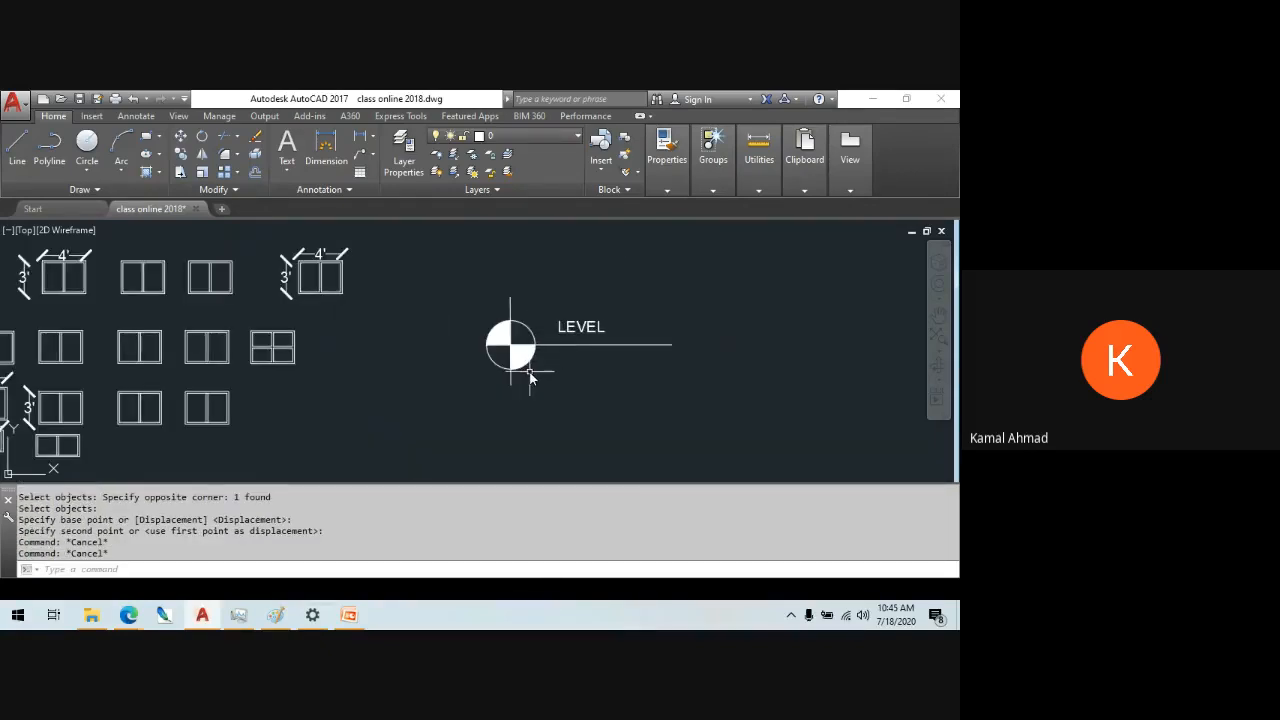
middle_drag(530, 376, 500, 391)
key(Escape)
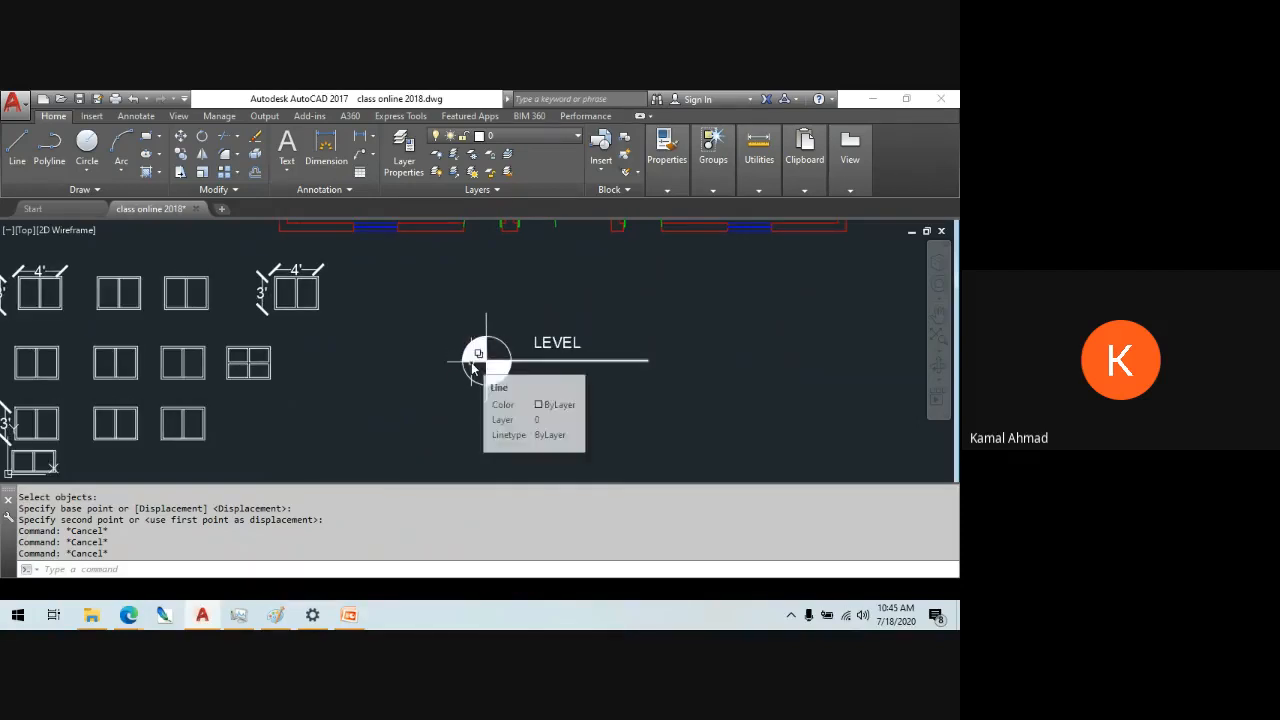
key(Escape)
key(Escape)
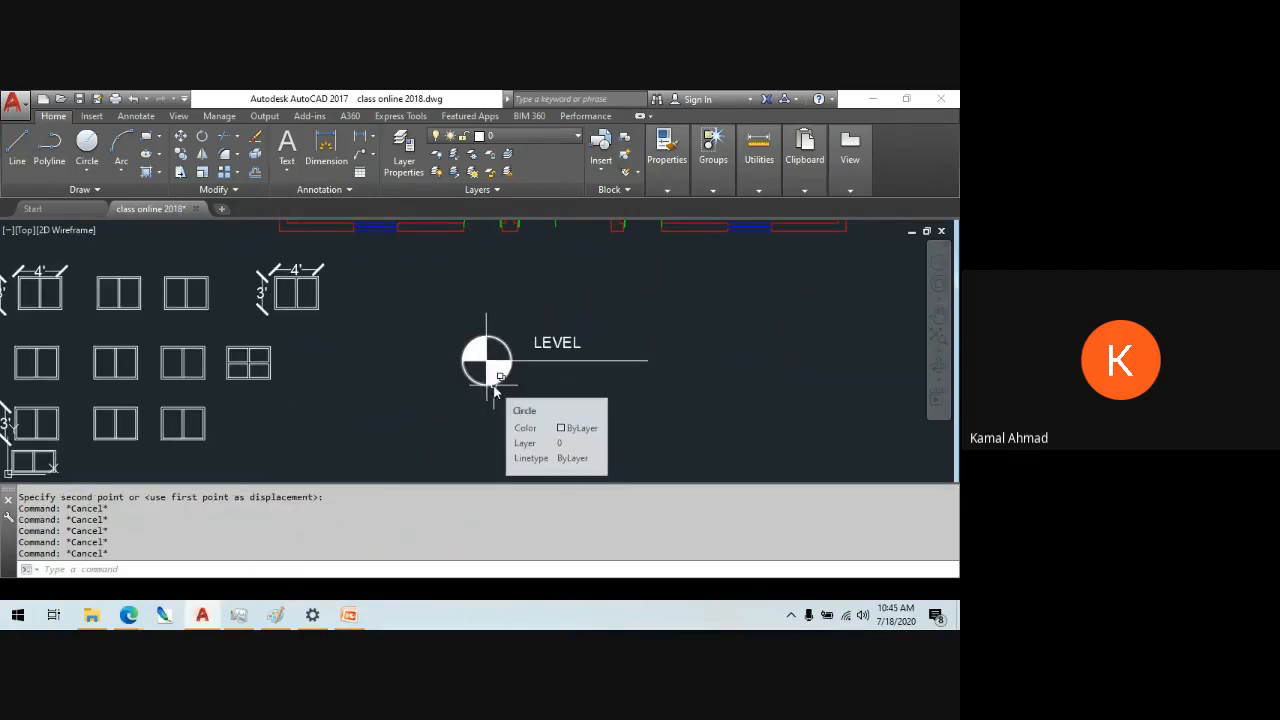
- Mirror the level marker's circle and crosshair symbol about a vertical line through the level line's midpoint, erasing the source objects
text(mi)
key(Return)
click(512, 430)
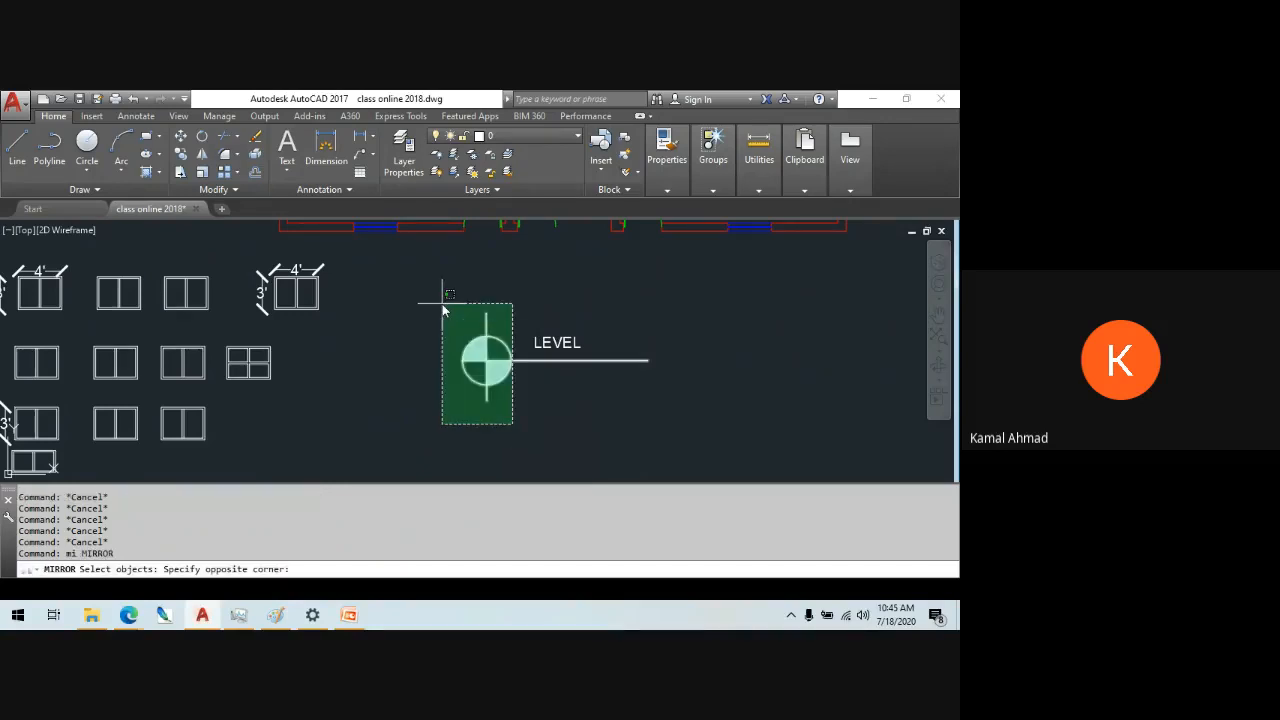
click(436, 292)
click(565, 362)
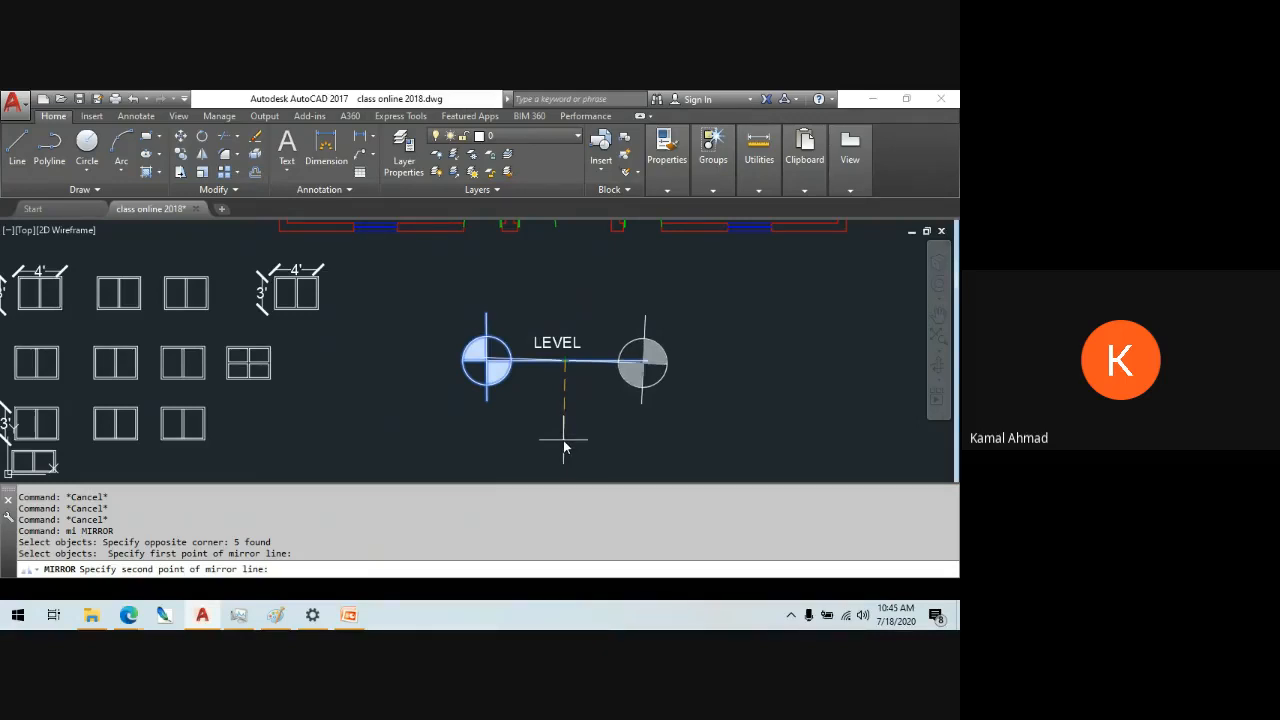
key(F8)
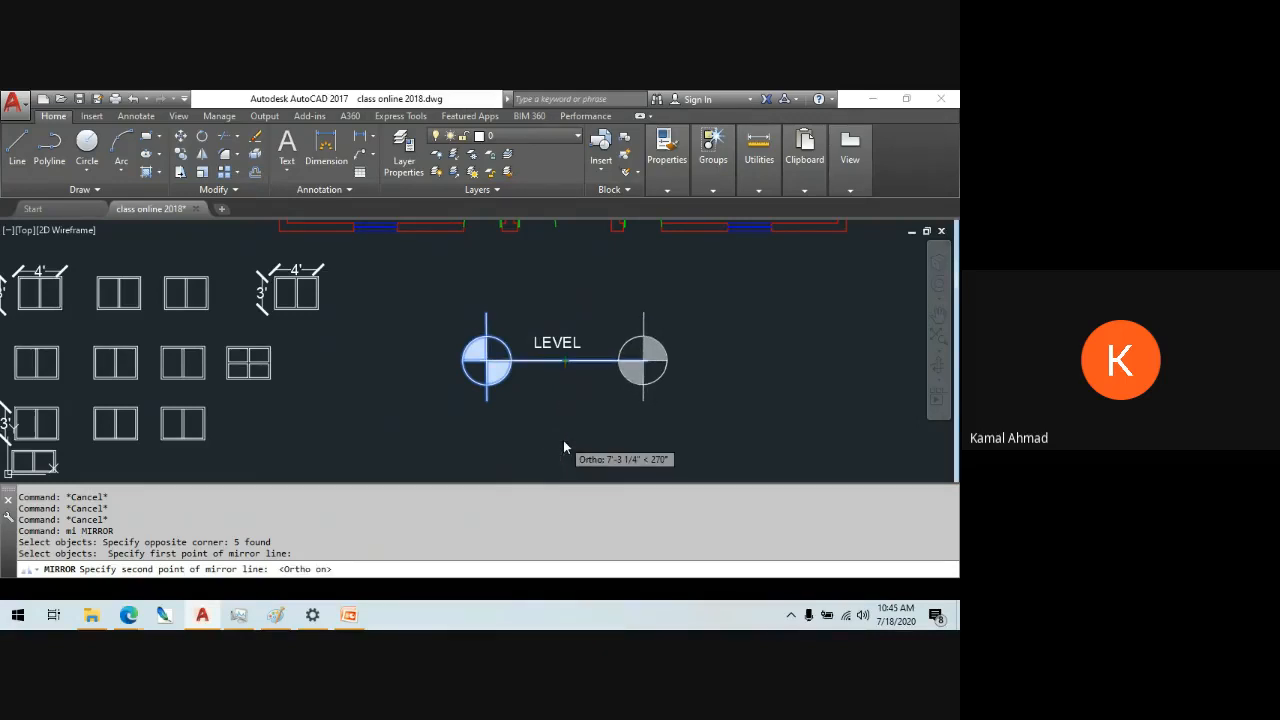
click(564, 441)
text(y)
key(Return)
key(Escape)
key(Escape)
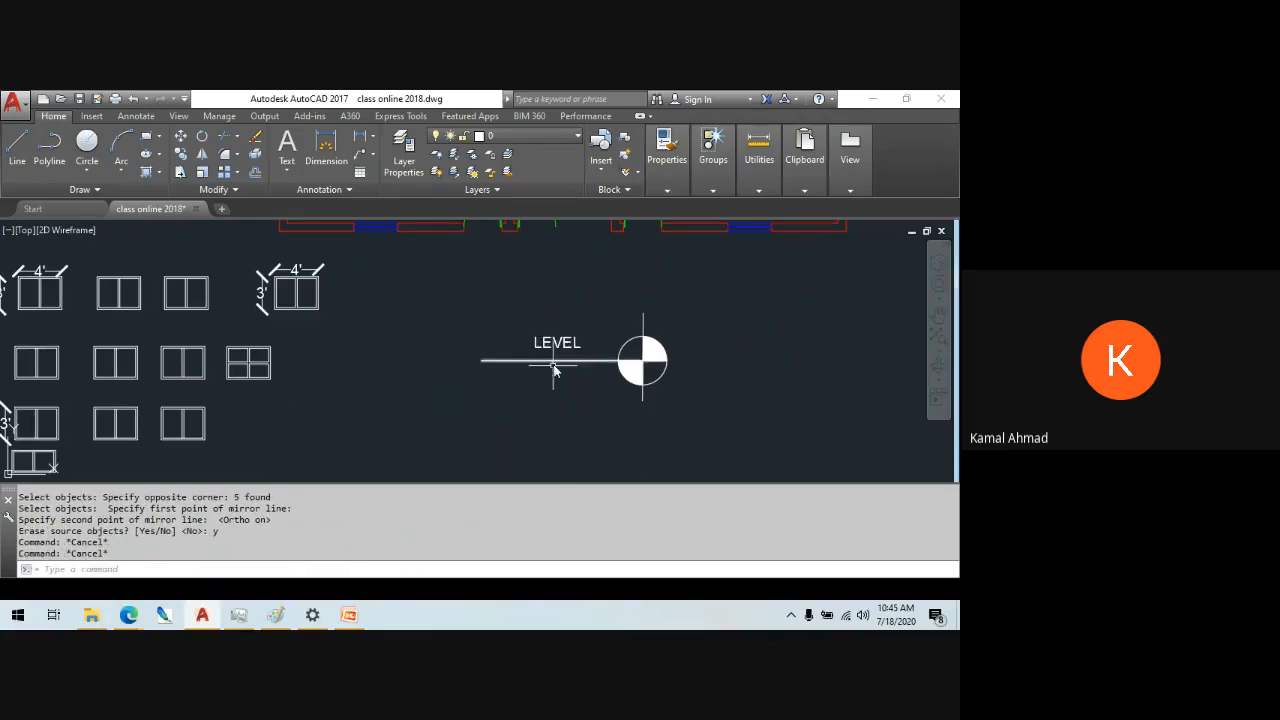
- Stretch the circle-side end of the horizontal level line so it extends beyond the circle
middle_drag(557, 366, 557, 391)
key(Escape)
key(Escape)
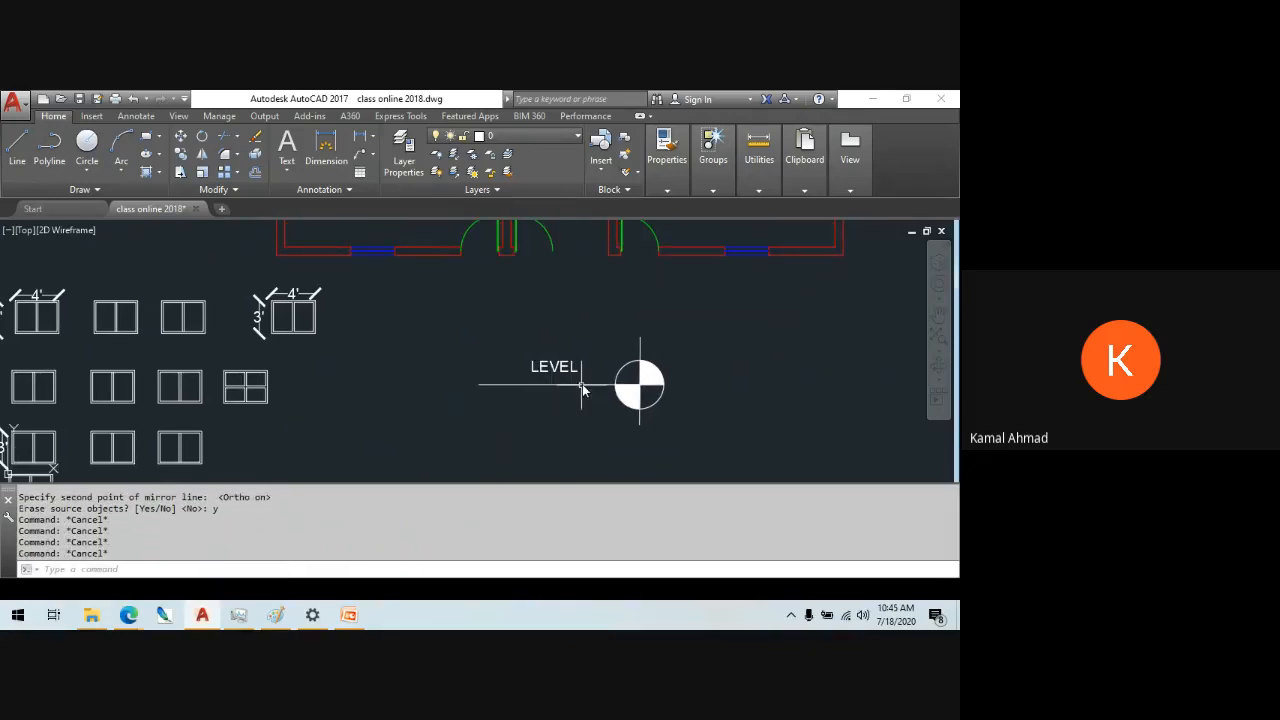
click(572, 386)
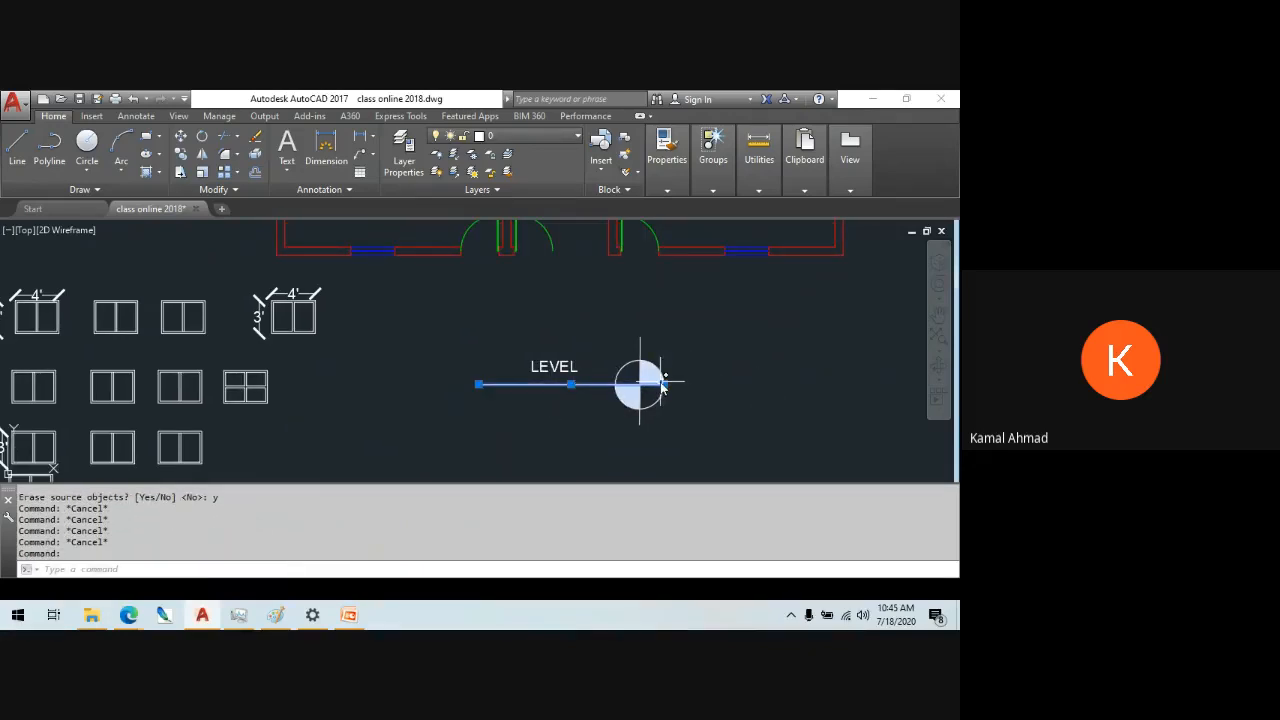
click(661, 385)
key(Escape)
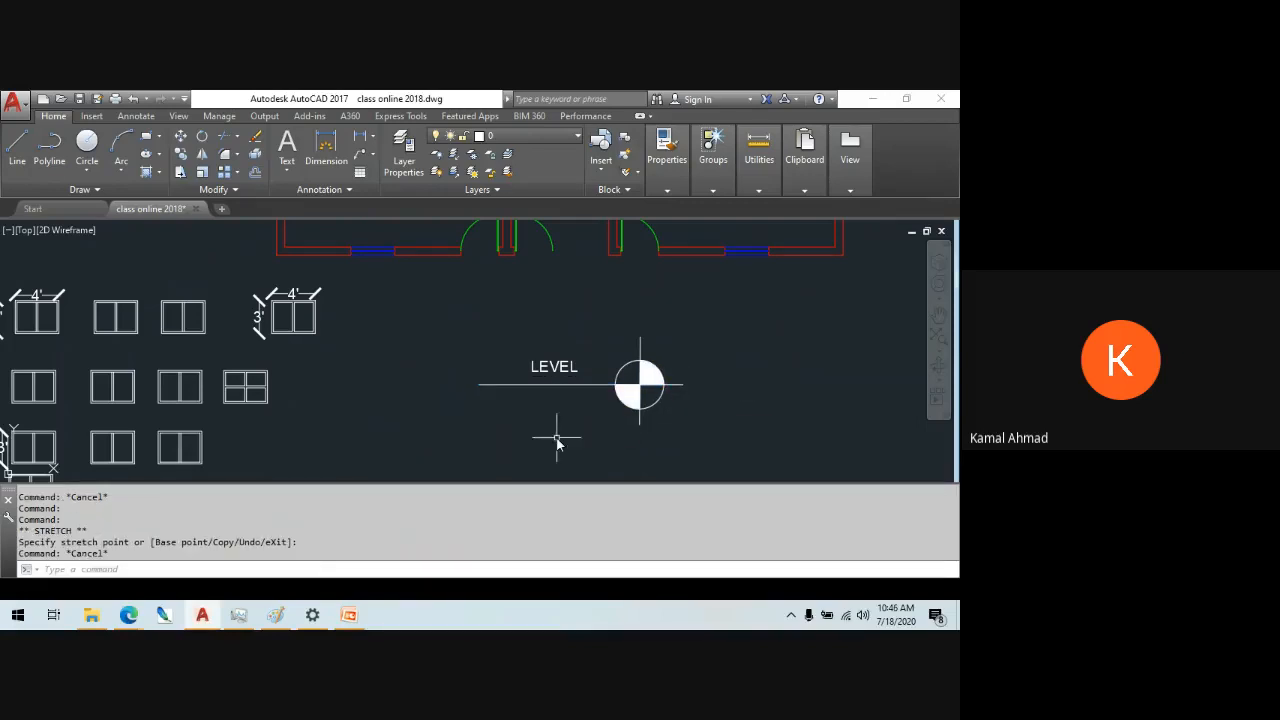
- Start a new block definition named "dynblock level"
middle_drag(526, 406, 511, 417)
key(Escape)
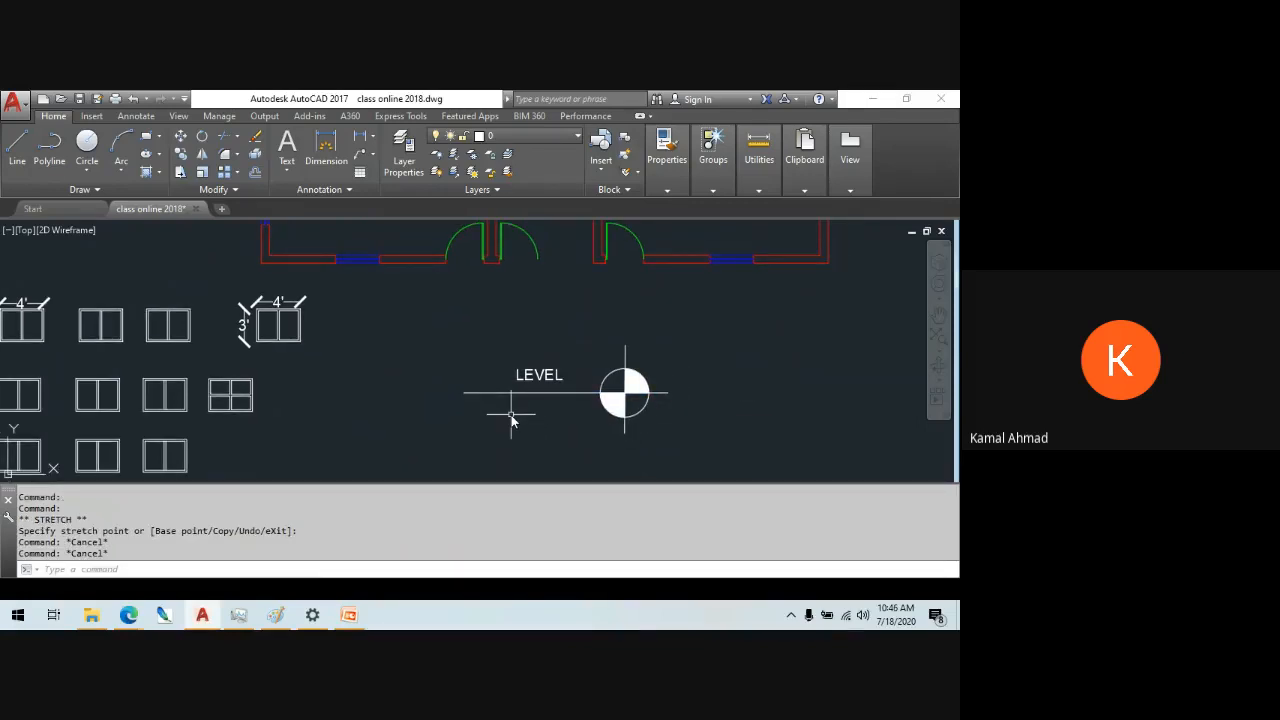
text(b)
key(Return)
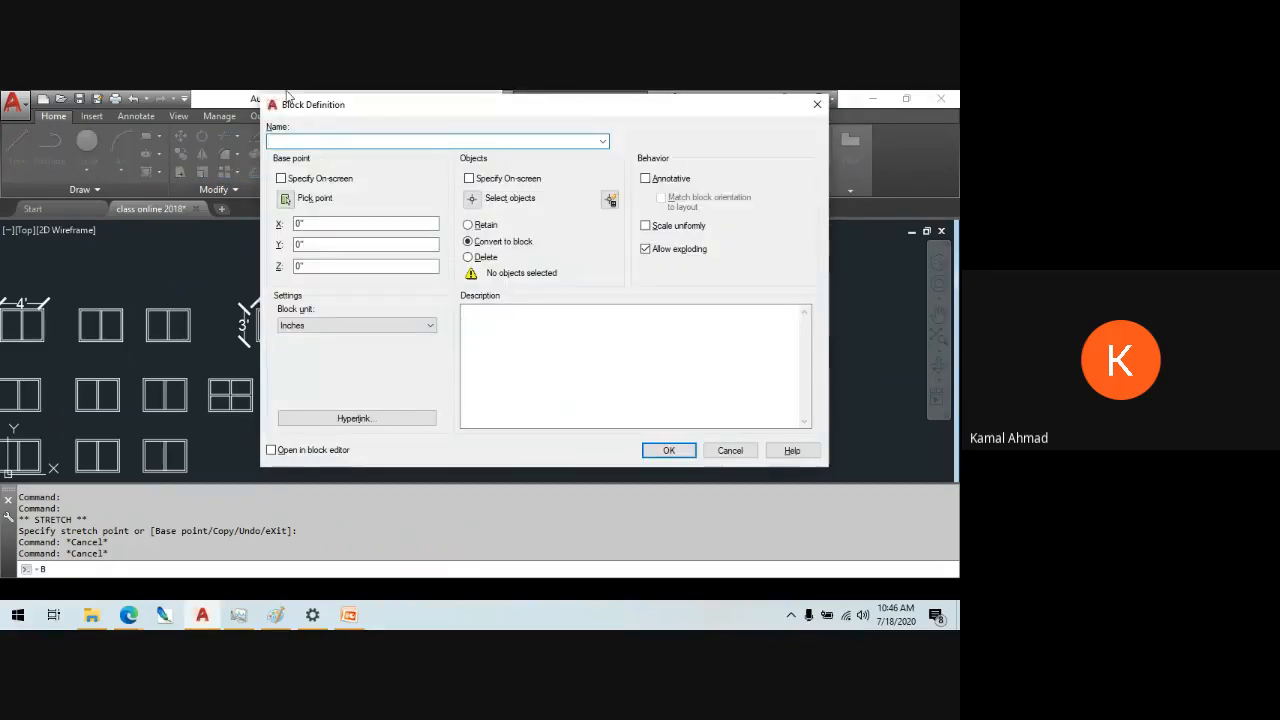
text(d)
text(ynblock )
text(levle)
text(el)
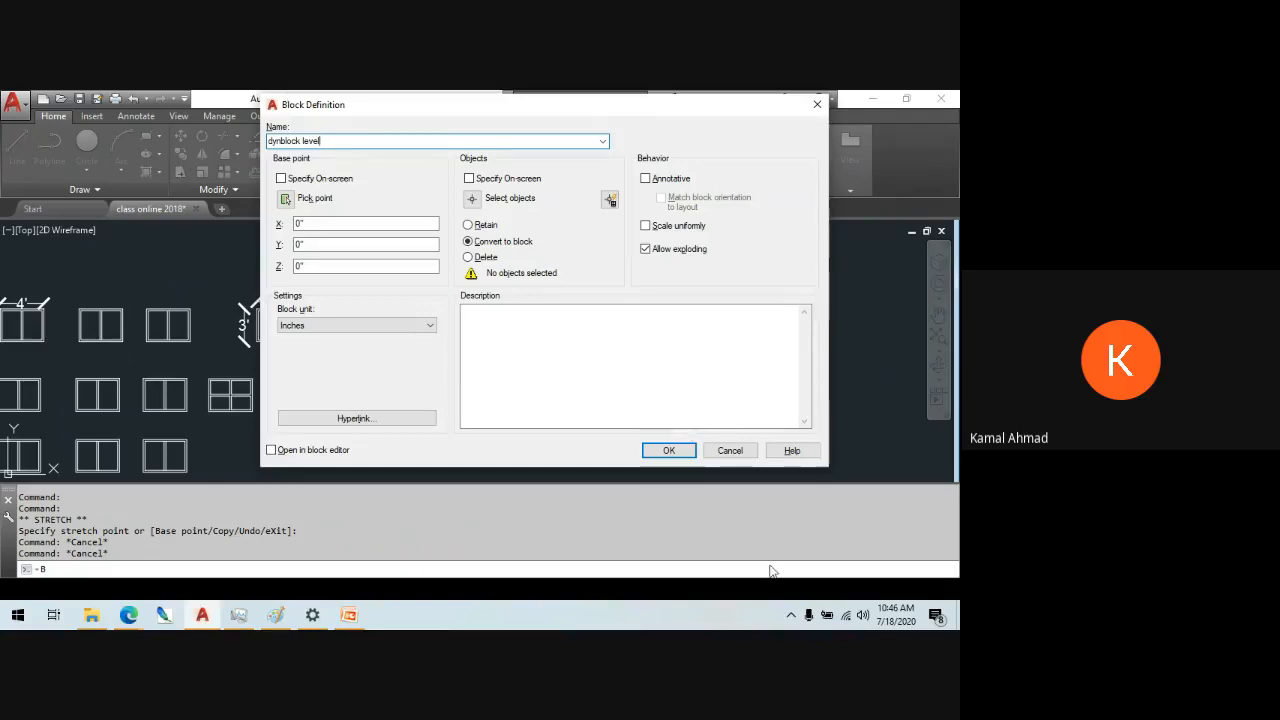
- Create the block from the whole level marker and its LEVEL attribute, with the base point at the line's free end
click(474, 199)
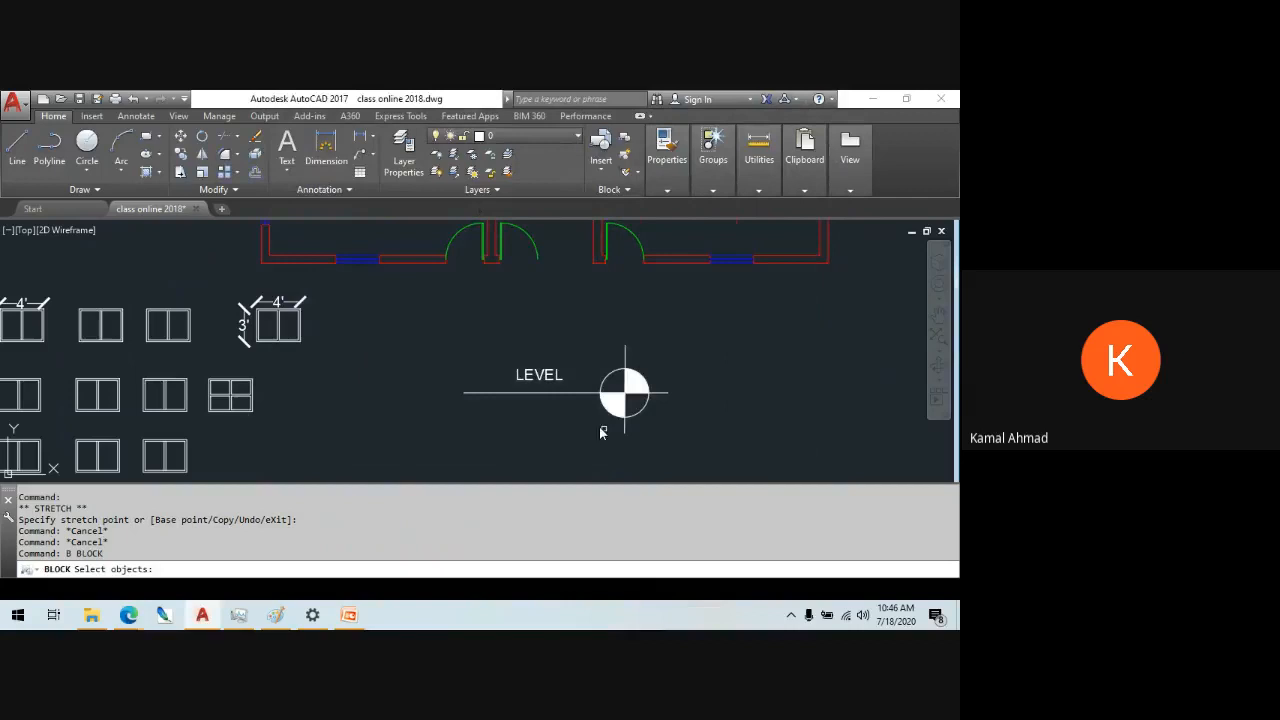
click(701, 456)
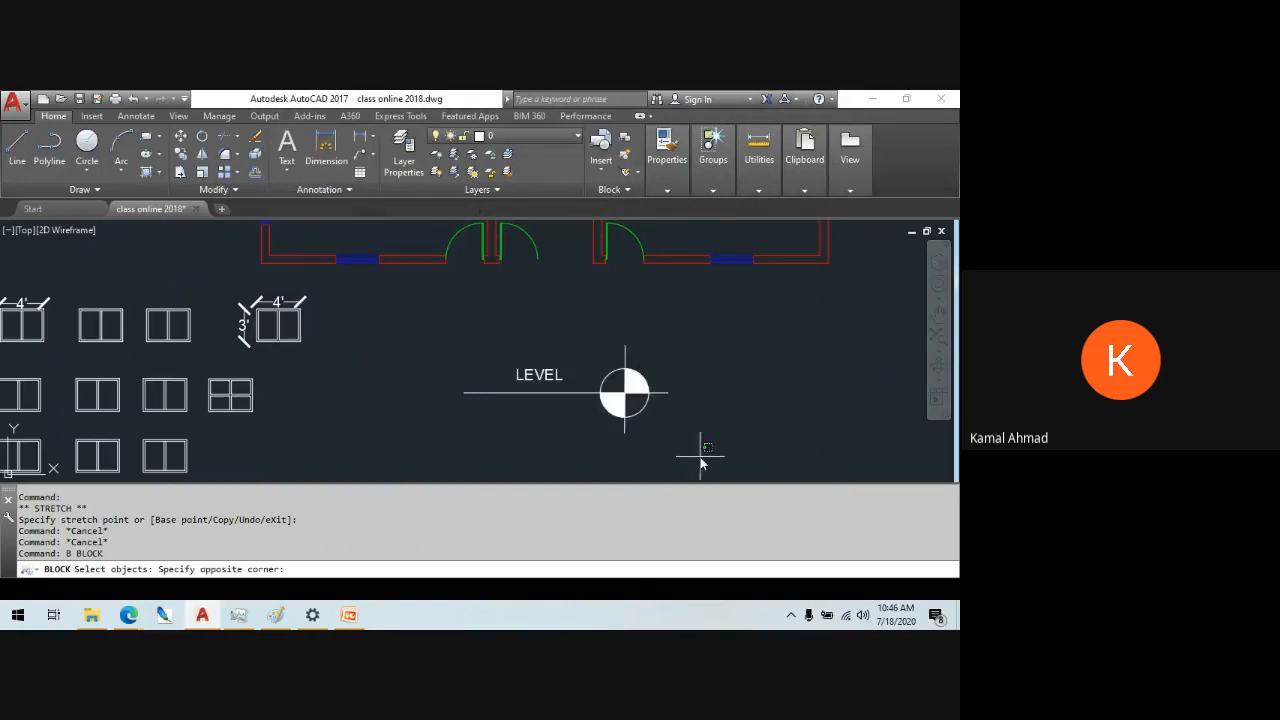
click(423, 318)
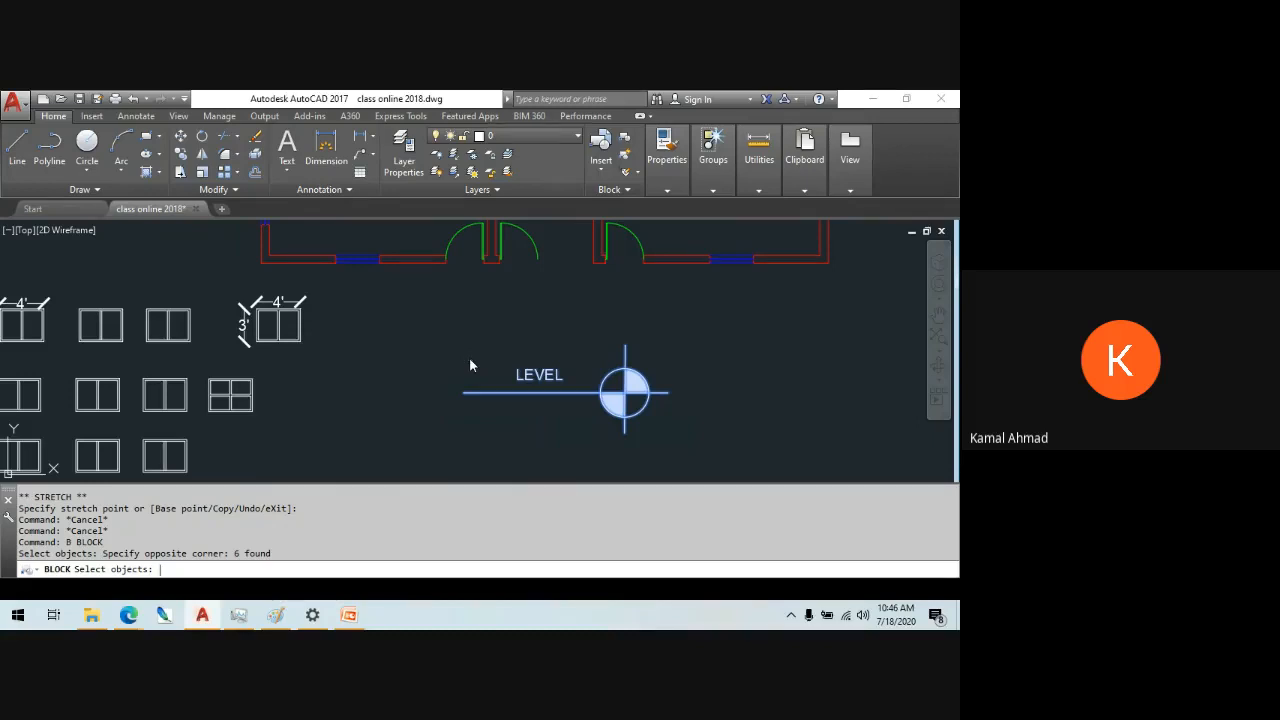
key(Return)
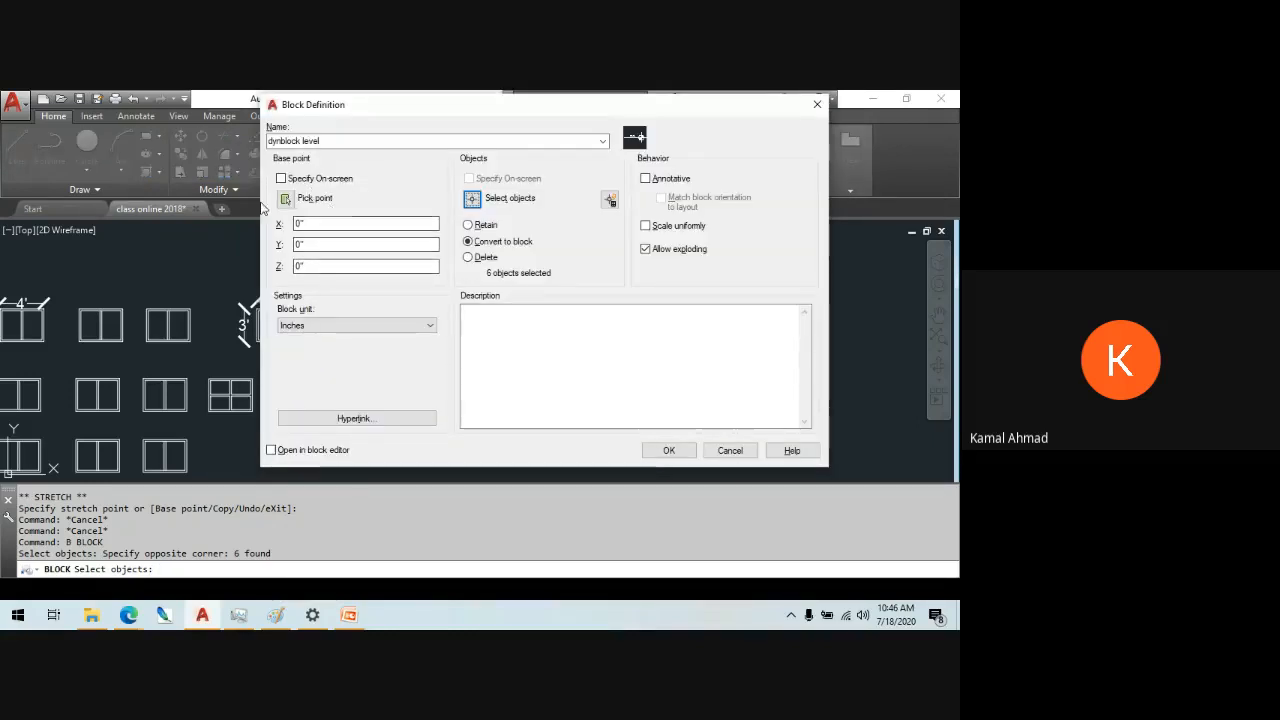
click(286, 198)
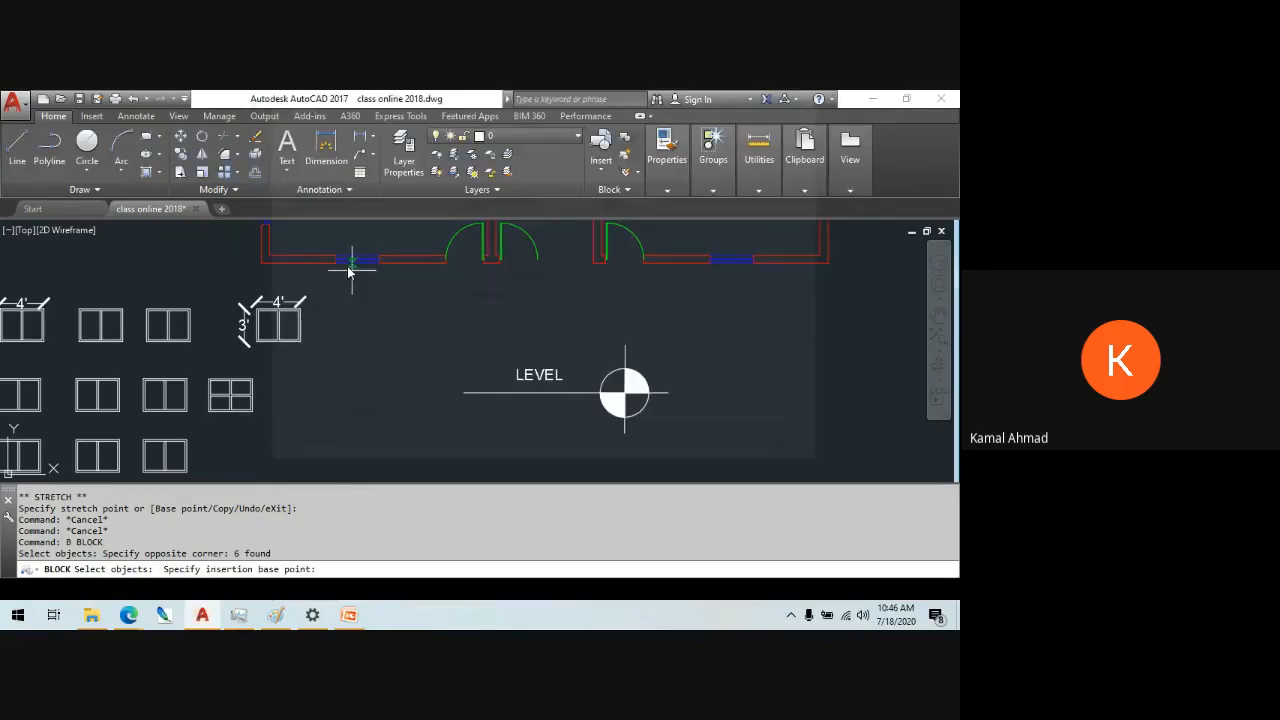
click(463, 392)
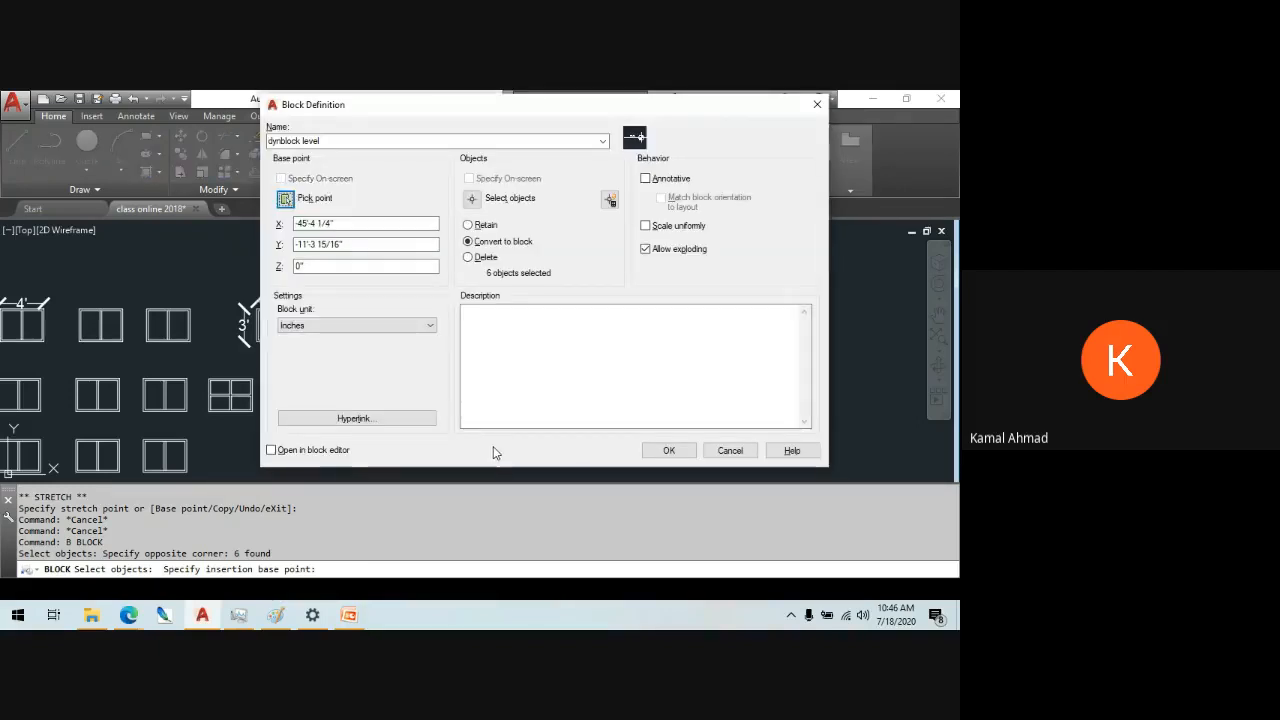
click(666, 450)
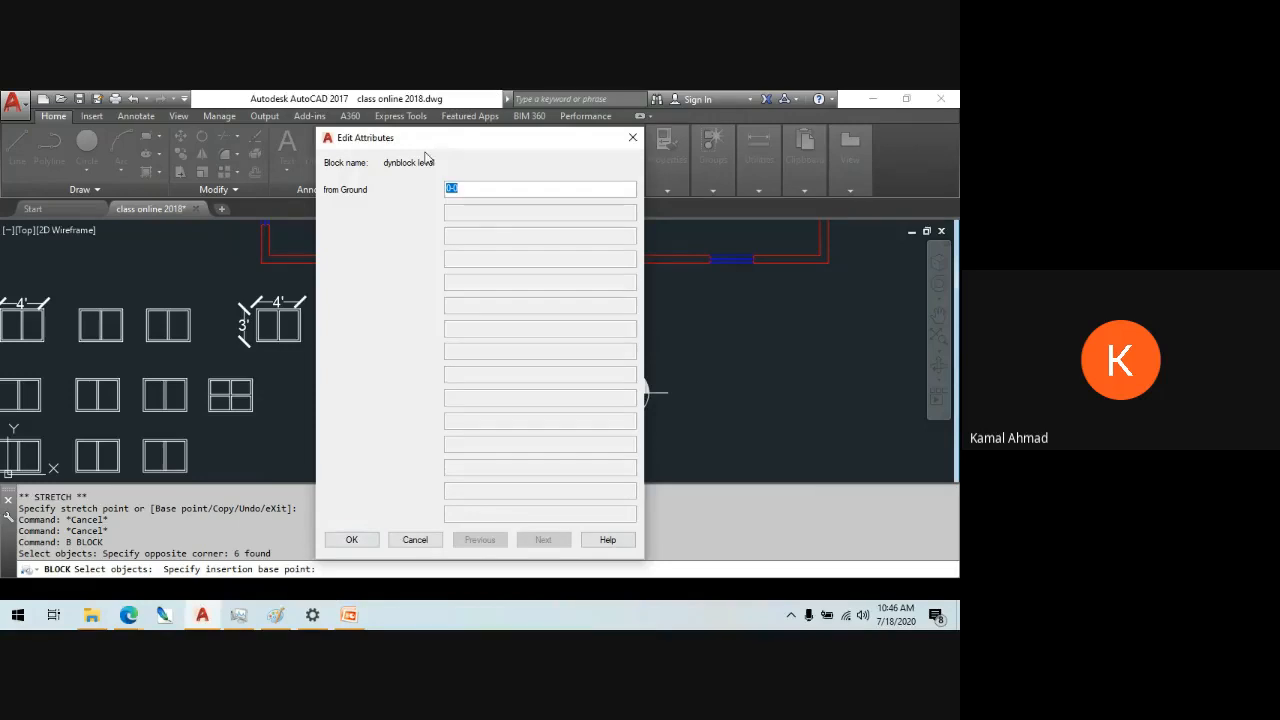
- Set the new block's from Ground attribute to 0'-0"
drag(430, 148, 856, 113)
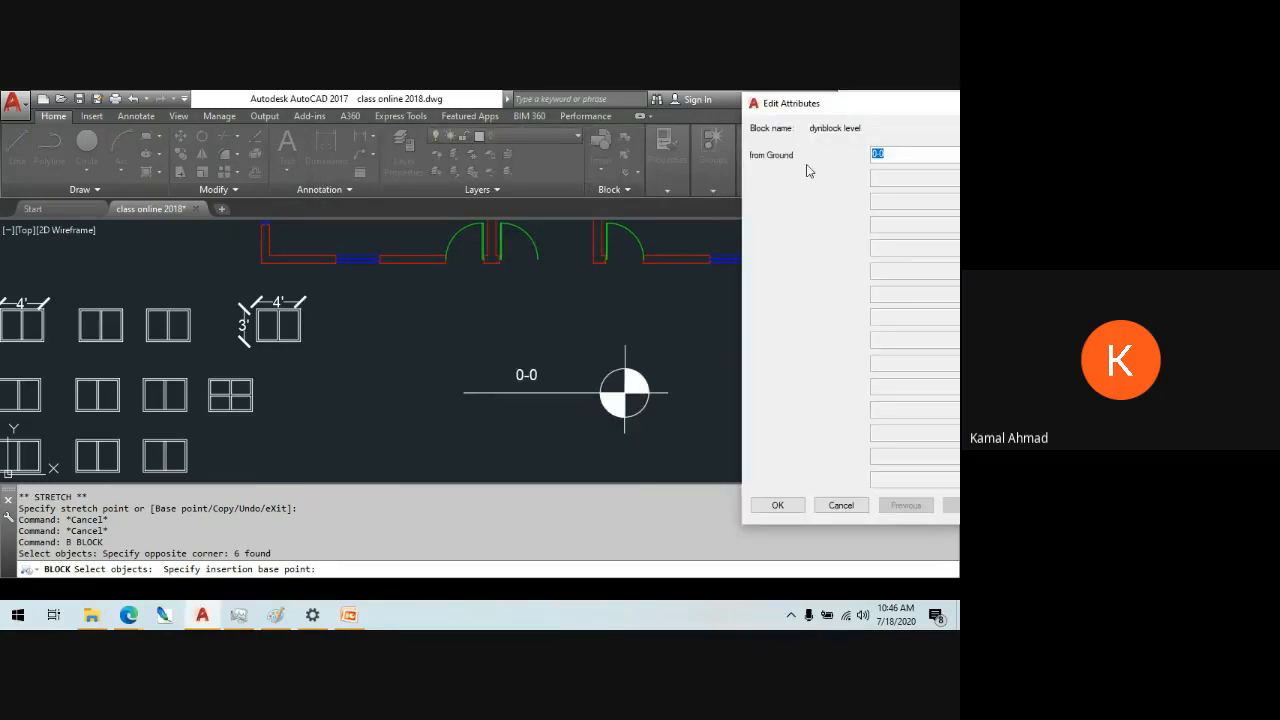
drag(811, 107, 649, 133)
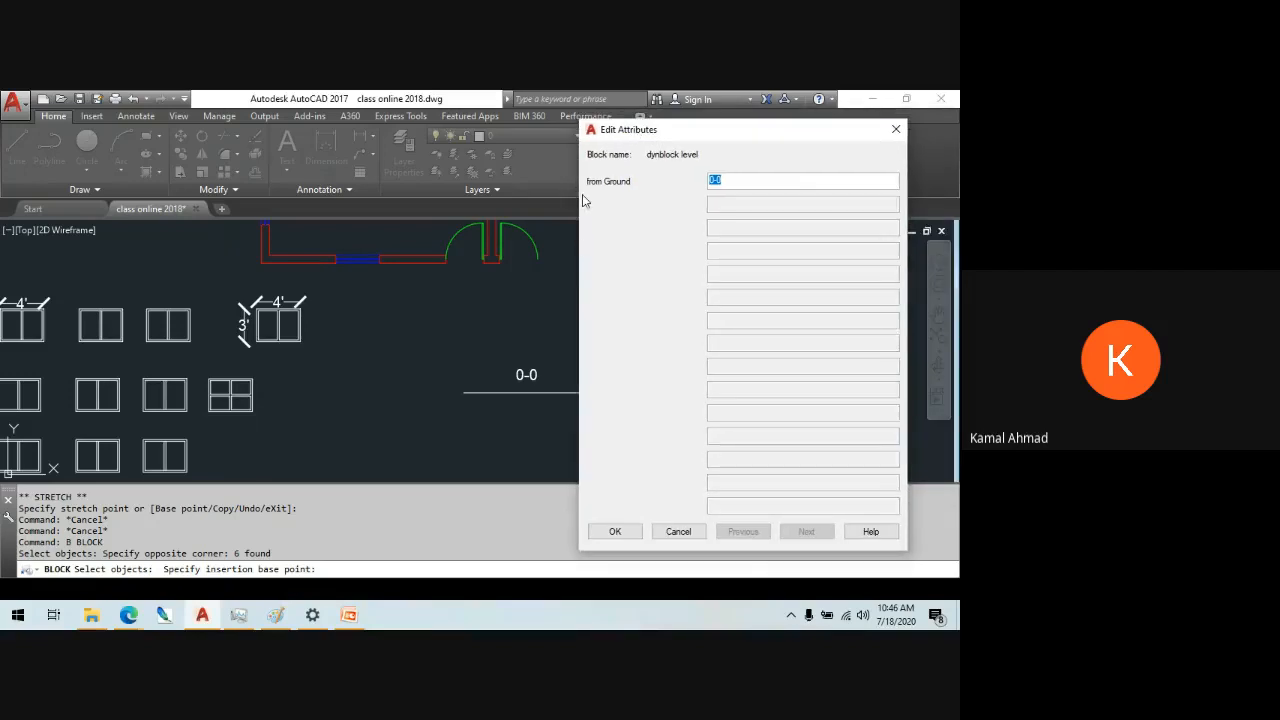
click(723, 178)
double_click(728, 181)
click(615, 531)
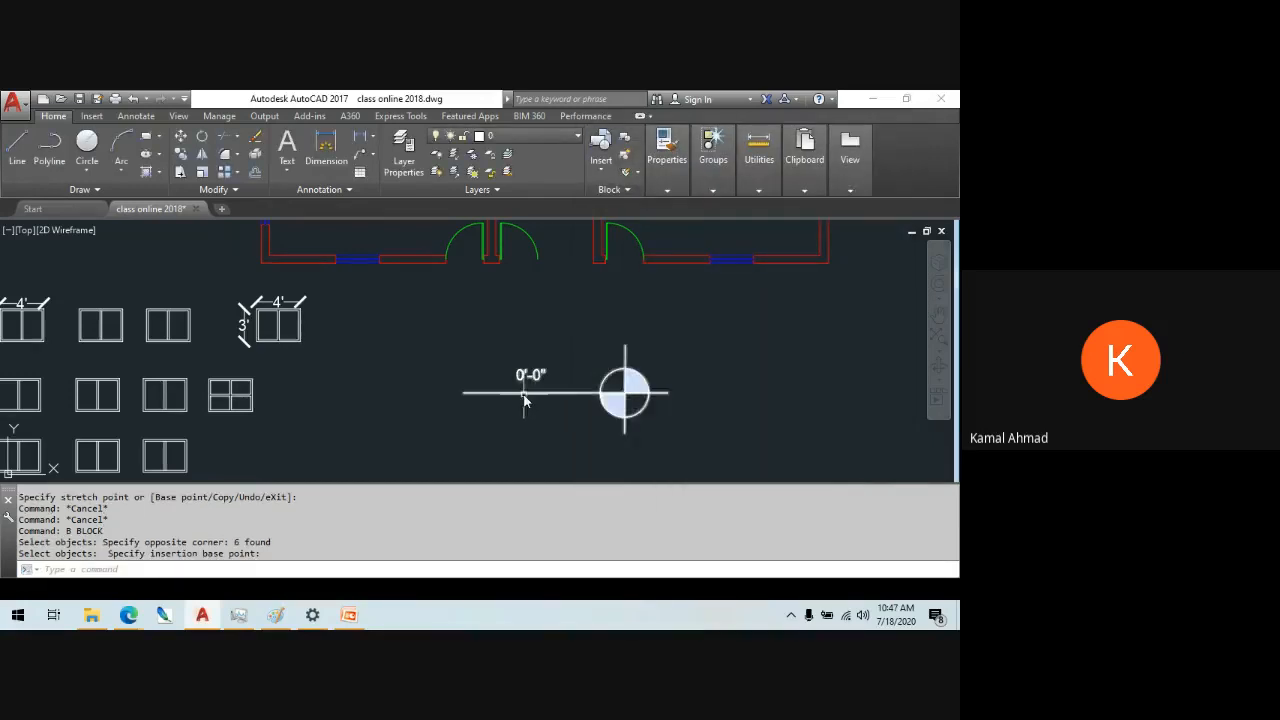
- Insert the dynblock level block below the first marker with a from Ground value of 5'-0"
scroll(517, 250, down, 4)
scroll(524, 349, up, 2)
text(i)
key(Return)
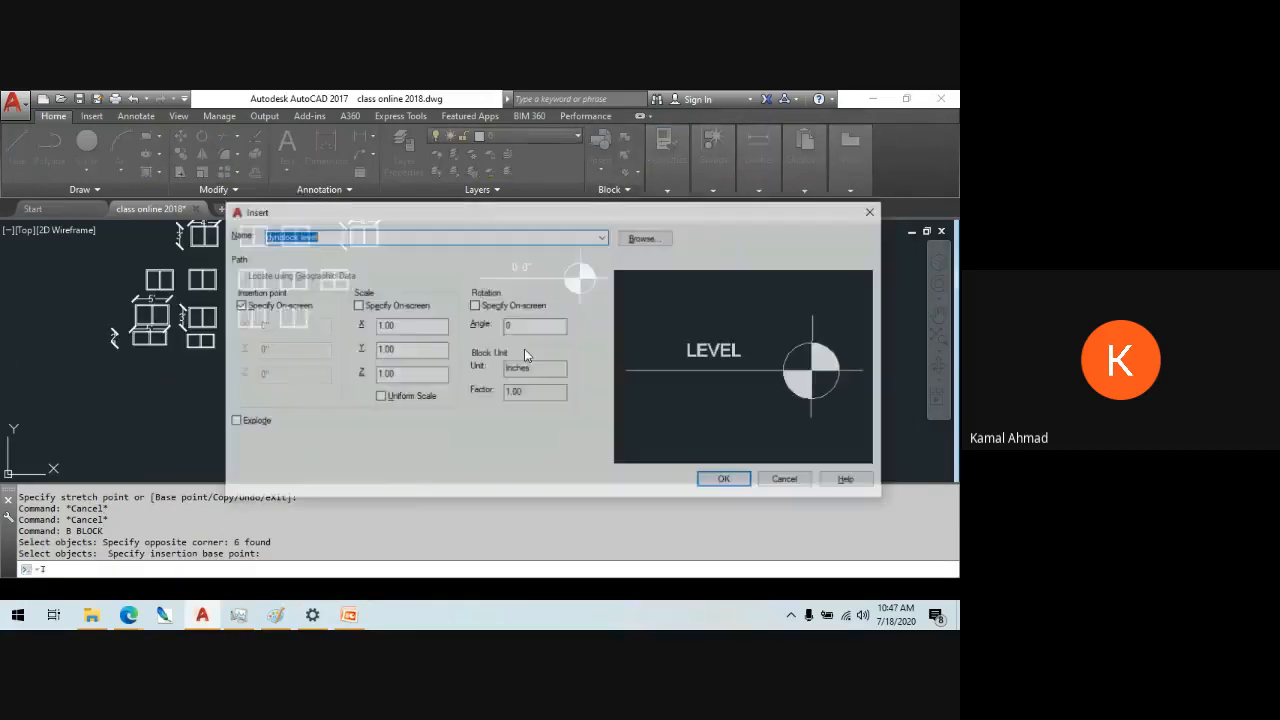
click(735, 480)
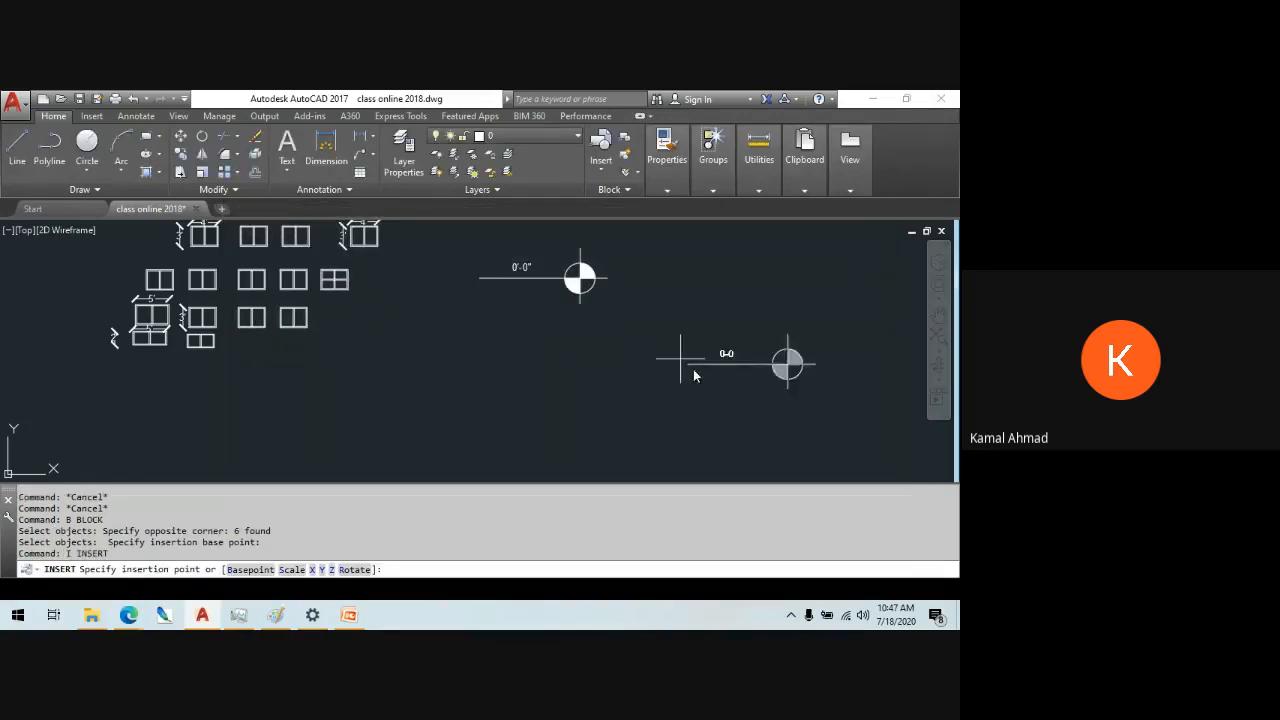
click(483, 398)
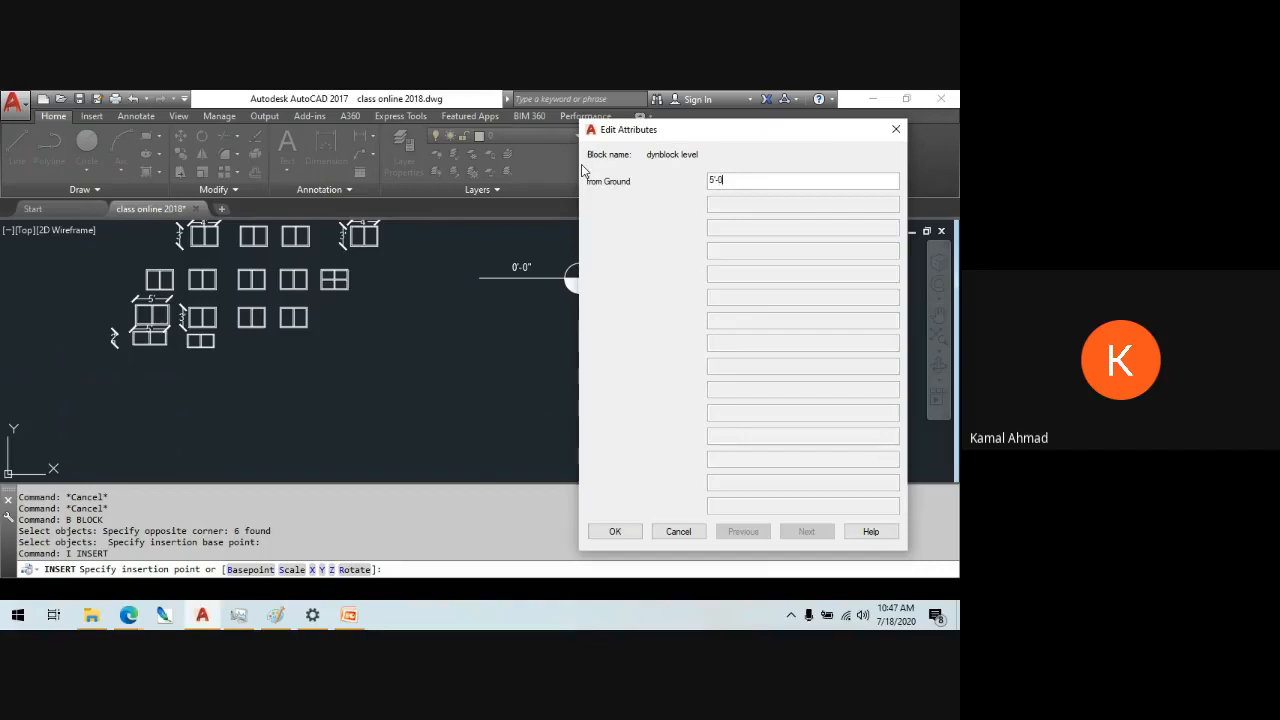
click(599, 532)
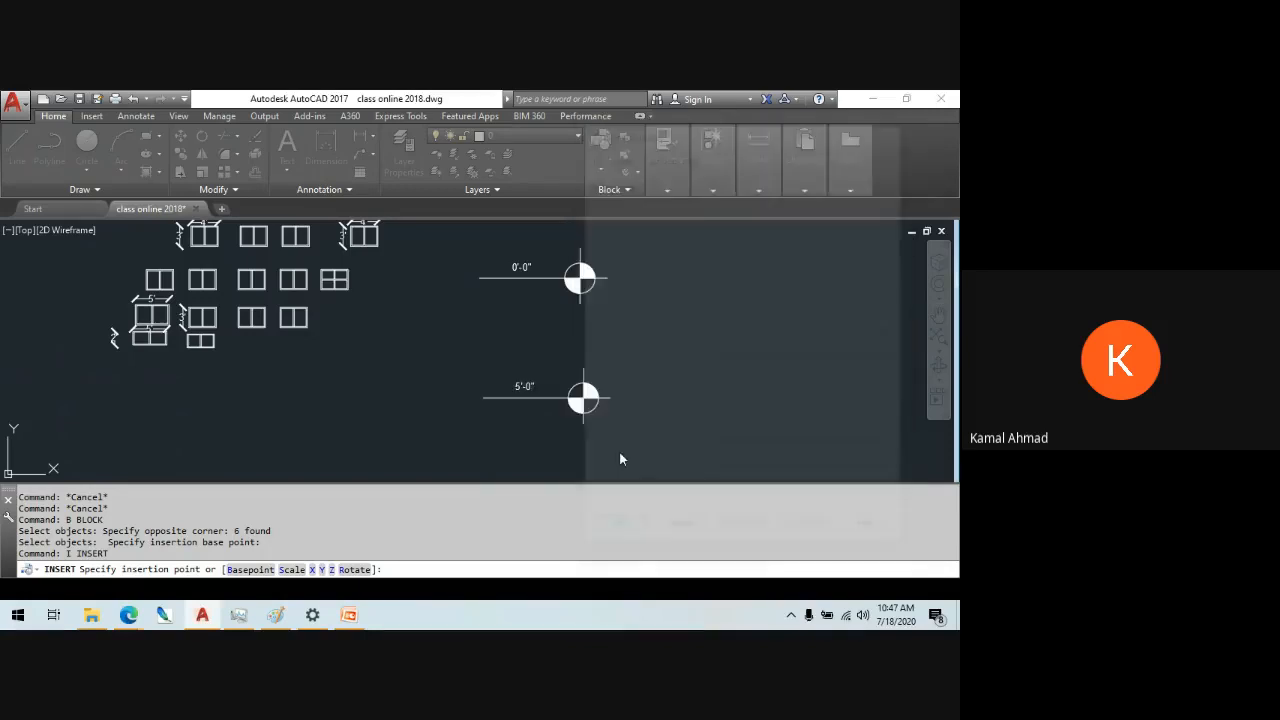
- Turn Ortho off and move the 5'-0" level marker by its insertion point to beside the 0'-0" marker
click(488, 422)
click(472, 356)
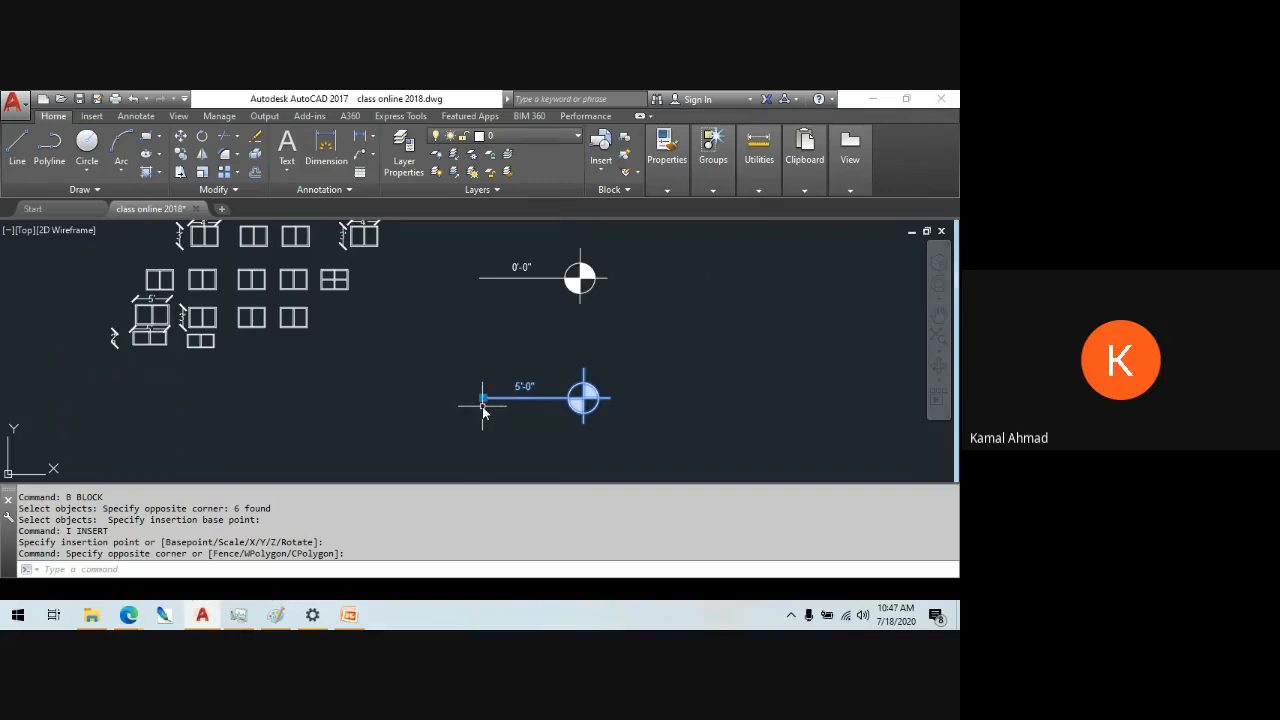
click(483, 399)
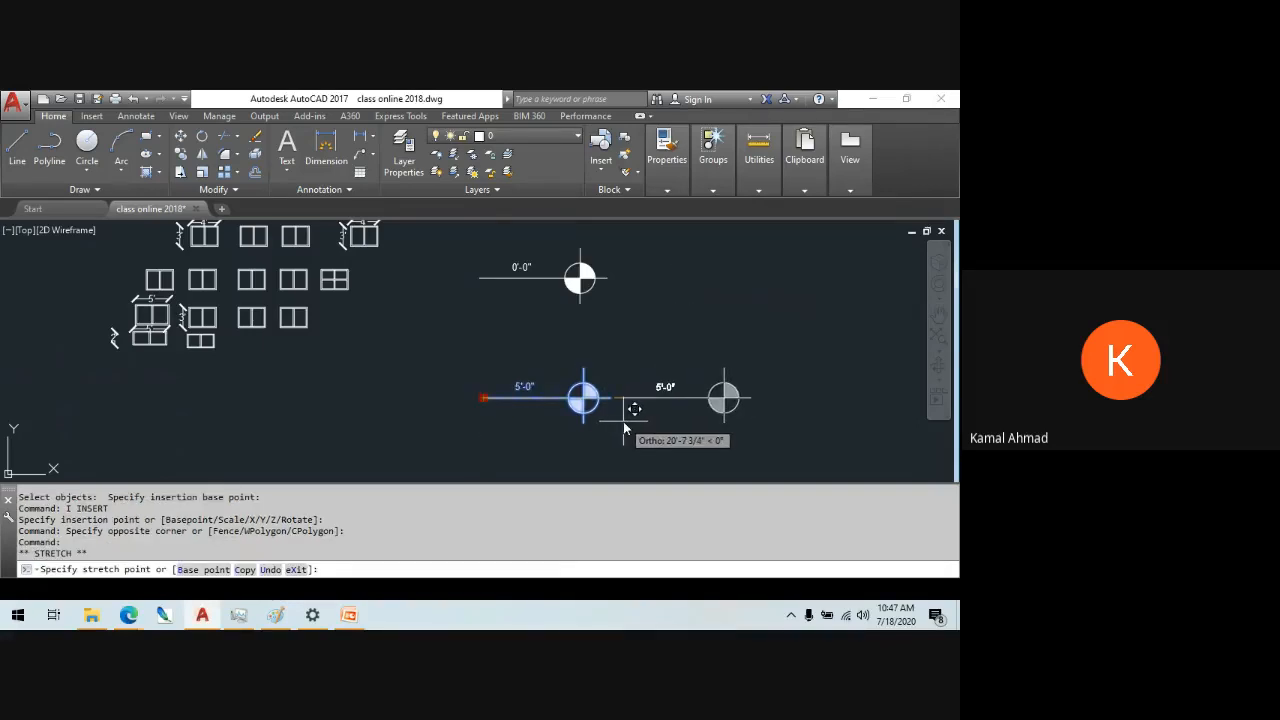
key(F8)
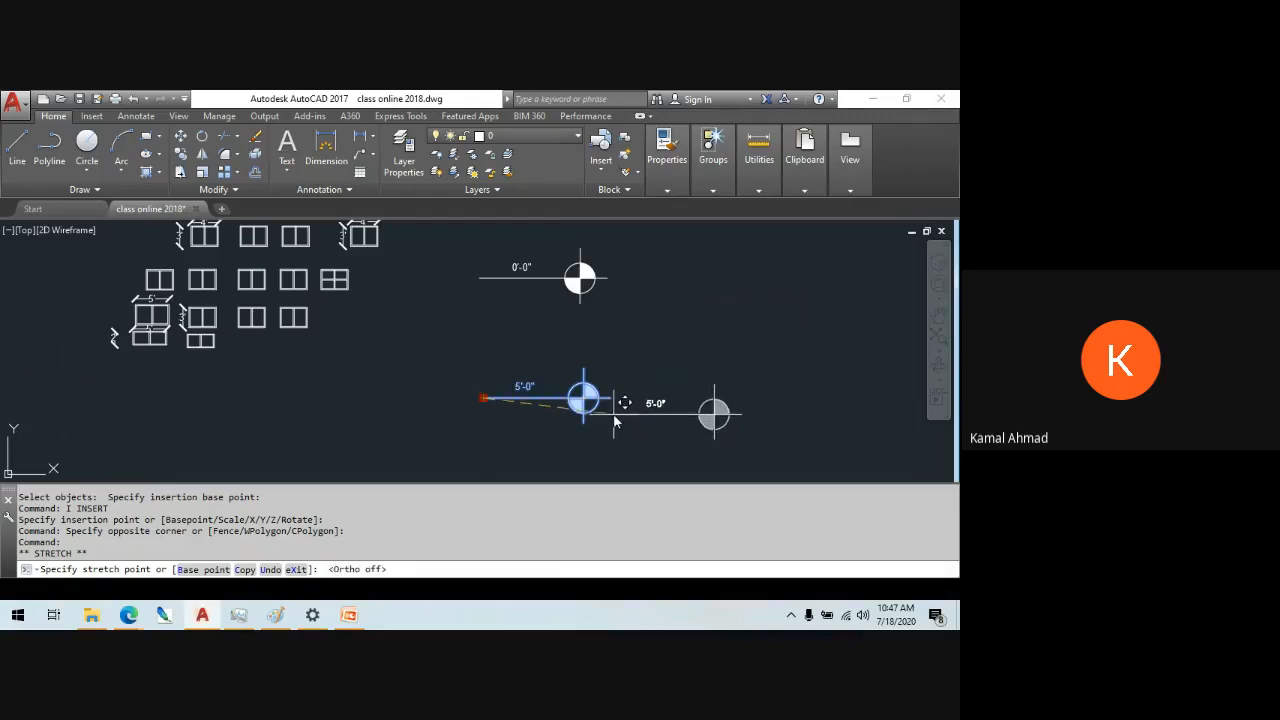
click(692, 287)
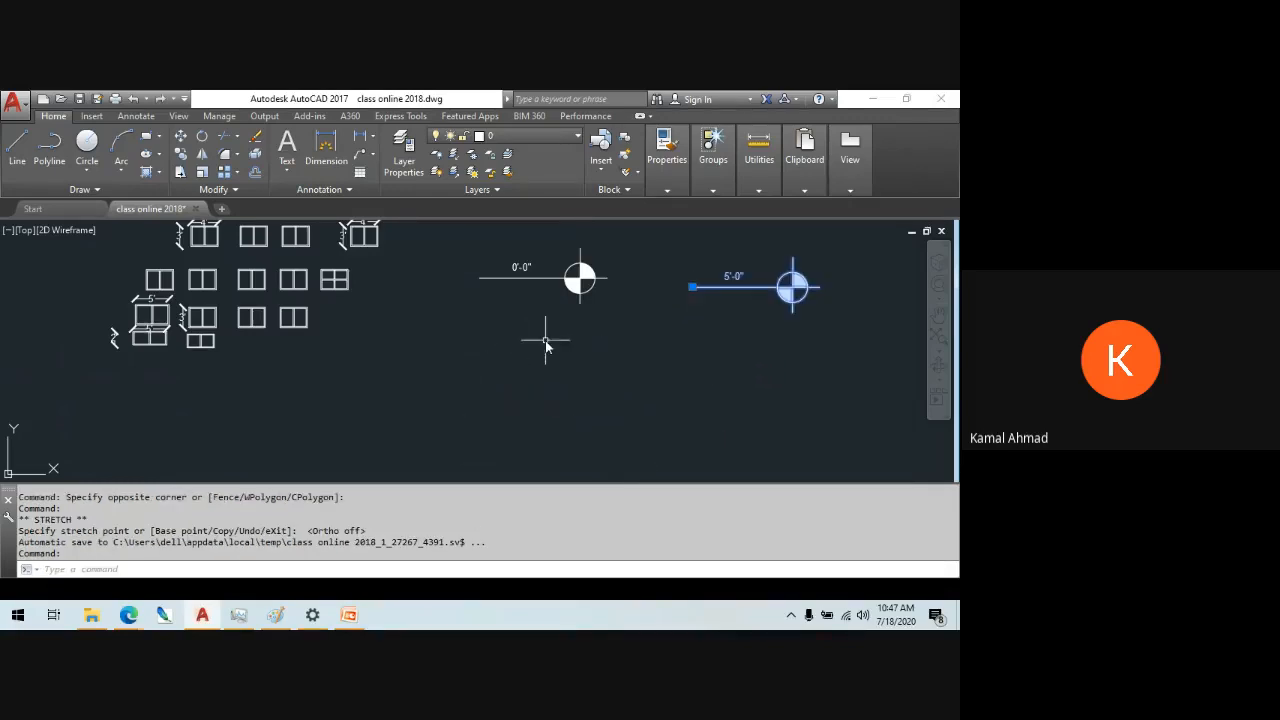
- Insert another dynblock level block below the window drawings with a from Ground value of 56'-9"
scroll(530, 350, down, 2)
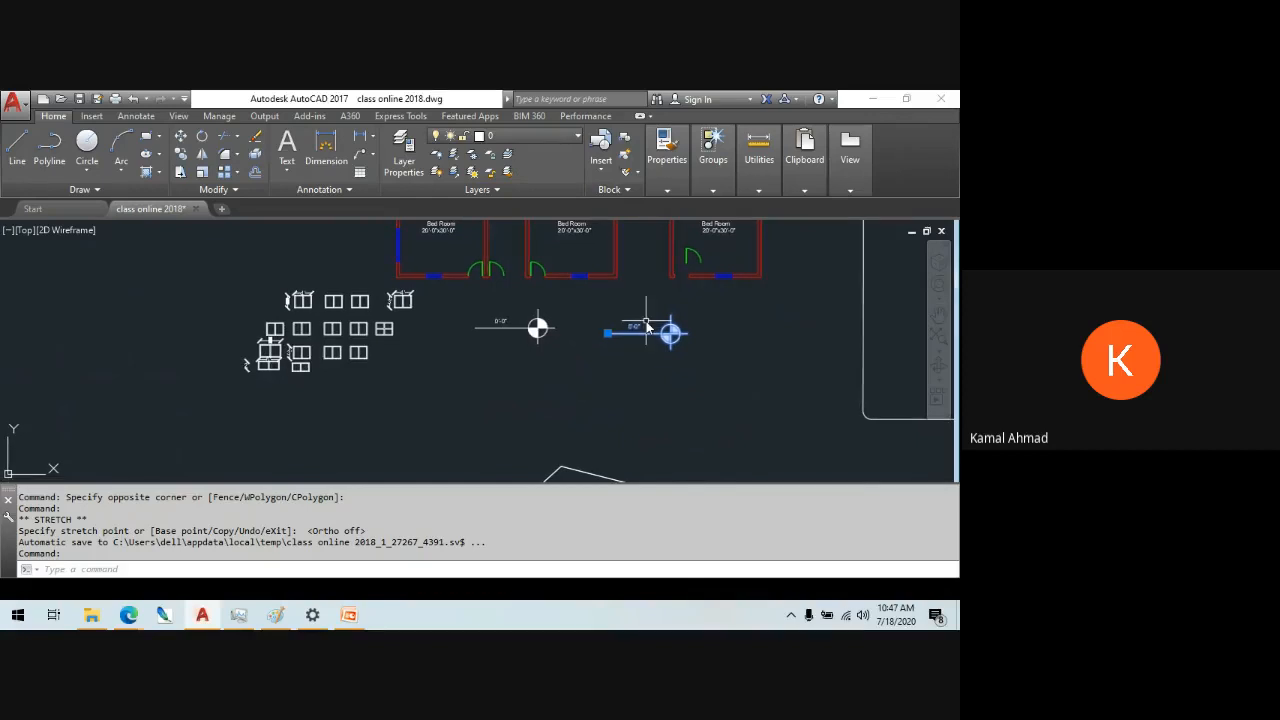
scroll(650, 335, up, 2)
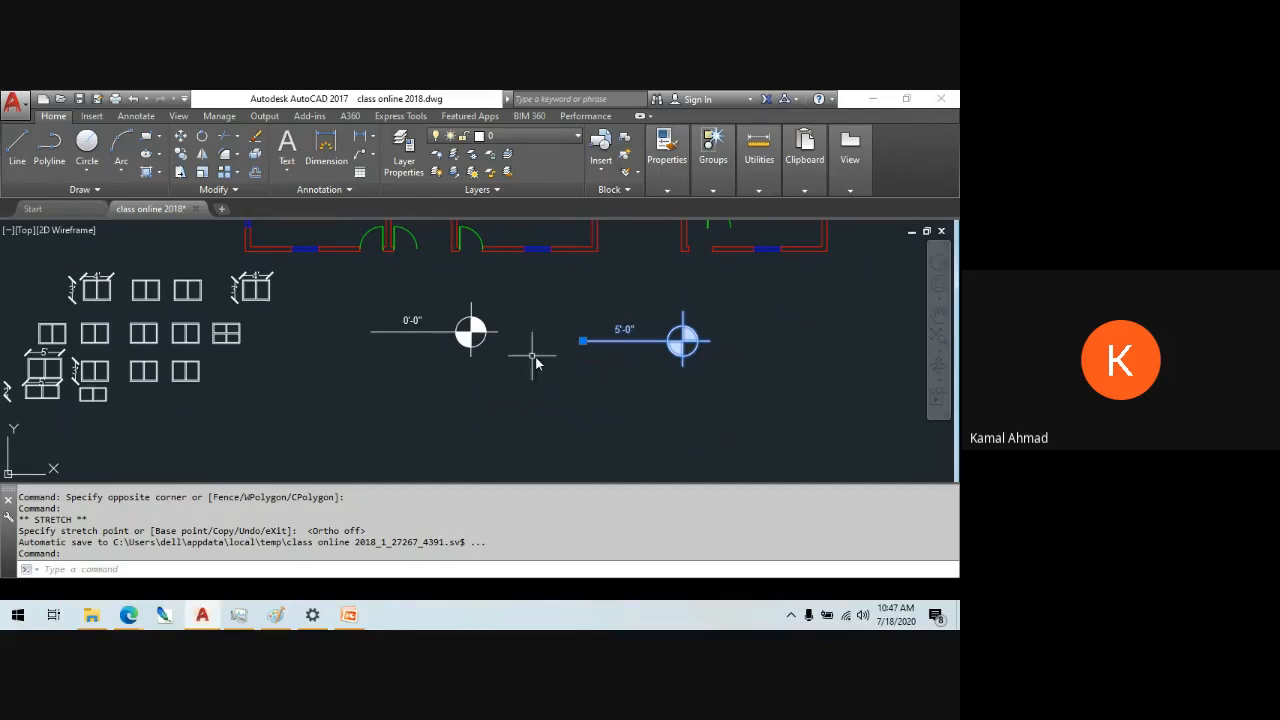
scroll(552, 358, down, 3)
middle_drag(552, 360, 604, 361)
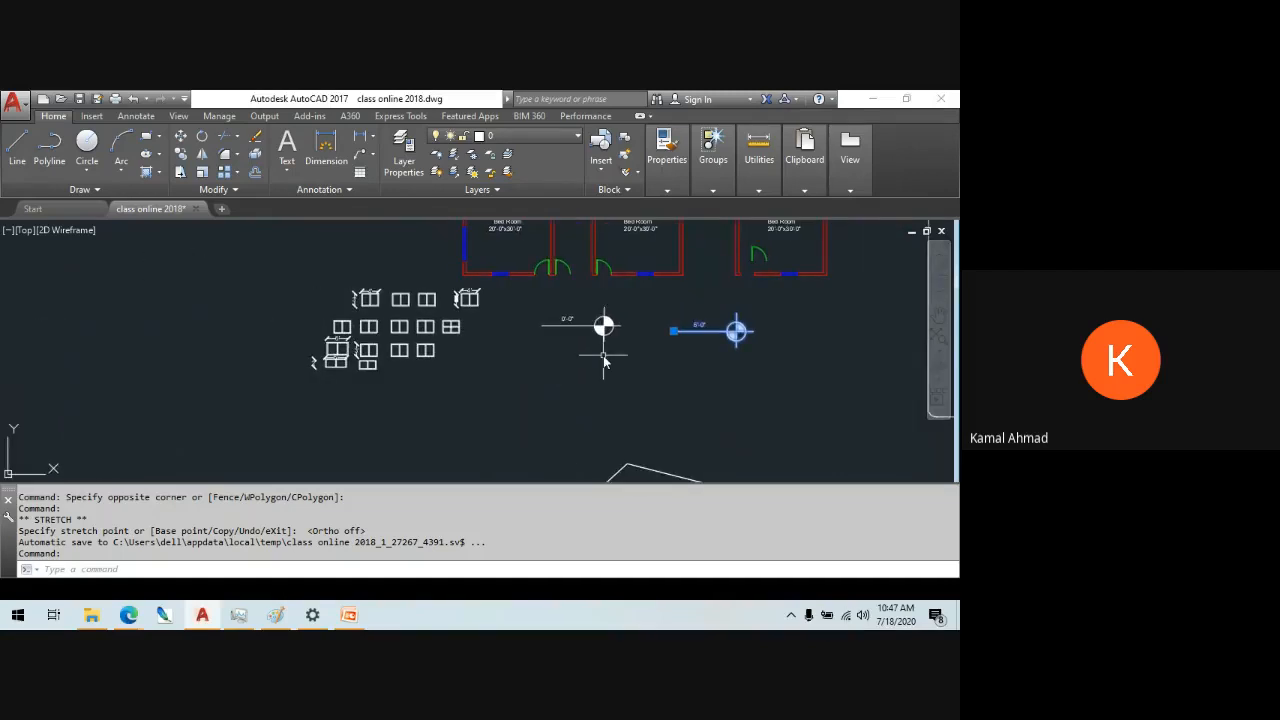
scroll(603, 355, up, 2)
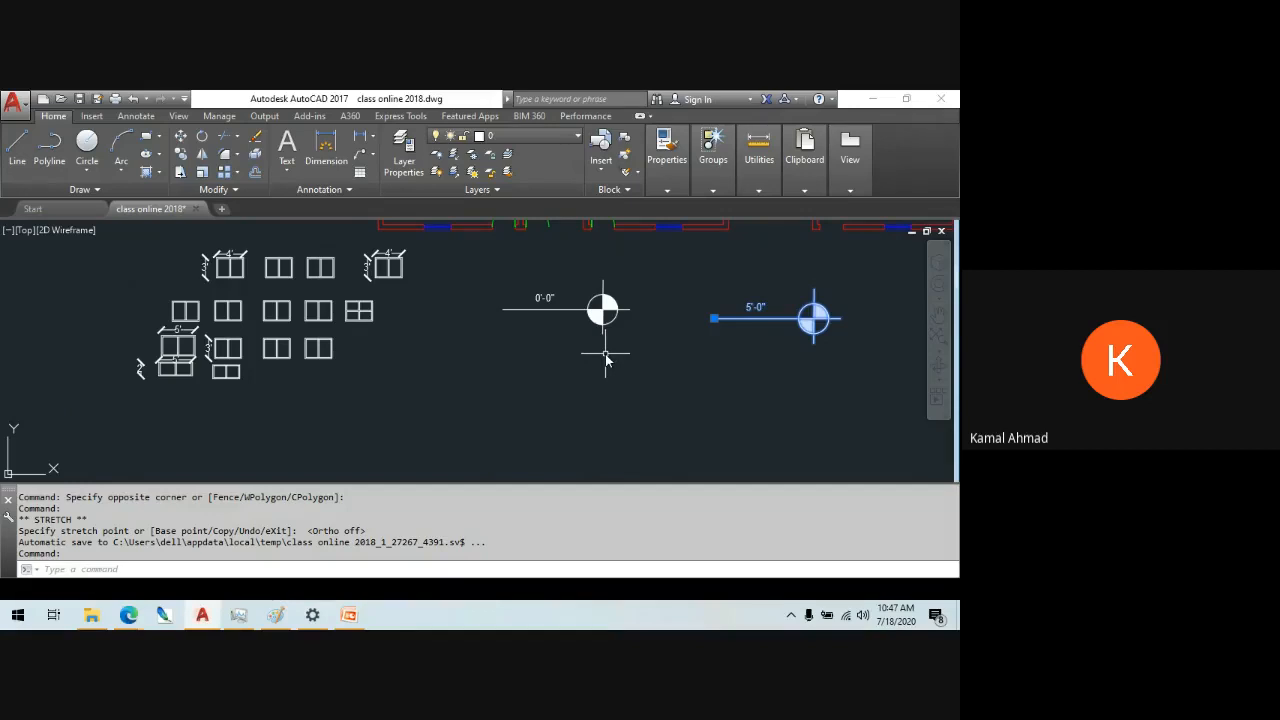
key(Return)
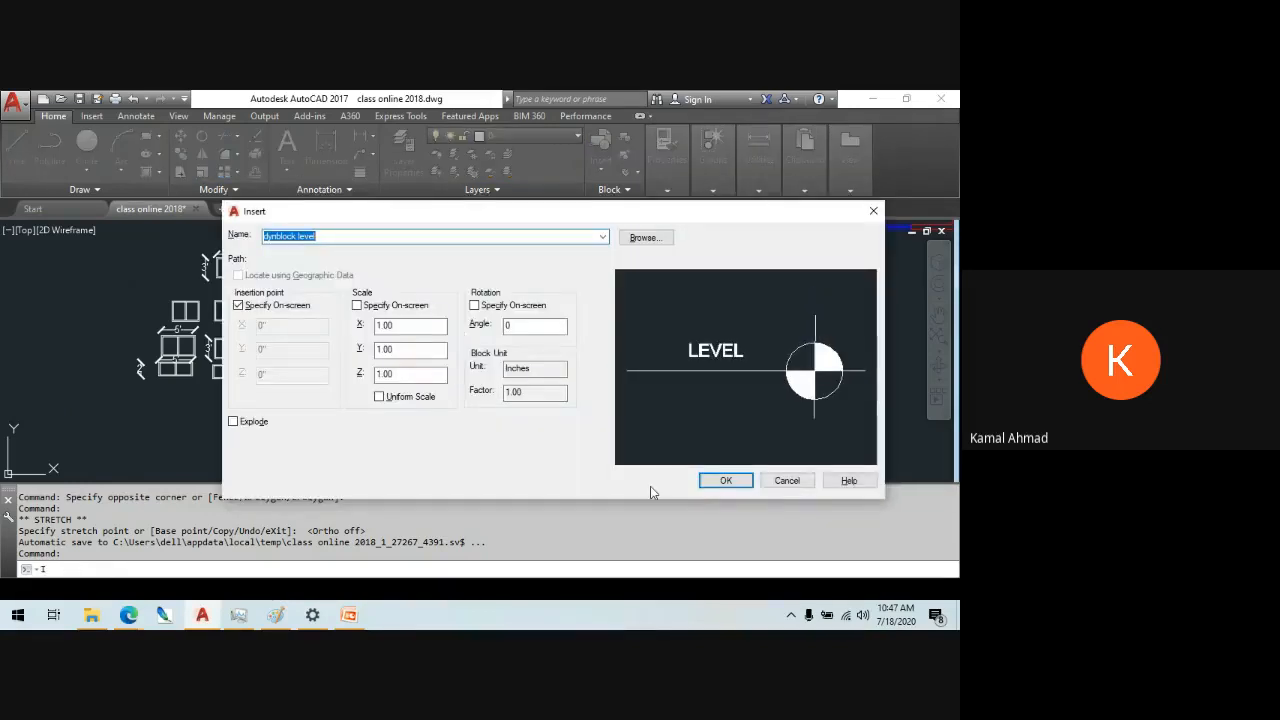
click(726, 481)
click(295, 413)
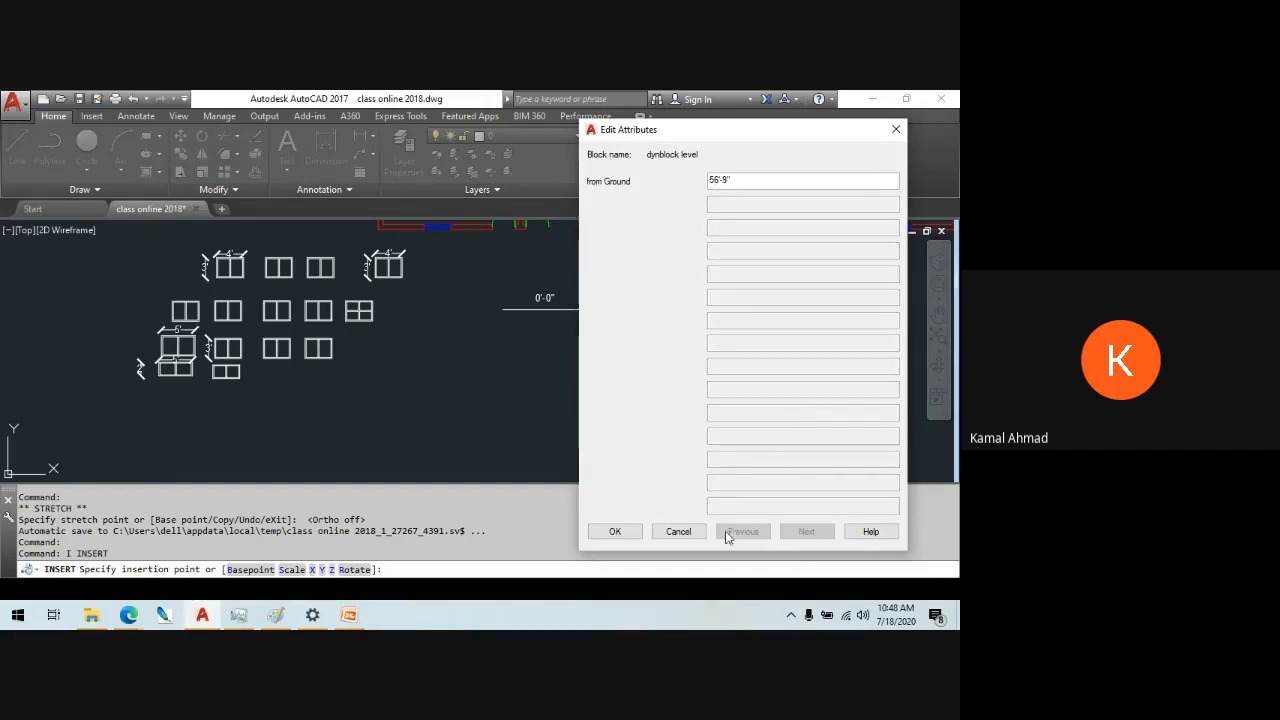
click(594, 533)
scroll(351, 430, up, 4)
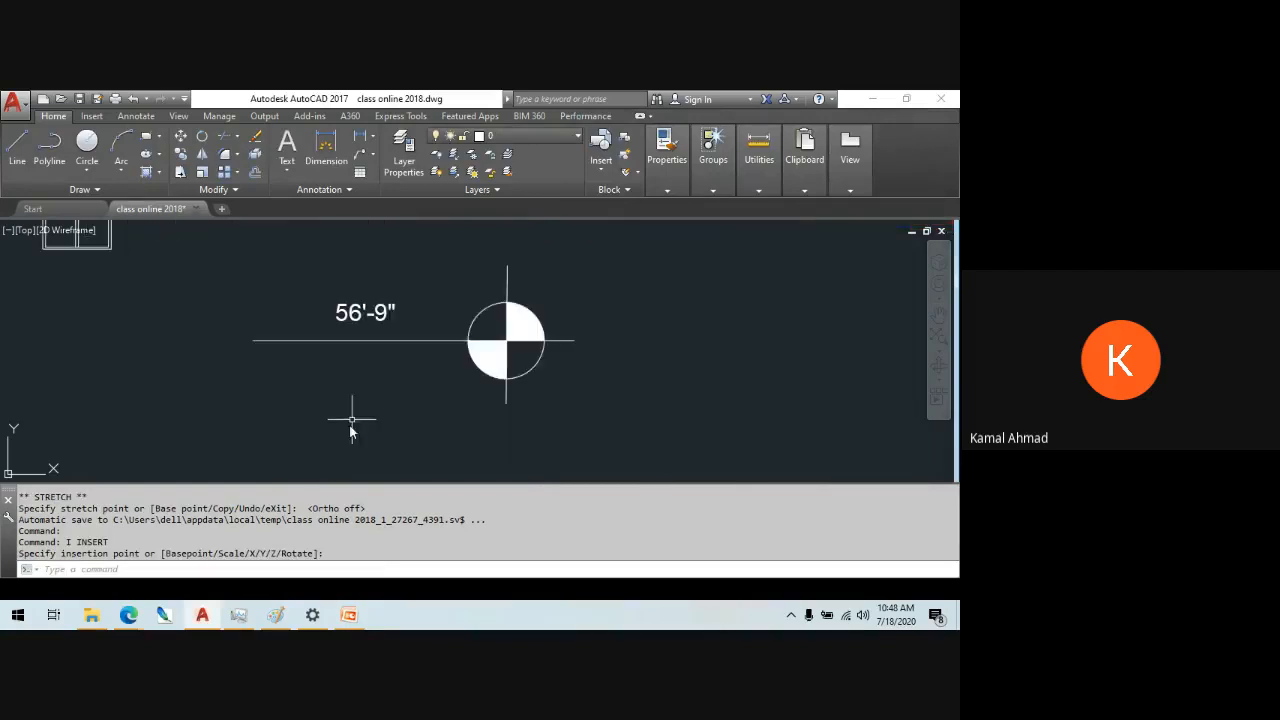
- Edit the level attribute of the 56'-9" marker and assign it to the win layer
double_click(361, 317)
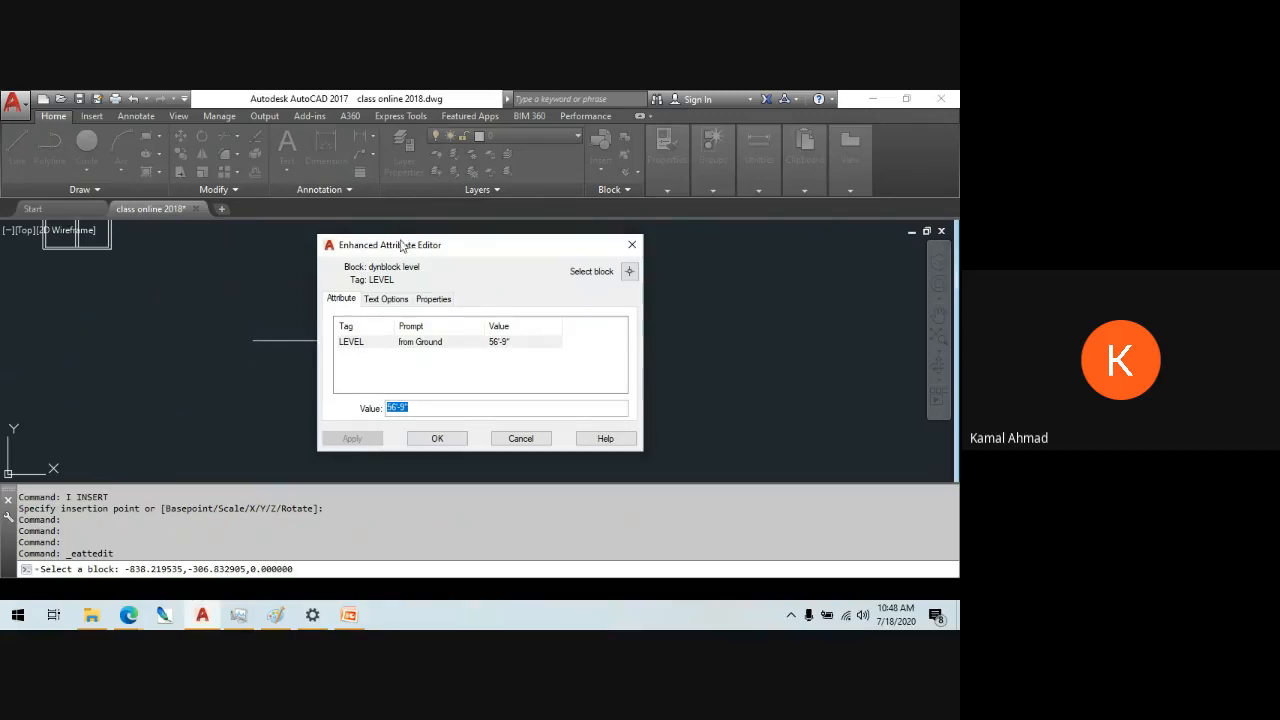
drag(401, 246, 679, 236)
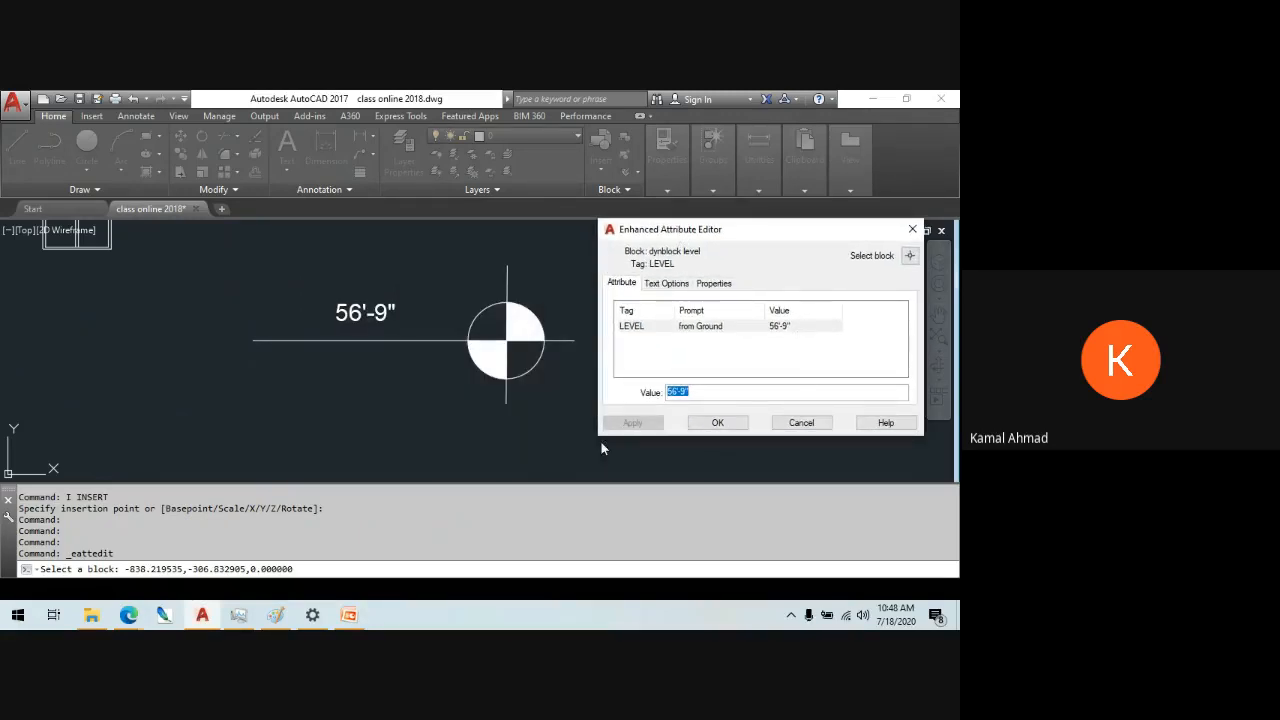
click(664, 285)
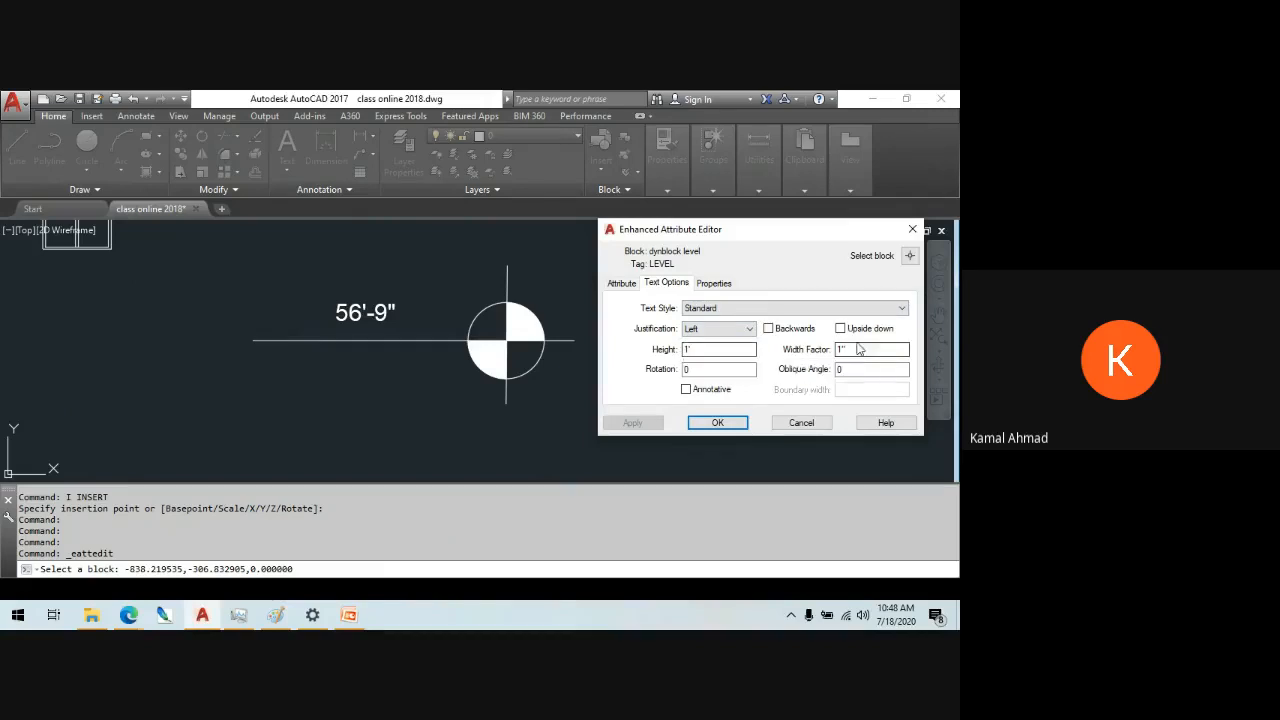
click(714, 284)
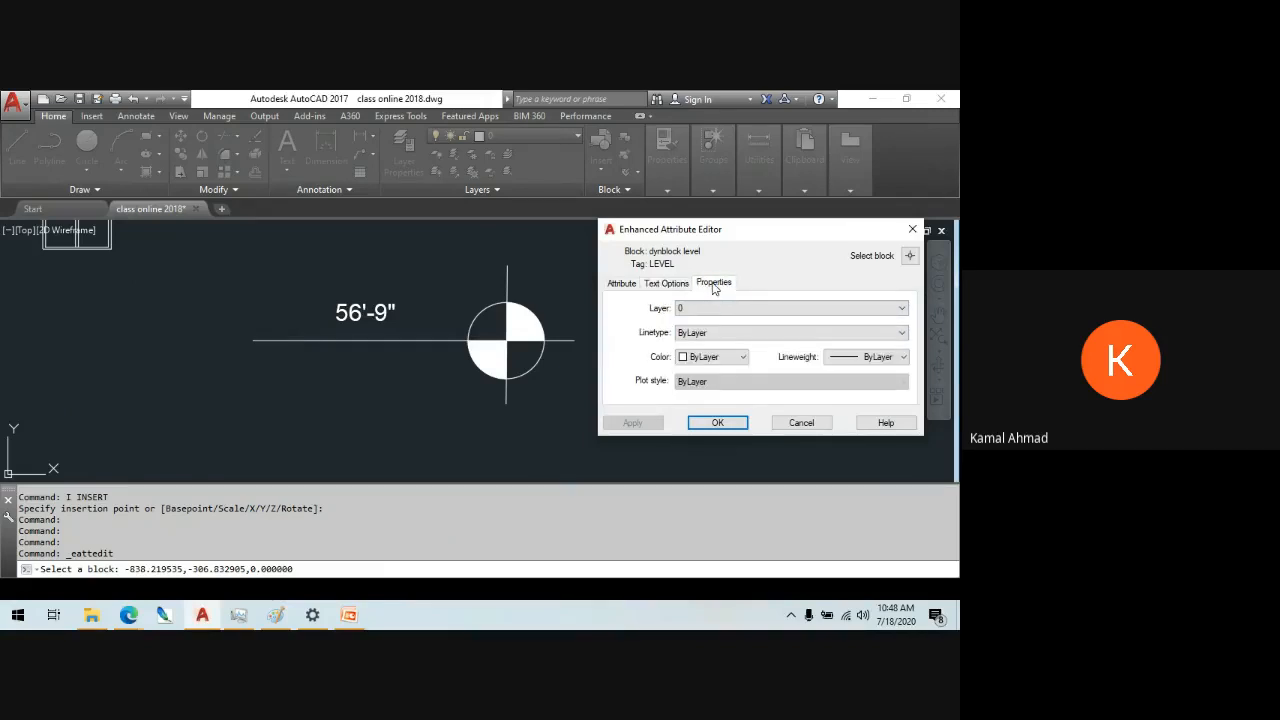
click(901, 309)
click(898, 310)
click(898, 310)
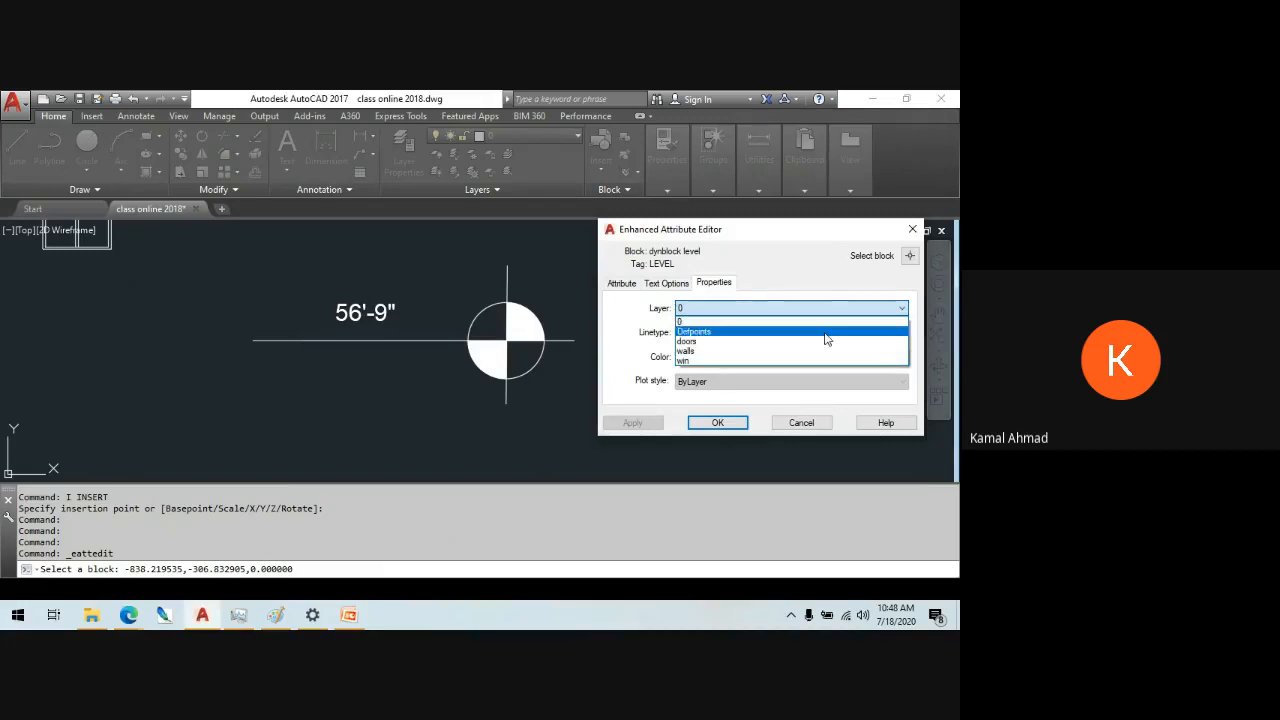
click(821, 346)
click(837, 312)
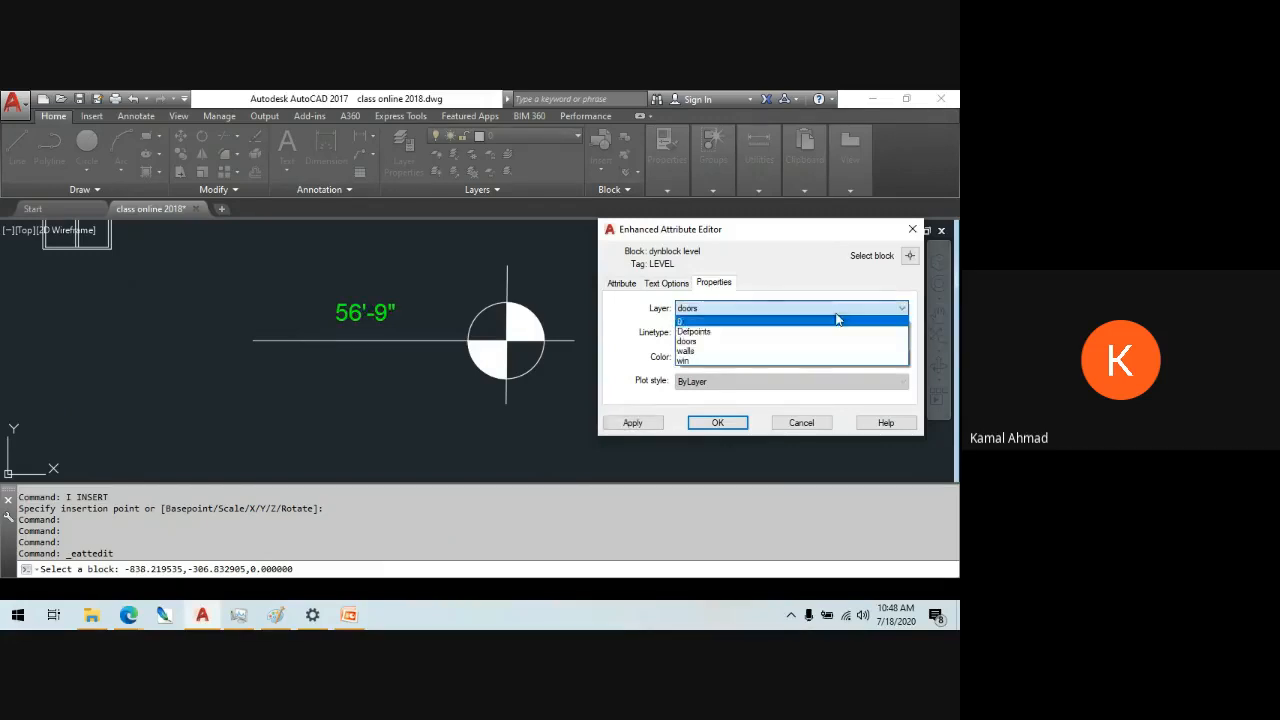
click(818, 362)
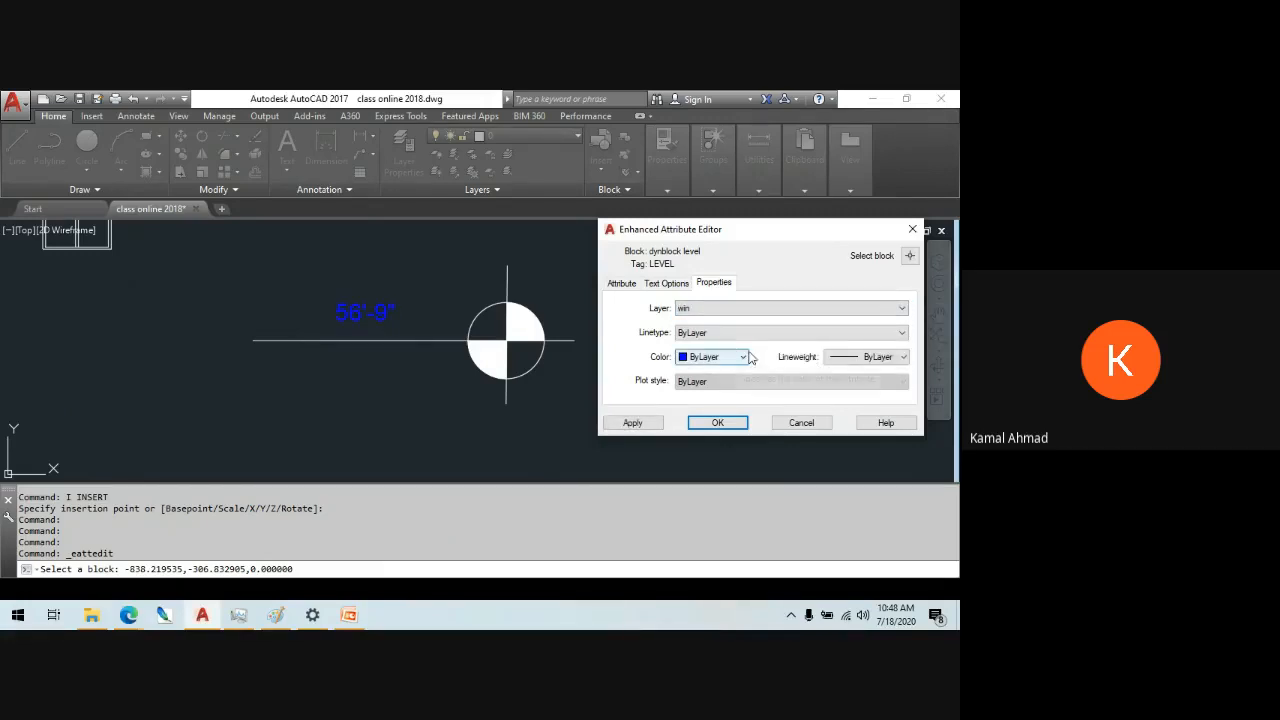
- Set the level attribute's linetype to ByBlock and accept the attribute changes
click(813, 330)
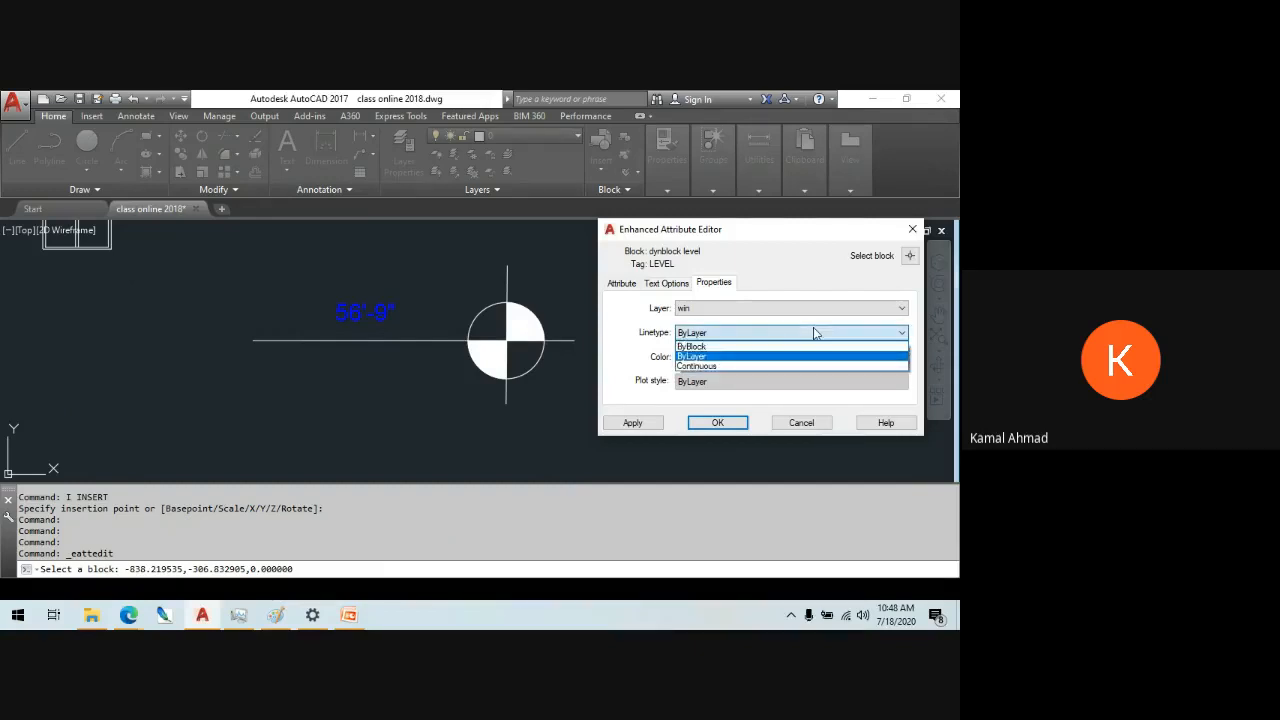
click(778, 365)
click(755, 333)
click(741, 346)
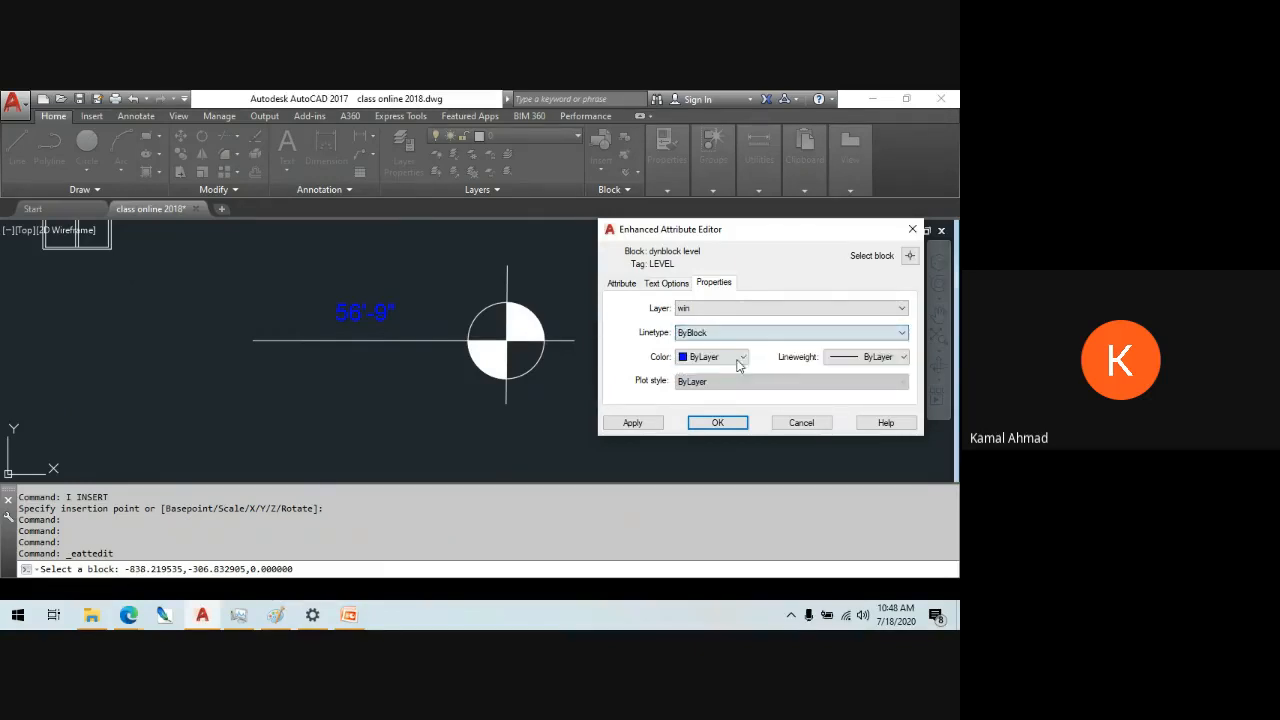
click(703, 422)
- Assign the 0'-0" marker's level attribute to the doors layer with a 1.40 mm lineweight
scroll(308, 400, down, 4)
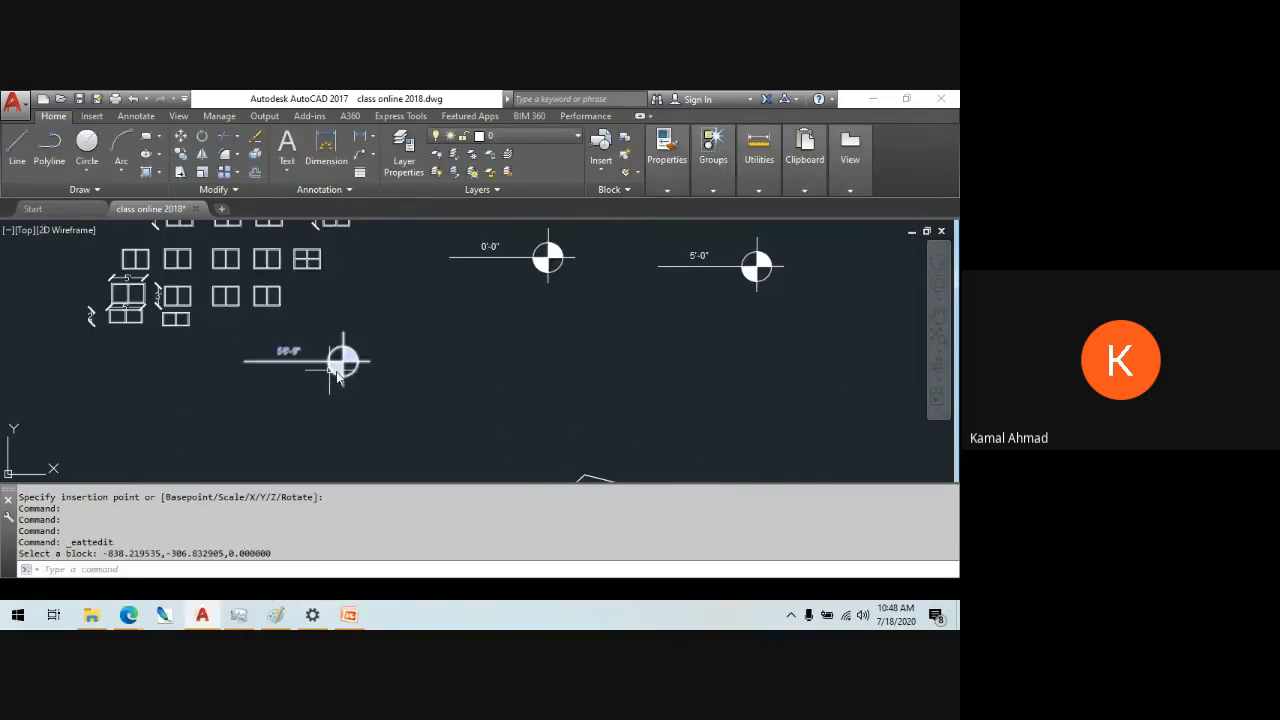
scroll(280, 348, up, 2)
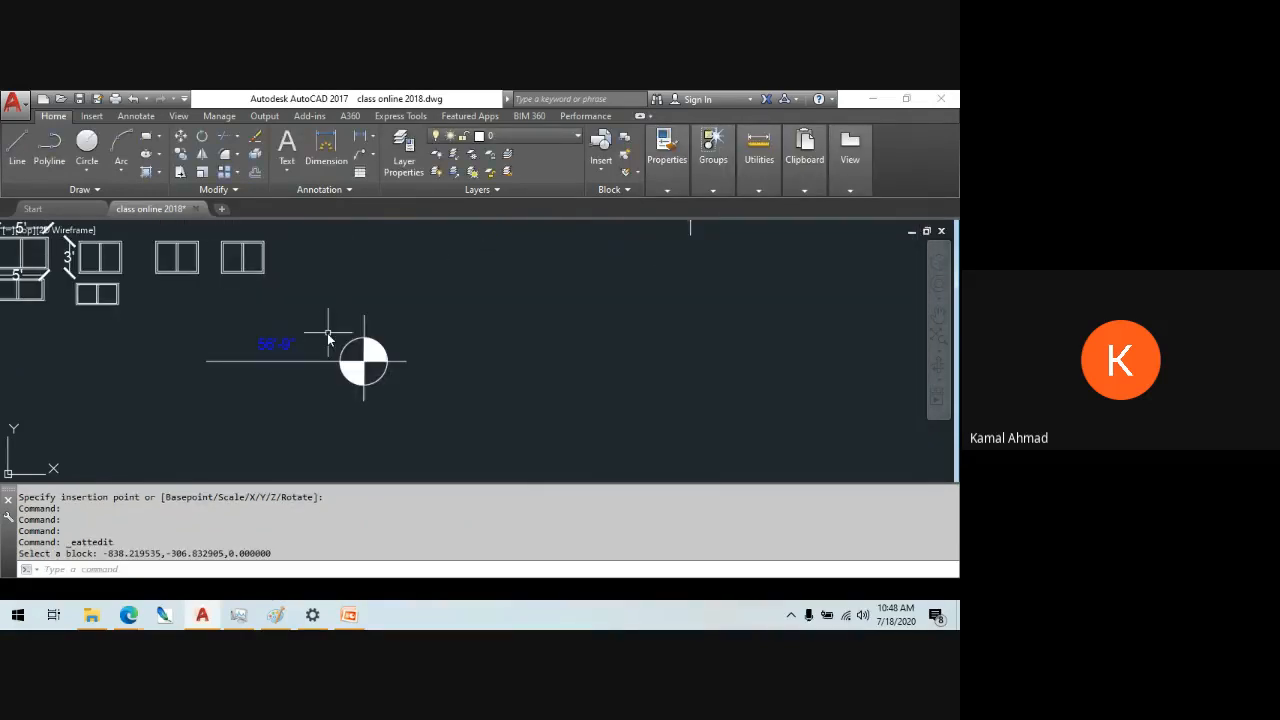
middle_drag(400, 300, 331, 362)
middle_drag(479, 311, 432, 339)
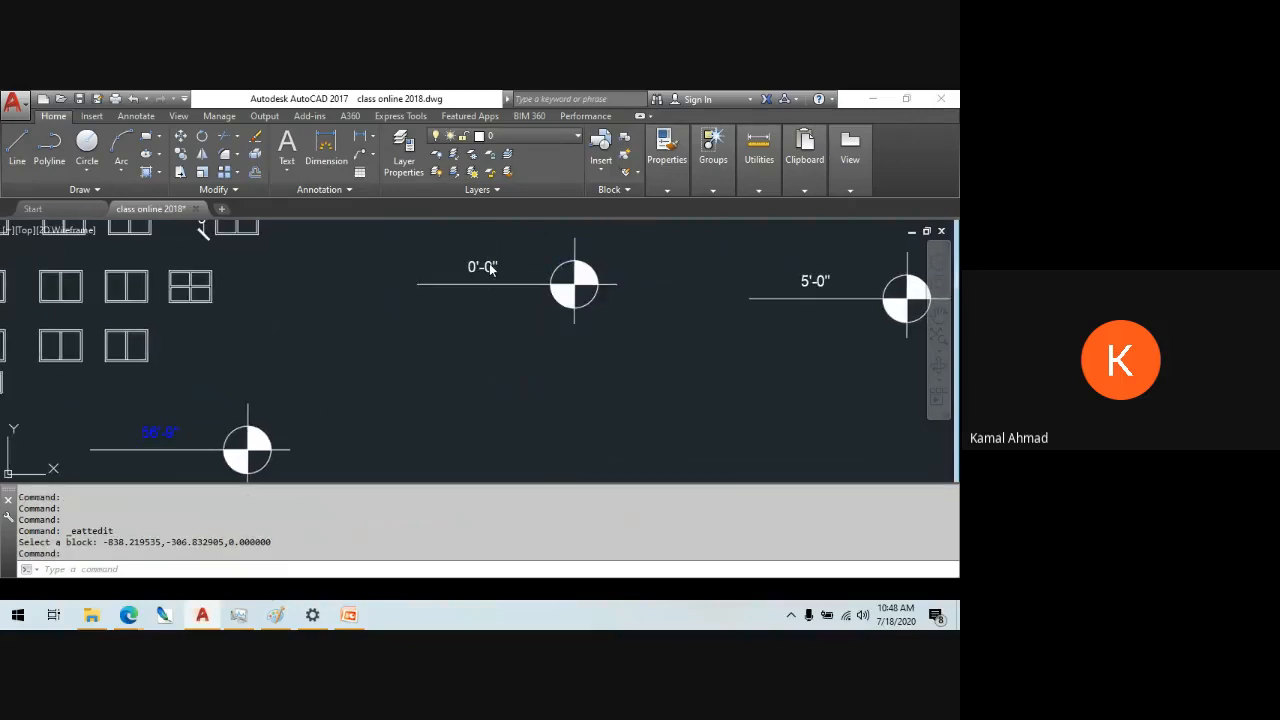
double_click(489, 267)
click(708, 283)
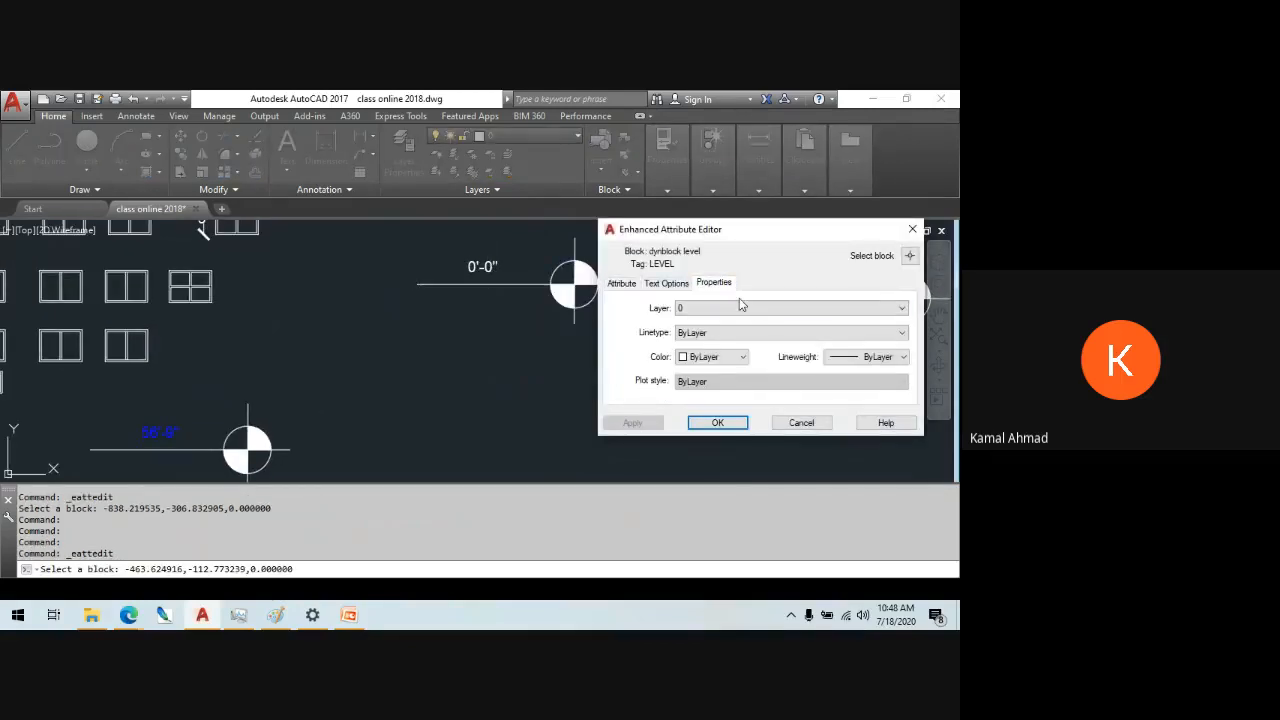
click(742, 308)
click(743, 341)
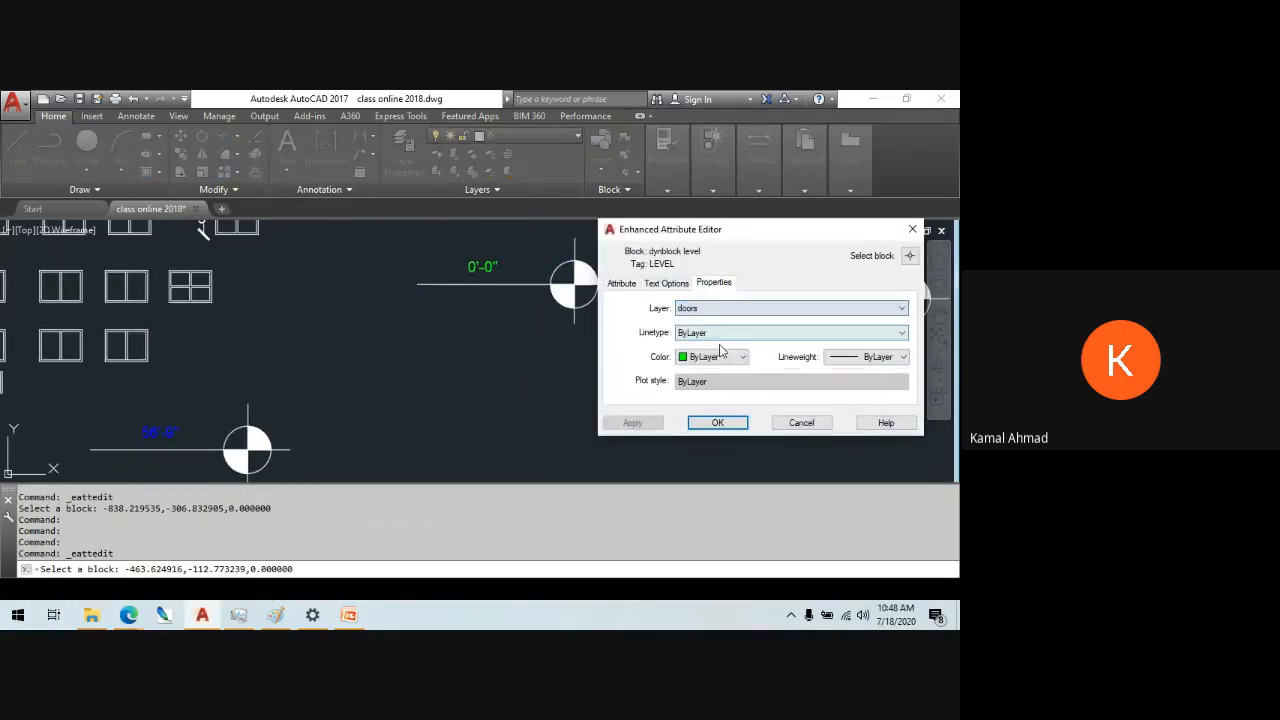
click(885, 357)
click(870, 368)
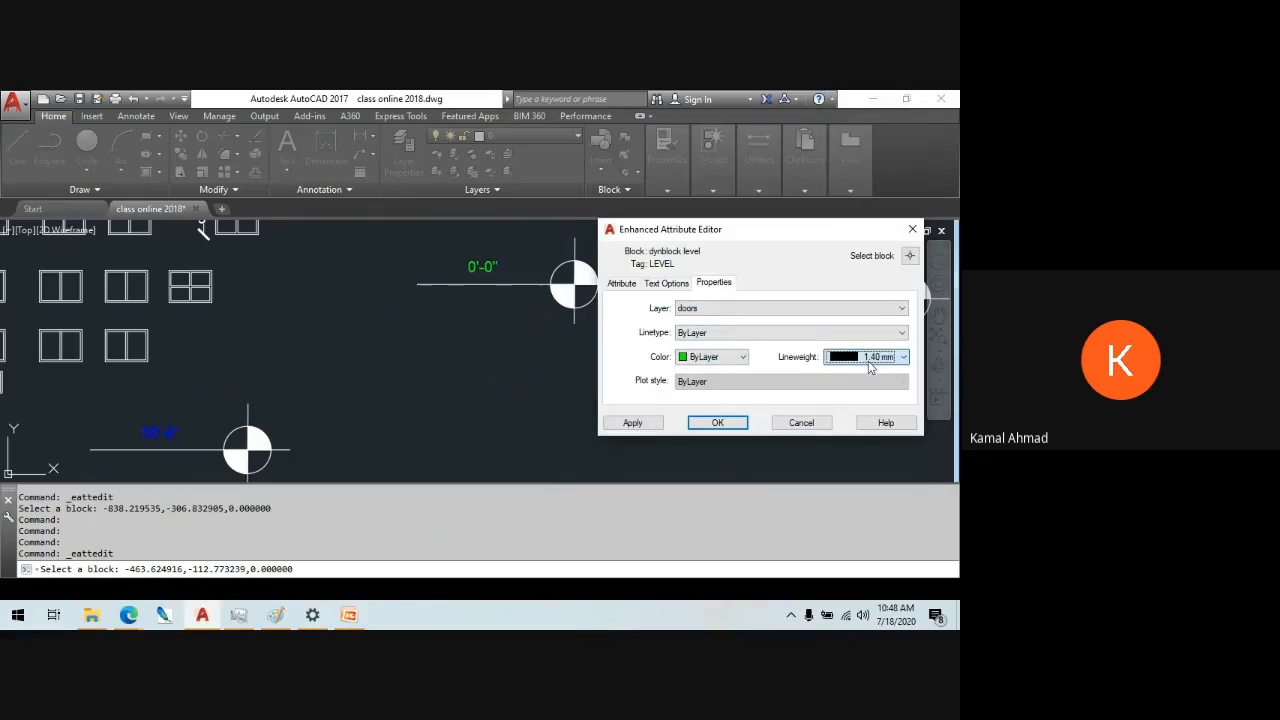
click(717, 422)
- Offset the bedroom plan's lower outer wall line 2' downward, outside the room
scroll(620, 357, down, 6)
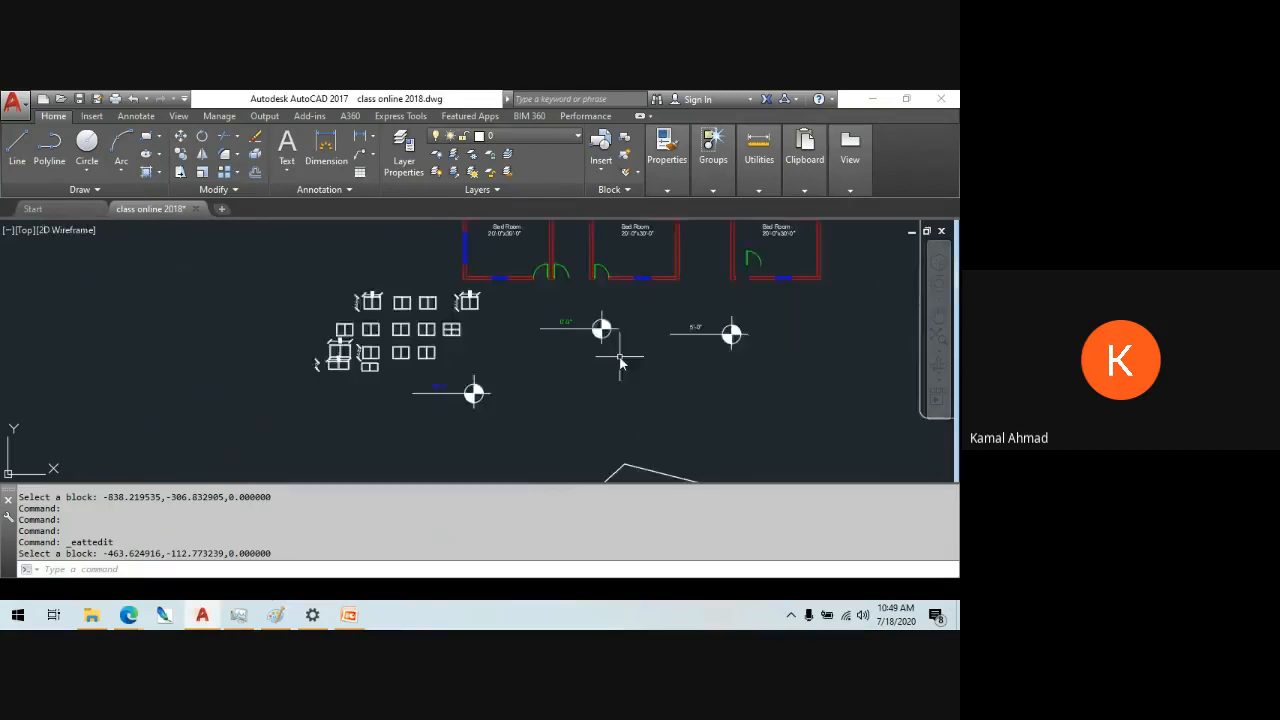
middle_drag(620, 357, 541, 357)
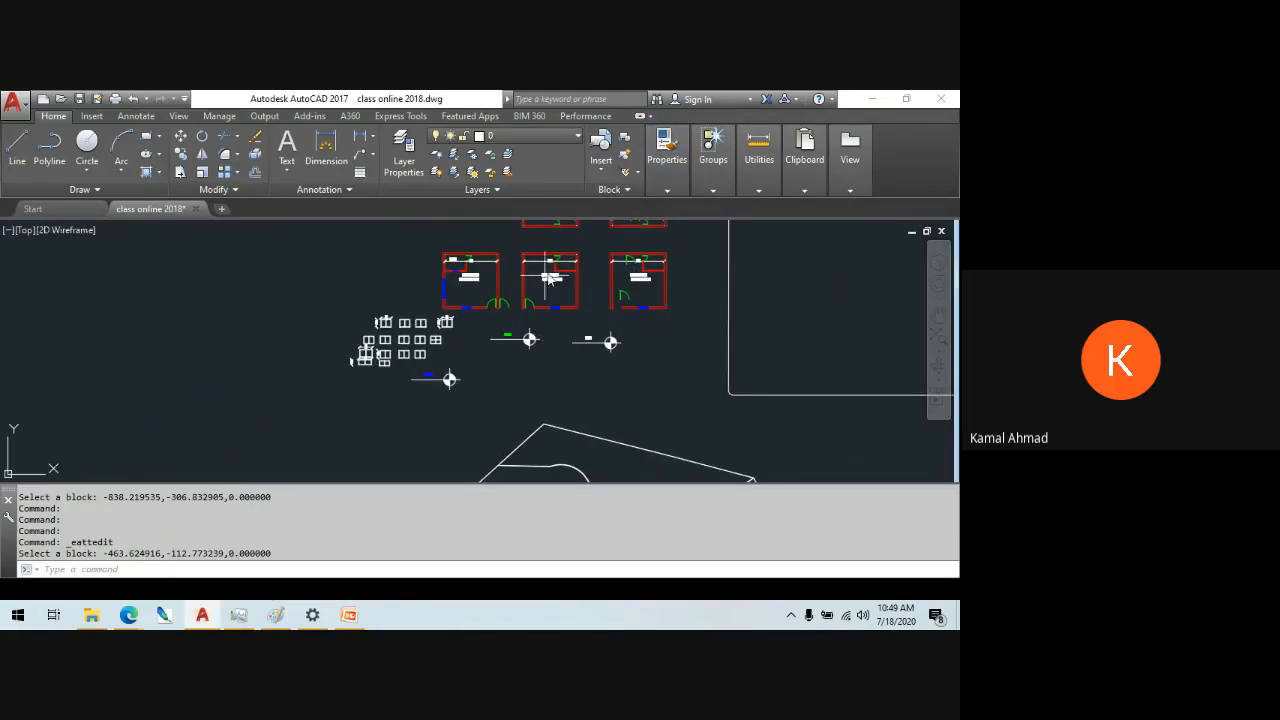
scroll(494, 400, up, 2)
mouse_move(528, 335)
middle_down()
mouse_move(563, 277)
mouse_move(491, 456)
middle_up()
middle_drag(497, 404, 416, 466)
scroll(486, 327, up, 2)
mouse_move(473, 336)
middle_down()
mouse_move(549, 416)
mouse_move(537, 369)
mouse_move(560, 366)
middle_up()
scroll(537, 370, up, 1)
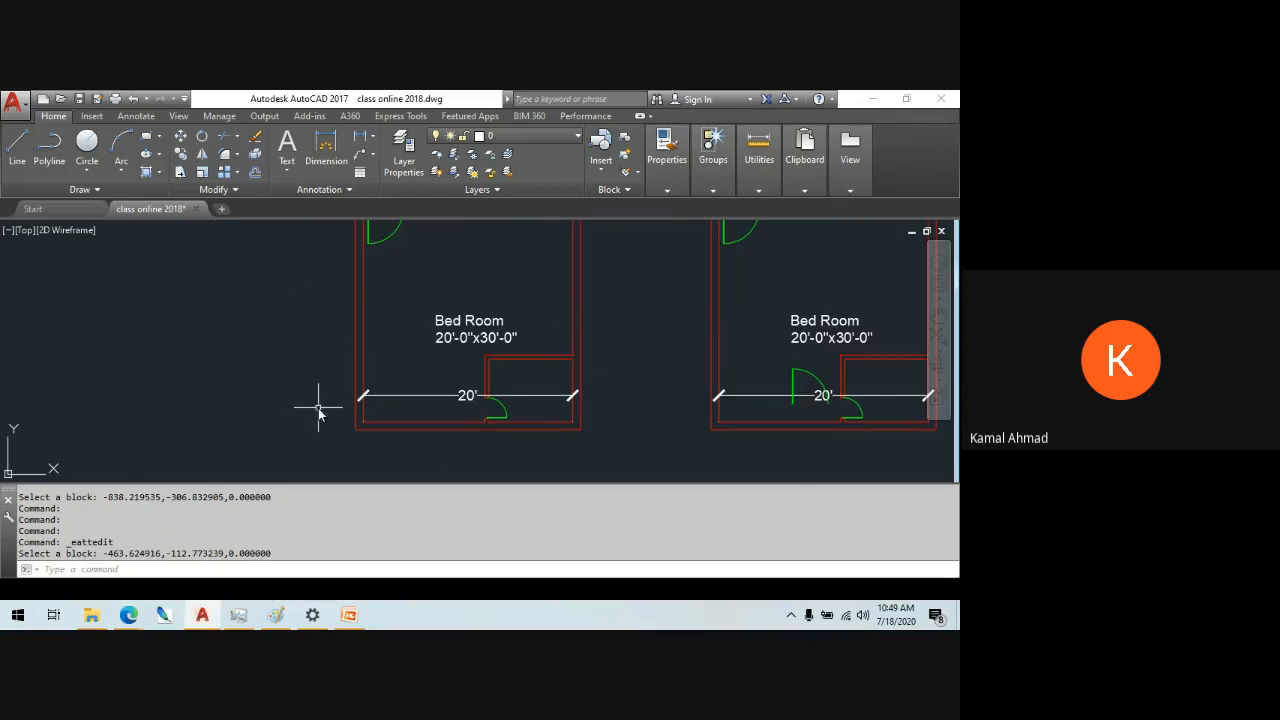
key(Escape)
key(Escape)
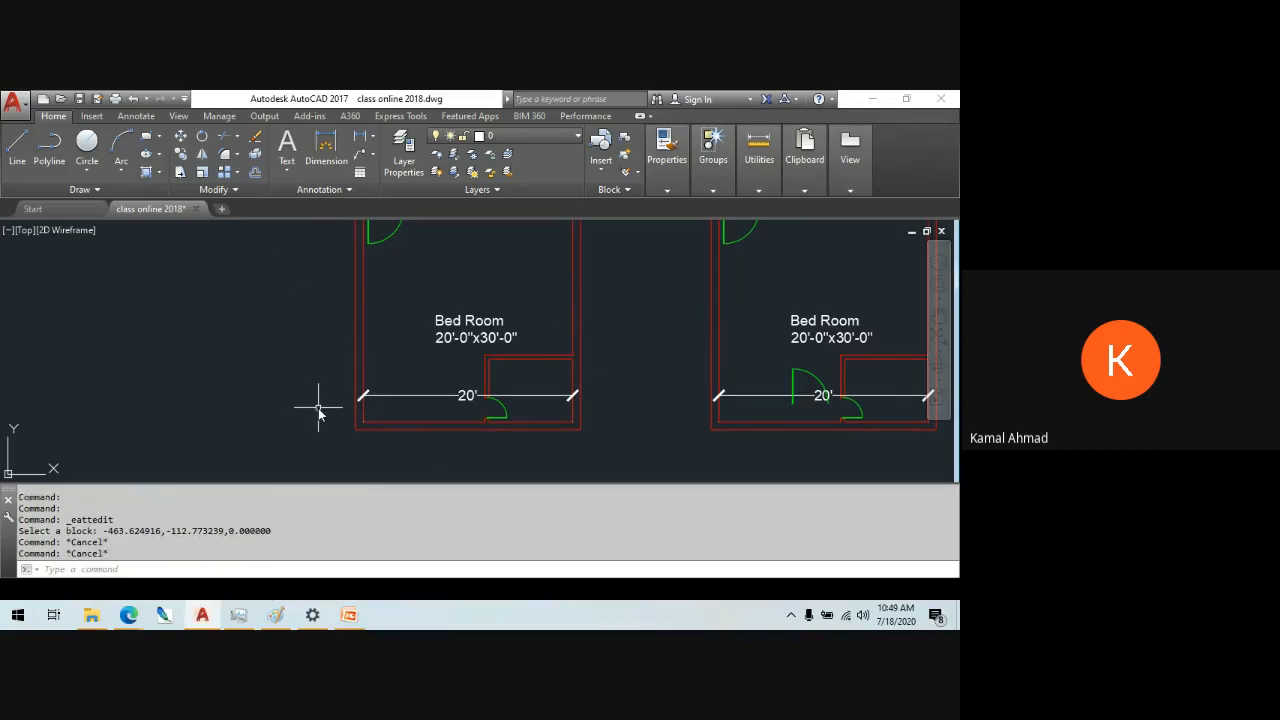
key(Escape)
key(Escape)
key(Escape)
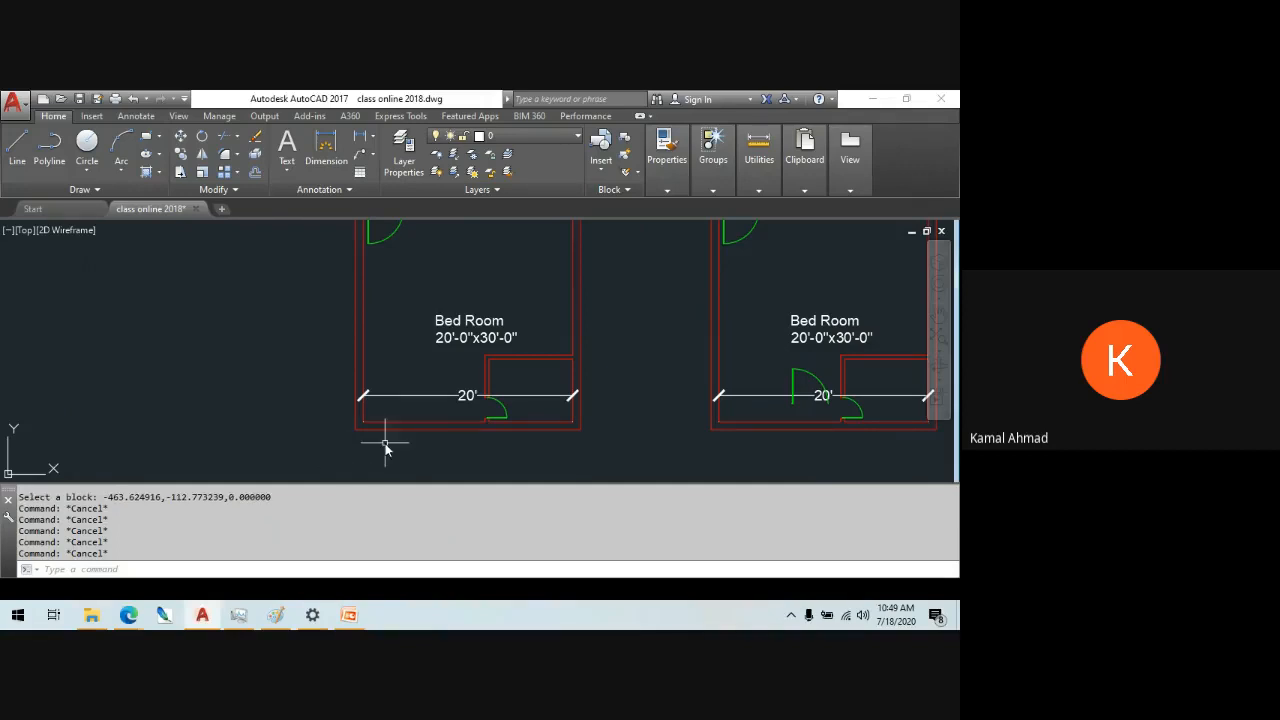
text(O)
key(Return)
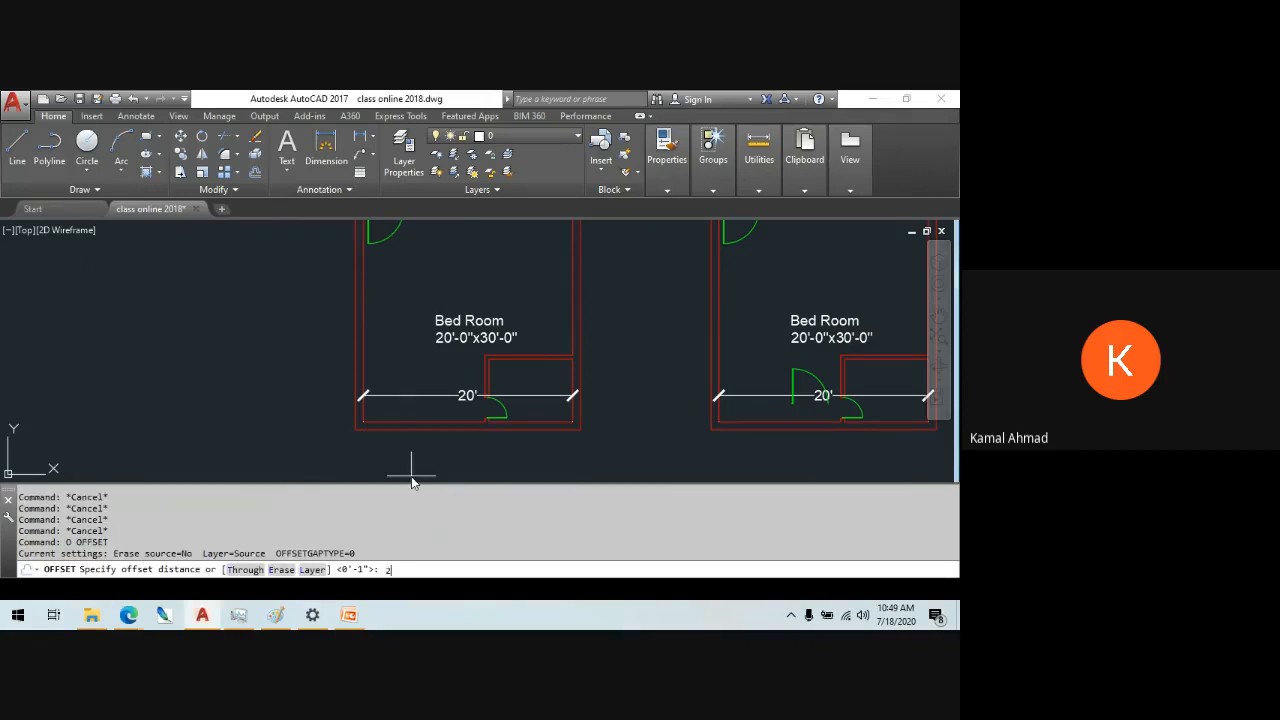
text(2')
key(Return)
click(469, 431)
click(460, 480)
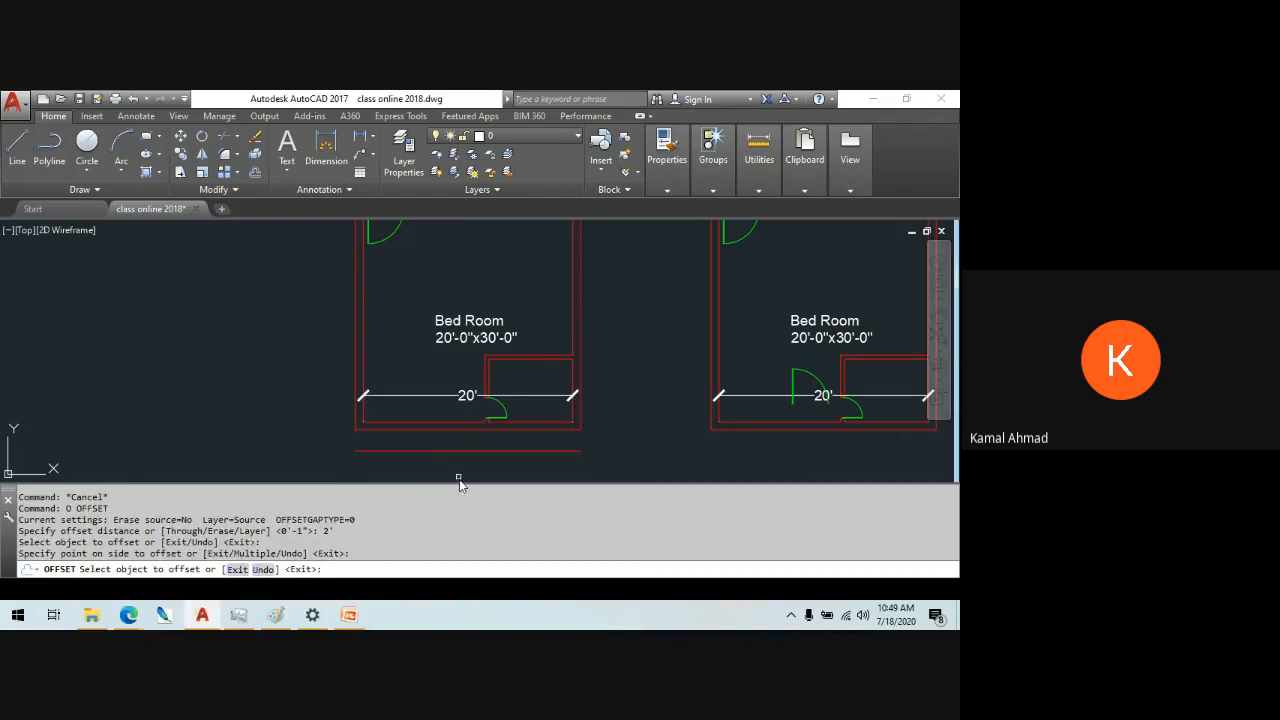
key(Escape)
- Try to extend both outer side wall lines of the bedroom down to the offset line
middle_drag(408, 437, 408, 432)
scroll(408, 432, up, 4)
key(Escape)
text(e)
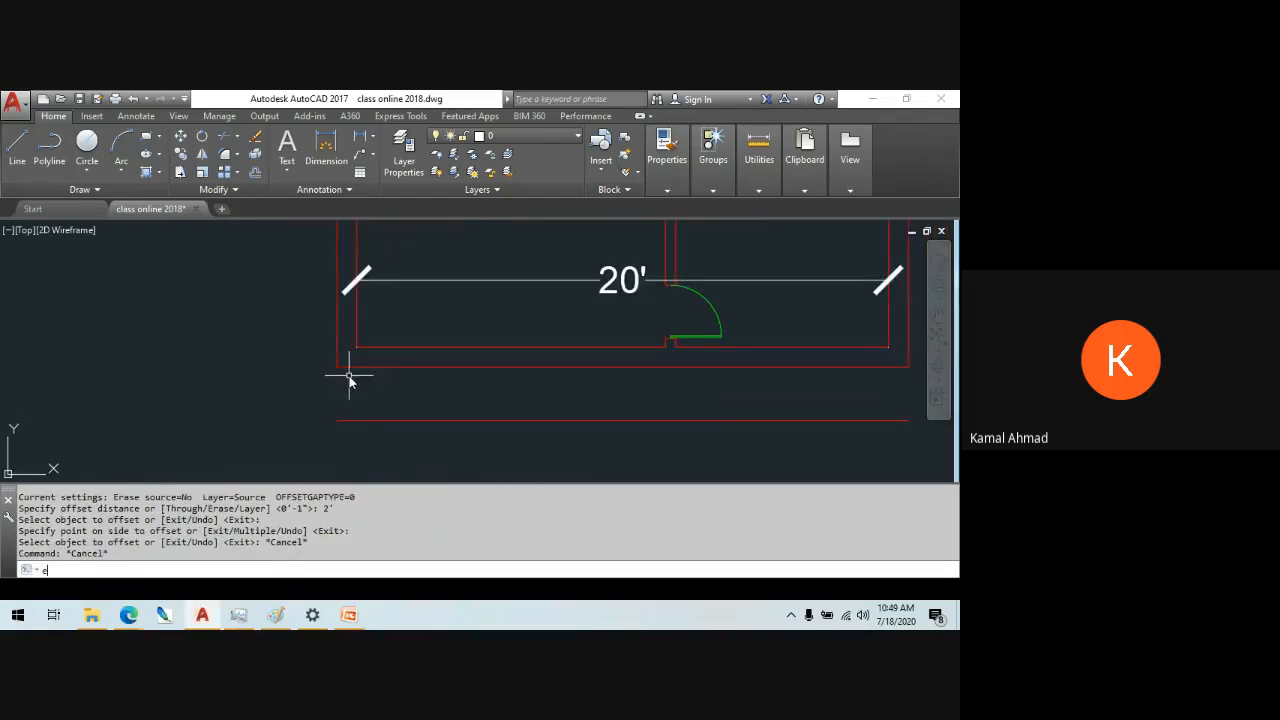
text(x)
key(Return)
key(Return)
click(336, 348)
click(336, 347)
middle_drag(702, 379, 484, 354)
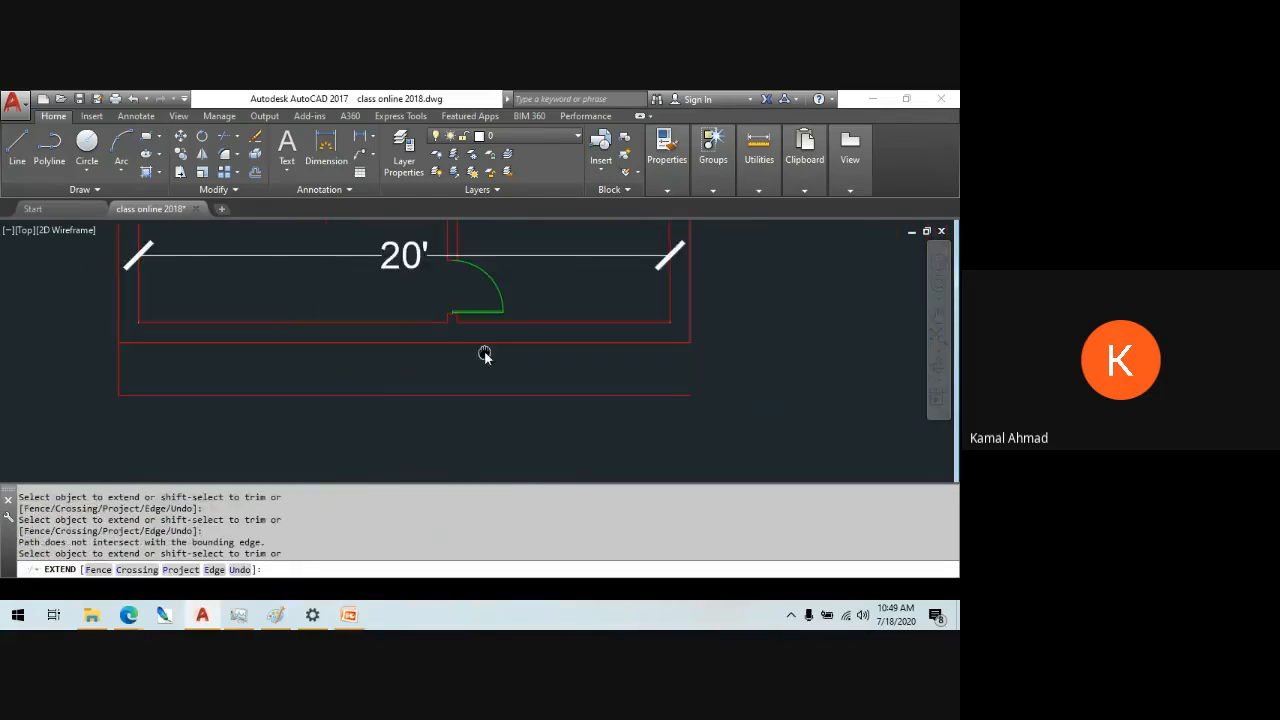
click(691, 330)
key(Escape)
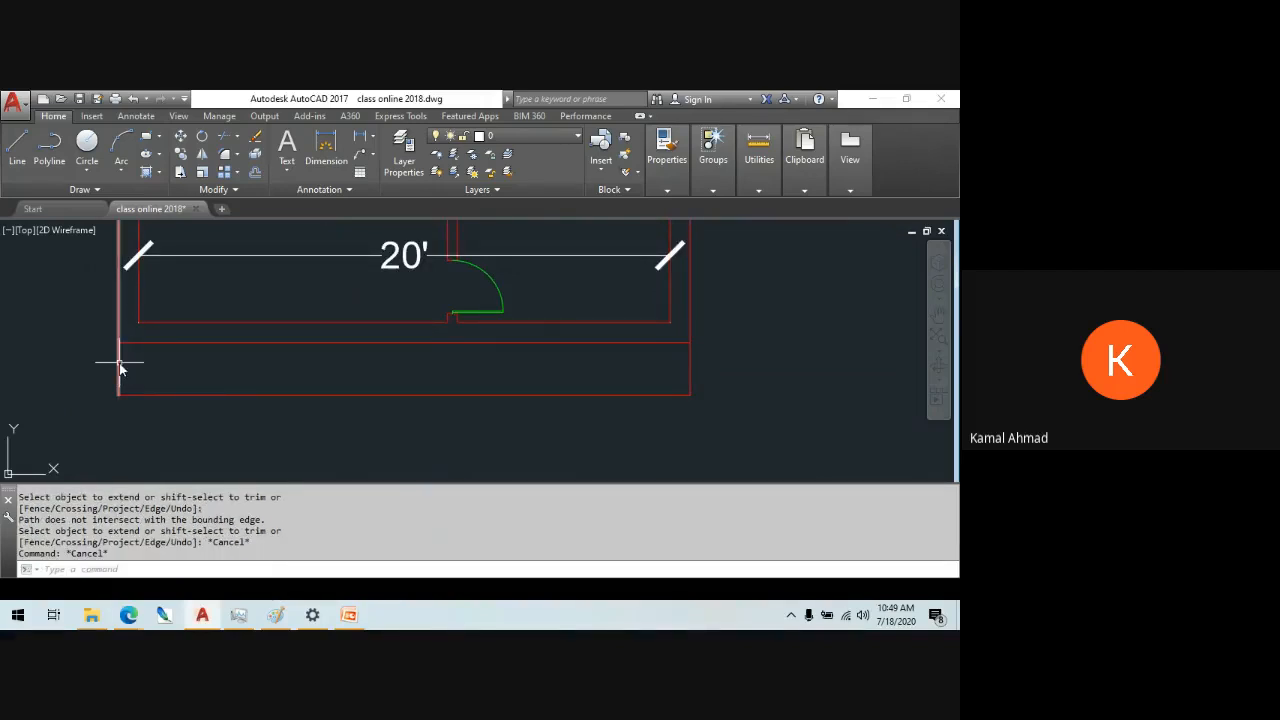
key(ctrl+z)
- Draw two vertical lines joining the bedroom's lower outer corners to the ends of the offset line
scroll(643, 423, down, 2)
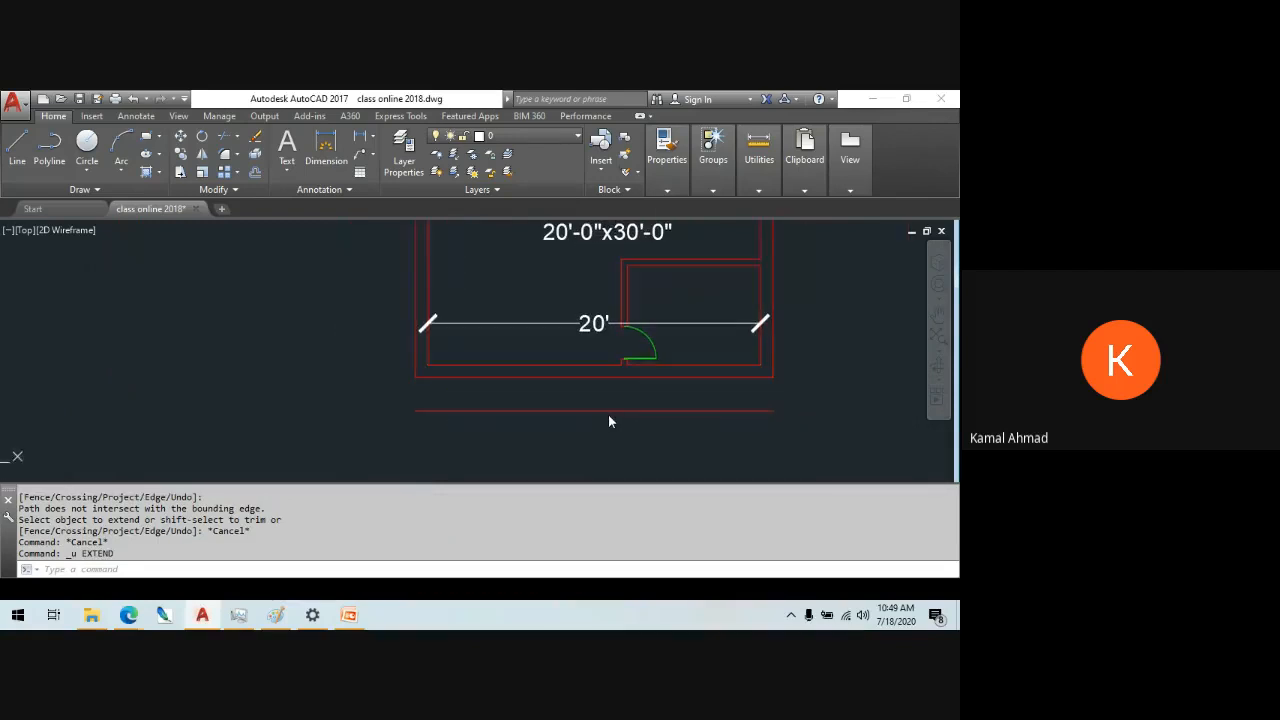
text(l)
key(Return)
click(416, 378)
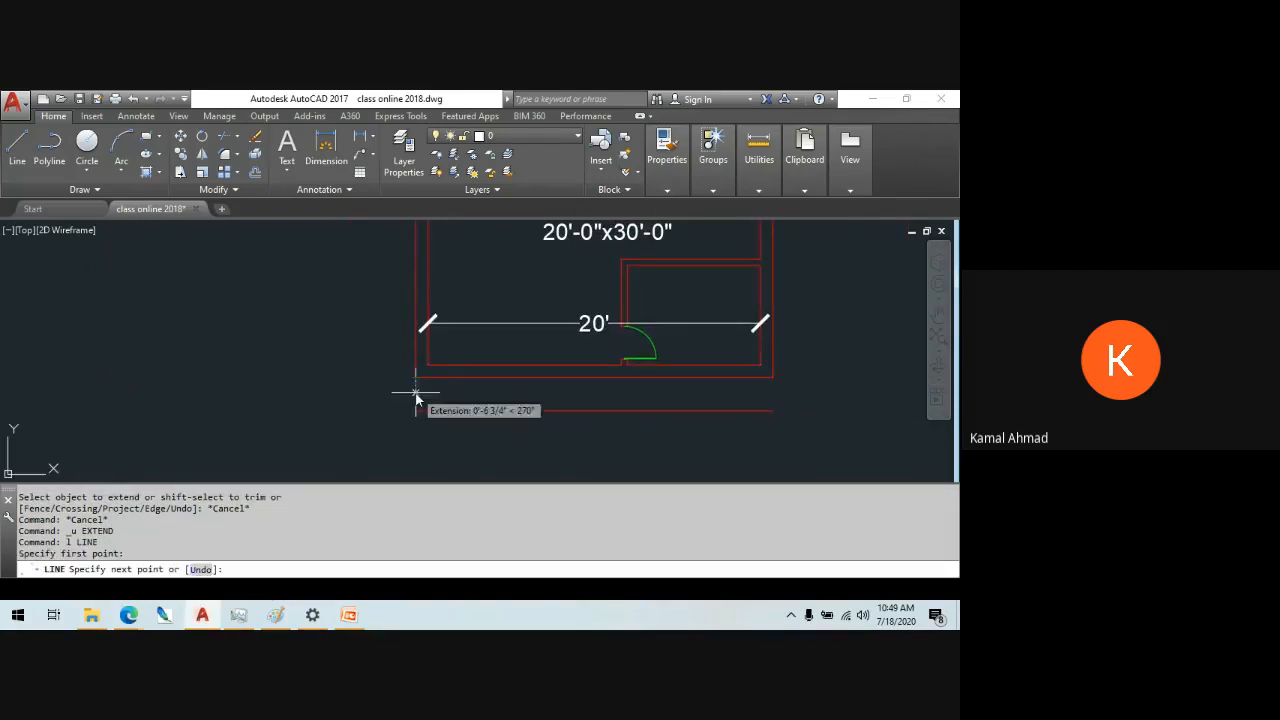
click(416, 410)
key(Return)
key(Return)
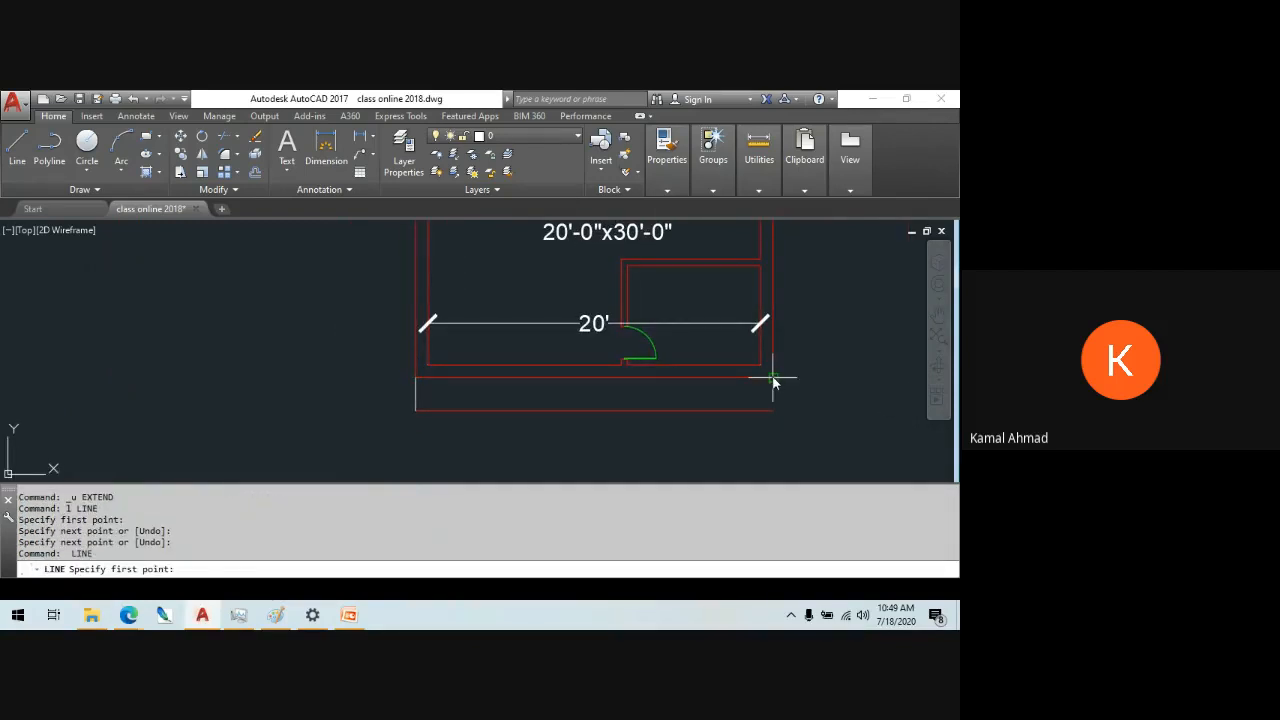
click(772, 378)
click(772, 410)
key(Escape)
key(Escape)
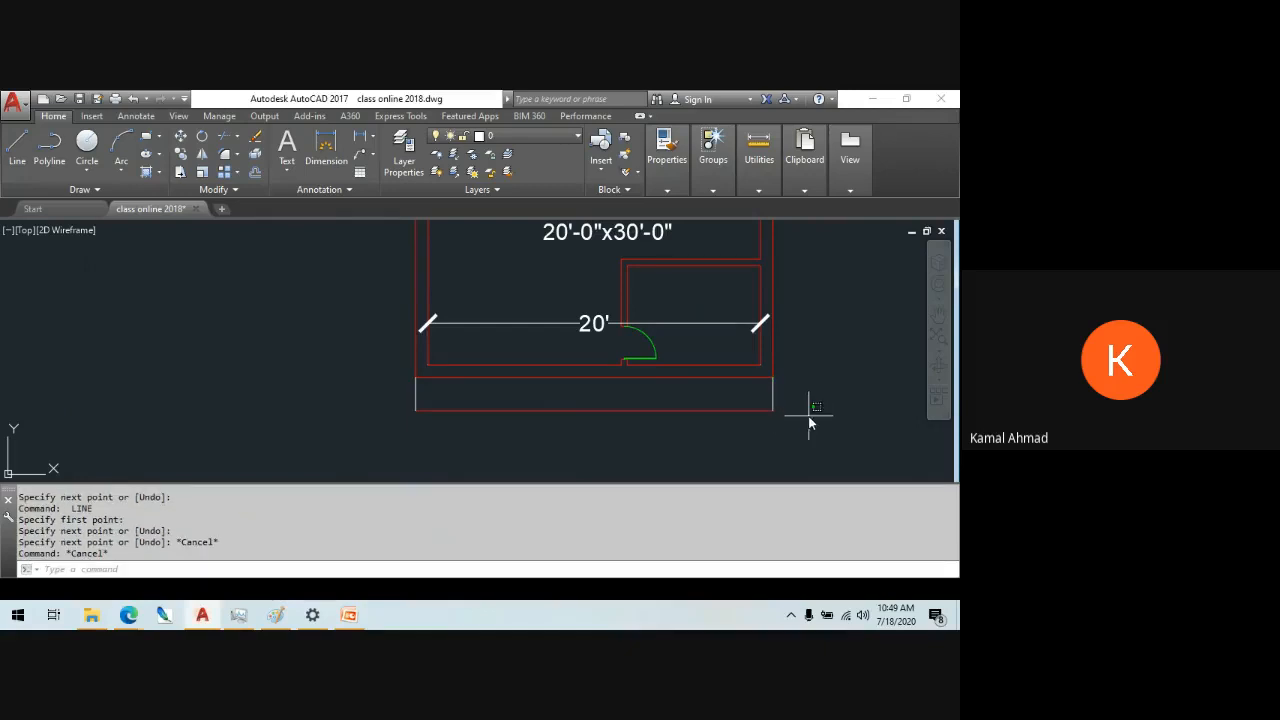
- Match the properties of the two vertical connecting lines to the red offset line
click(797, 420)
key(Escape)
text(ma)
key(Return)
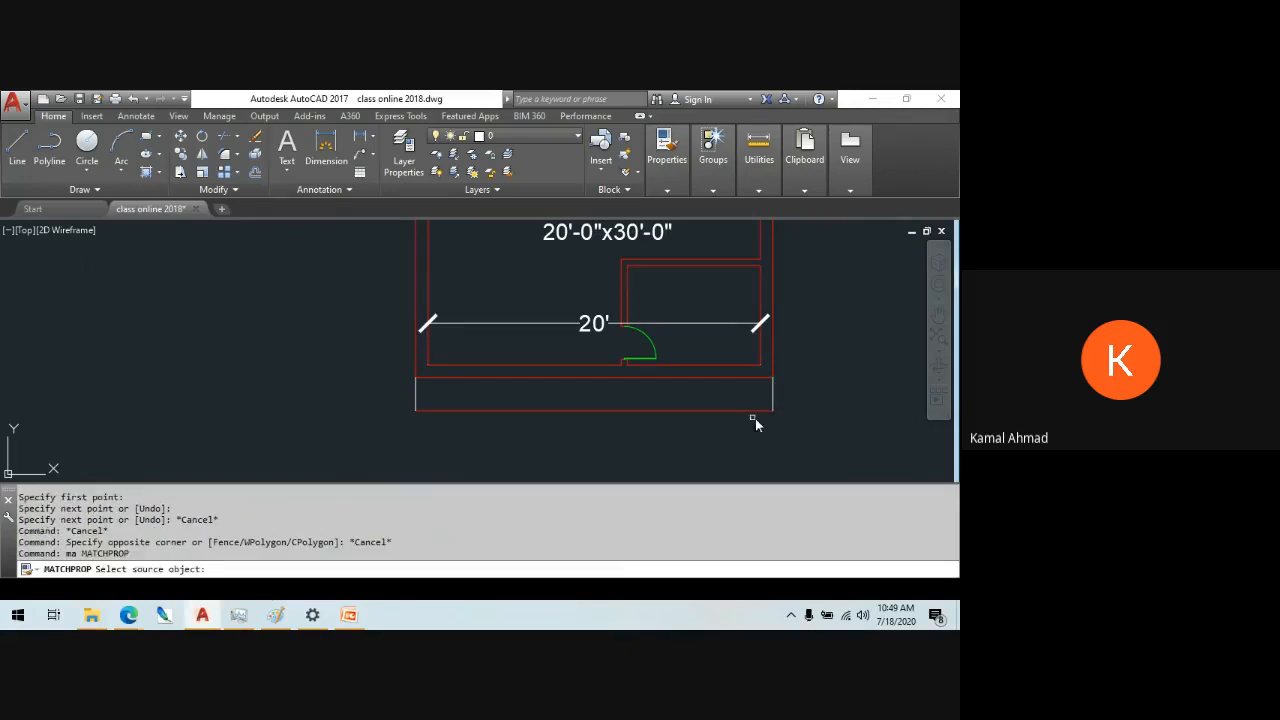
click(746, 411)
click(797, 436)
click(387, 408)
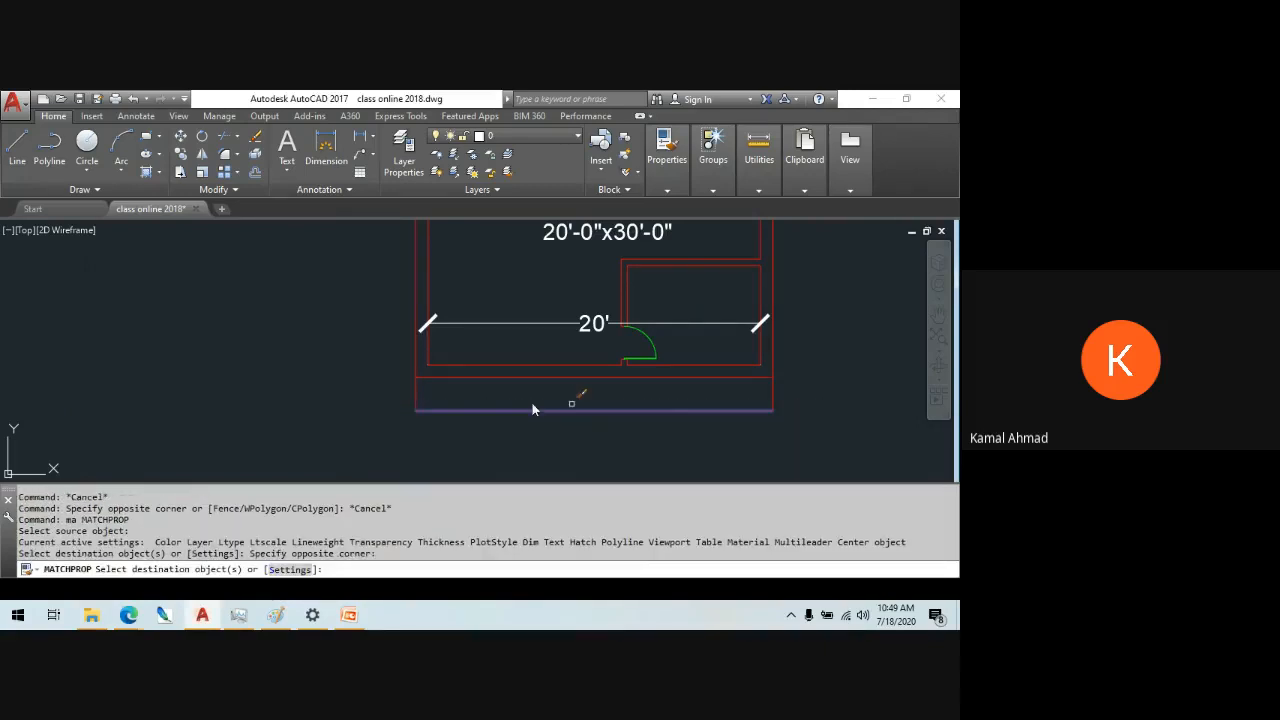
key(Escape)
key(Escape)
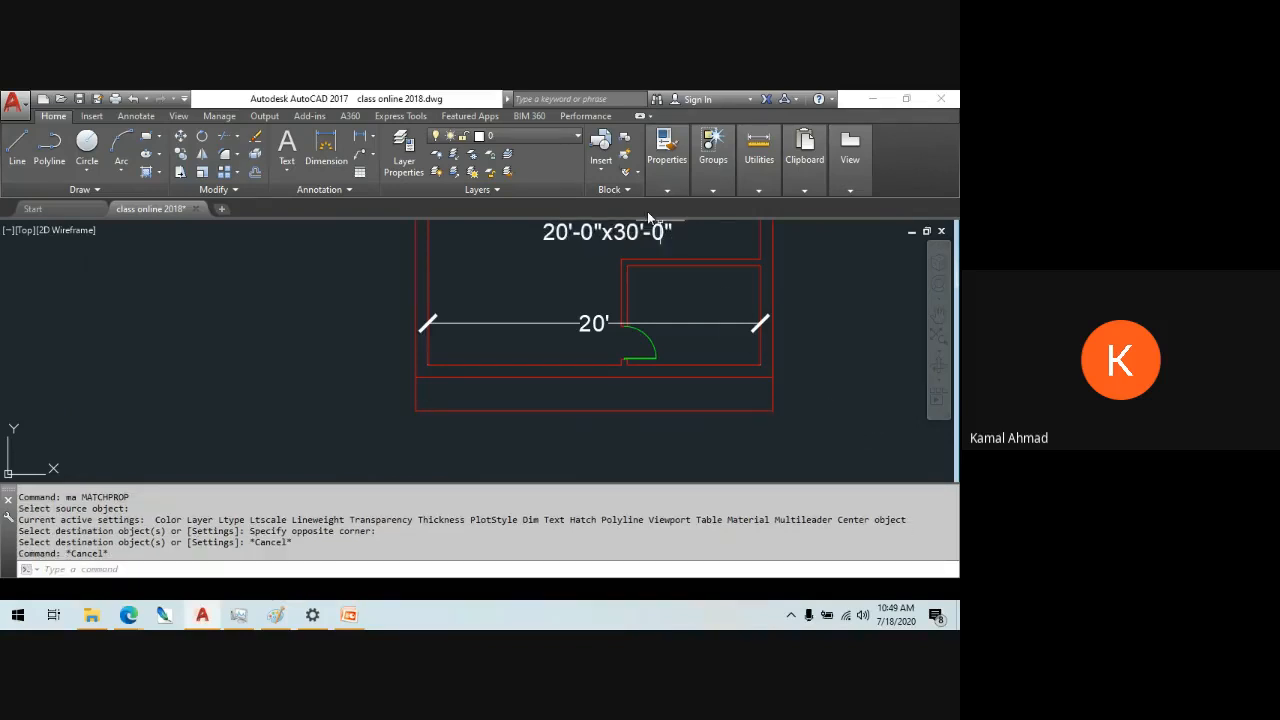
click(666, 191)
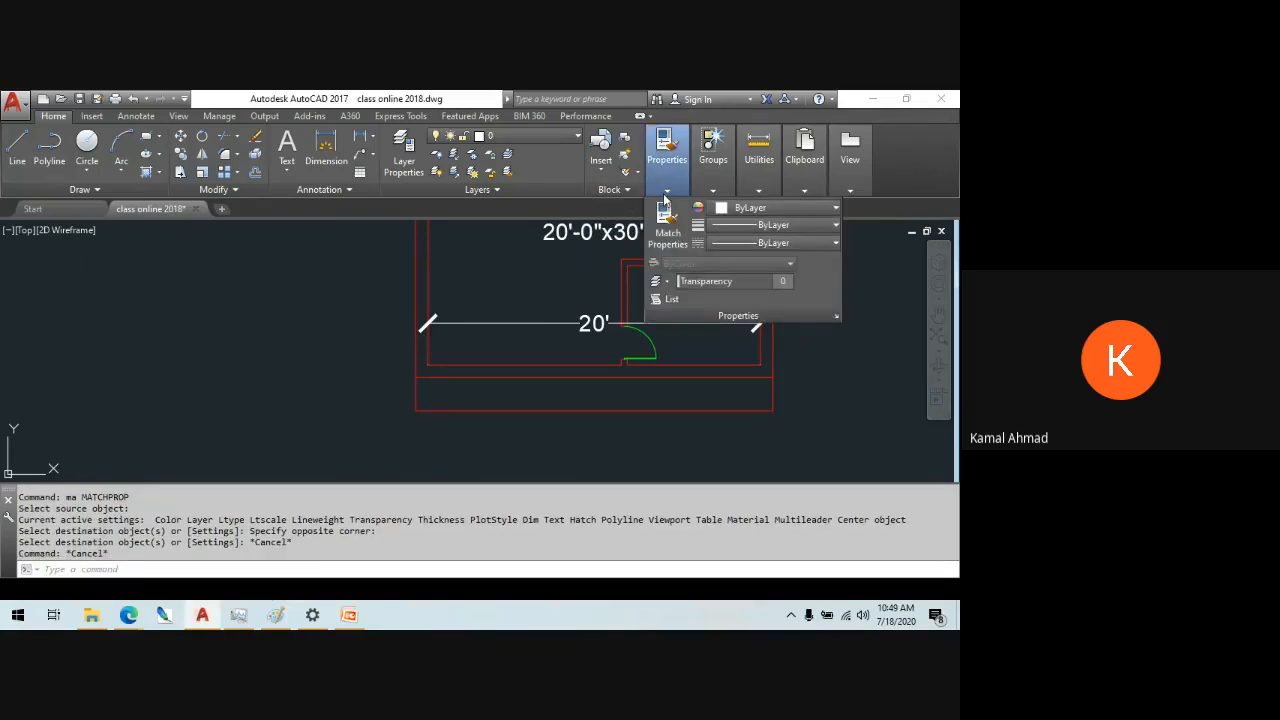
key(Escape)
click(847, 444)
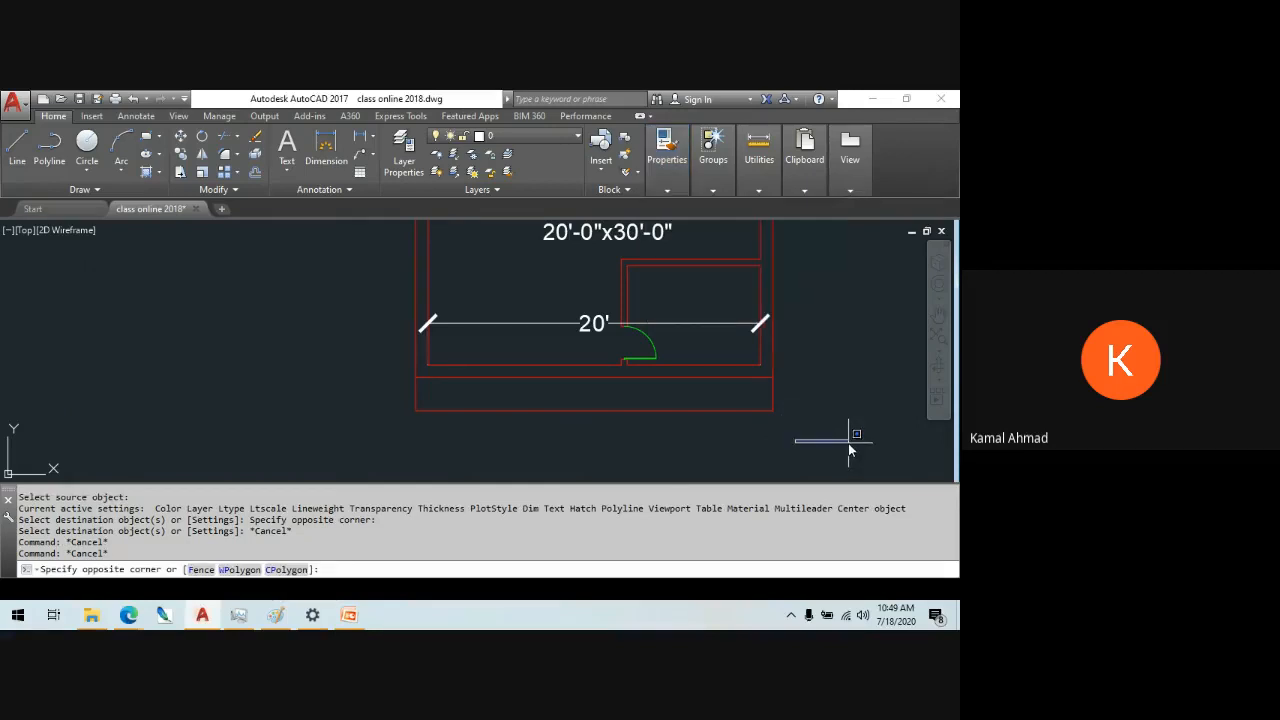
key(Escape)
- Load the ACAD_ISO02W100 dashed linetype from acad.lin into the drawing
click(834, 457)
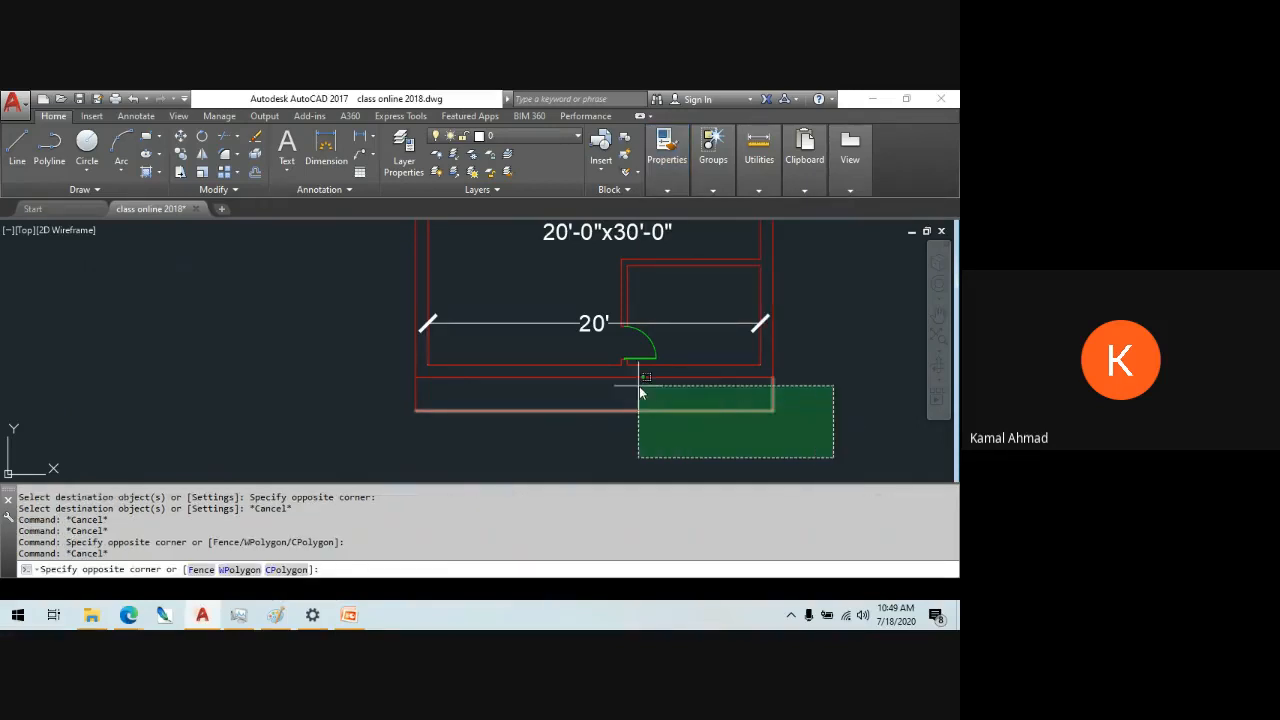
click(403, 386)
click(680, 190)
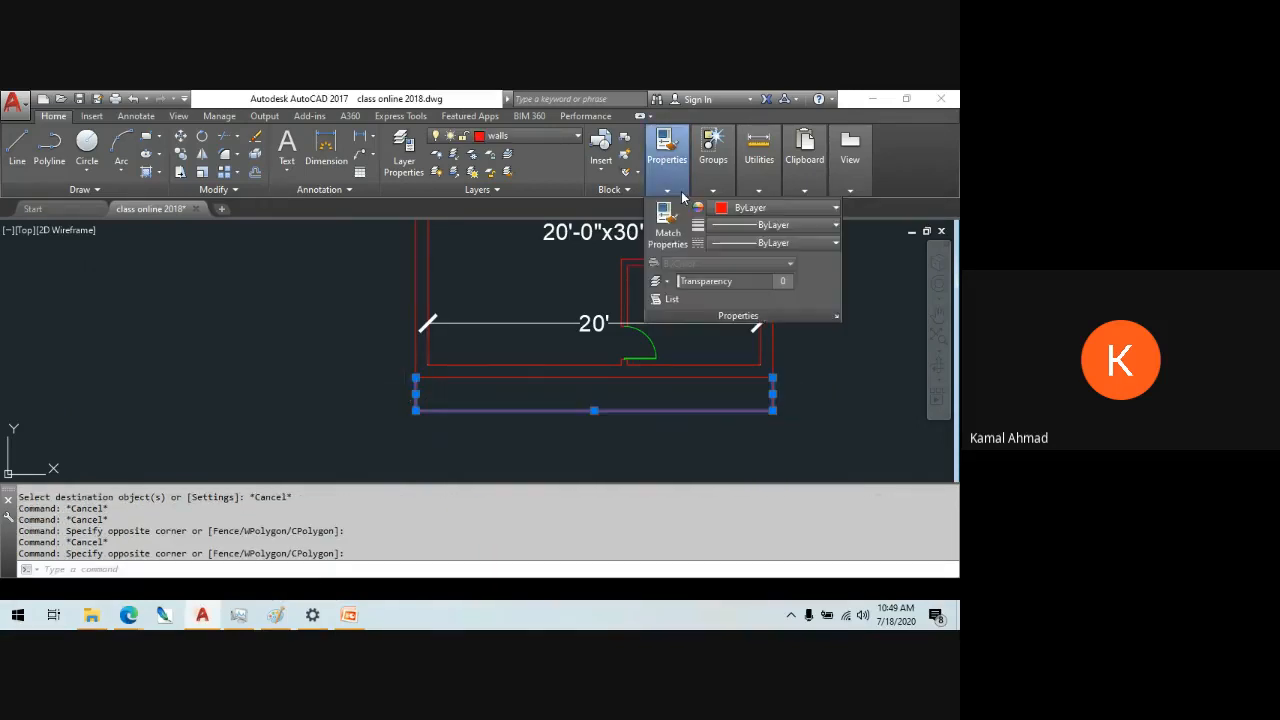
click(825, 243)
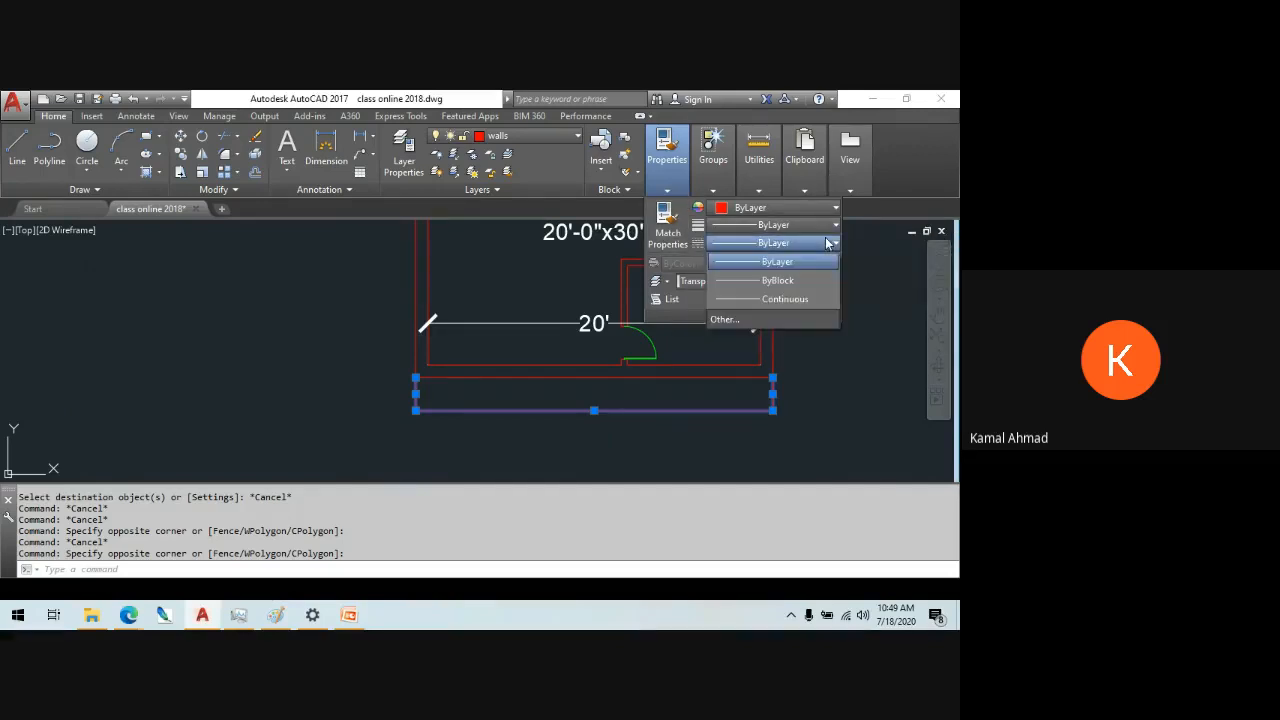
click(775, 320)
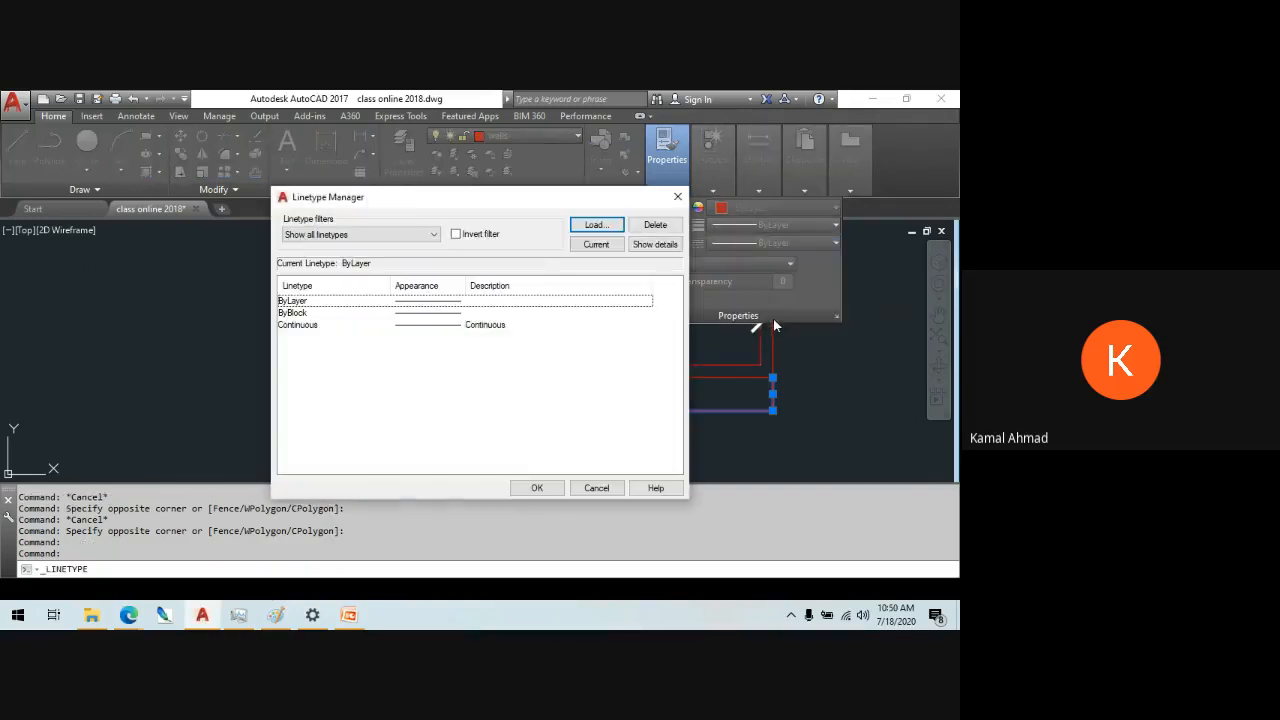
click(596, 225)
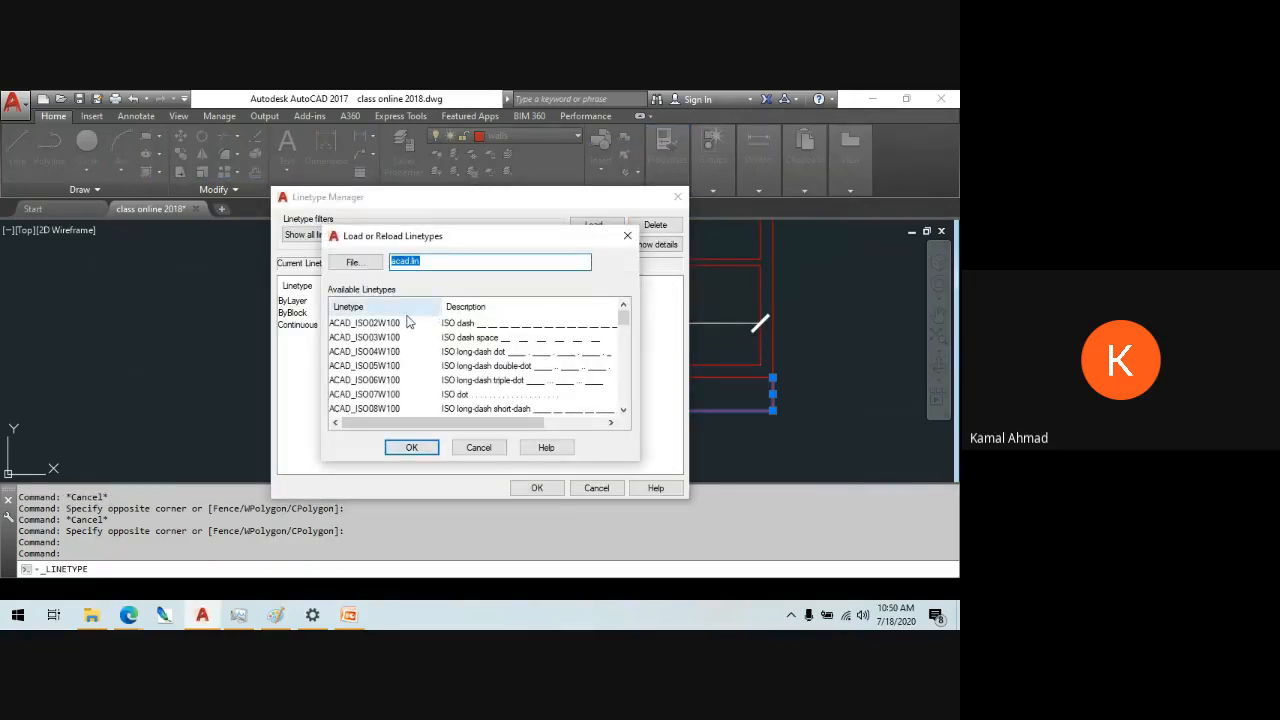
click(365, 323)
click(415, 448)
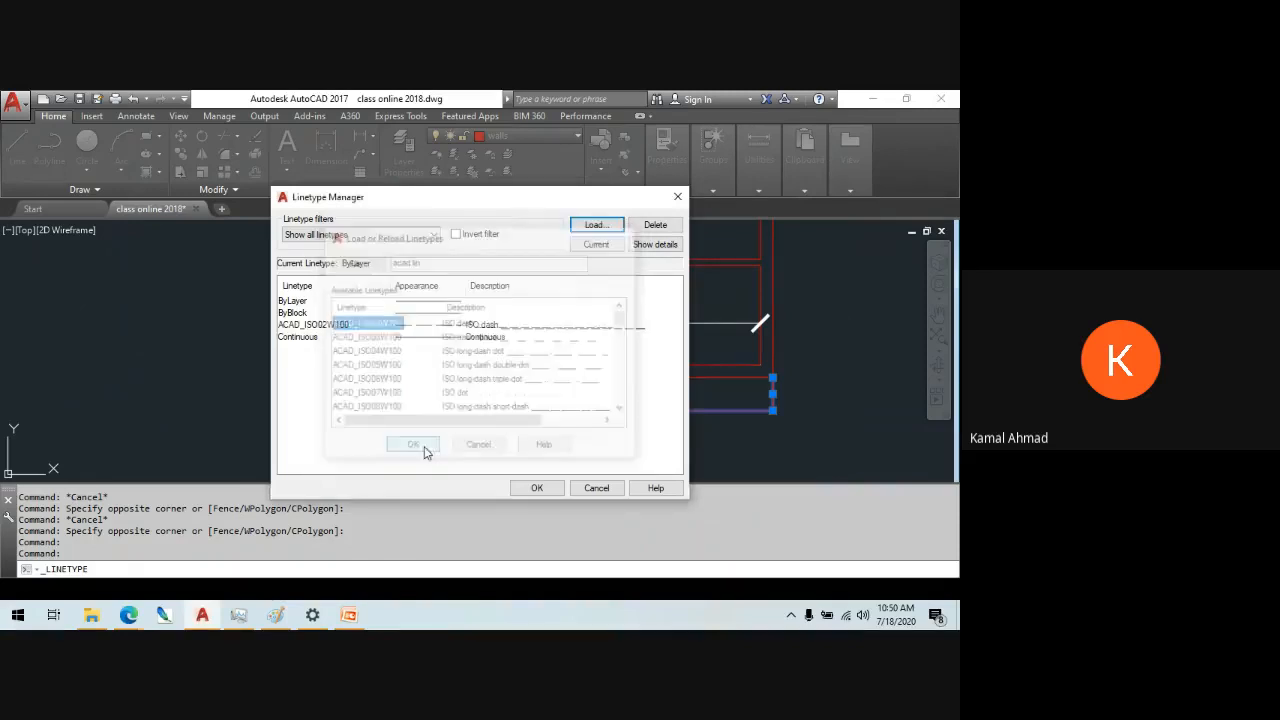
click(537, 488)
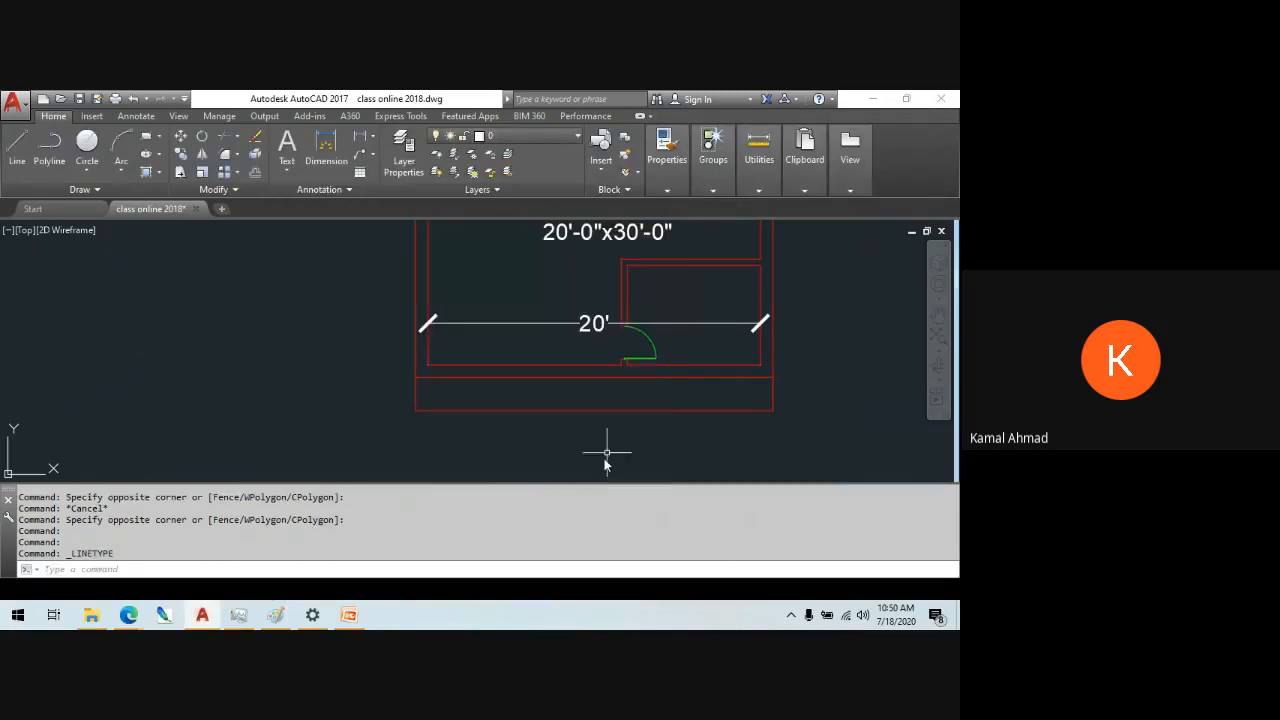
- Apply the ACAD_ISO02W100 linetype to the three lines outlining the strip below the bedroom plan
mouse_move(659, 194)
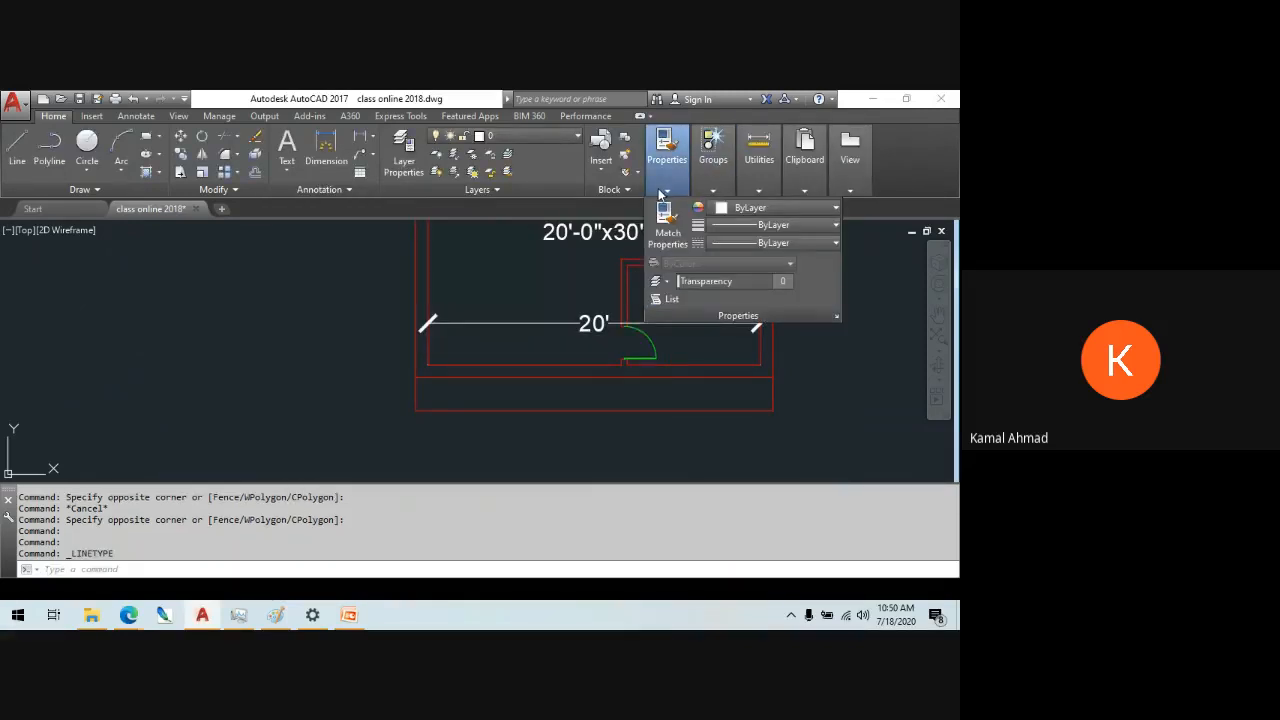
click(798, 244)
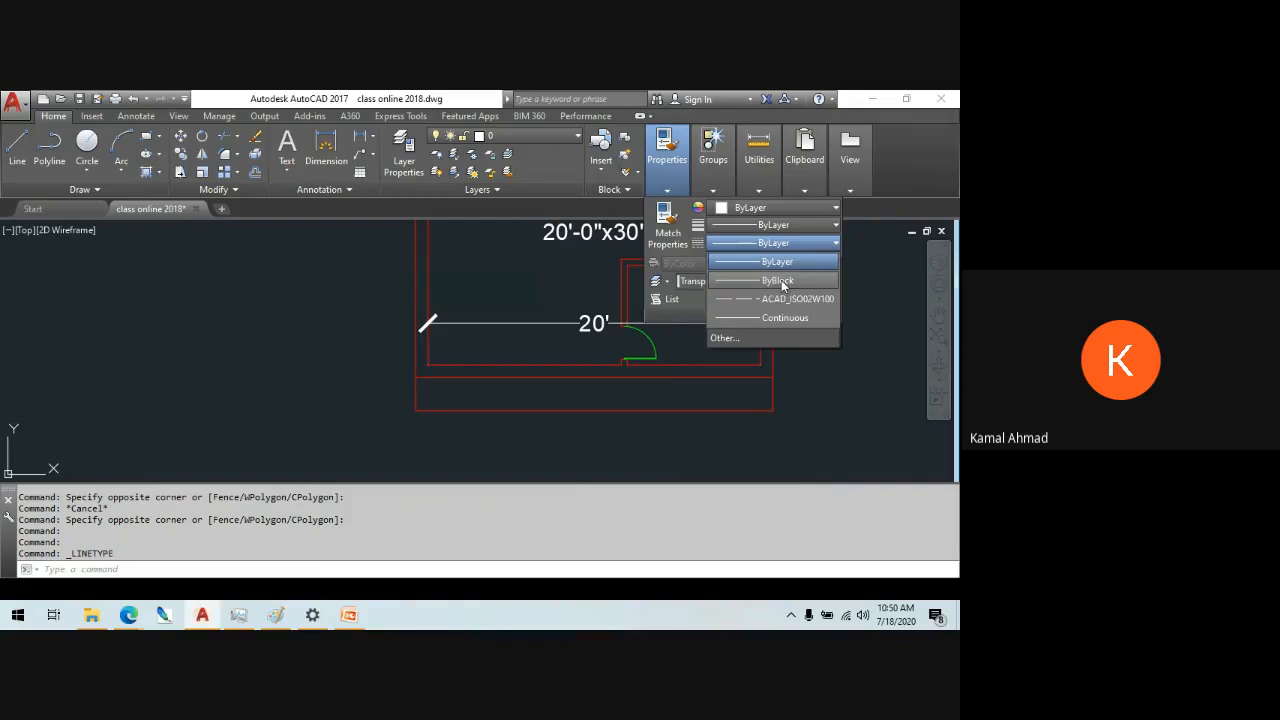
click(853, 435)
click(827, 422)
click(376, 408)
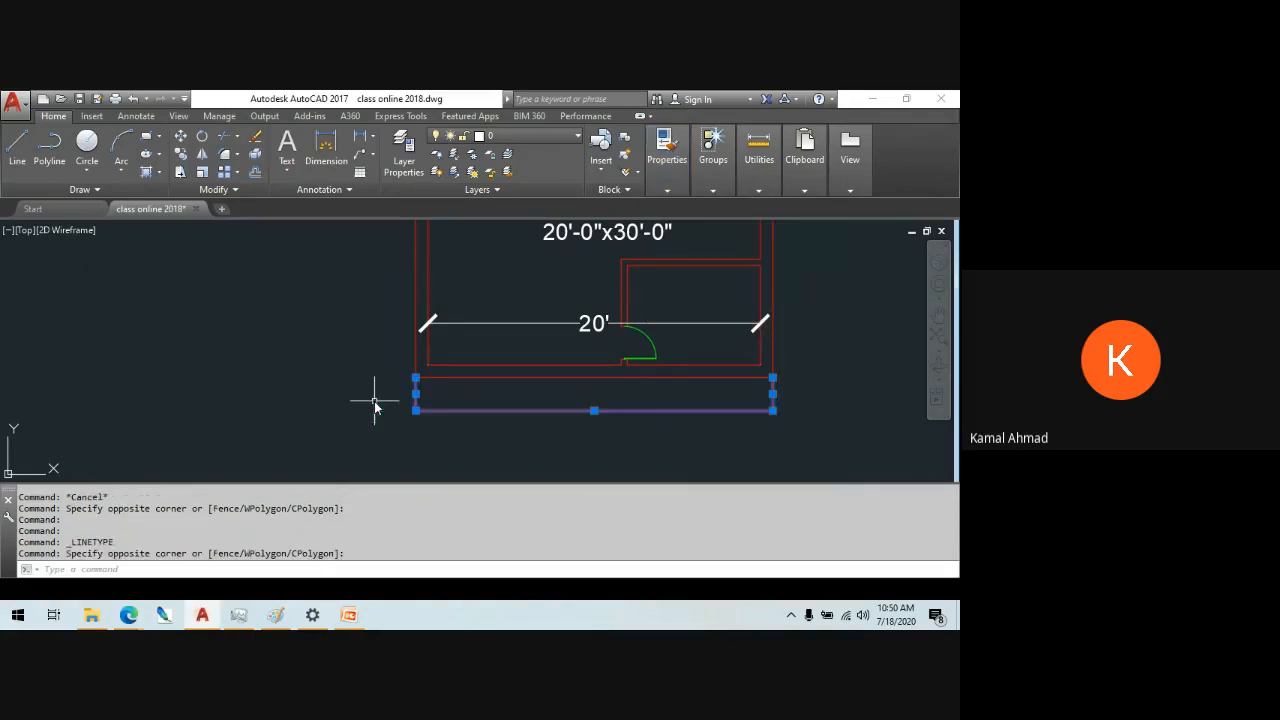
mouse_move(677, 192)
click(776, 244)
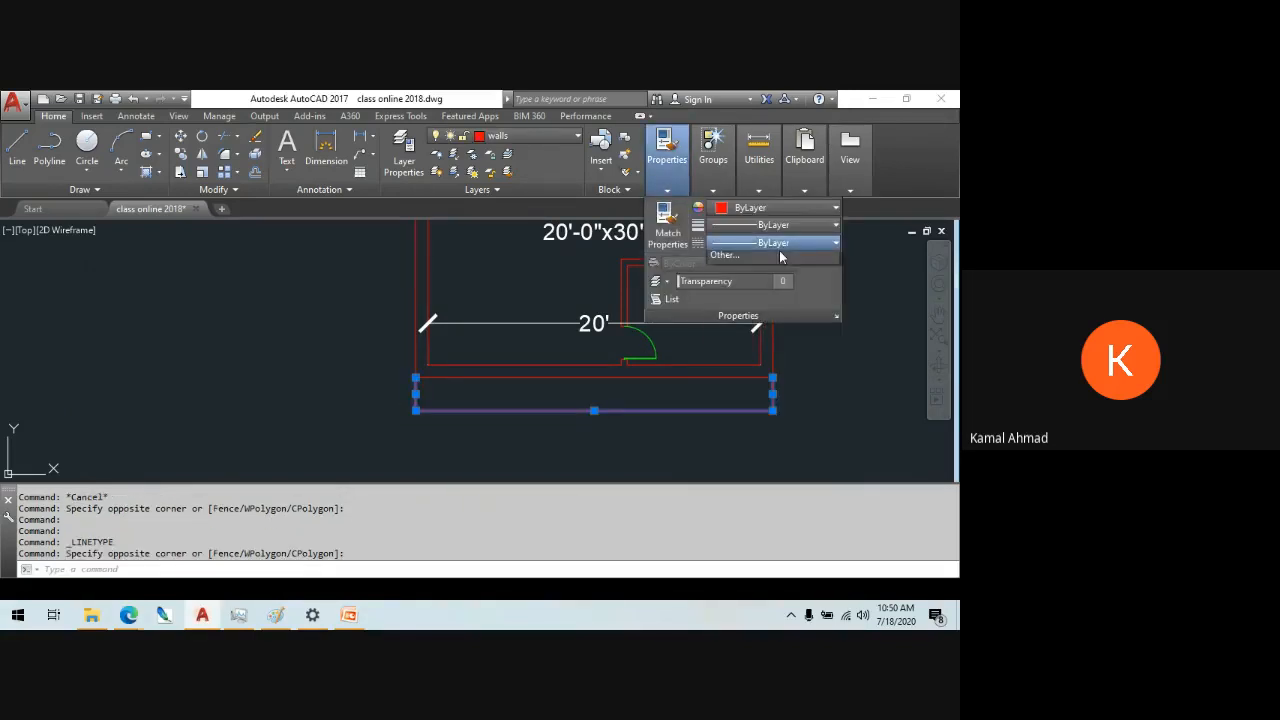
click(787, 303)
click(308, 420)
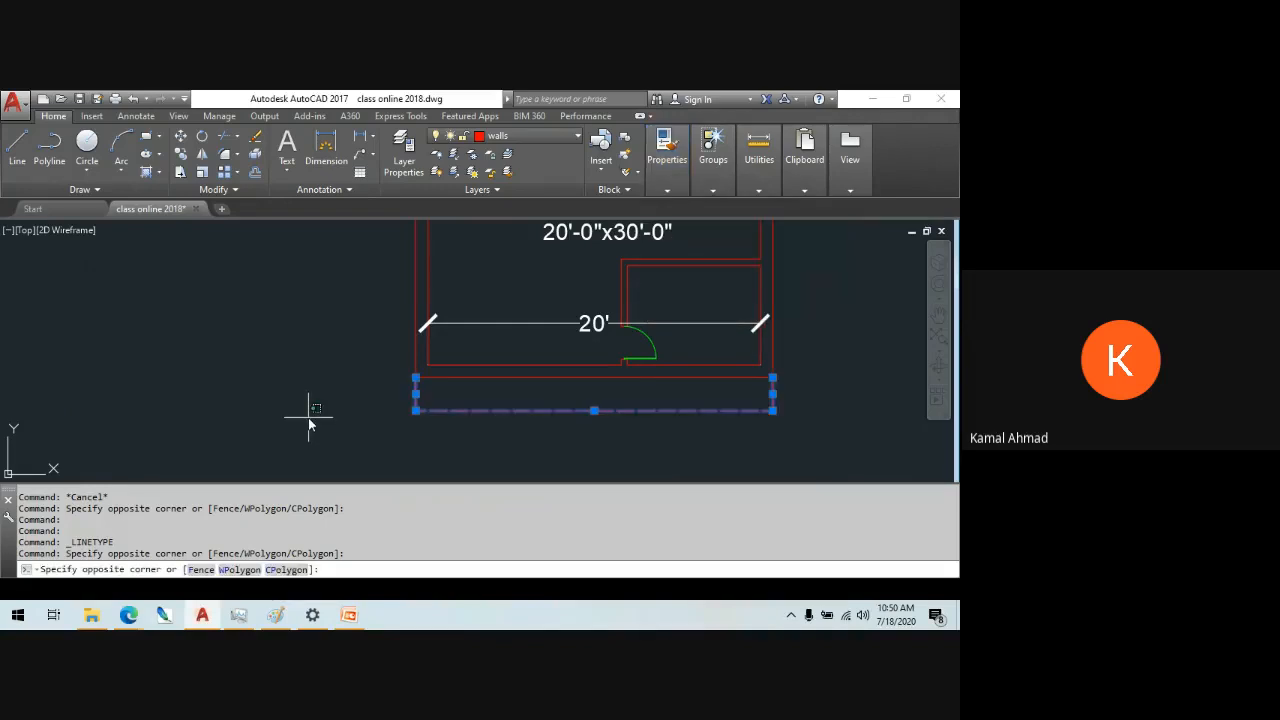
key(Escape)
click(214, 345)
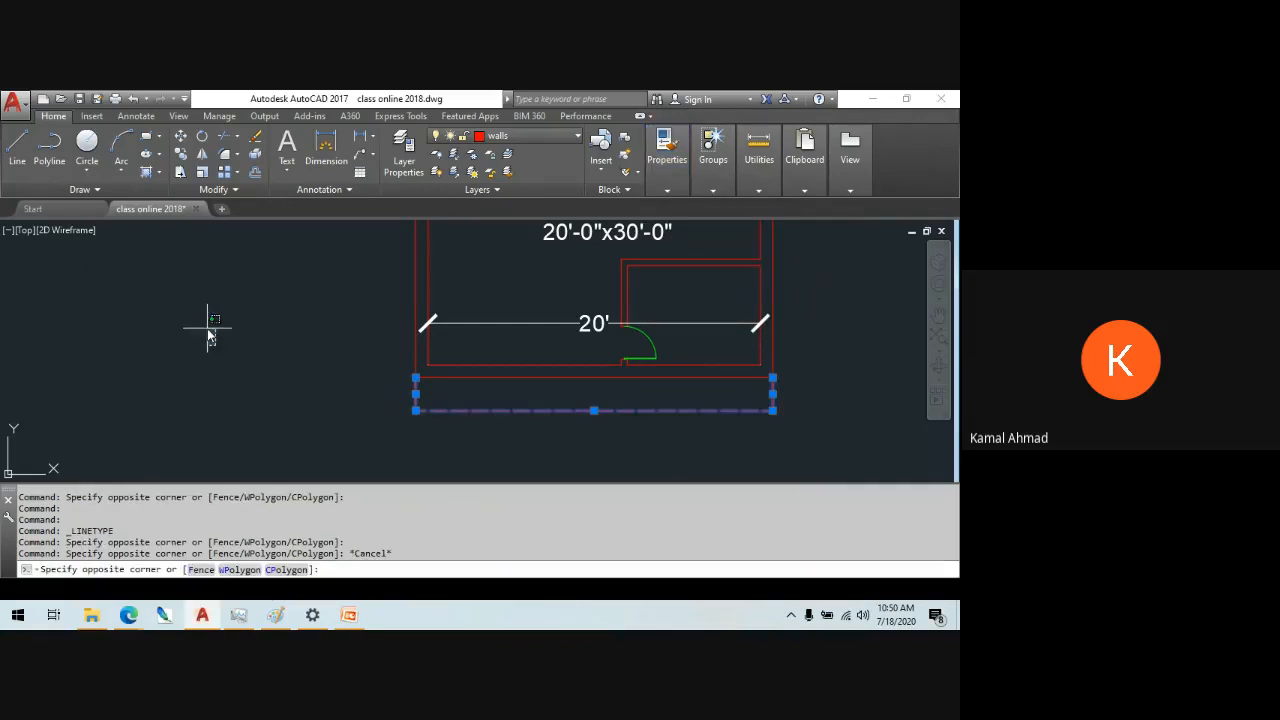
key(Escape)
key(Escape)
key(Escape)
- Look over the bedroom plans and the topic heading above them, and locate the white polygon shapes below
mouse_move(305, 367)
middle_down()
mouse_move(243, 349)
mouse_move(300, 253)
middle_up()
scroll(272, 354, down, 4)
scroll(331, 367, down, 2)
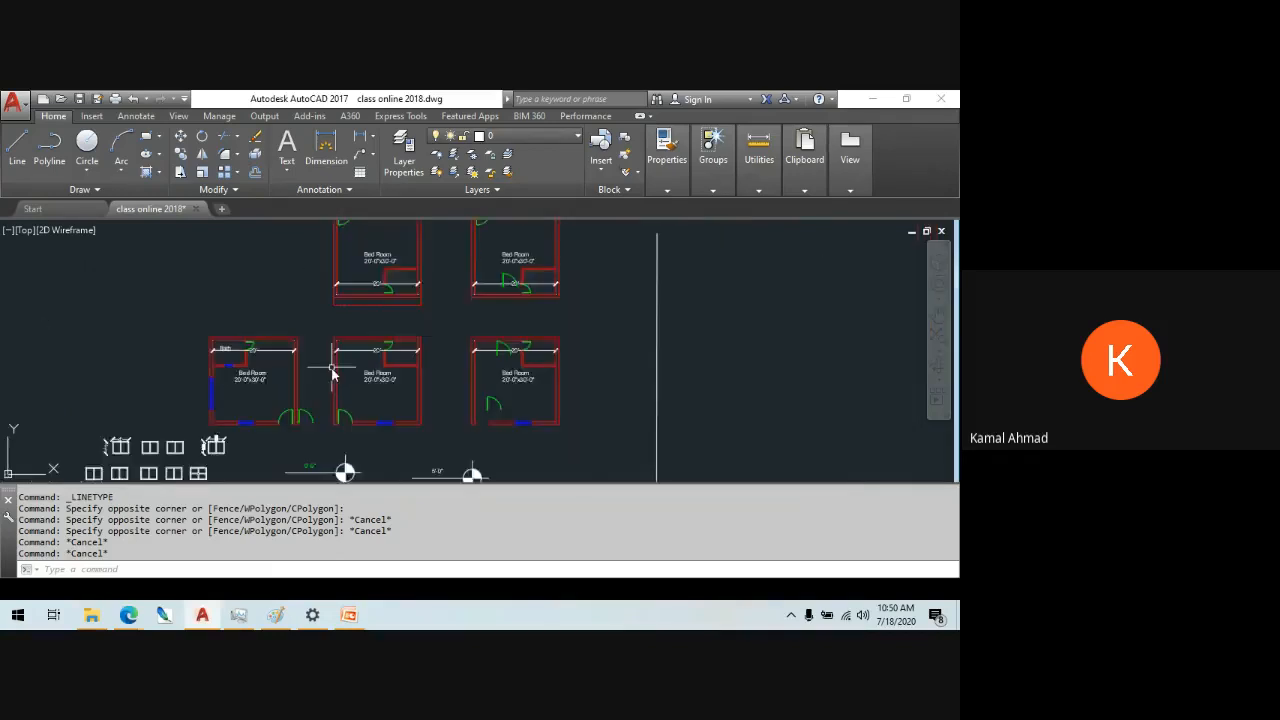
mouse_move(331, 367)
middle_down()
mouse_move(336, 253)
mouse_move(514, 317)
middle_up()
mouse_move(464, 232)
middle_down()
mouse_move(511, 296)
mouse_move(503, 334)
middle_up()
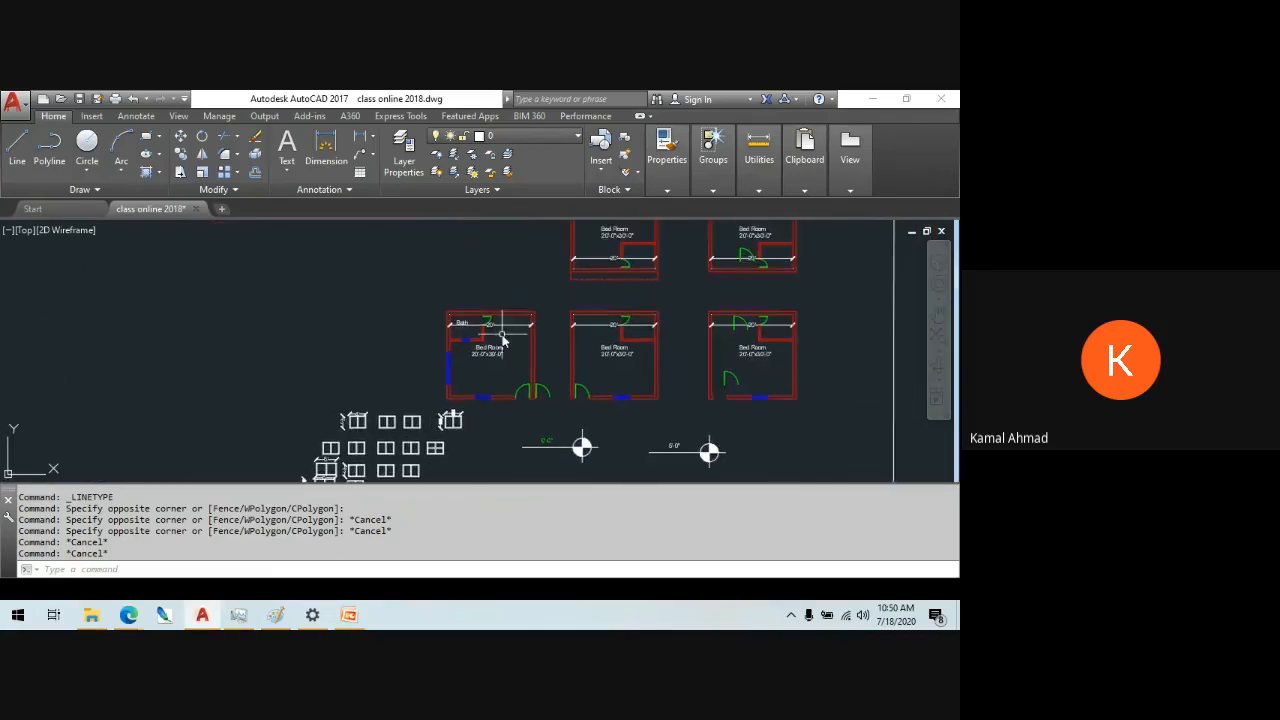
middle_drag(510, 282, 297, 435)
middle_drag(456, 312, 471, 302)
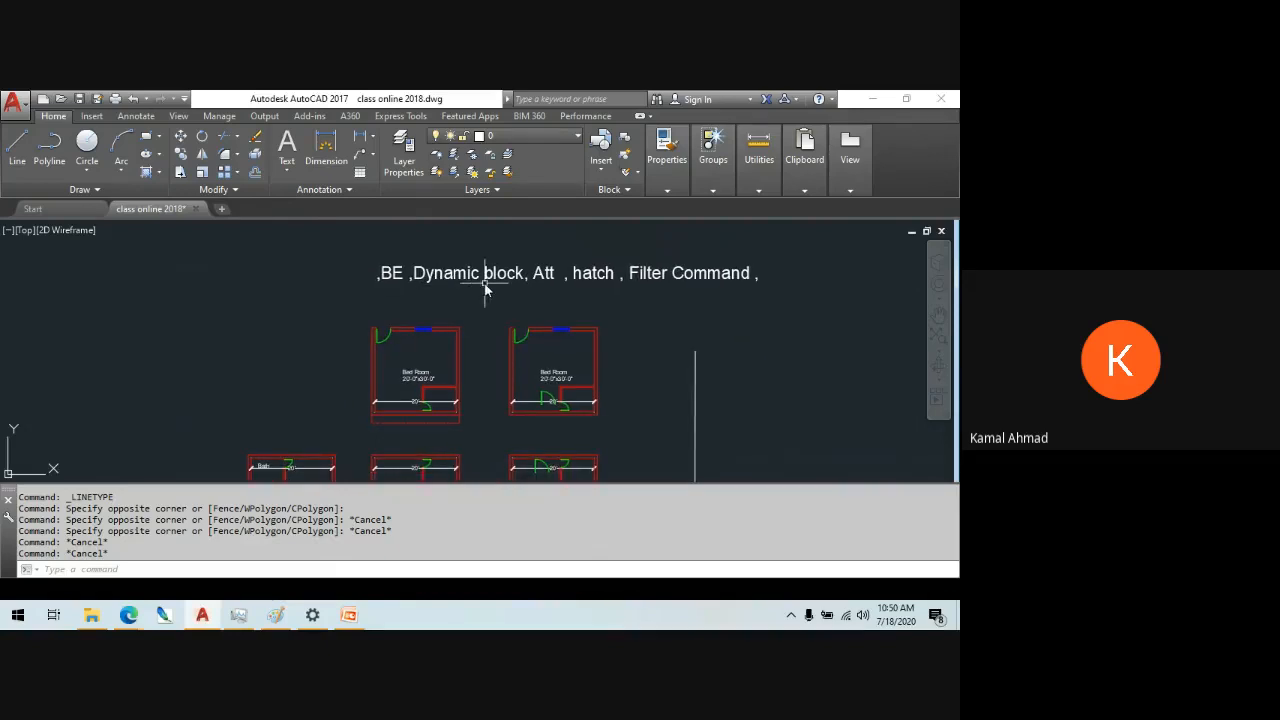
scroll(560, 301, down, 2)
middle_drag(527, 388, 448, 248)
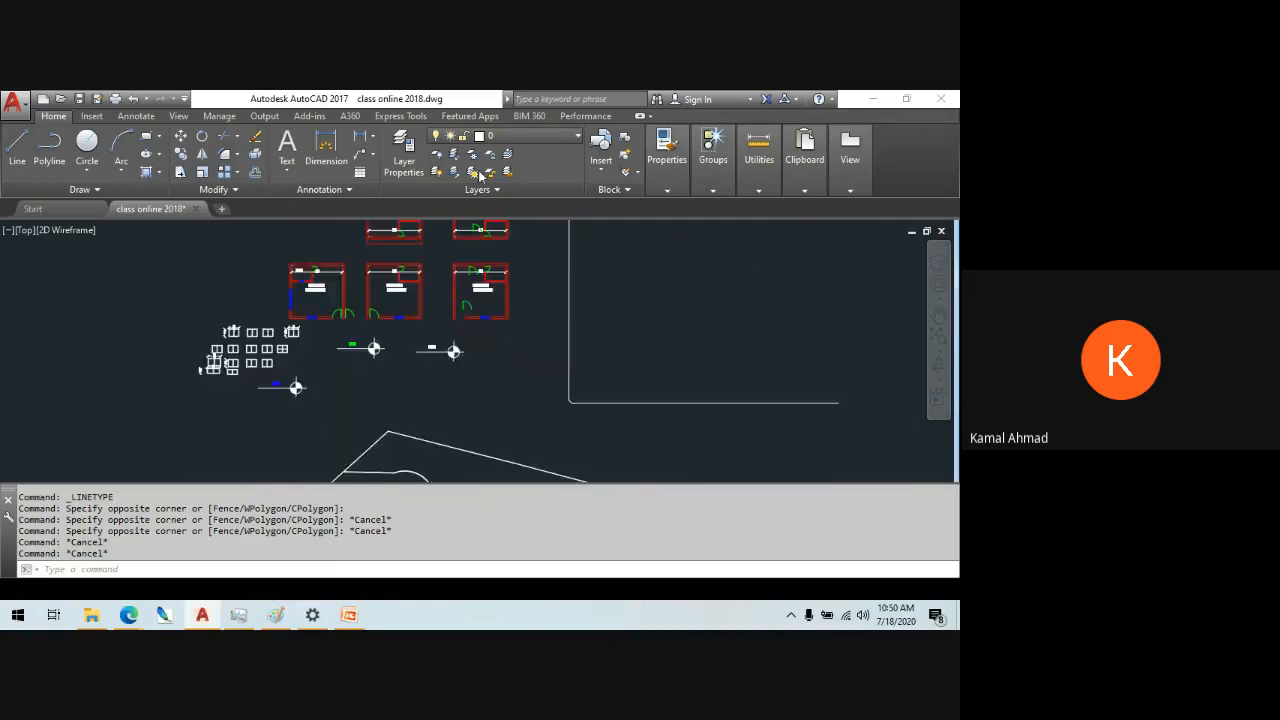
scroll(446, 245, down, 5)
scroll(428, 308, up, 5)
mouse_move(440, 370)
middle_down()
mouse_move(432, 298)
mouse_move(420, 349)
mouse_move(491, 457)
middle_up()
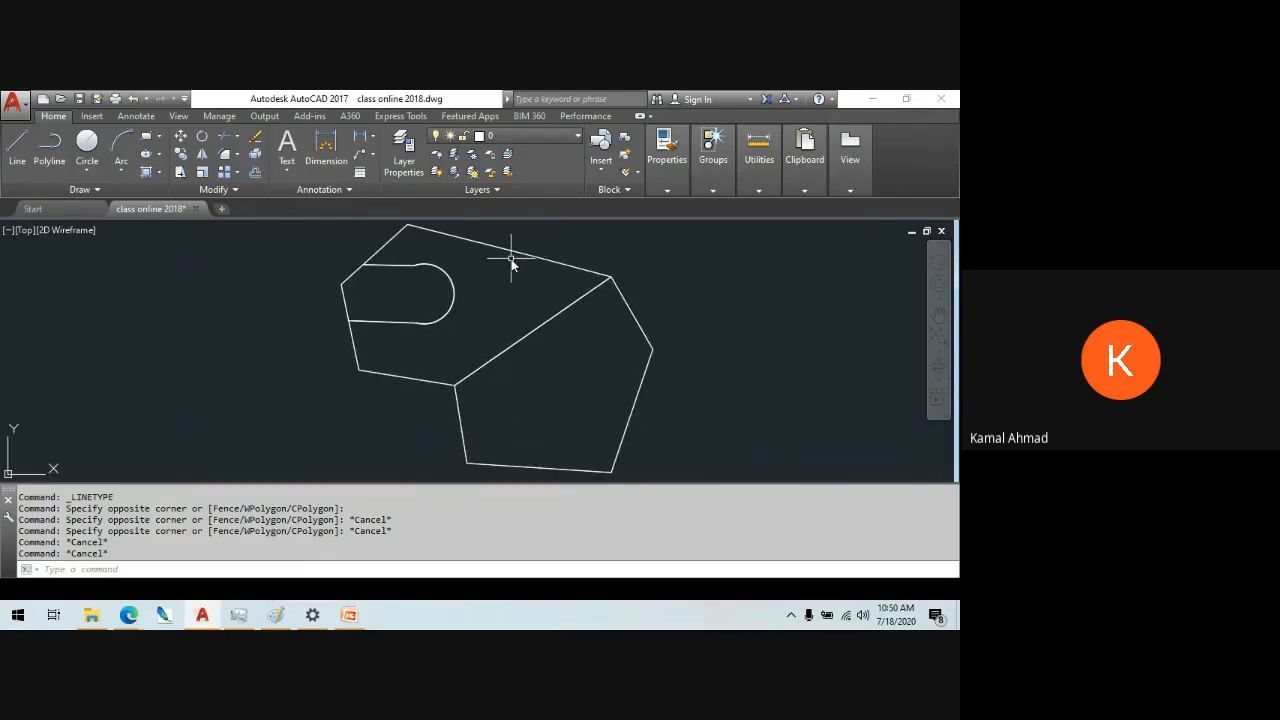
scroll(524, 424, down, 2)
scroll(529, 429, up, 2)
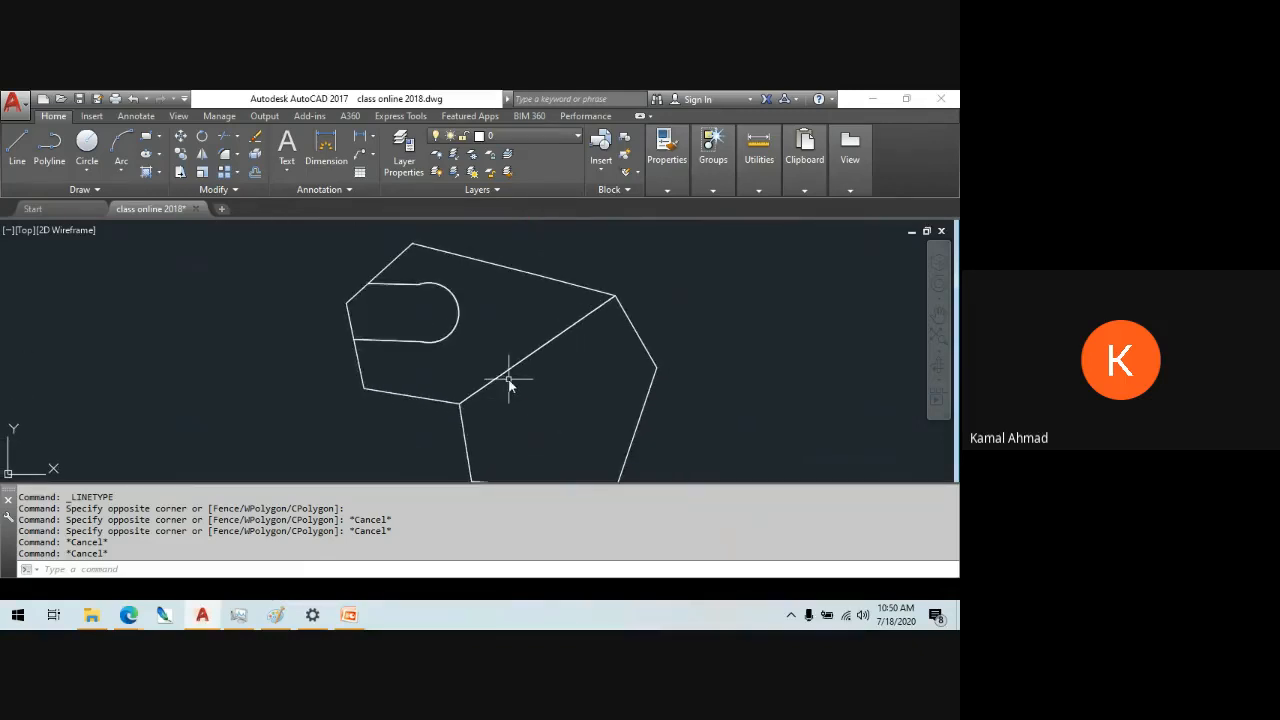
mouse_move(509, 380)
middle_down()
mouse_move(480, 371)
mouse_move(425, 312)
mouse_move(449, 346)
mouse_move(486, 357)
middle_up()
mouse_move(538, 312)
middle_down()
mouse_move(634, 289)
mouse_move(531, 331)
middle_up()
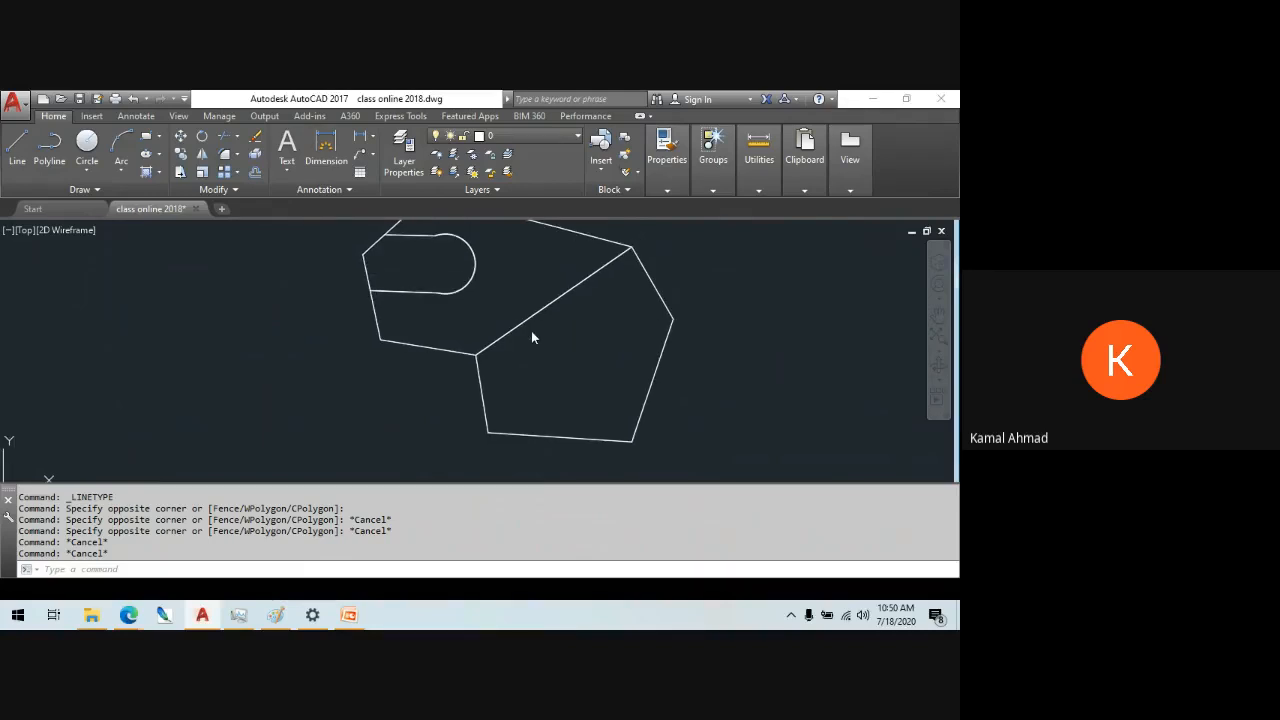
middle_drag(532, 337, 530, 337)
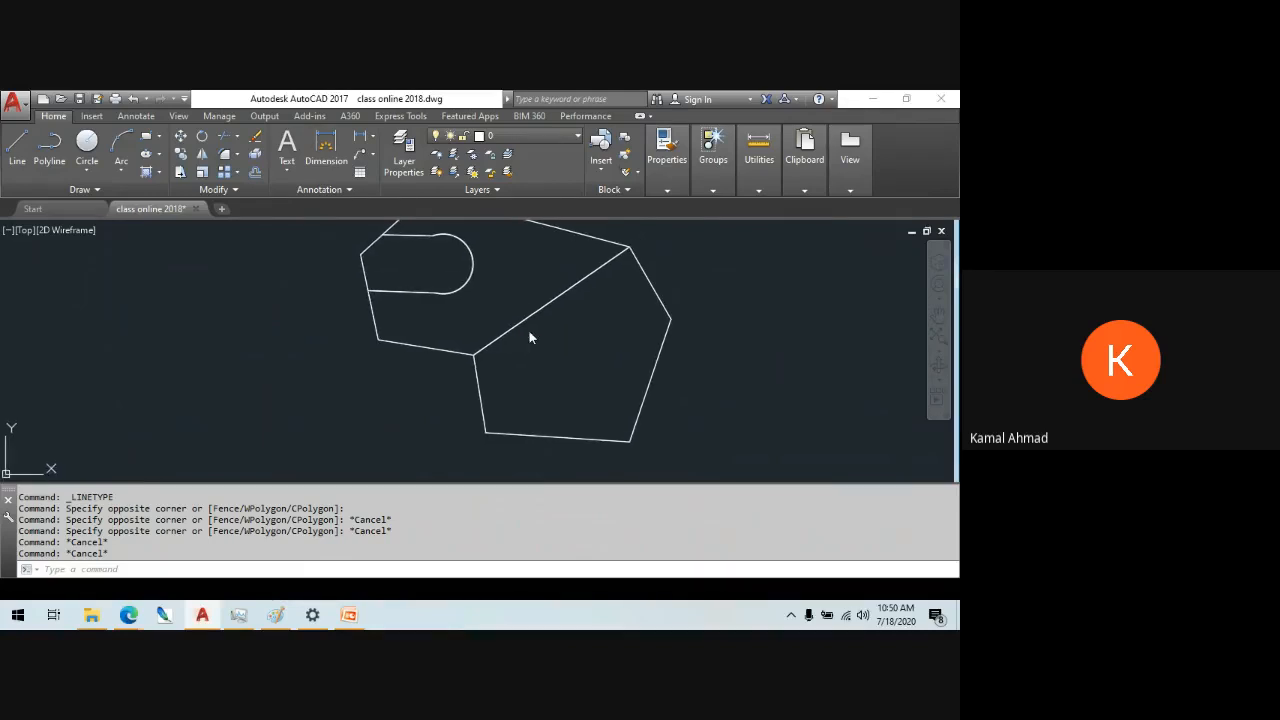
key(Escape)
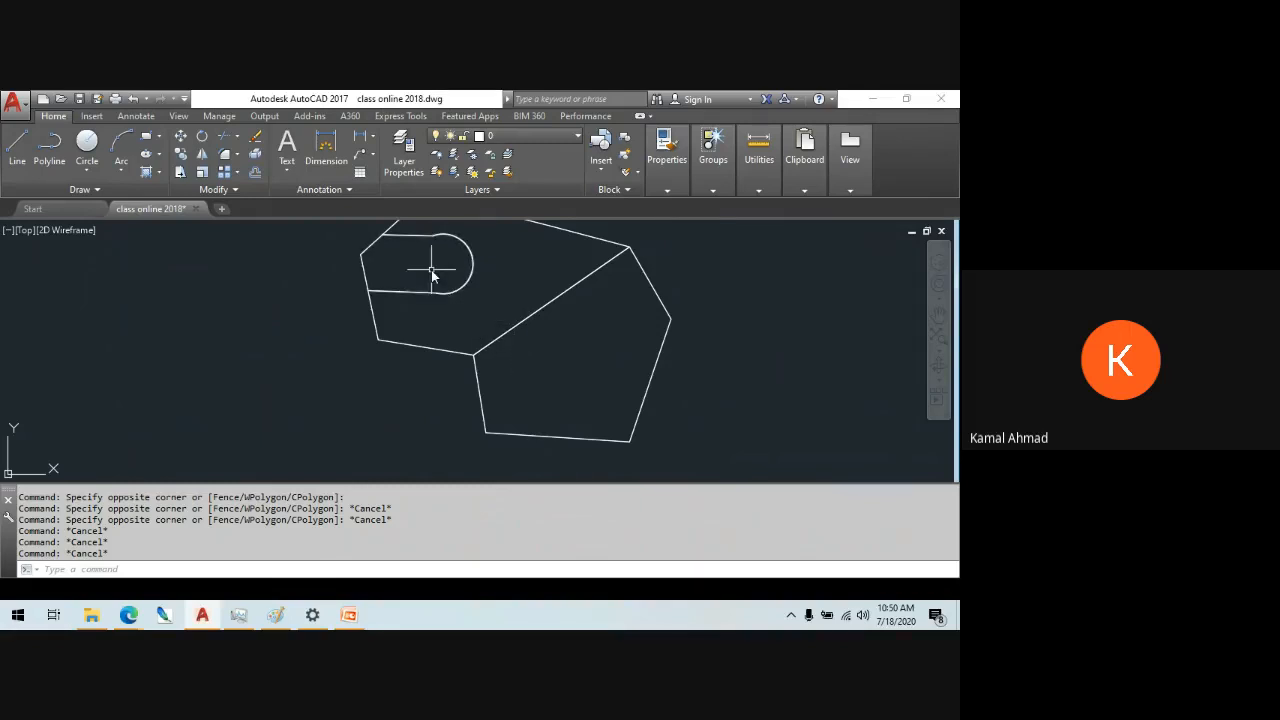
- Start a hatch with the GRASS pattern inside the lower five-sided polygon, bounded by the diagonal line
text(h)
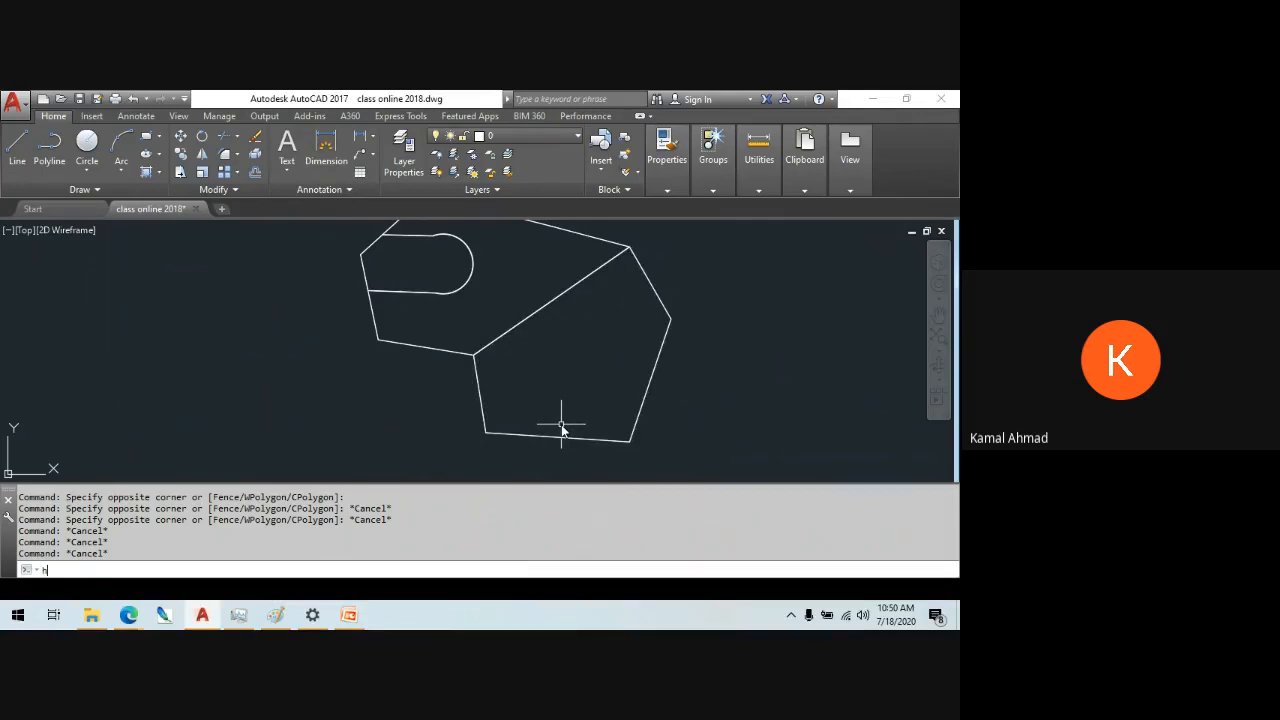
key(Return)
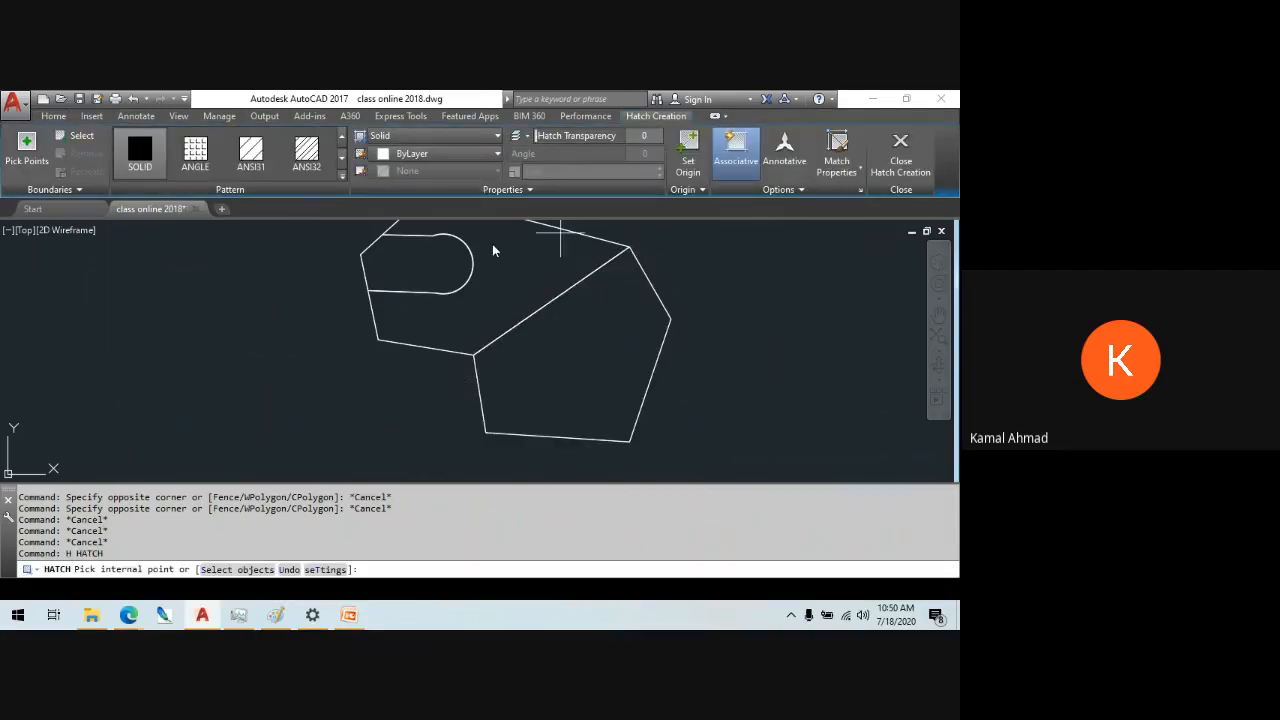
click(343, 176)
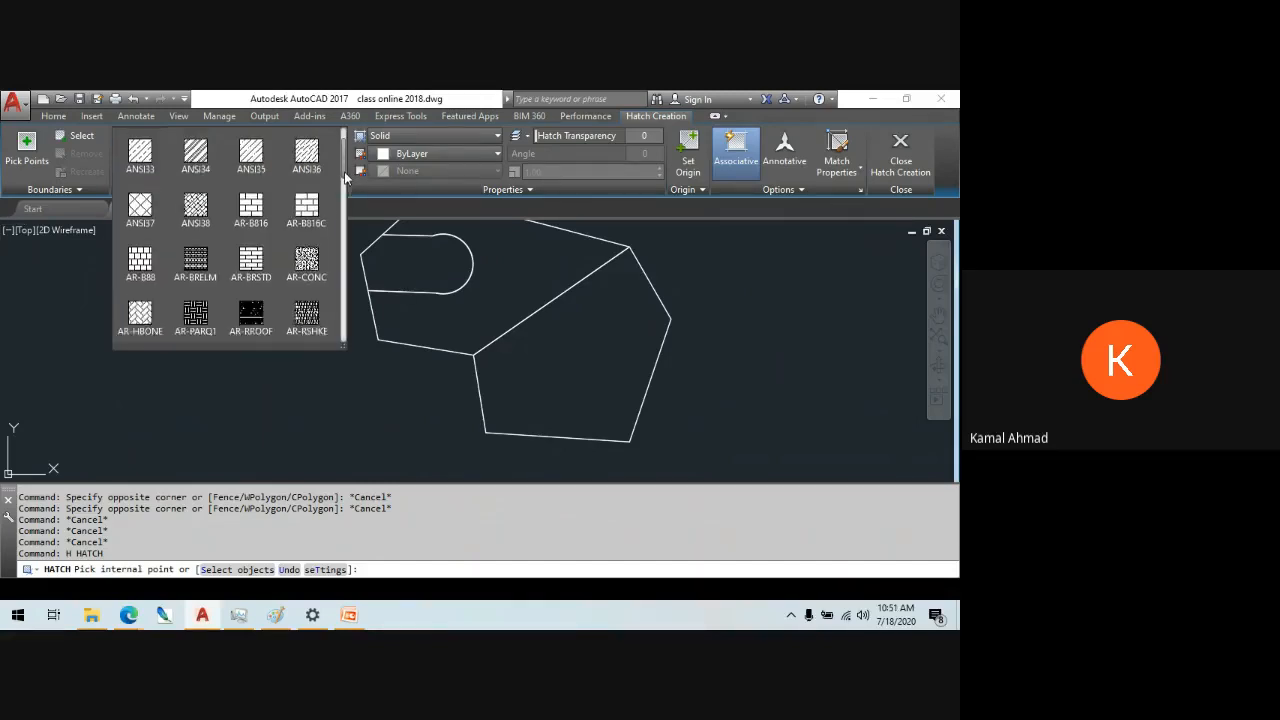
mouse_move(345, 177)
mouse_down()
mouse_move(340, 331)
mouse_move(346, 254)
mouse_up()
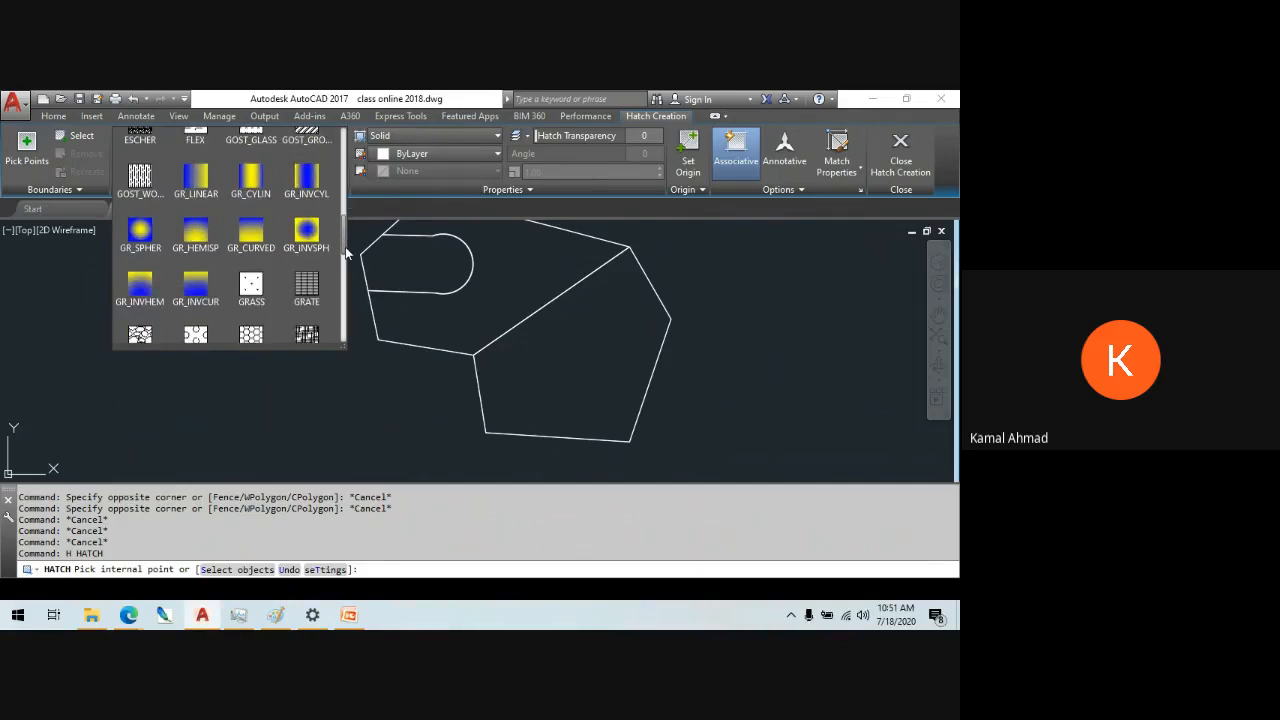
click(248, 286)
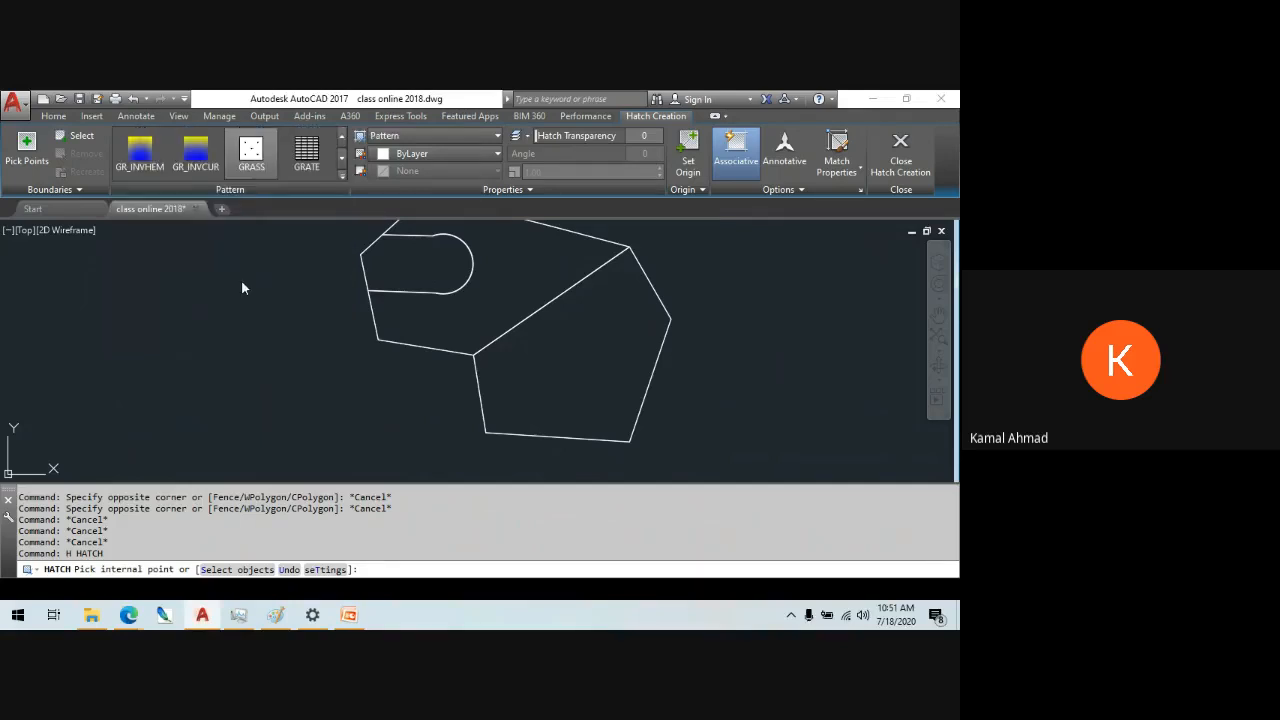
click(575, 386)
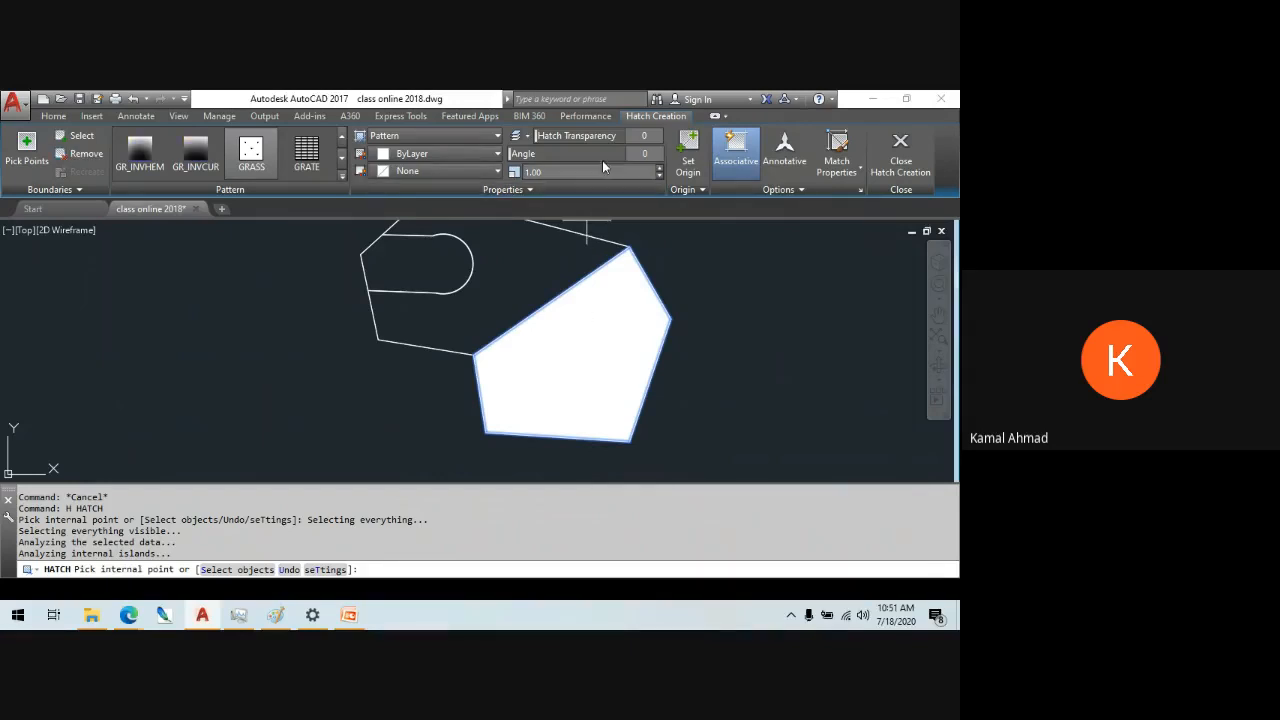
- Set the GRASS hatch pattern scale to 50
click(659, 167)
click(659, 167)
click(659, 167)
drag(571, 172, 495, 172)
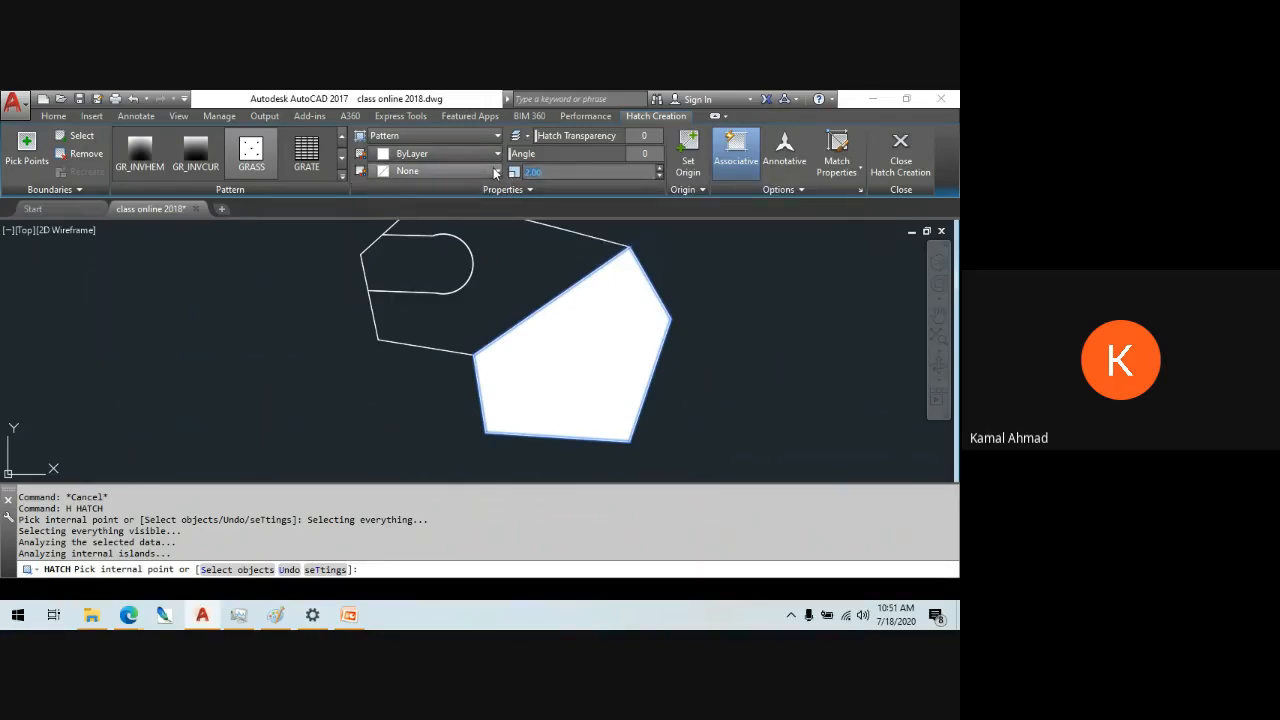
text(50)
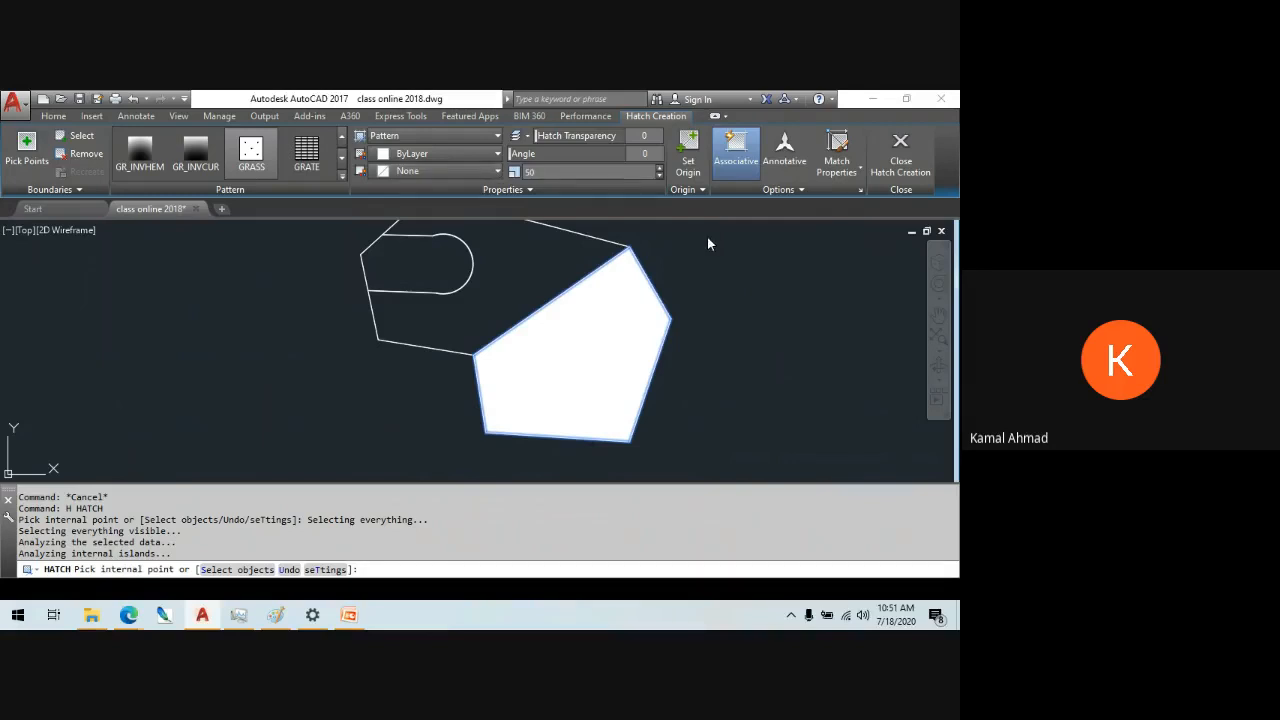
key(Return)
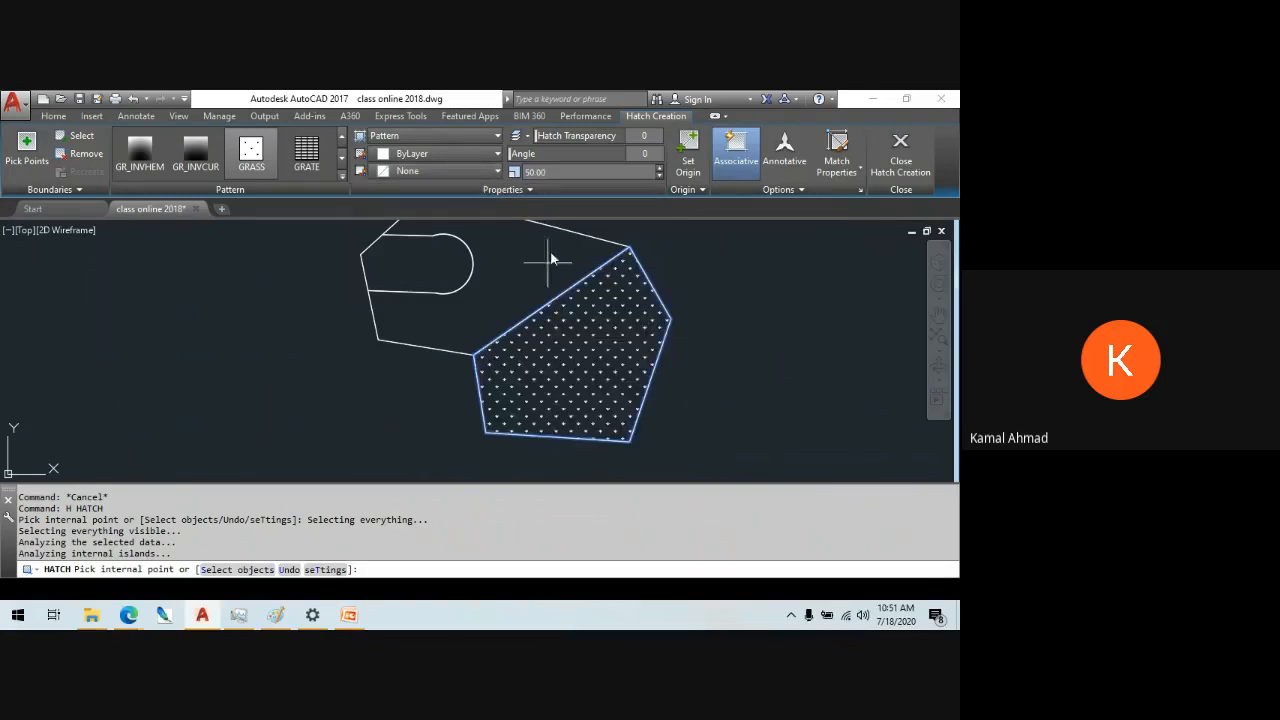
- Make the GRASS pattern denser by trying a hatch scale of 30 and setting it to 20
click(513, 174)
text(30)
key(Return)
click(513, 174)
text(20)
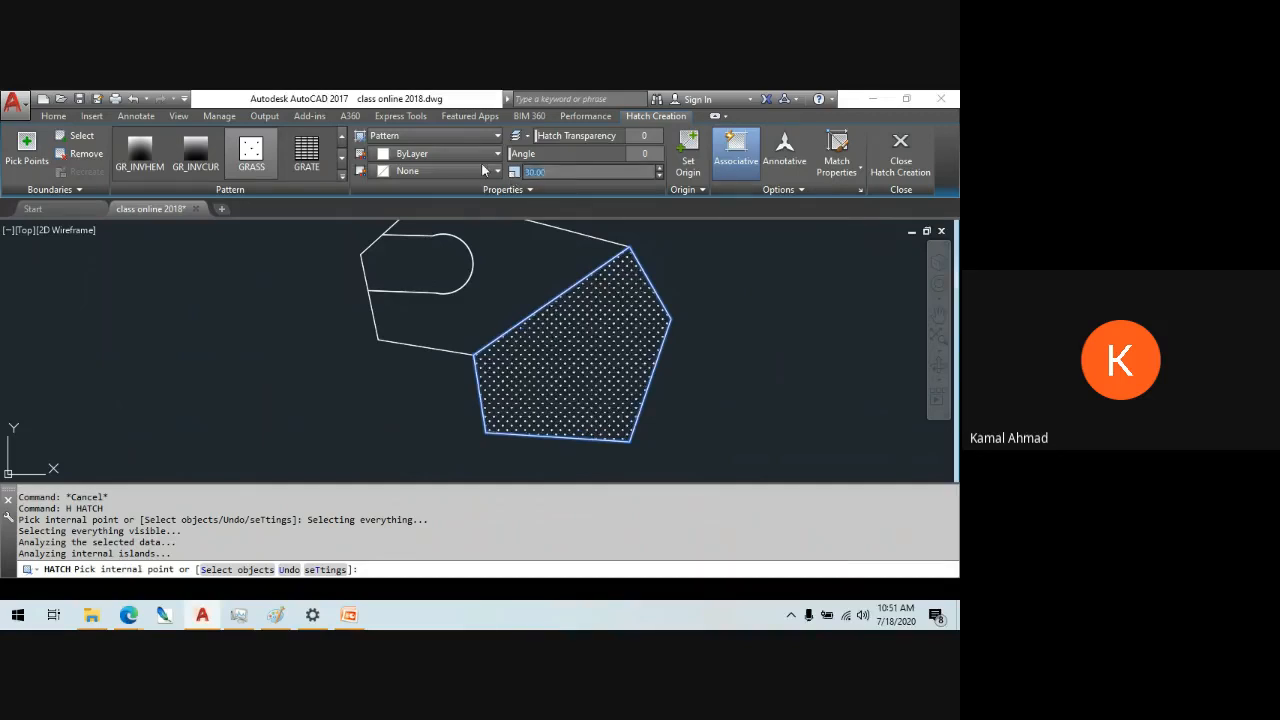
key(Return)
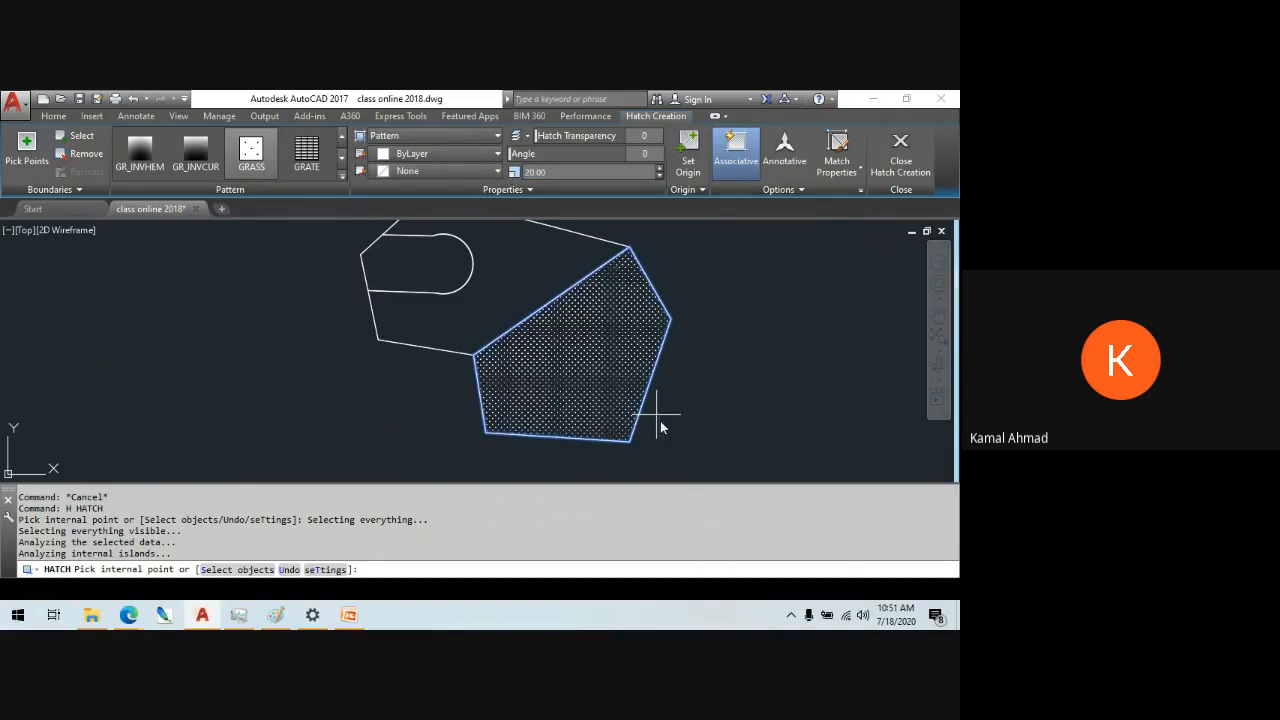
- Set the GRASS hatch scale to 30 and finish the hatch in the lower five-sided polygon
click(567, 170)
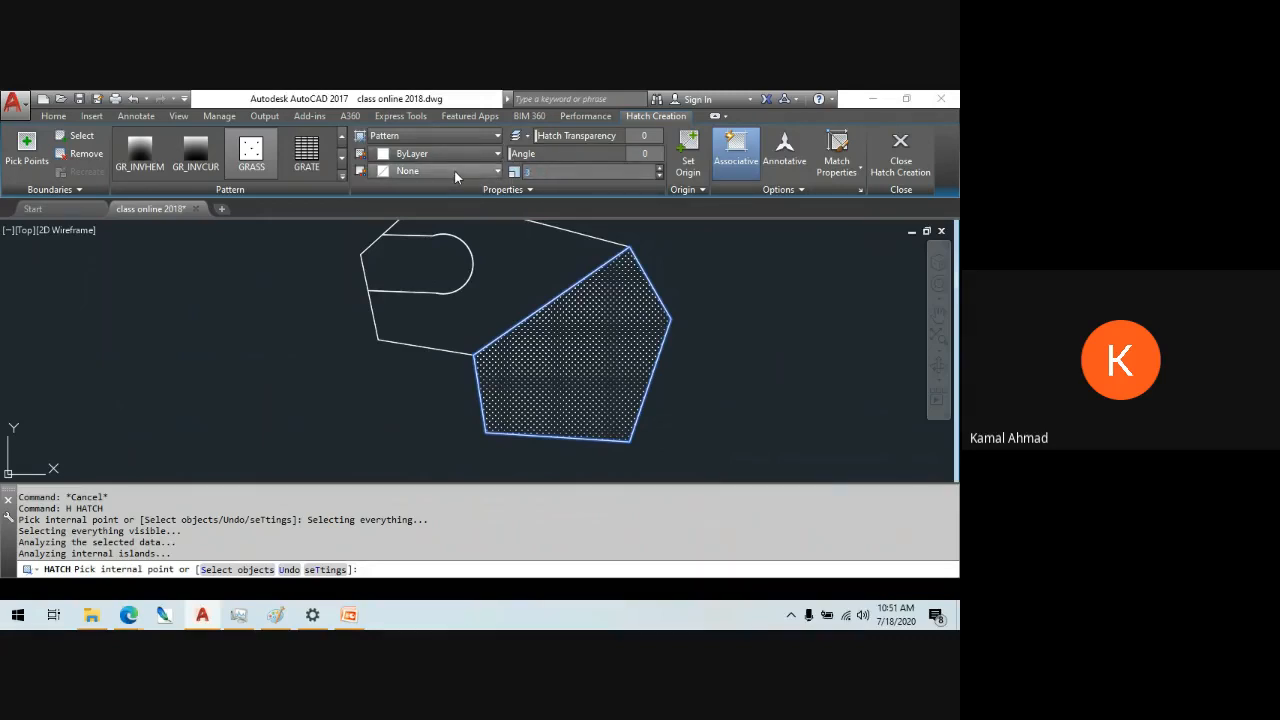
text(30)
key(Return)
scroll(608, 360, down, 5)
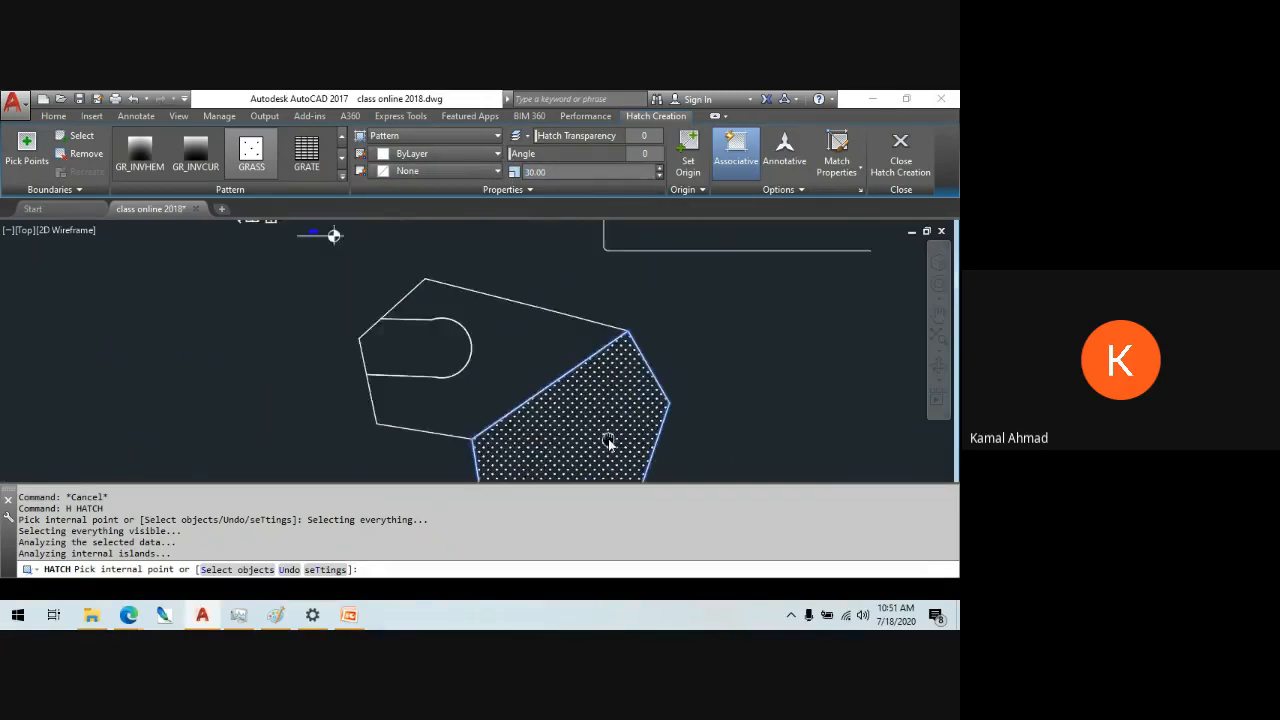
scroll(592, 345, up, 5)
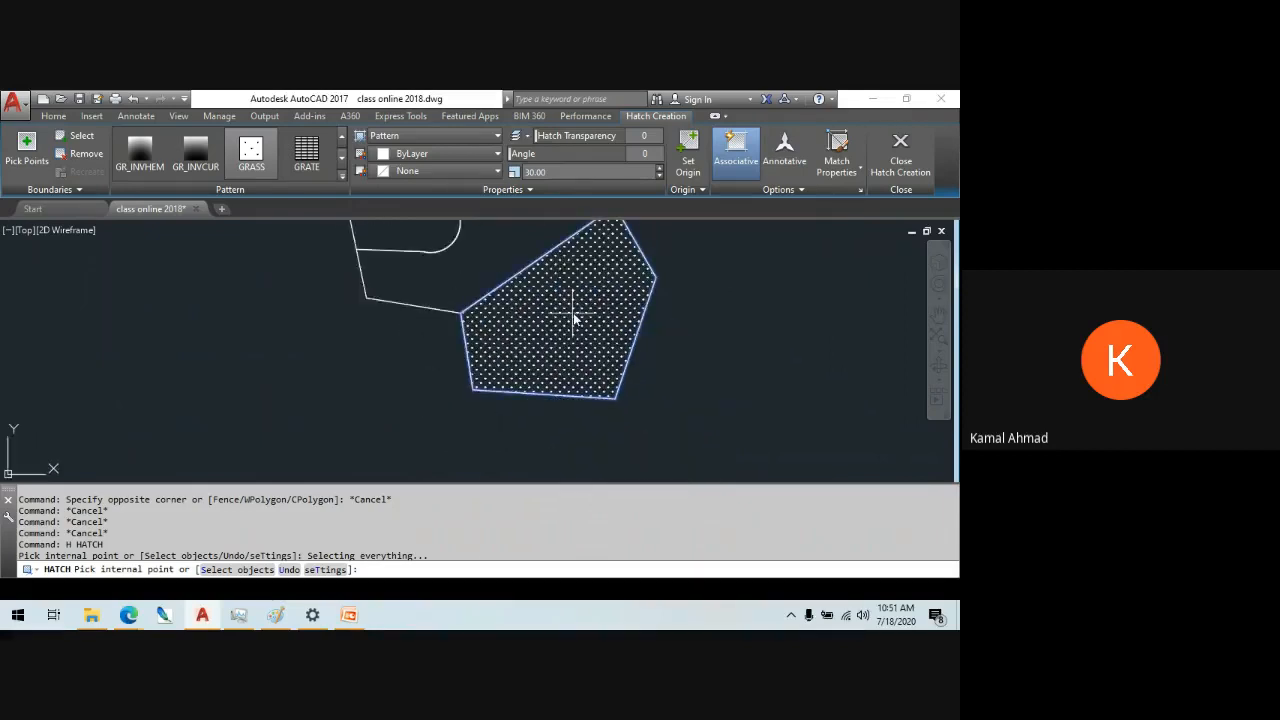
click(900, 164)
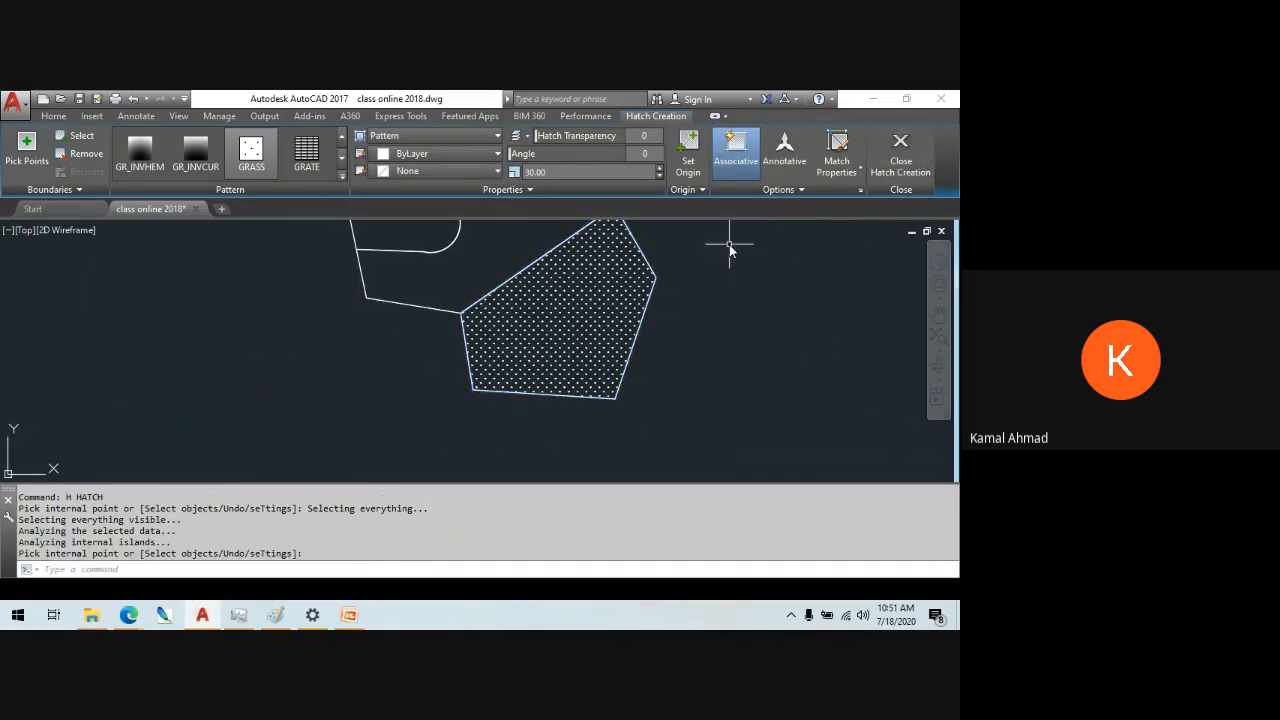
click(517, 337)
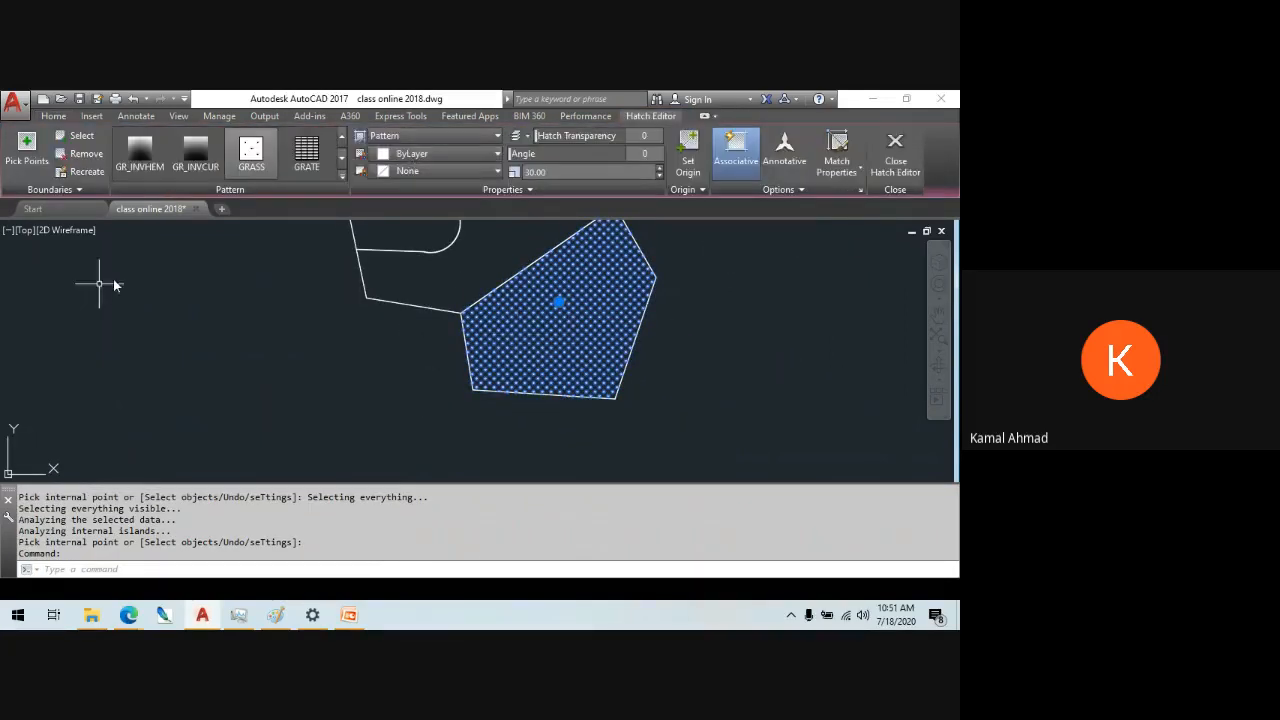
click(896, 158)
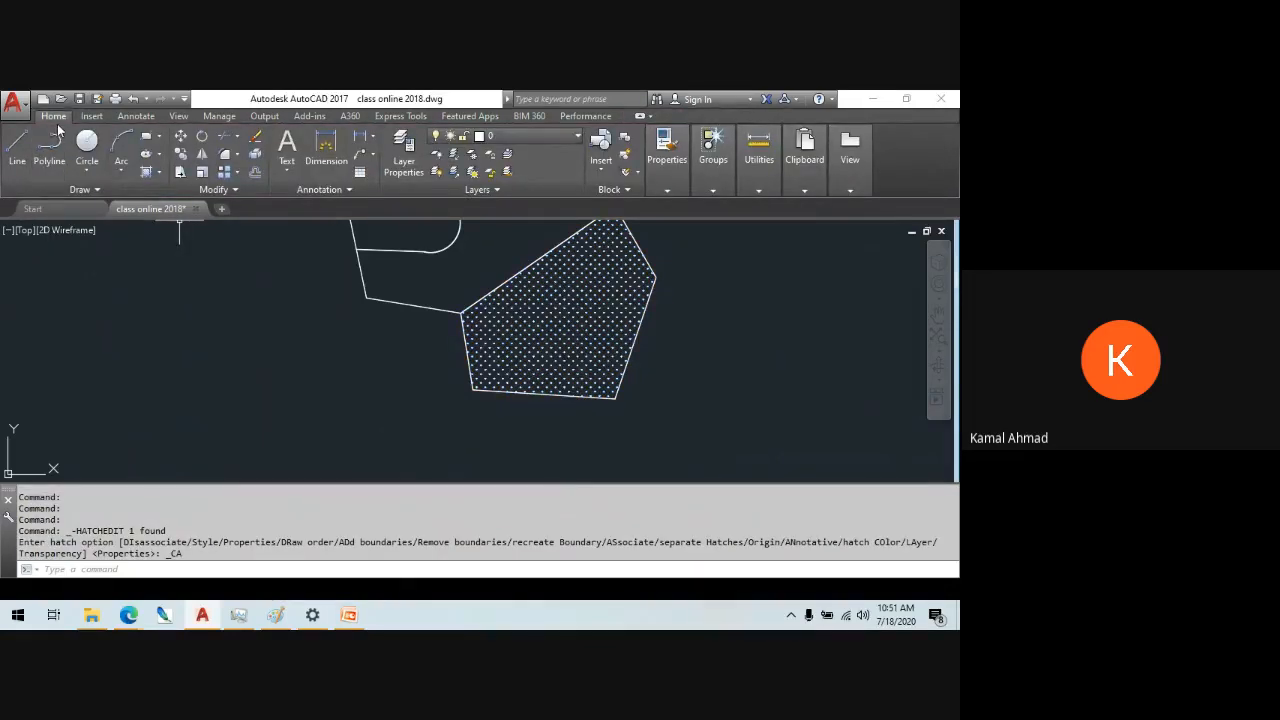
- Create a new layer named grass and set its colour to green
click(392, 150)
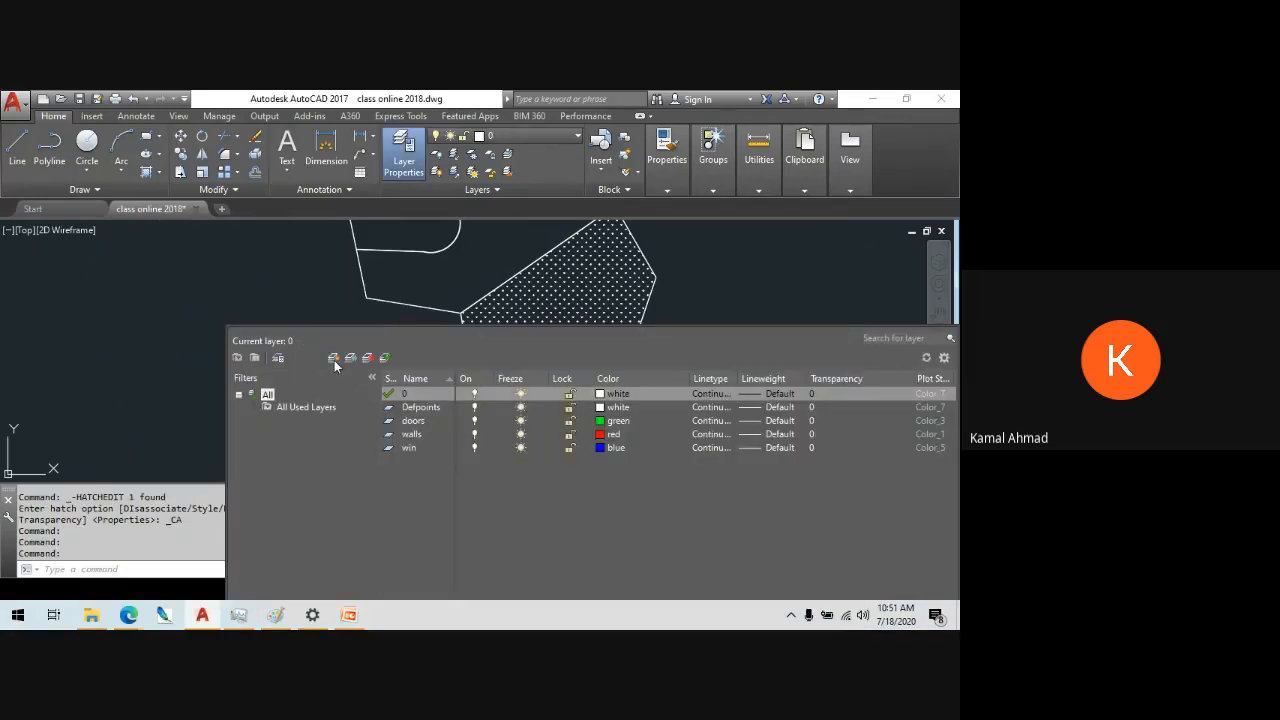
click(334, 358)
text(grass)
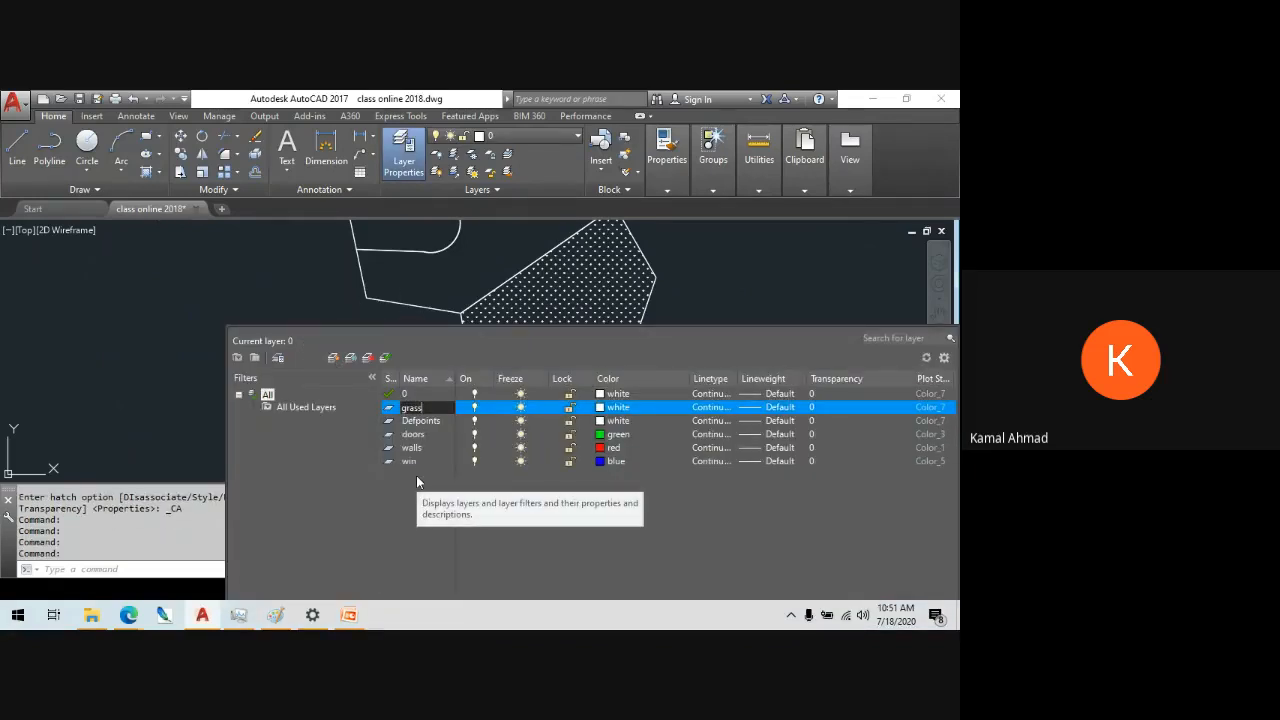
key(Return)
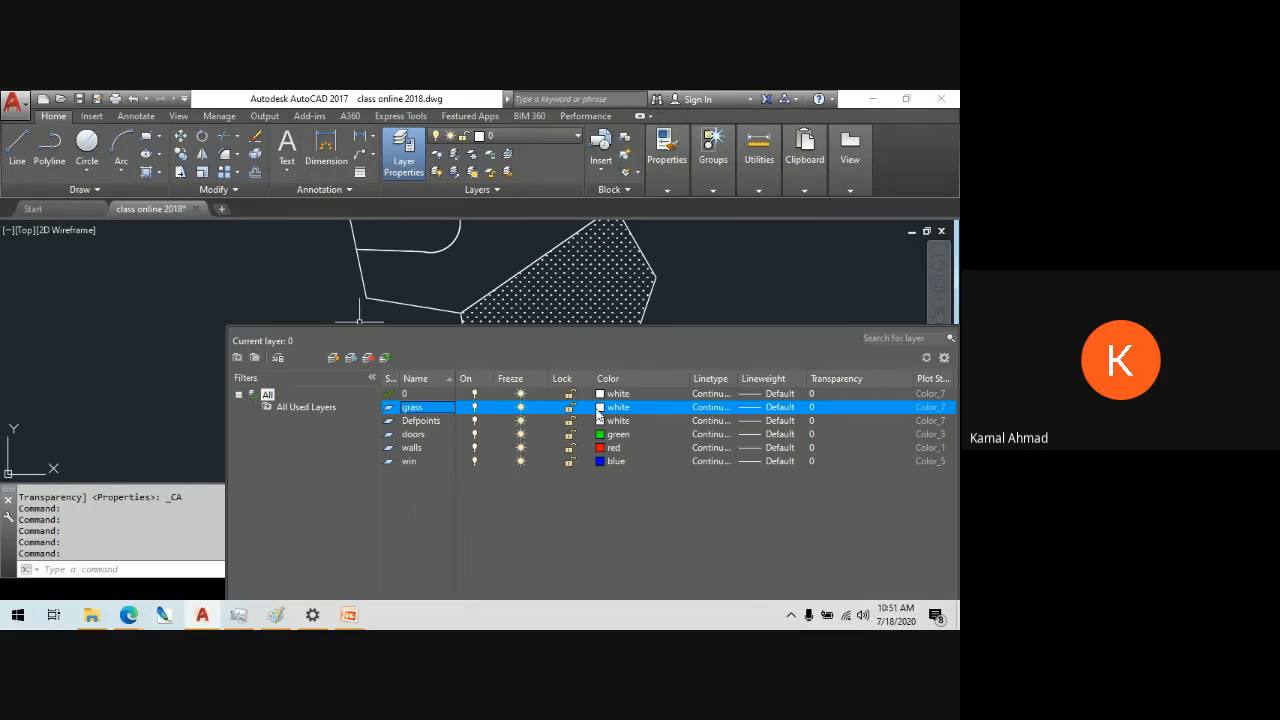
click(597, 413)
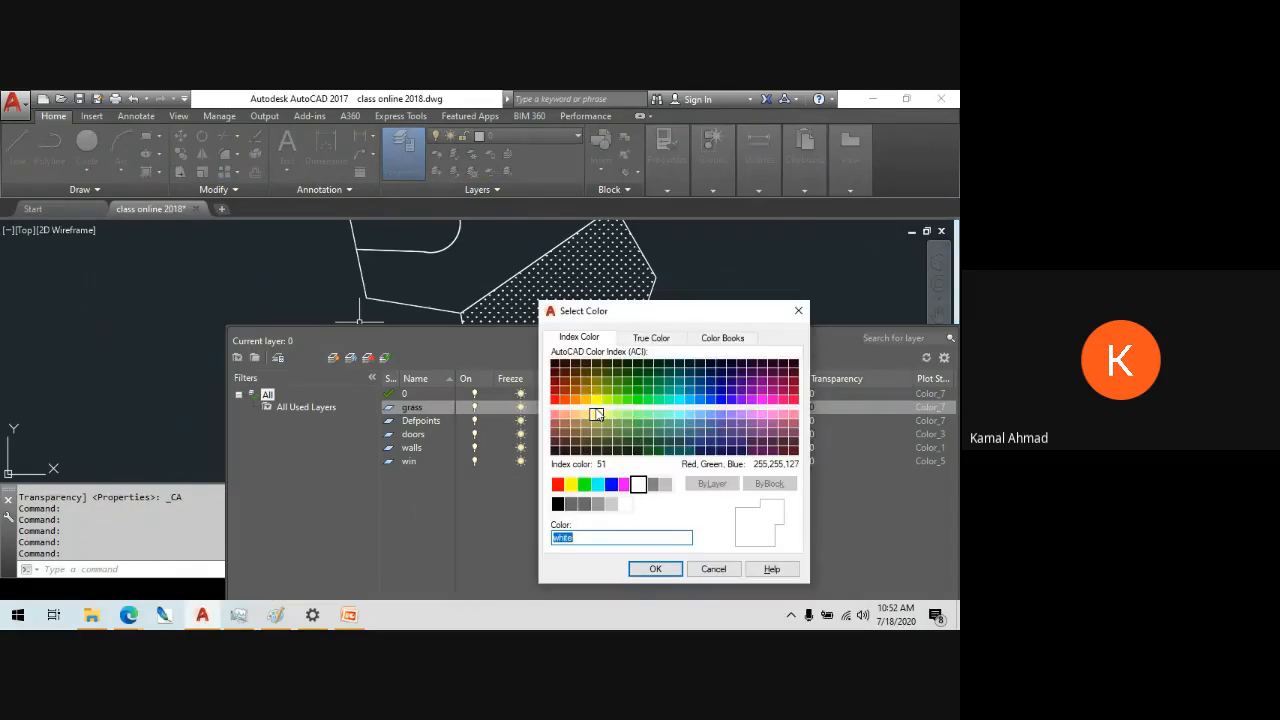
click(584, 484)
click(655, 569)
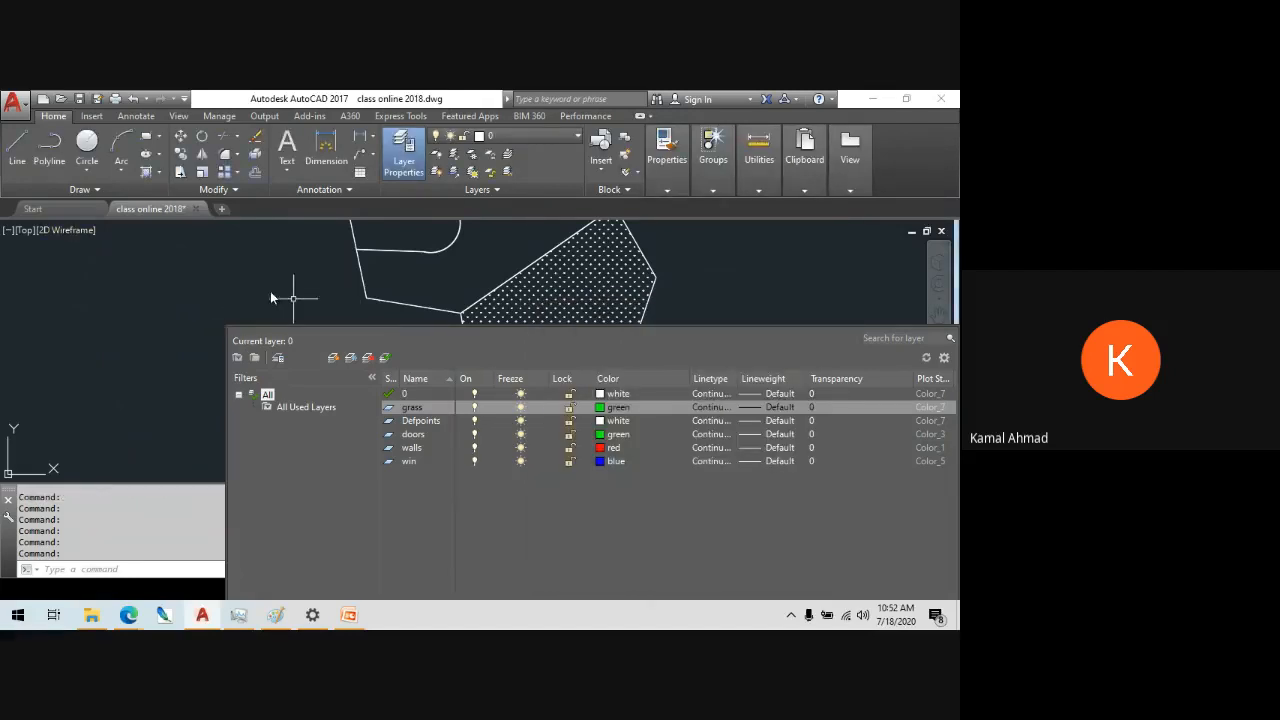
click(593, 342)
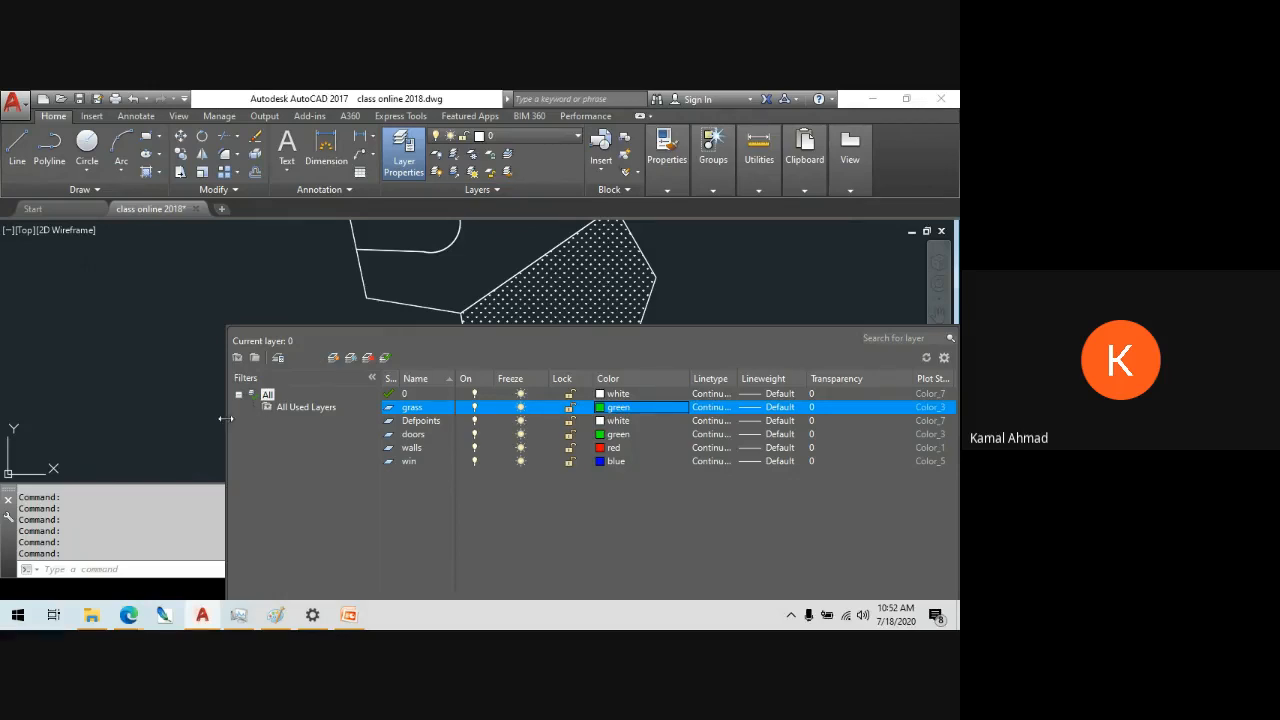
drag(226, 419, 330, 420)
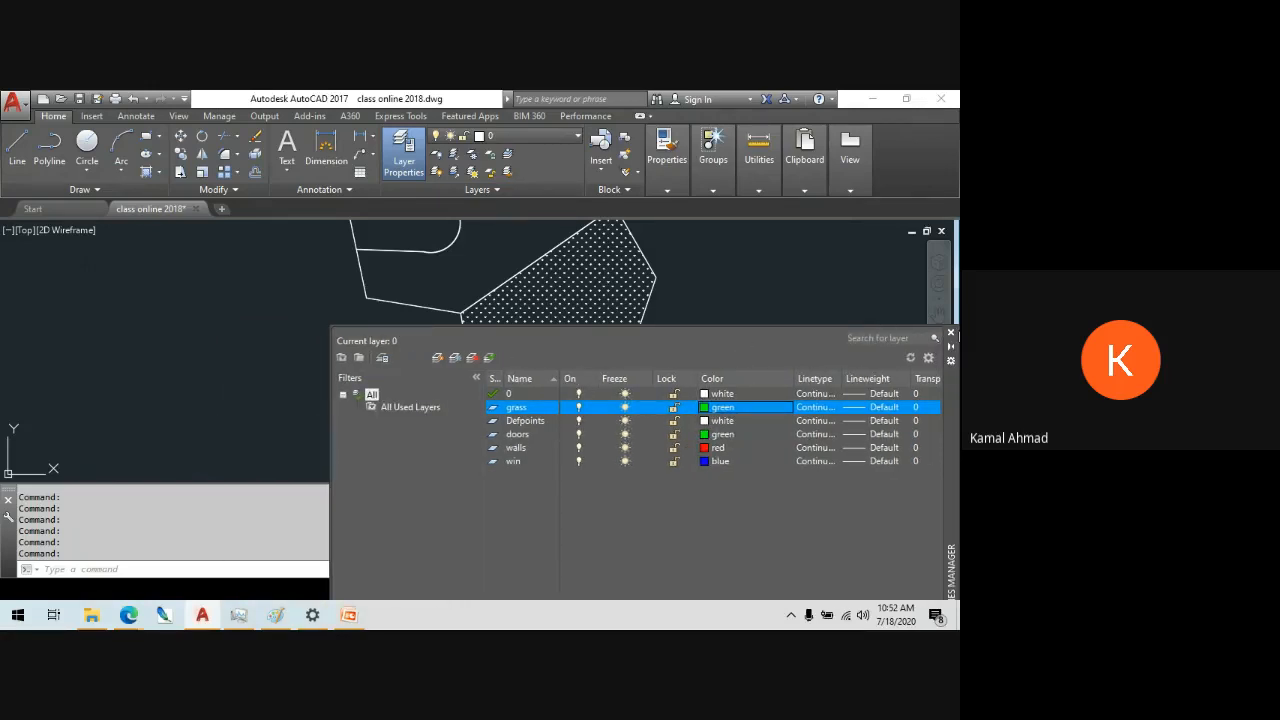
click(950, 332)
- Make the grass layer the current layer
mouse_move(623, 277)
middle_down()
mouse_move(590, 343)
mouse_move(543, 356)
middle_up()
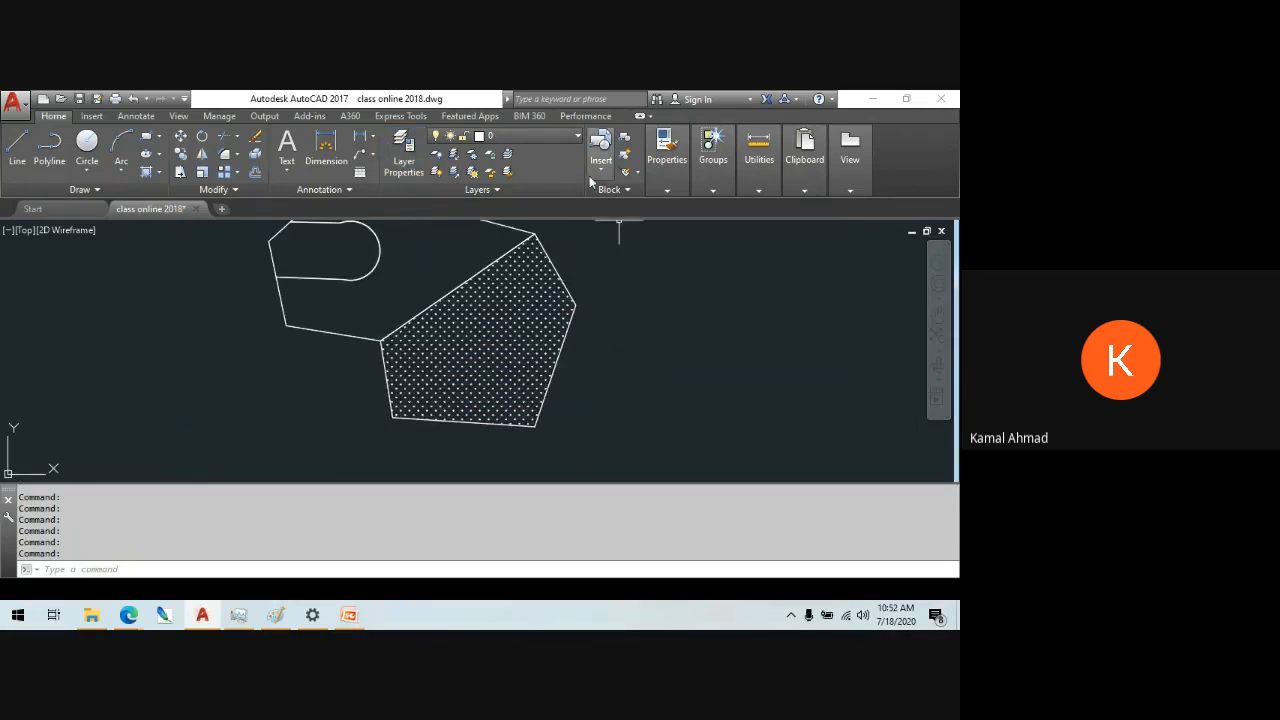
click(505, 136)
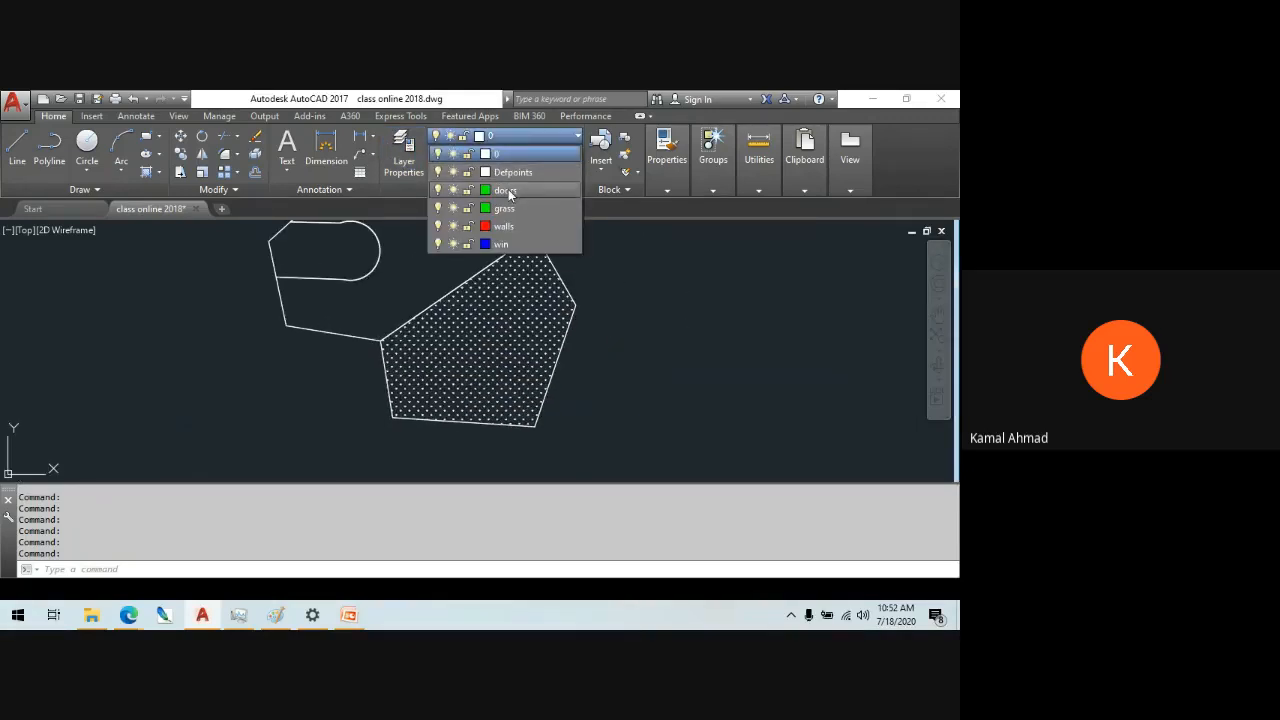
click(504, 208)
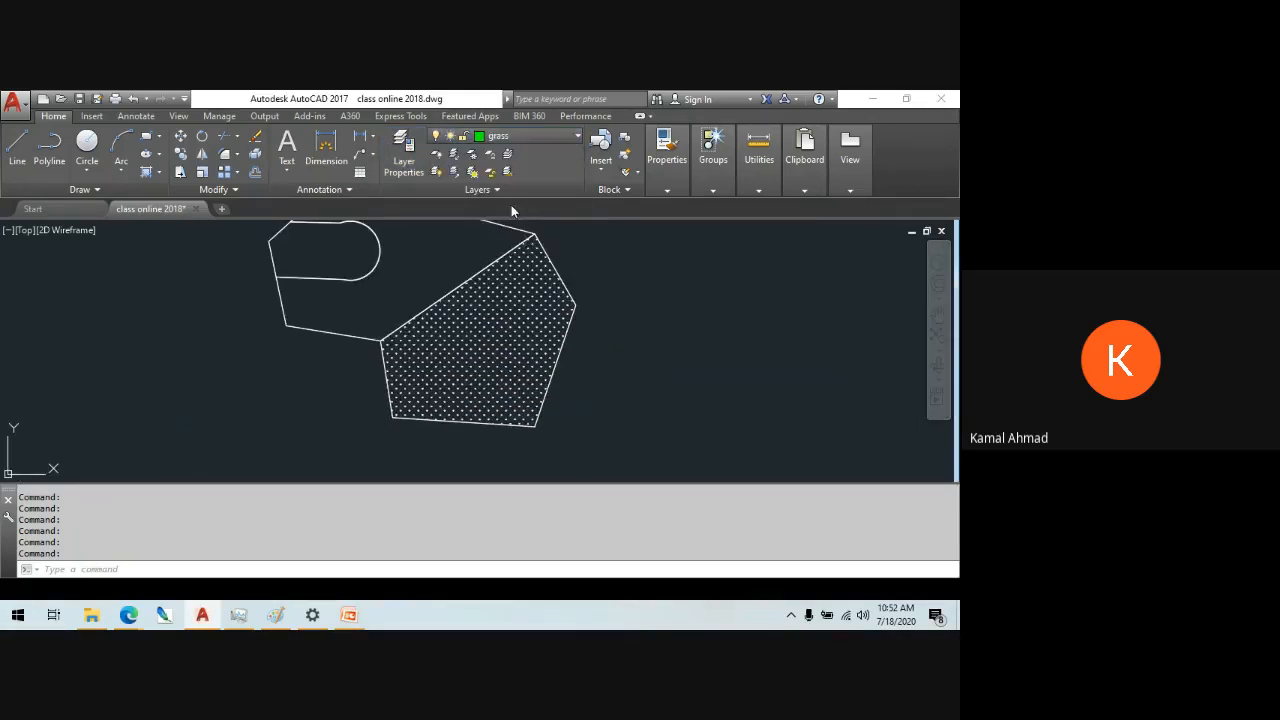
- Change the colour of the GRASS hatch in the lower polygon from ByLayer to Green
click(545, 305)
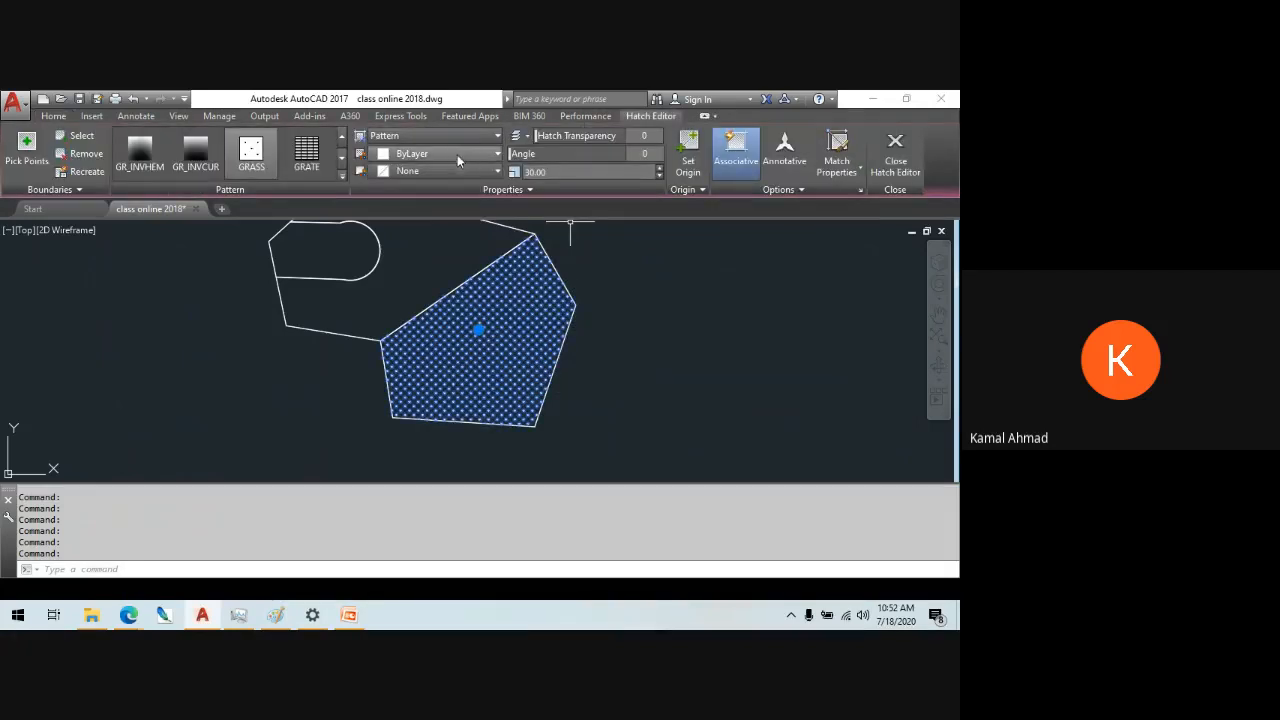
click(470, 158)
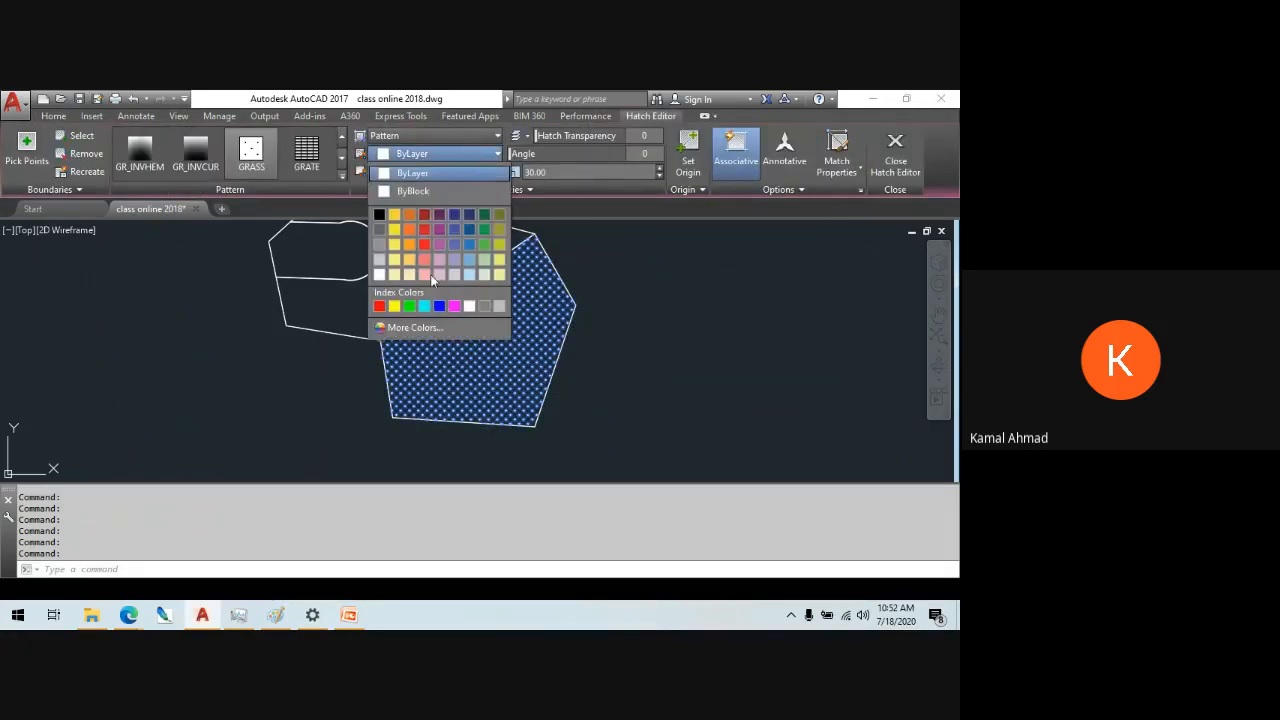
click(482, 156)
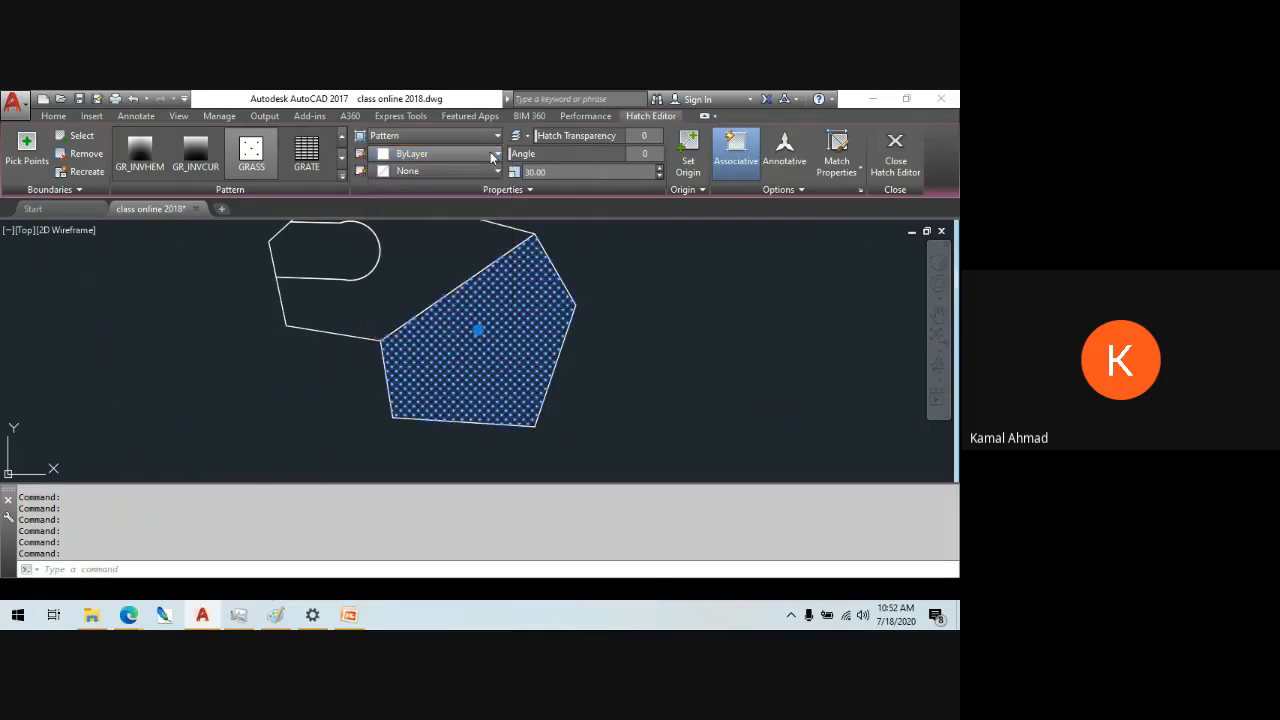
click(484, 156)
click(489, 175)
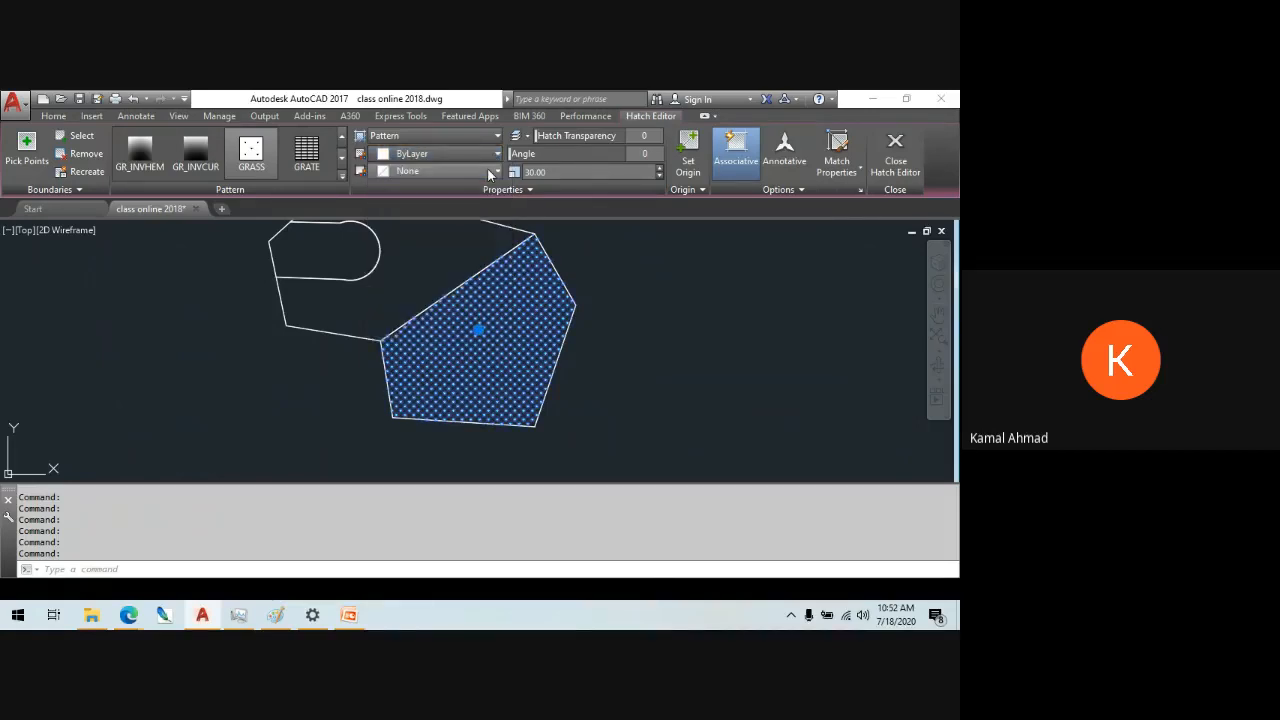
click(455, 155)
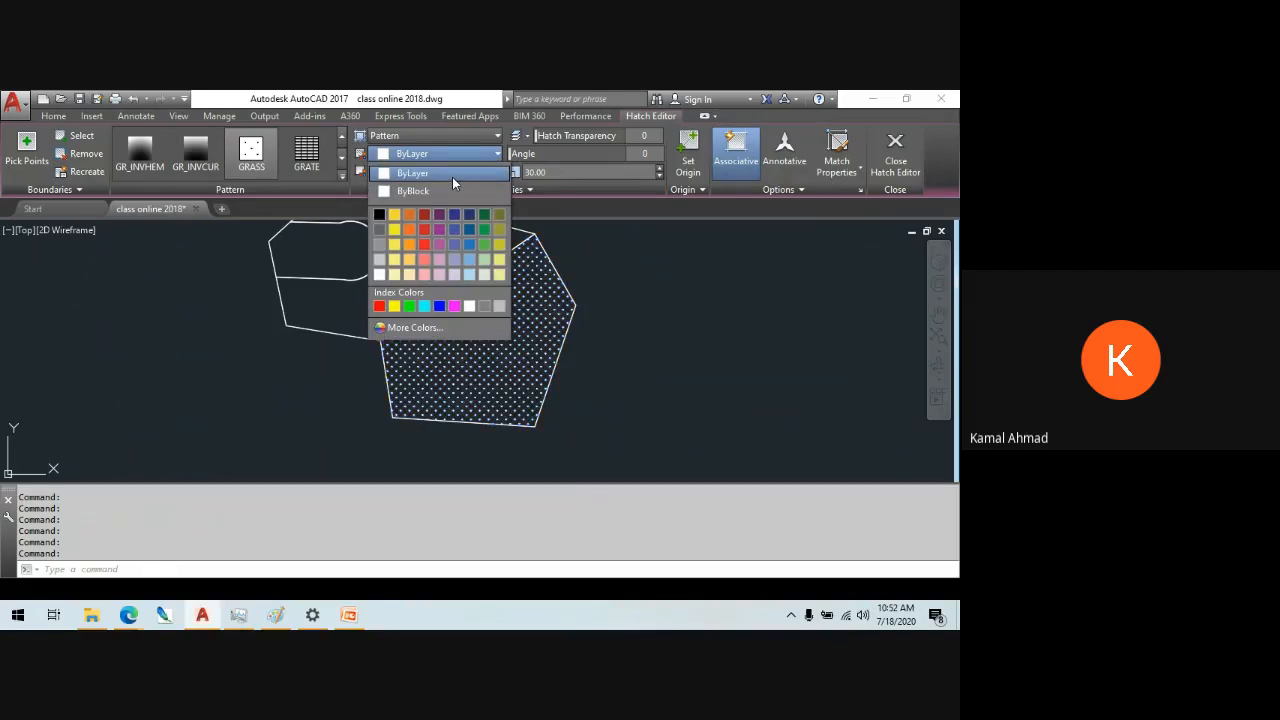
click(452, 177)
click(463, 166)
click(463, 166)
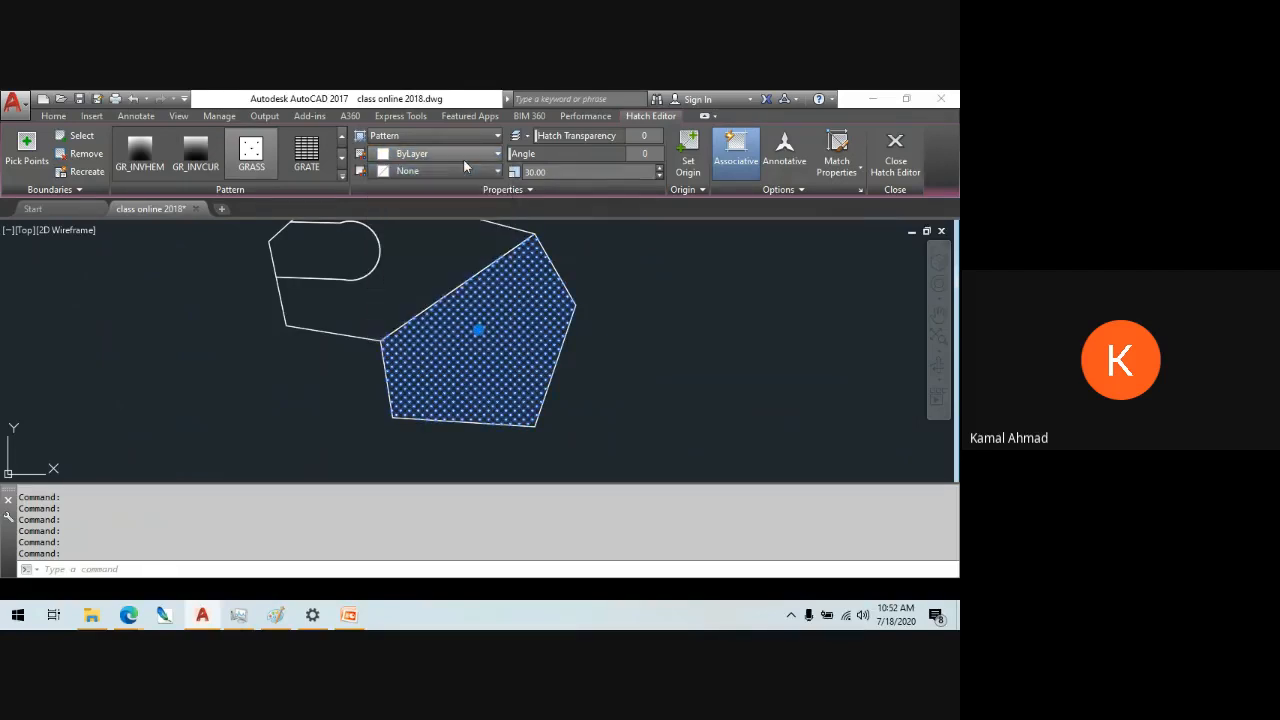
click(463, 156)
click(409, 306)
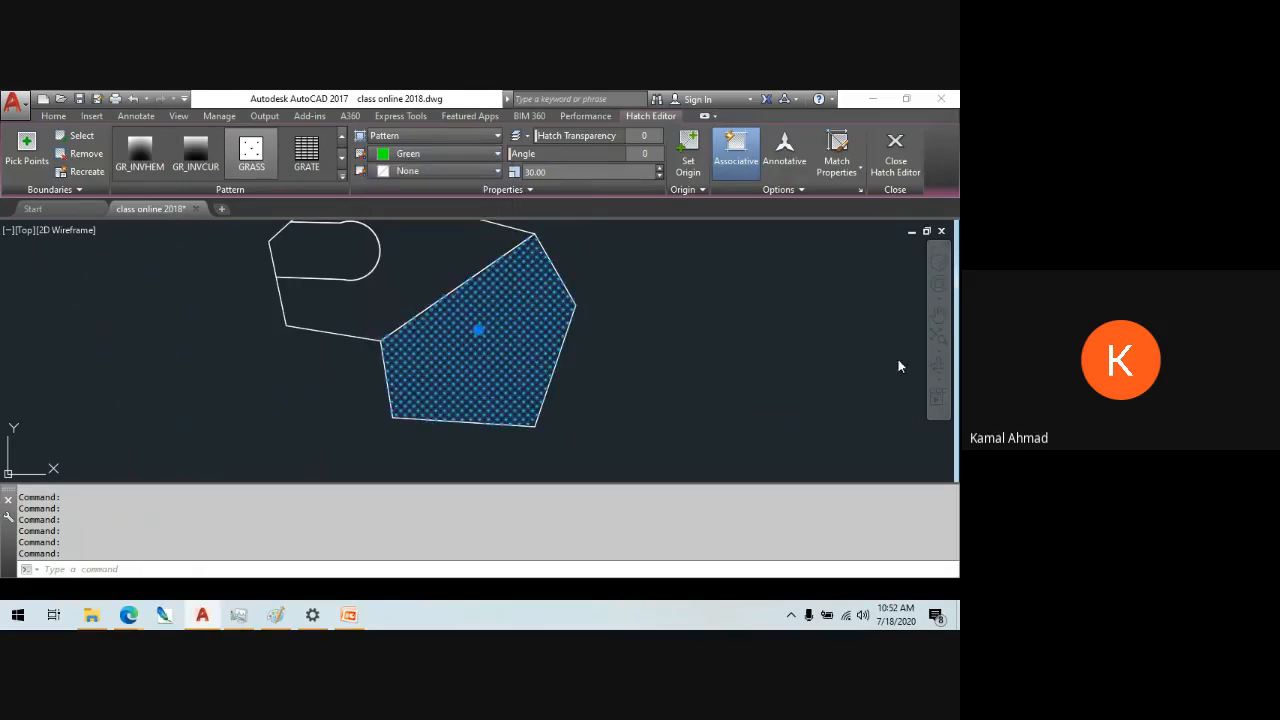
click(895, 150)
key(Escape)
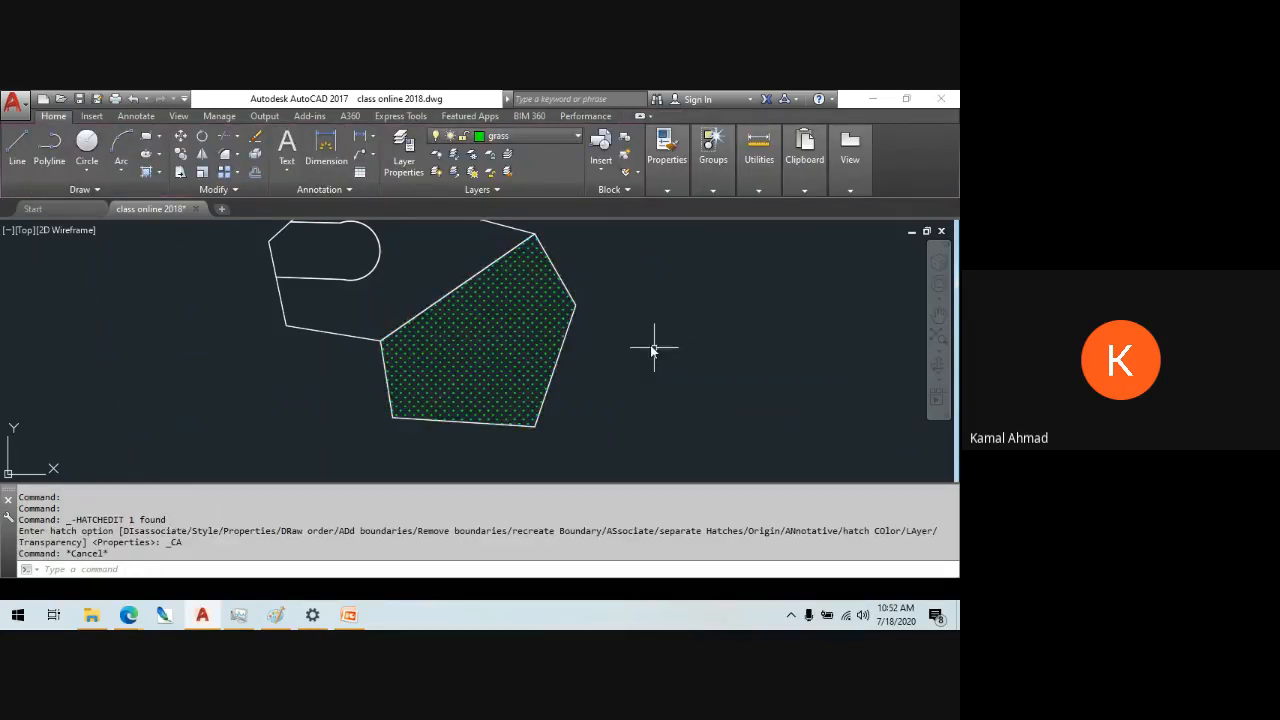
- Start a new hatch in the upper polygon area surrounding the round-ended slot
middle_drag(662, 349, 753, 422)
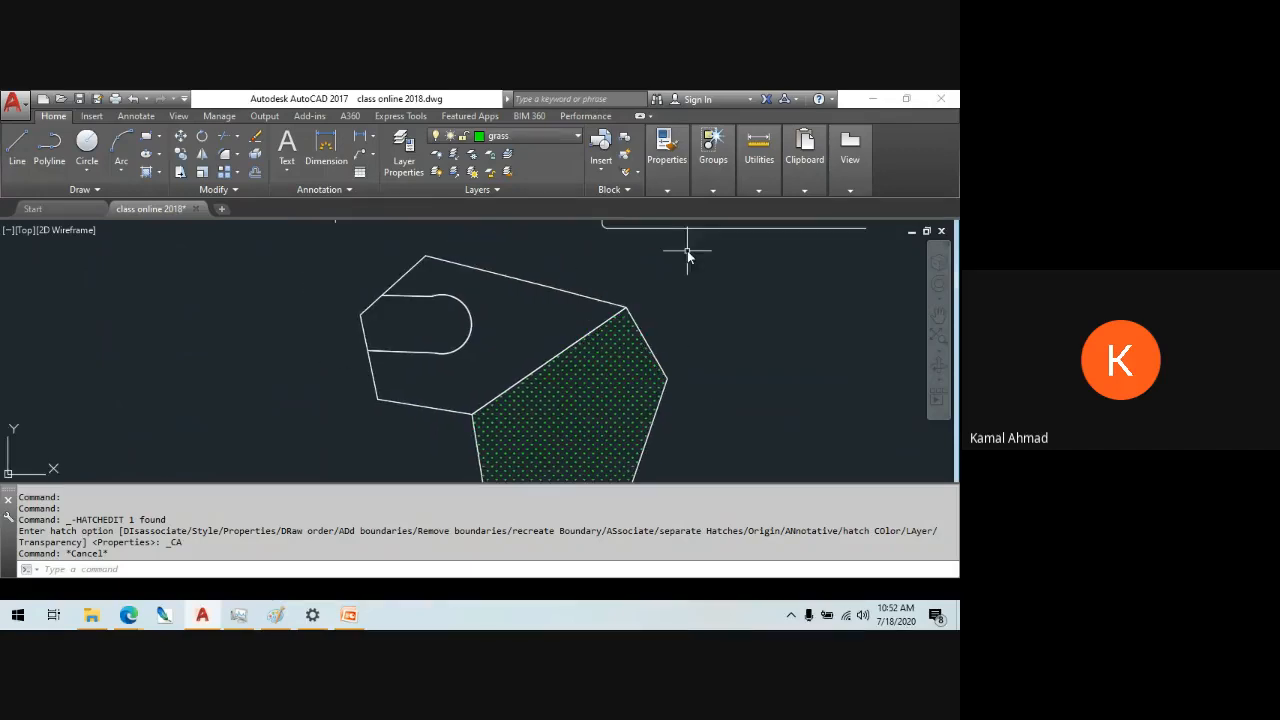
mouse_move(566, 326)
middle_down()
mouse_move(622, 310)
mouse_move(647, 348)
mouse_move(766, 334)
mouse_move(686, 380)
middle_up()
scroll(574, 331, up, 2)
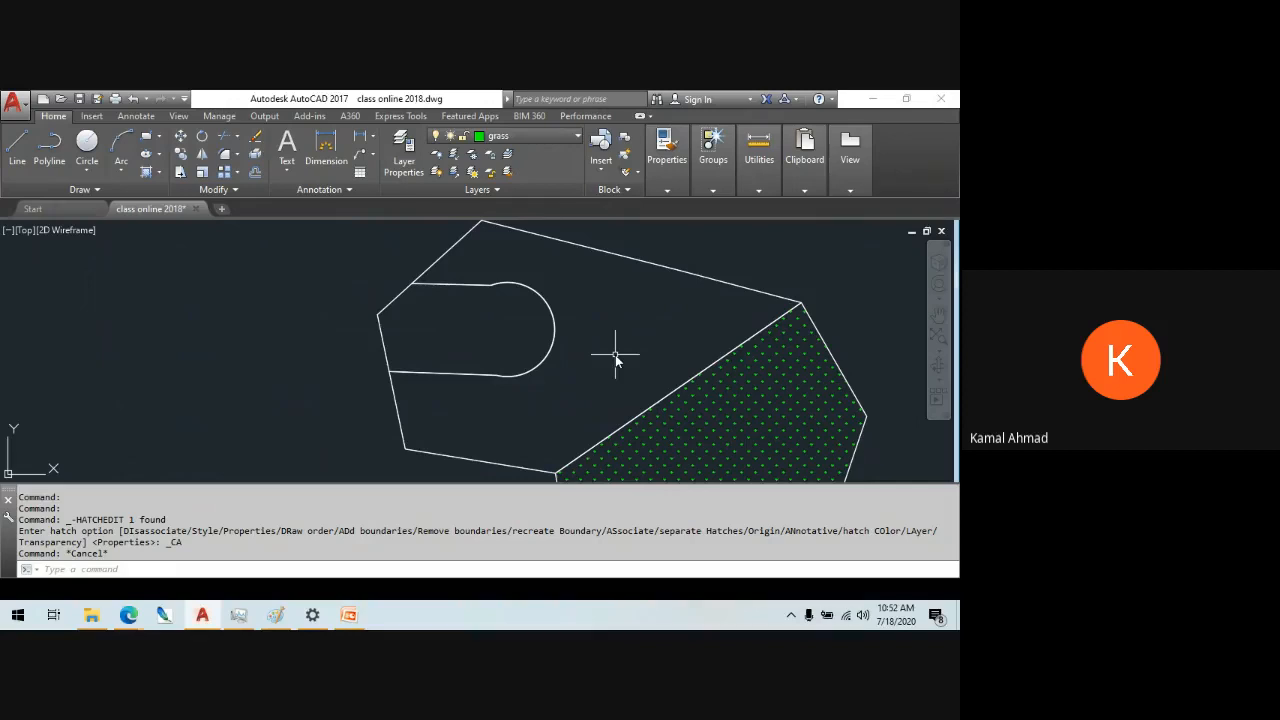
text(h)
key(Return)
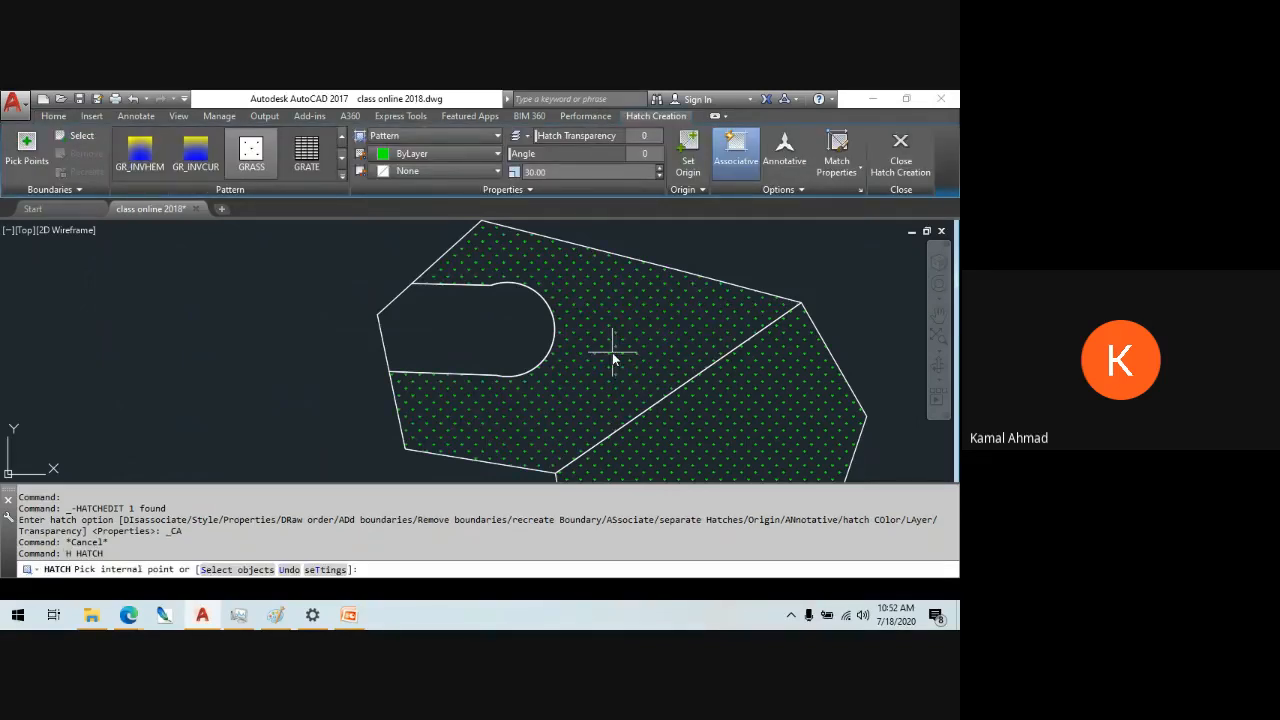
click(612, 352)
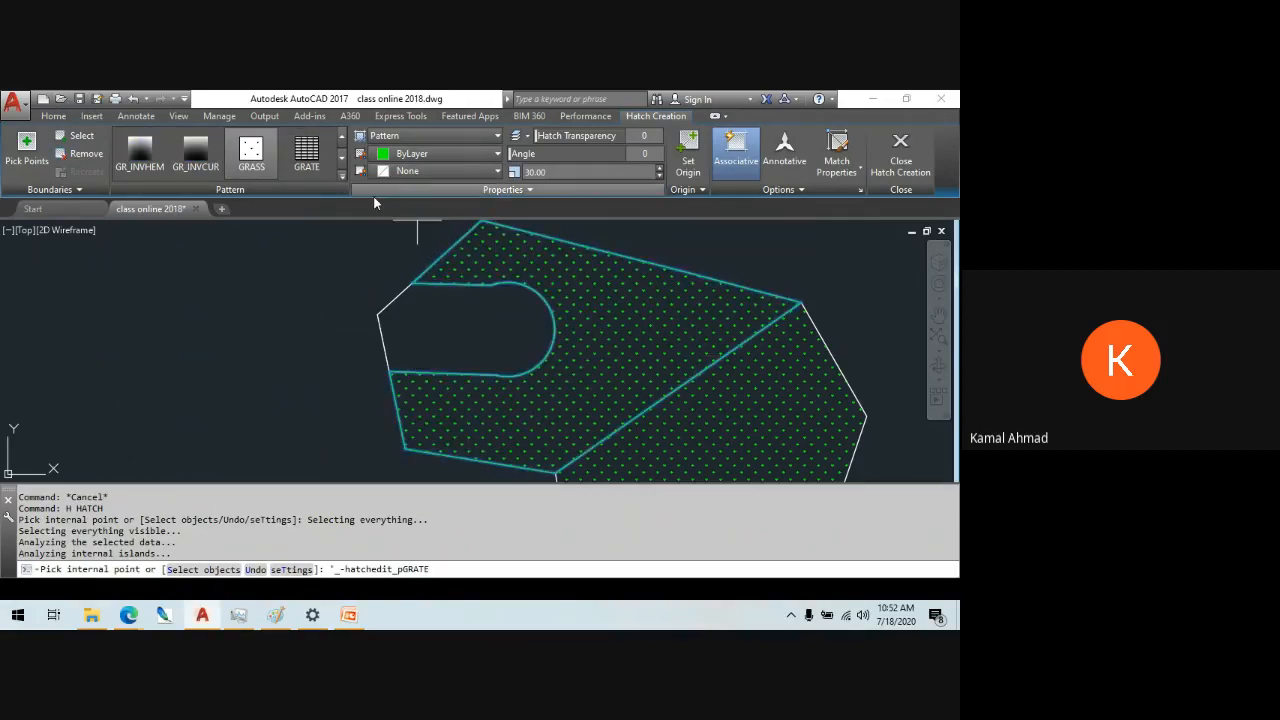
click(631, 329)
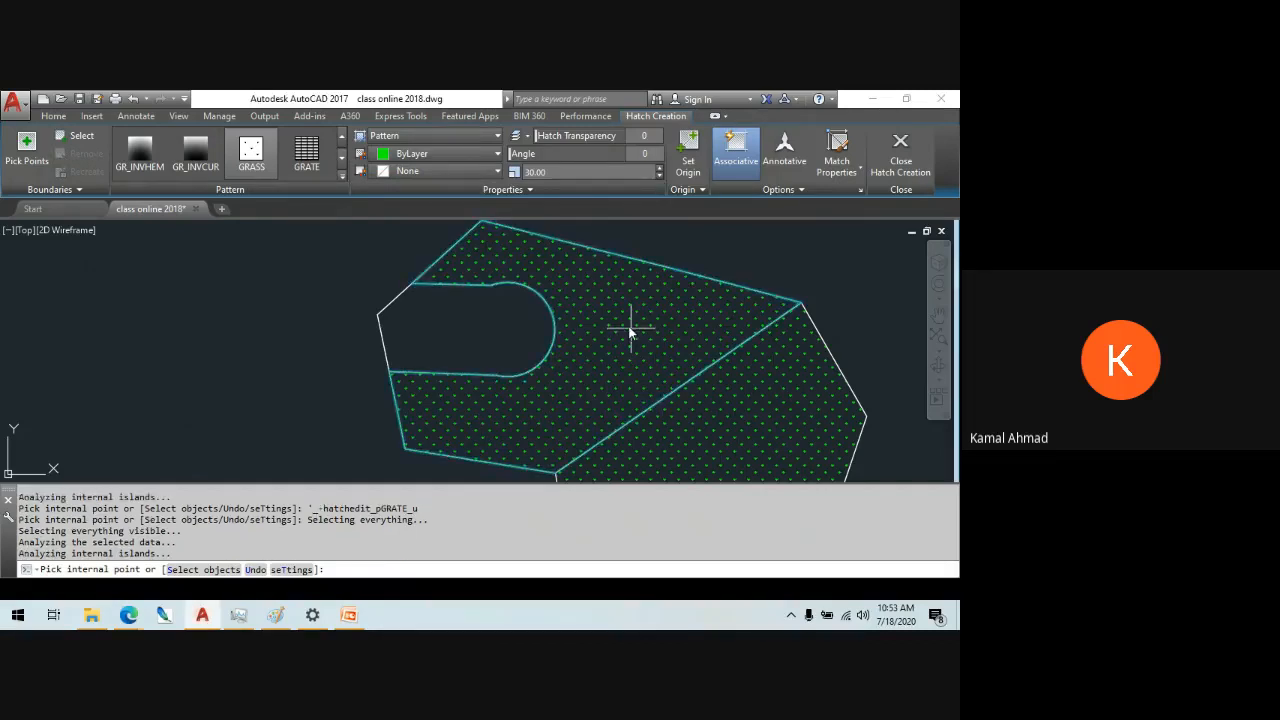
- Change the pattern of the upper area's hatch to EARTH
click(340, 177)
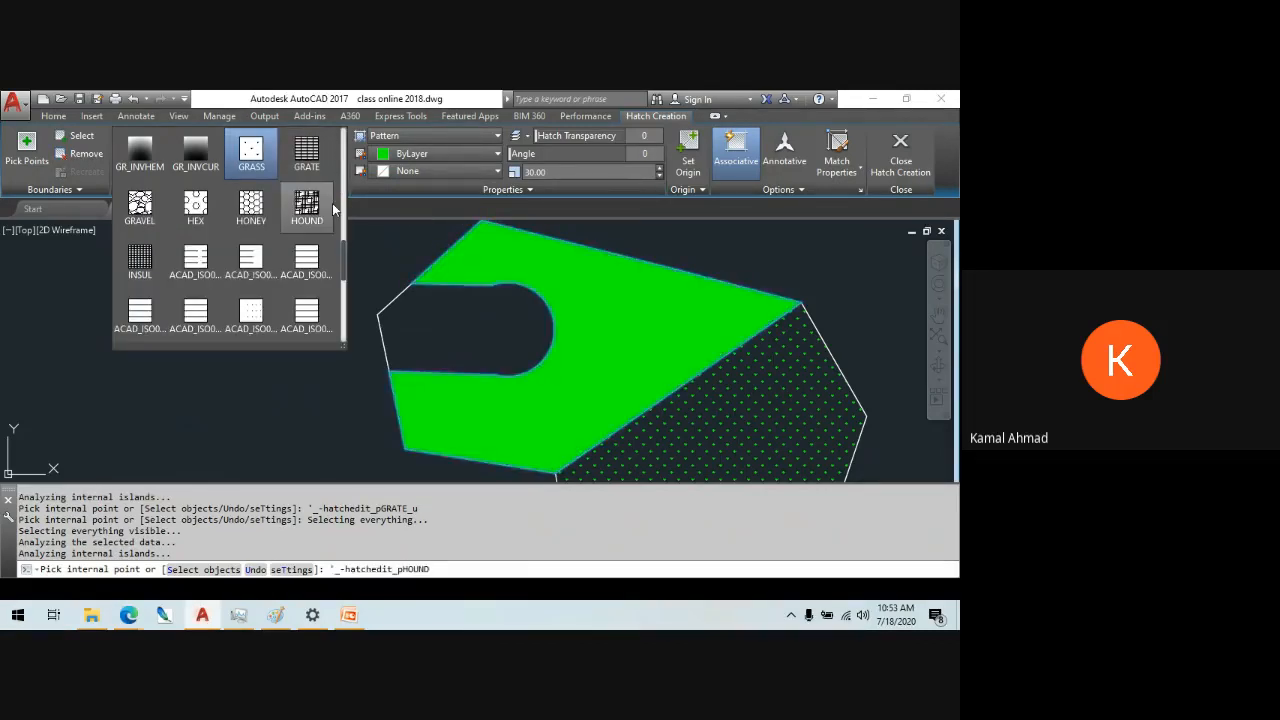
scroll(310, 203, up, 1)
scroll(305, 203, up, 1)
scroll(305, 203, up, 4)
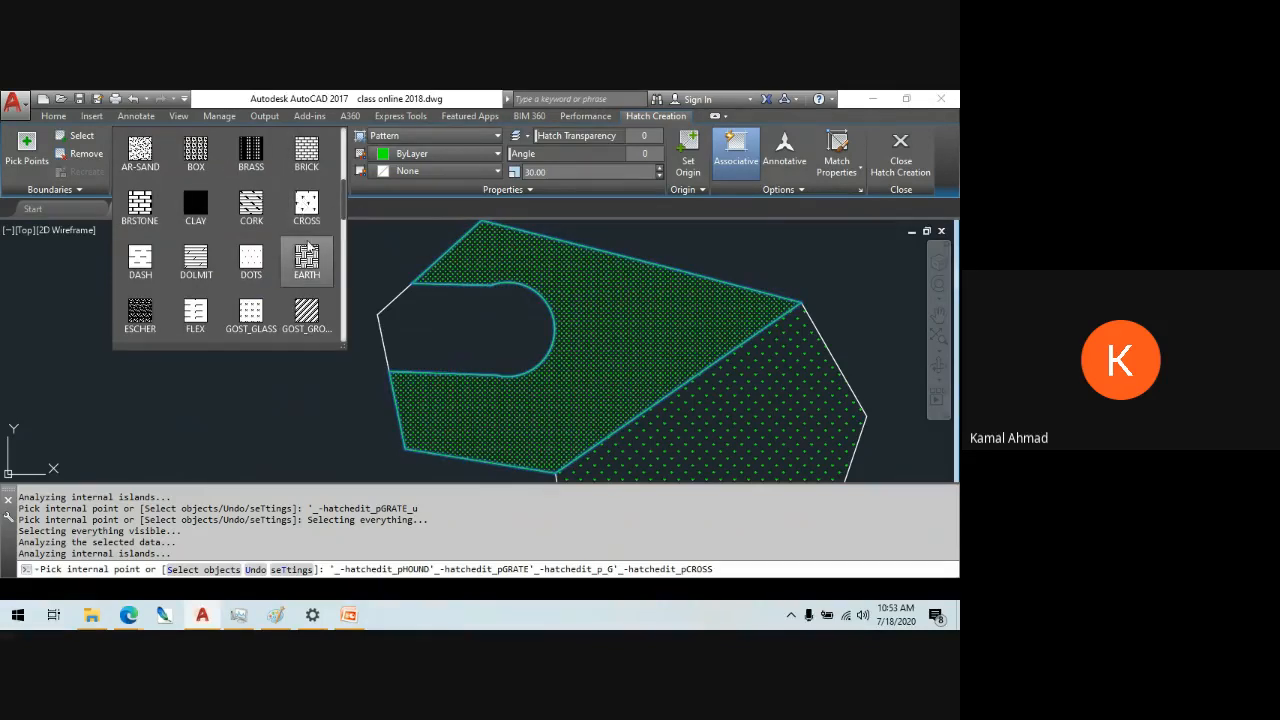
click(307, 256)
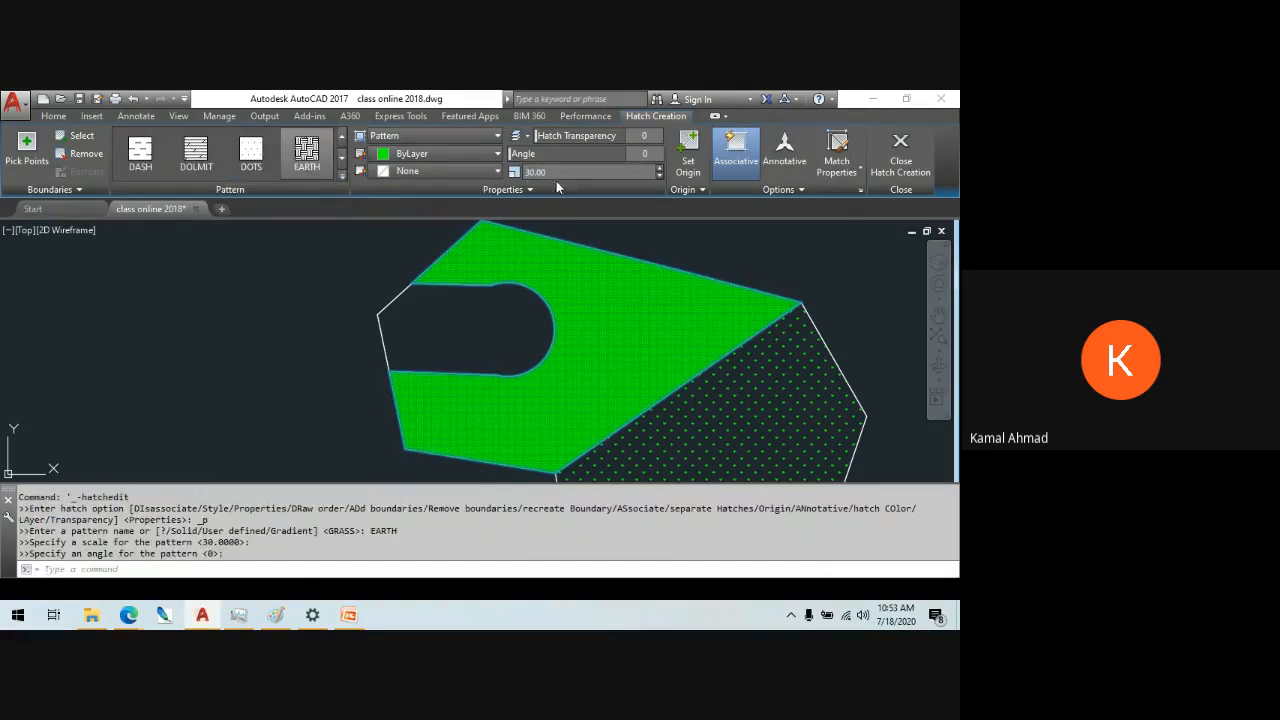
- Make the EARTH pattern coarser by trying a hatch scale of 50 and setting it to 100
click(565, 171)
text(50)
key(Return)
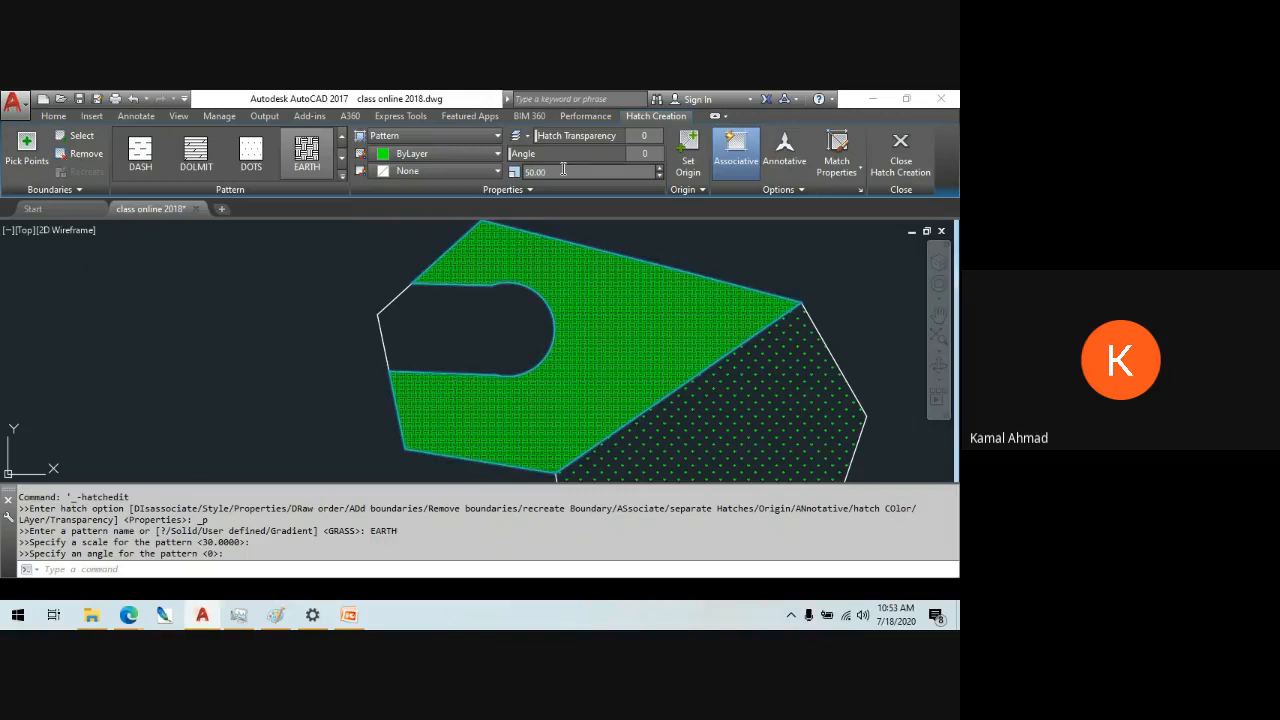
click(564, 171)
text(1)
click(564, 169)
text(100)
key(Return)
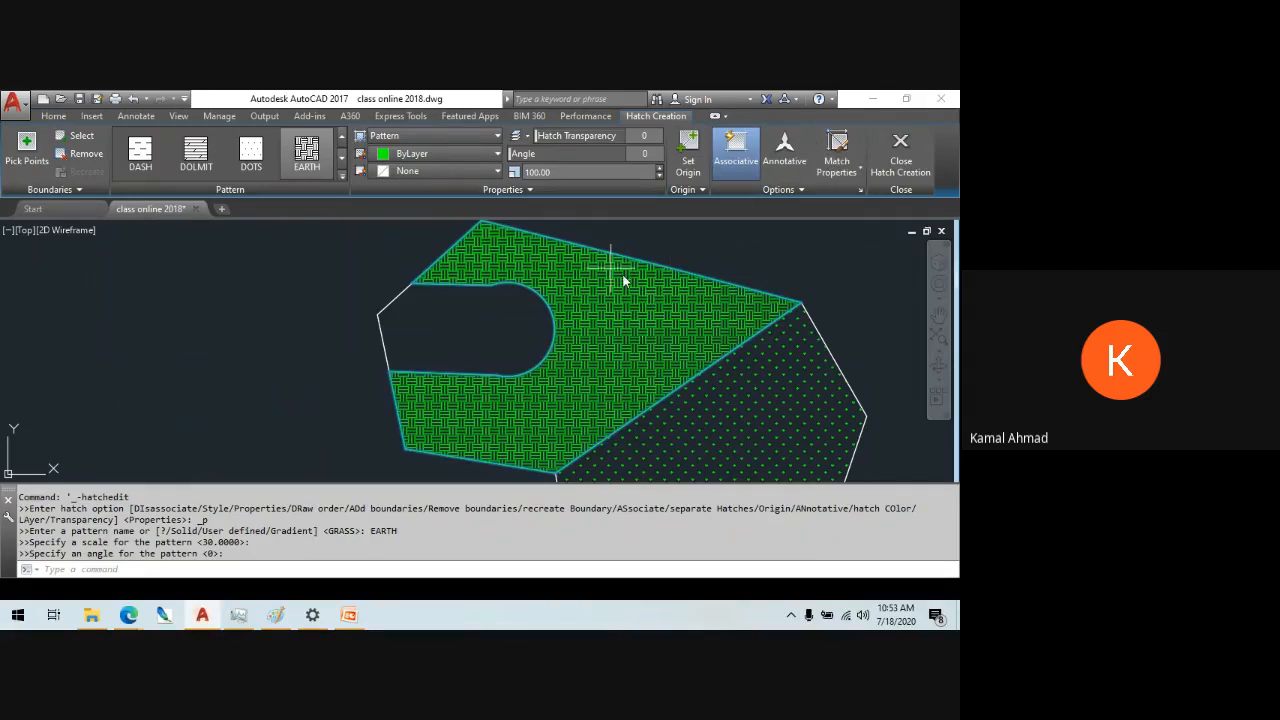
- Set the upper area's EARTH hatch colour to the red 205,32,39 and finish the hatch
click(440, 153)
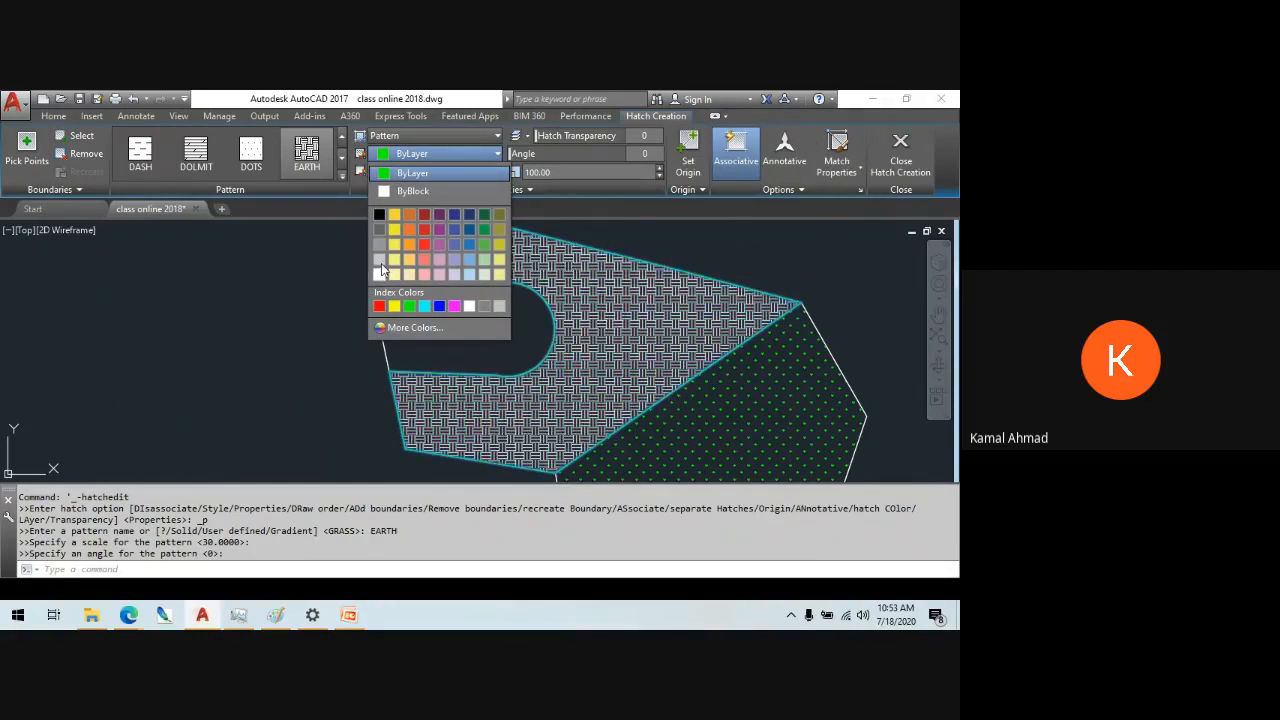
click(423, 233)
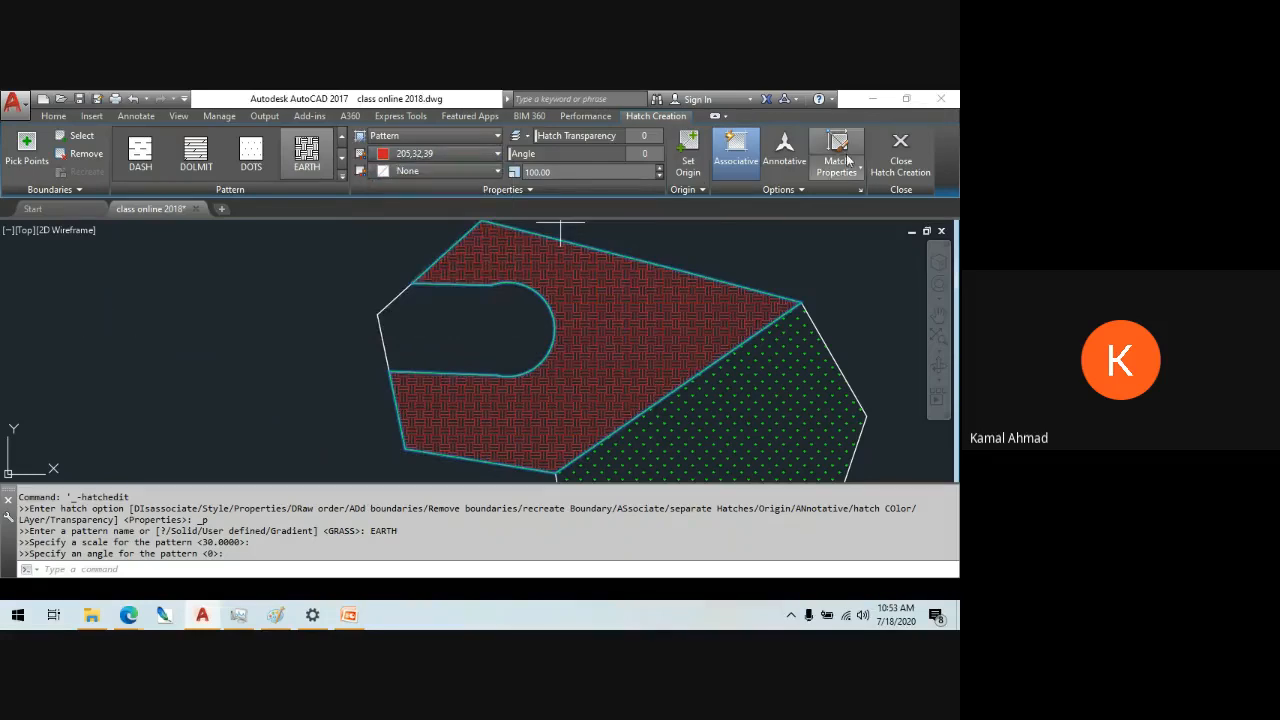
click(898, 165)
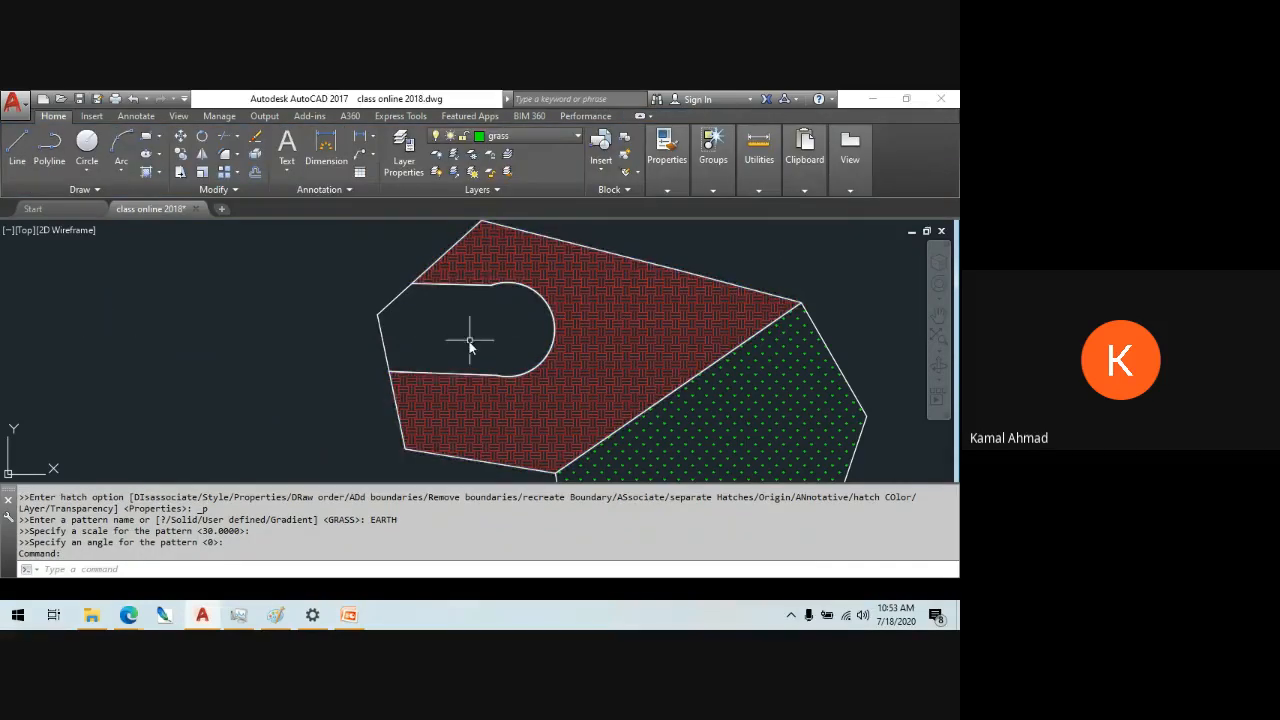
- Hatch the round-ended slot area with the GRAVEL pattern
text(h)
key(Return)
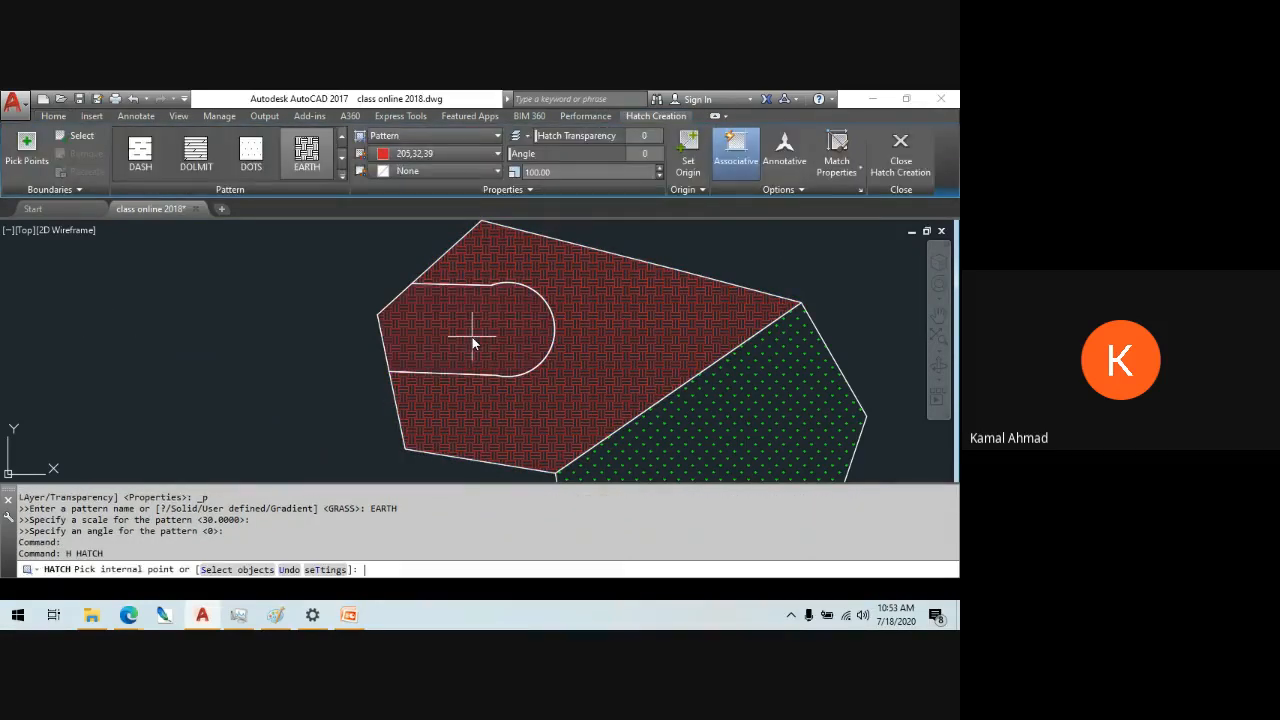
click(472, 337)
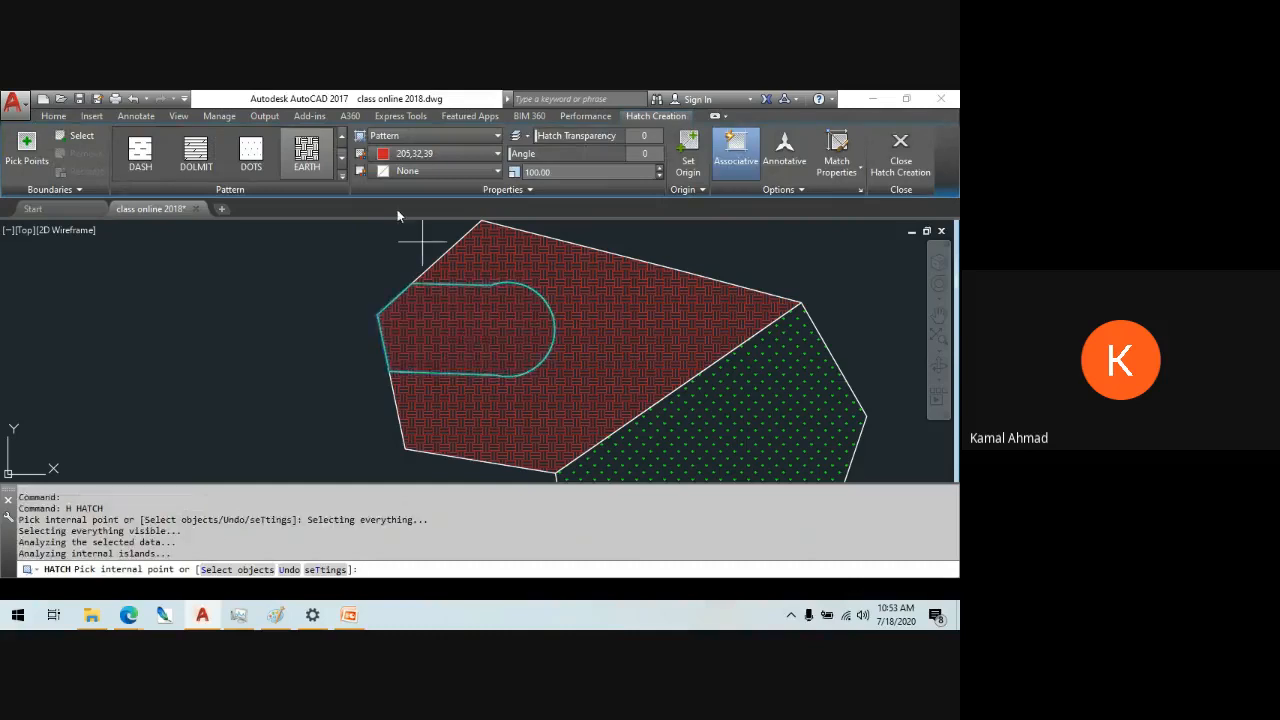
click(343, 177)
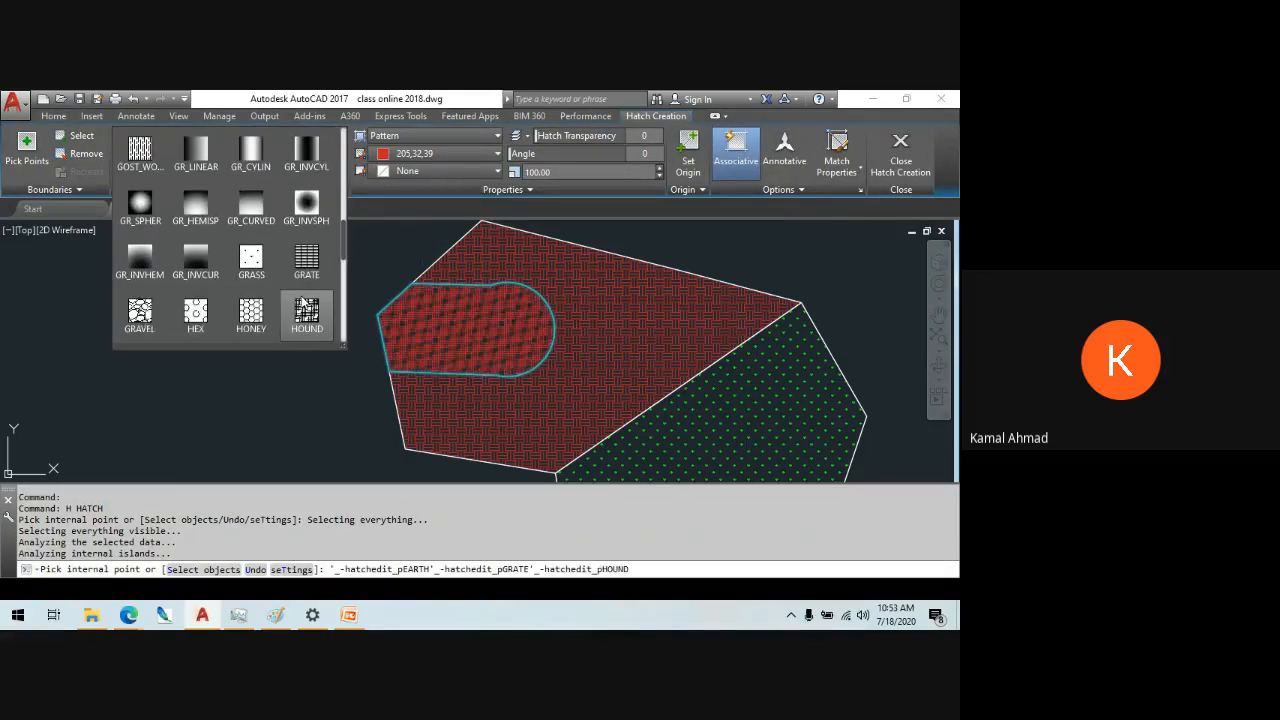
scroll(305, 303, down, 2)
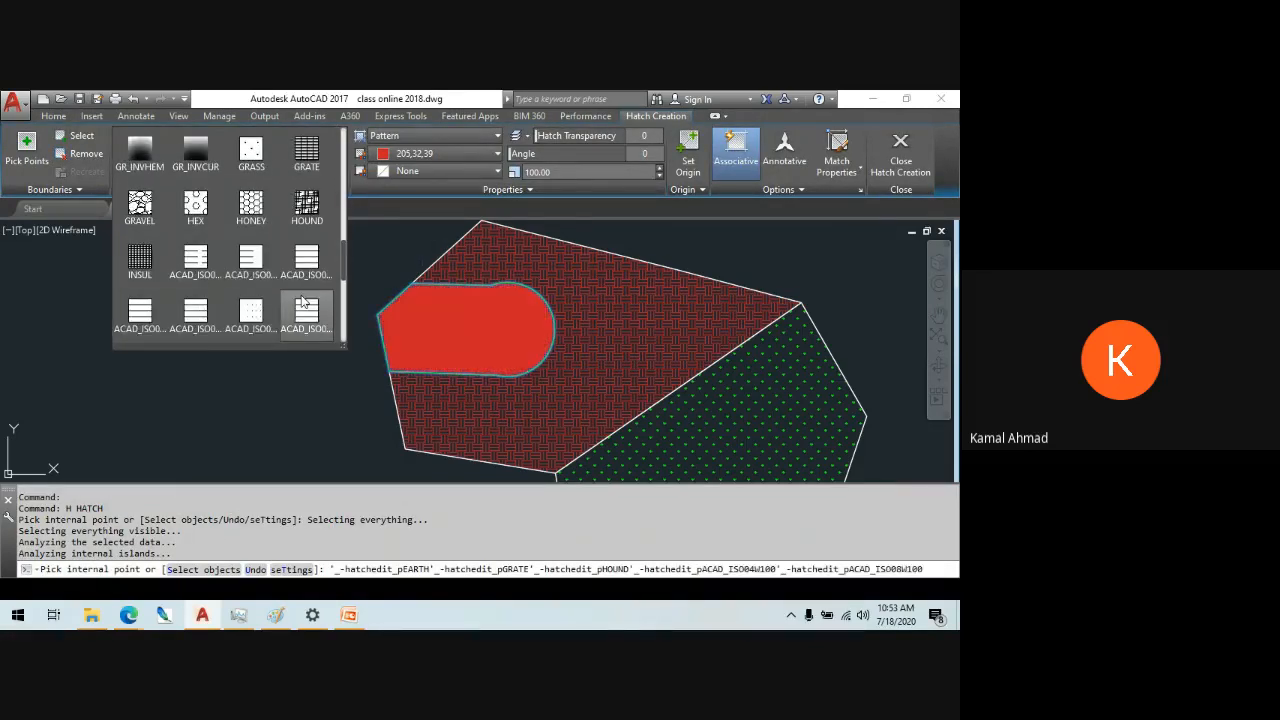
scroll(303, 303, down, 4)
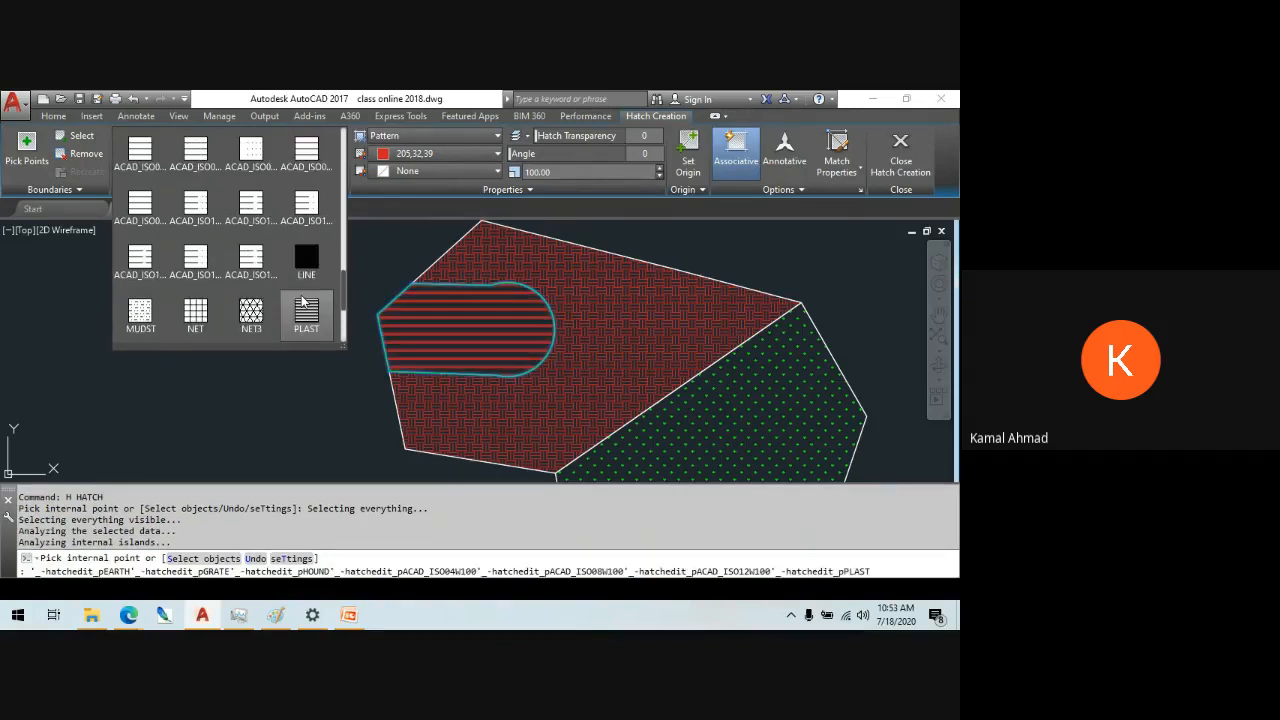
scroll(305, 306, down, 1)
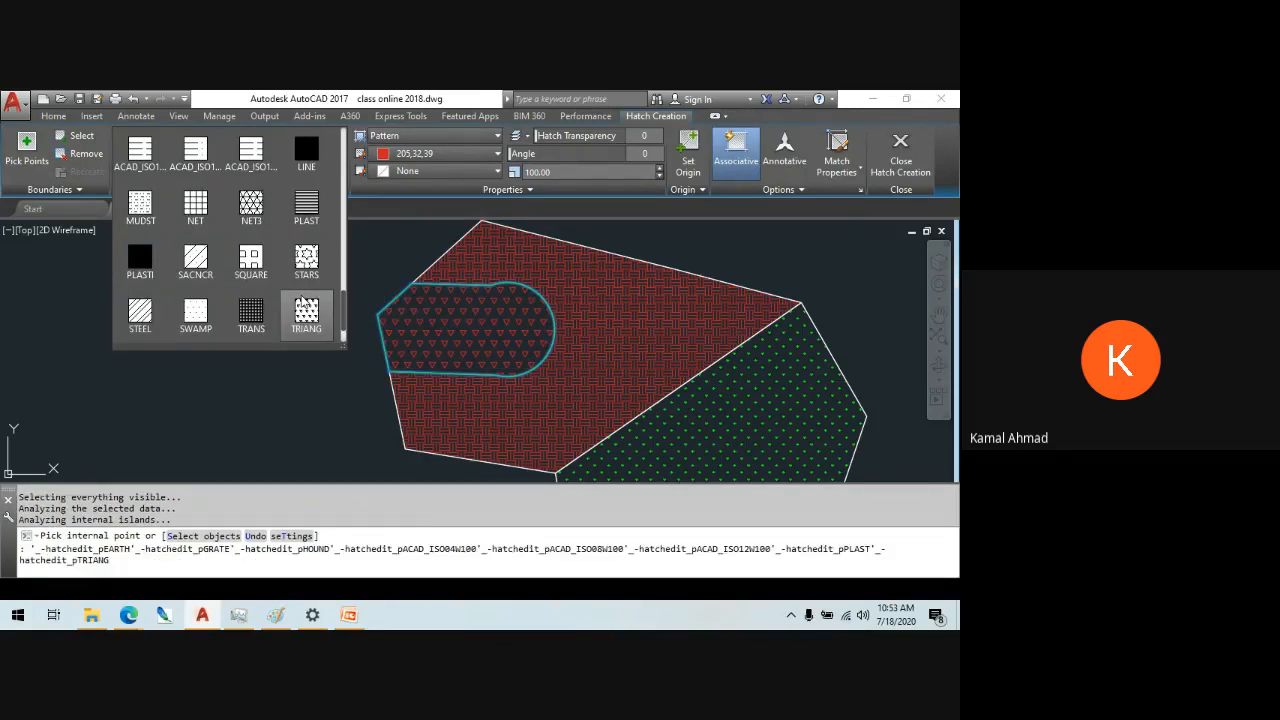
scroll(189, 260, down, 1)
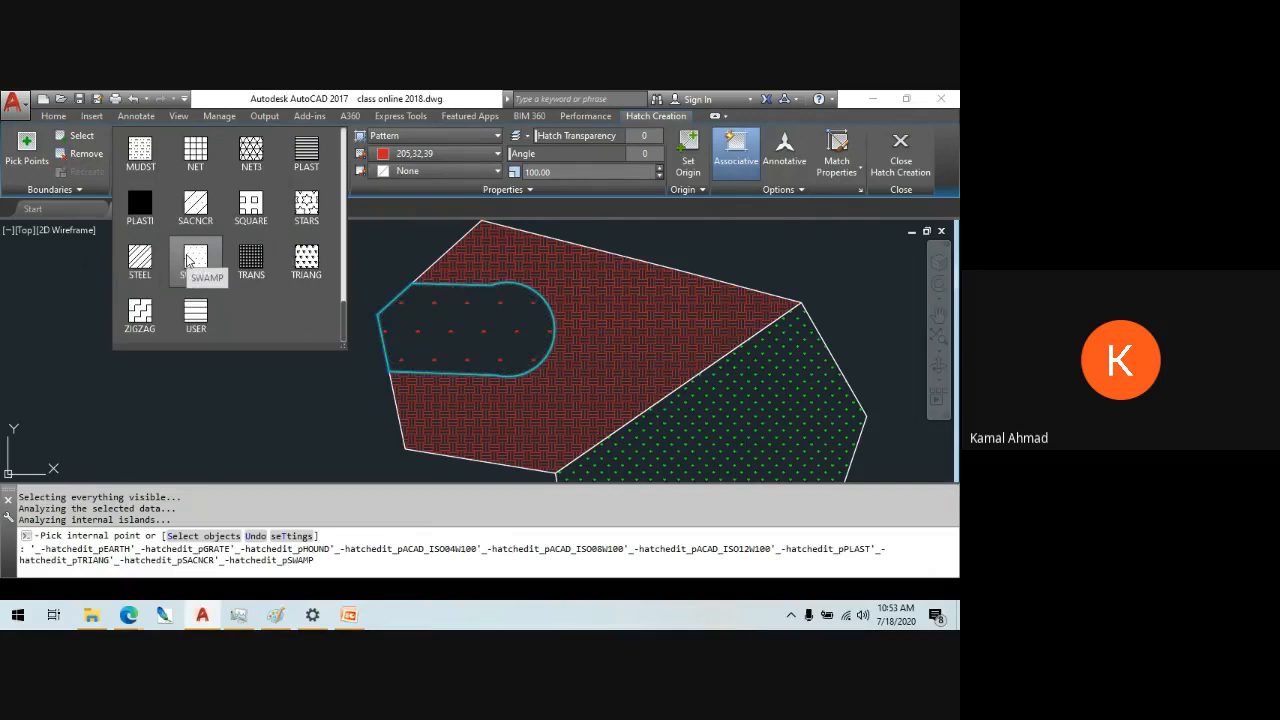
scroll(189, 260, up, 2)
scroll(189, 260, up, 2)
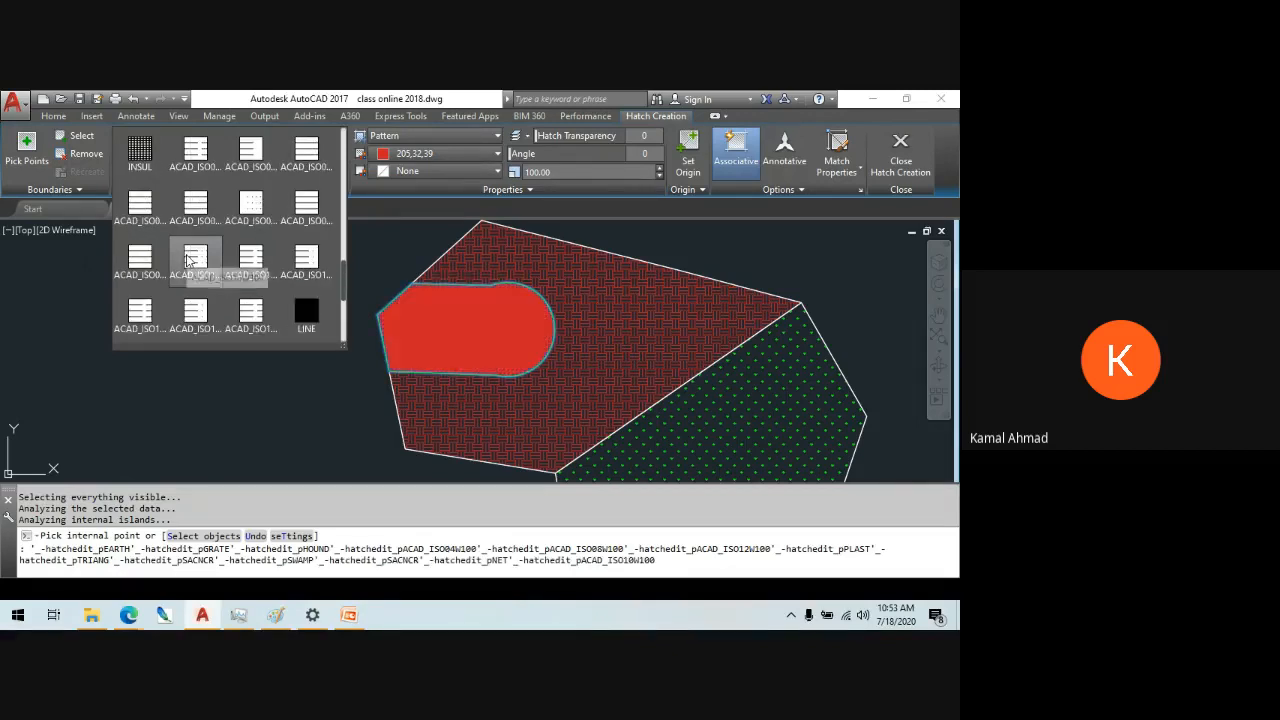
scroll(189, 260, up, 1)
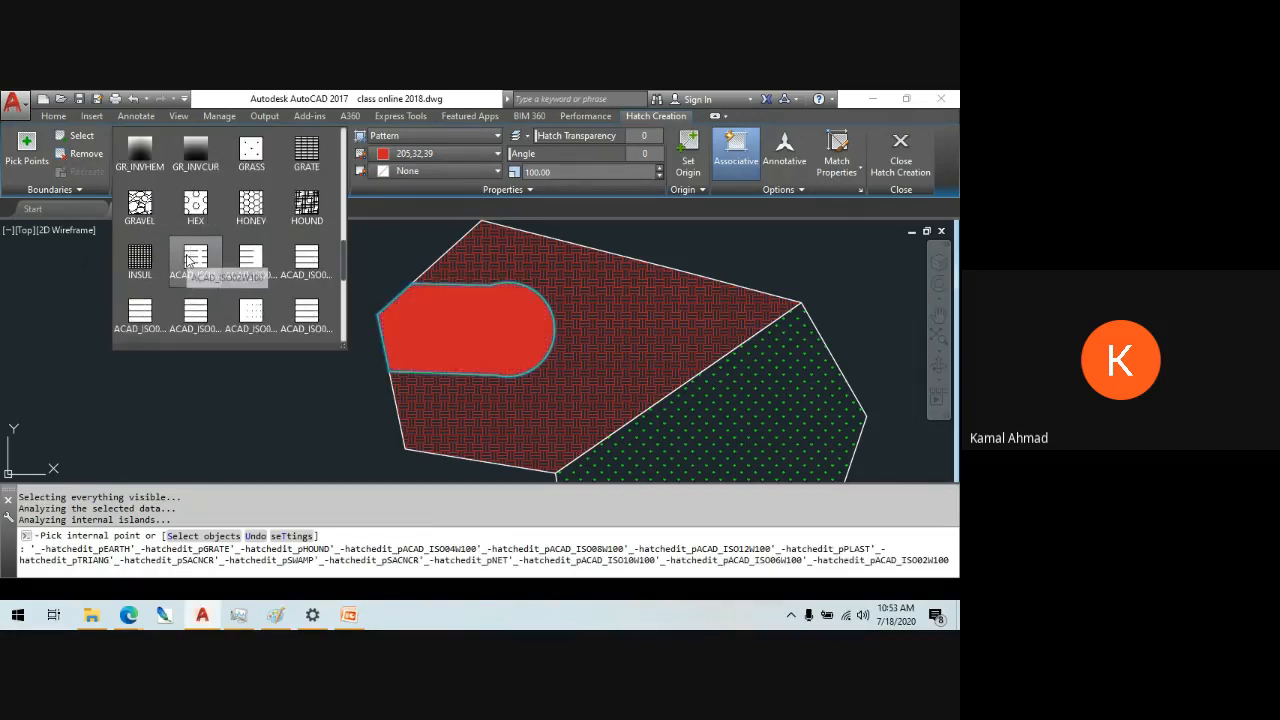
click(144, 219)
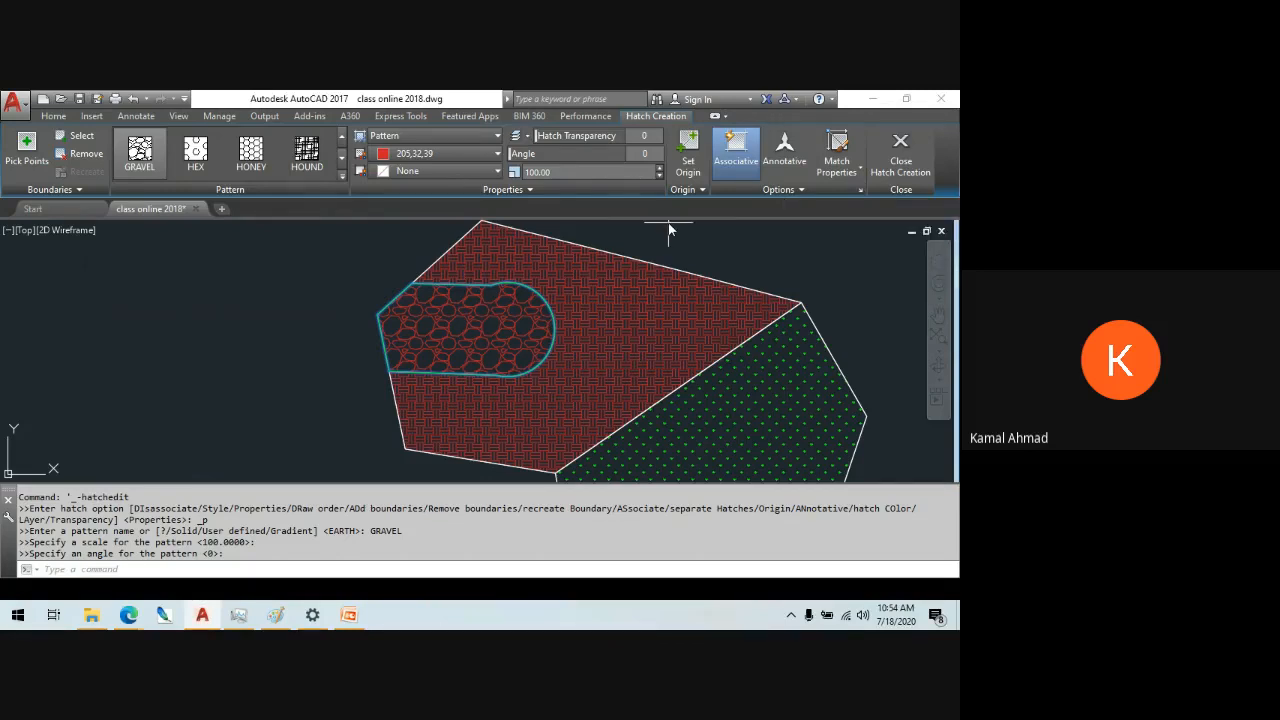
- Open the full hatch settings with their extra options and examine the ANSI, ISO, Other Predefined and Custom pattern categories
click(860, 190)
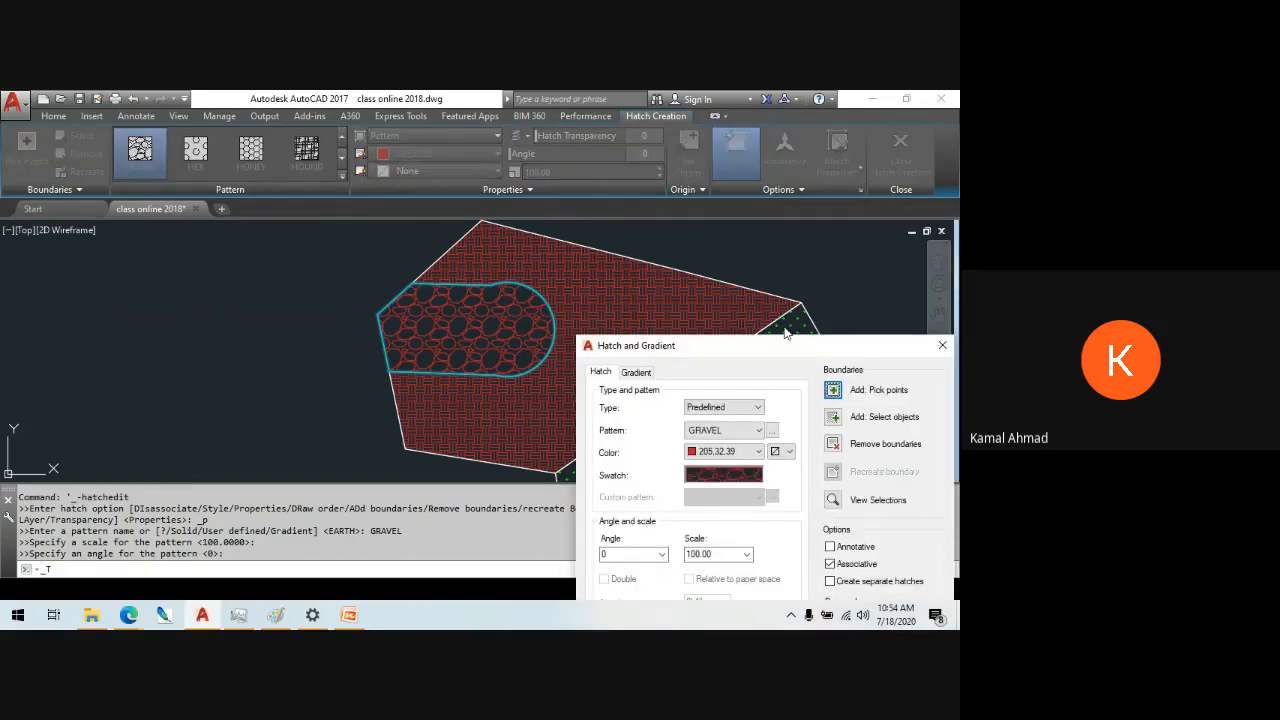
mouse_move(773, 349)
mouse_down()
mouse_move(329, 180)
mouse_move(289, 104)
mouse_up()
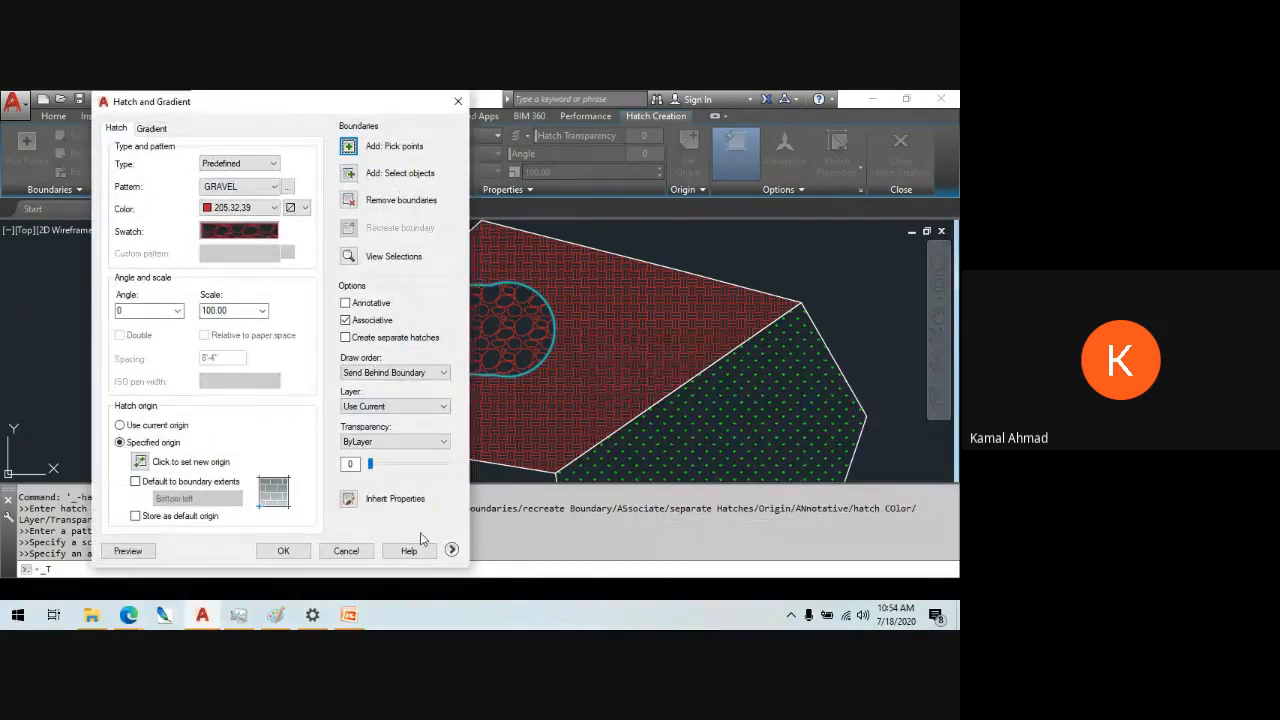
click(451, 549)
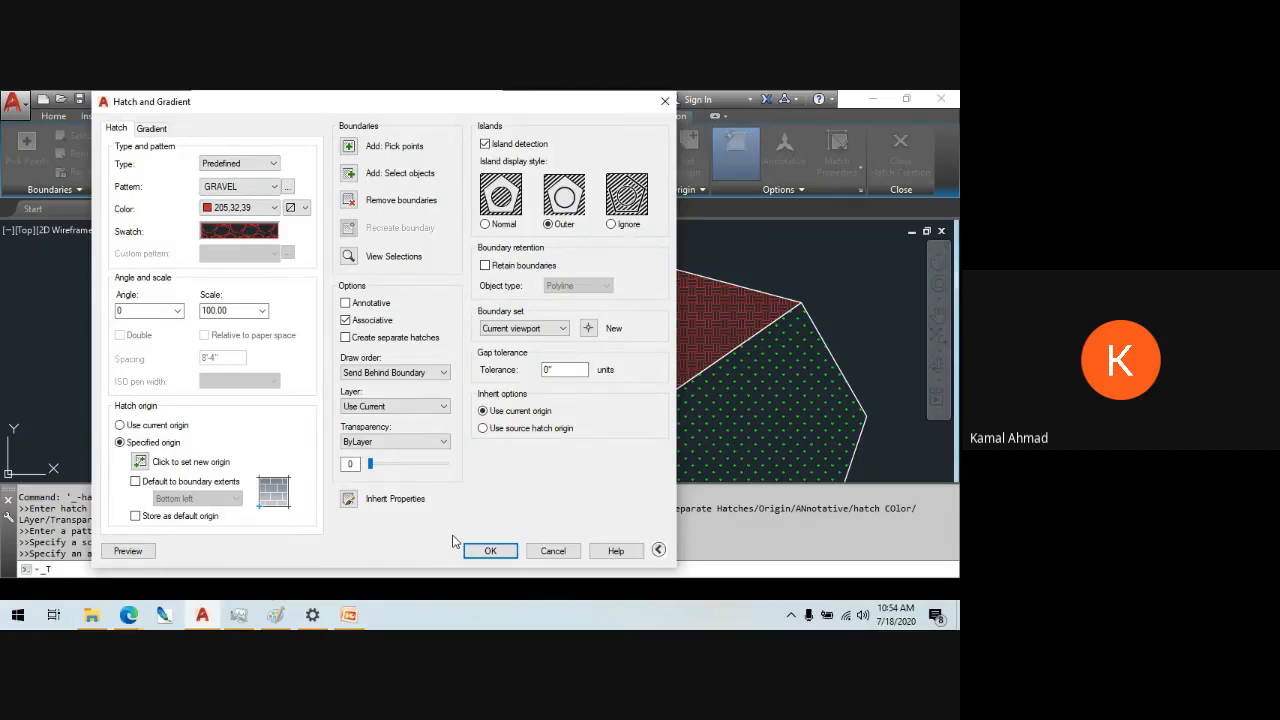
click(287, 186)
click(401, 204)
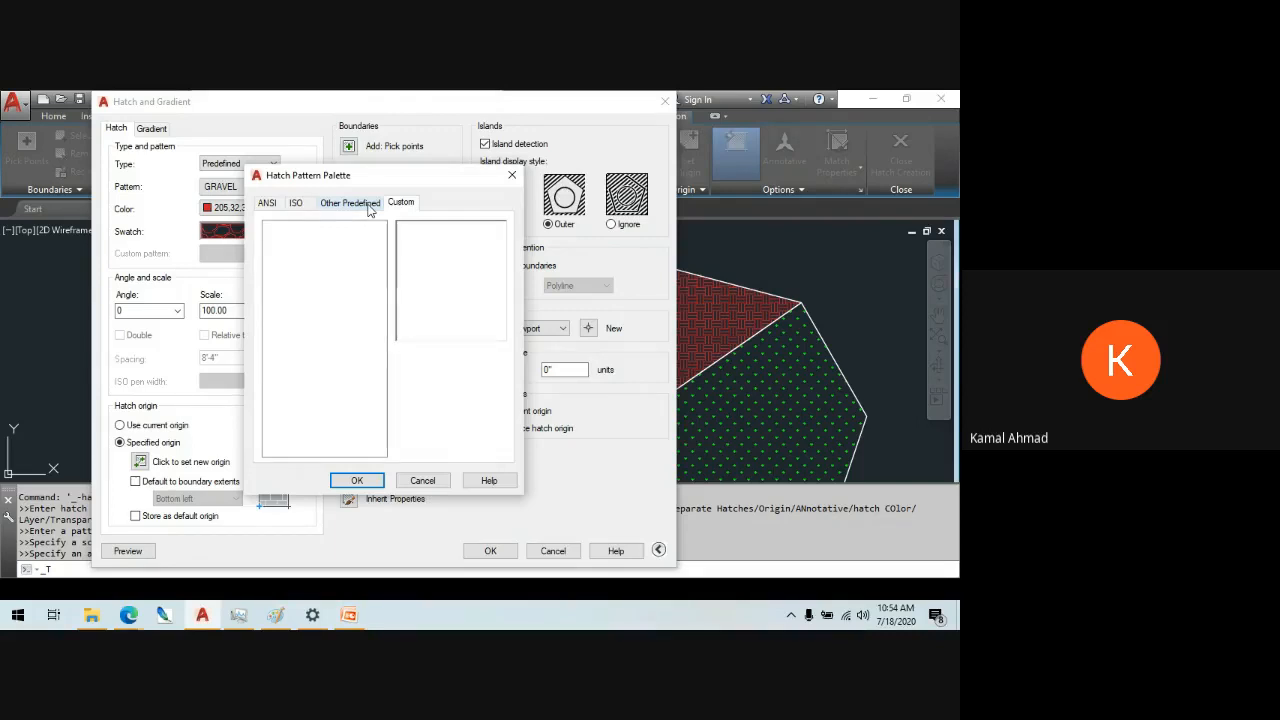
click(366, 205)
click(282, 204)
click(270, 204)
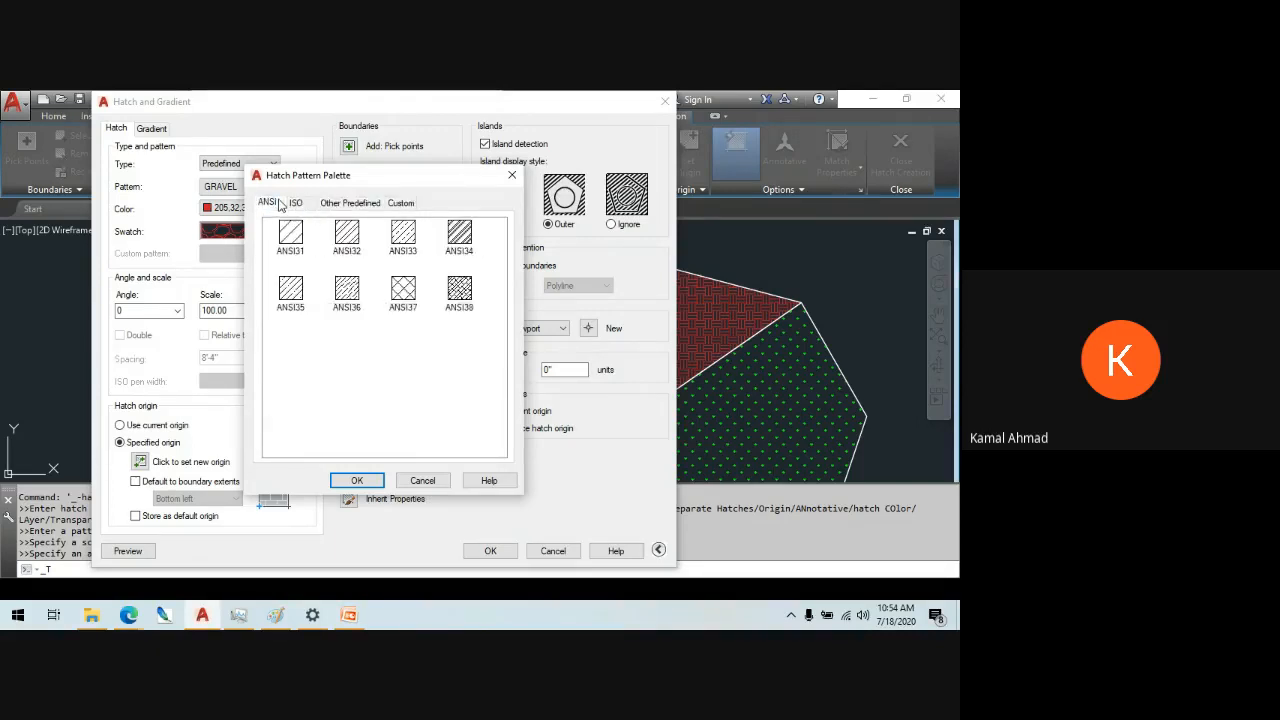
click(296, 204)
click(345, 204)
click(402, 204)
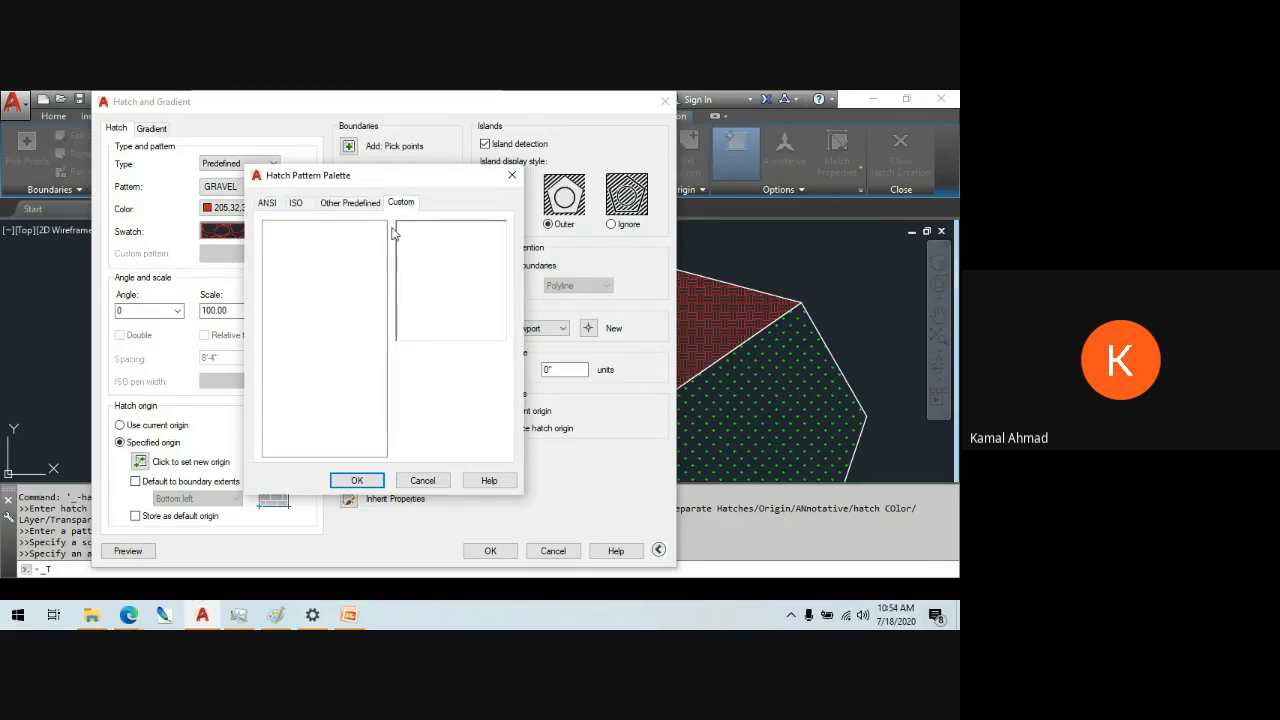
click(268, 203)
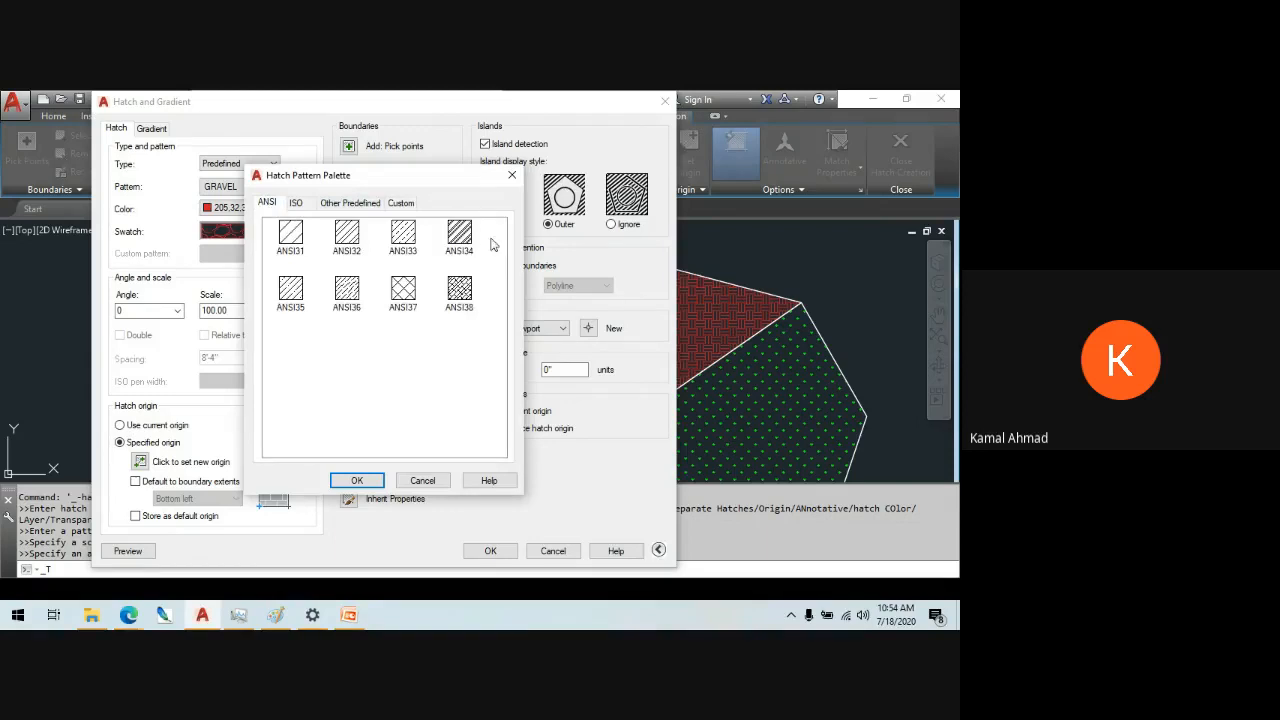
click(512, 175)
- Look through the list of pattern names and the predefined pattern swatches, keeping GRAVEL for the hatch
mouse_move(303, 110)
mouse_down()
mouse_move(438, 101)
mouse_move(494, 113)
mouse_up()
click(465, 187)
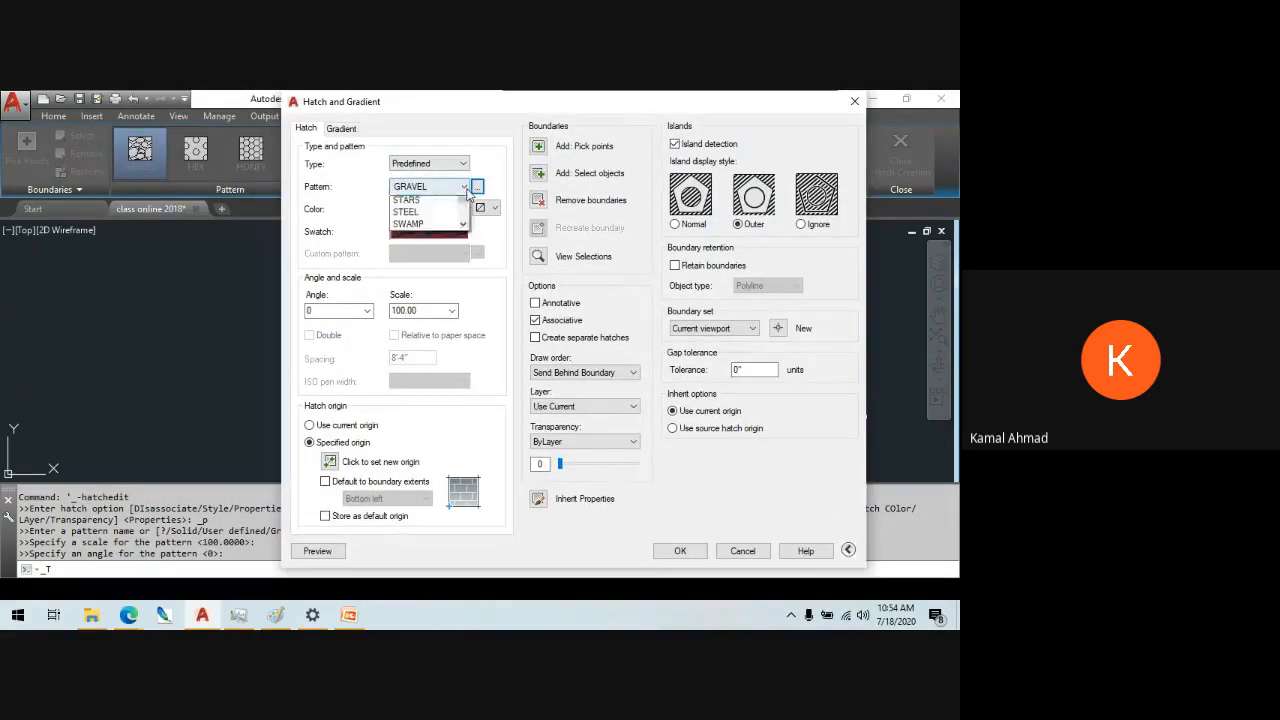
click(402, 210)
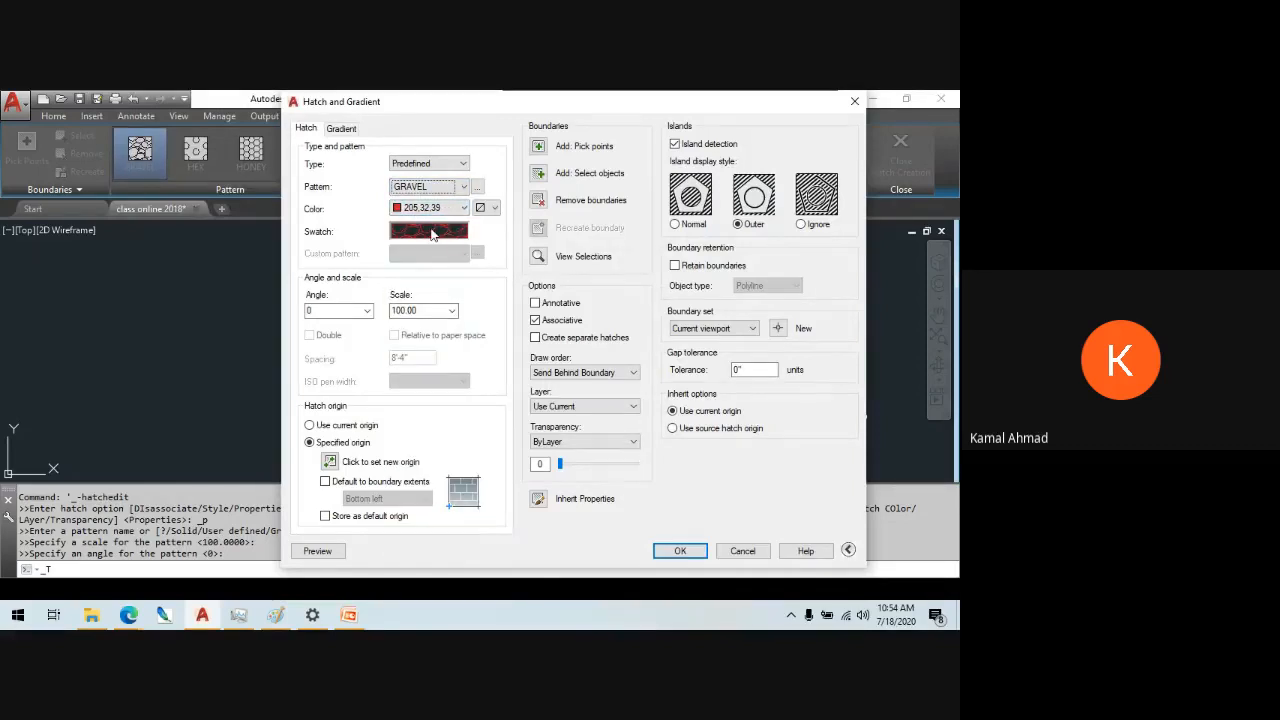
click(432, 233)
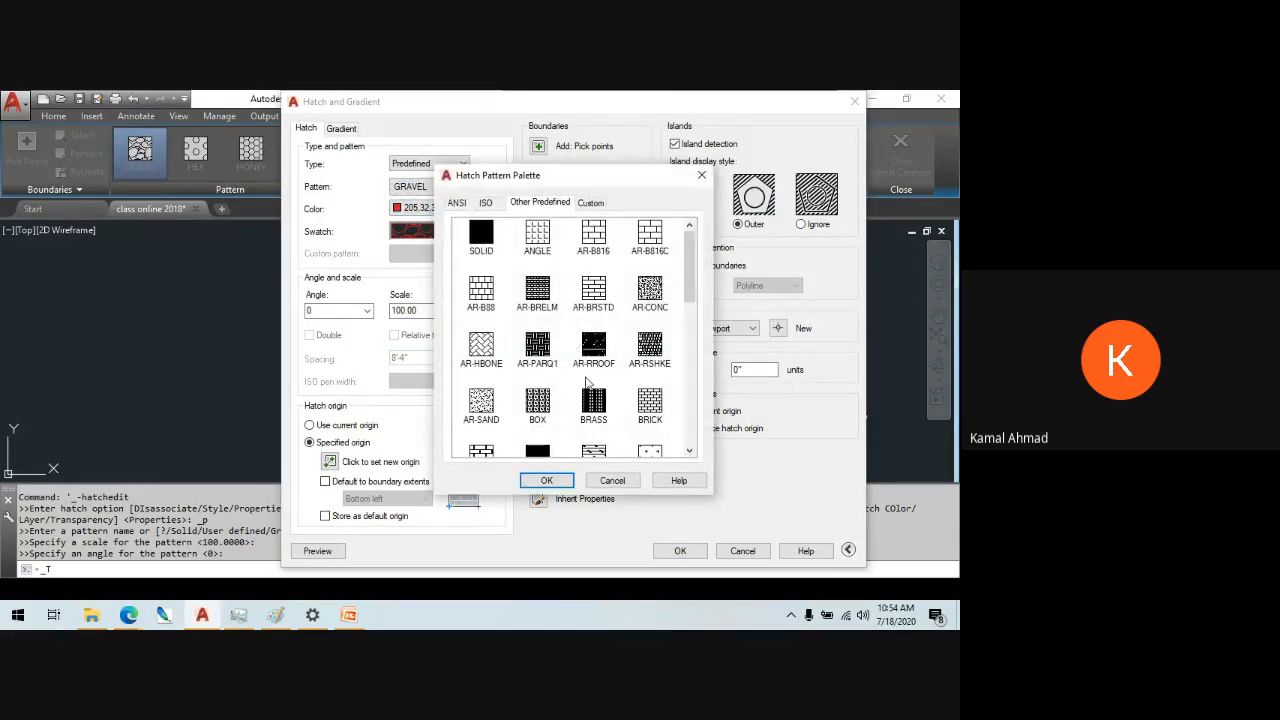
click(630, 485)
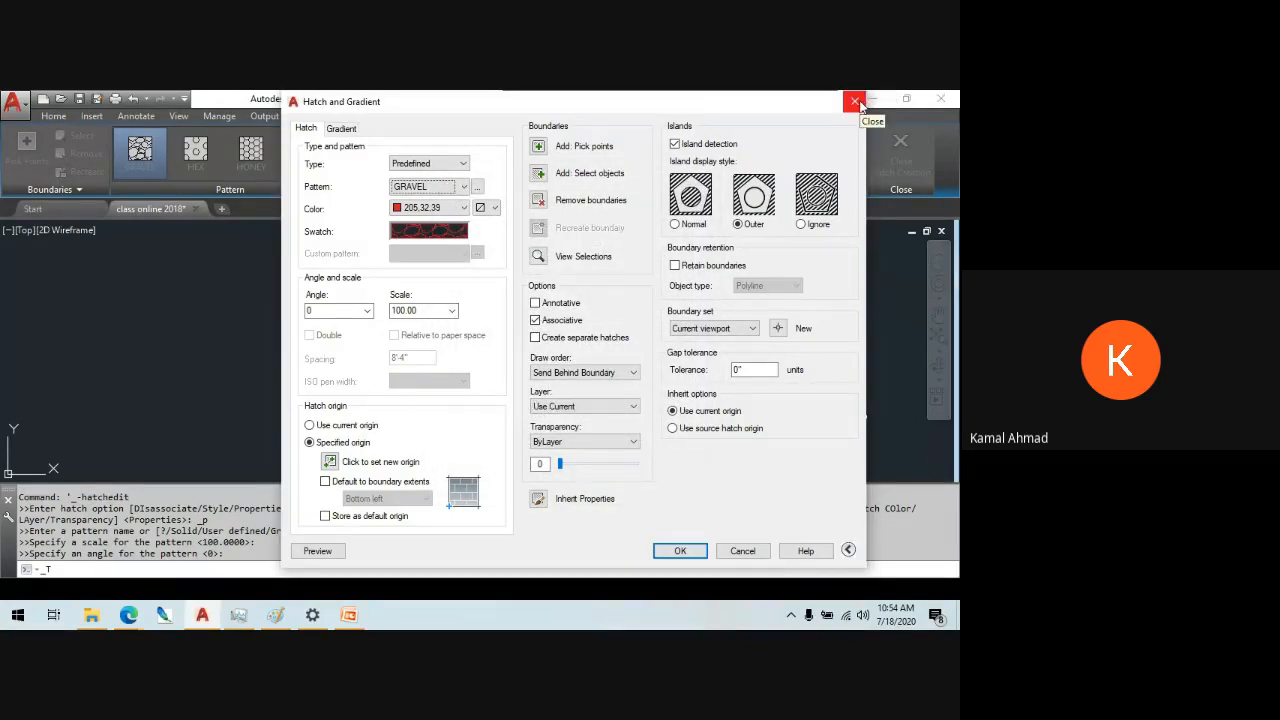
- Collapse and re-expand the extra hatch options and examine the island display styles Normal, Outer and Ignore
click(848, 551)
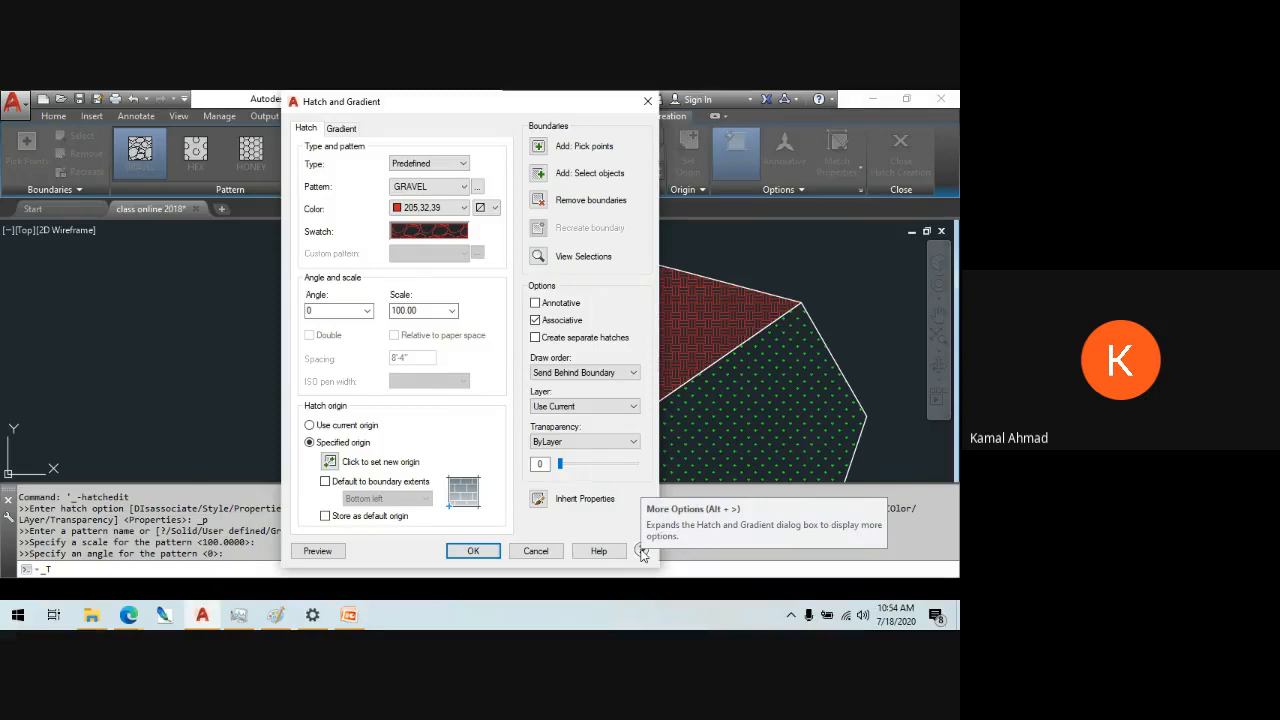
click(642, 551)
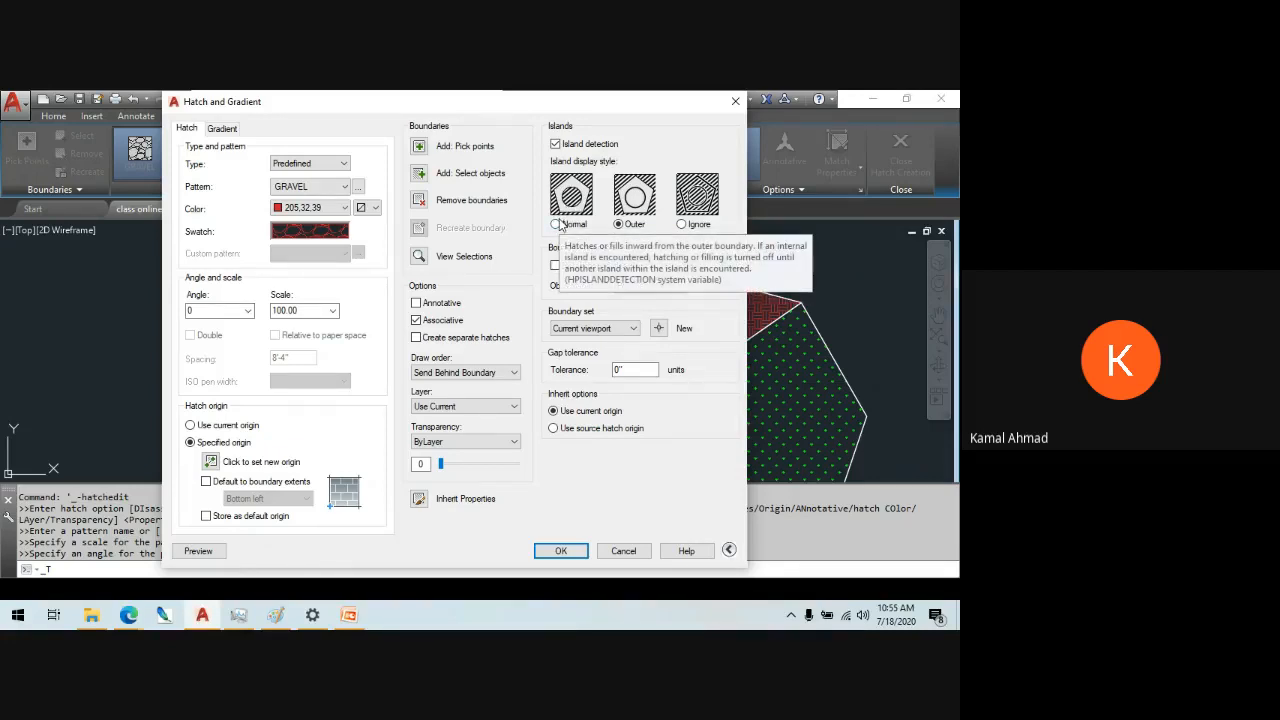
click(556, 224)
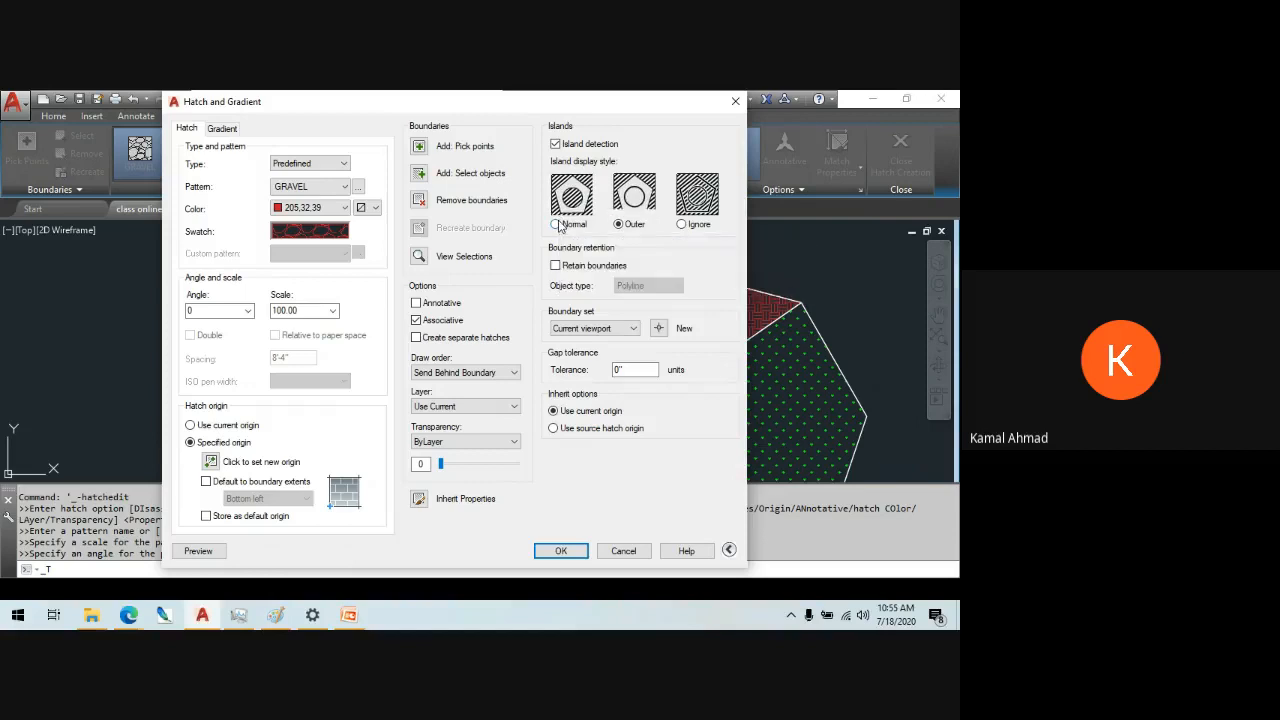
- Accept the hatch settings and finish the GRAVEL hatch in the slot
click(560, 550)
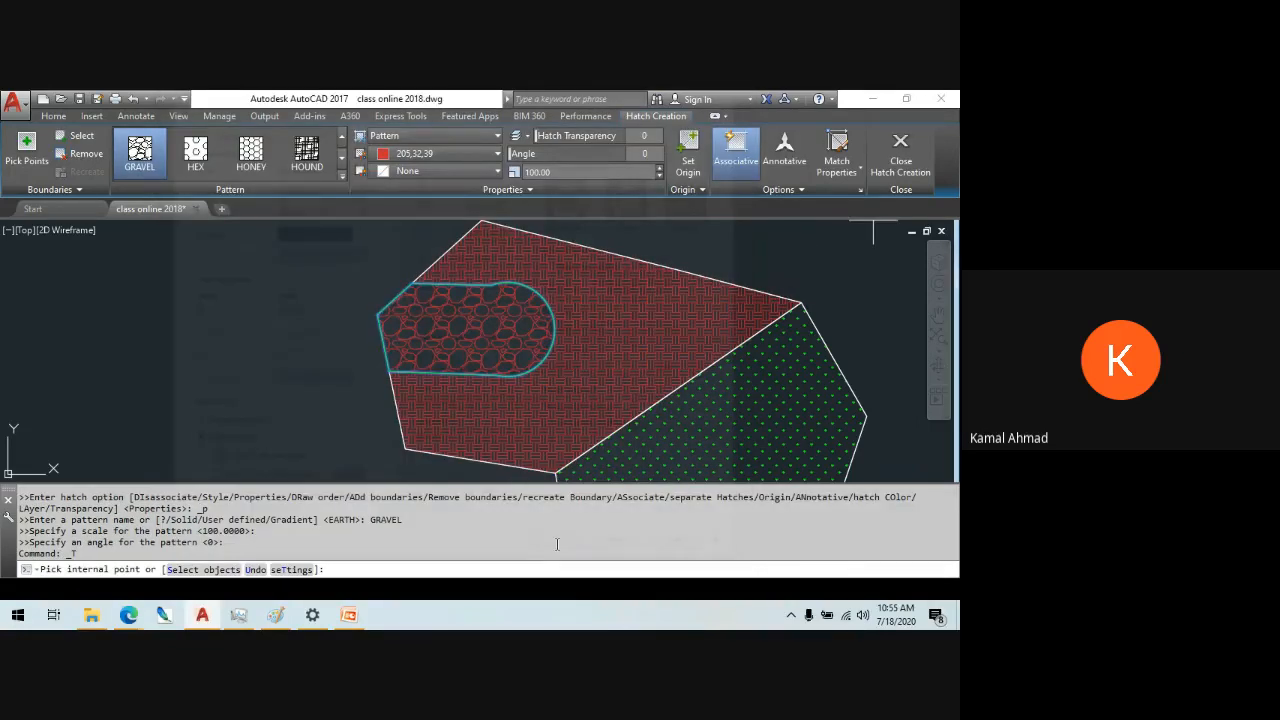
middle_drag(255, 365, 331, 320)
scroll(331, 320, down, 2)
click(900, 151)
key(Escape)
key(Escape)
- Draw a large circle in the empty area beside the hatched polygons
middle_drag(185, 358, 379, 402)
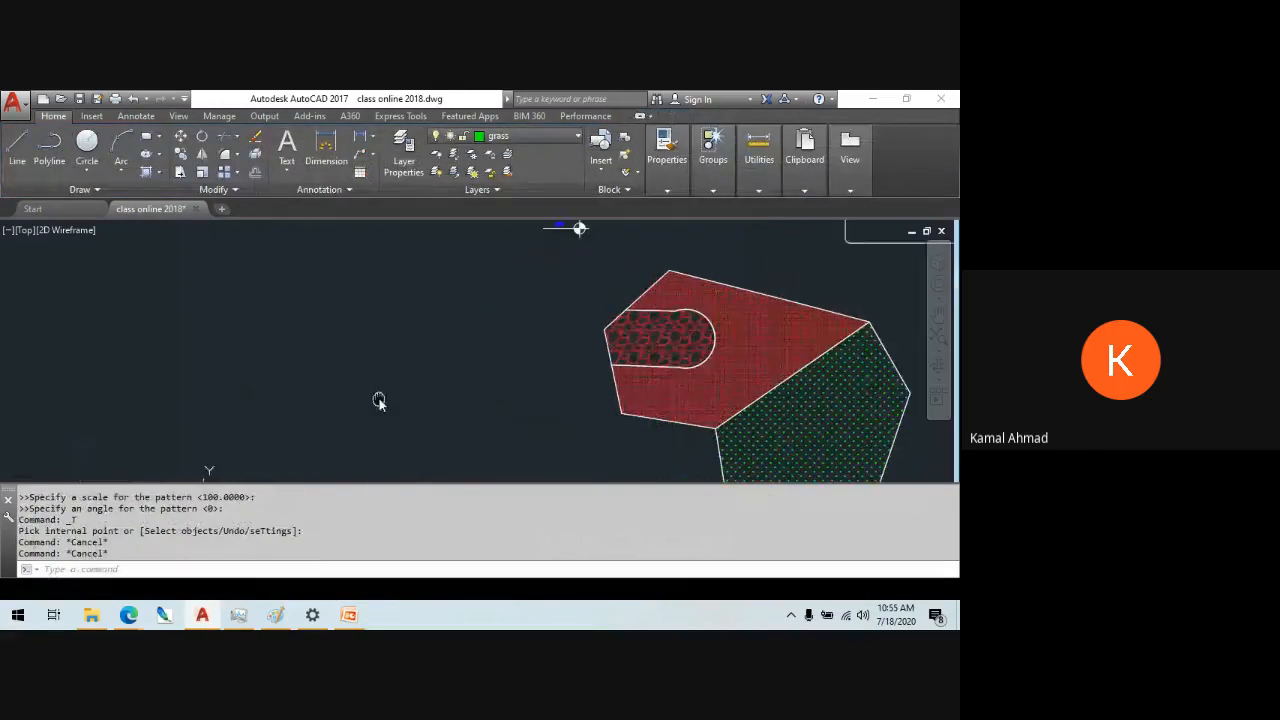
text(c)
key(Return)
click(346, 358)
click(365, 465)
key(Escape)
key(Escape)
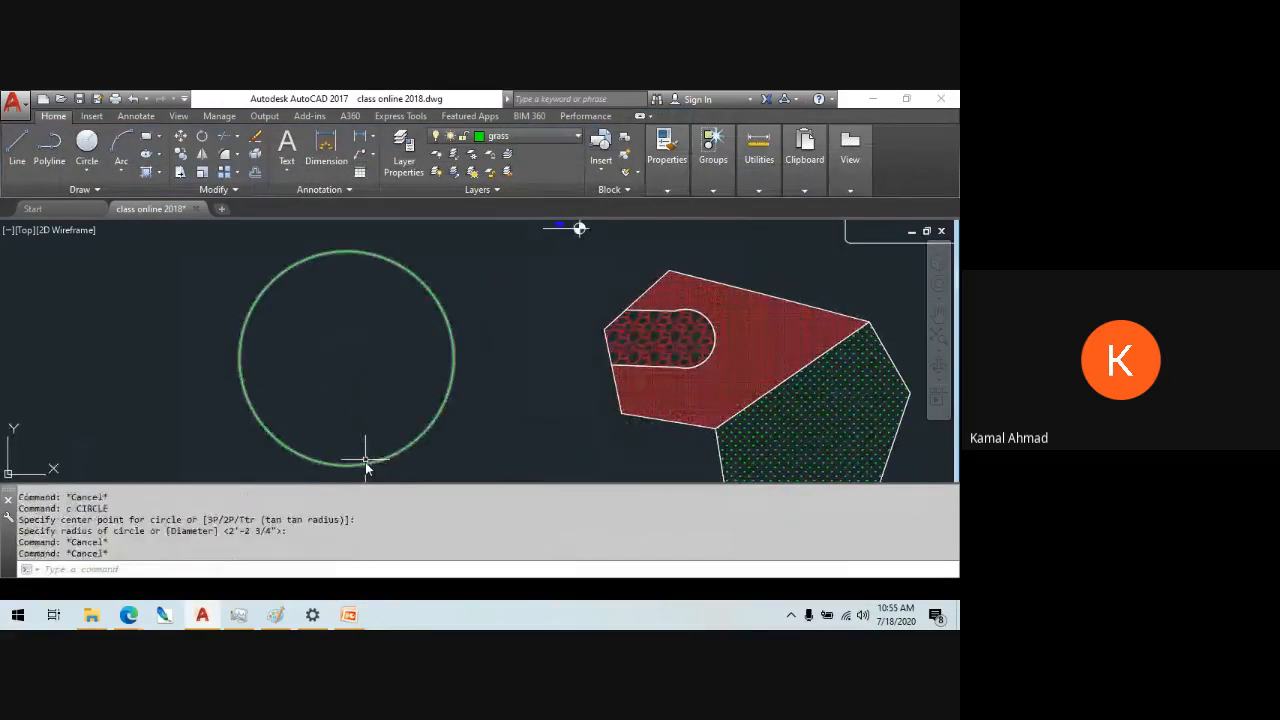
text(o)
key(Return)
text(3')
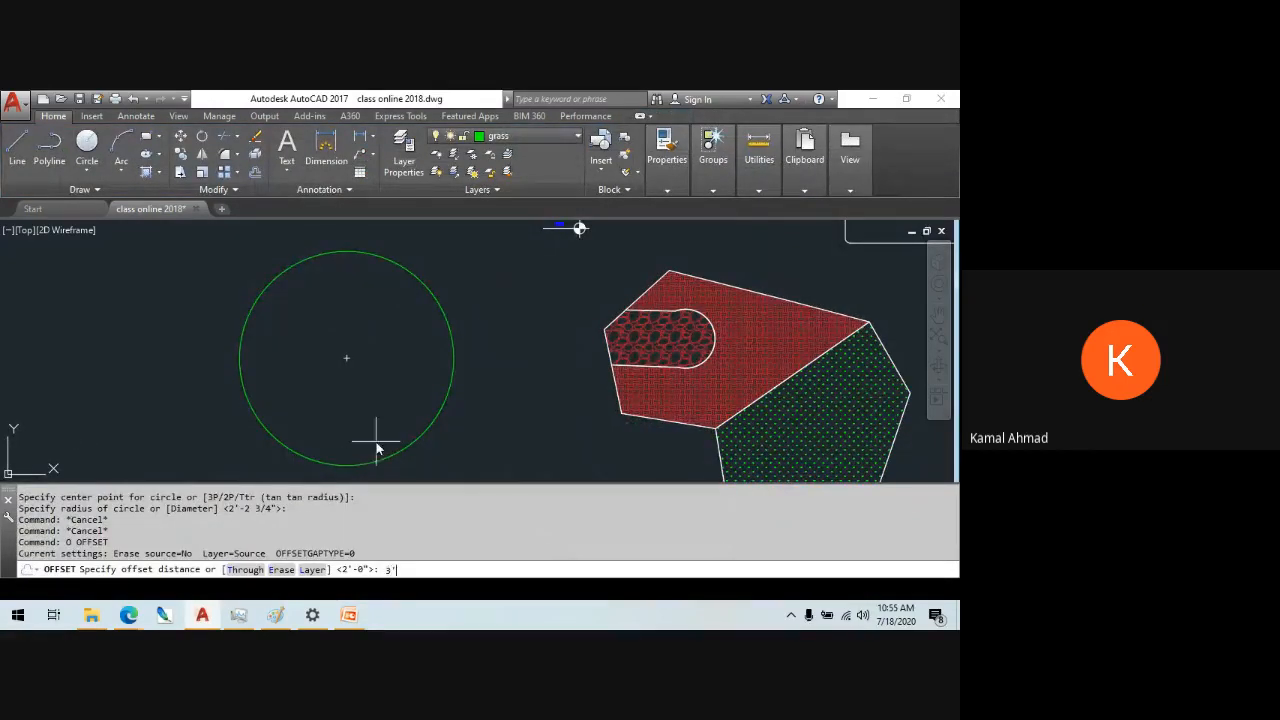
key(Return)
click(440, 420)
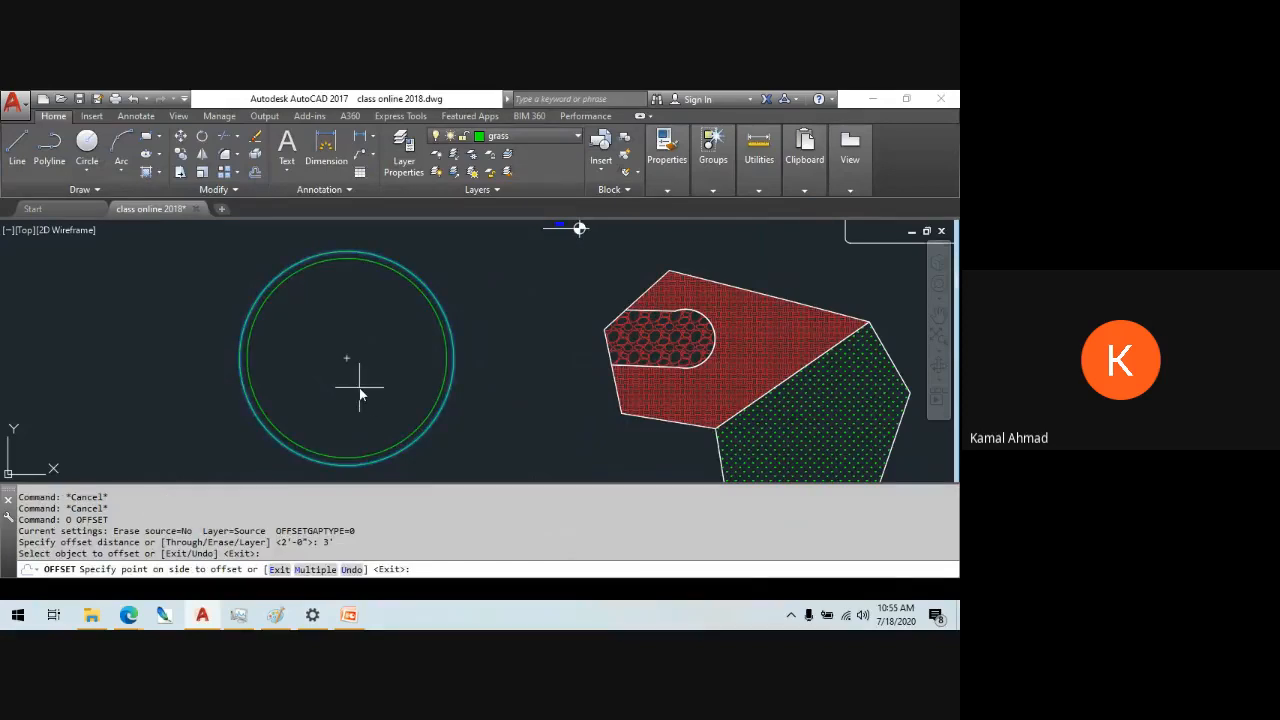
key(ctrl+z)
key(Escape)
key(Escape)
- Offset the large circle inward repeatedly at a distance of 6' to make five smaller concentric circles
text(o)
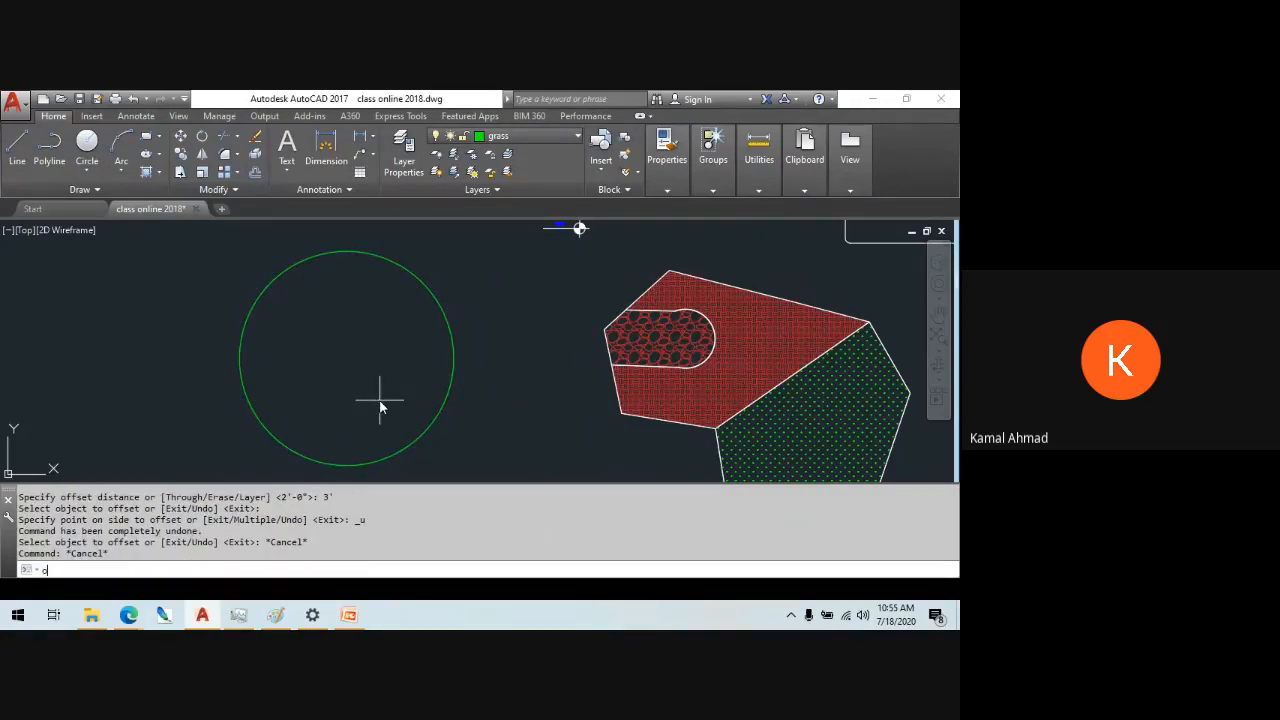
key(Return)
text(6')
key(Return)
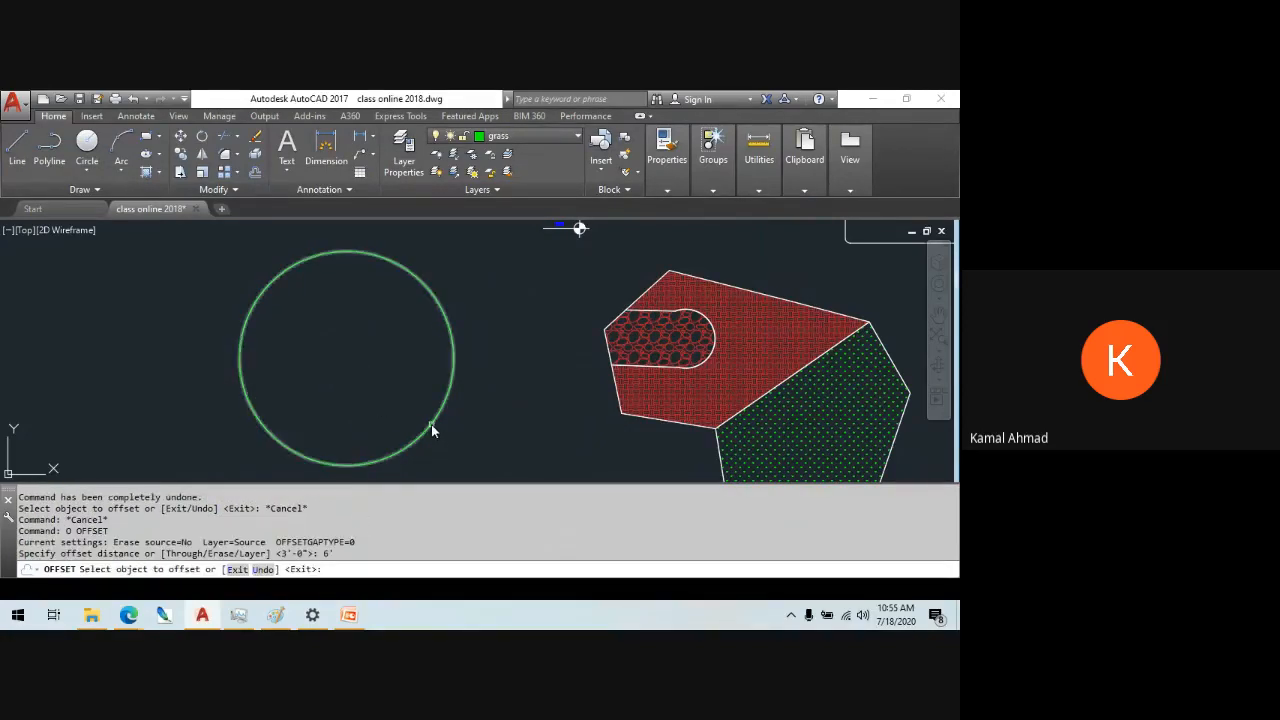
click(431, 424)
click(385, 407)
click(406, 428)
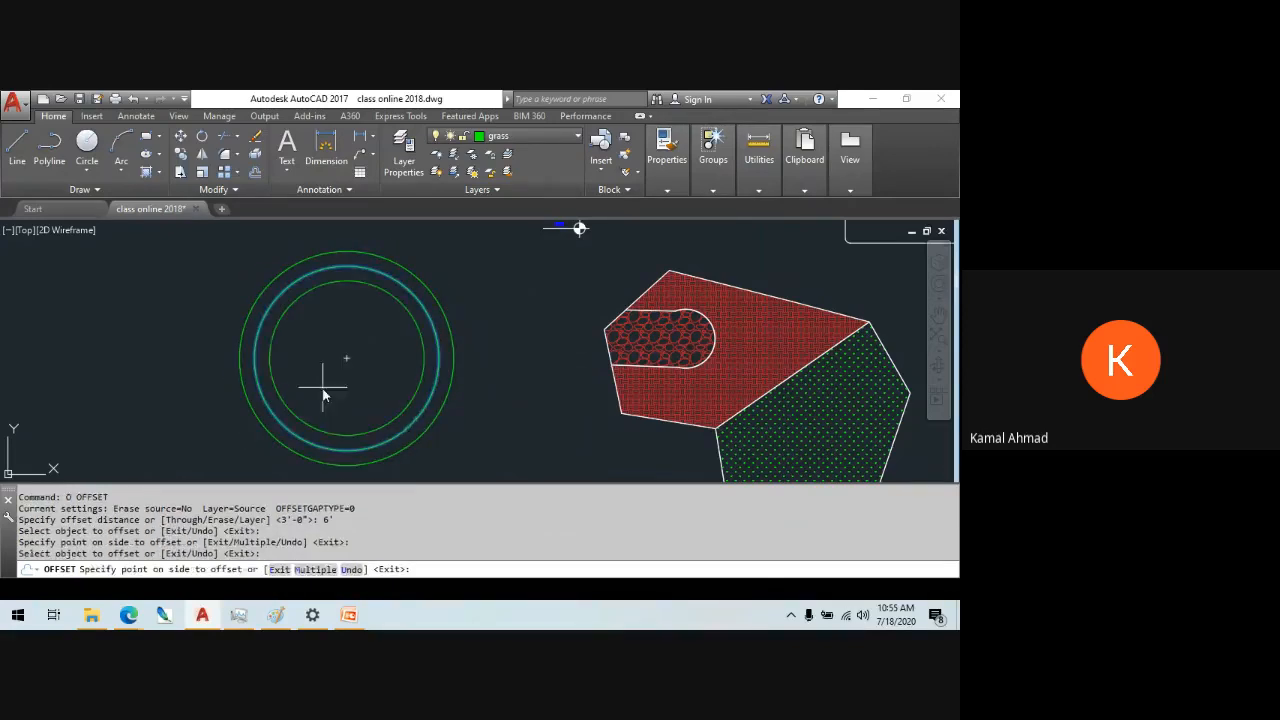
click(323, 380)
click(371, 434)
click(379, 417)
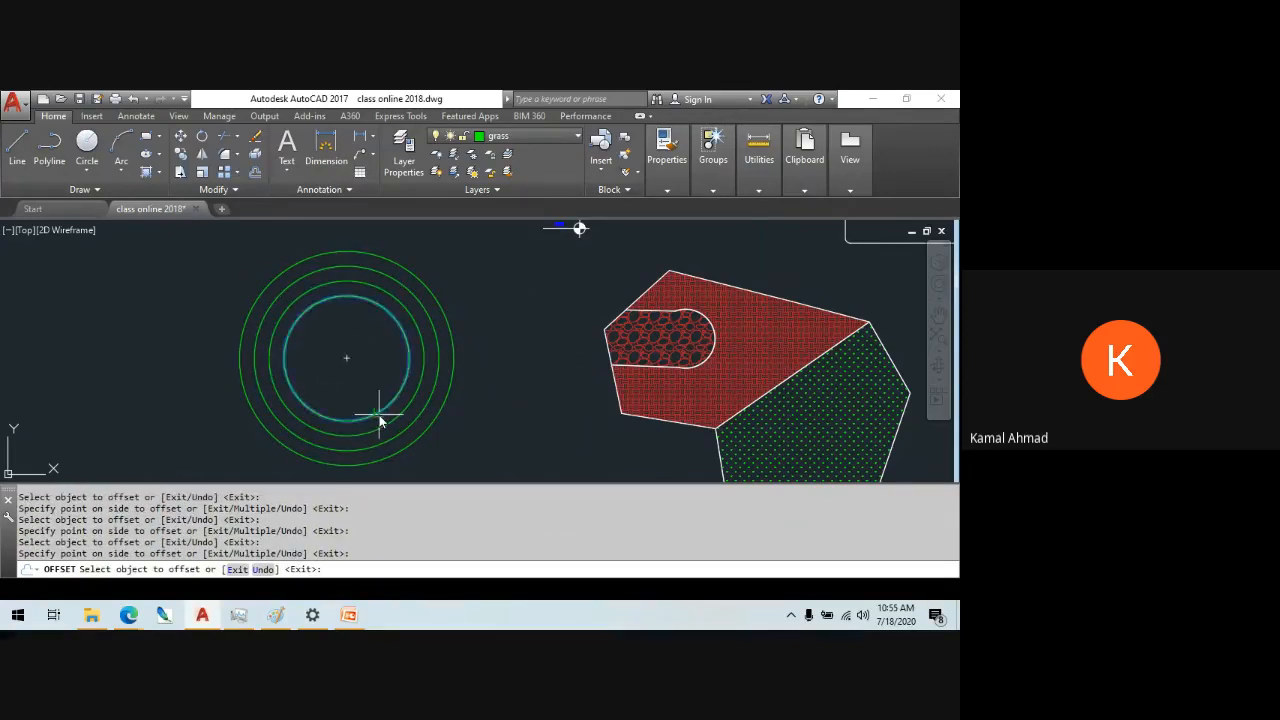
click(380, 420)
click(333, 370)
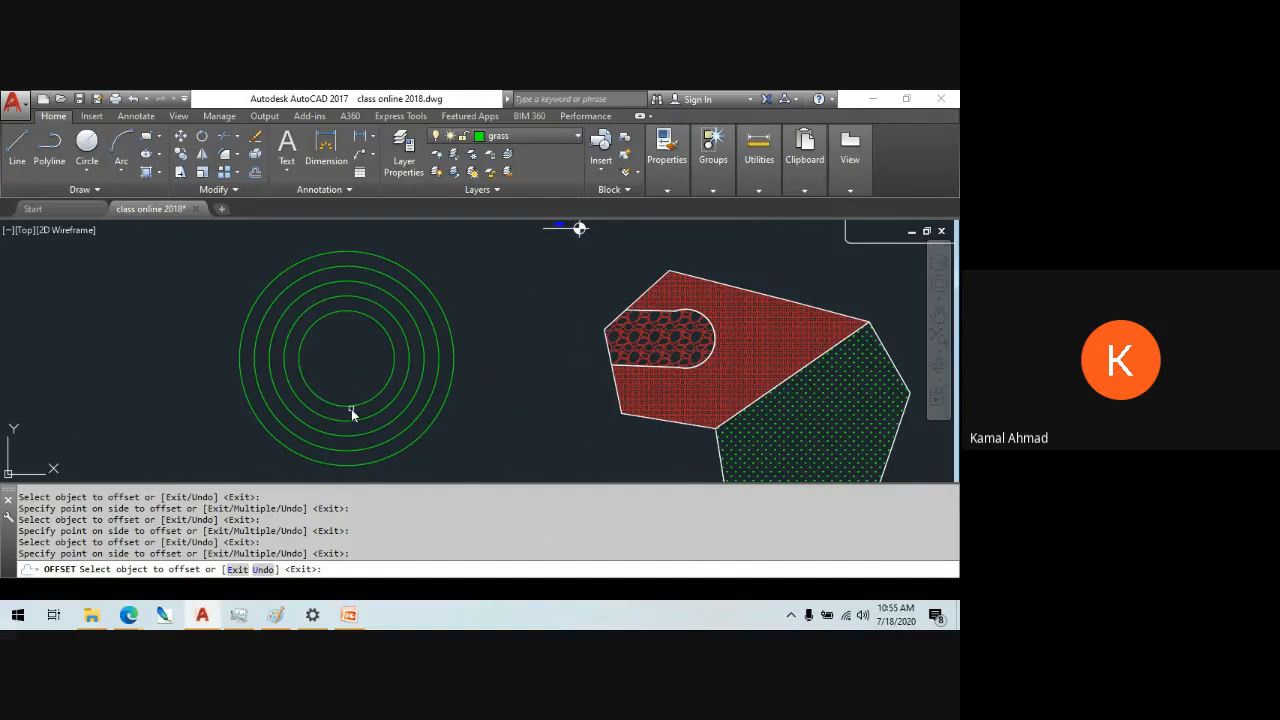
click(351, 409)
click(352, 375)
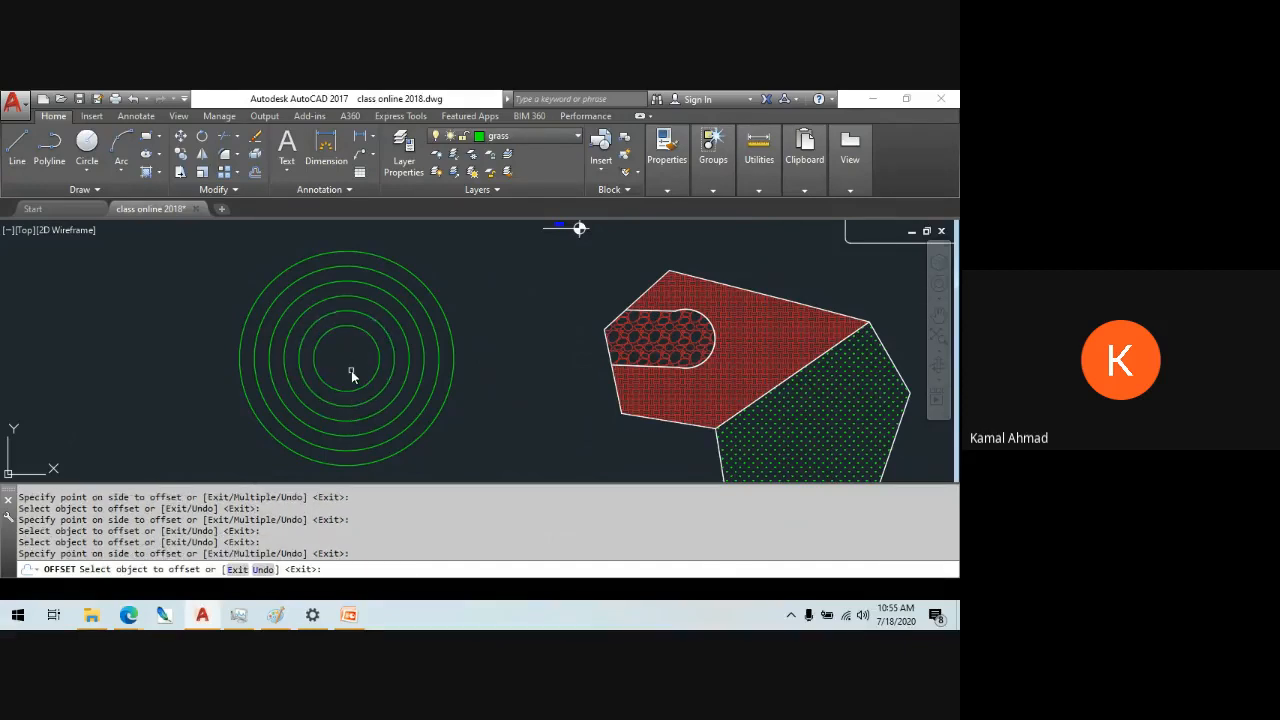
key(Escape)
- Hatch the concentric circles with the GRAVEL pattern at scale 100 from a point inside the outermost ring, and finish the hatch
text(h)
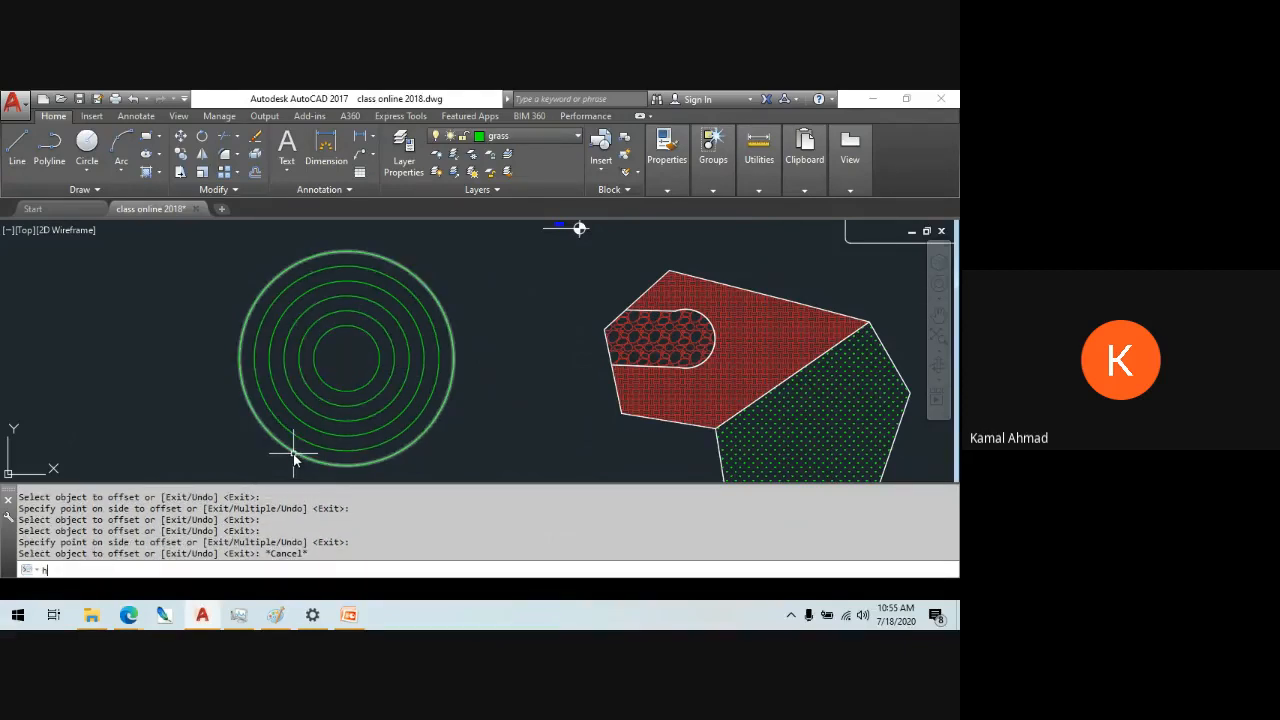
key(Return)
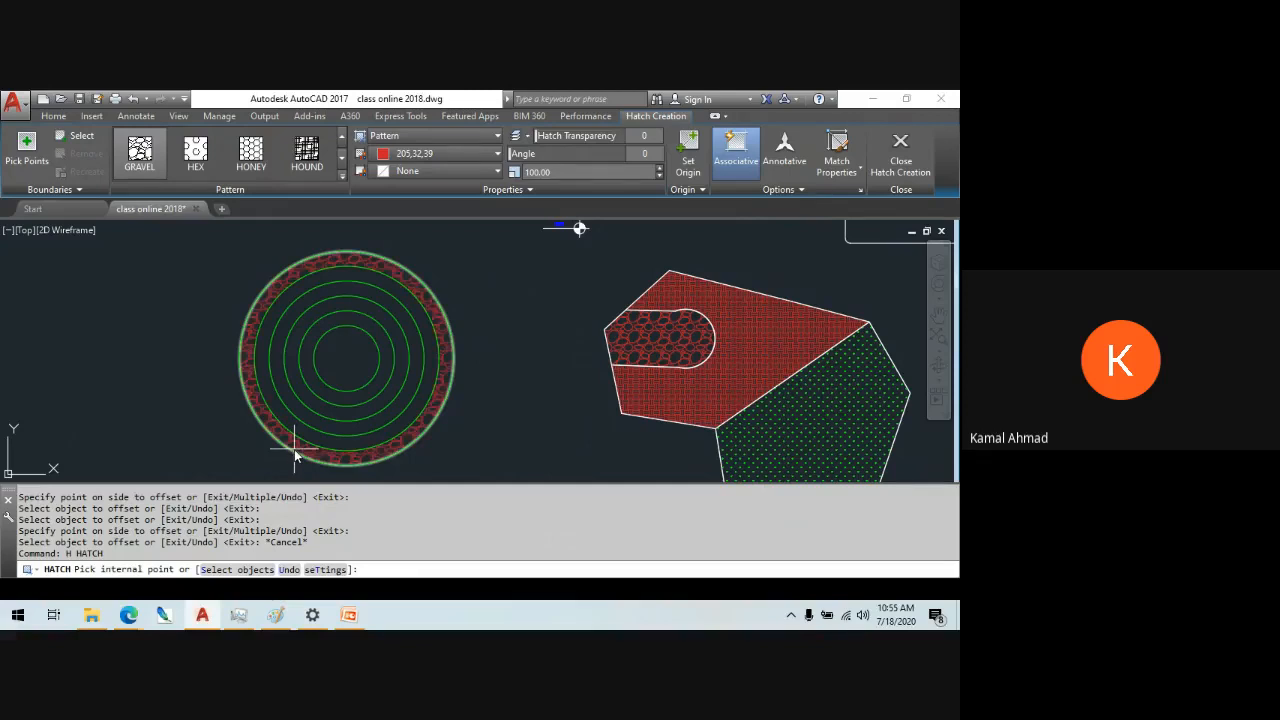
click(294, 449)
click(295, 447)
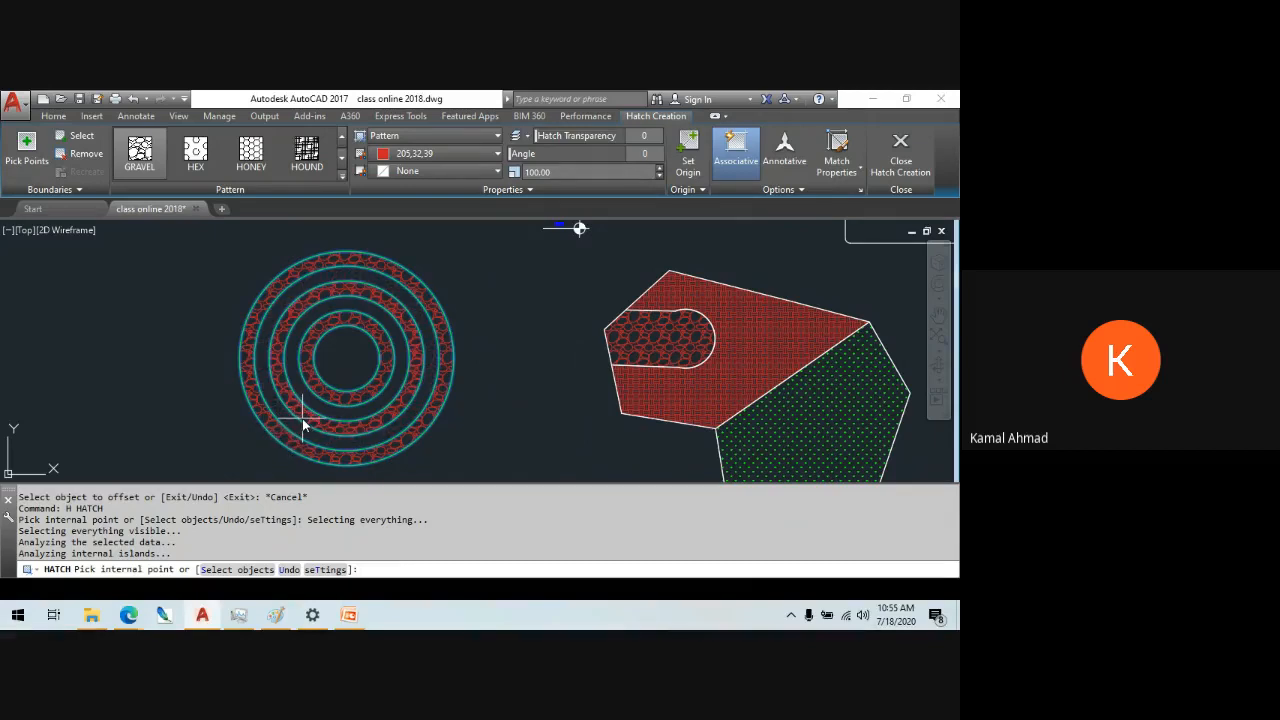
click(900, 152)
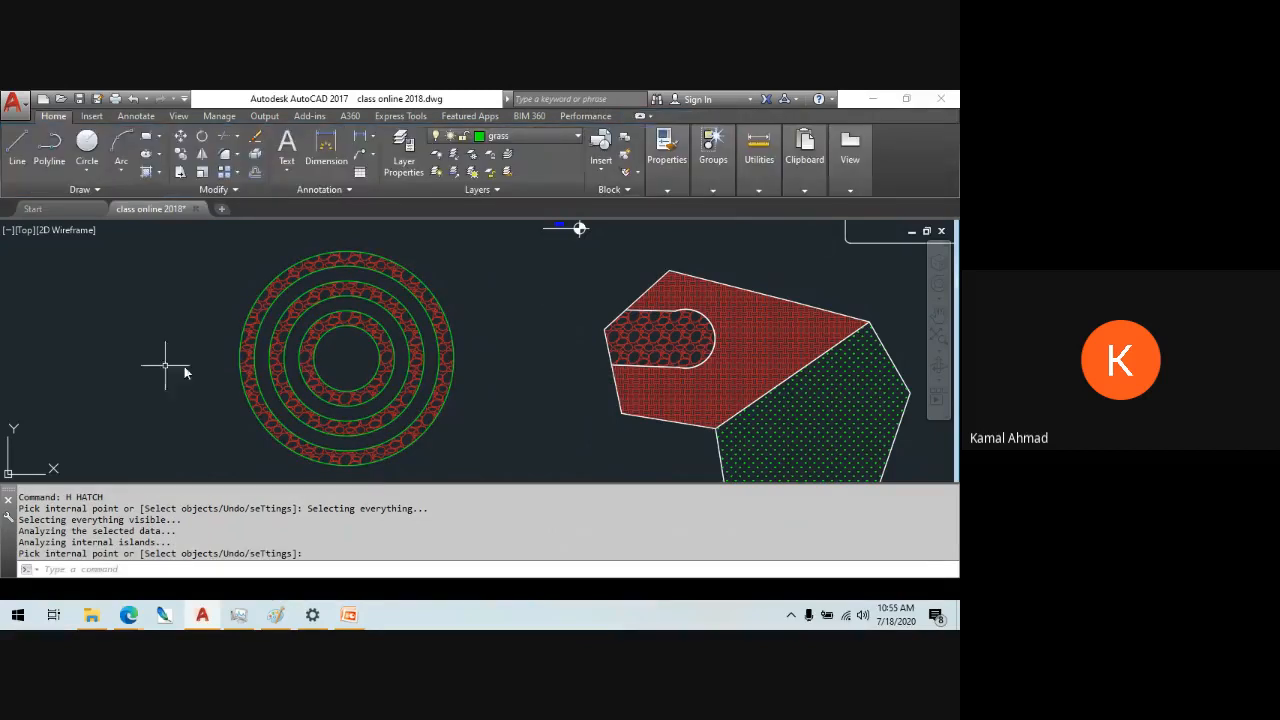
- Try an angle of 95 and the HOUND and HONEY patterns on the circle hatch, and request its hatch settings
click(324, 397)
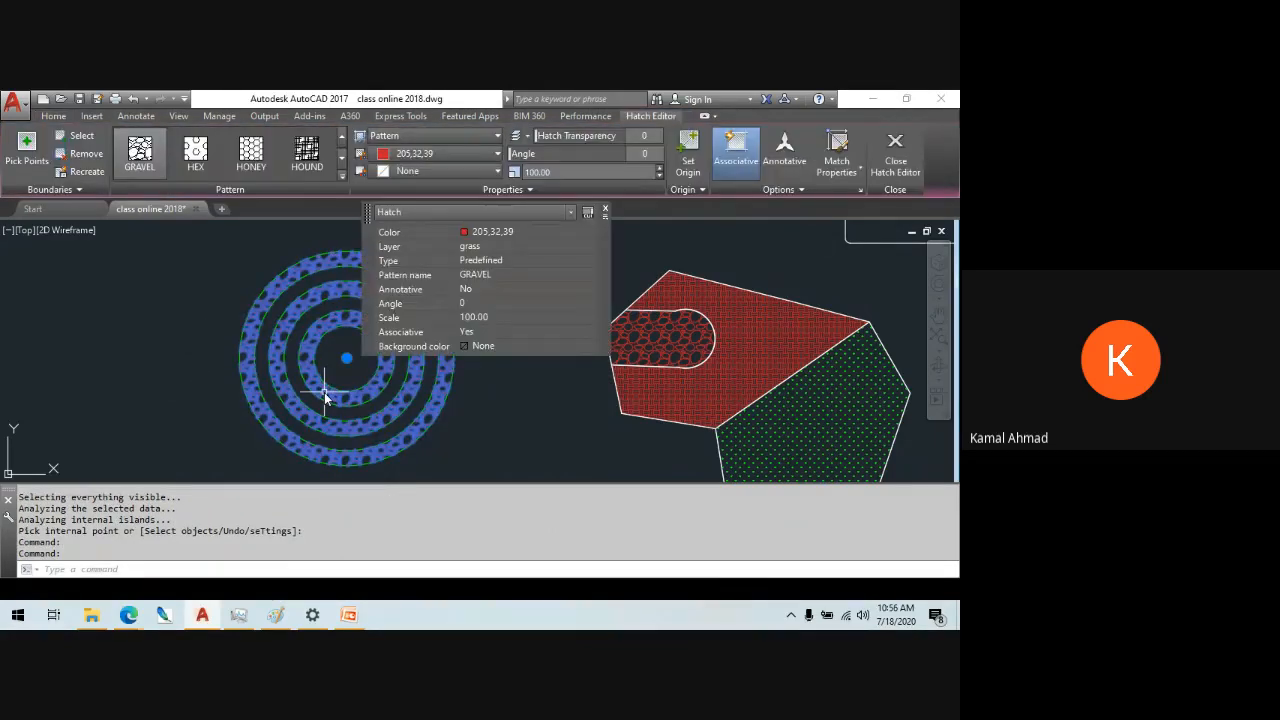
click(605, 211)
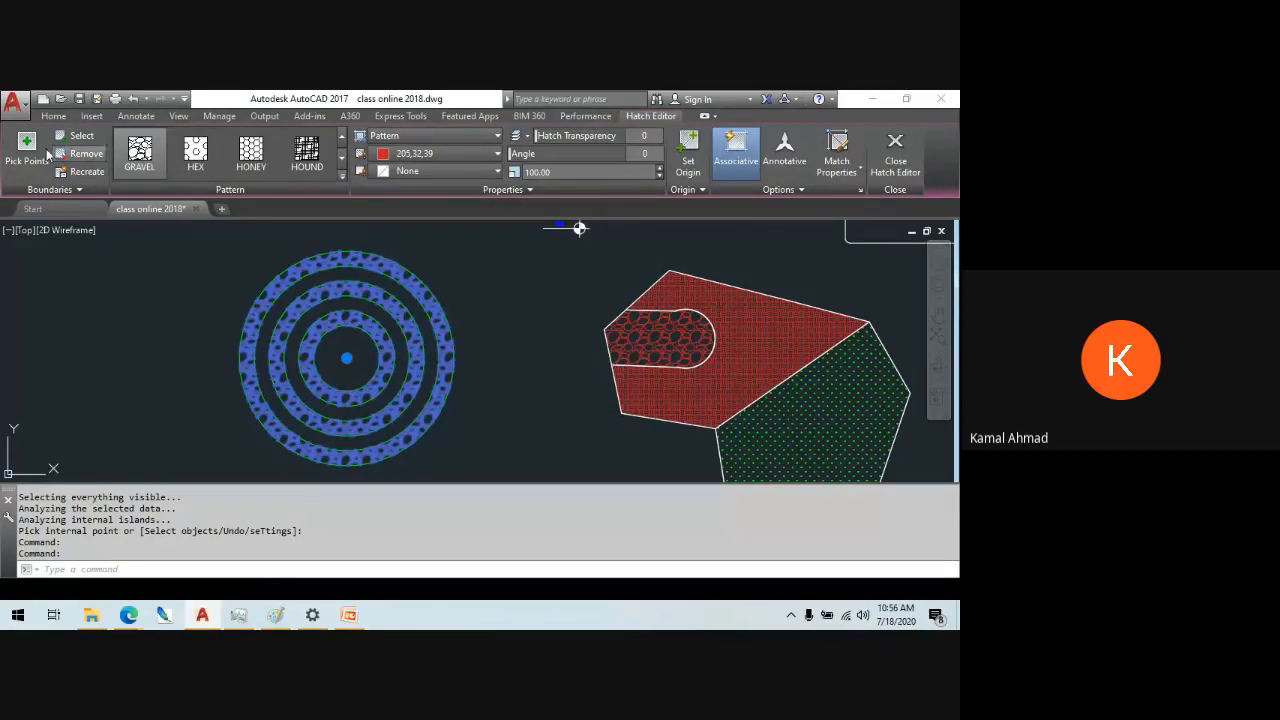
drag(511, 153, 553, 153)
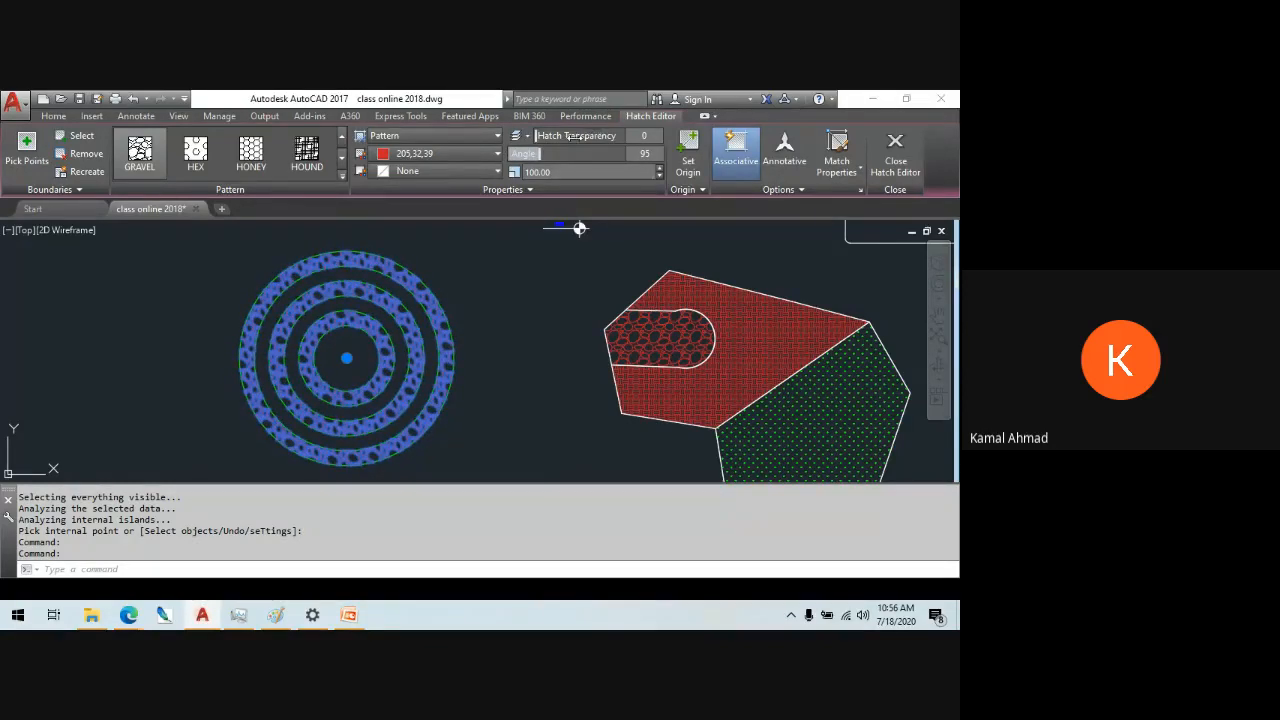
click(307, 150)
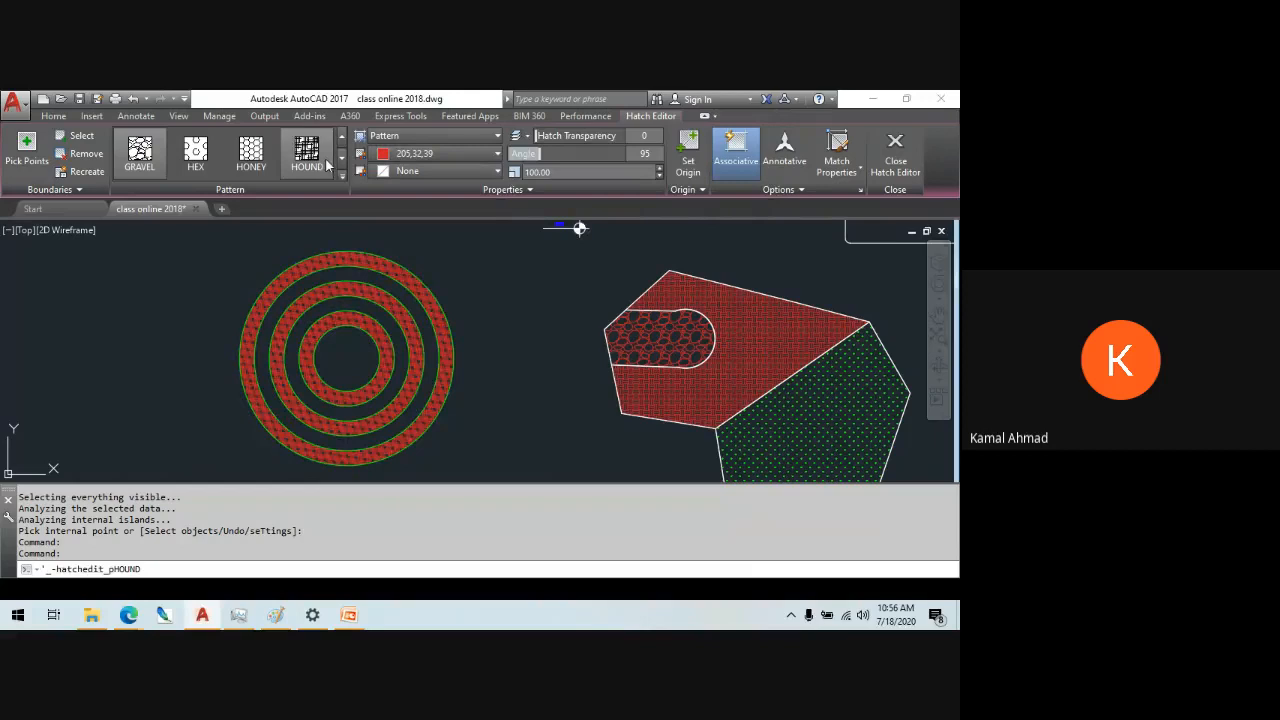
click(240, 155)
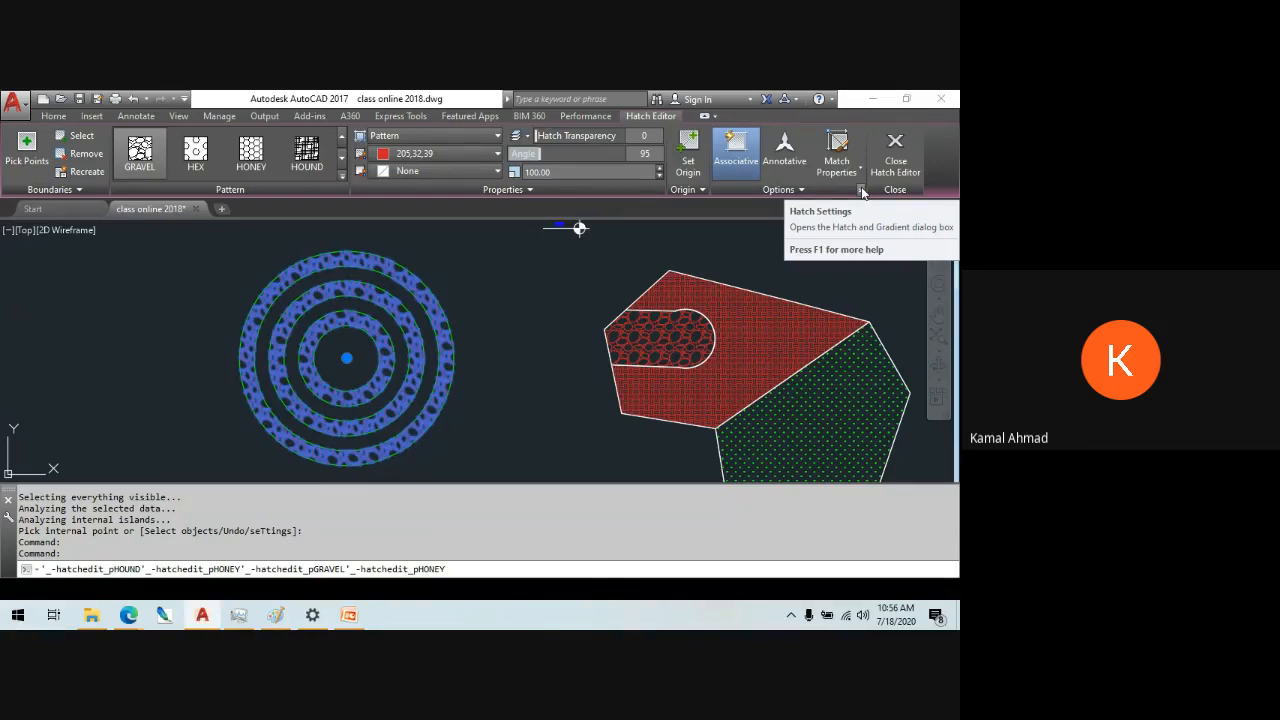
click(861, 190)
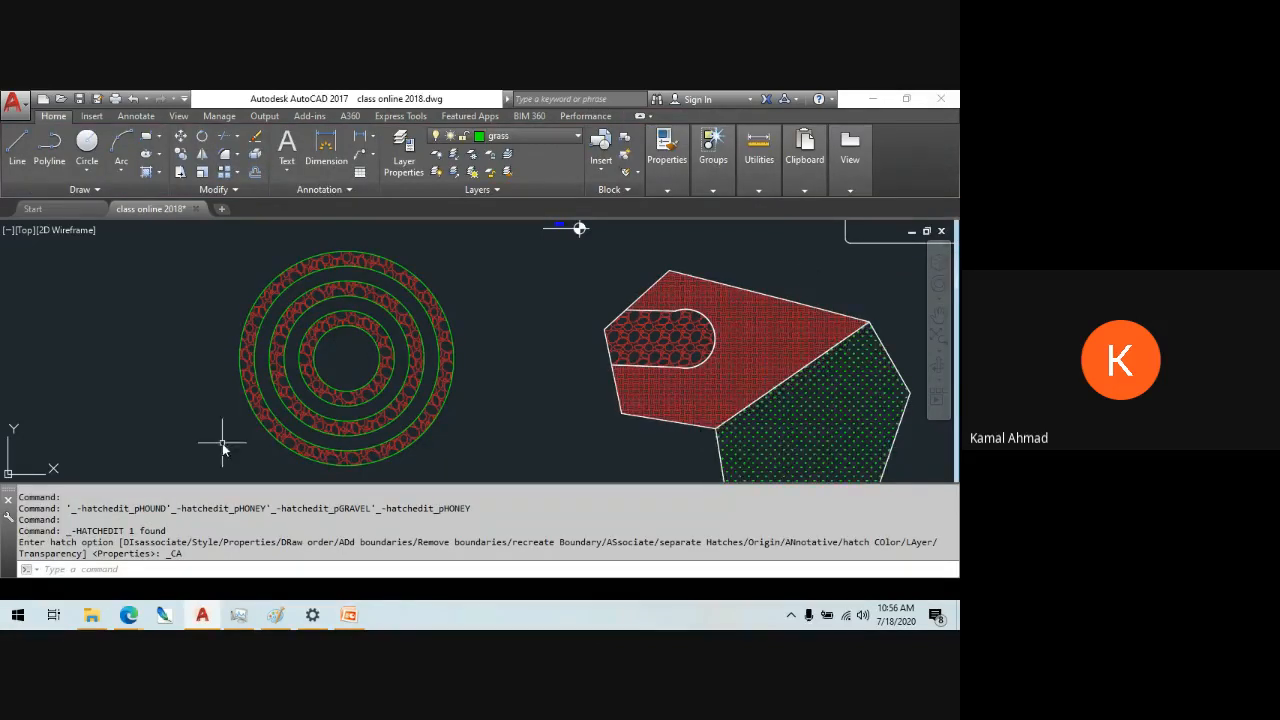
- Match the properties of the green polygon's grass hatch onto the concentric circle hatch
text(a)
key(Return)
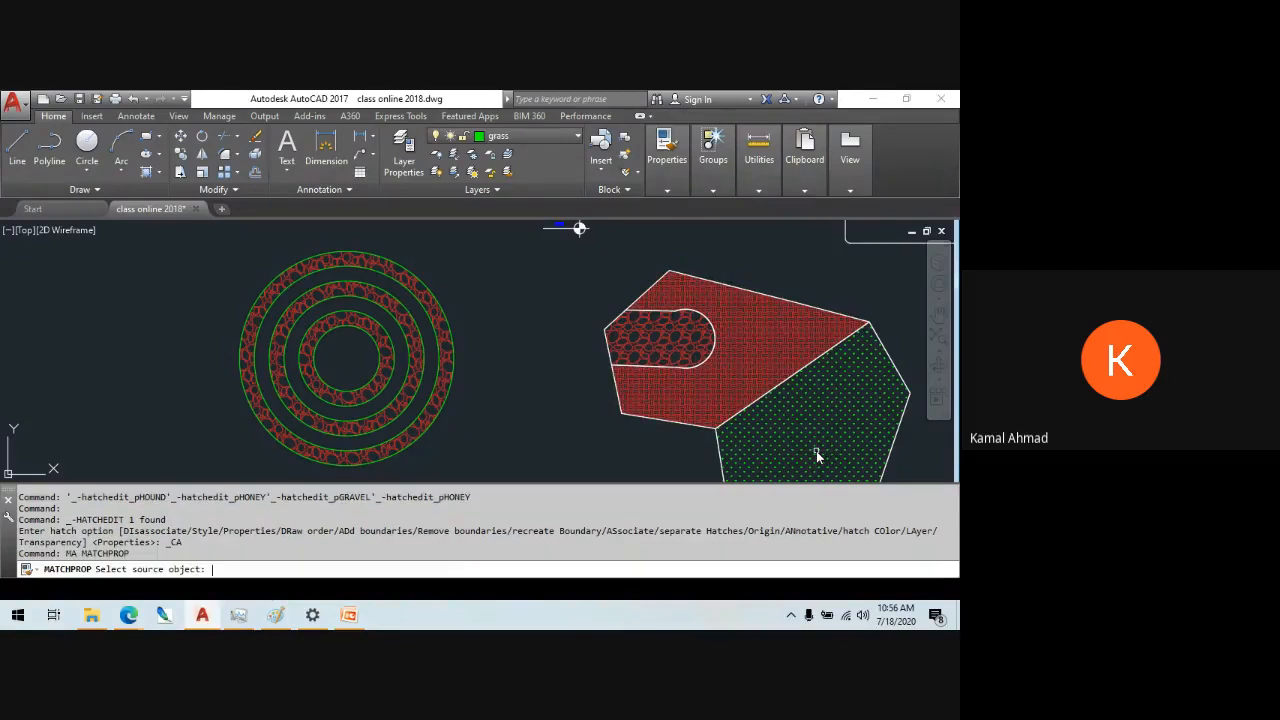
click(816, 451)
click(816, 437)
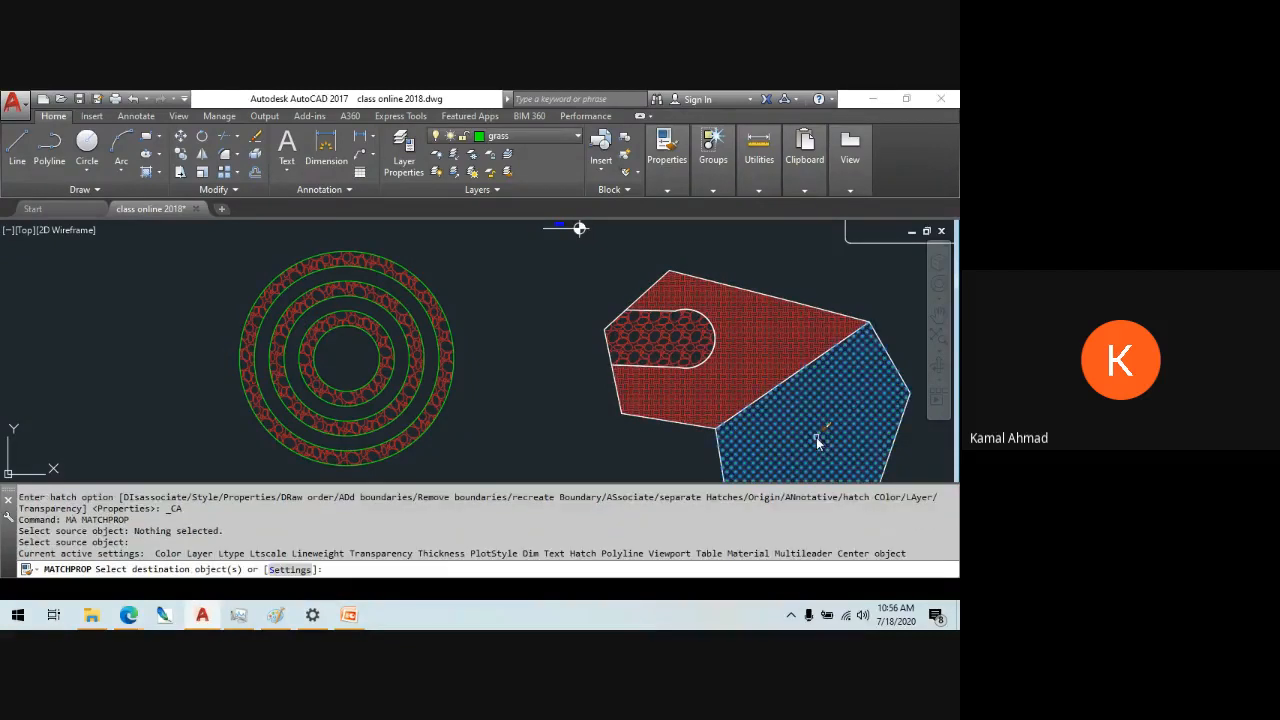
click(450, 366)
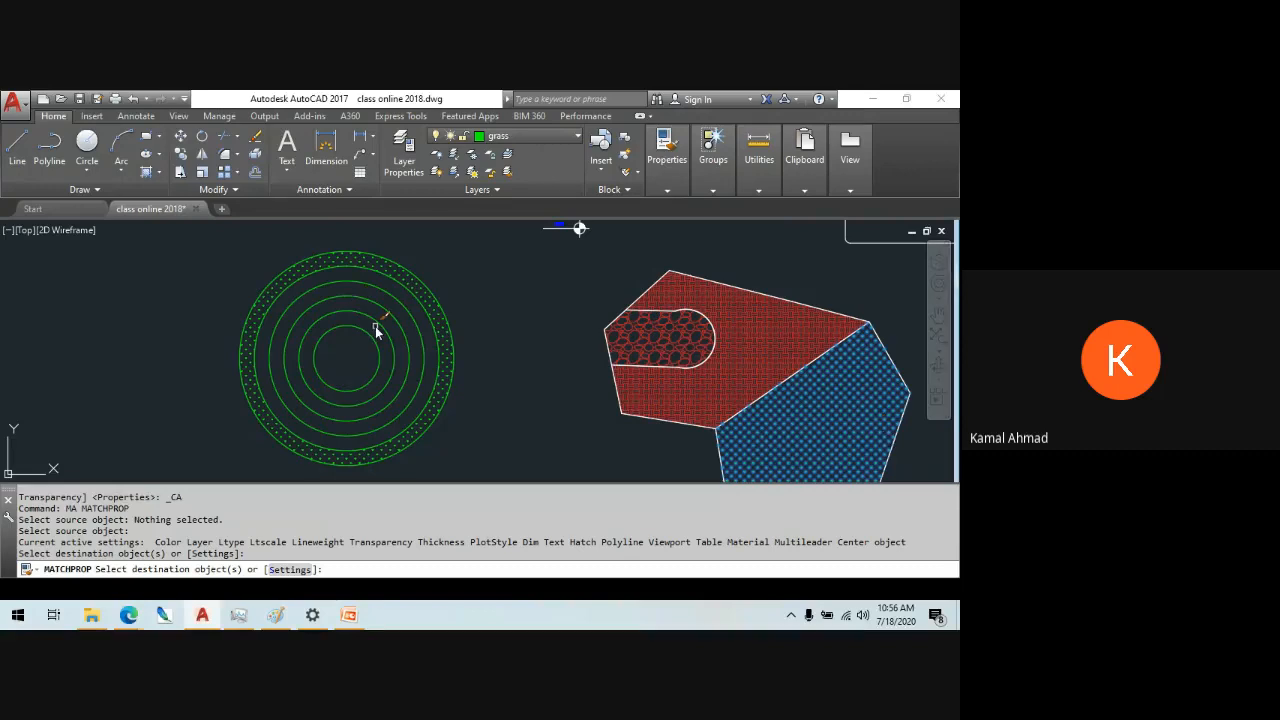
mouse_move(848, 165)
key(Escape)
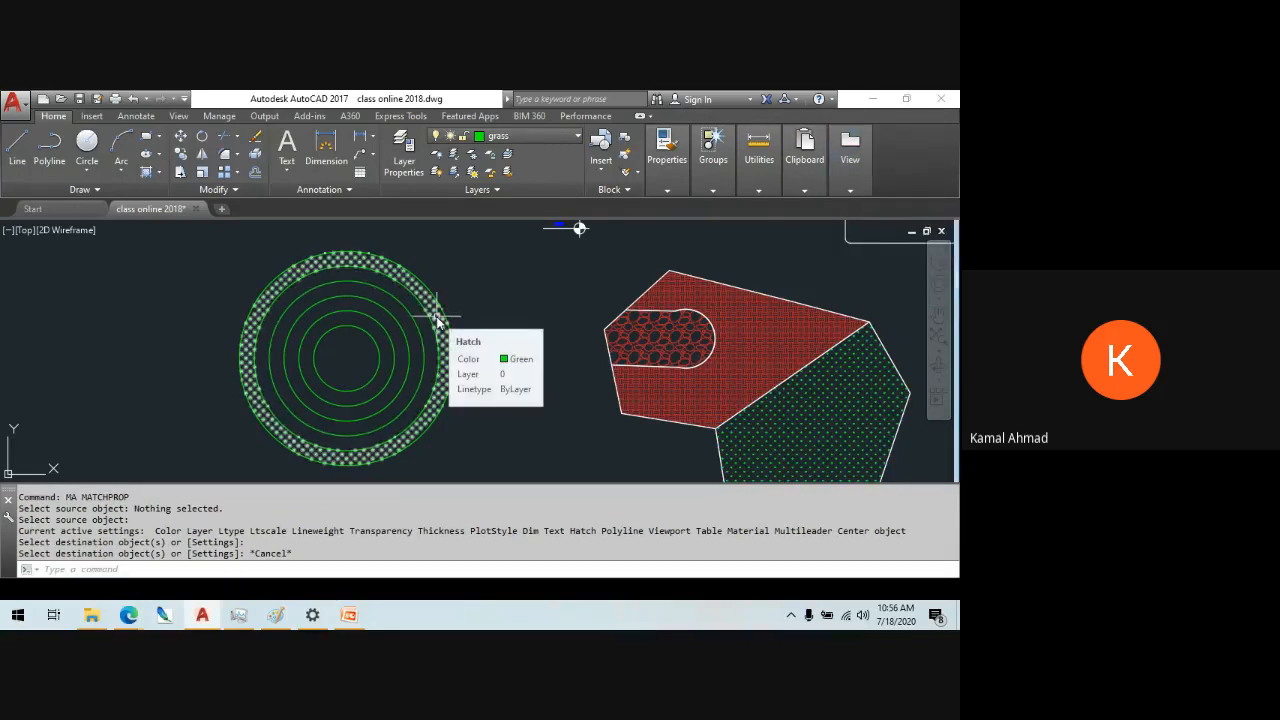
- Select the GRASS hatch in the circles and set its island display style to Normal
click(437, 320)
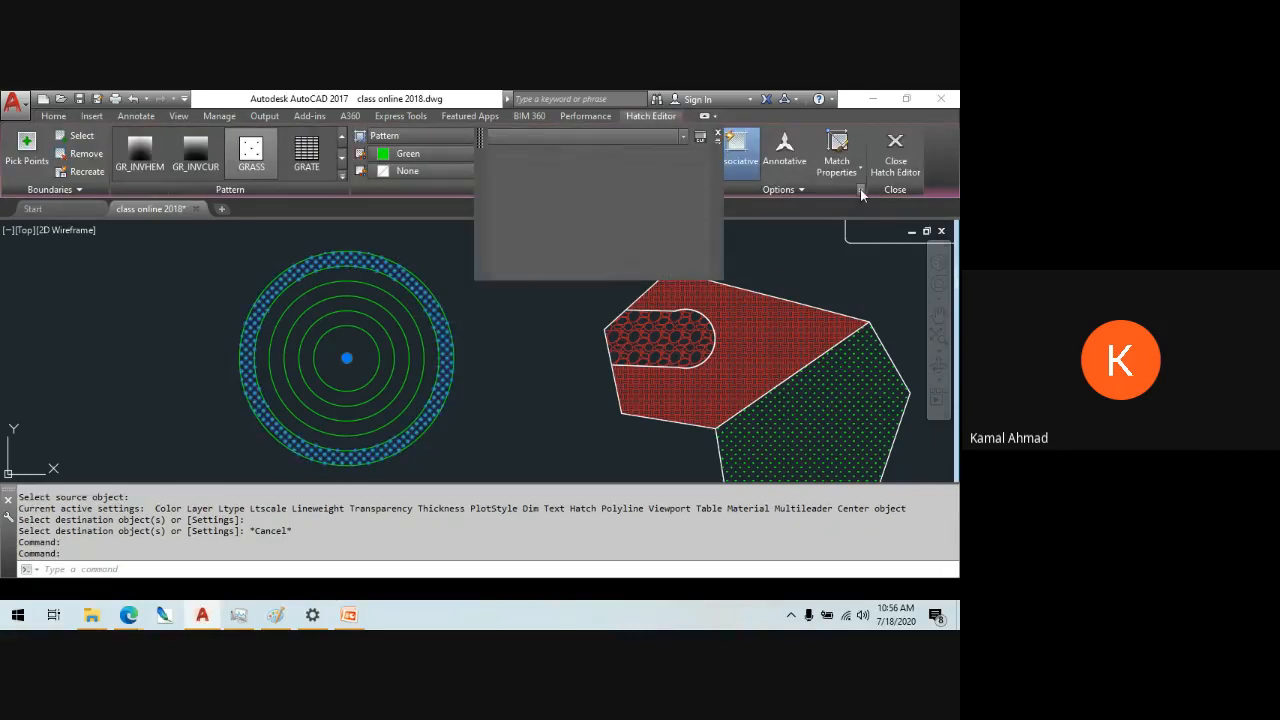
click(860, 189)
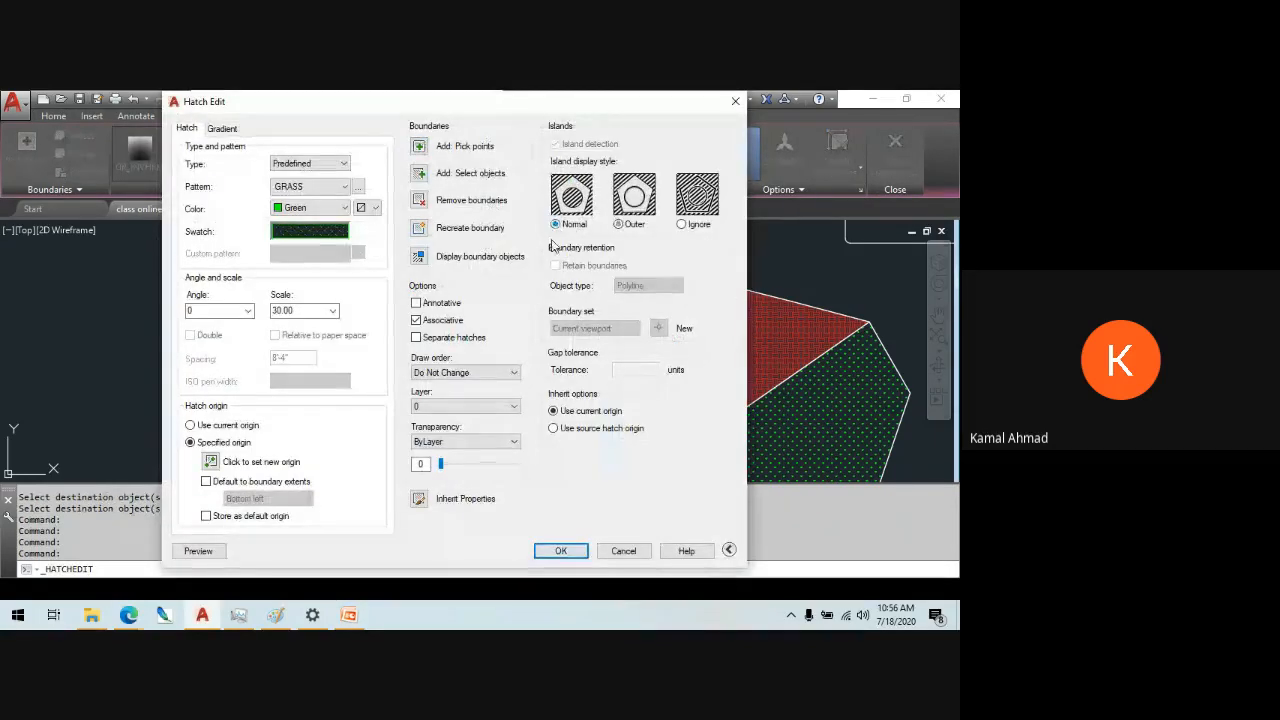
click(561, 551)
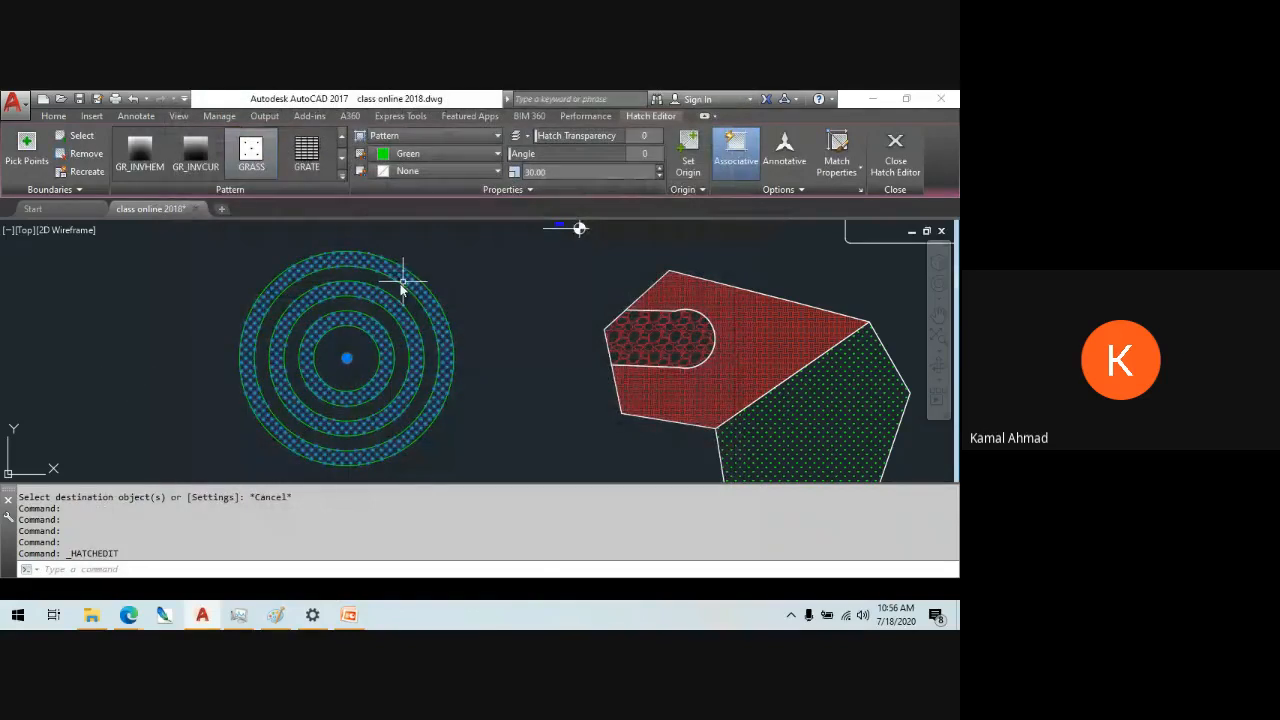
- Set the circle hatch's island display style to Ignore, and deselect the hatch
click(862, 192)
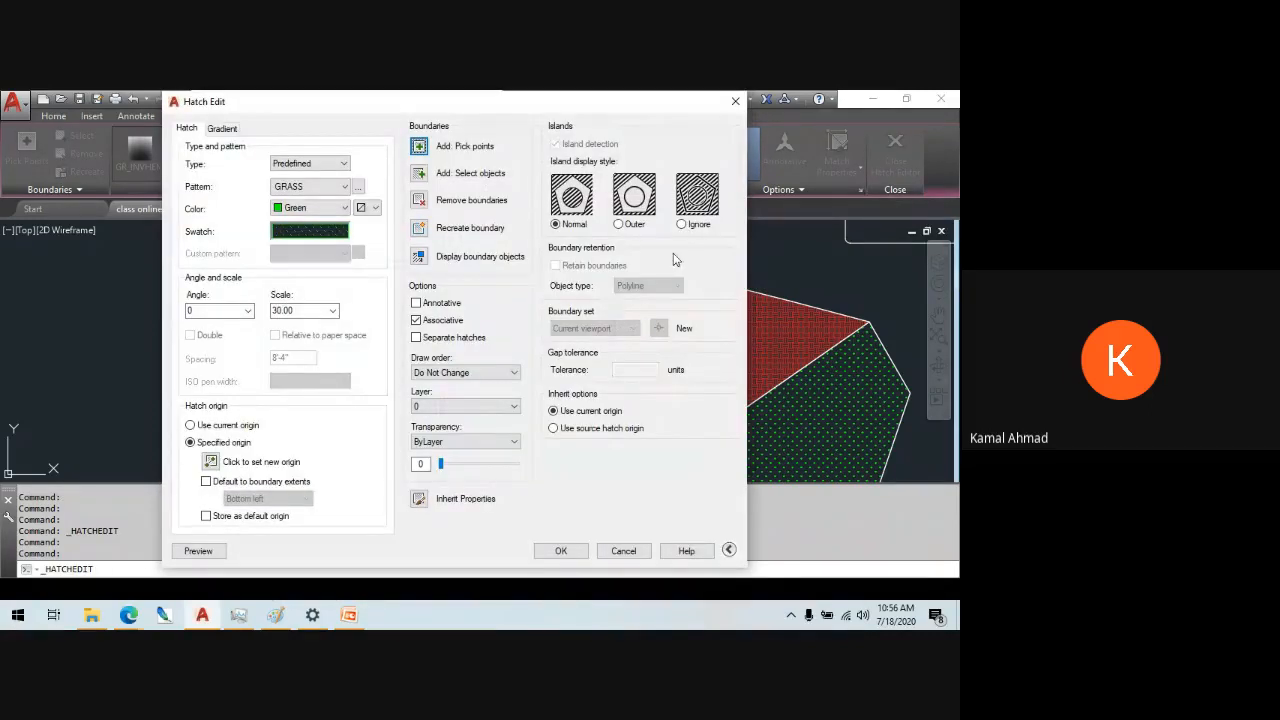
click(681, 225)
click(563, 550)
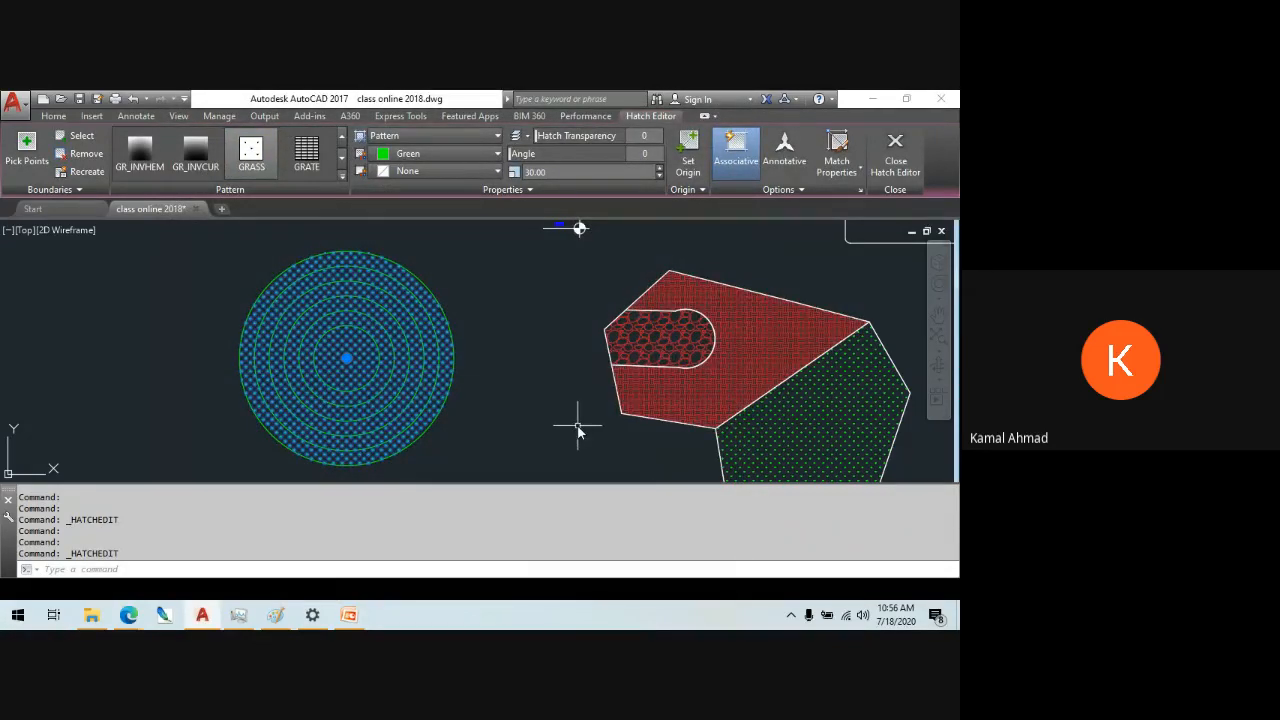
key(Escape)
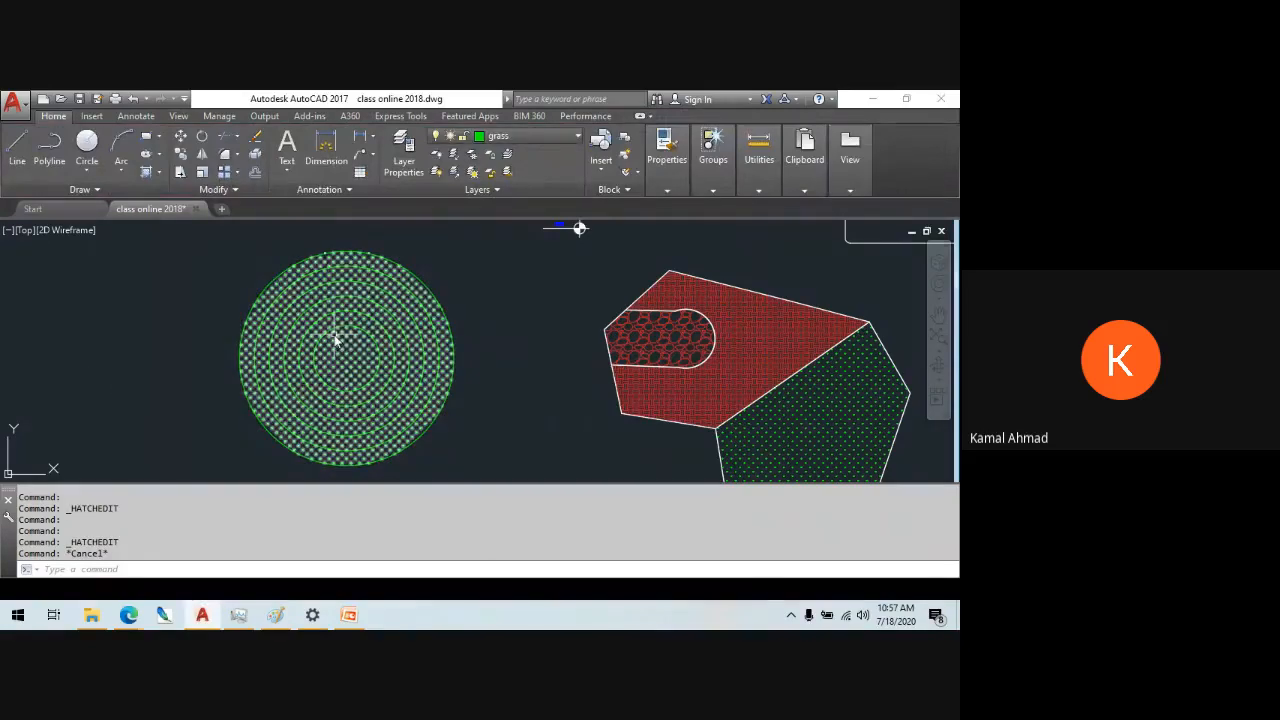
- Examine the hatched concentric circles alongside the hatched polygons and the slot
scroll(385, 366, down, 8)
scroll(422, 393, up, 4)
middle_drag(378, 322, 460, 386)
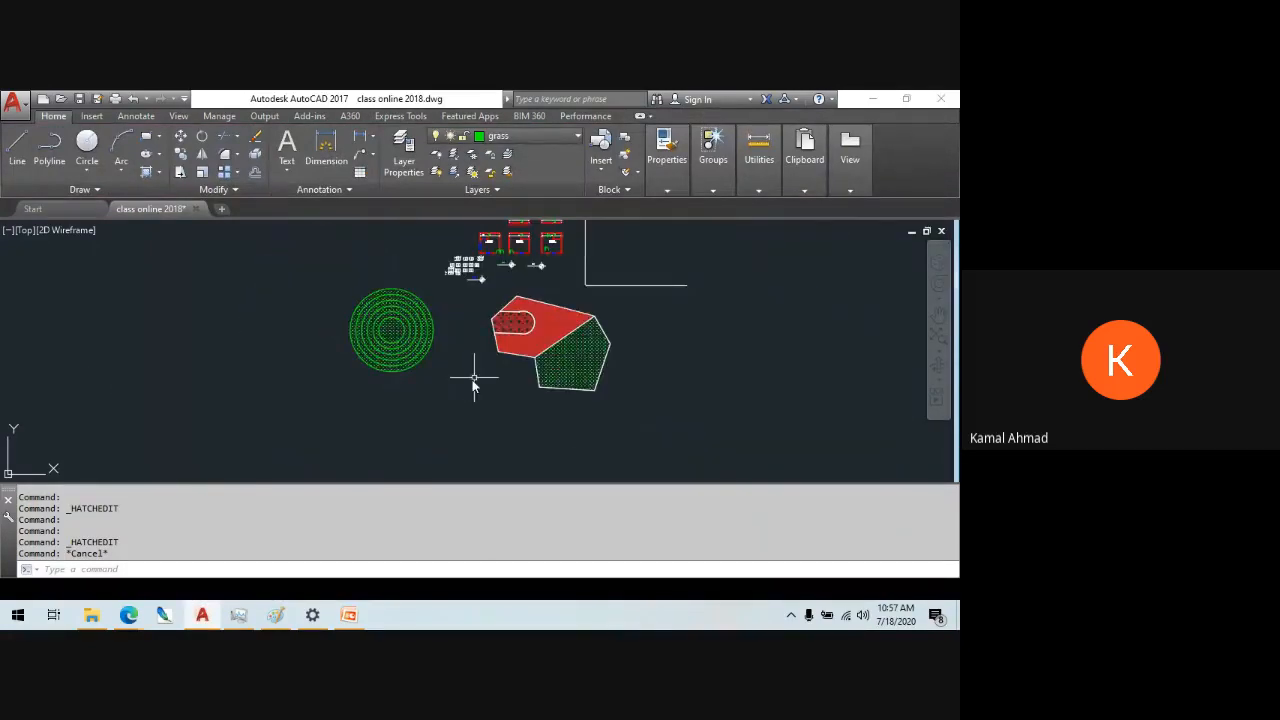
scroll(475, 376, up, 5)
mouse_move(384, 368)
middle_down()
mouse_move(420, 426)
mouse_move(599, 518)
middle_up()
middle_drag(547, 394, 508, 360)
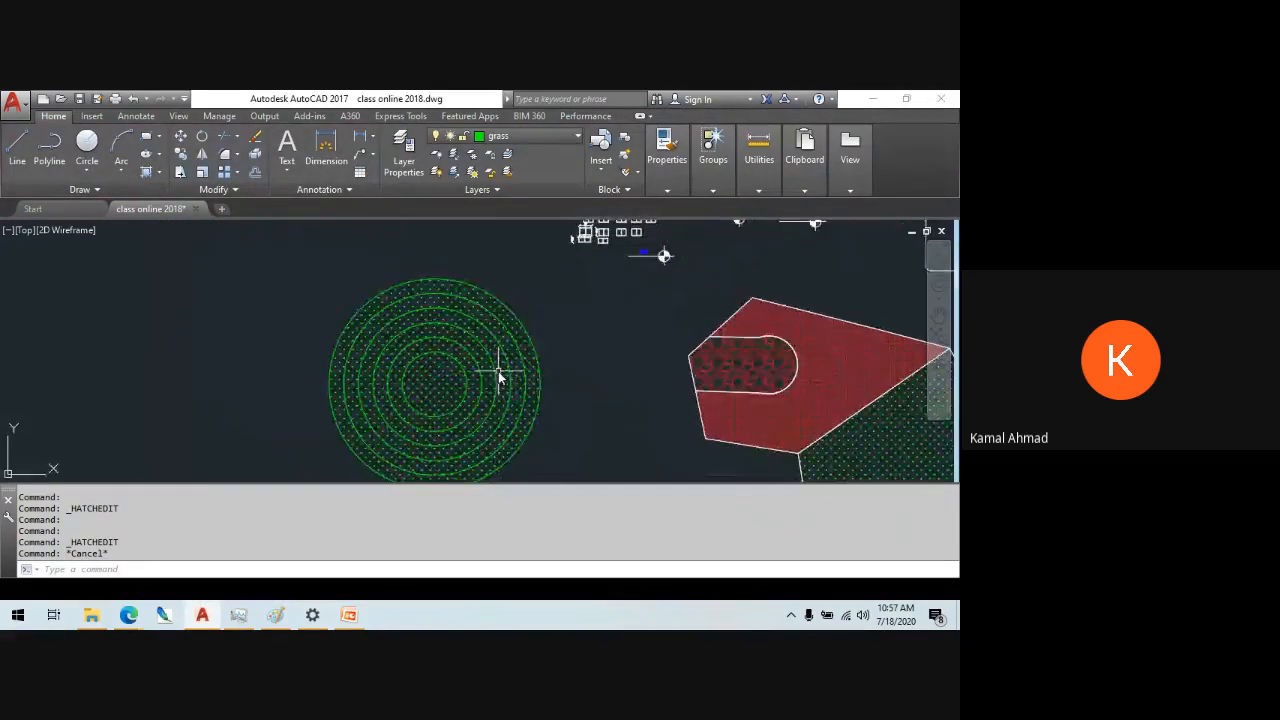
scroll(500, 370, down, 5)
scroll(522, 370, up, 5)
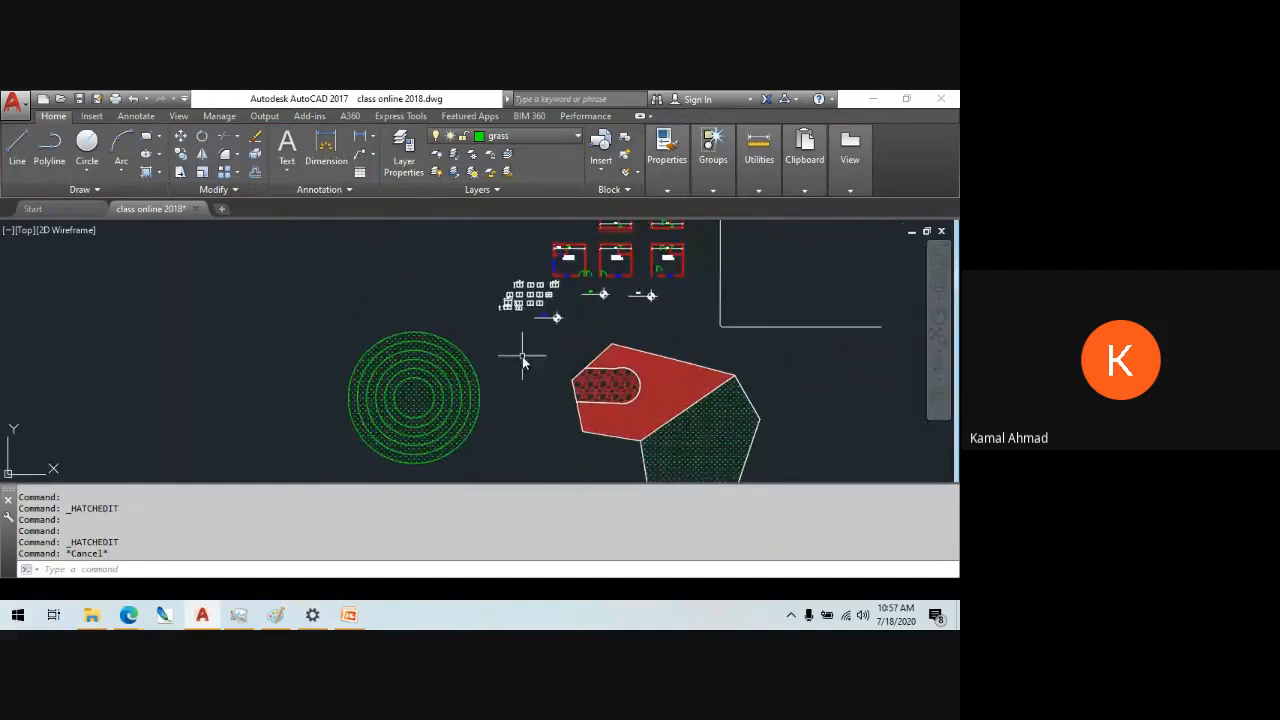
mouse_move(460, 393)
middle_down()
mouse_move(371, 294)
mouse_move(377, 280)
middle_up()
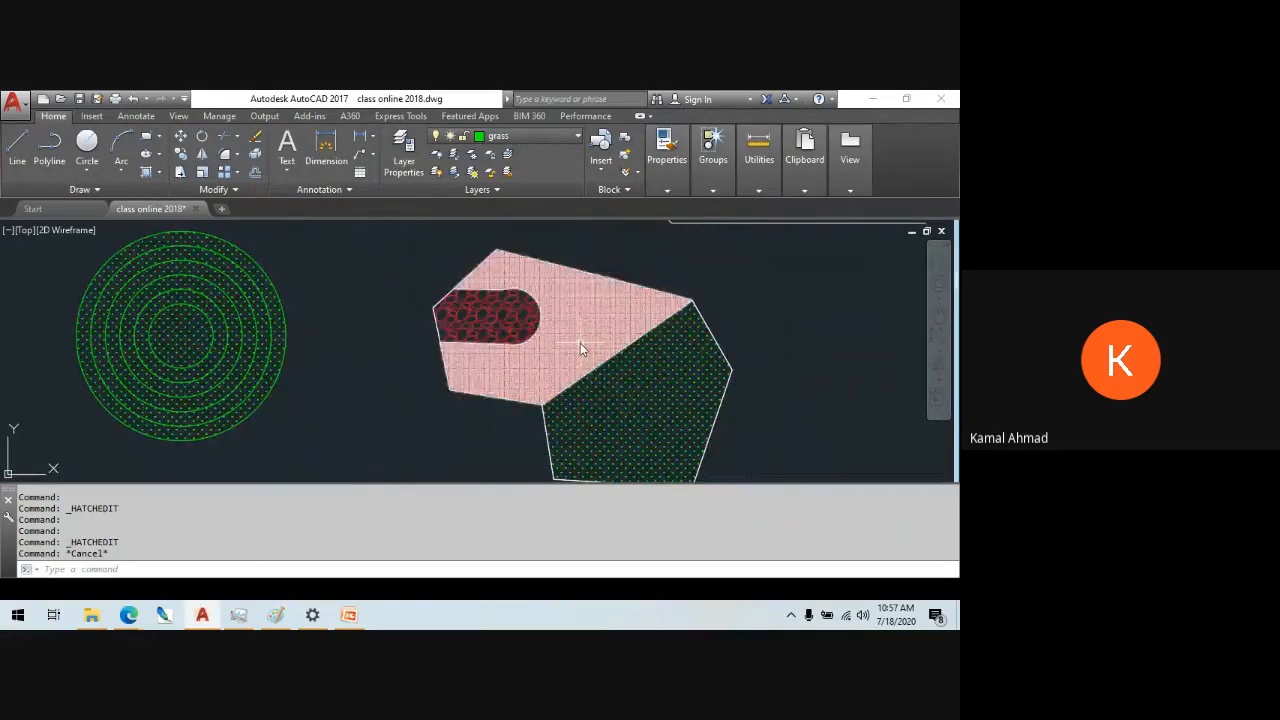
- Look over the window blocks, level markers and bedroom plans, and read the topic heading above the plans
scroll(548, 344, down, 3)
scroll(460, 281, up, 5)
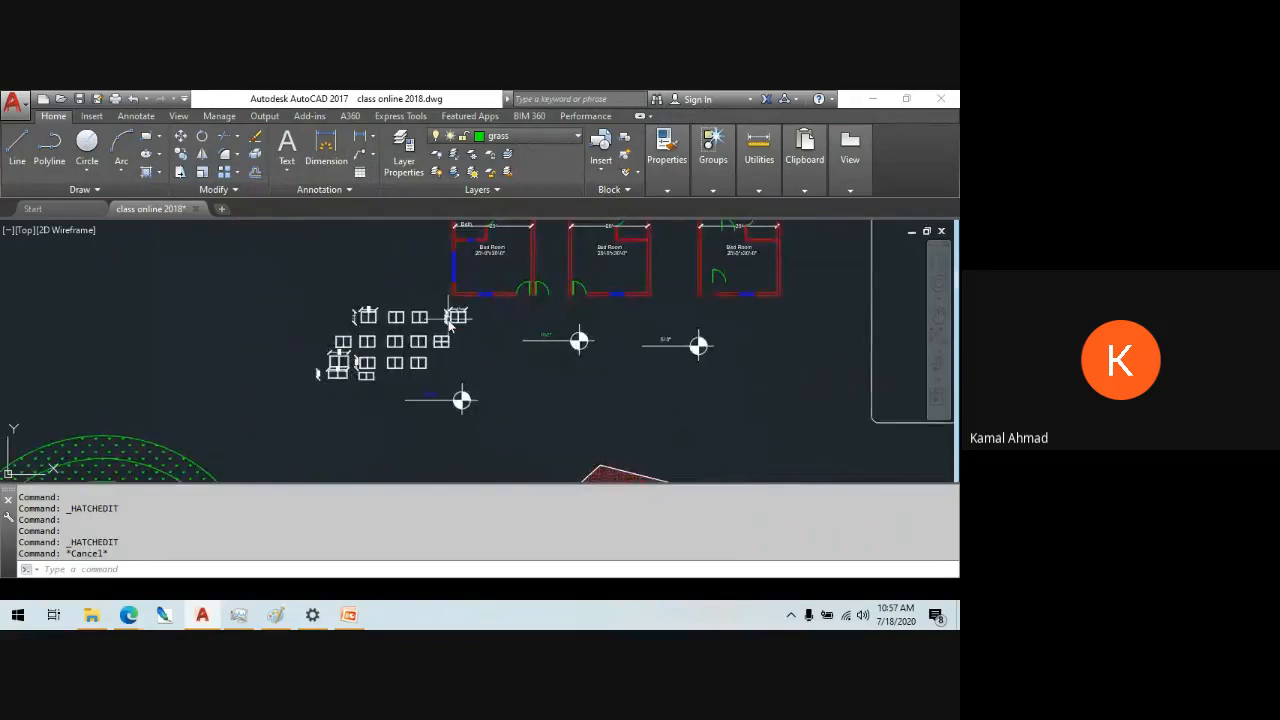
scroll(449, 325, down, 2)
scroll(440, 330, up, 5)
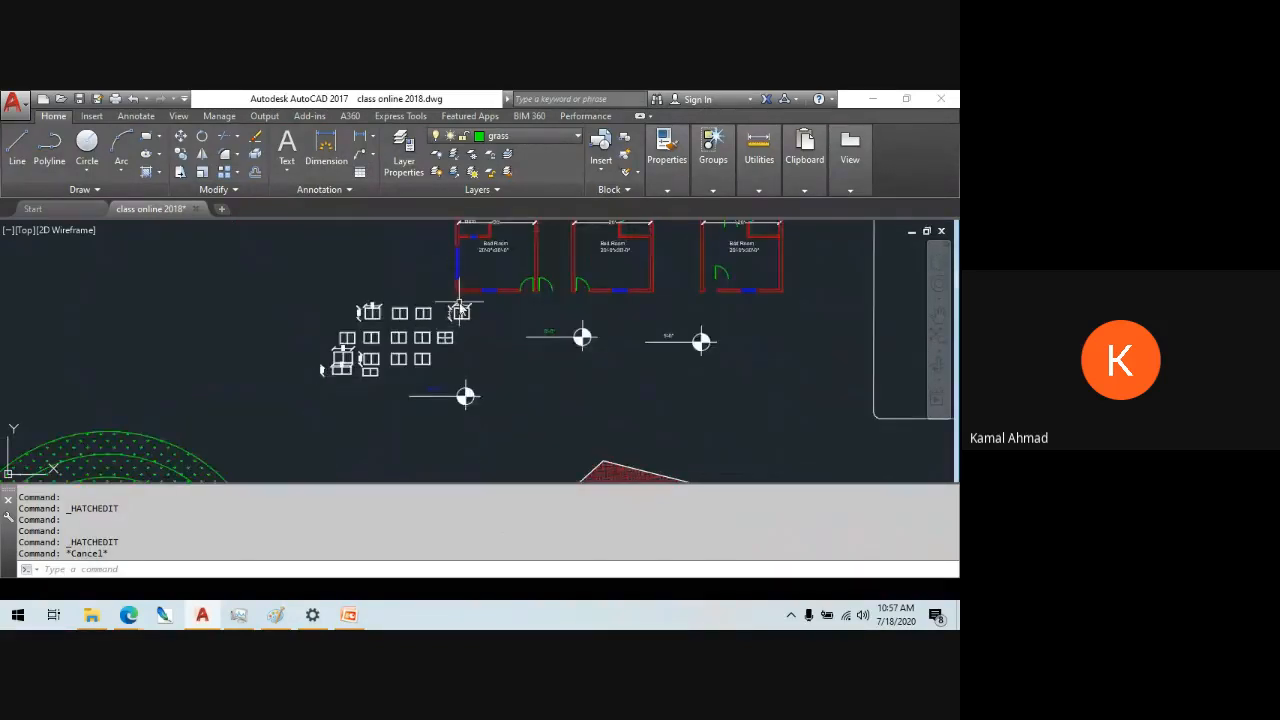
middle_drag(363, 452, 290, 329)
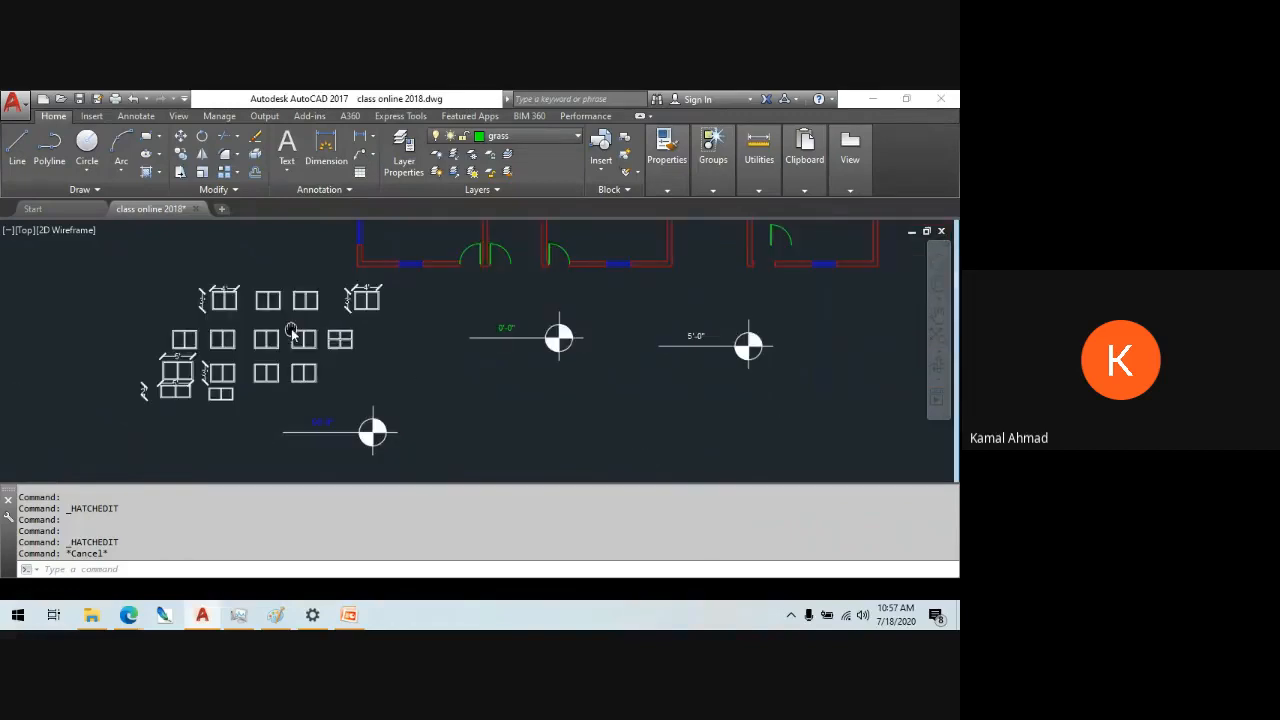
middle_drag(638, 322, 515, 458)
scroll(515, 458, down, 3)
scroll(515, 462, down, 2)
scroll(614, 337, up, 5)
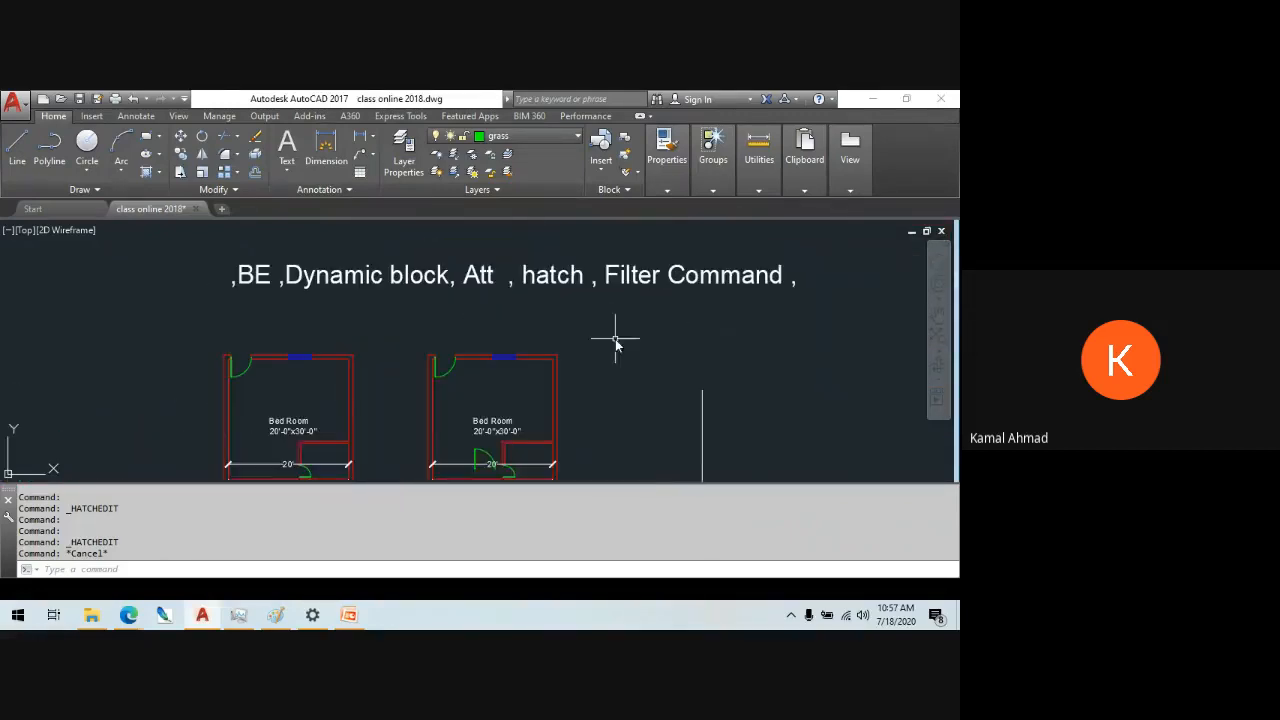
scroll(683, 335, down, 2)
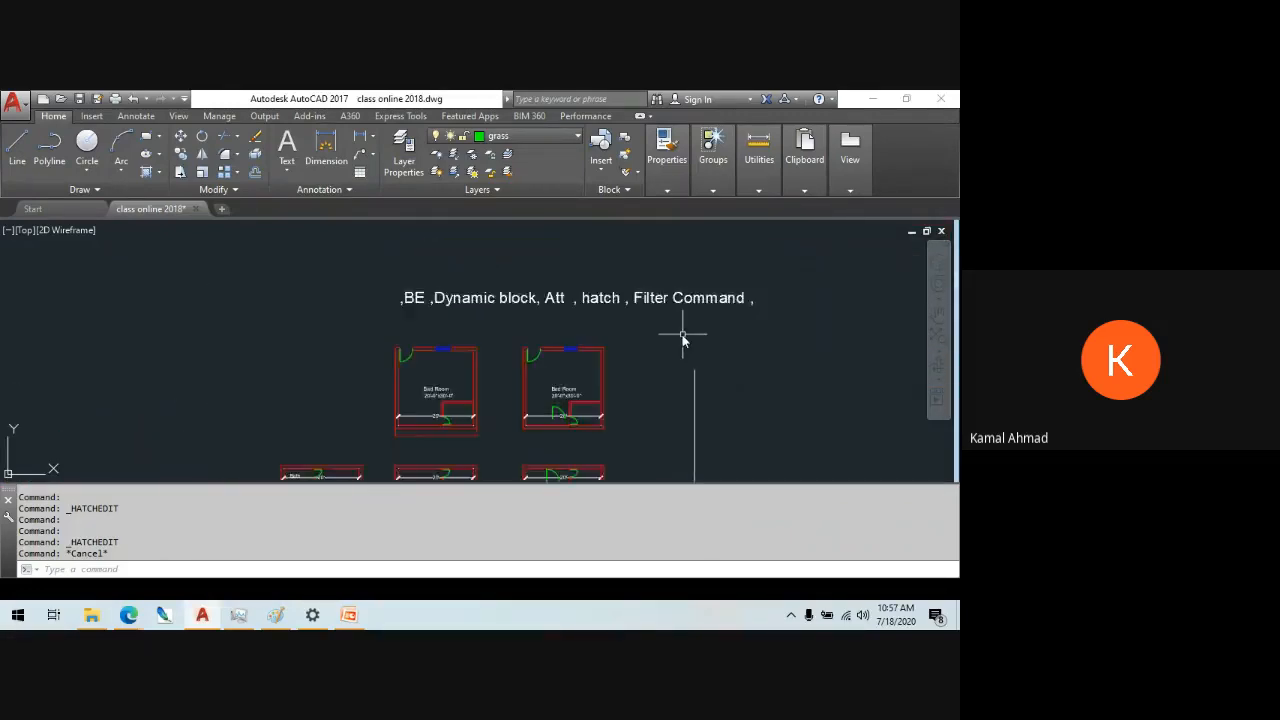
- Look over the hatched circles, hatched polygons, level markers and bedroom plans beneath the topic heading
scroll(683, 337, down, 2)
mouse_move(683, 344)
middle_down()
mouse_move(713, 247)
mouse_move(699, 178)
middle_up()
scroll(694, 371, down, 2)
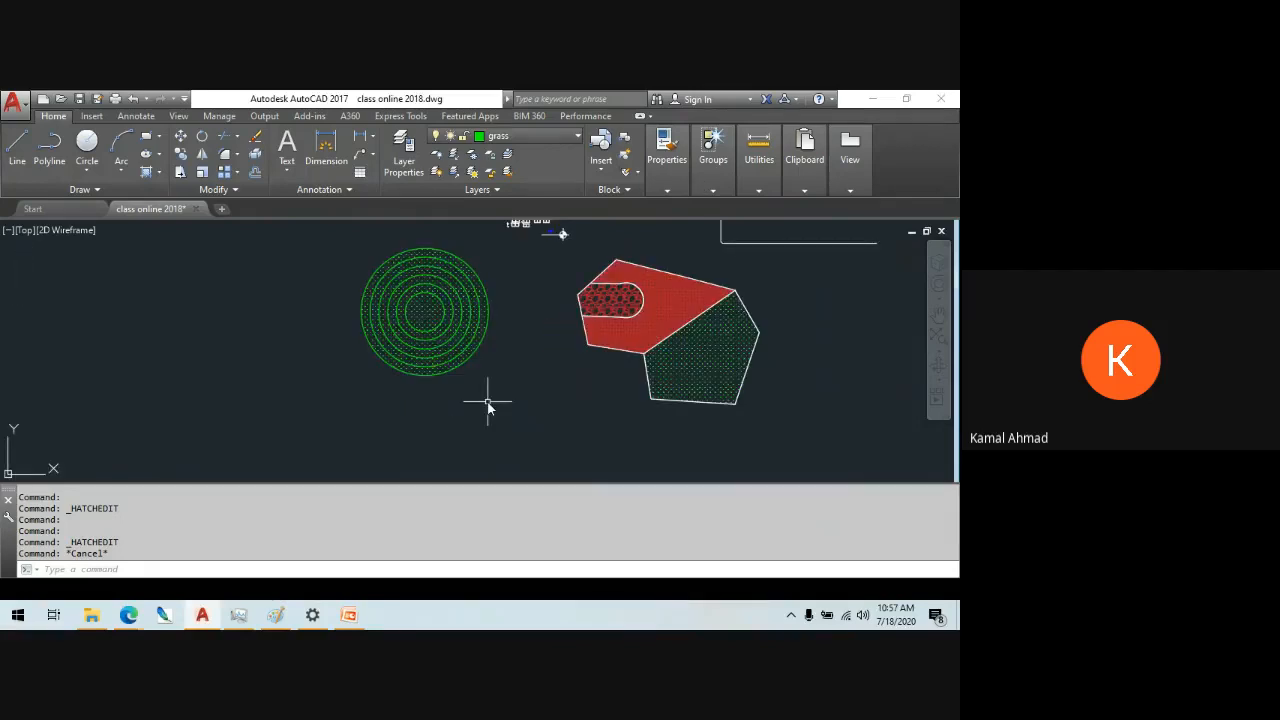
middle_drag(487, 403, 752, 461)
middle_drag(543, 302, 480, 286)
key(Escape)
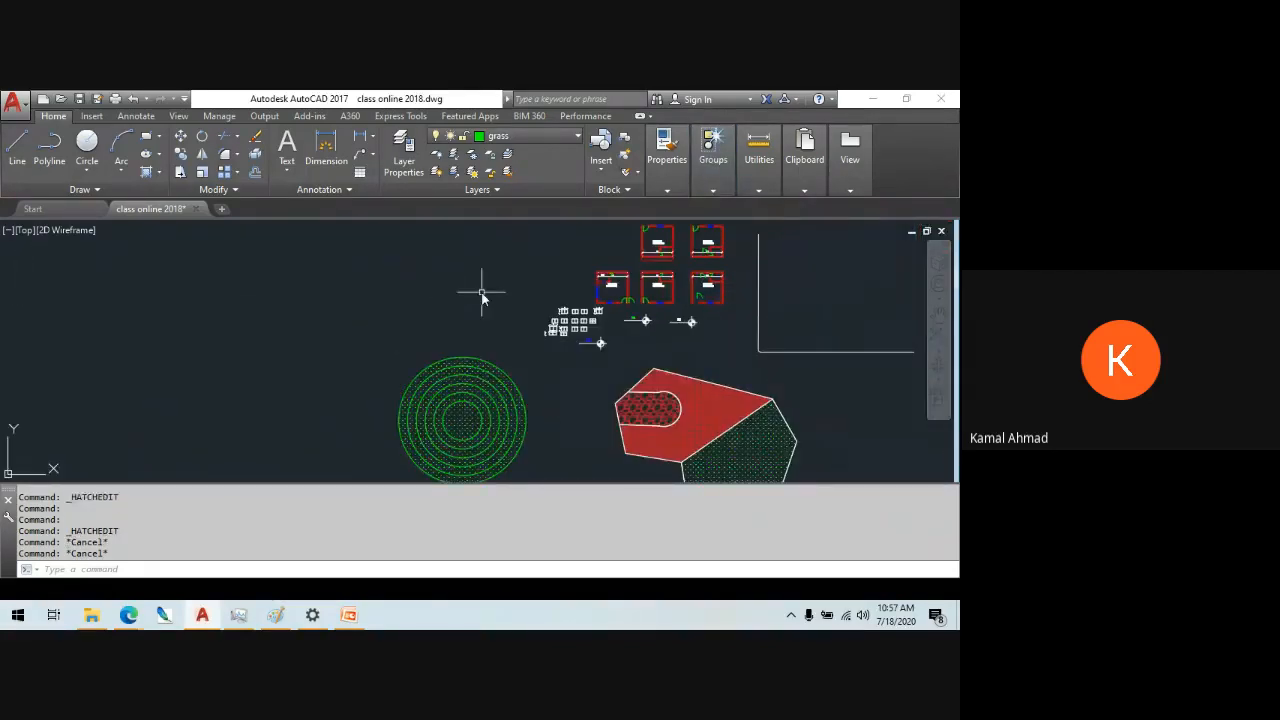
key(Escape)
key(Escape)
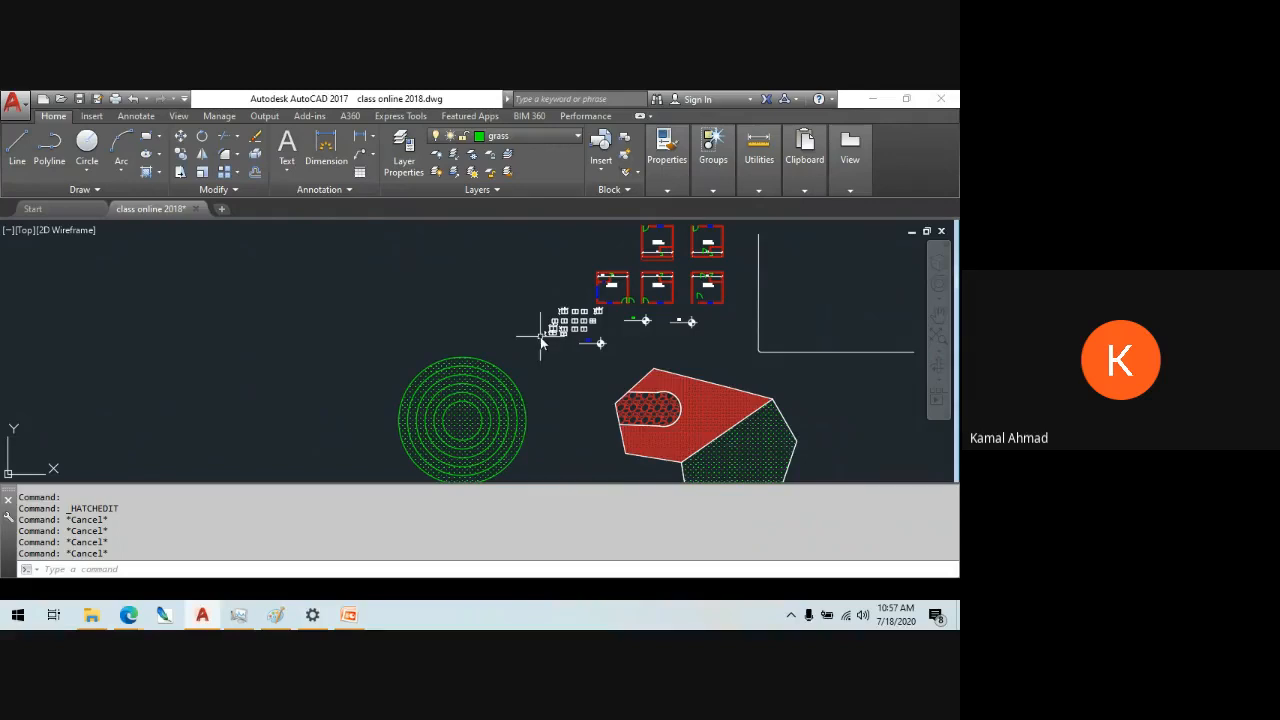
middle_drag(540, 340, 473, 382)
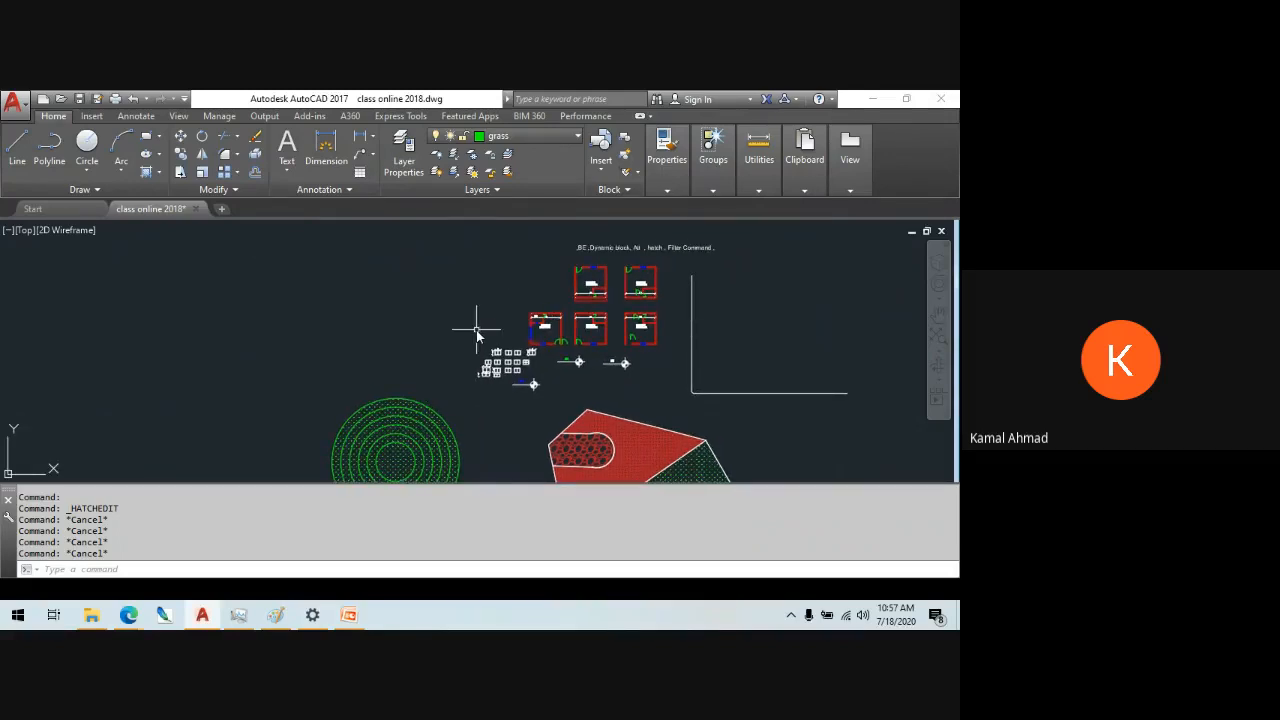
scroll(462, 329, up, 2)
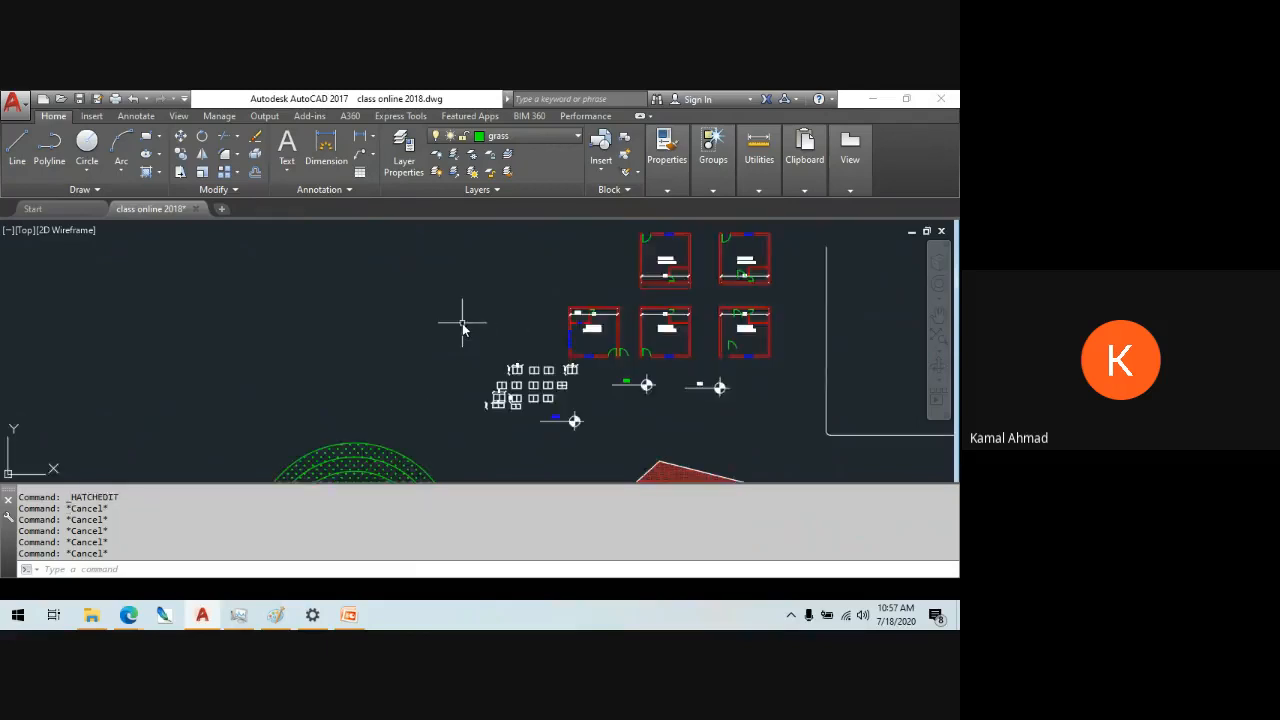
- Draw a short slanted line in the empty area beside the bedroom plans
middle_drag(371, 302, 457, 391)
text(l)
key(Return)
click(452, 344)
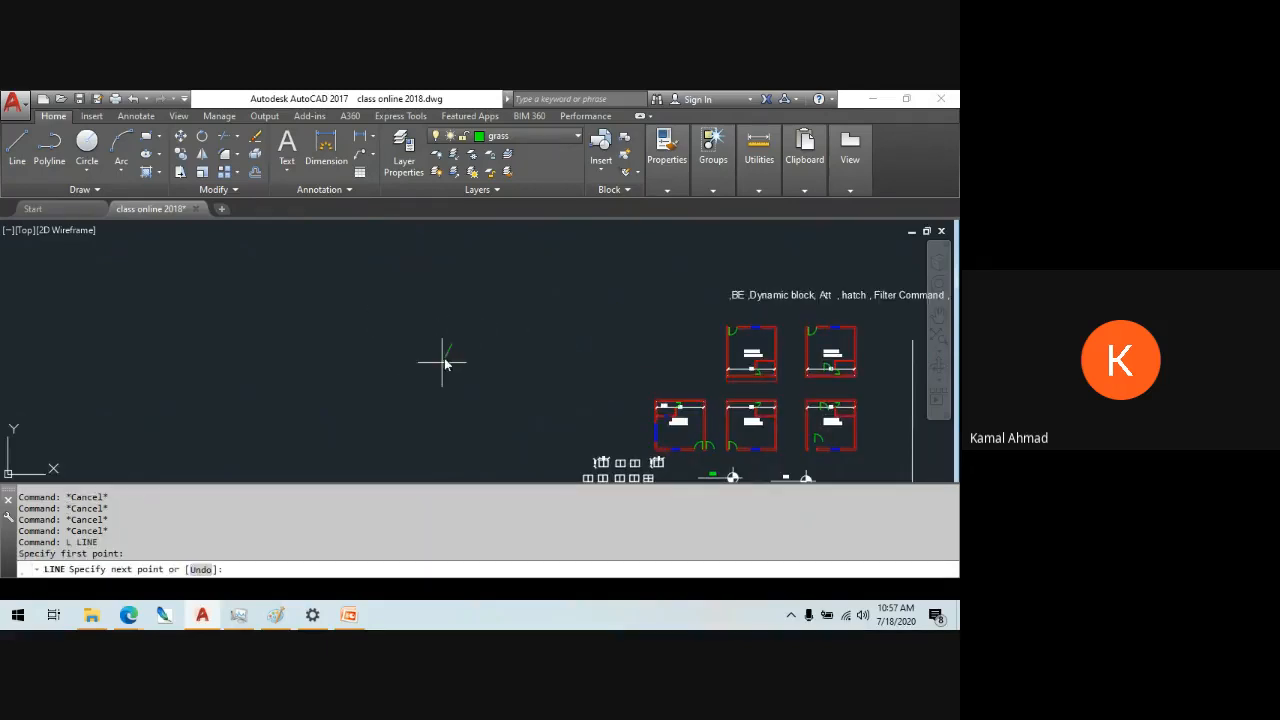
click(440, 364)
key(Escape)
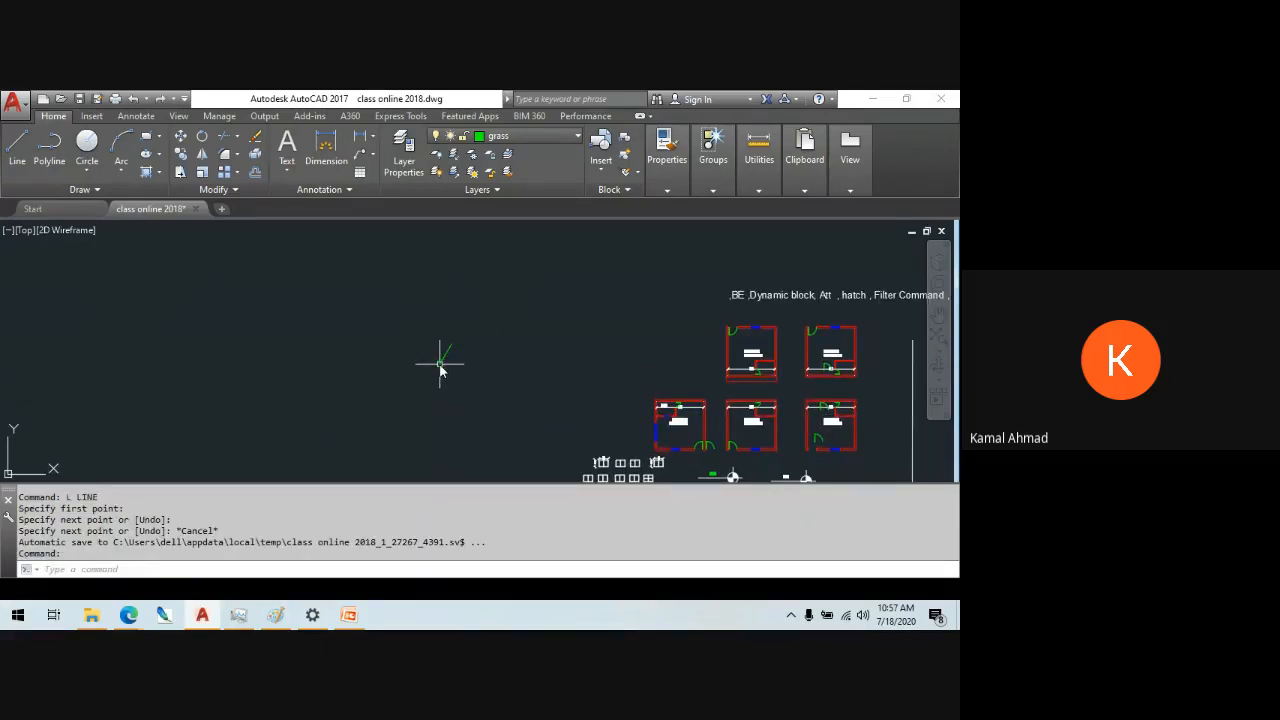
- Draw a small circle below and to the left of the slanted line
text(c)
key(Return)
click(422, 370)
key(Escape)
key(Escape)
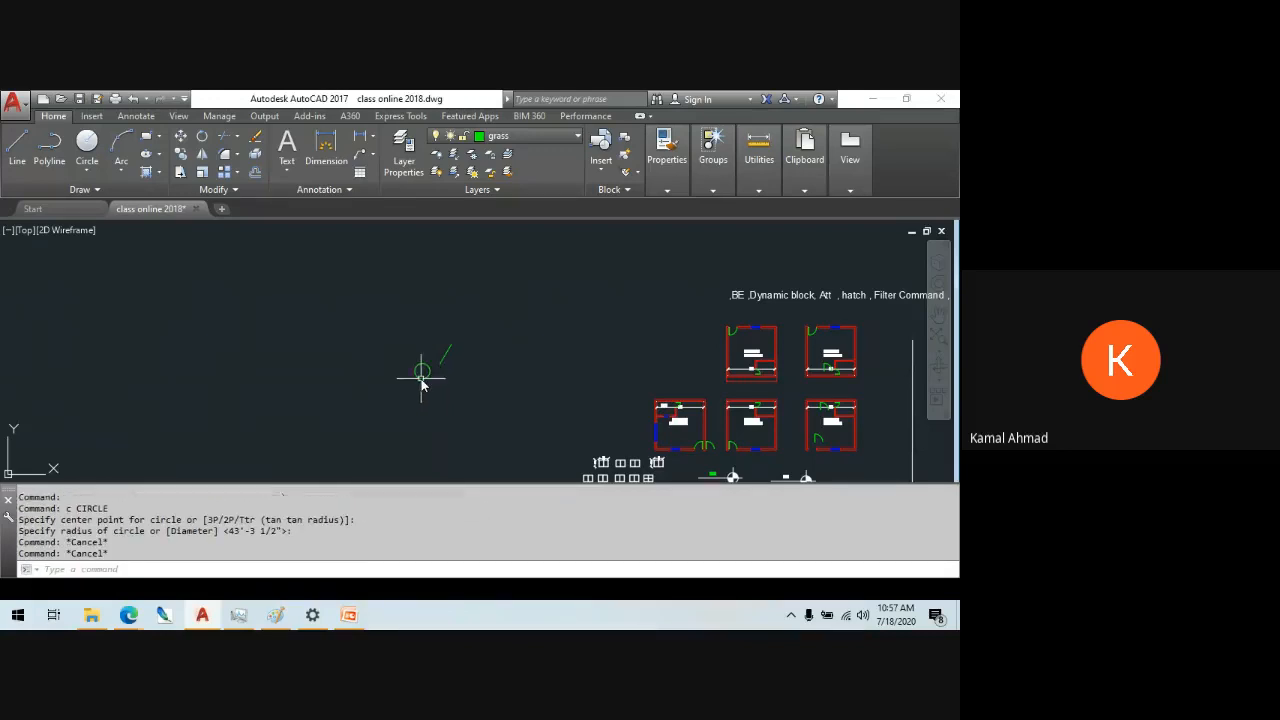
- Draw a small rectangle to the right of the circle, below the slanted line
key(Escape)
text(rec)
key(Return)
click(450, 376)
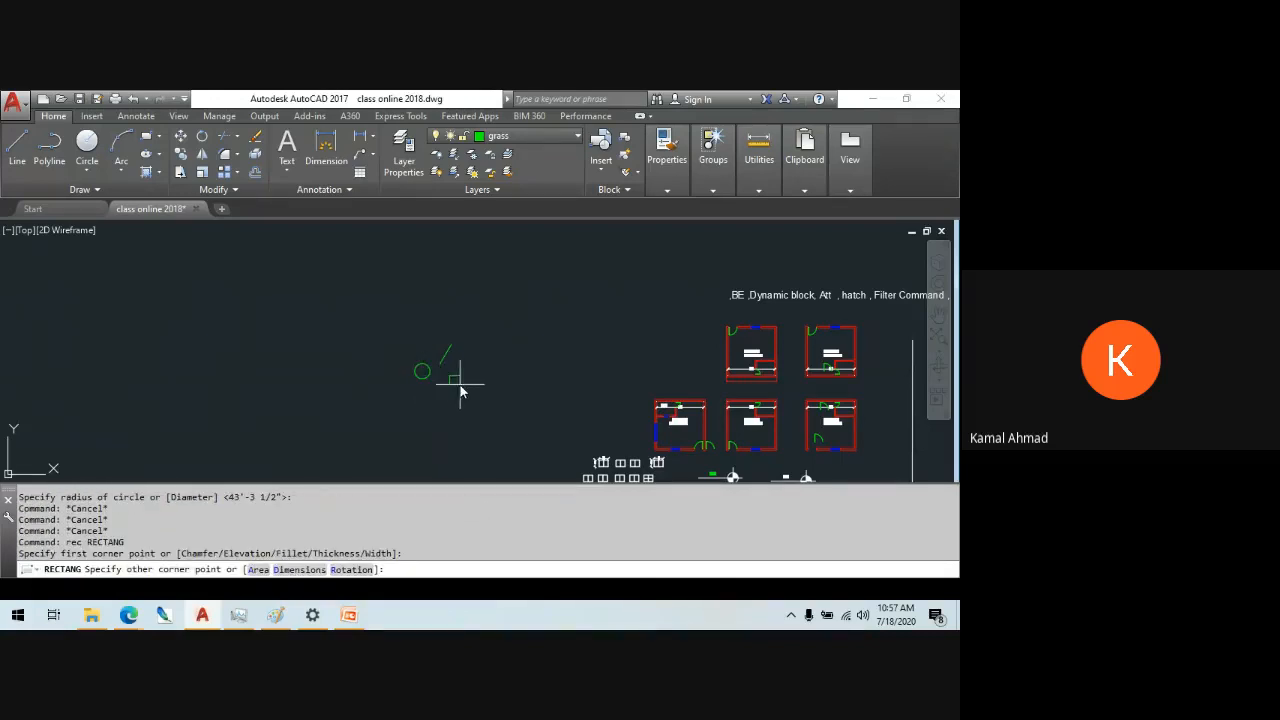
click(460, 384)
scroll(462, 384, up, 4)
key(Escape)
key(Escape)
key(Escape)
- Draw a short horizontal multiline in the STANDARD style at scale 0.50, just above the rectangle
text(ml)
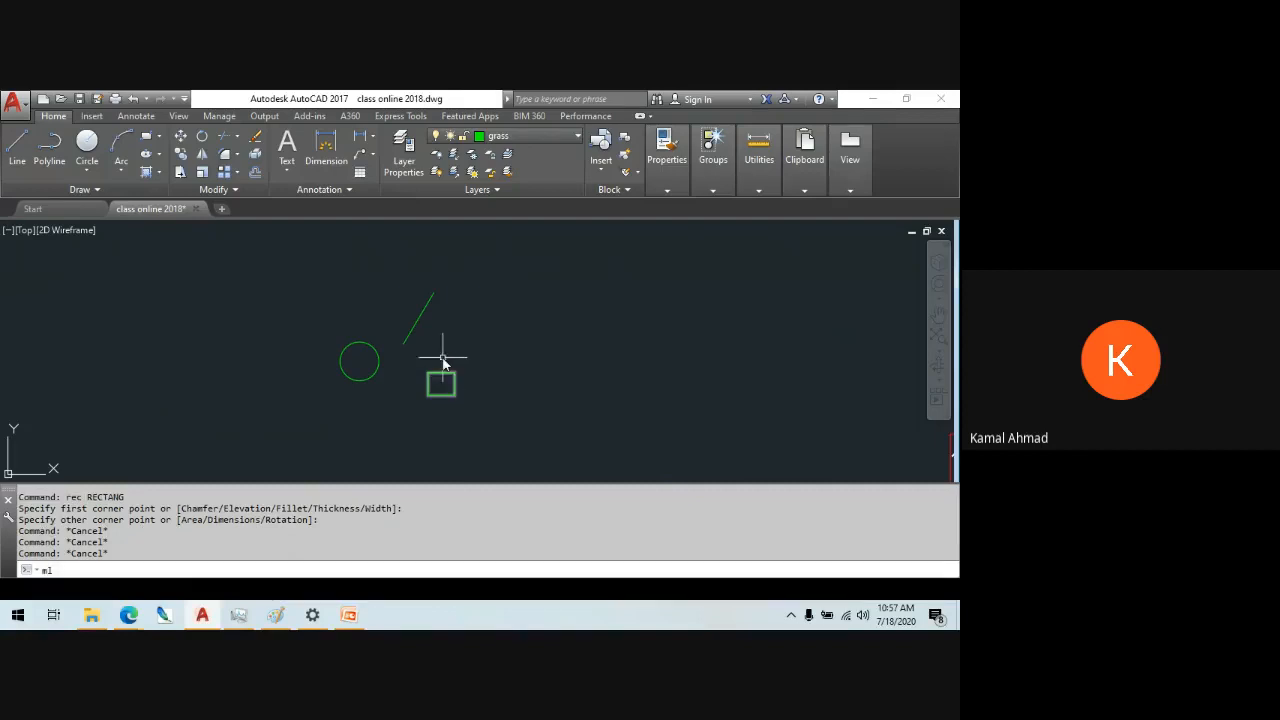
key(Return)
click(426, 341)
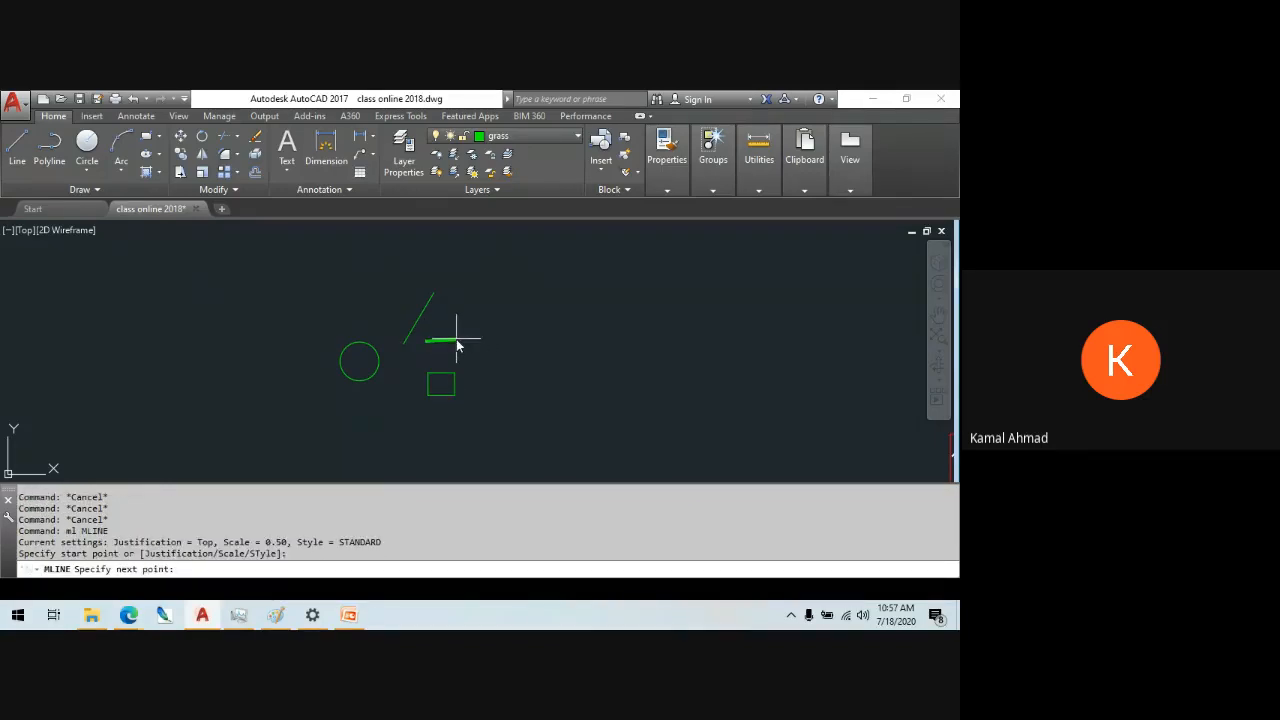
click(452, 345)
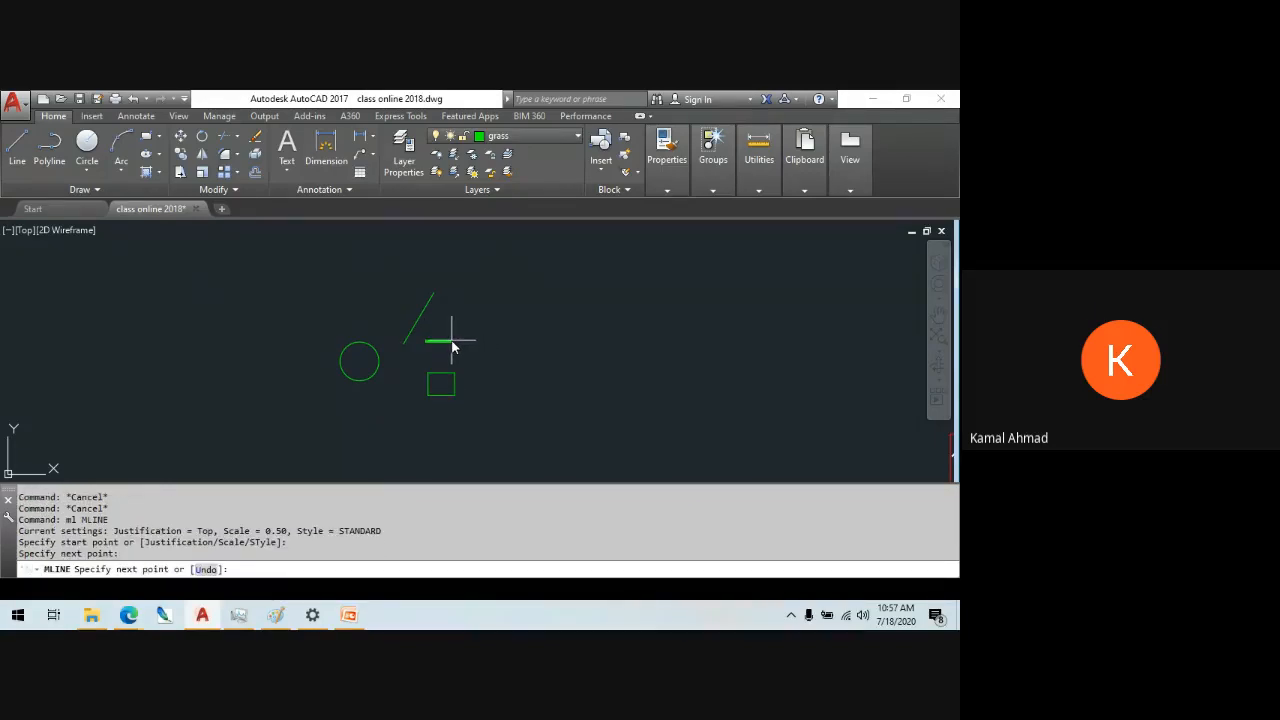
scroll(452, 345, up, 5)
key(Escape)
key(Escape)
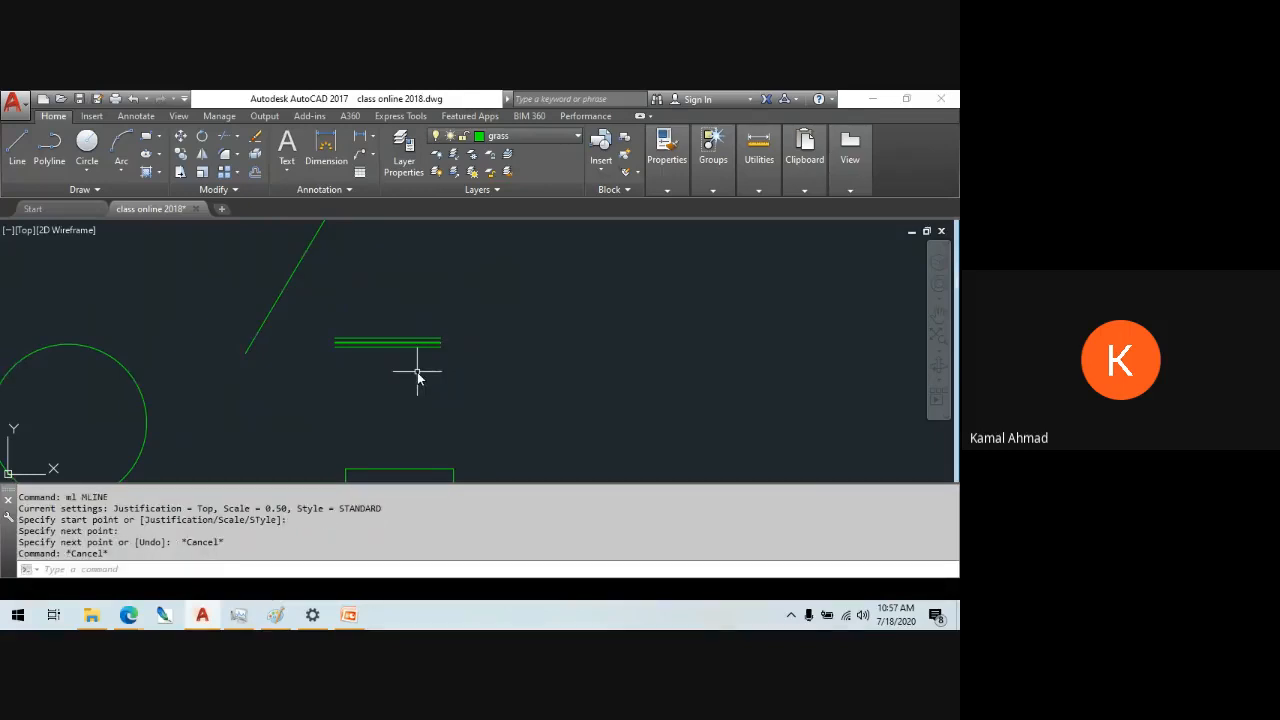
- Draw a second short multiline between the first multiline and the rectangle
text(ml)
key(Return)
click(328, 389)
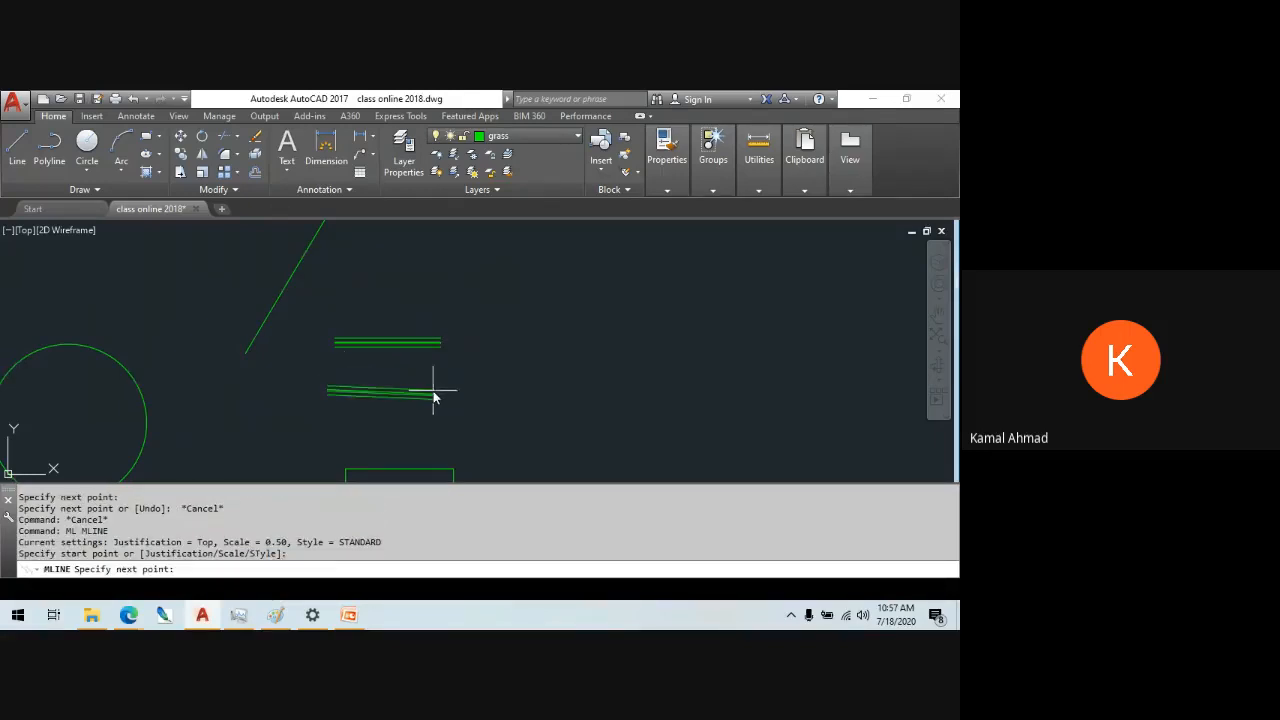
click(443, 391)
key(Escape)
key(Escape)
- Put the lower multiline on the walls layer and deselect it
click(442, 413)
click(337, 362)
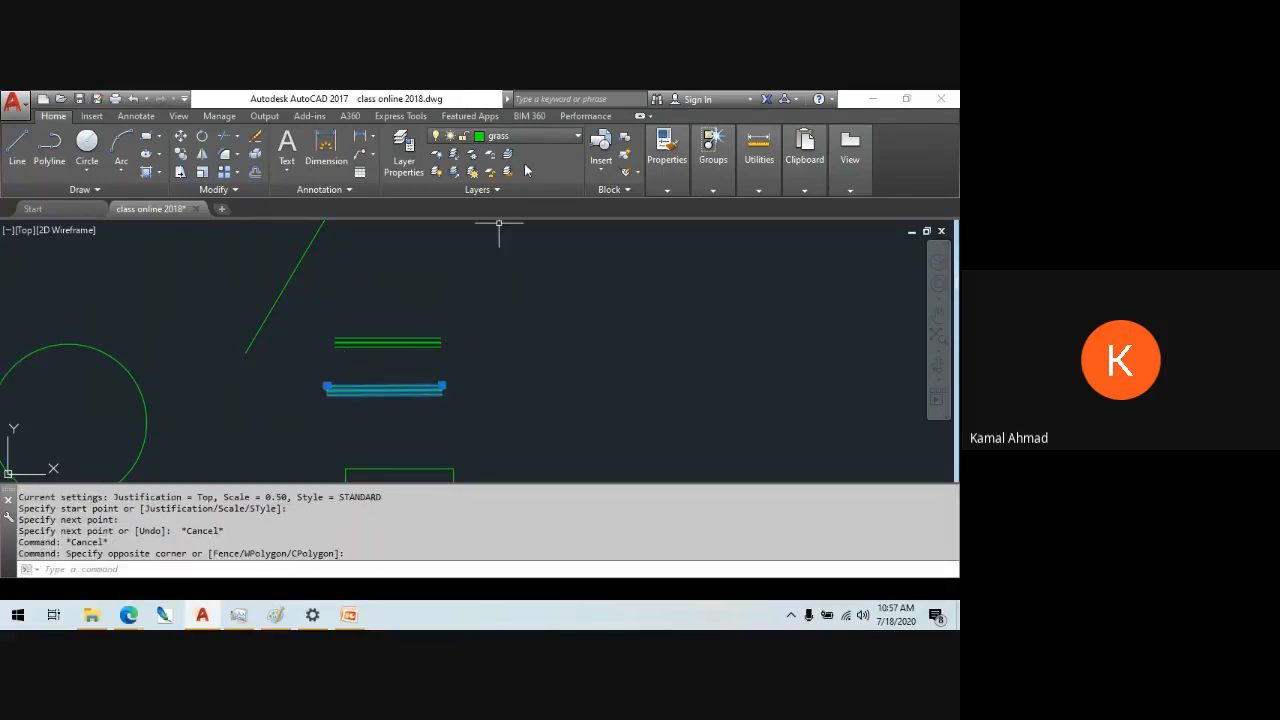
click(531, 136)
click(522, 213)
key(Escape)
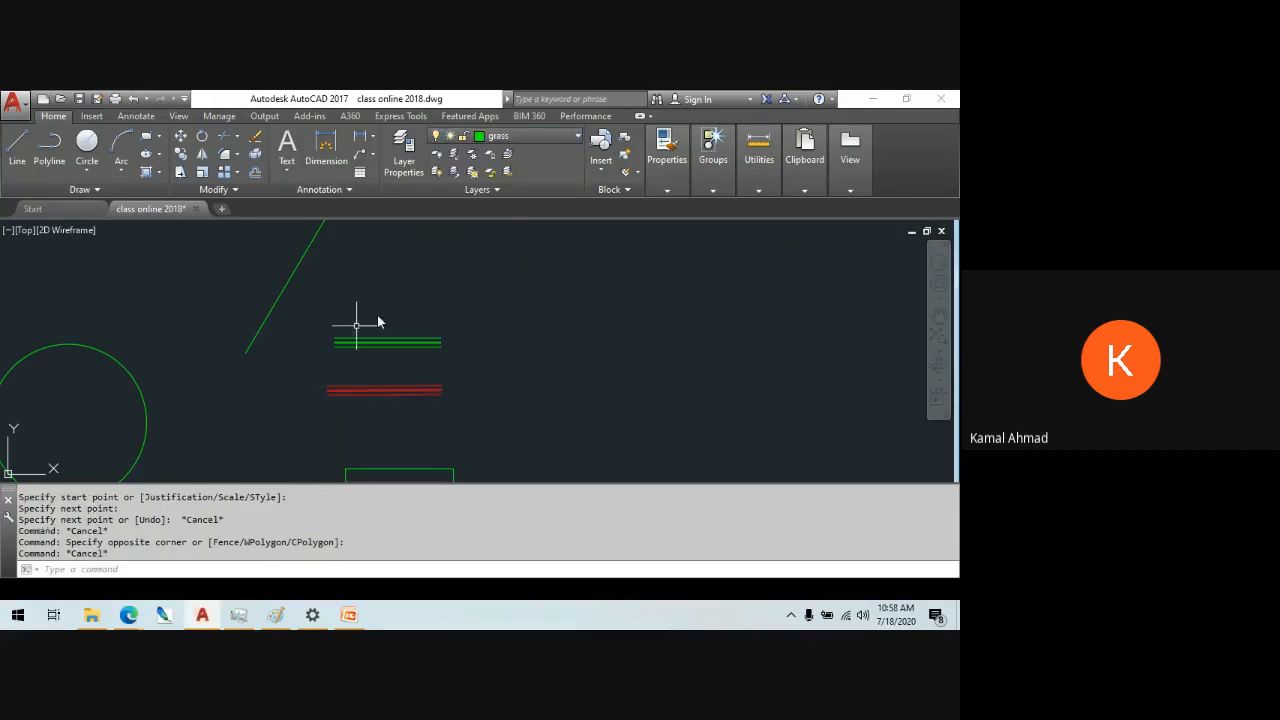
- Put the slanted line on layer 0 and deselect it
click(323, 332)
click(272, 279)
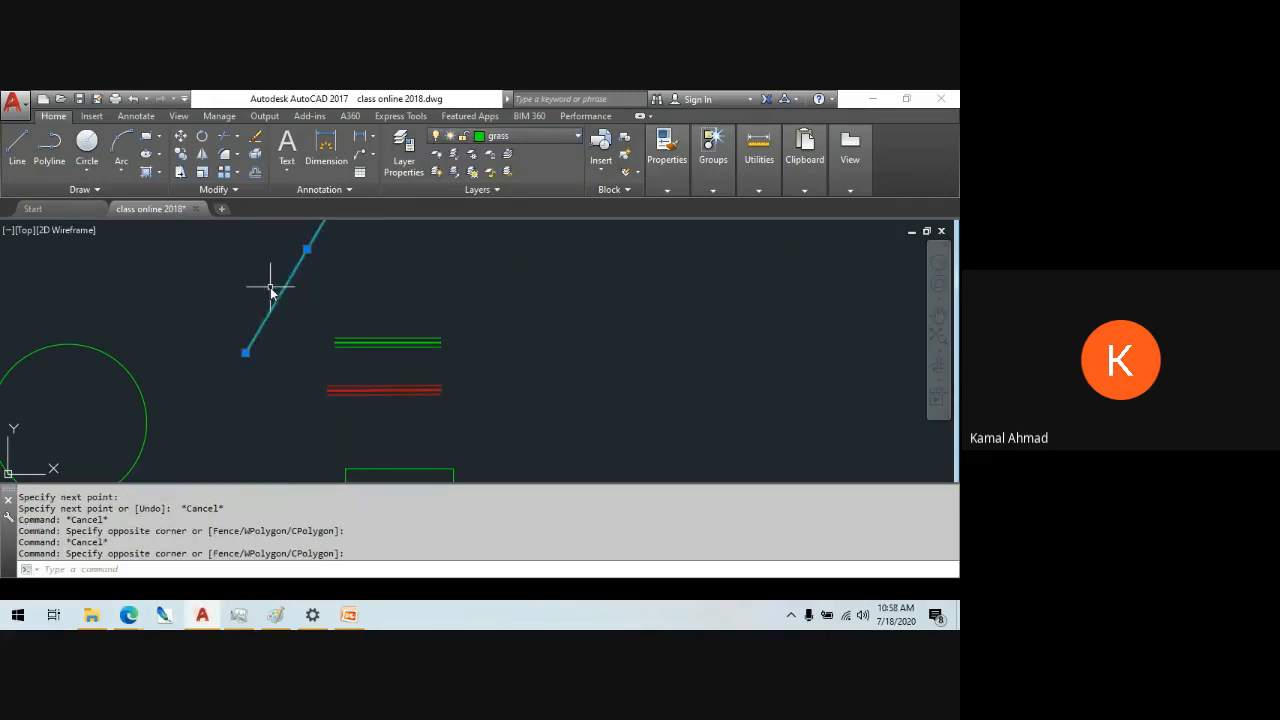
click(518, 138)
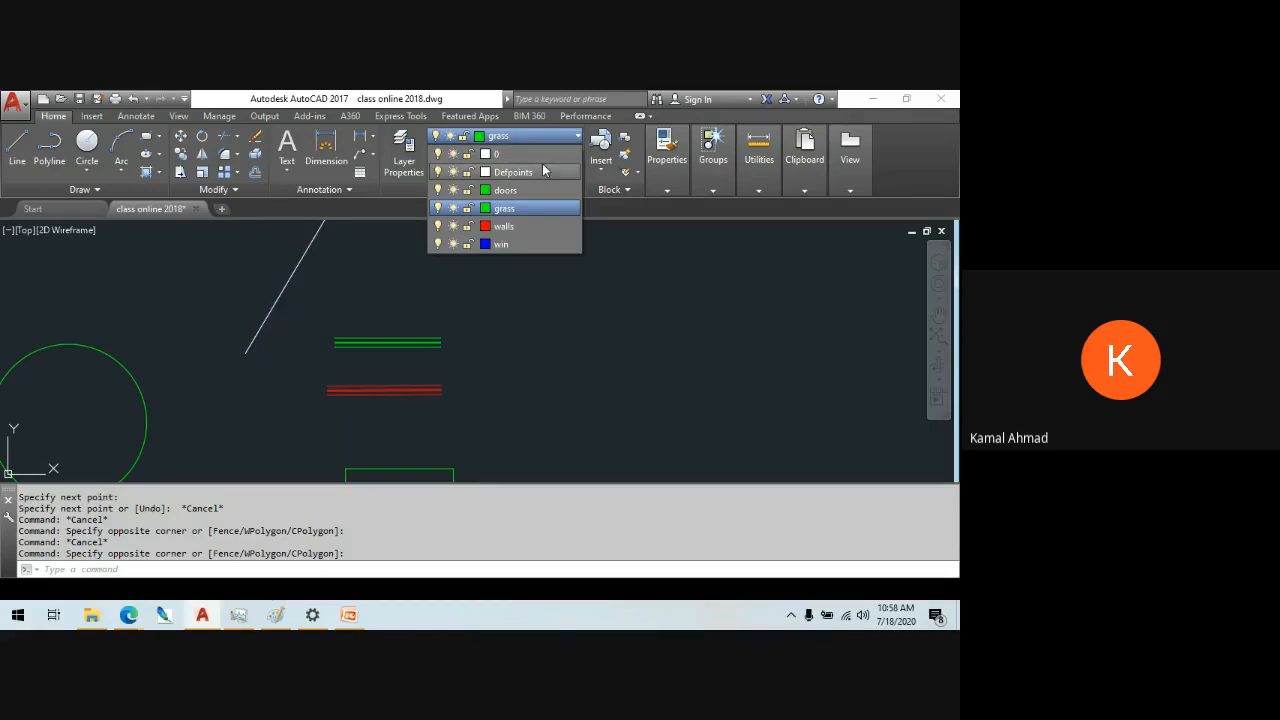
click(541, 155)
scroll(322, 270, down, 5)
key(Escape)
key(Escape)
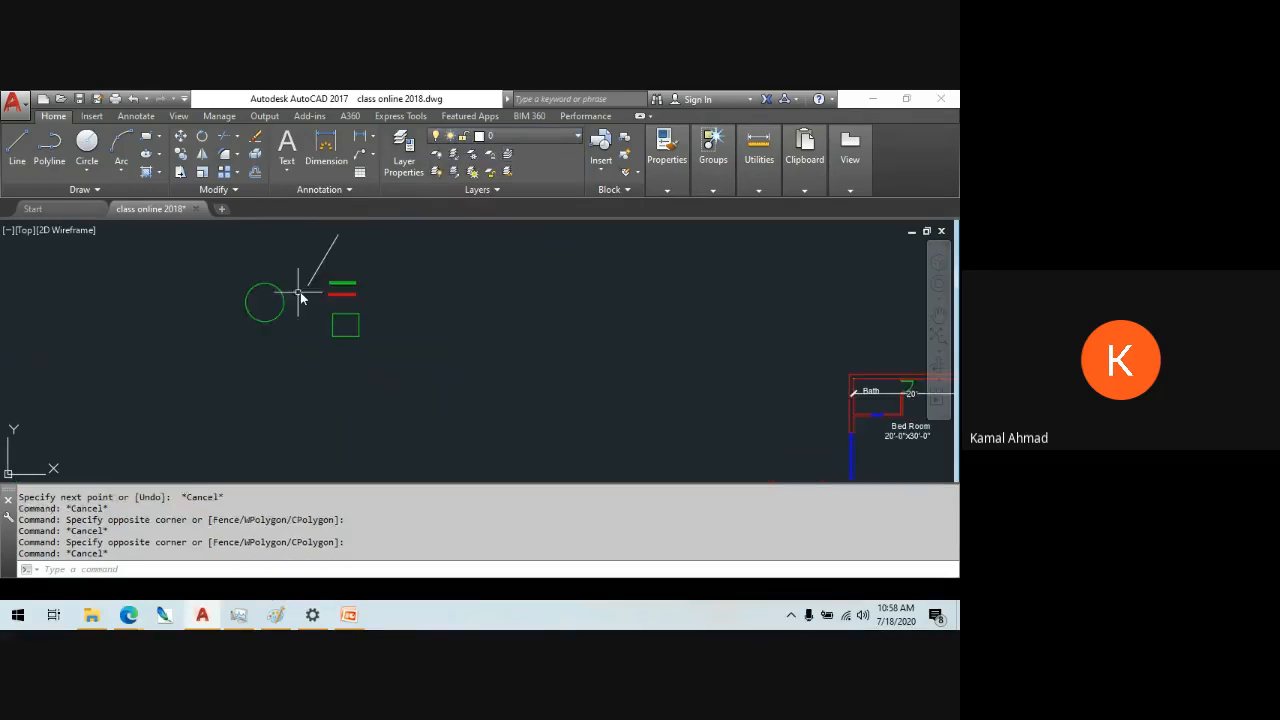
- Copy the circle once, placing the duplicate below and to the right of the original
click(274, 345)
click(257, 326)
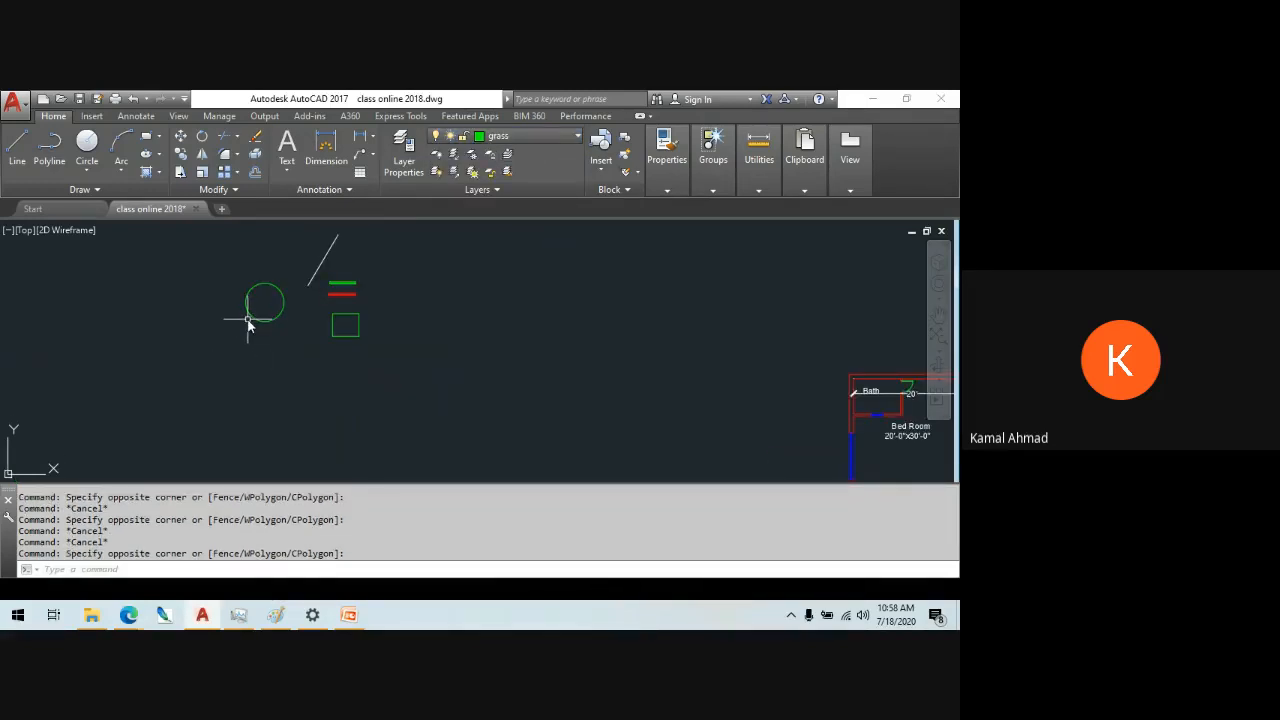
key(Escape)
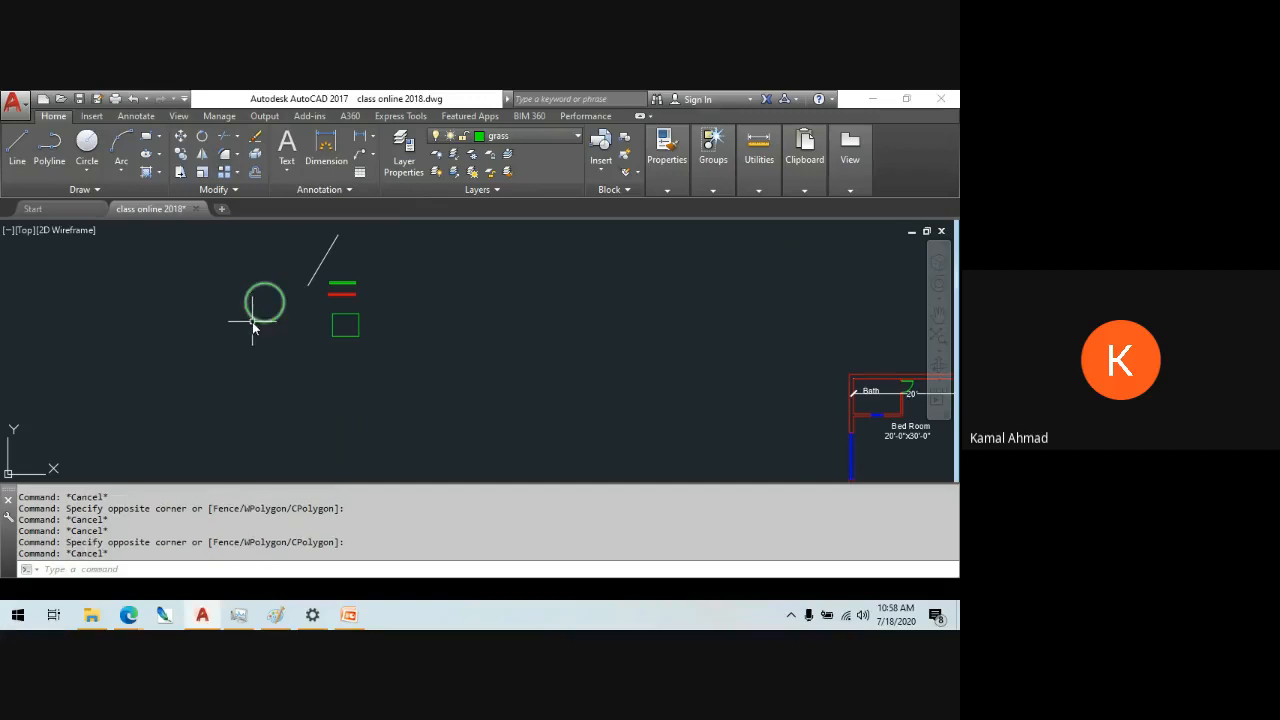
text(co)
key(Return)
click(253, 326)
click(252, 314)
key(Return)
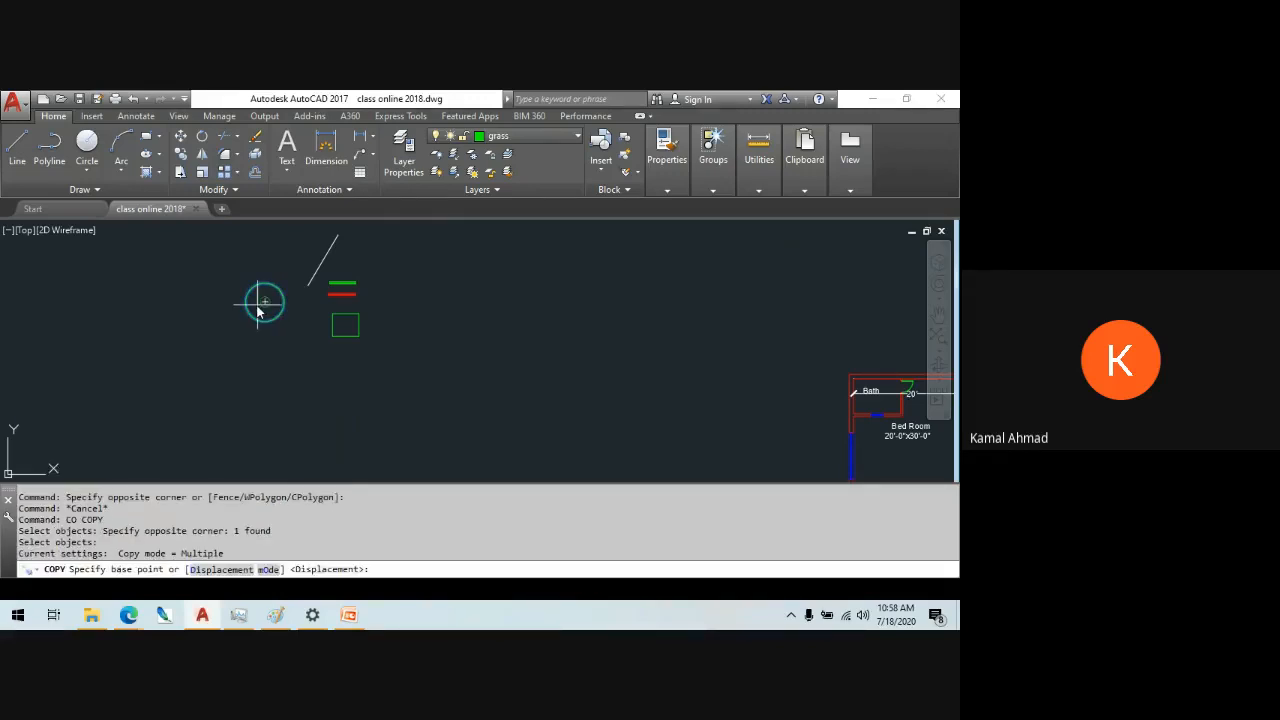
click(264, 302)
click(292, 342)
key(Escape)
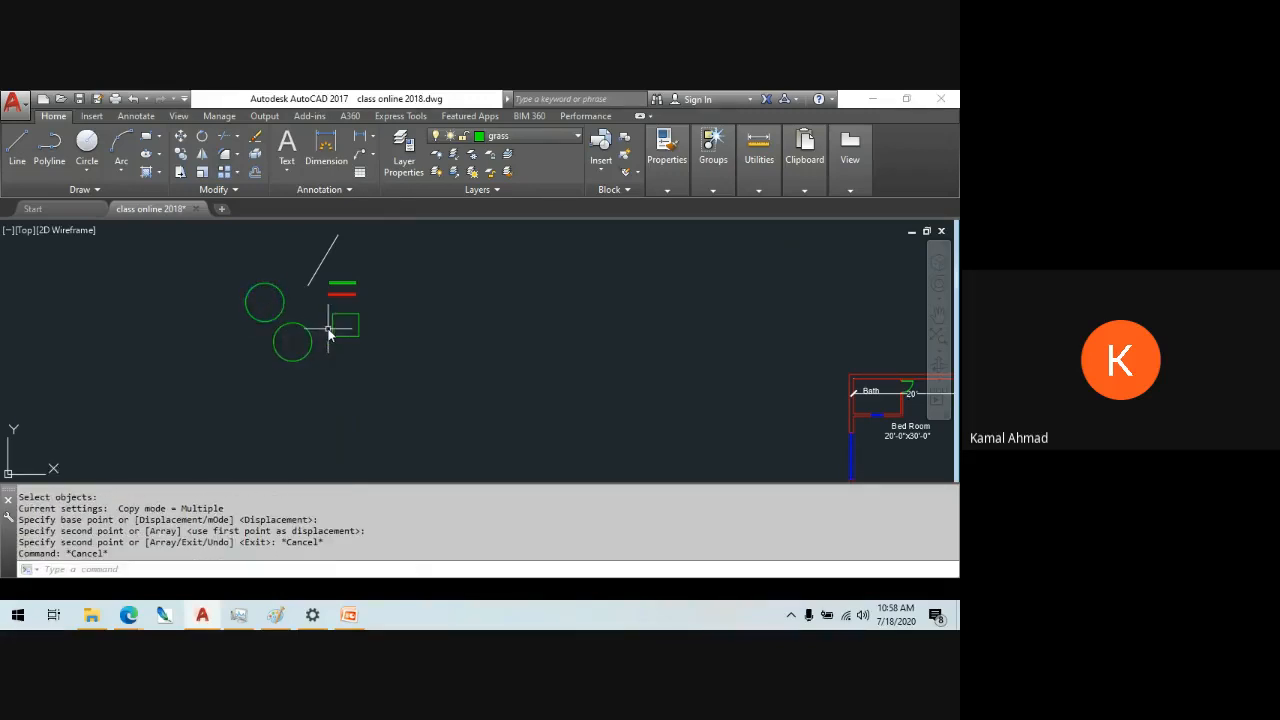
- Copy the rectangle once, placing the duplicate to the right of the two multilines
text(co)
key(Return)
click(345, 335)
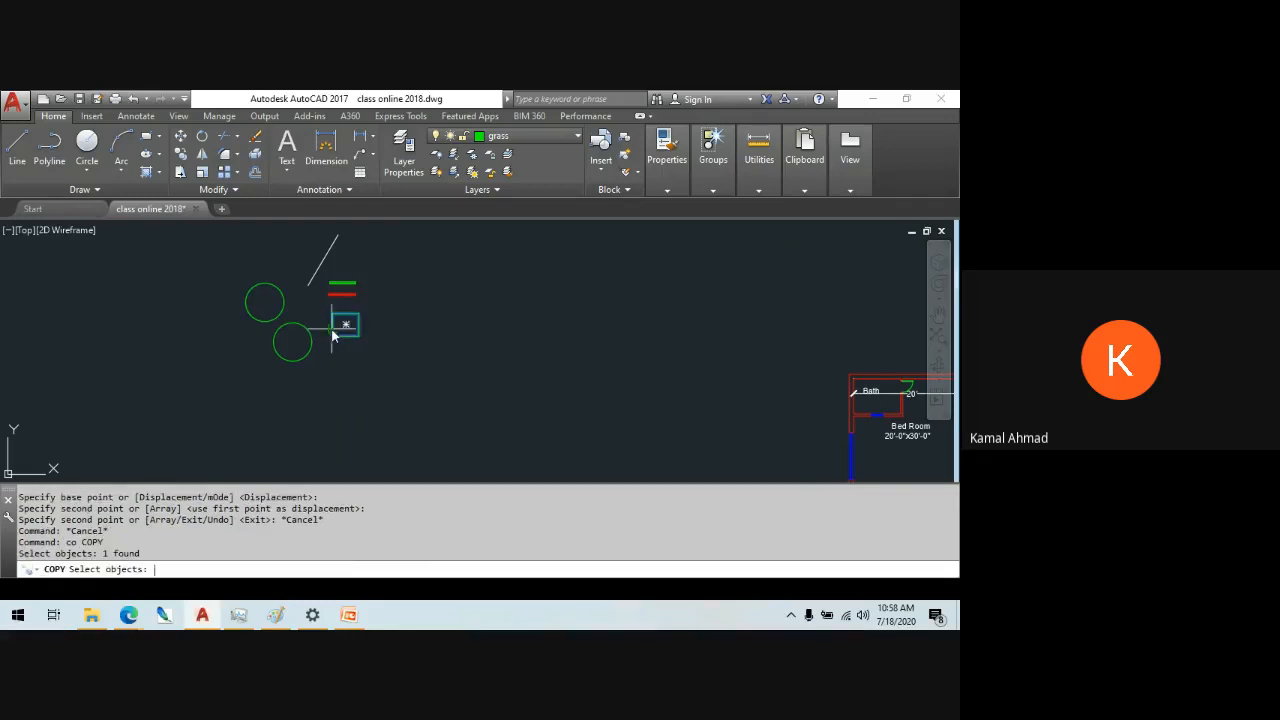
key(Return)
click(345, 333)
scroll(370, 268, up, 5)
click(364, 316)
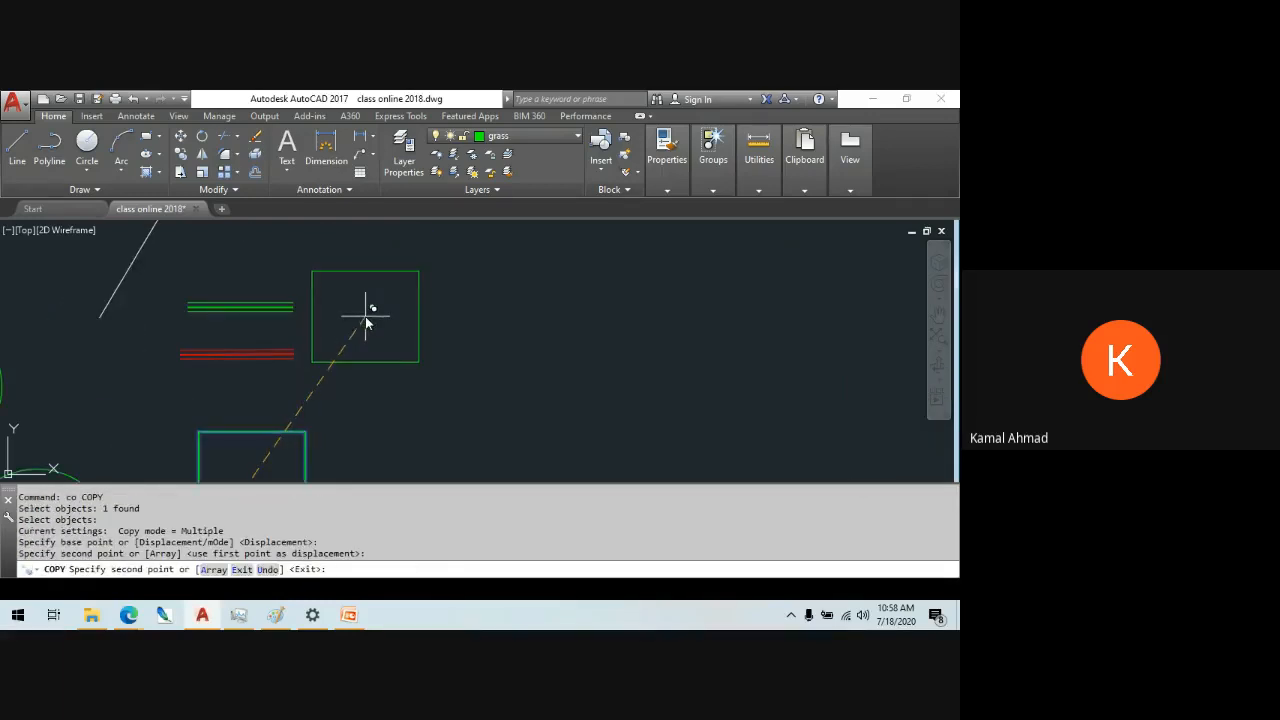
key(Escape)
scroll(362, 320, down, 4)
scroll(480, 325, up, 2)
key(Escape)
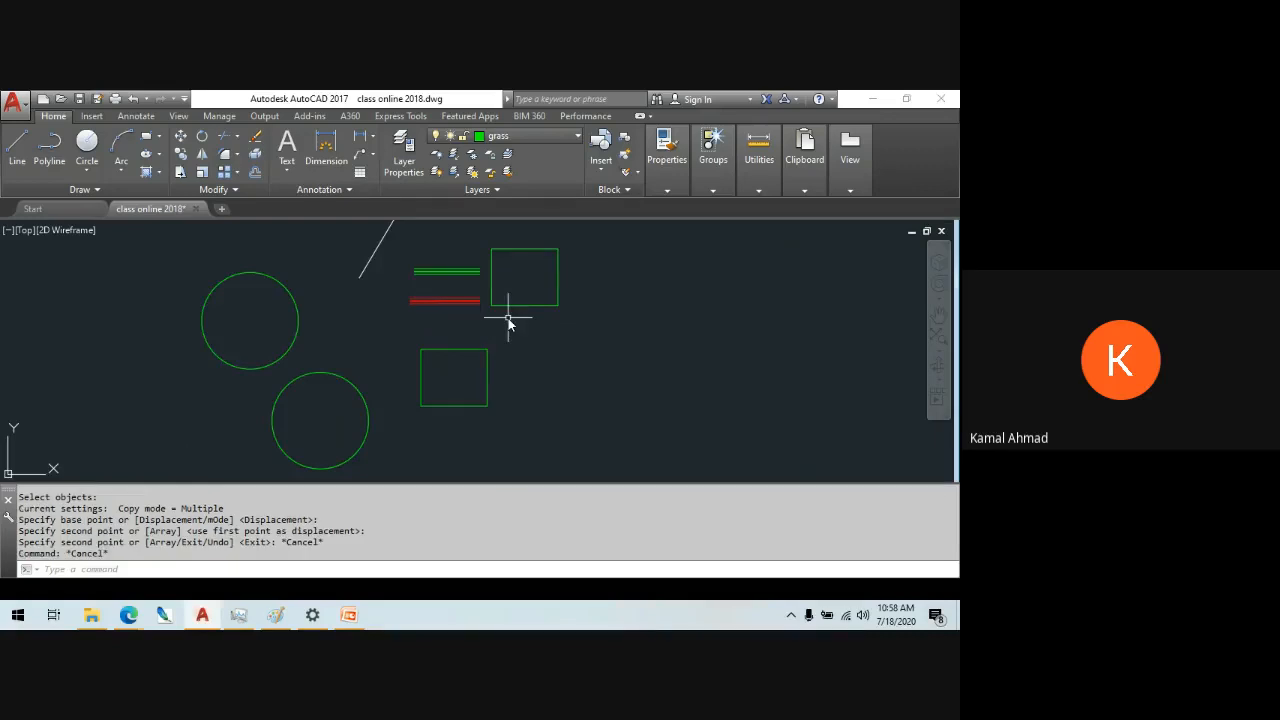
- Copy the white slanted line once, placing the duplicate to its left above the circles
middle_drag(508, 321, 532, 356)
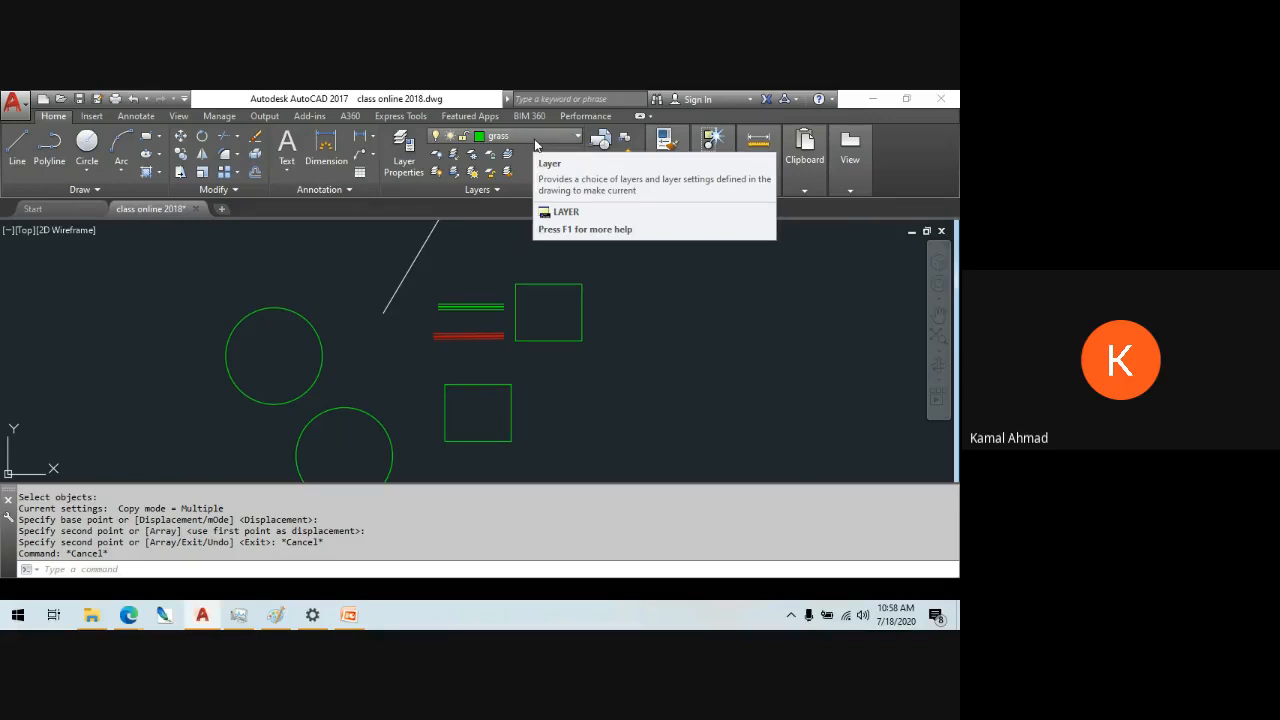
middle_drag(507, 397, 509, 396)
key(Escape)
key(Escape)
key(Escape)
text(c)
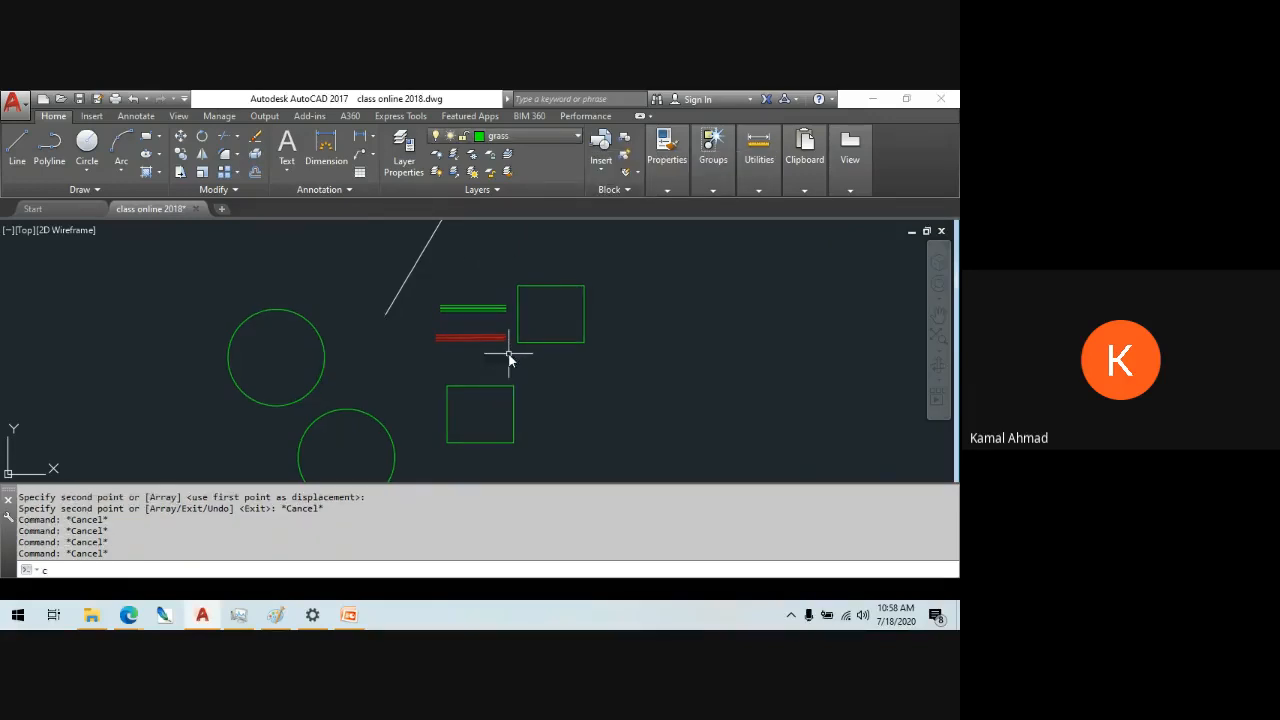
text(o)
key(Return)
click(415, 334)
click(360, 286)
key(Return)
click(406, 295)
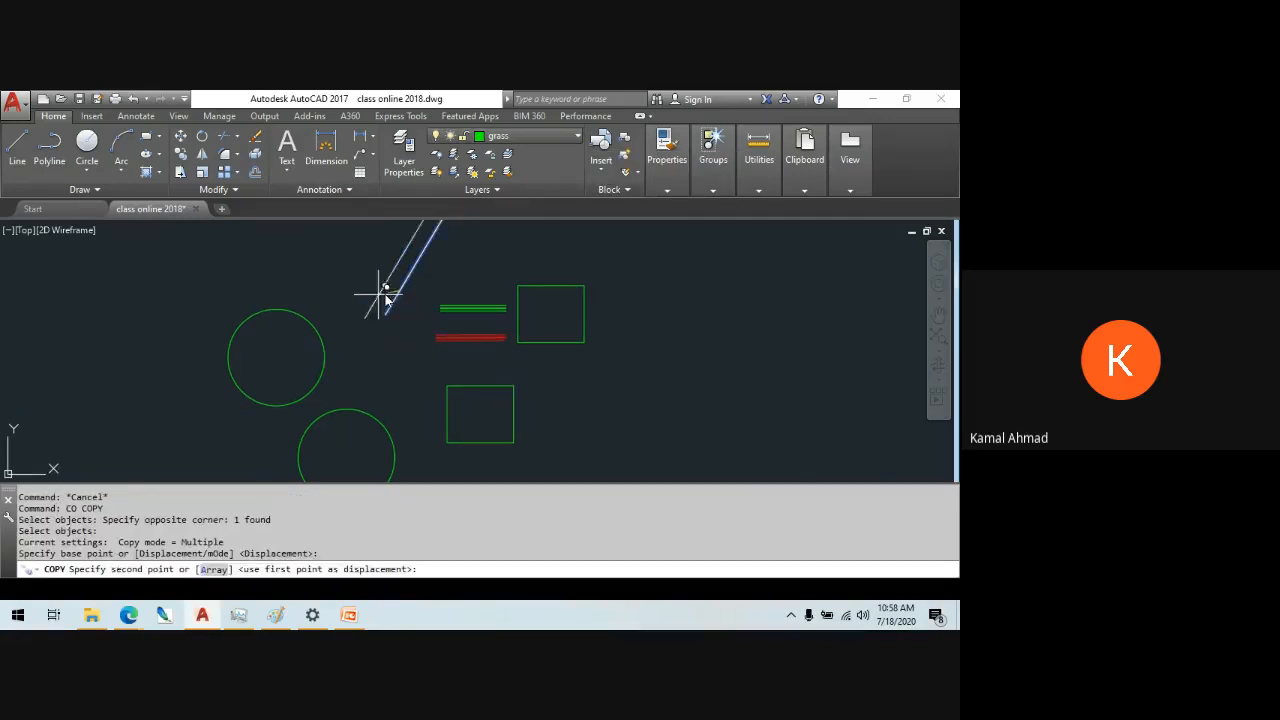
click(346, 290)
key(Escape)
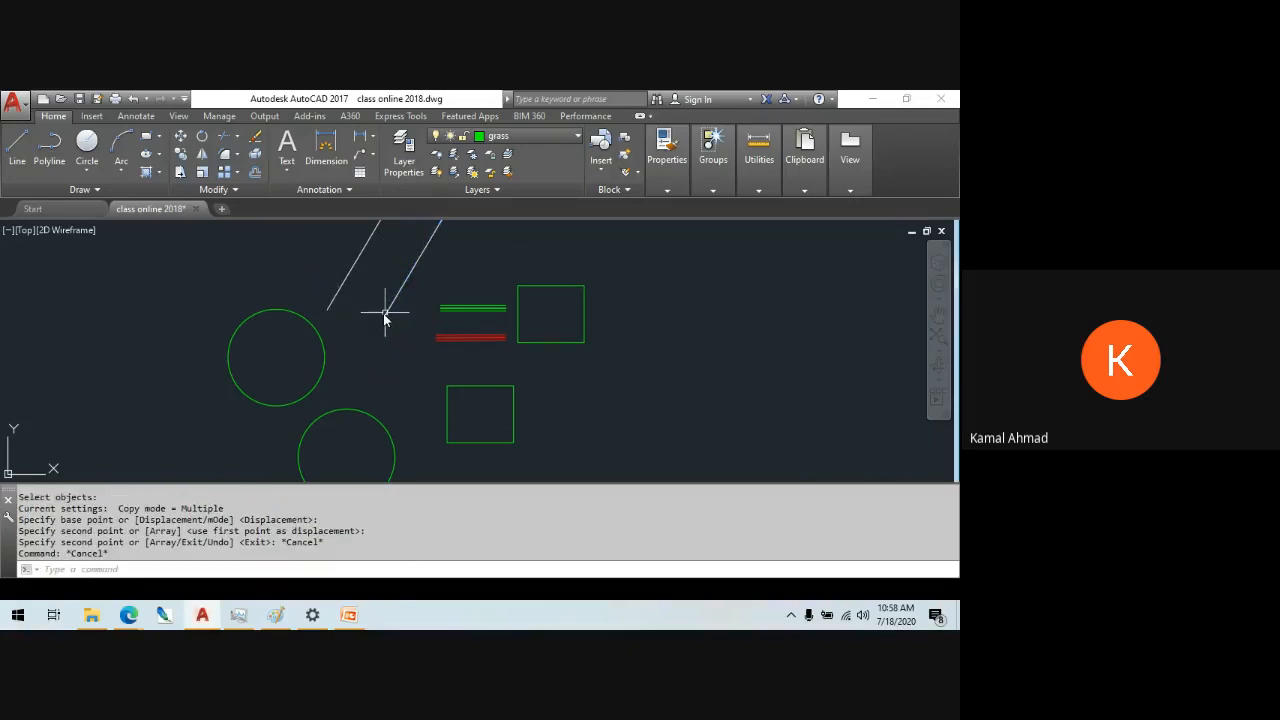
- Try the grass layer on the original slanted line, put it on the walls layer instead, and deselect it
click(385, 316)
click(540, 137)
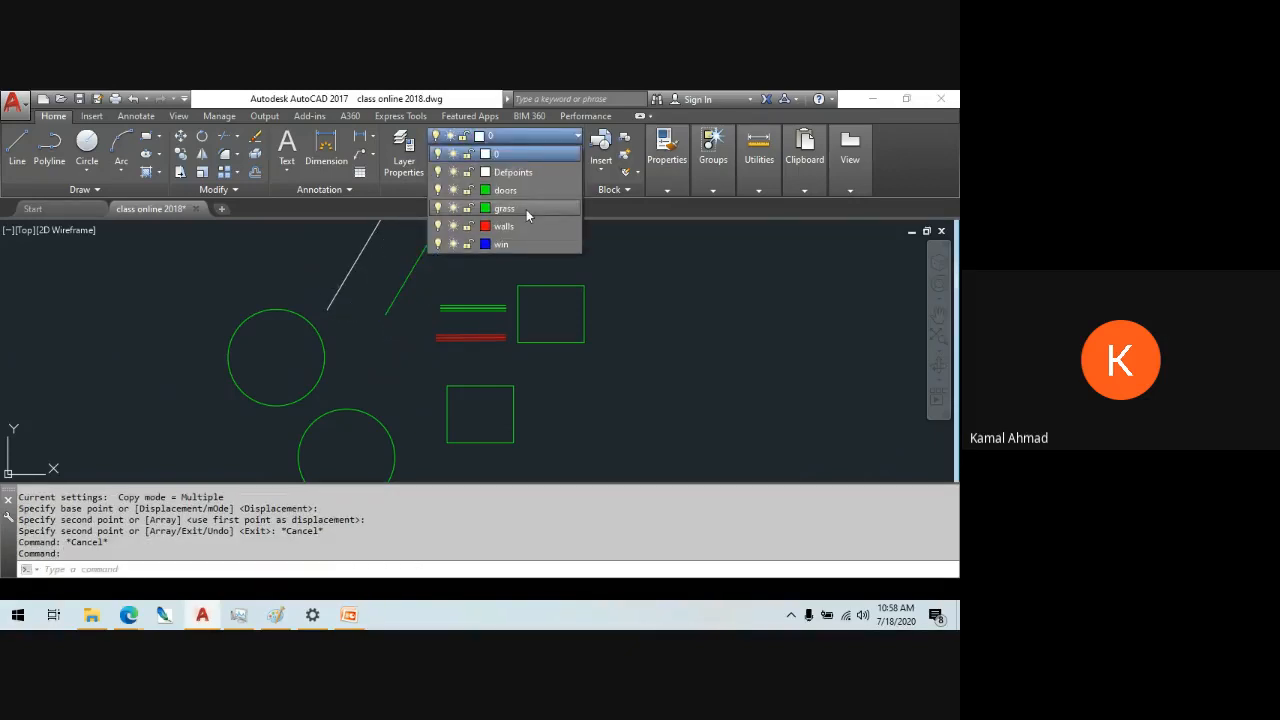
click(526, 209)
click(540, 136)
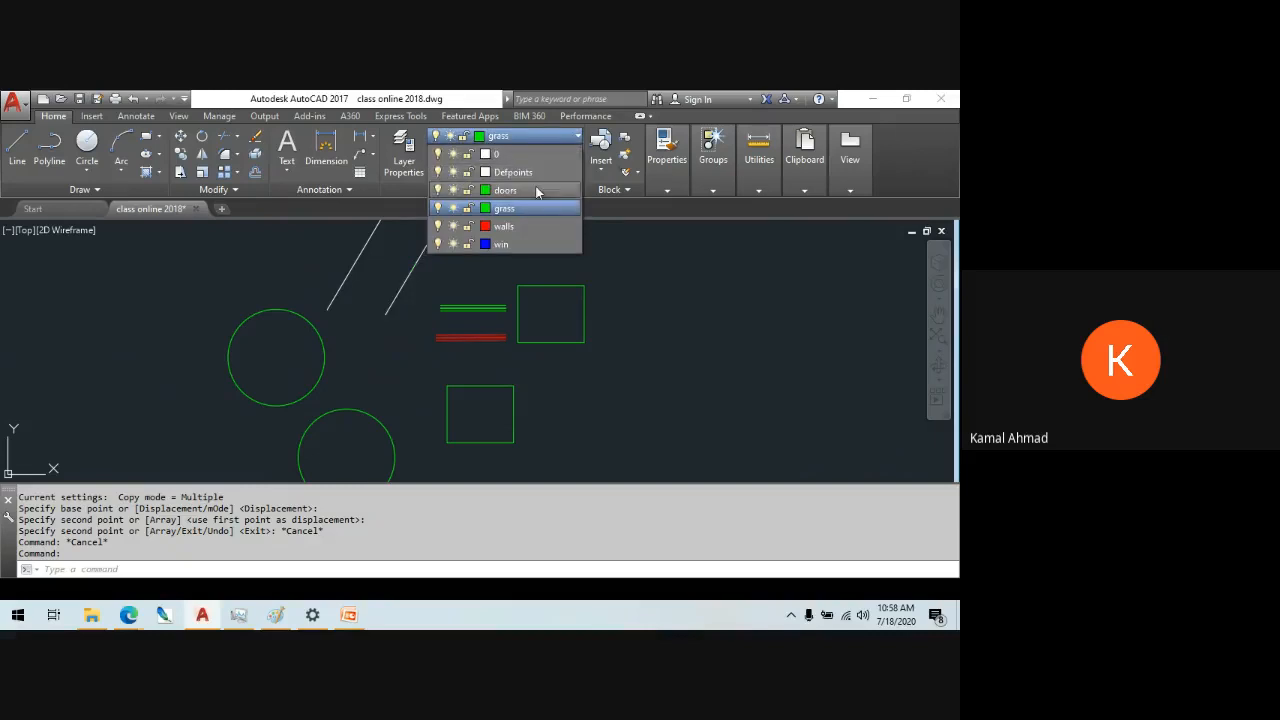
click(532, 224)
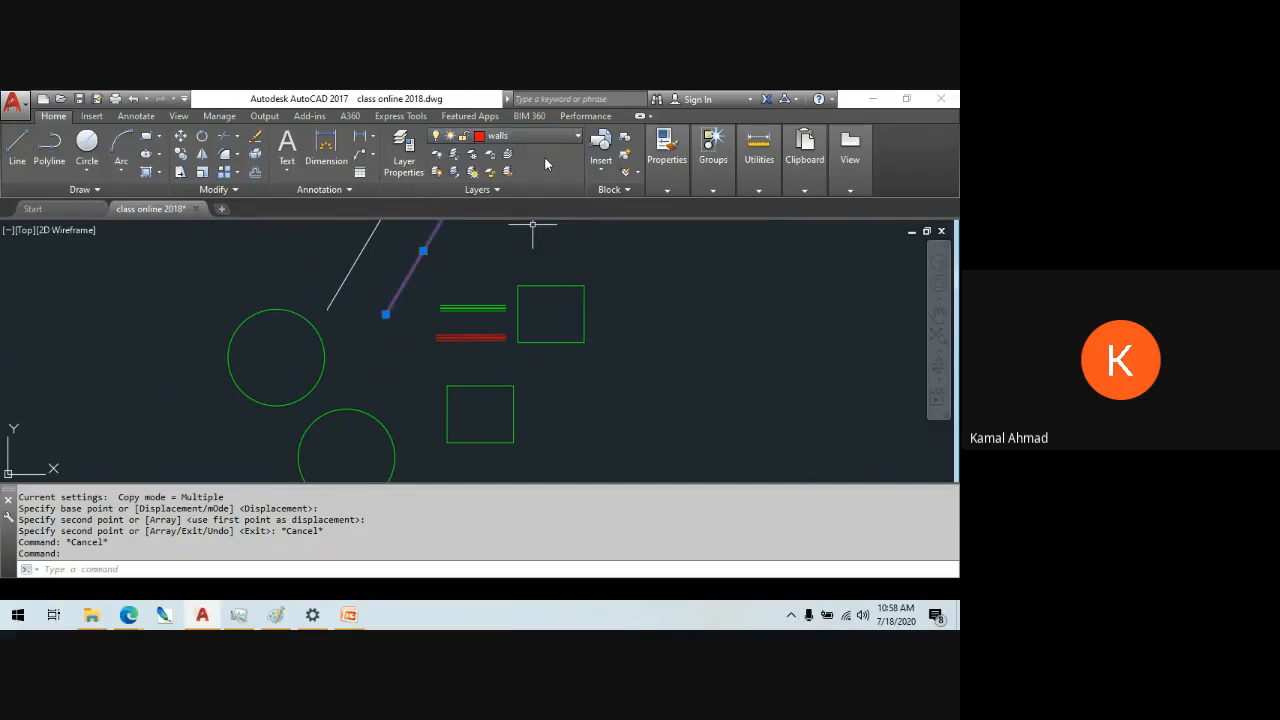
key(Escape)
key(Escape)
- Put the upper green circle on layer 0 and clear the selection
click(342, 315)
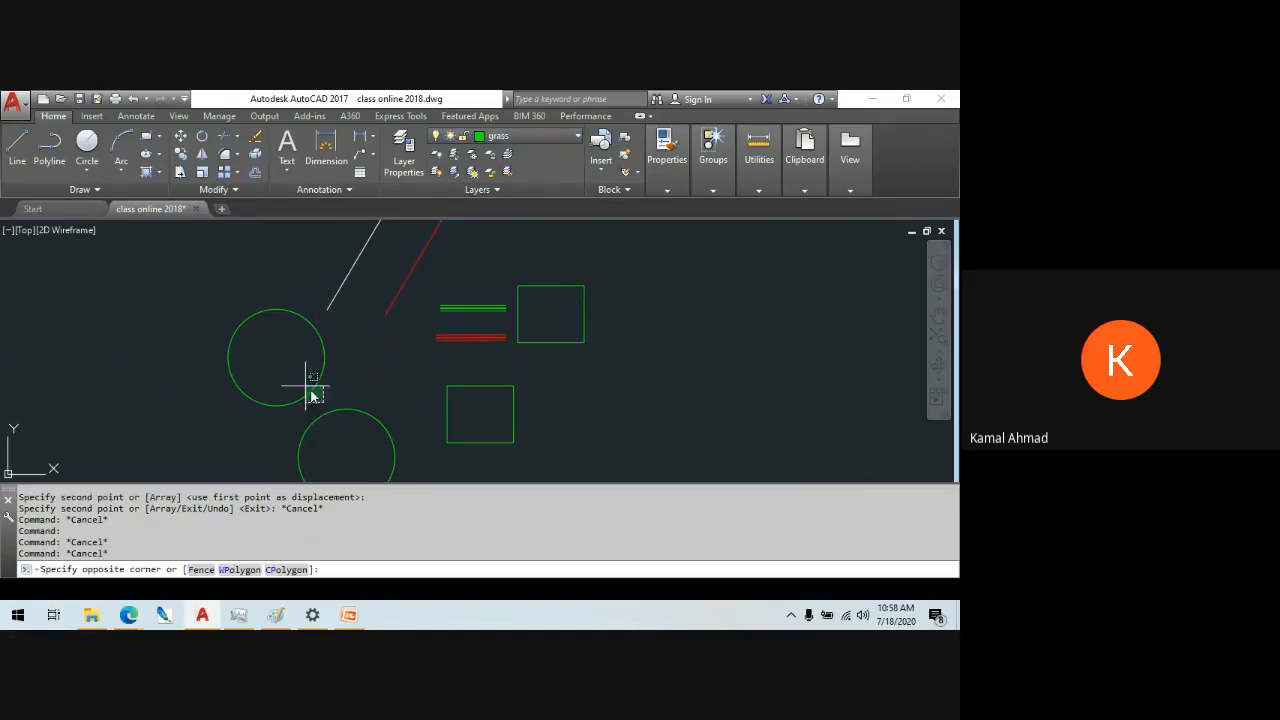
click(309, 391)
click(527, 136)
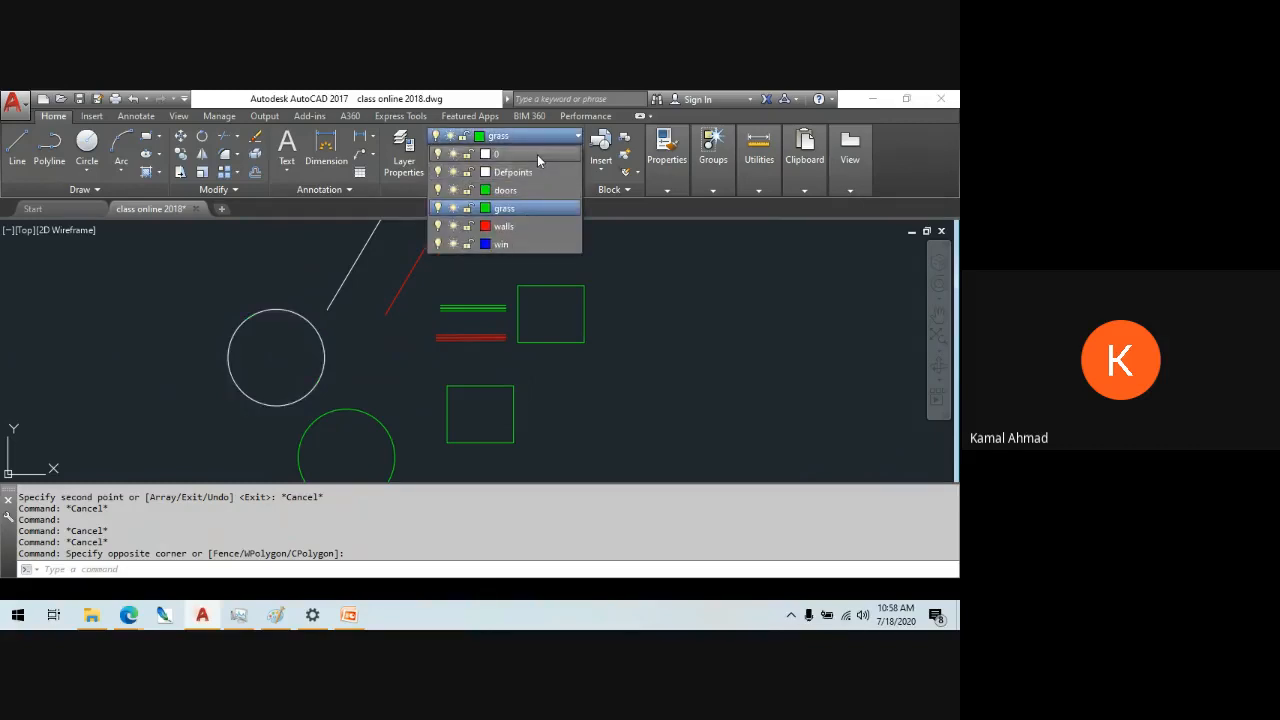
click(537, 155)
click(348, 273)
key(Escape)
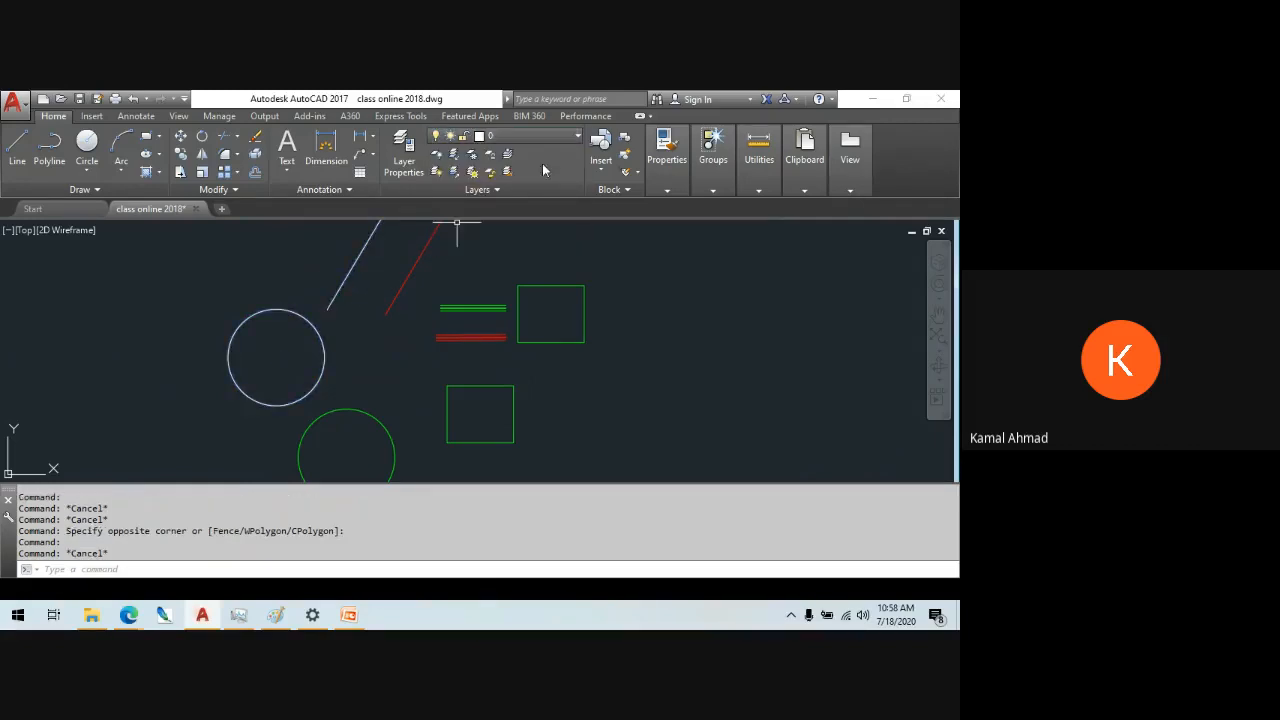
- Put the lower green rectangle, beneath the two multilines, on the win layer and deselect it
click(515, 445)
click(435, 376)
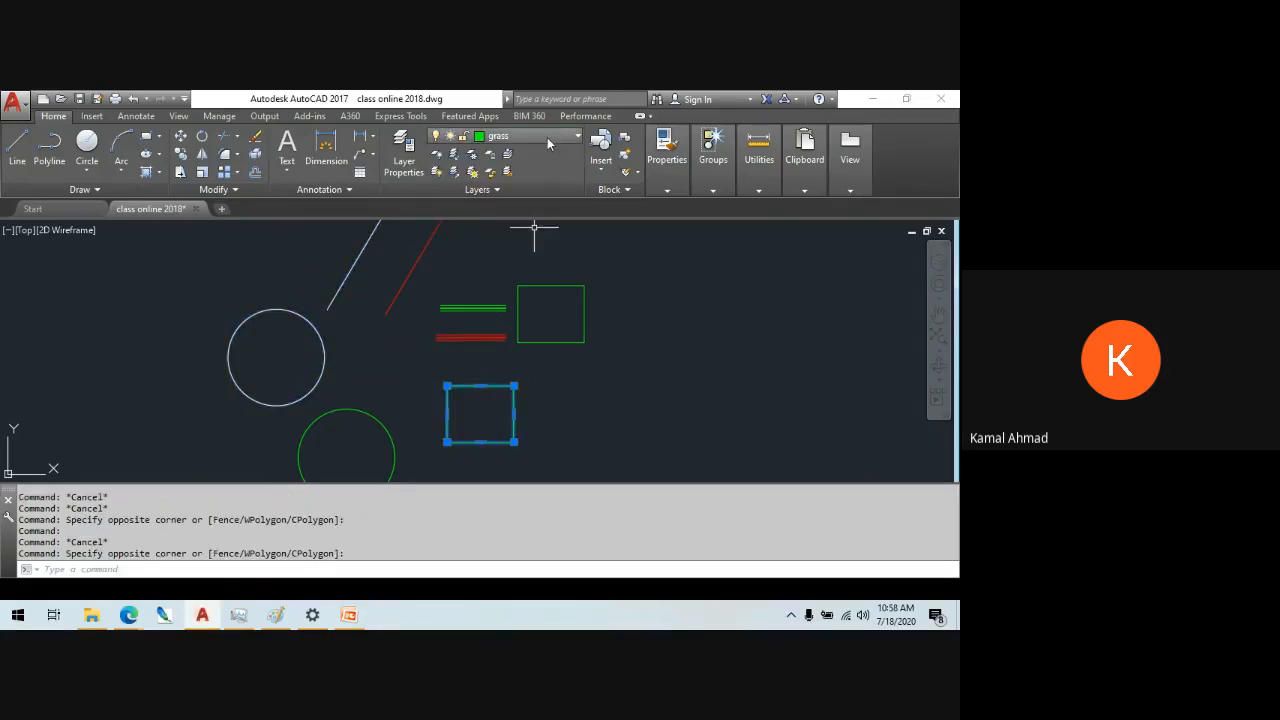
click(547, 137)
click(544, 246)
key(Escape)
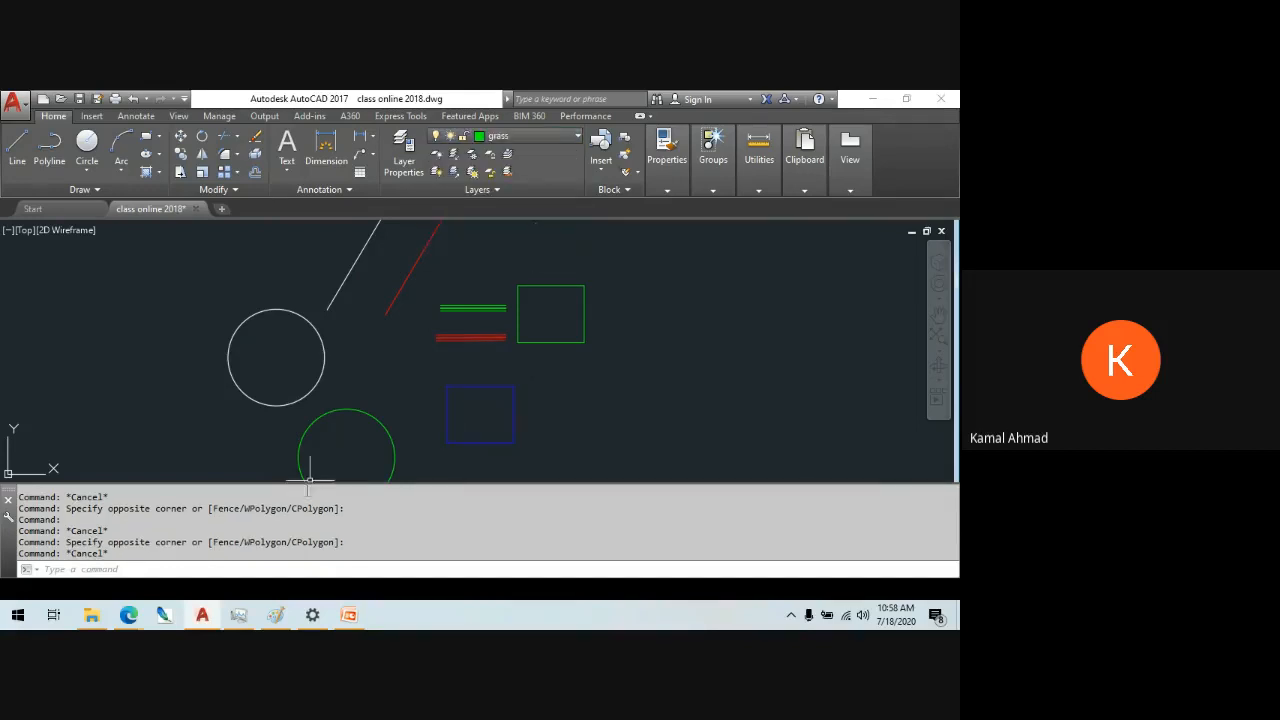
- Copy the whole sample set of lines, circles, rectangles and multilines, scattering dozens of overlapping duplicates densely around the originals
scroll(364, 339, down, 4)
middle_drag(364, 340, 356, 306)
scroll(361, 358, up, 2)
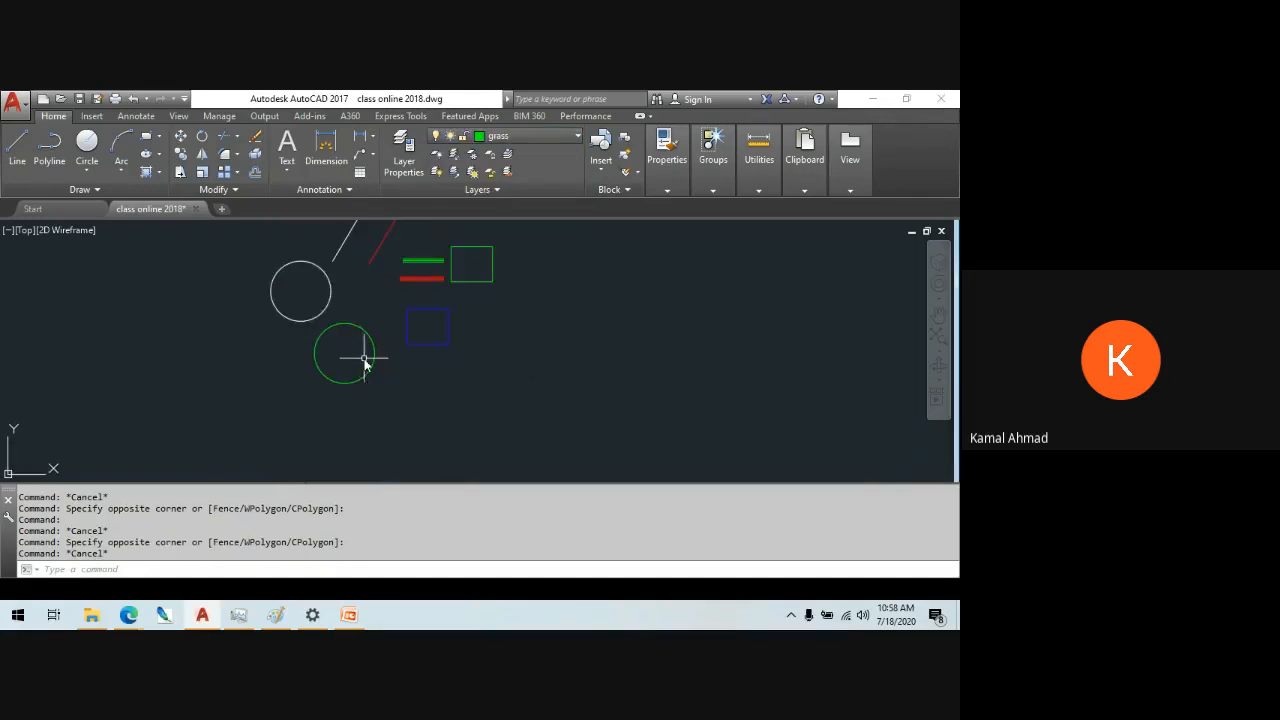
mouse_move(363, 358)
middle_down()
mouse_move(359, 390)
mouse_move(417, 400)
middle_up()
scroll(360, 395, down, 2)
key(Escape)
key(Escape)
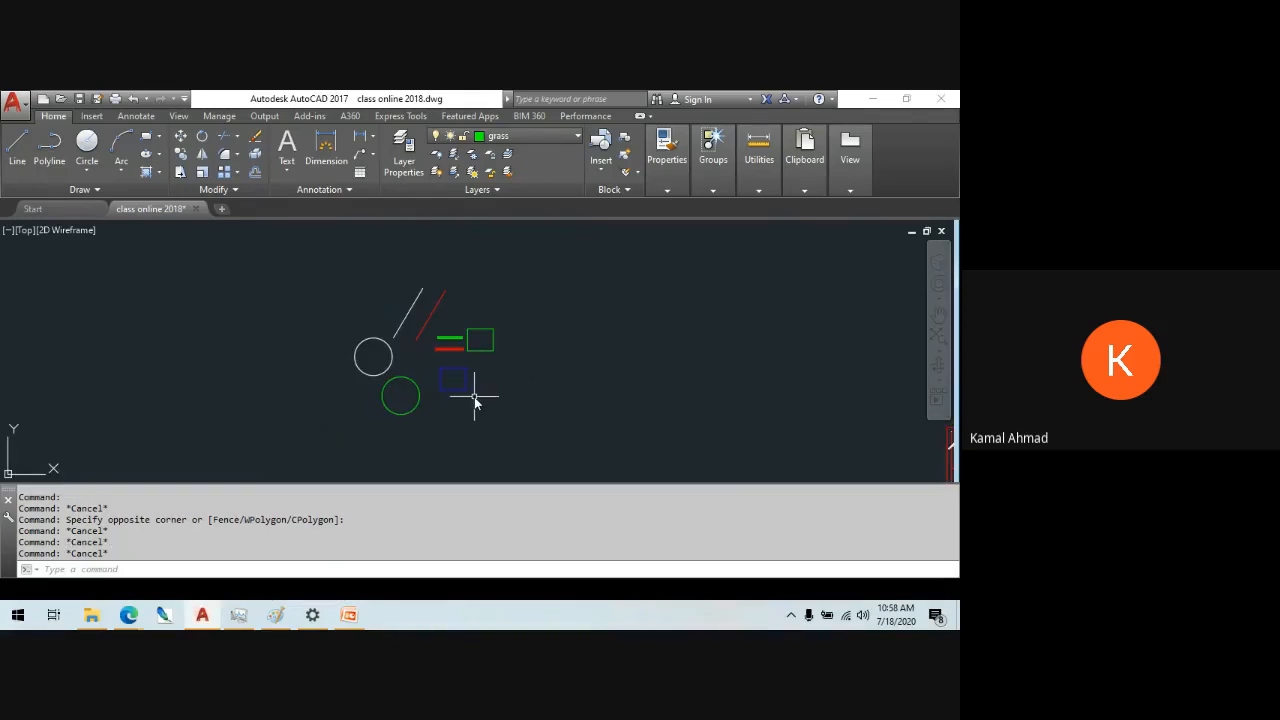
text(co)
key(Return)
click(545, 446)
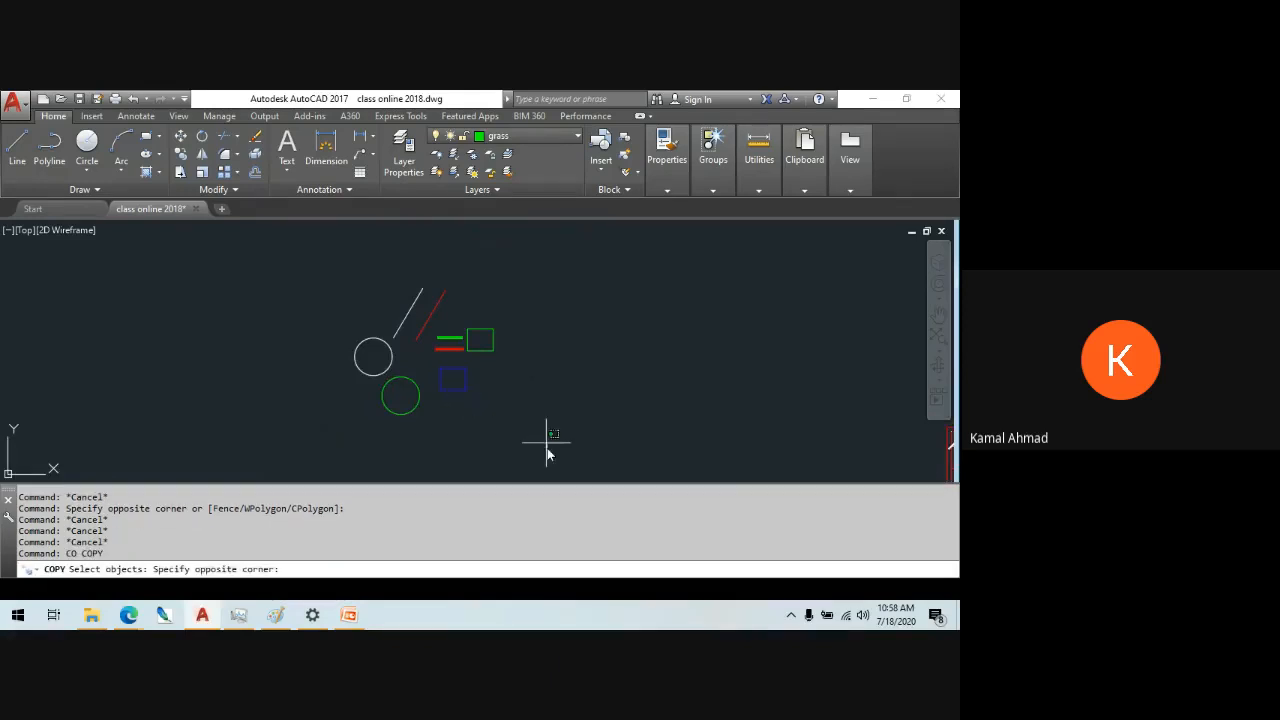
click(314, 266)
key(Return)
scroll(413, 350, down, 2)
click(409, 358)
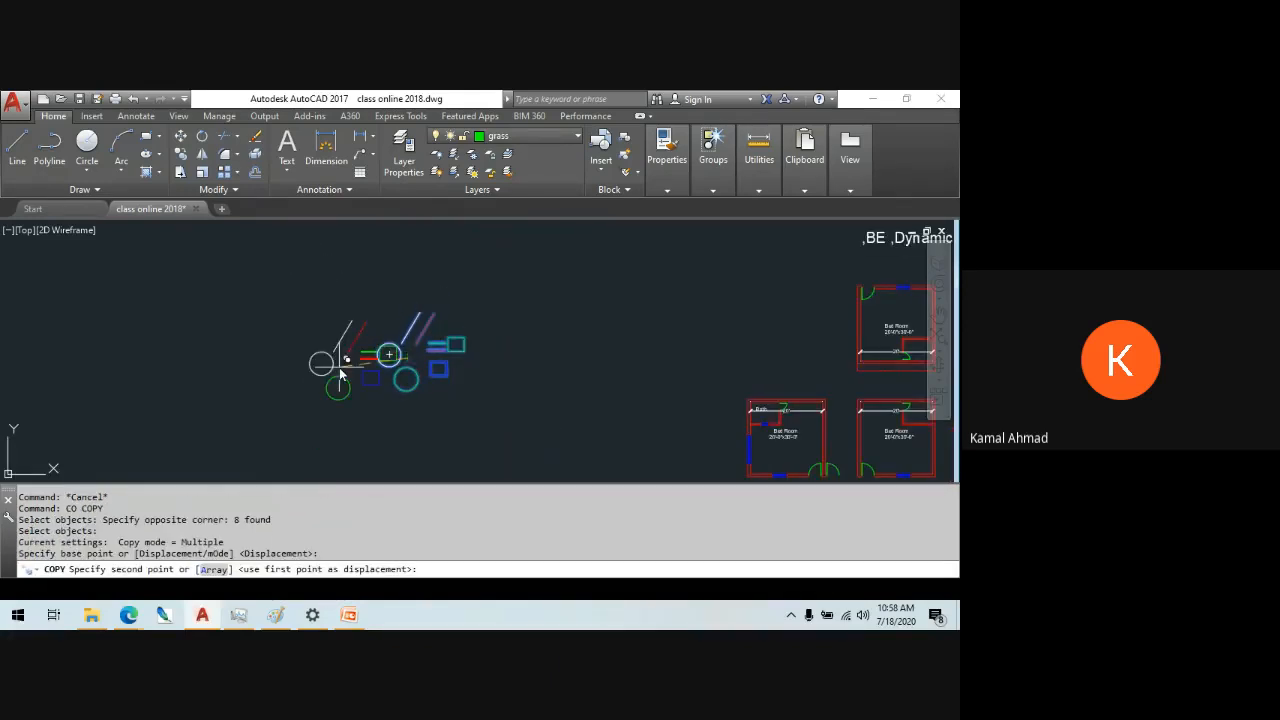
click(248, 309)
click(423, 277)
click(605, 322)
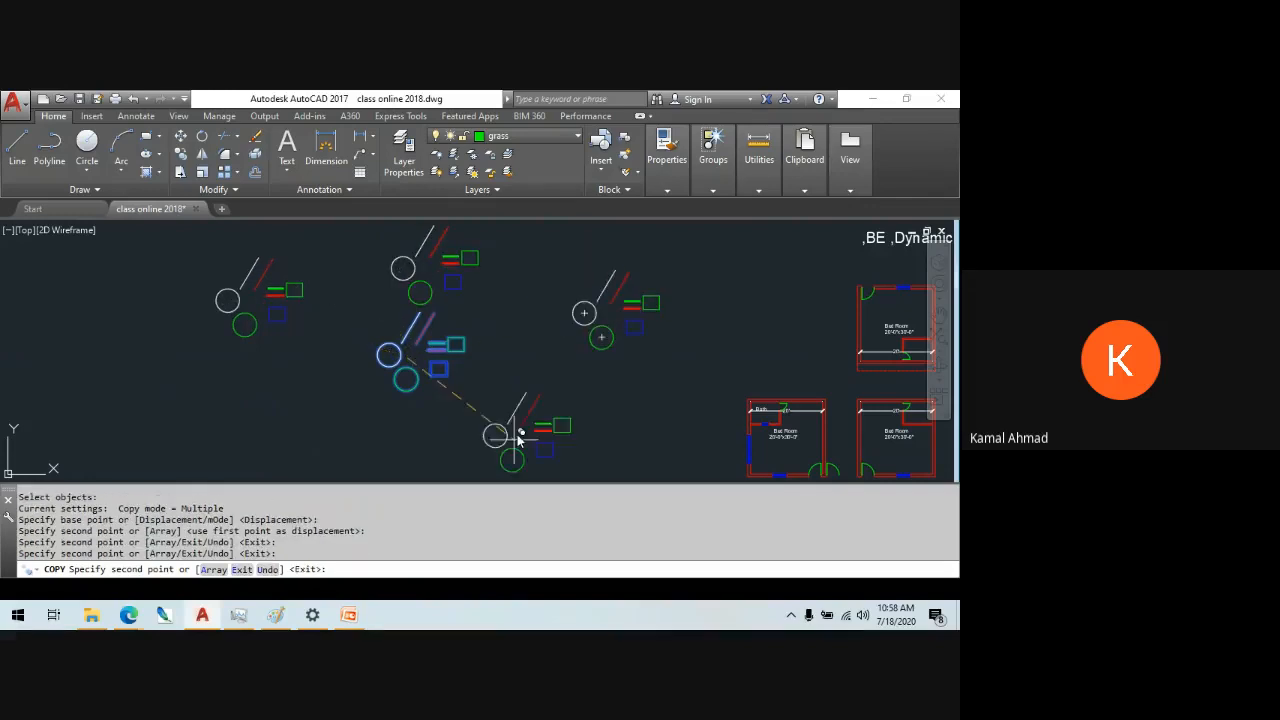
click(512, 454)
click(354, 458)
click(257, 429)
click(327, 345)
click(389, 305)
click(325, 263)
click(456, 324)
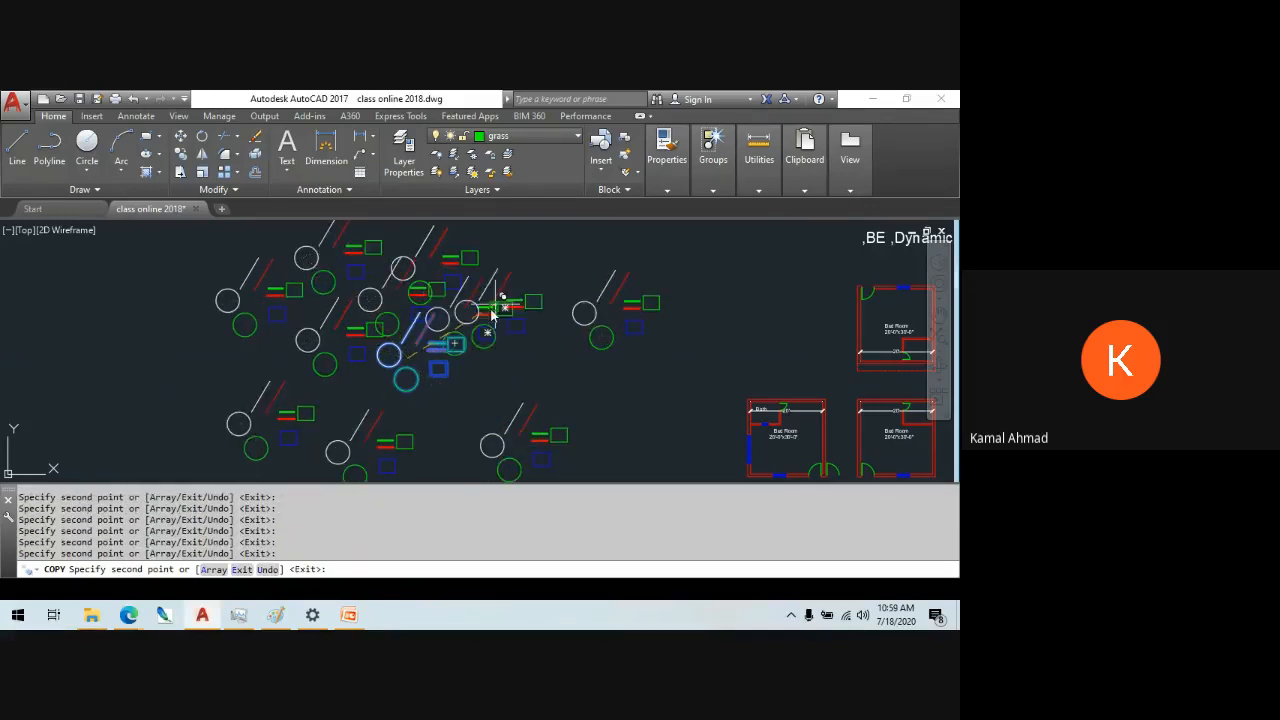
click(504, 295)
click(490, 377)
click(382, 411)
click(481, 405)
click(578, 405)
click(663, 363)
click(659, 295)
click(615, 270)
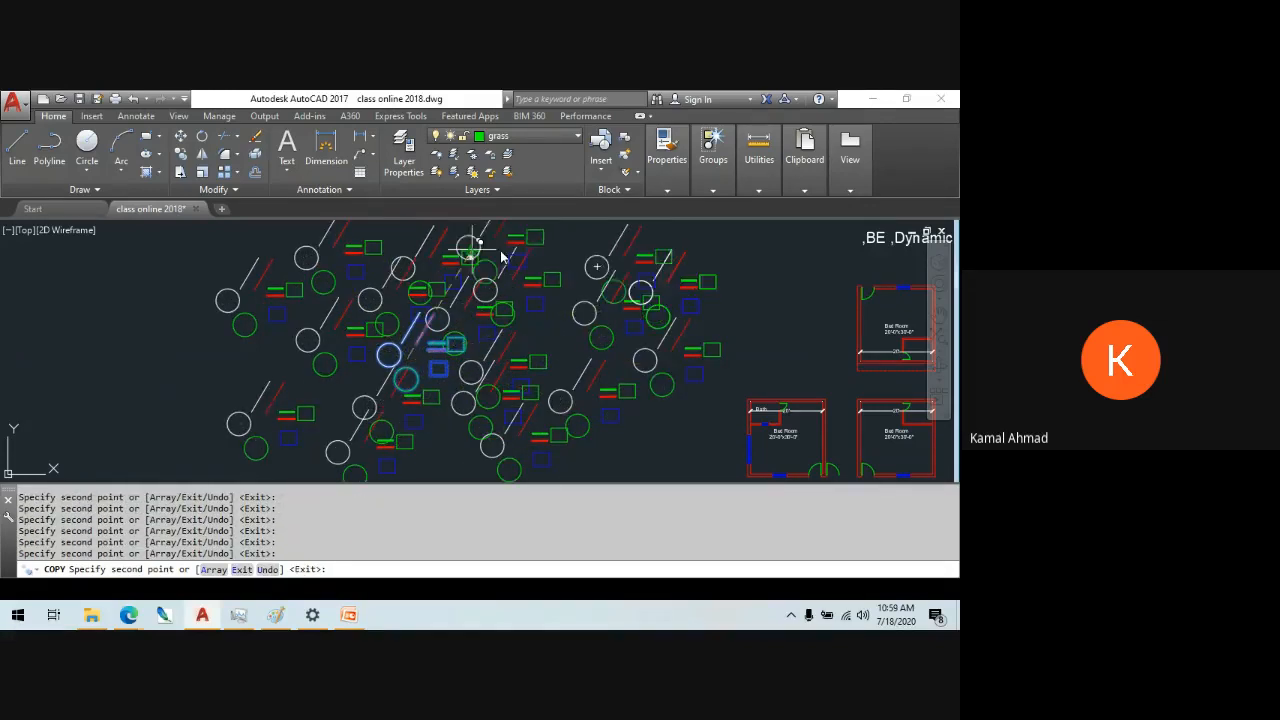
click(364, 254)
click(173, 278)
click(106, 385)
click(194, 440)
click(201, 331)
click(252, 241)
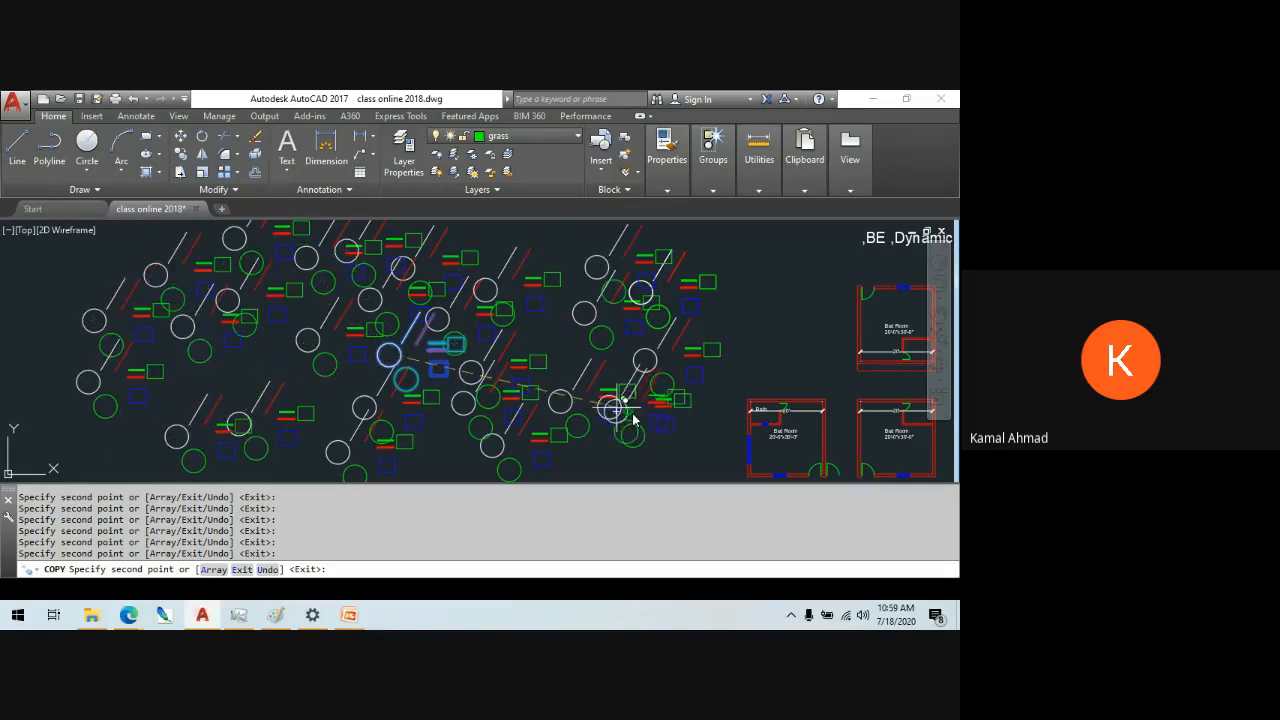
click(631, 415)
middle_drag(549, 405, 555, 245)
click(441, 298)
middle_drag(405, 294, 448, 388)
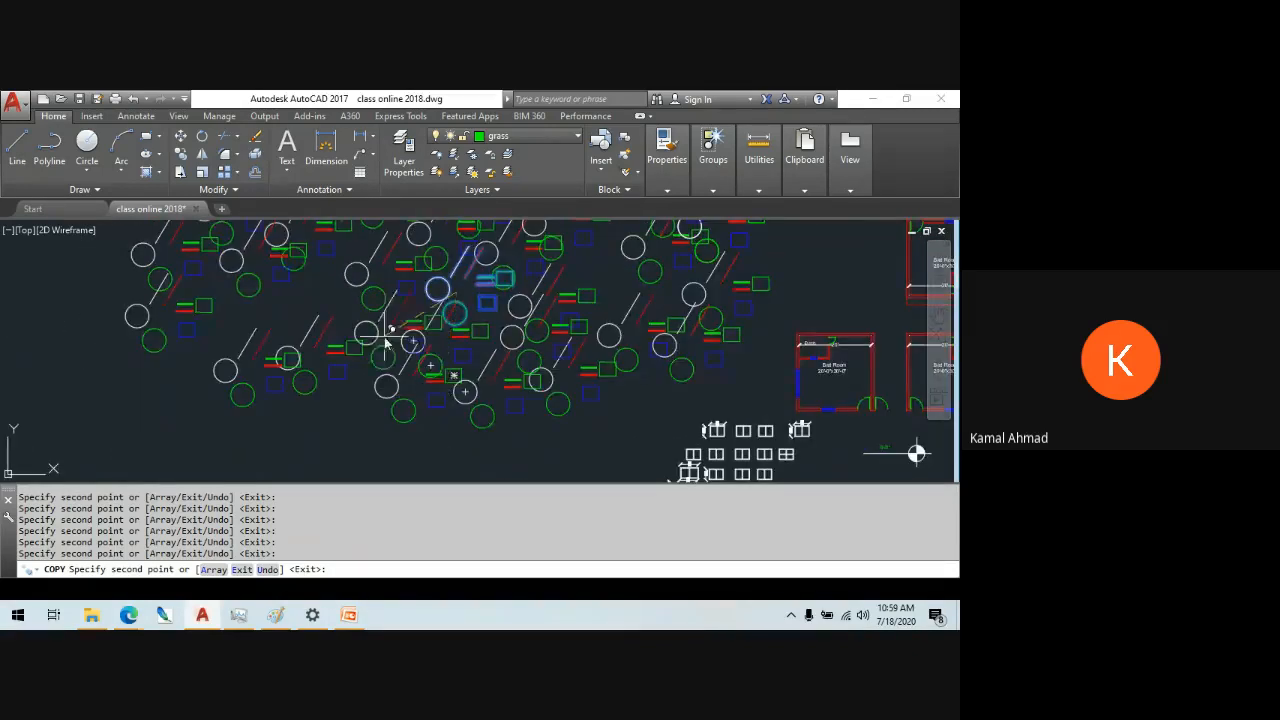
click(383, 337)
click(246, 310)
click(293, 270)
click(348, 276)
middle_drag(680, 306, 687, 421)
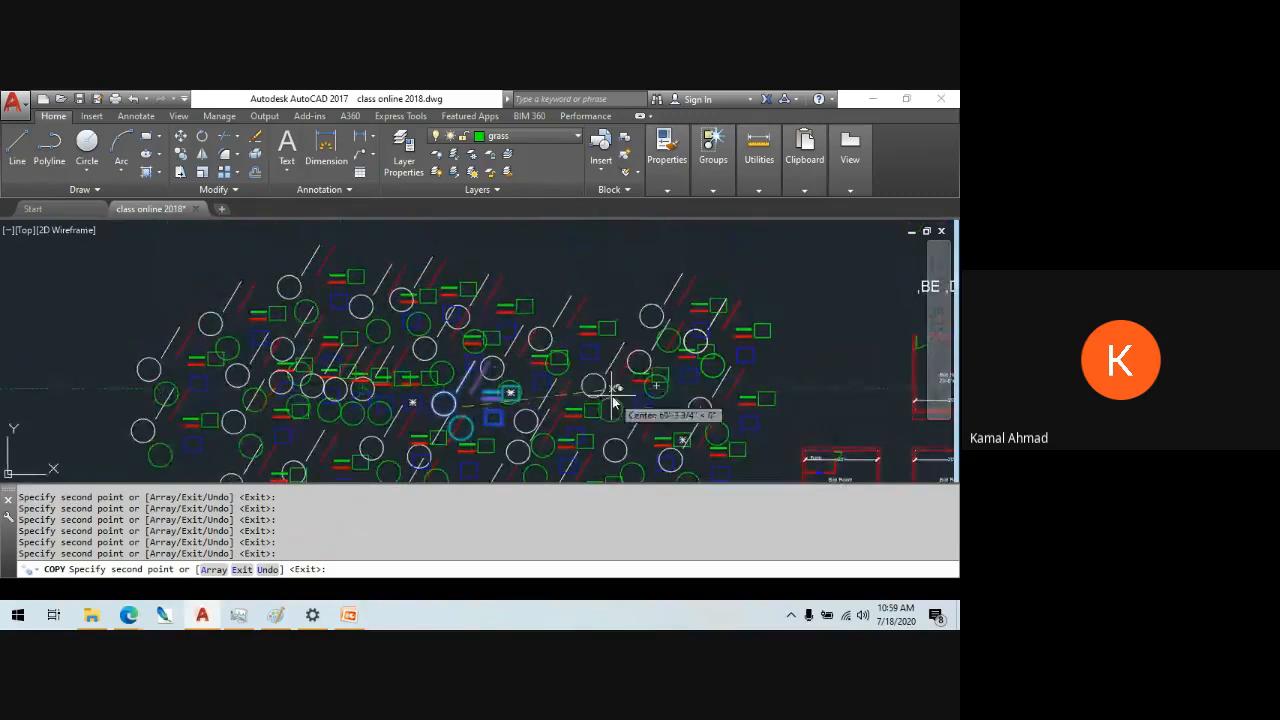
click(596, 387)
click(583, 281)
click(584, 255)
click(455, 238)
click(391, 249)
click(340, 264)
click(314, 269)
click(478, 255)
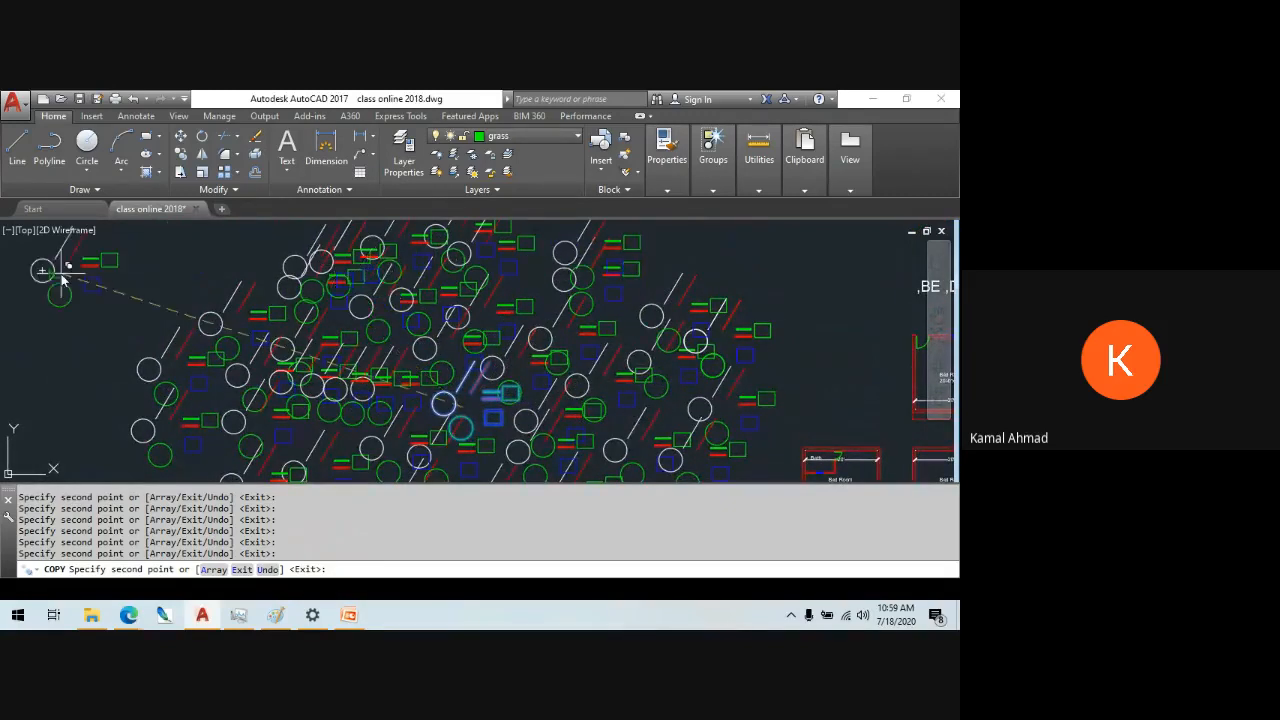
click(61, 272)
click(192, 303)
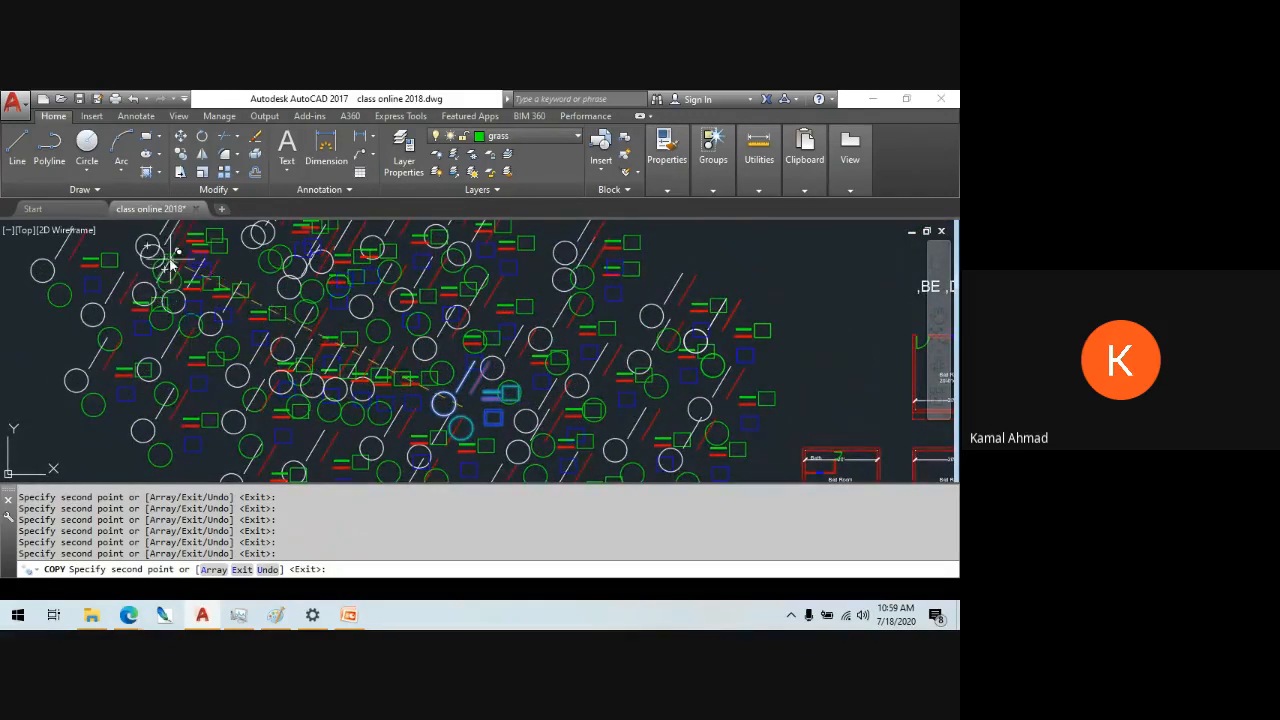
scroll(340, 316, down, 5)
scroll(414, 294, up, 2)
key(Escape)
scroll(423, 306, up, 2)
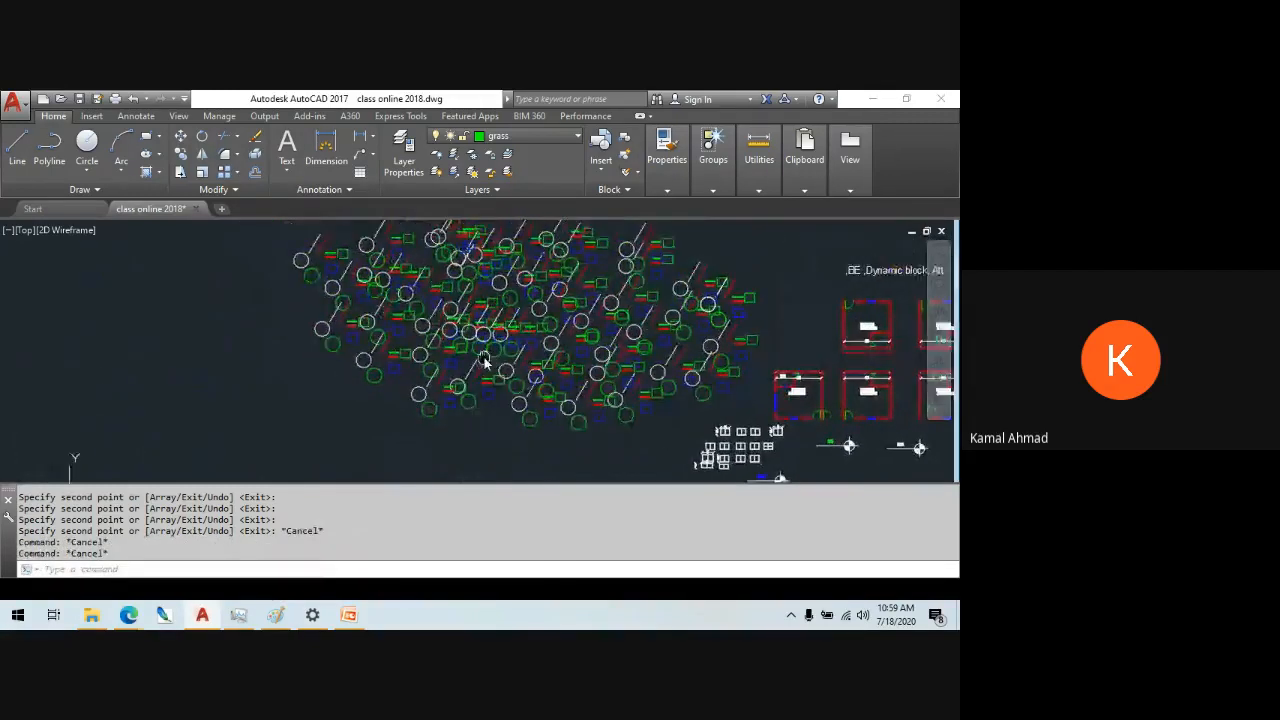
key(Escape)
key(Escape)
key(Escape)
key(Escape)
- Examine the scattered objects up close and check the object type and layer of one red slanted line
middle_drag(492, 370, 578, 416)
scroll(492, 396, up, 2)
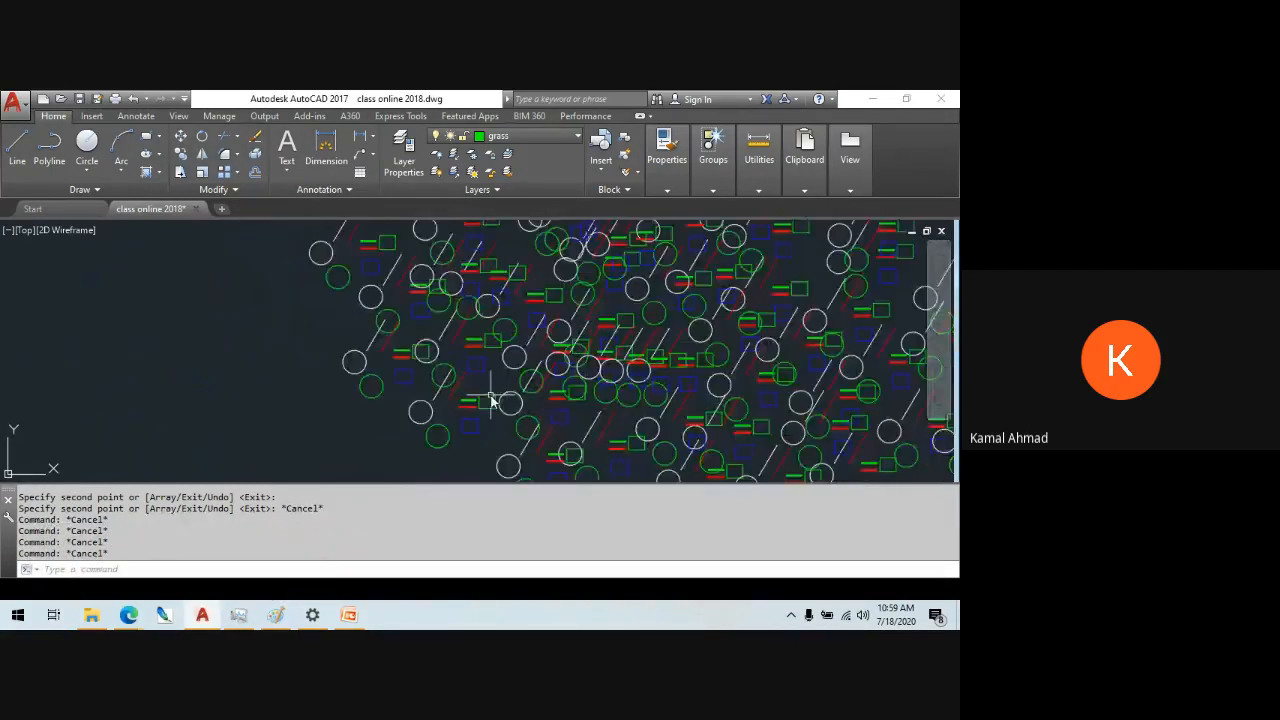
scroll(494, 400, down, 2)
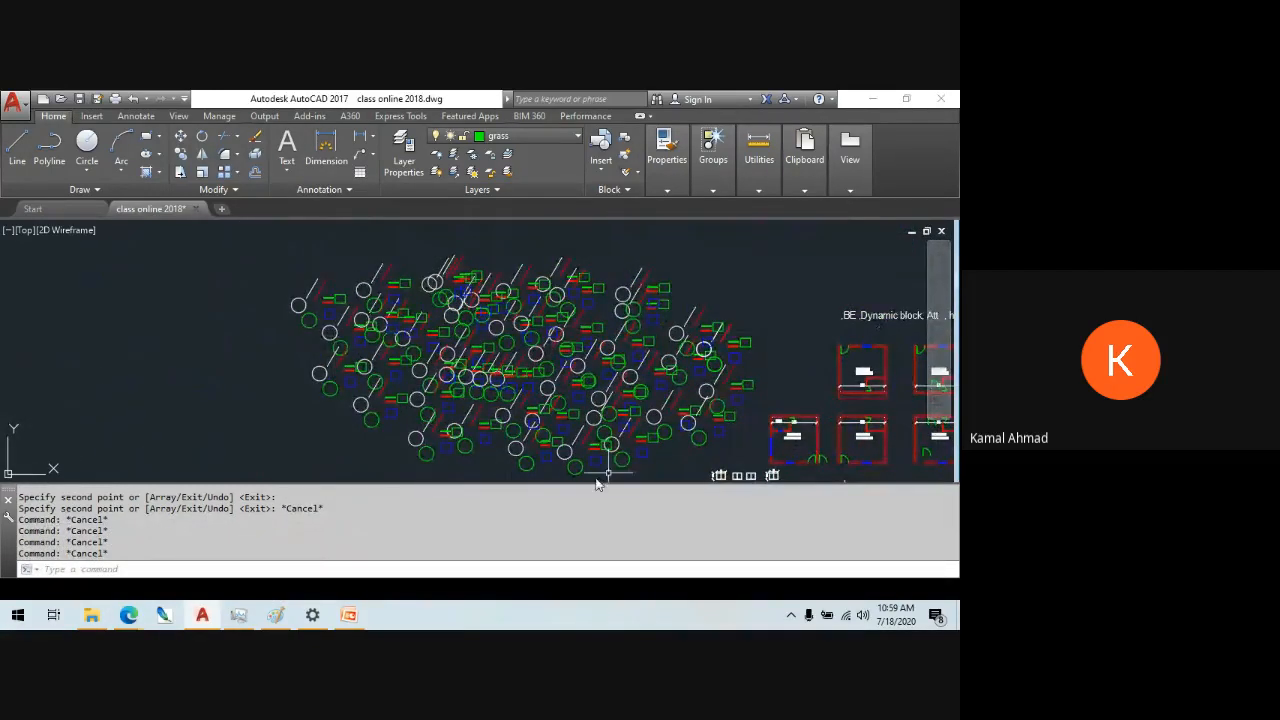
scroll(604, 440, up, 2)
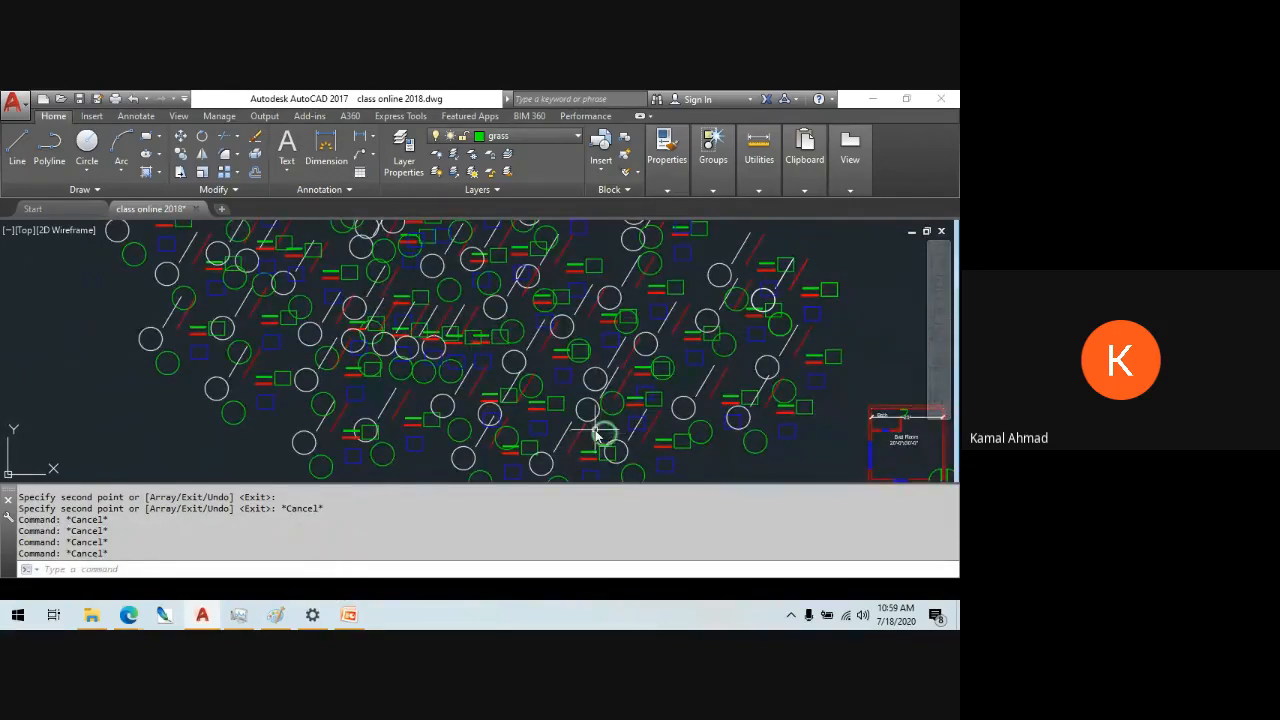
scroll(598, 435, up, 2)
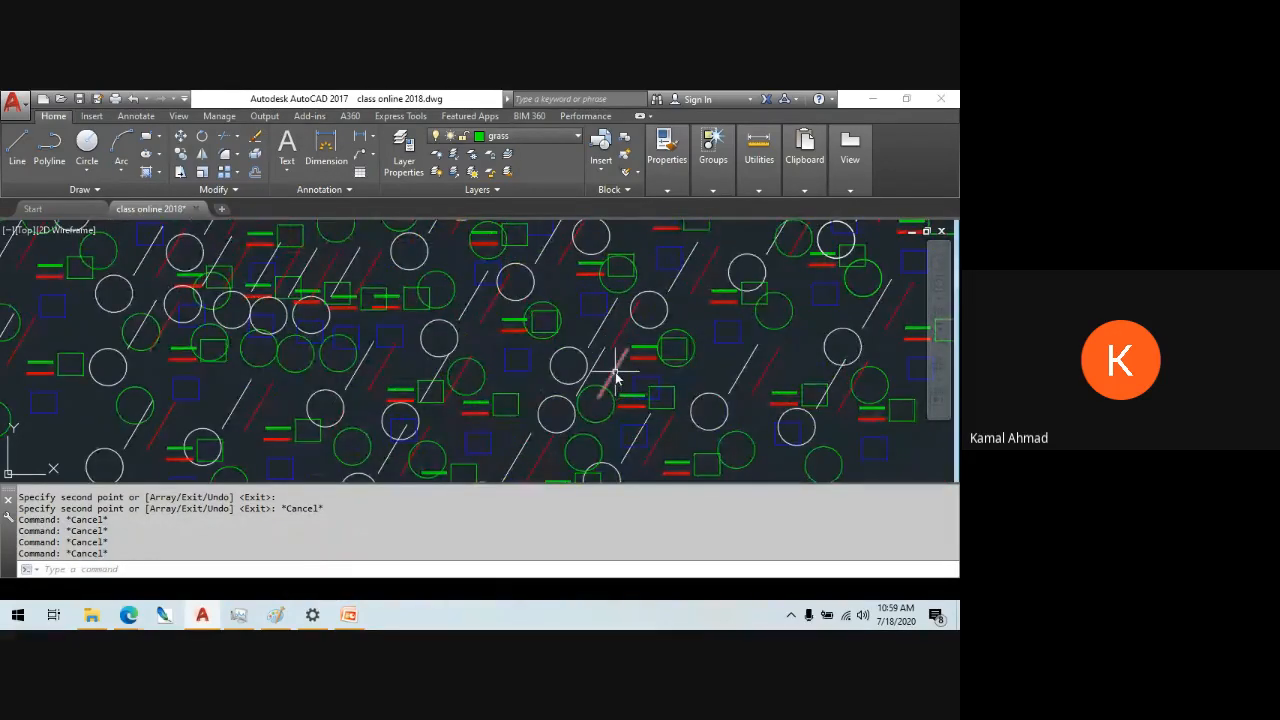
click(614, 374)
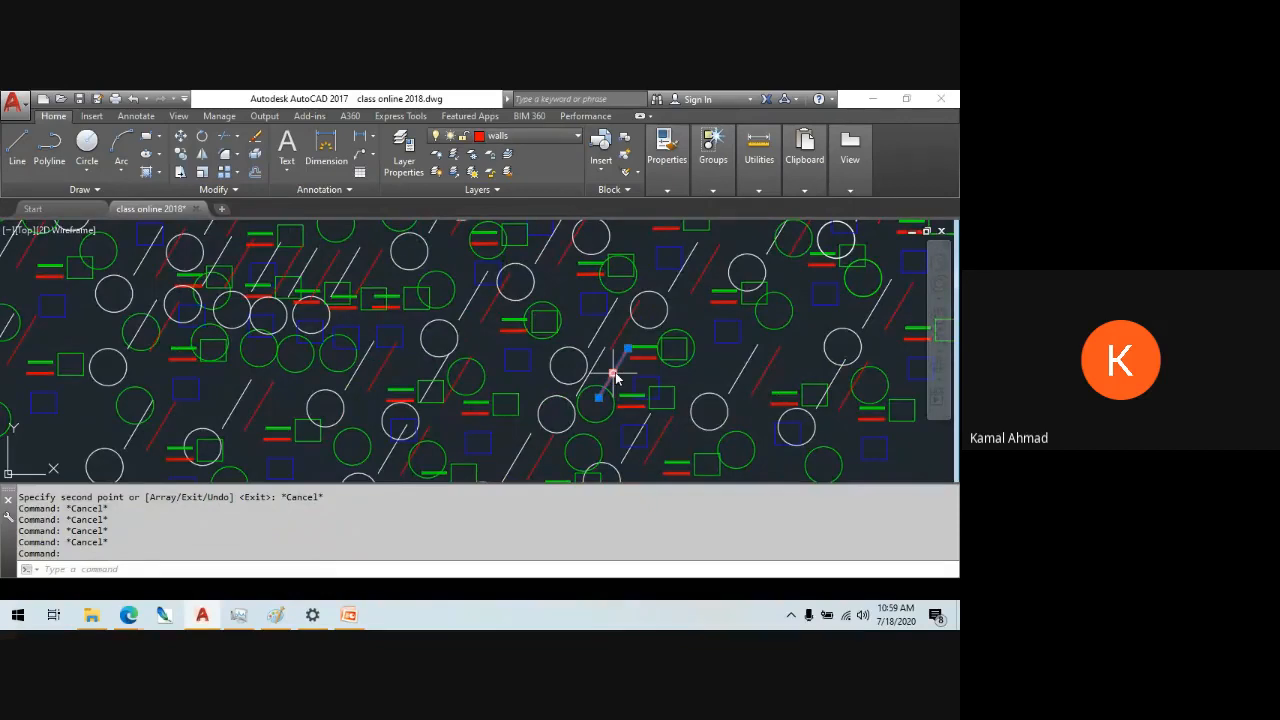
key(Escape)
key(Escape)
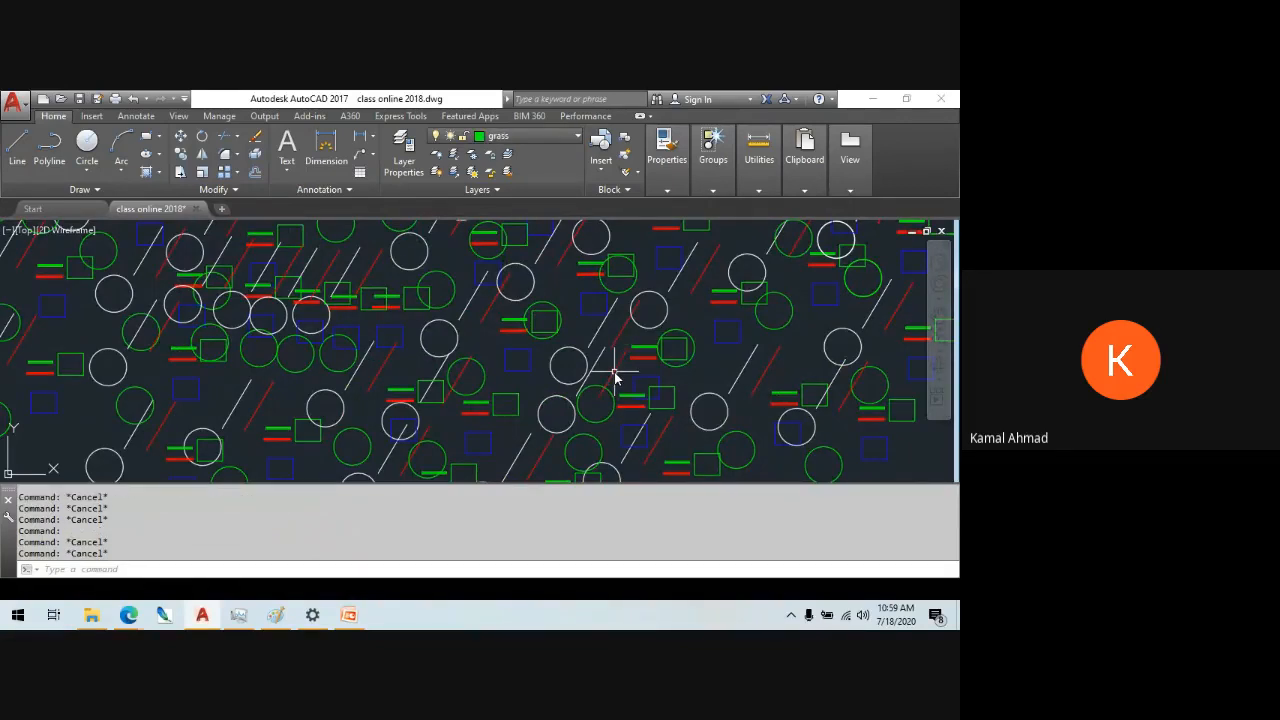
mouse_move(614, 372)
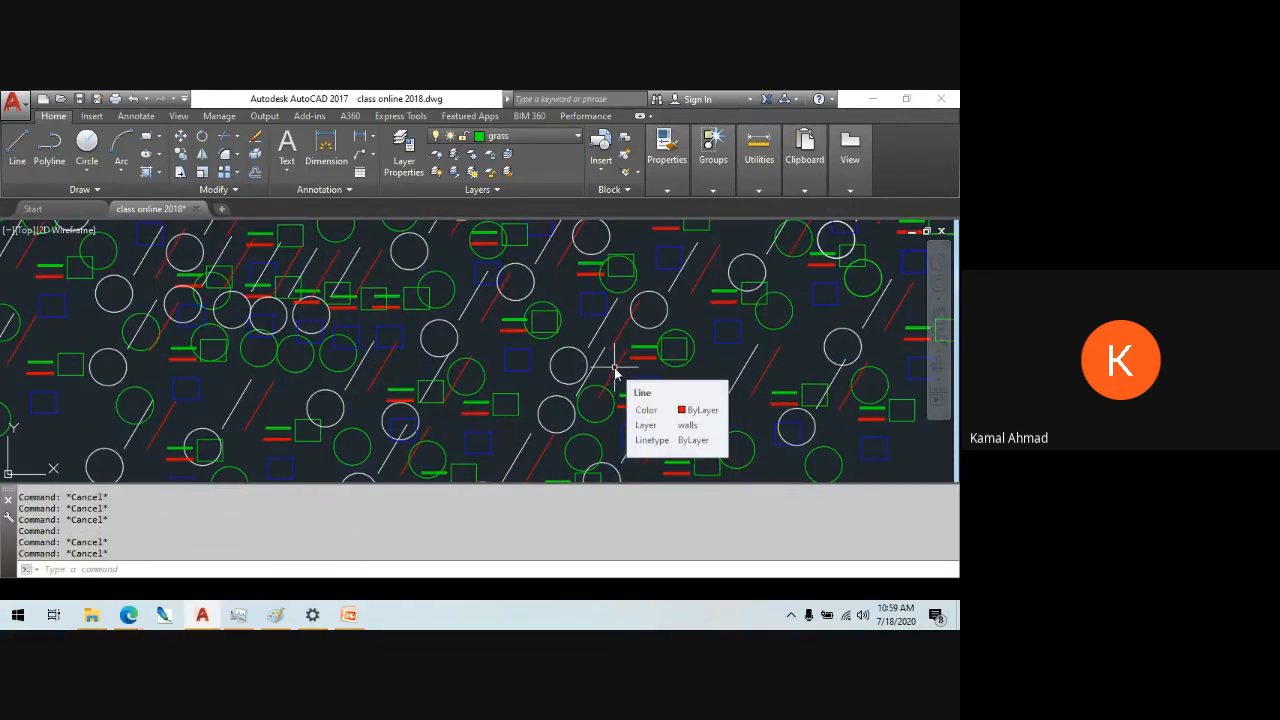
scroll(614, 372, down, 2)
scroll(640, 420, down, 3)
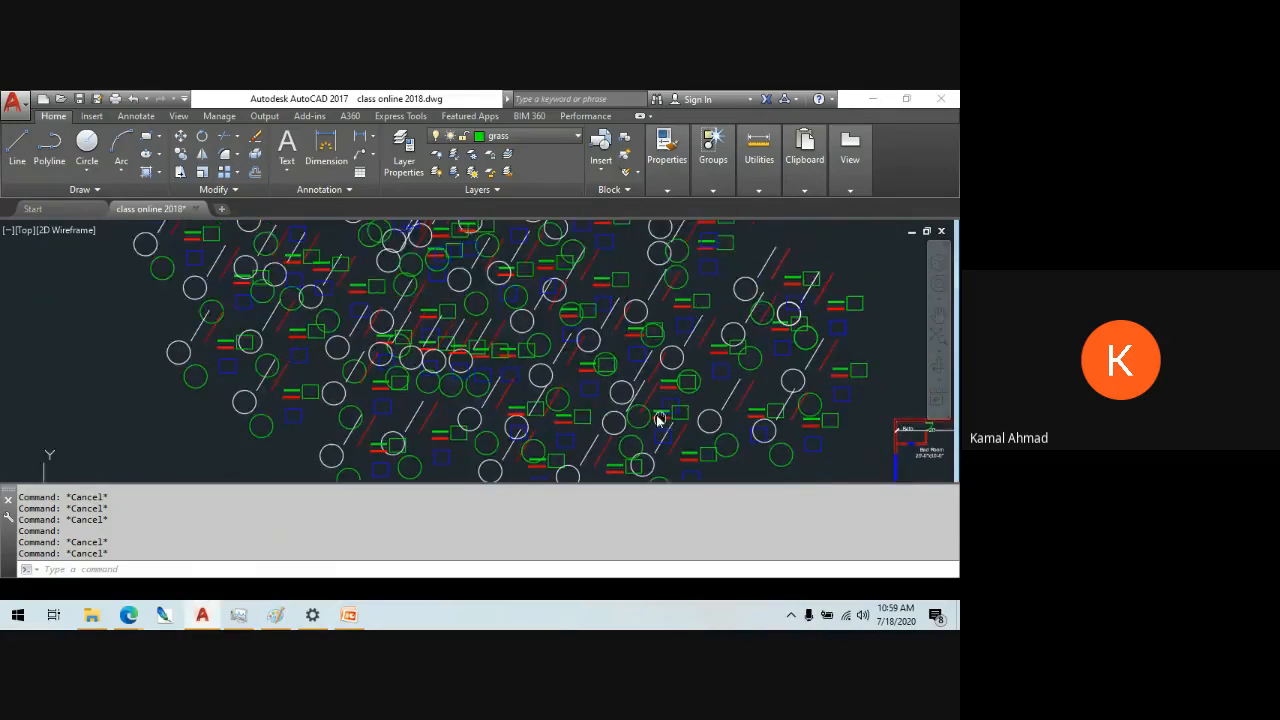
middle_drag(621, 435, 583, 404)
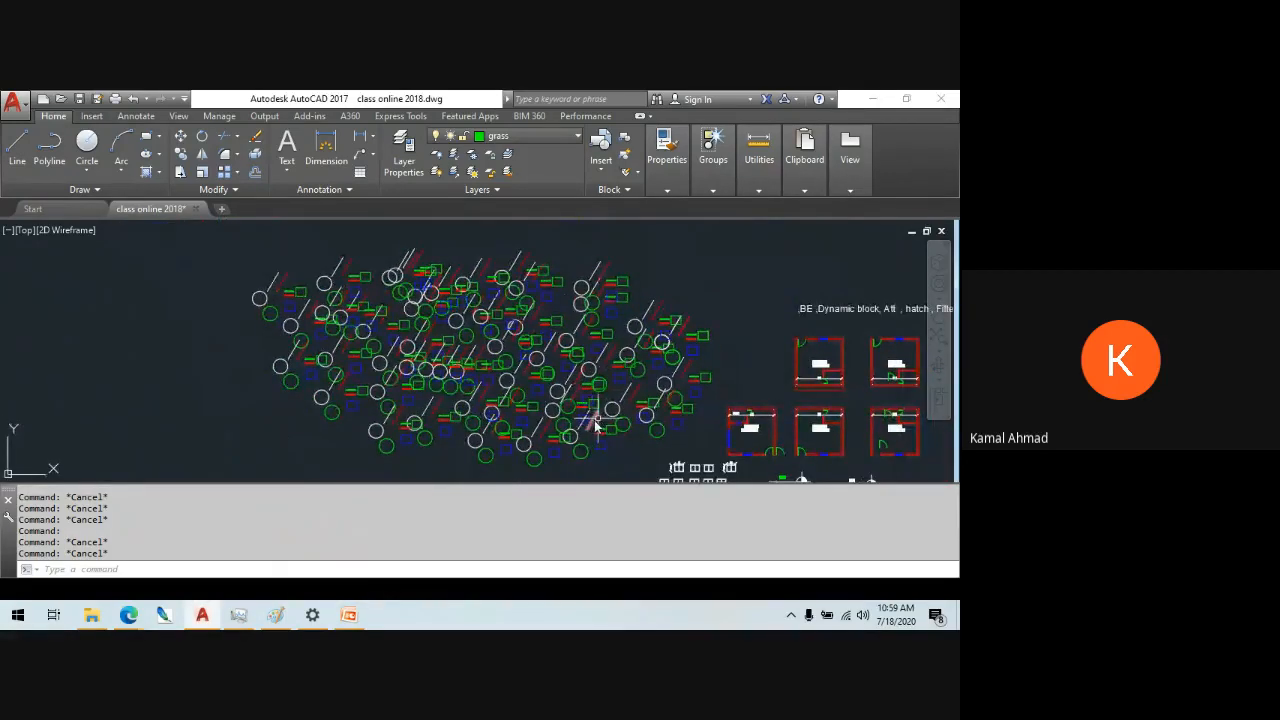
- Inspect a green circle near the lower edge of the cluster and look over the mixed objects around it
scroll(495, 401, up, 3)
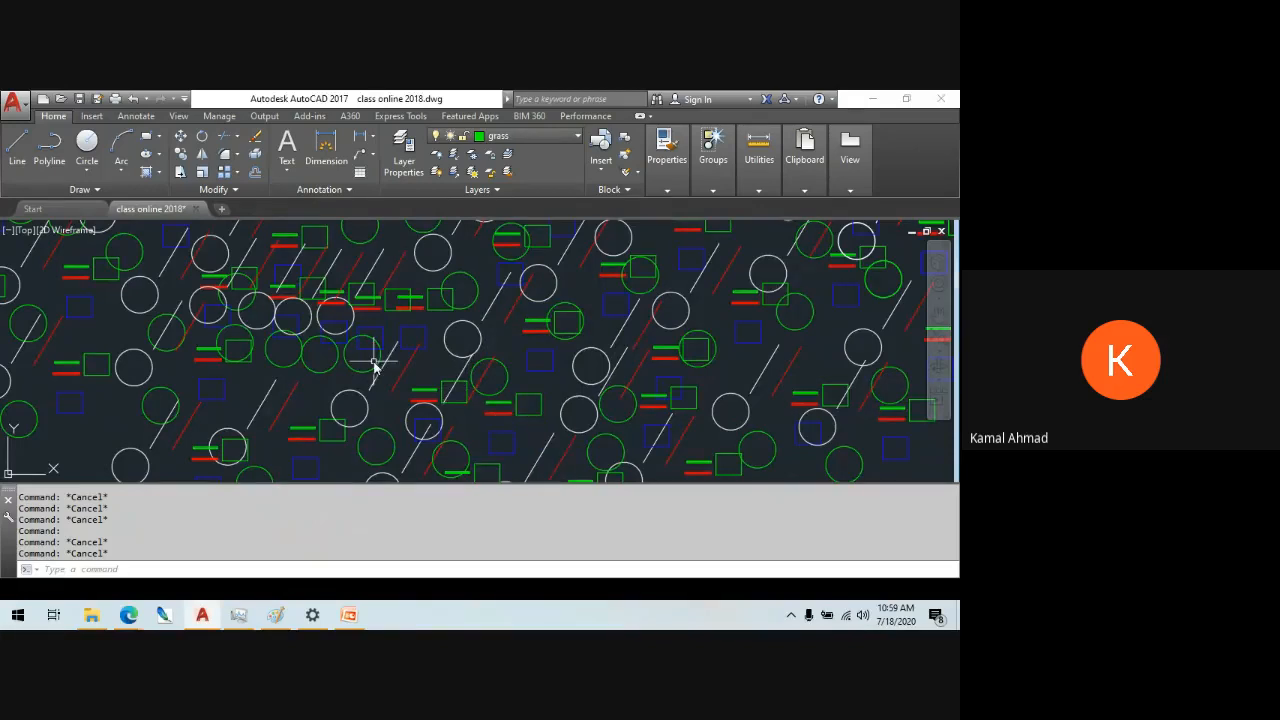
scroll(373, 367, down, 3)
scroll(355, 420, up, 3)
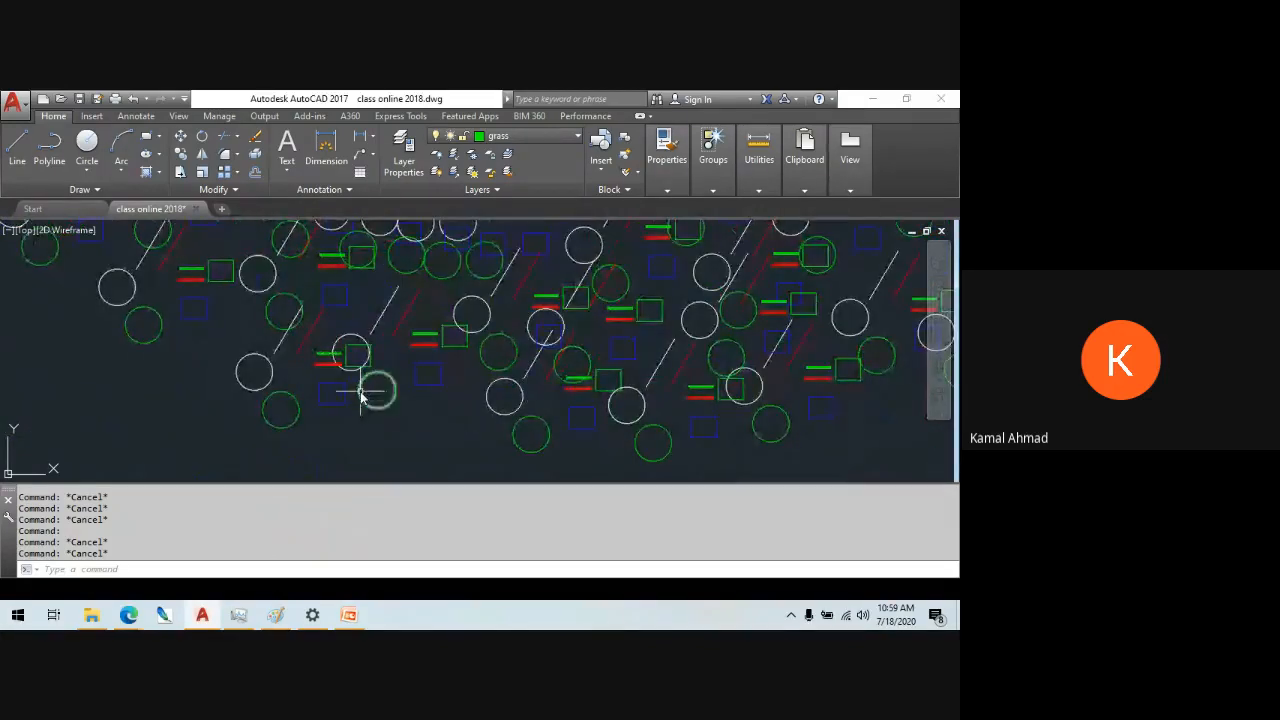
click(361, 395)
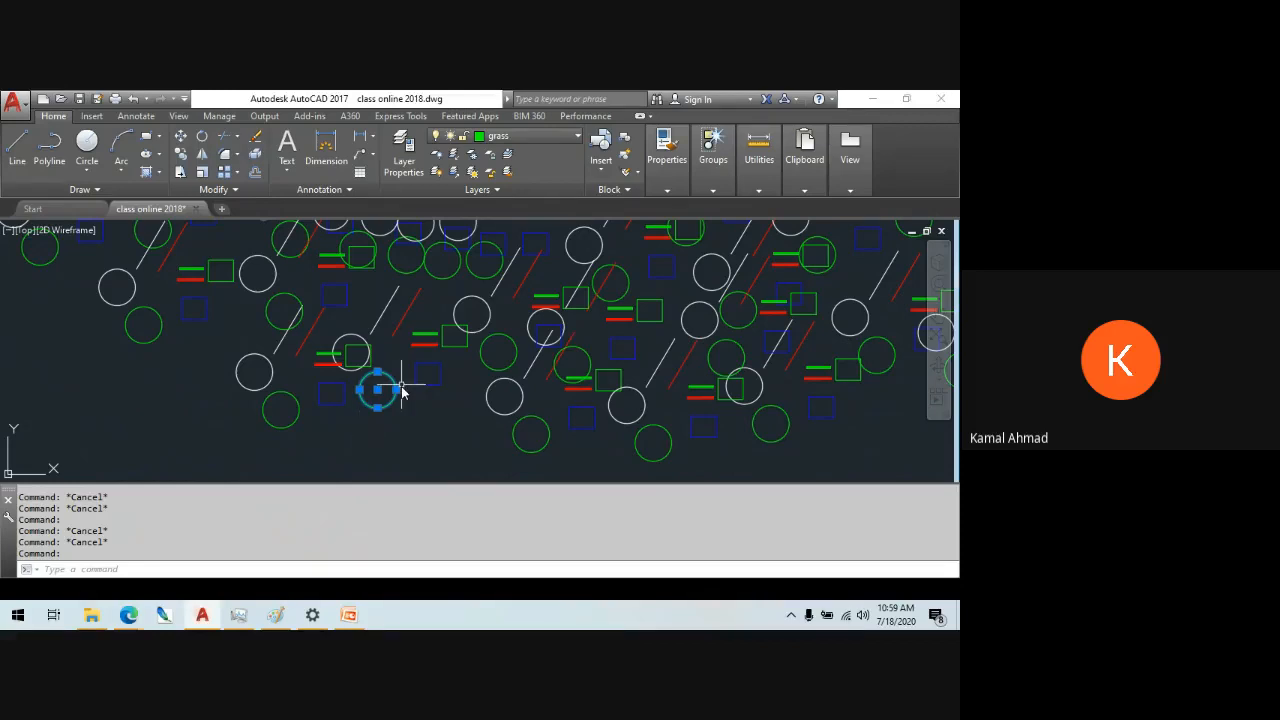
scroll(398, 370, down, 5)
key(Escape)
scroll(393, 347, up, 2)
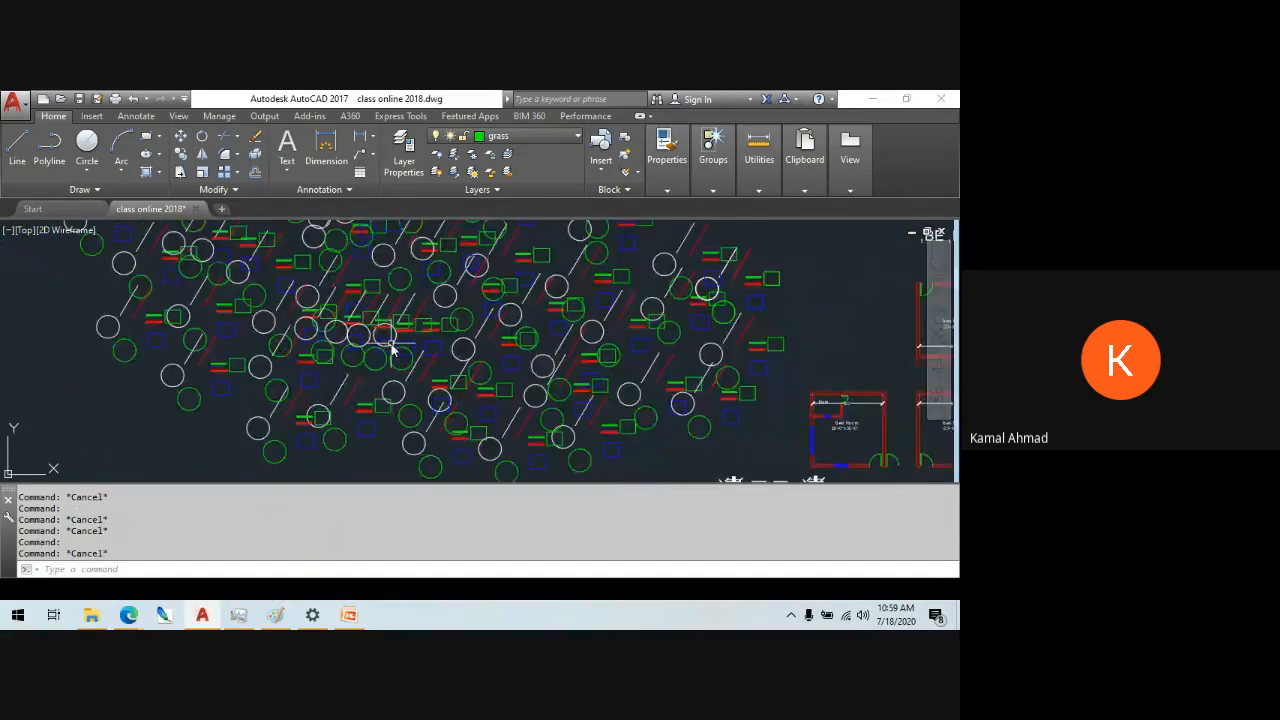
scroll(605, 345, down, 3)
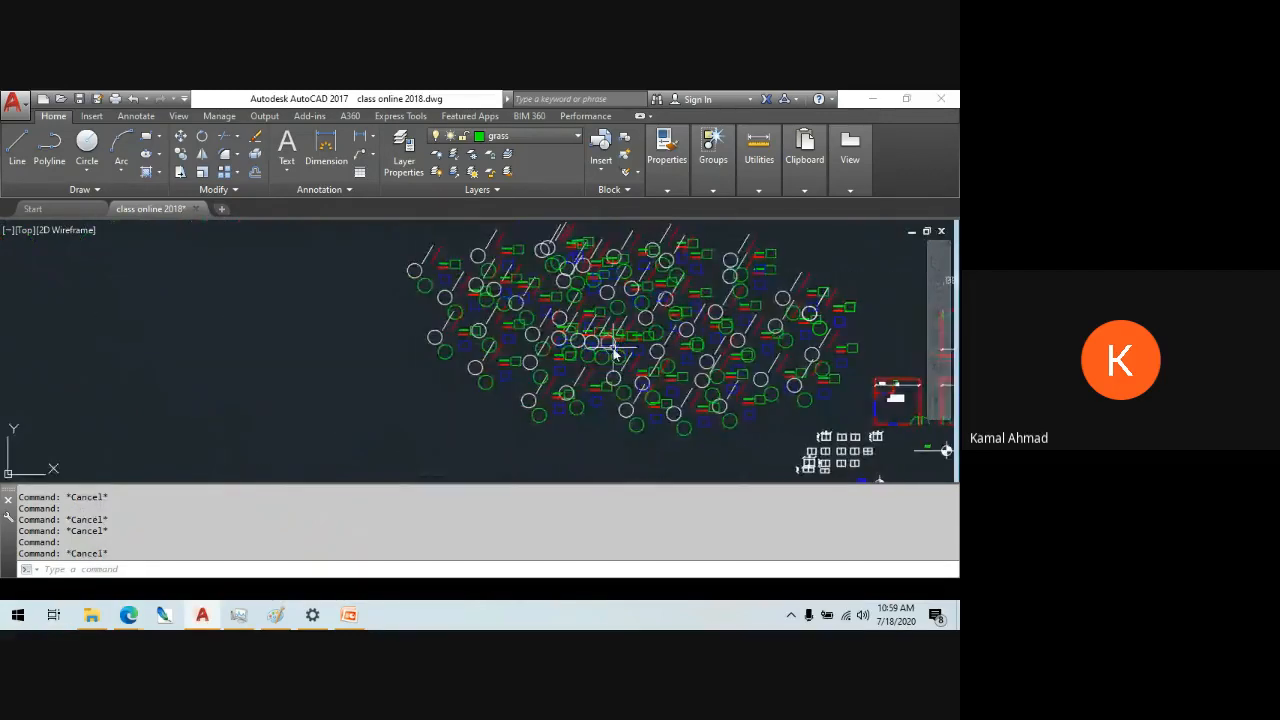
- Move the entire cluster of sample objects well to the left, away from the title text and blocks
key(Escape)
key(Escape)
text(m)
key(Return)
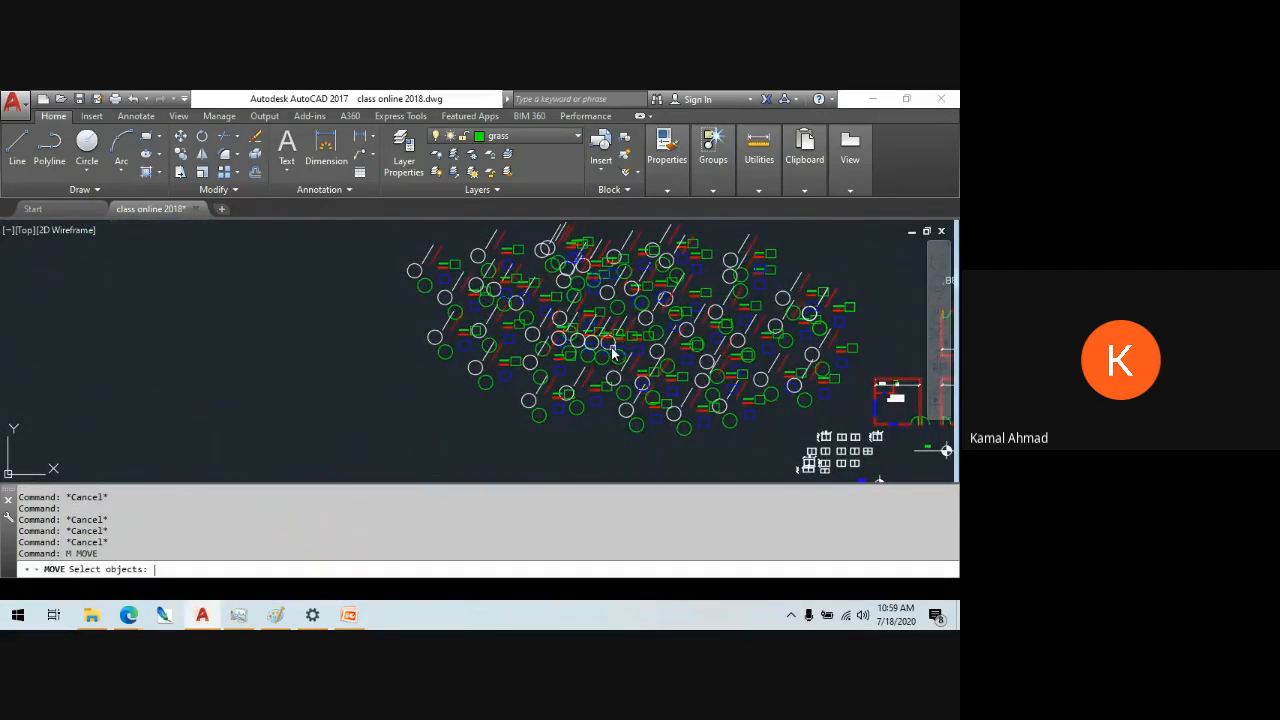
scroll(415, 345, down, 2)
click(378, 236)
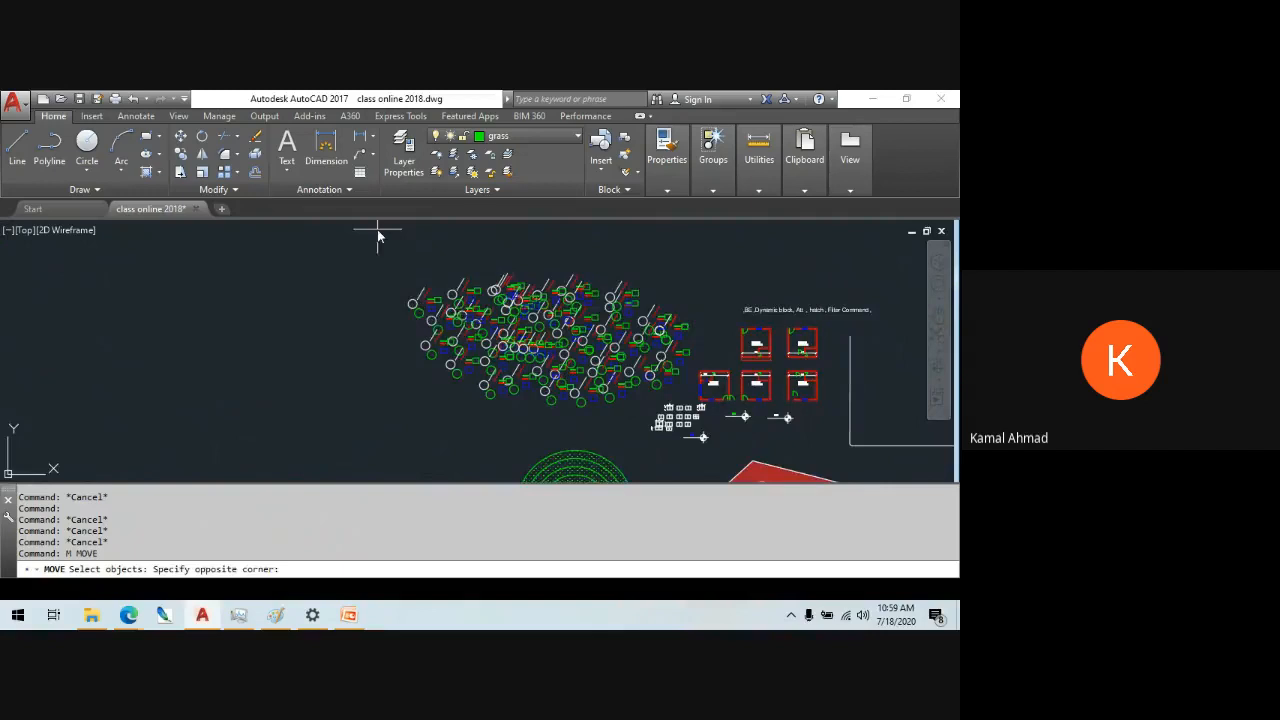
click(693, 410)
key(Return)
click(580, 334)
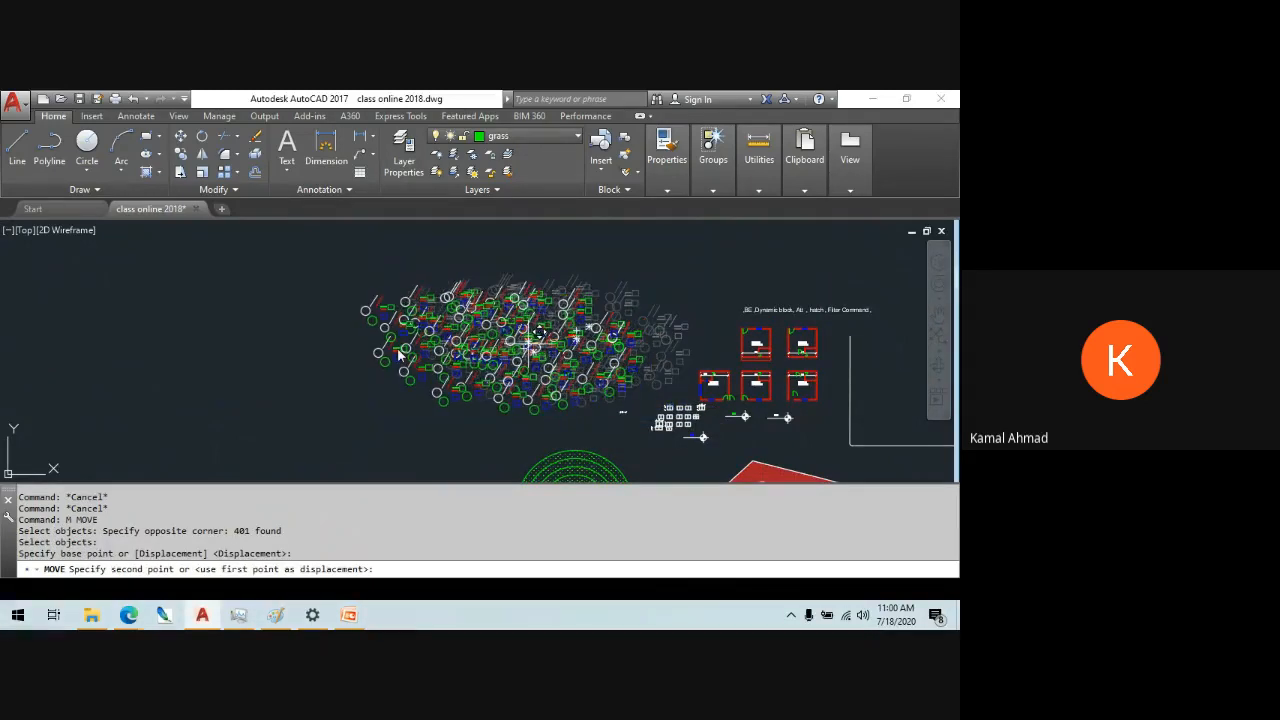
click(275, 322)
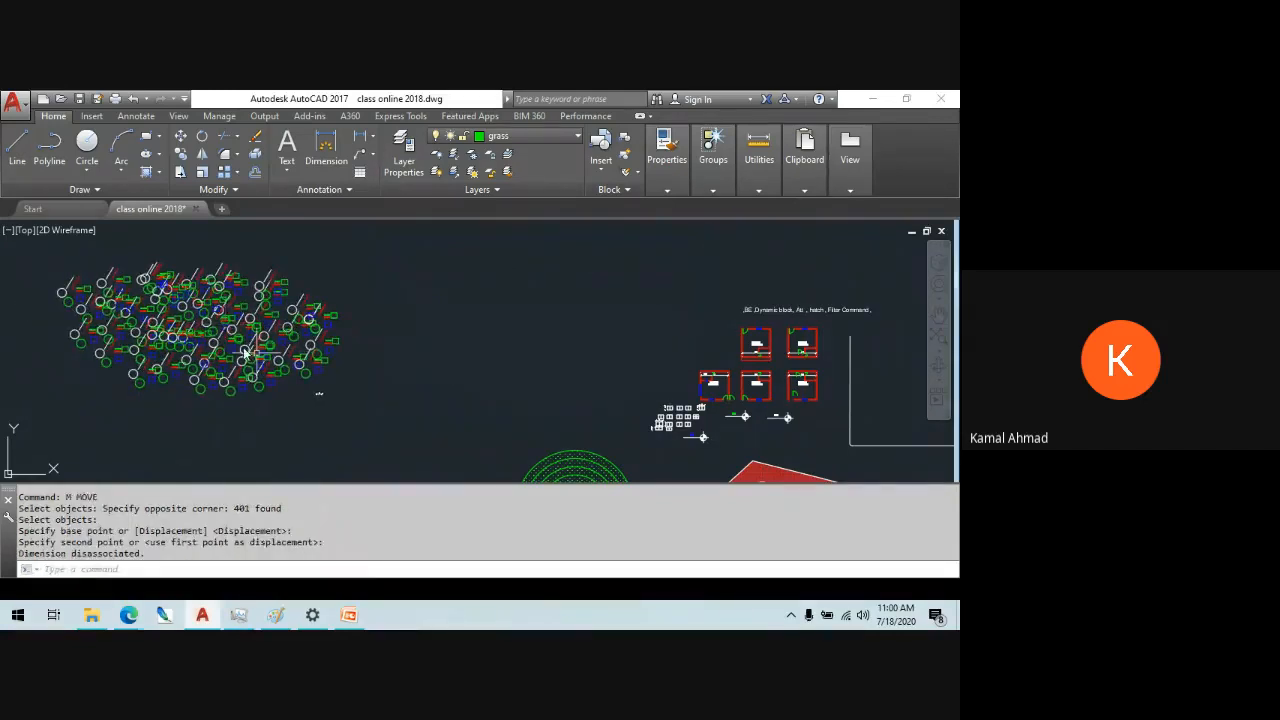
key(Escape)
- Erase the small stray white object just below the right end of the moved cluster
click(383, 398)
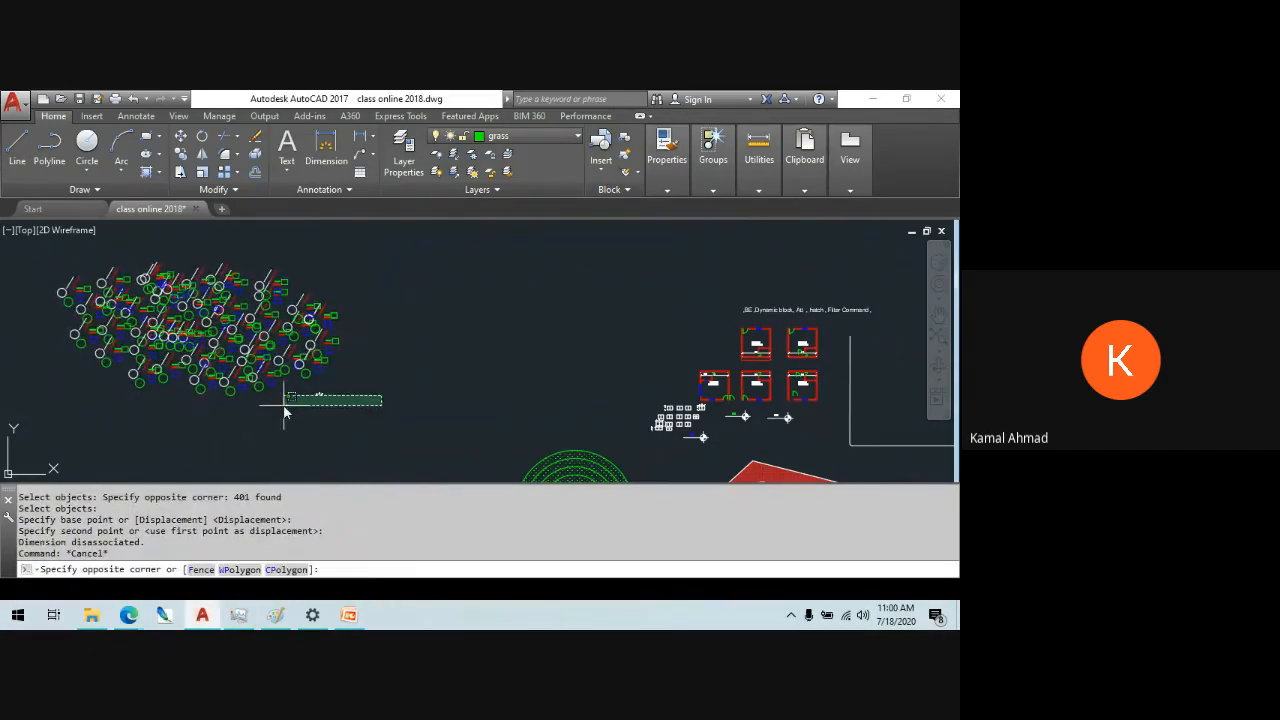
click(343, 385)
click(311, 423)
key(Delete)
middle_drag(312, 419, 566, 434)
scroll(461, 316, up, 2)
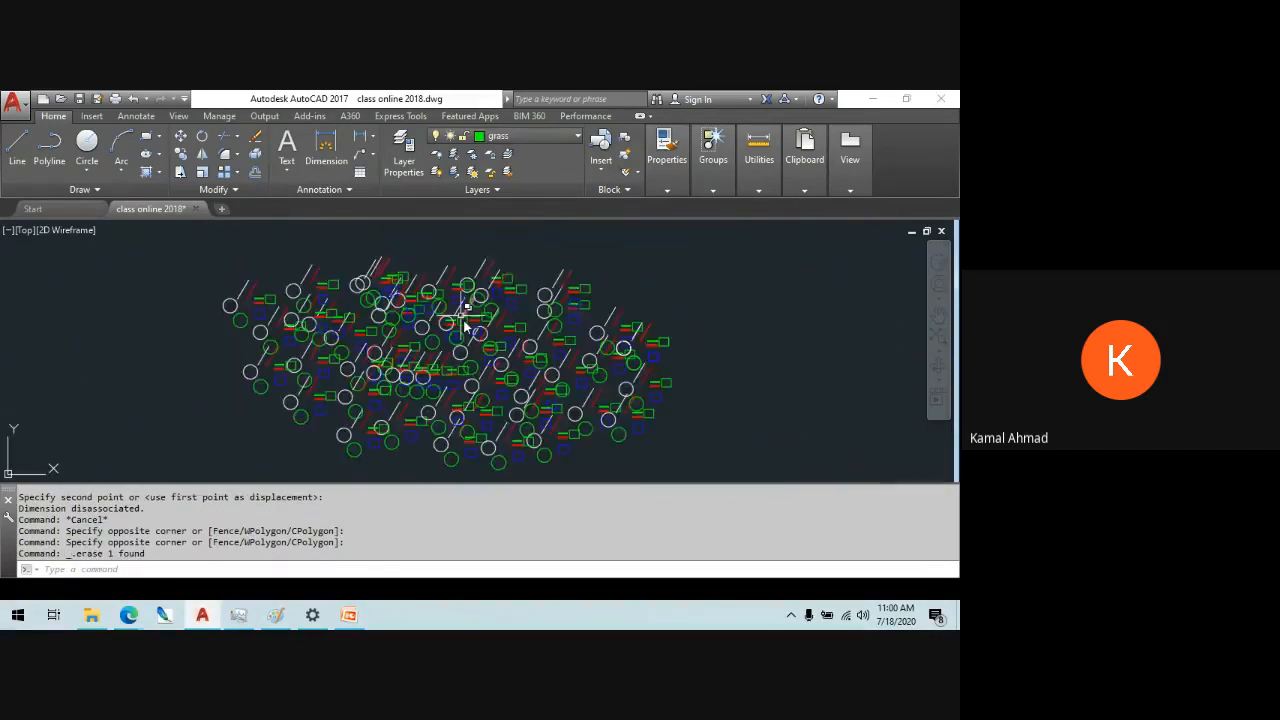
middle_drag(463, 325, 546, 310)
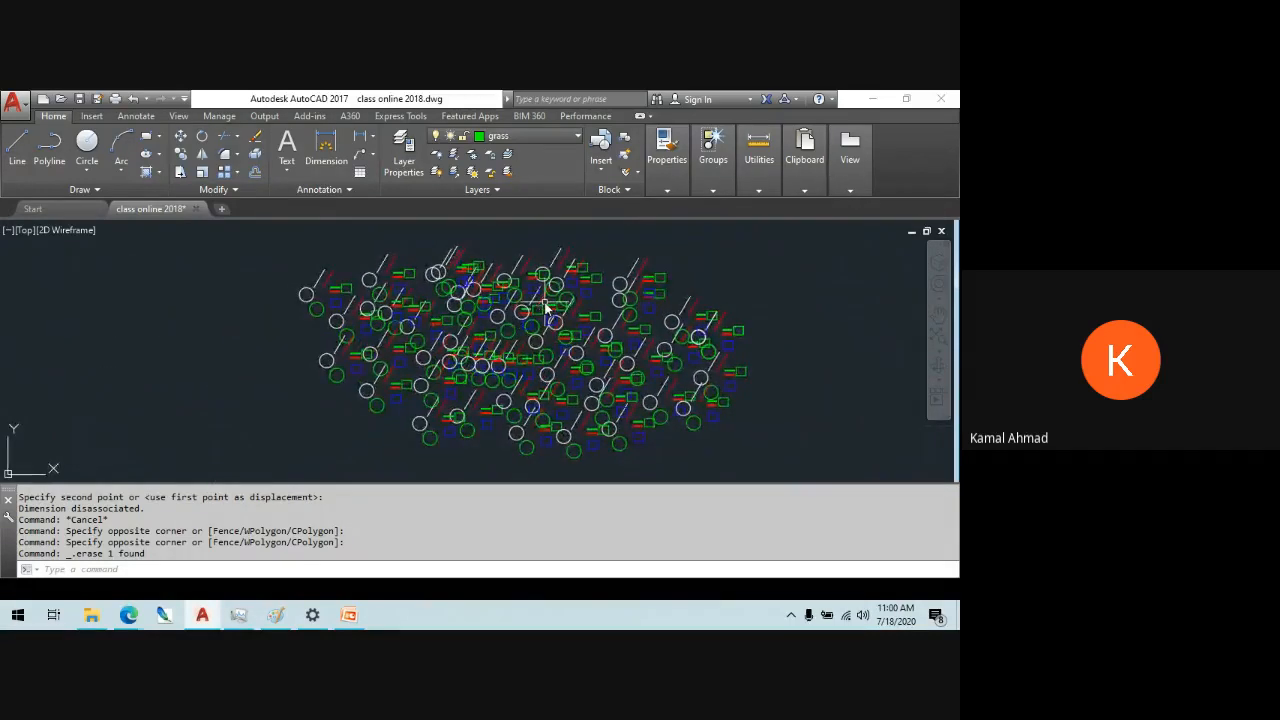
- Start the Filter command, place its dialog clear of the cluster and add Circle to the filter list
key(Escape)
key(Escape)
text(f)
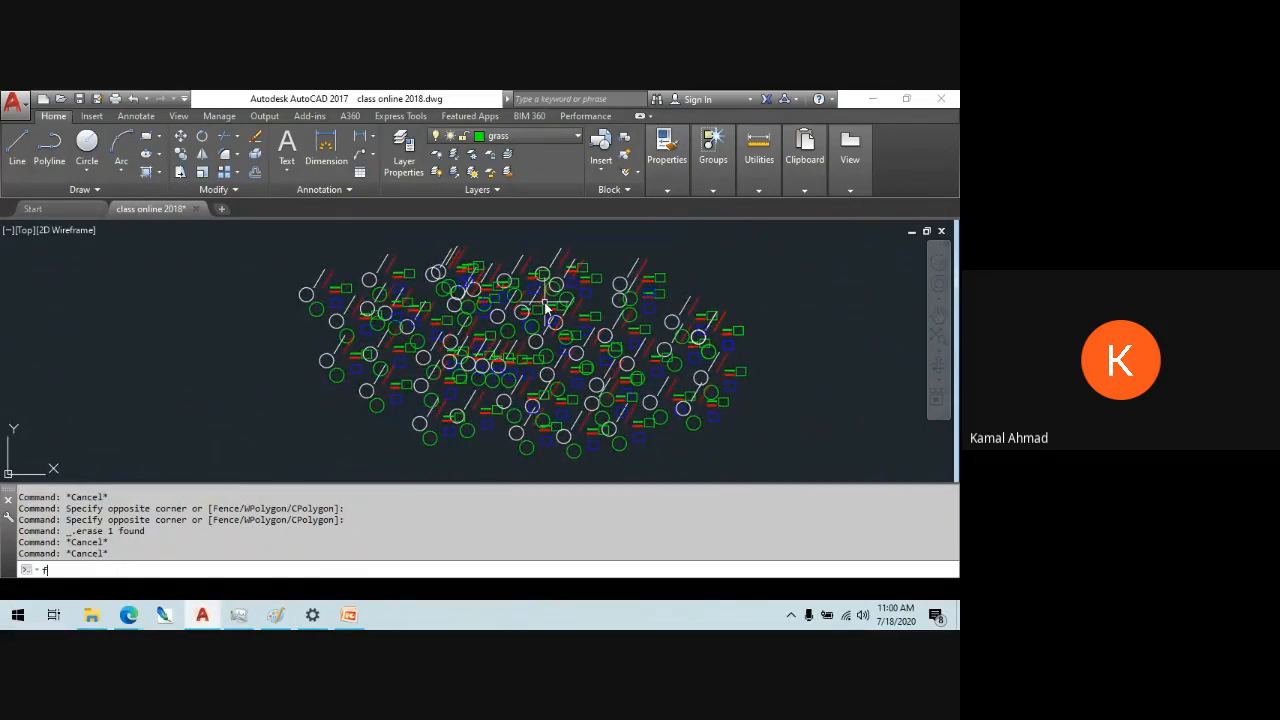
text(i)
key(Return)
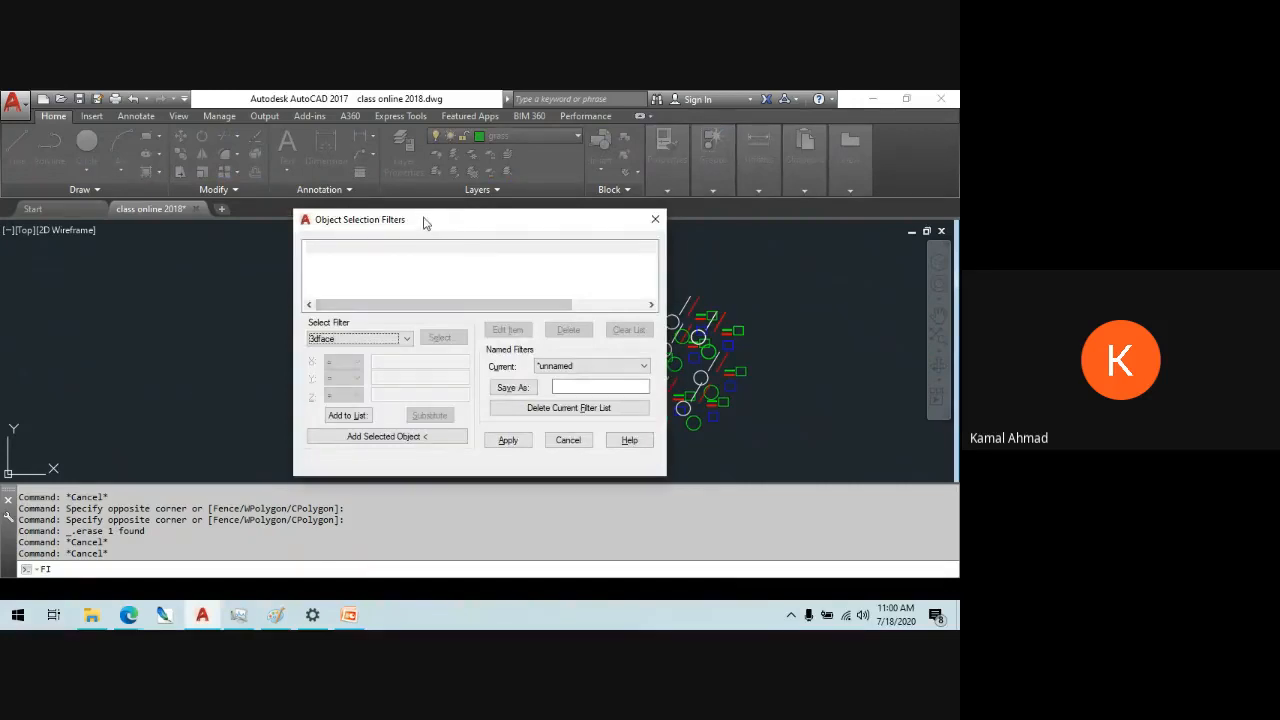
mouse_move(423, 222)
mouse_down()
mouse_move(715, 172)
mouse_move(638, 206)
mouse_move(180, 172)
mouse_move(142, 141)
mouse_up()
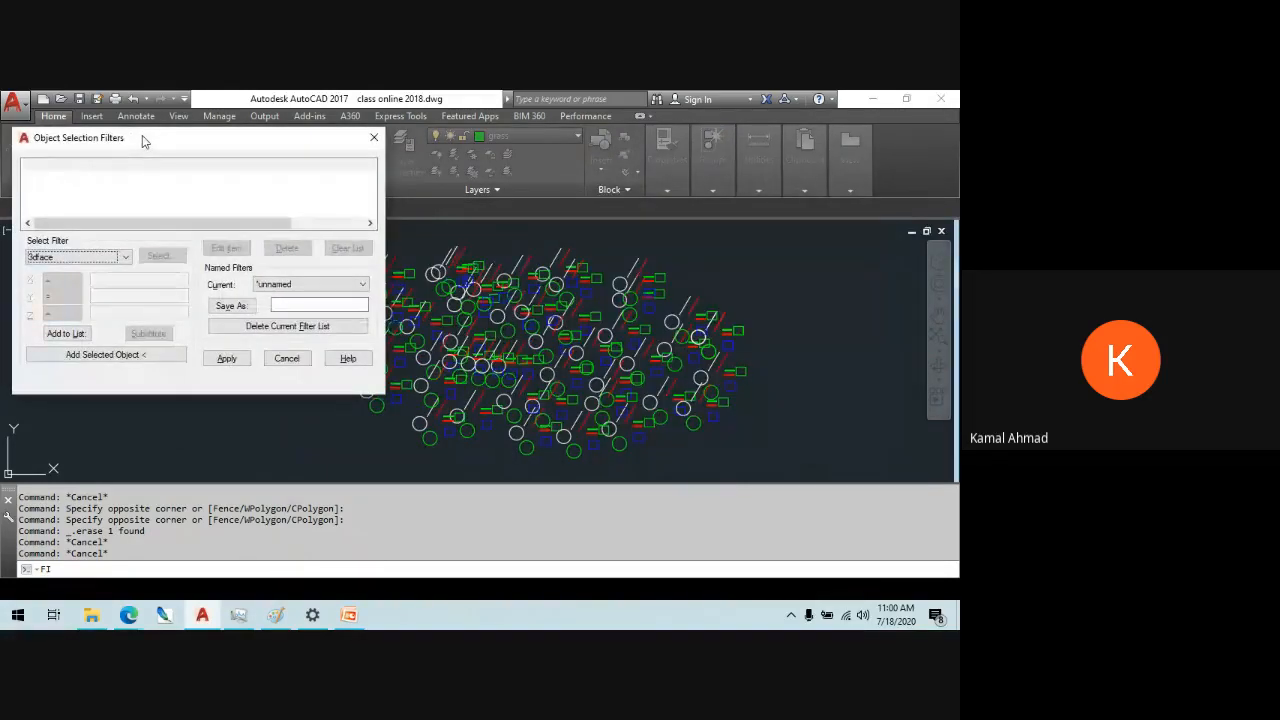
click(121, 258)
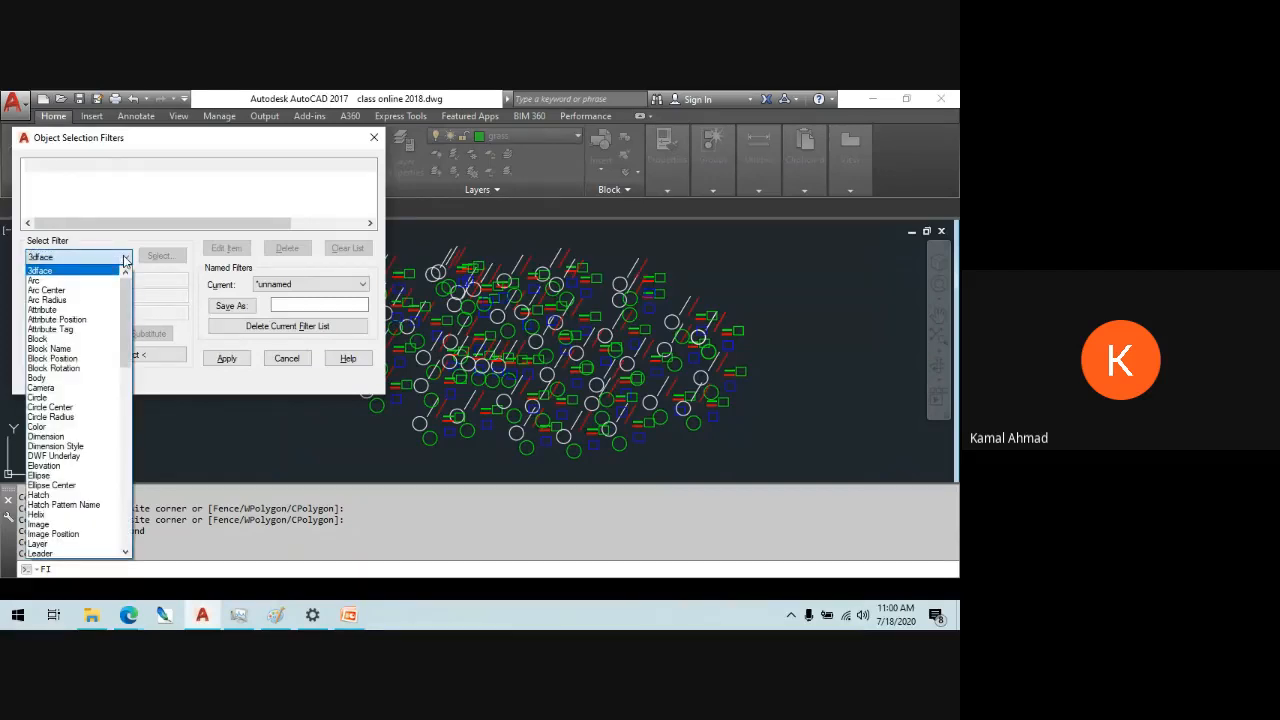
click(81, 397)
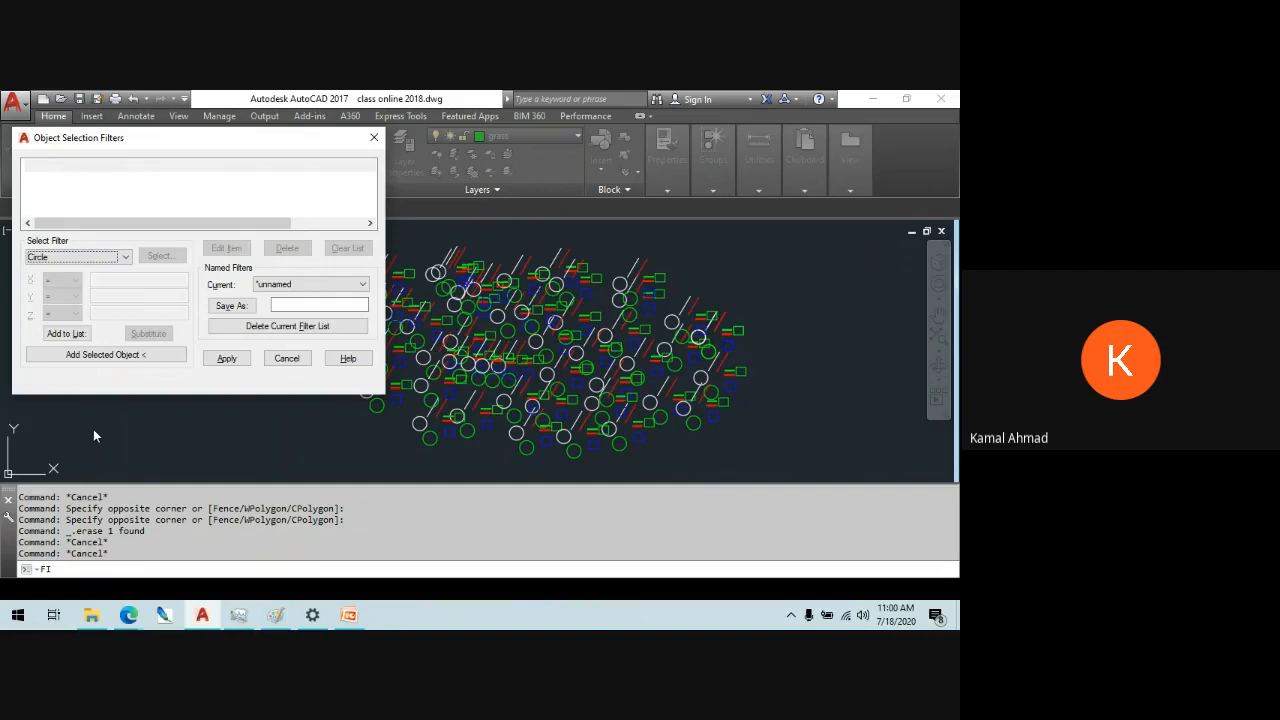
click(77, 335)
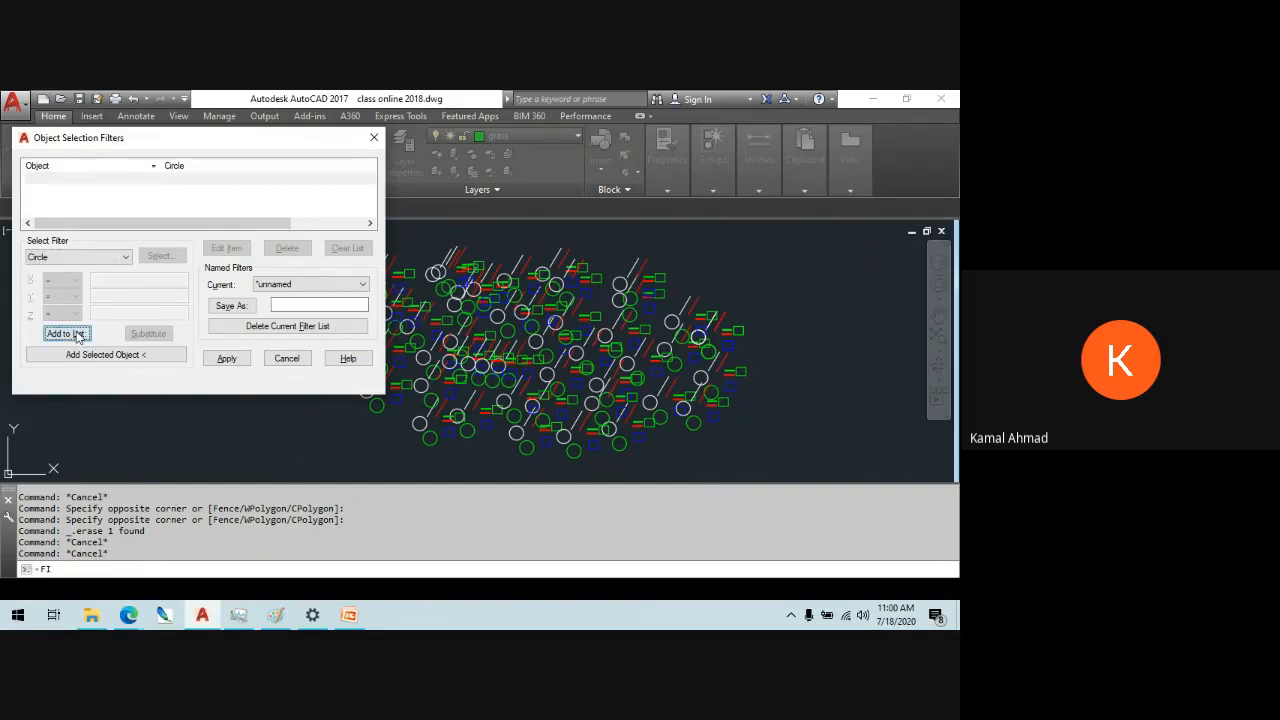
click(92, 170)
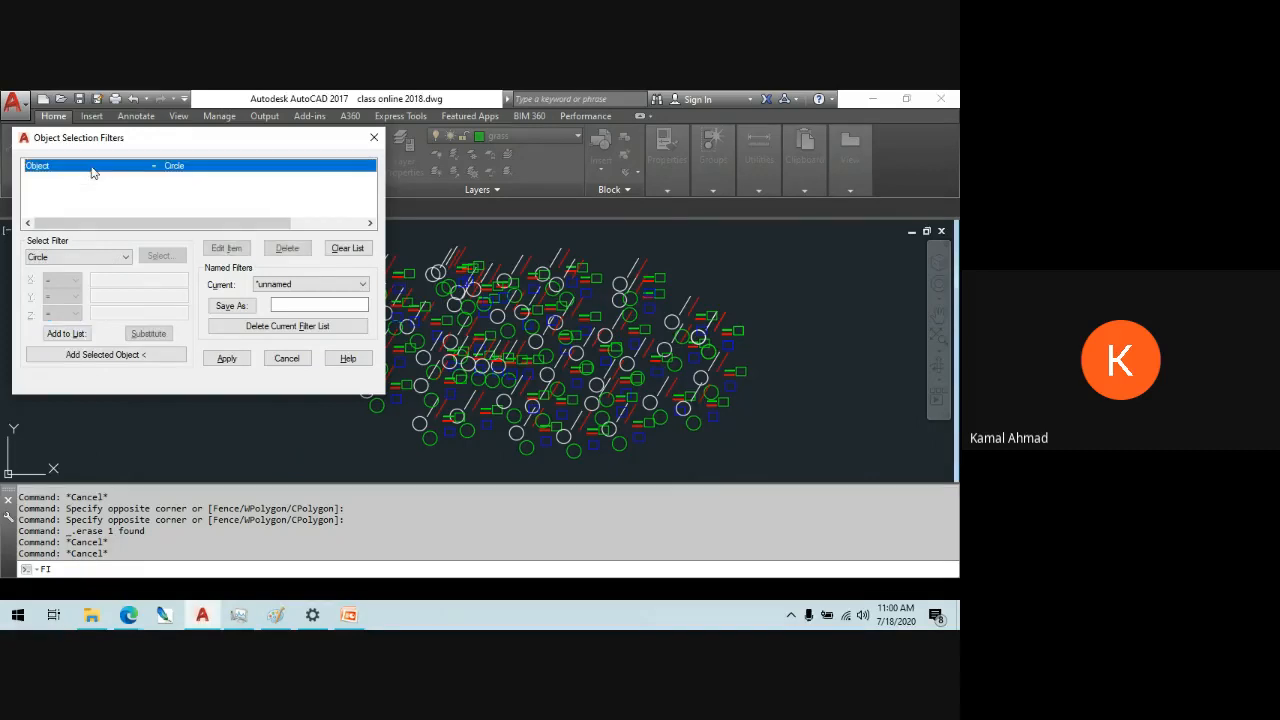
- Apply the circle filter across the whole cluster so that only its circles are selected
click(212, 356)
click(772, 455)
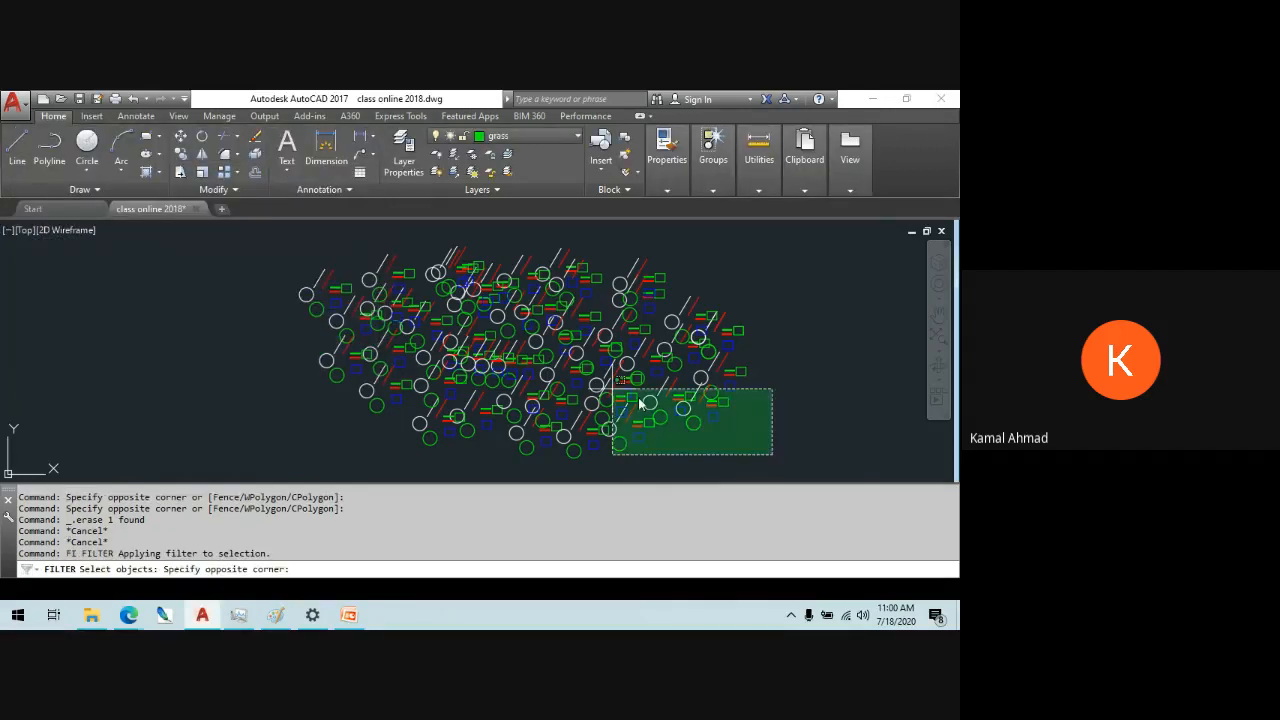
click(190, 238)
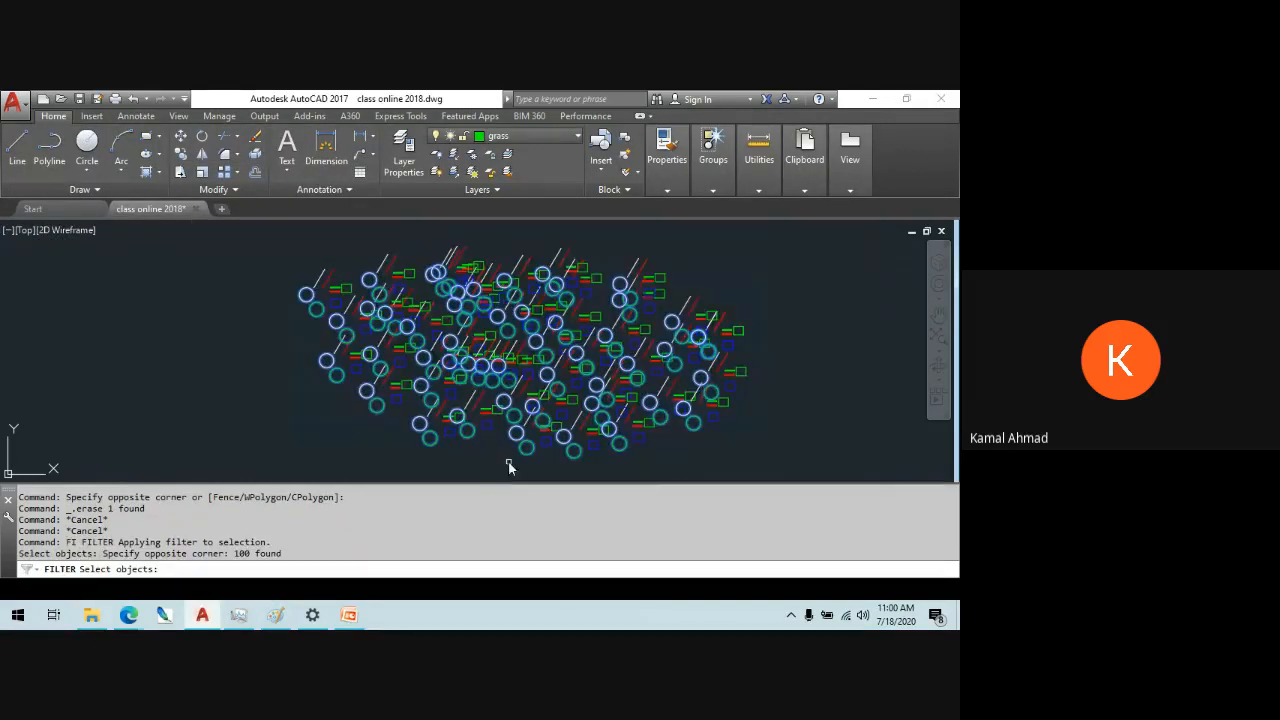
middle_drag(548, 395, 560, 330)
click(563, 318)
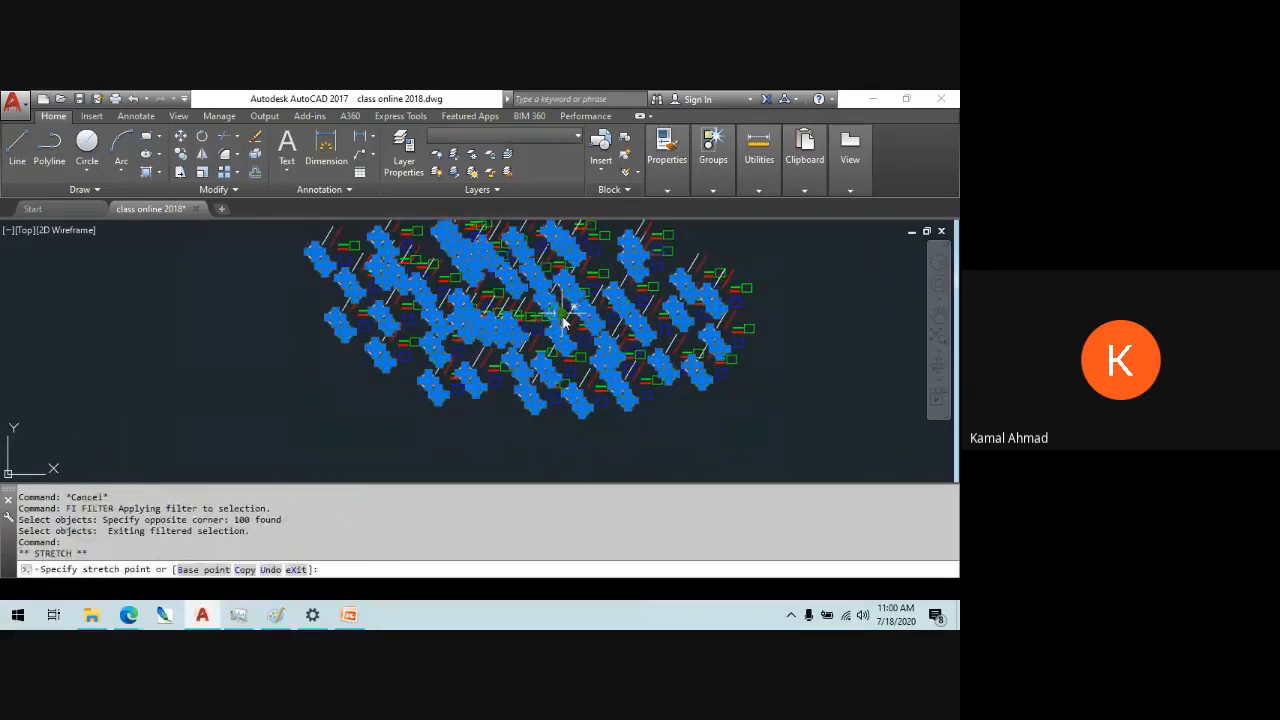
text(m)
key(Return)
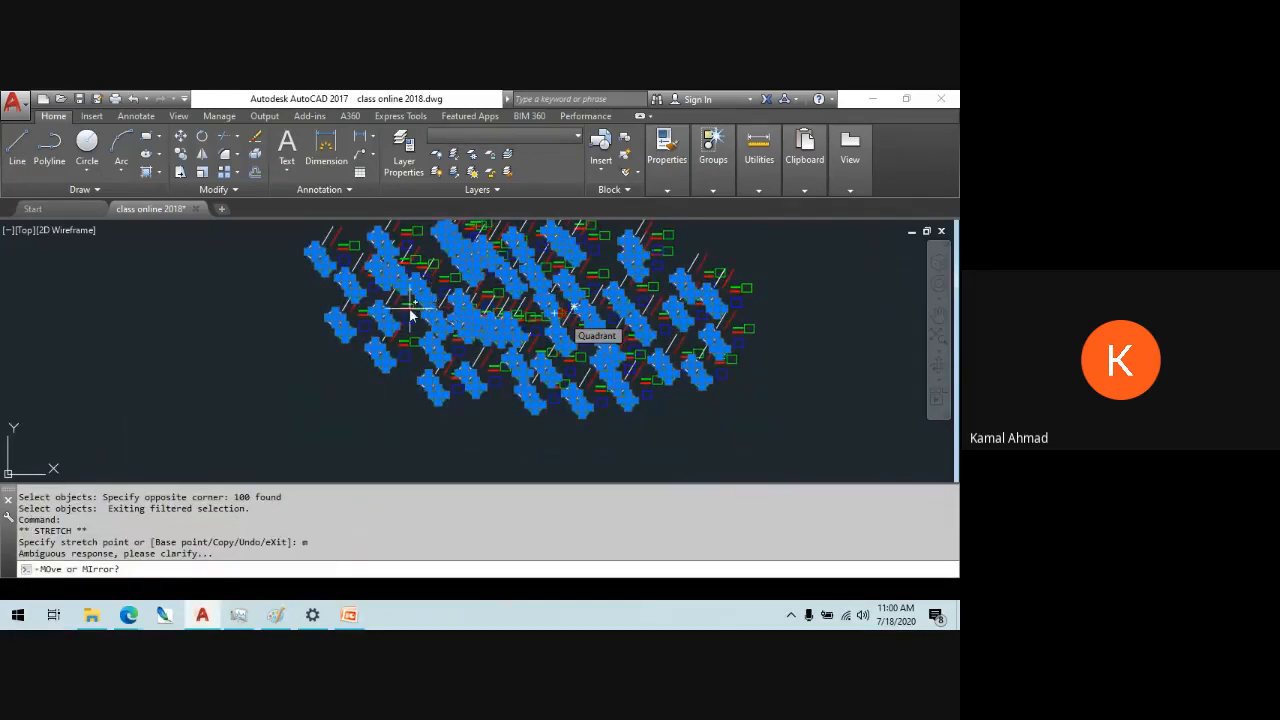
key(Escape)
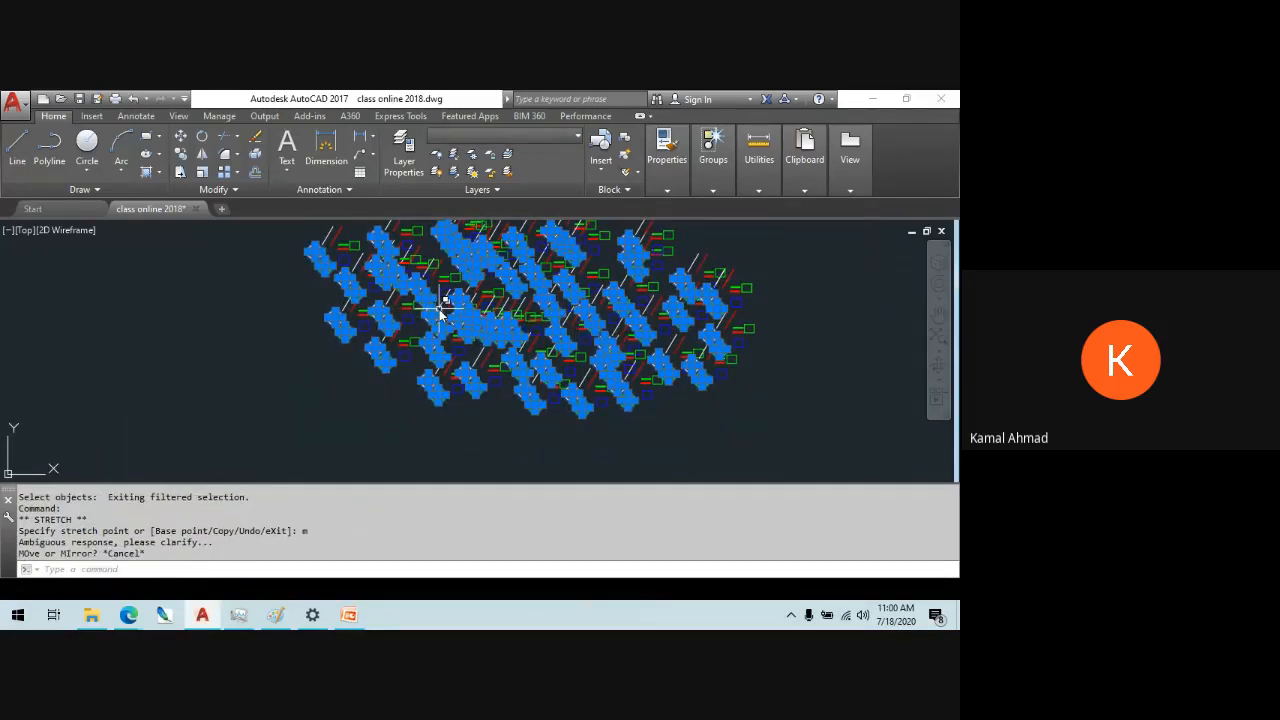
- Move all the selected circles out of the cluster to the empty area on its left
text(m)
key(Return)
click(449, 320)
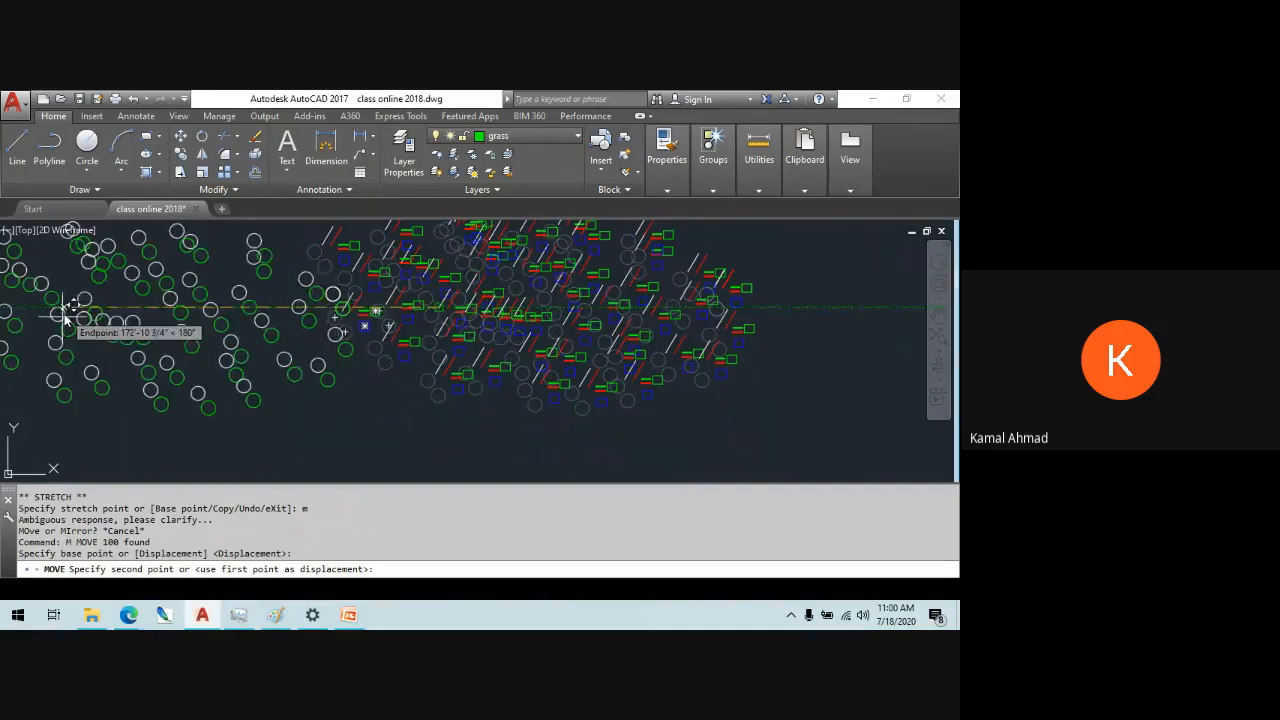
scroll(271, 371, down, 5)
scroll(343, 357, up, 3)
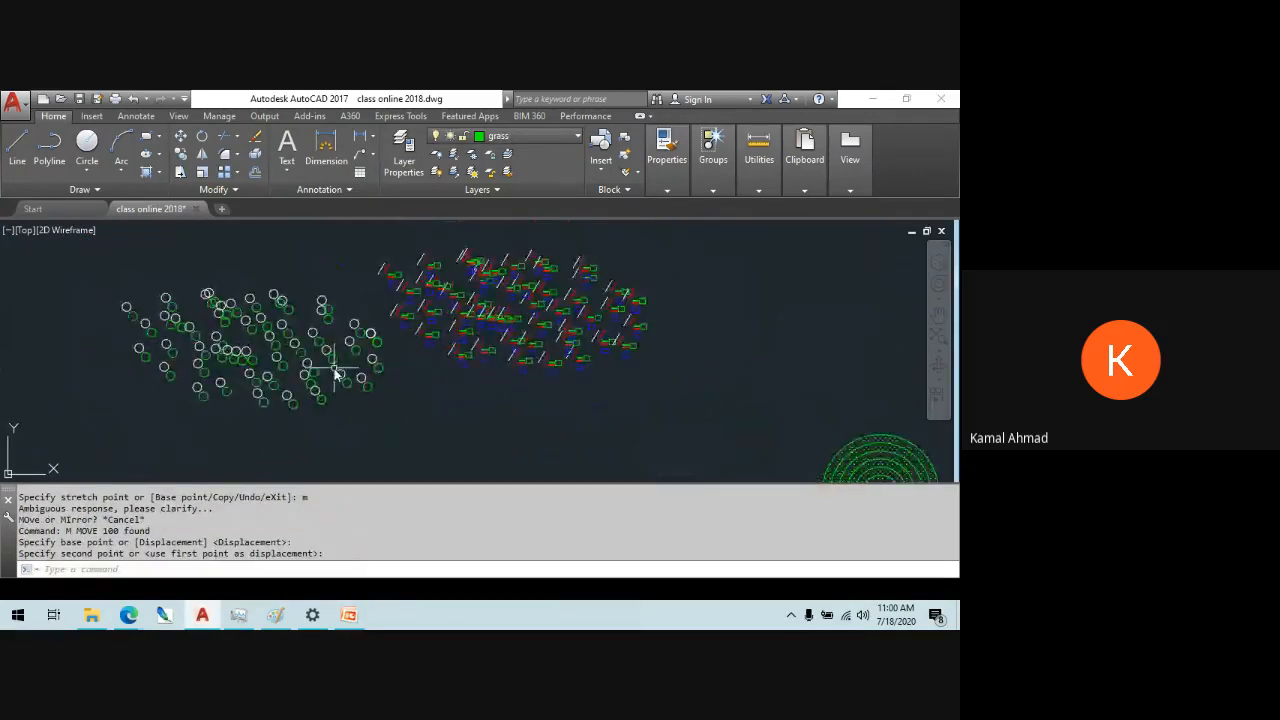
- Undo the move of the circles together with the view changes made since
scroll(336, 373, down, 3)
key(ctrl+z)
key(ctrl+z)
key(ctrl+z)
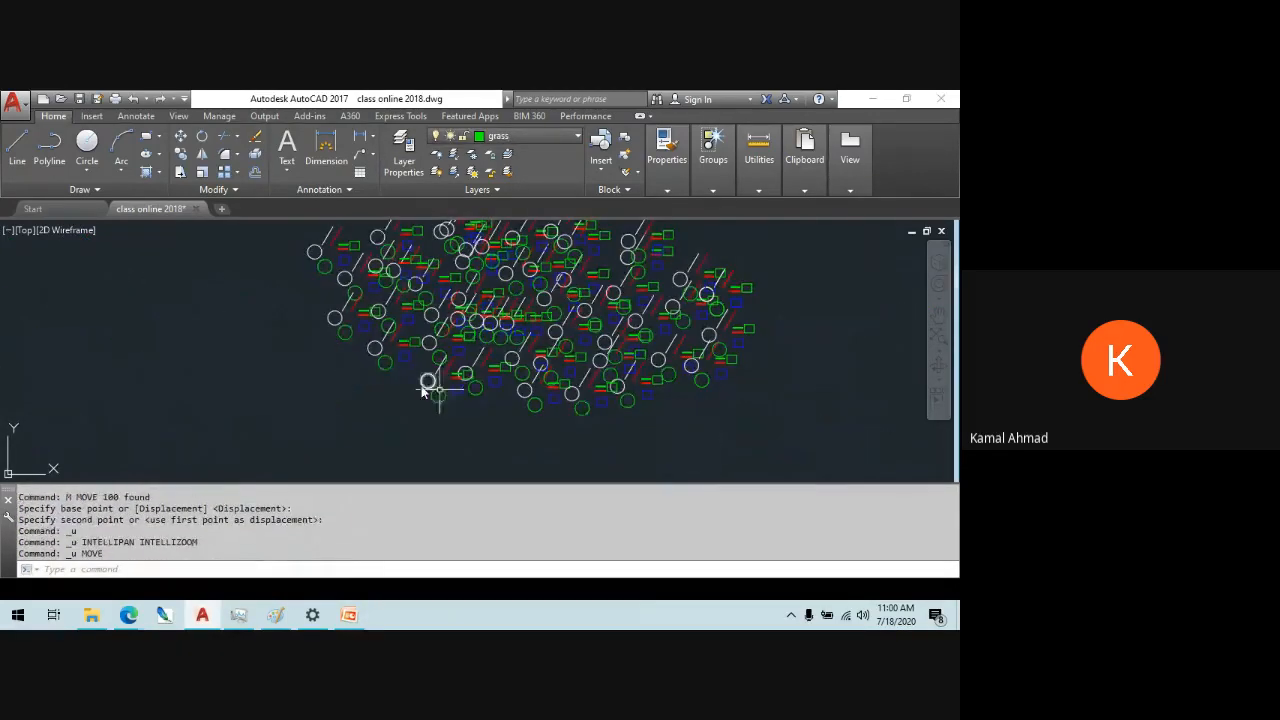
- Reopen the object selection filters and add the layer doors as a second criterion alongside Circle
text(fi)
key(Return)
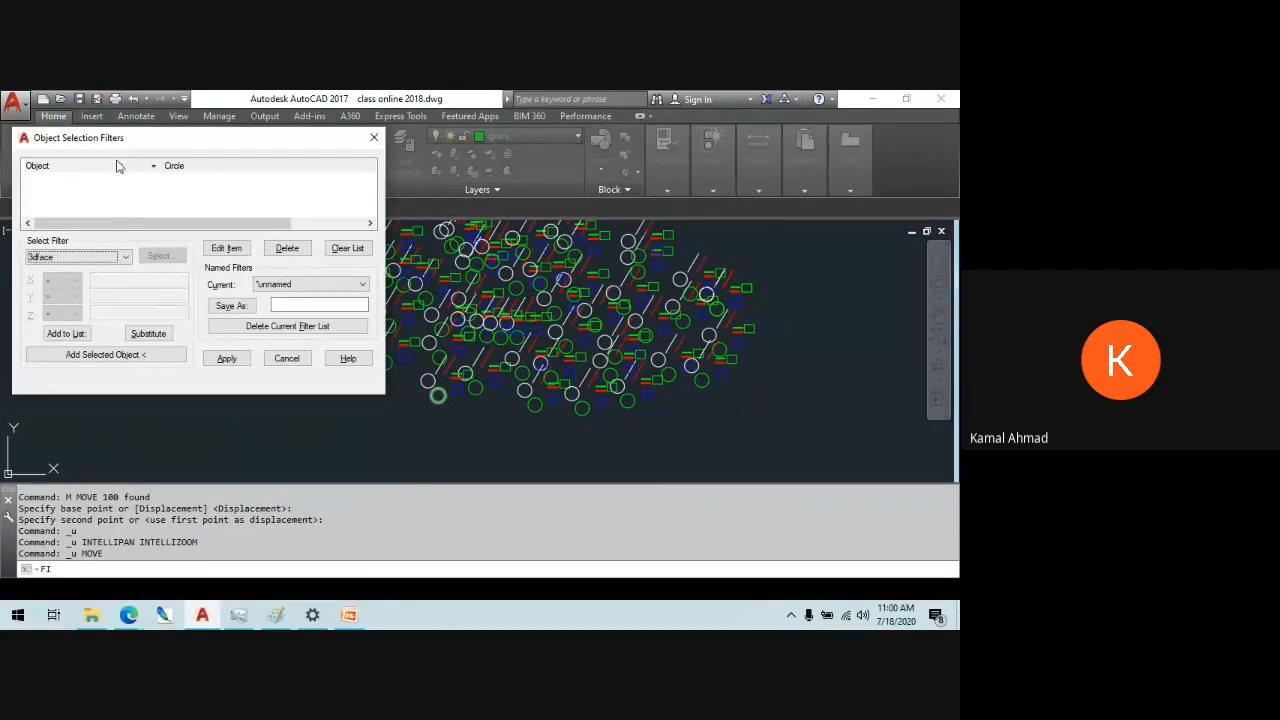
click(116, 168)
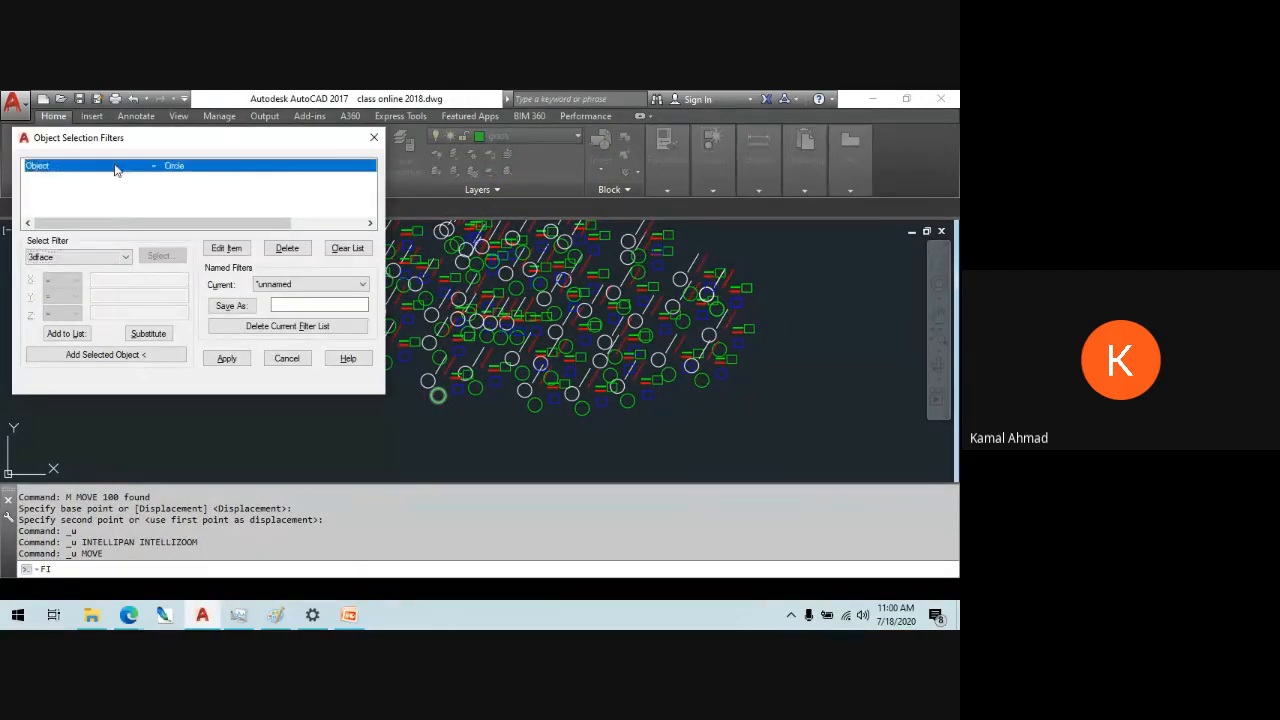
click(123, 260)
click(126, 258)
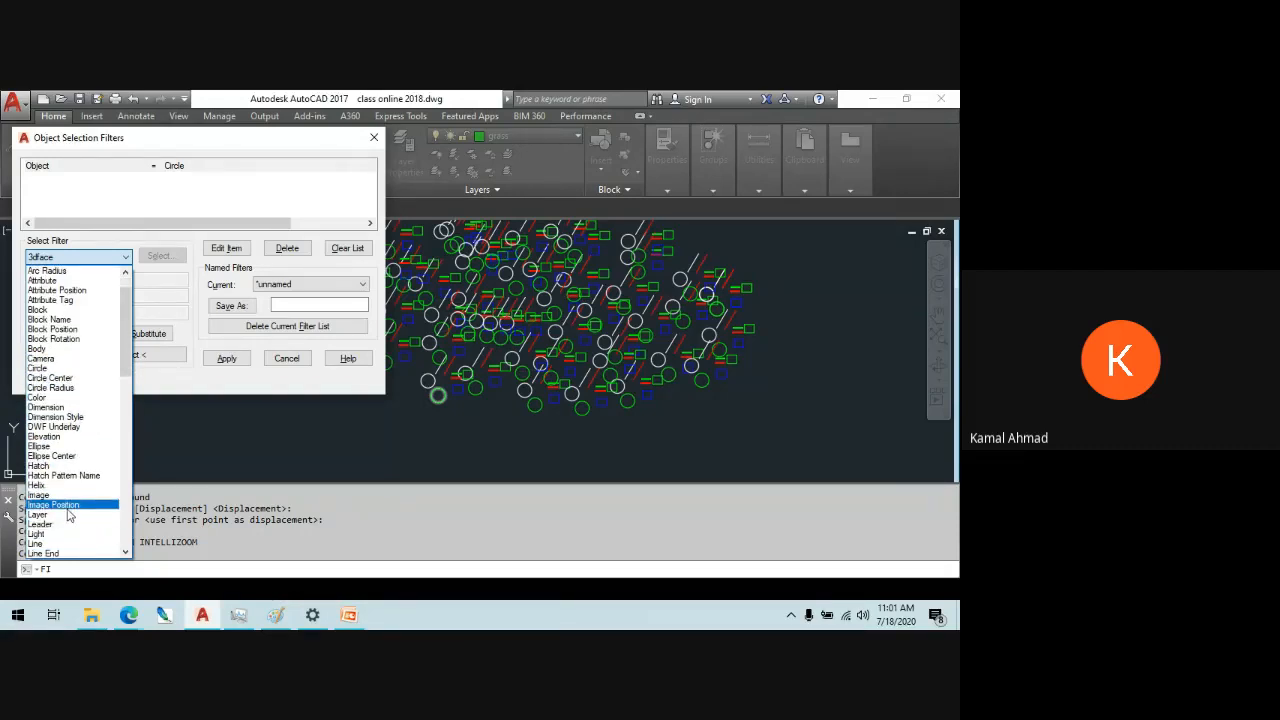
click(72, 530)
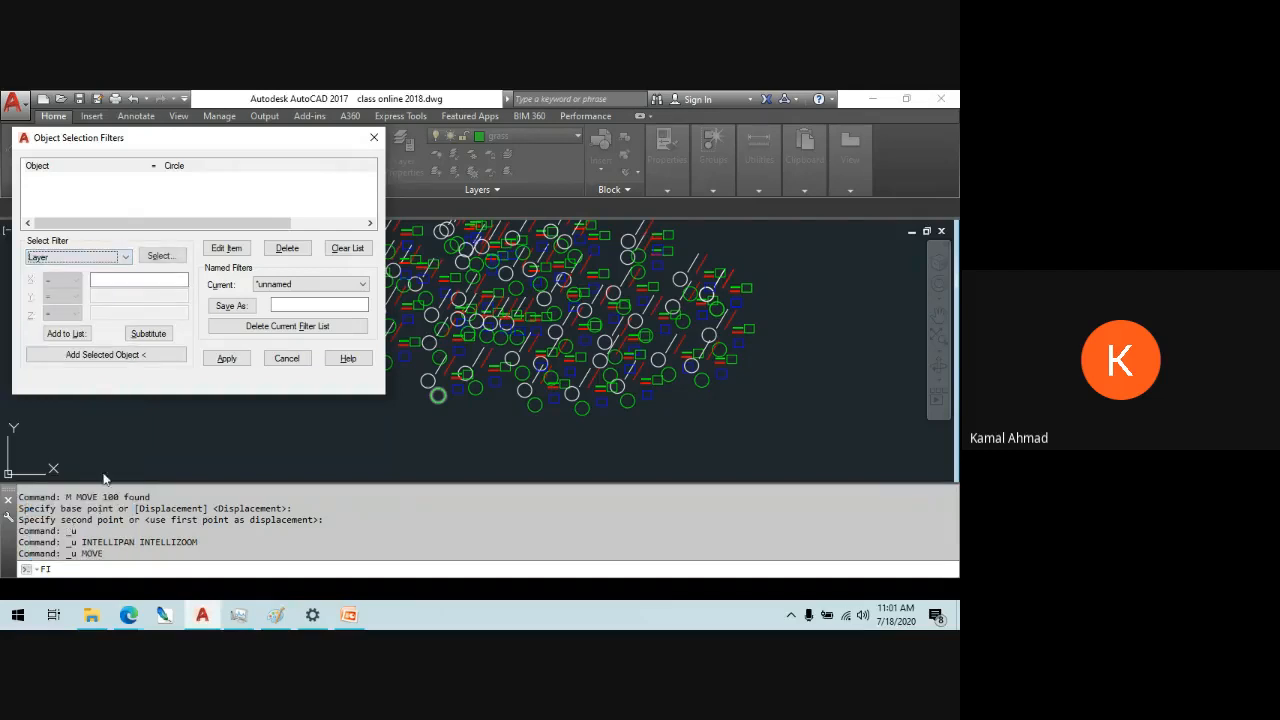
click(160, 255)
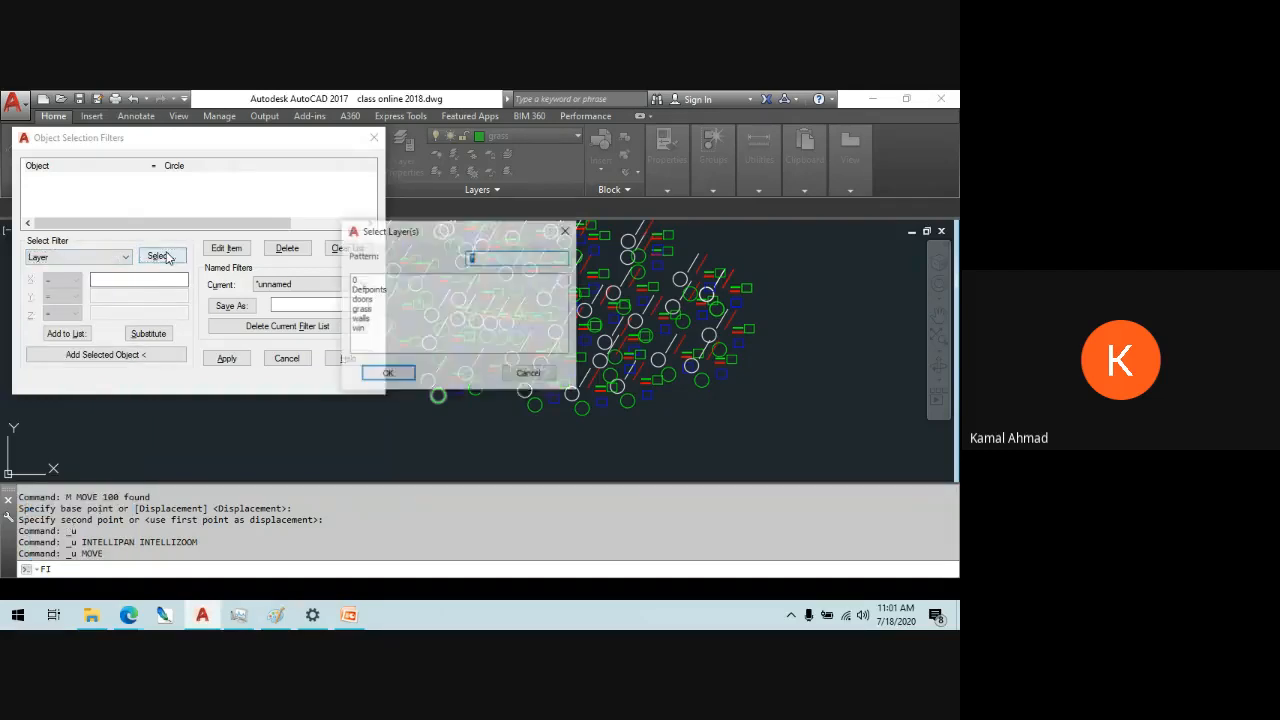
click(368, 300)
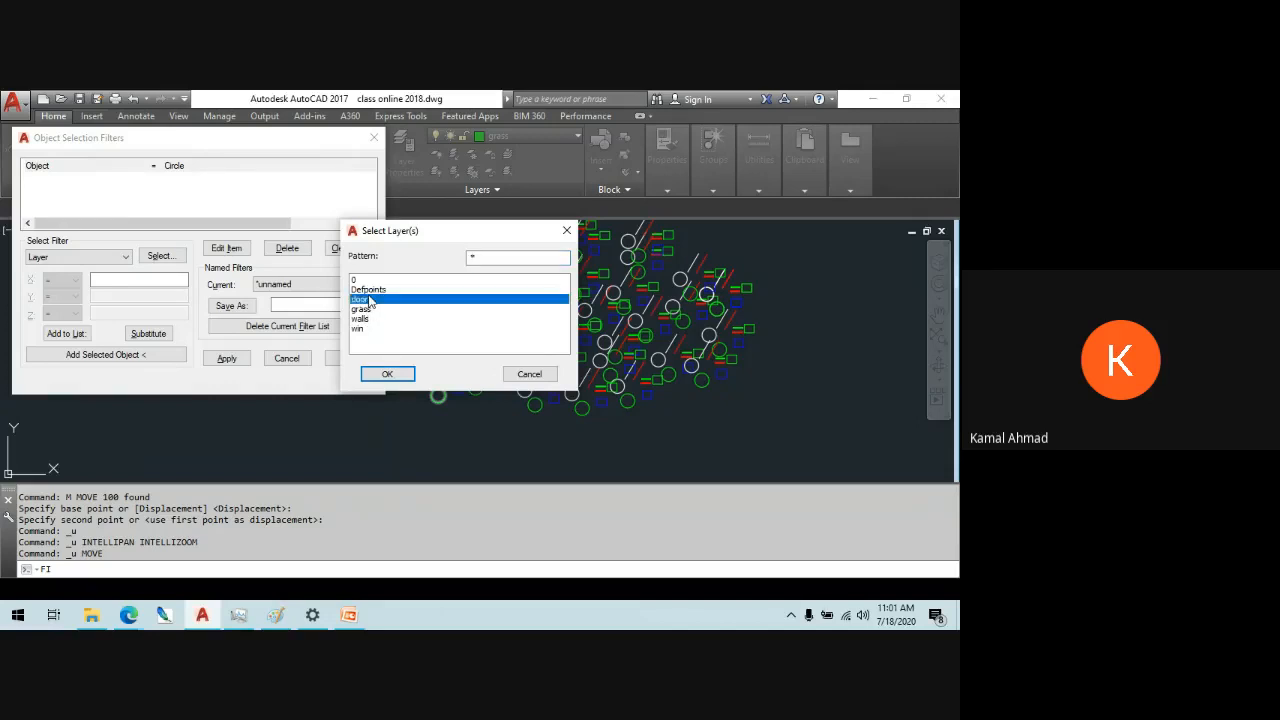
click(387, 374)
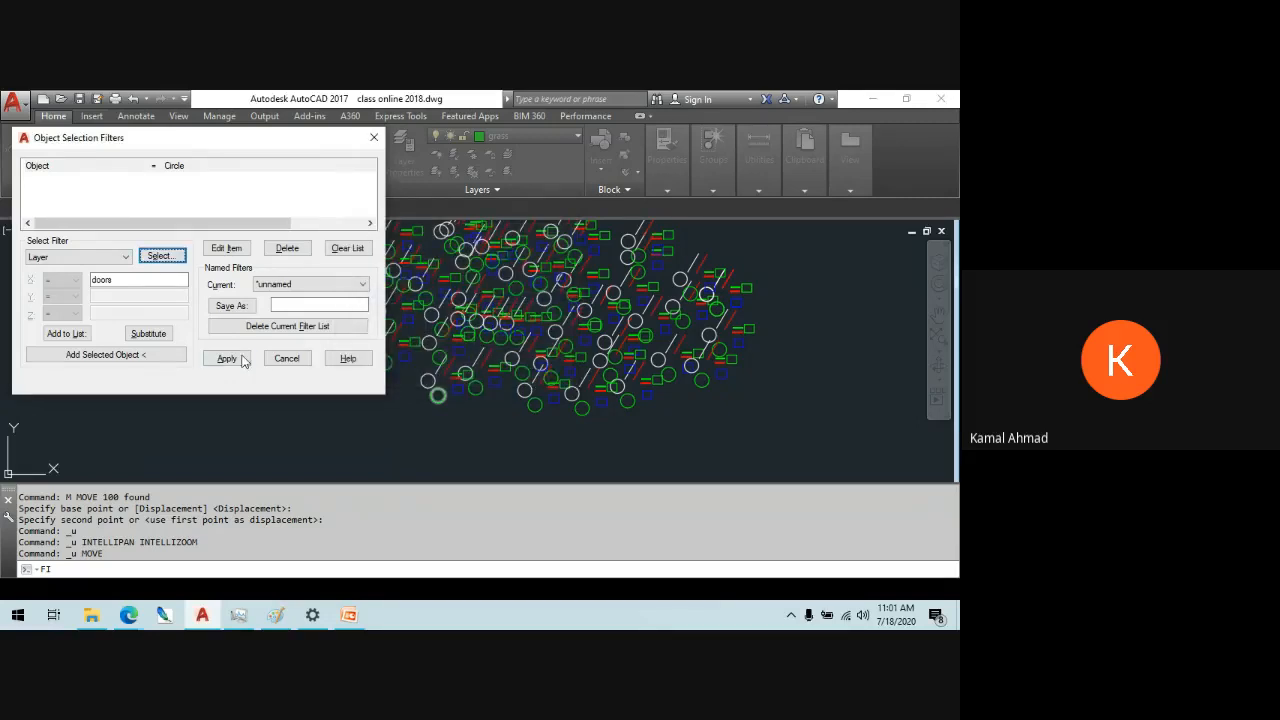
click(82, 336)
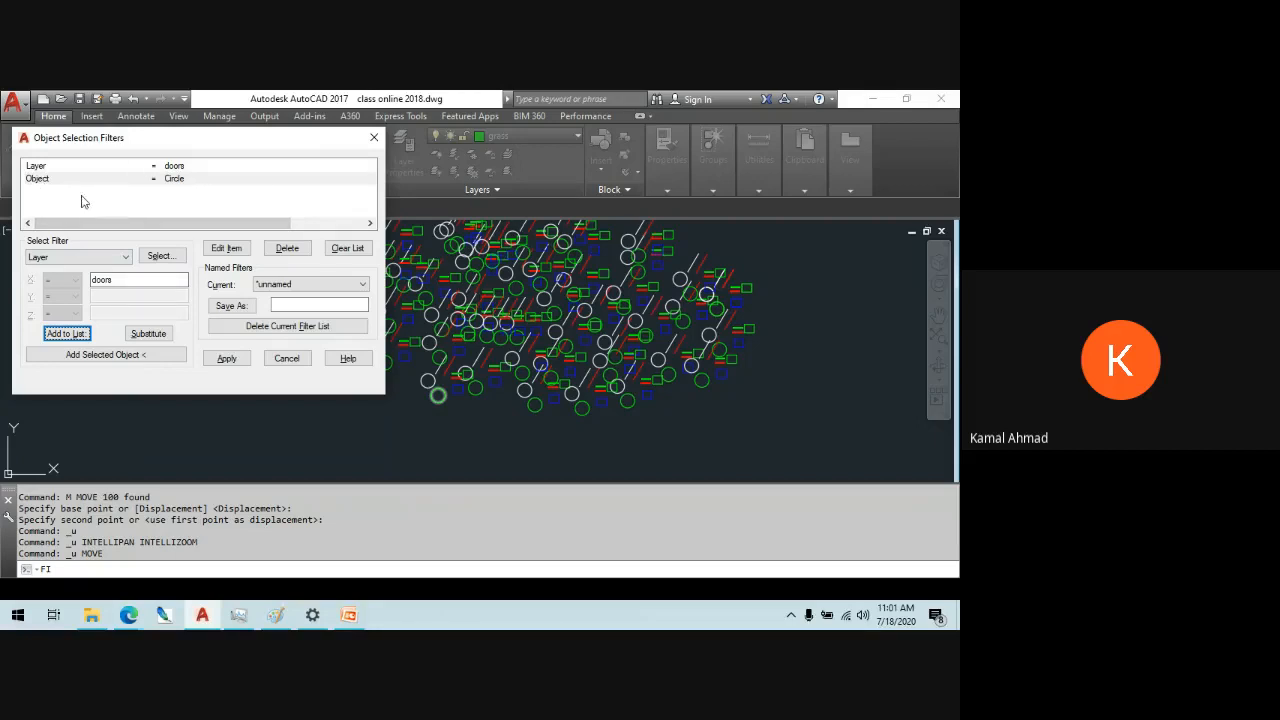
- Apply the combined filter over the whole cluster to try to select only circles on the doors layer
click(227, 358)
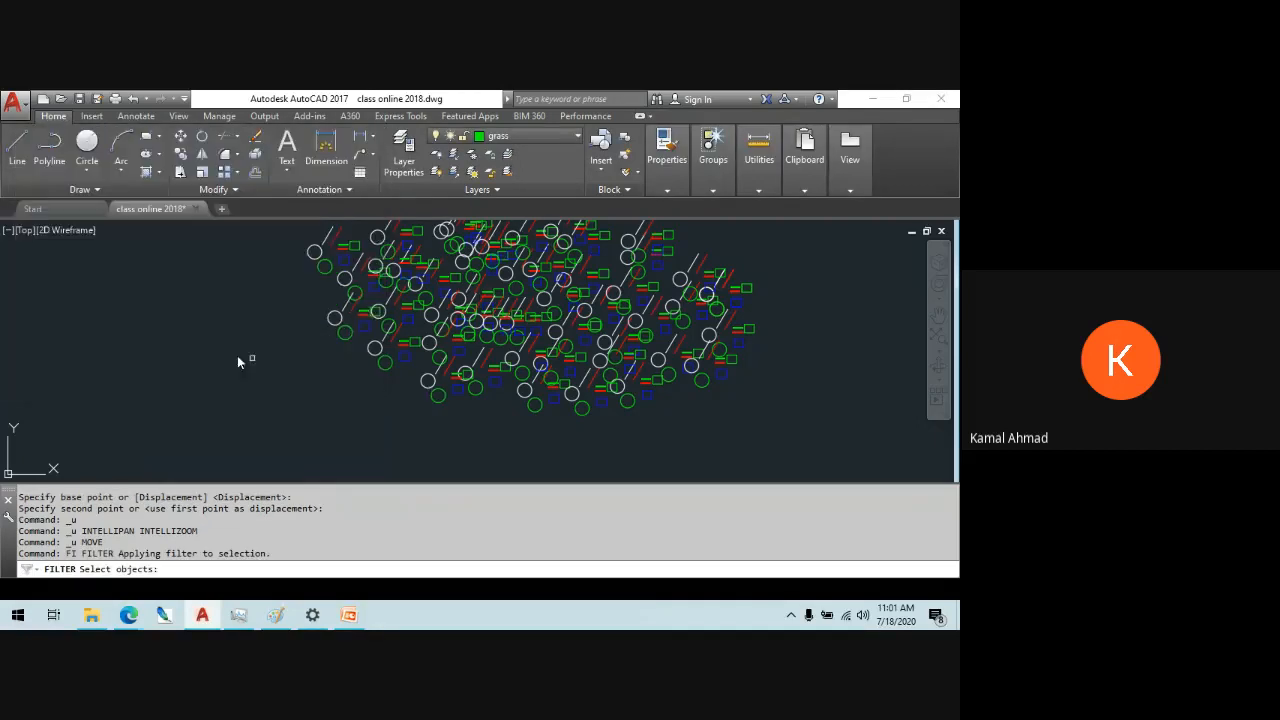
click(781, 447)
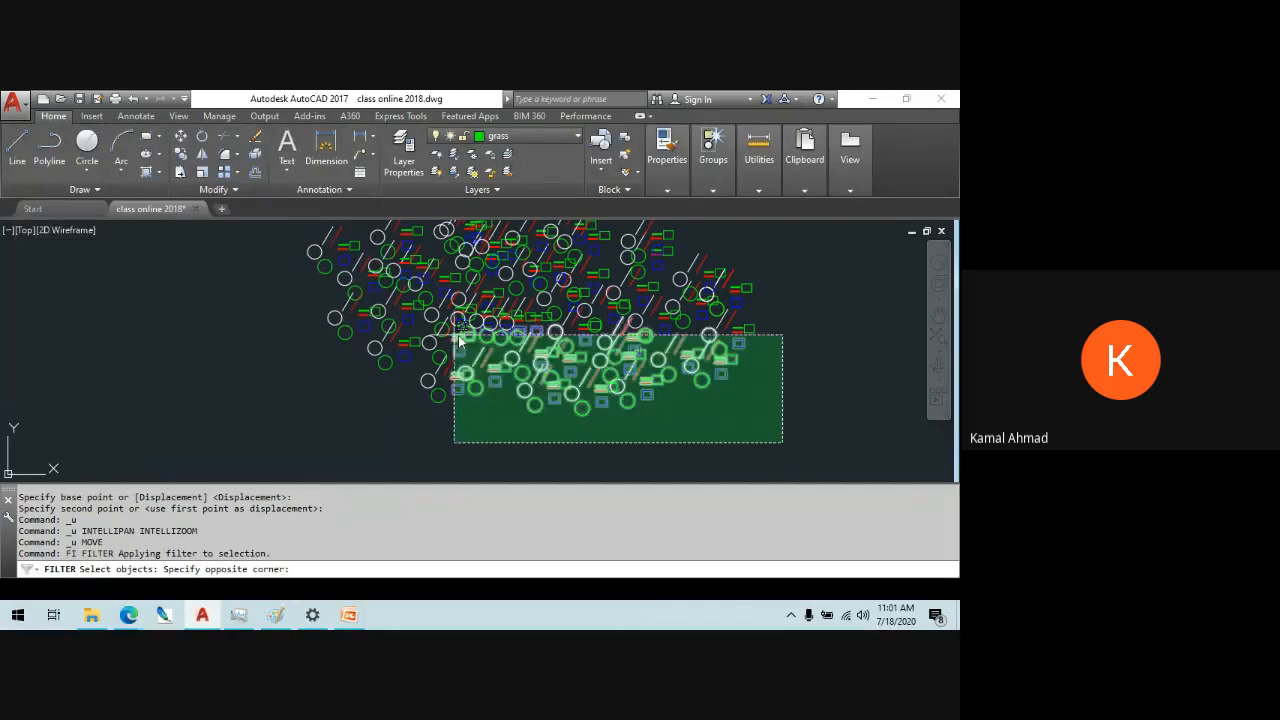
scroll(376, 317, down, 4)
click(320, 252)
scroll(384, 307, up, 4)
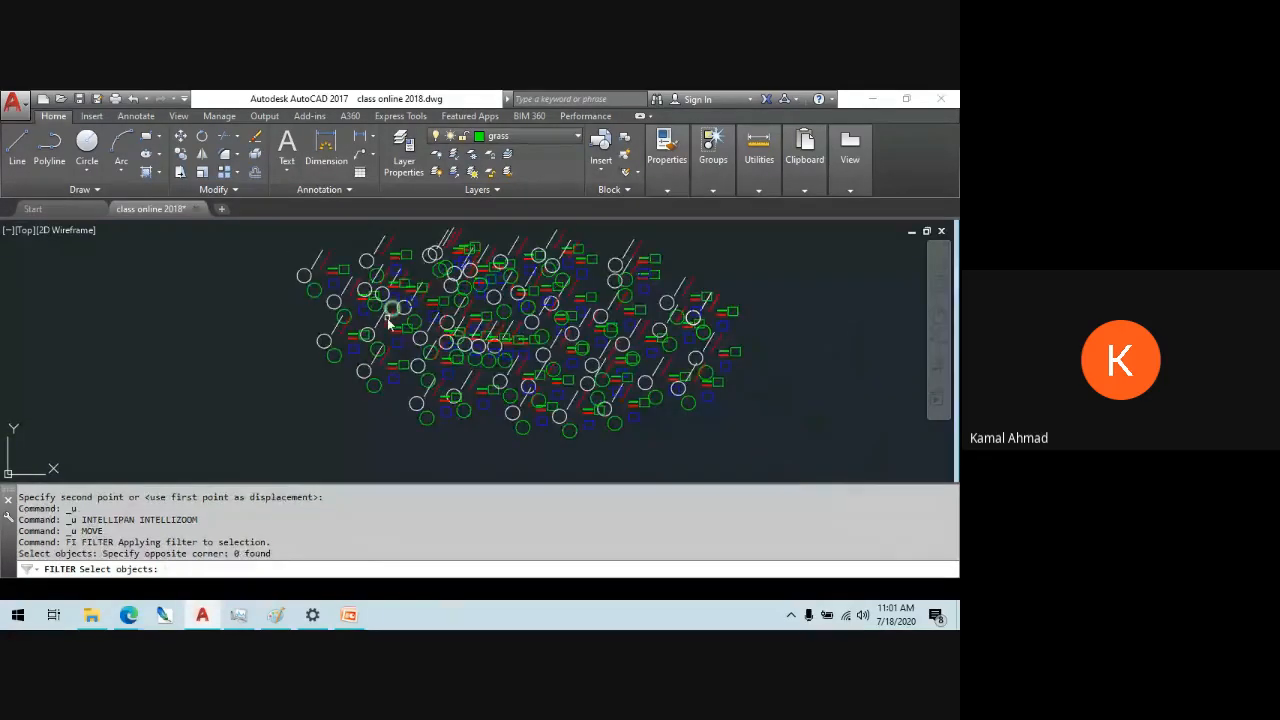
key(Return)
text(m)
key(Return)
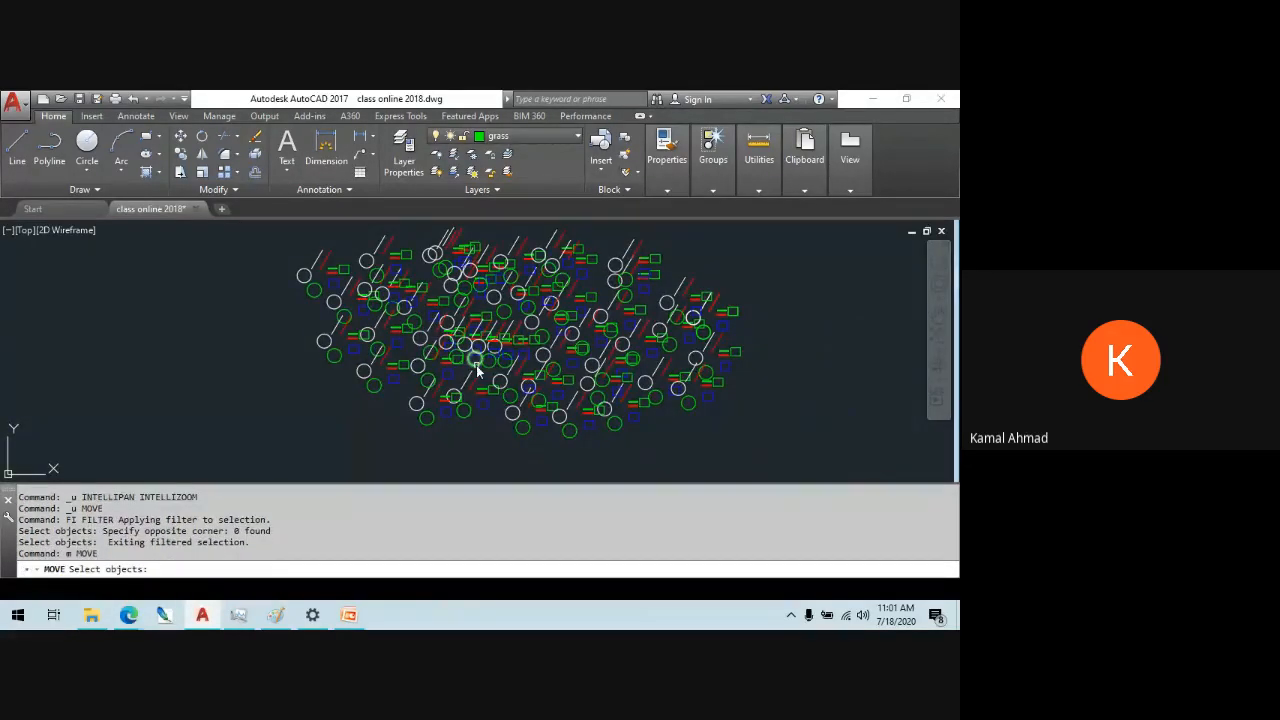
click(474, 358)
key(Escape)
key(Escape)
scroll(397, 314, up, 5)
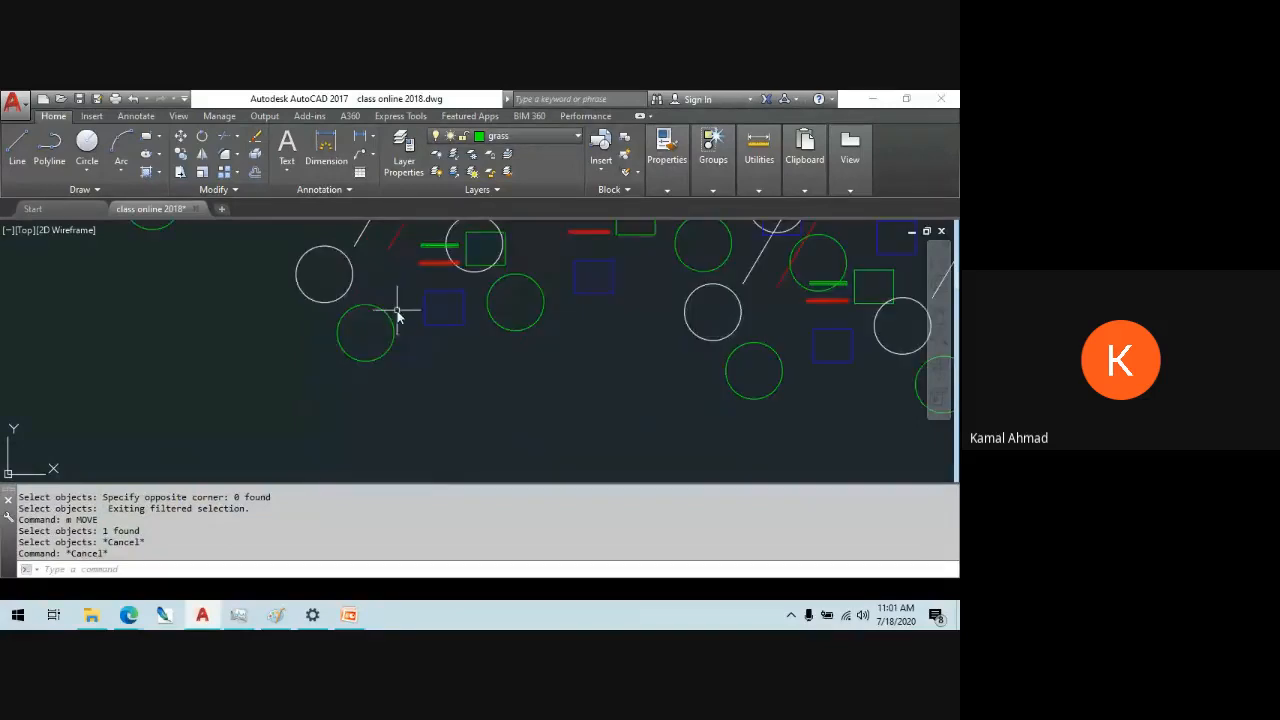
- Reopen the object selection filters and delete the doors layer criterion, keeping only Circle
click(384, 318)
key(Escape)
key(Escape)
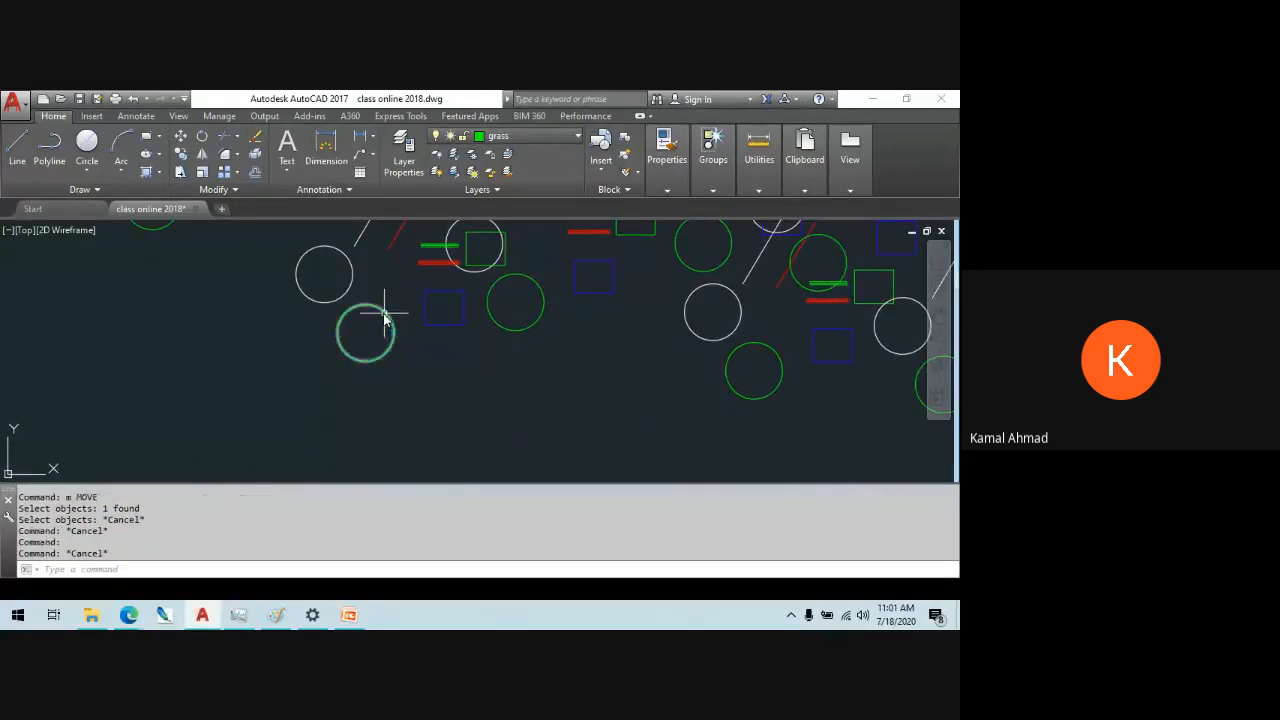
scroll(405, 310, down, 5)
text(fi)
key(Return)
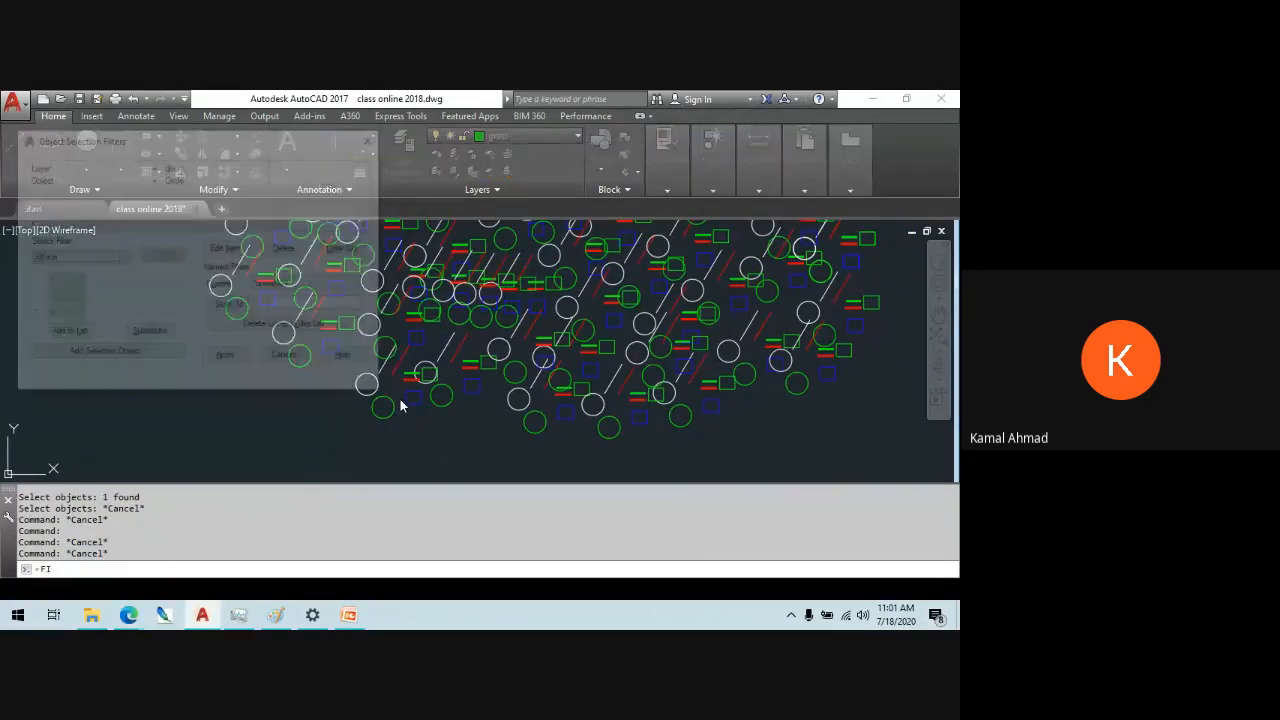
click(60, 167)
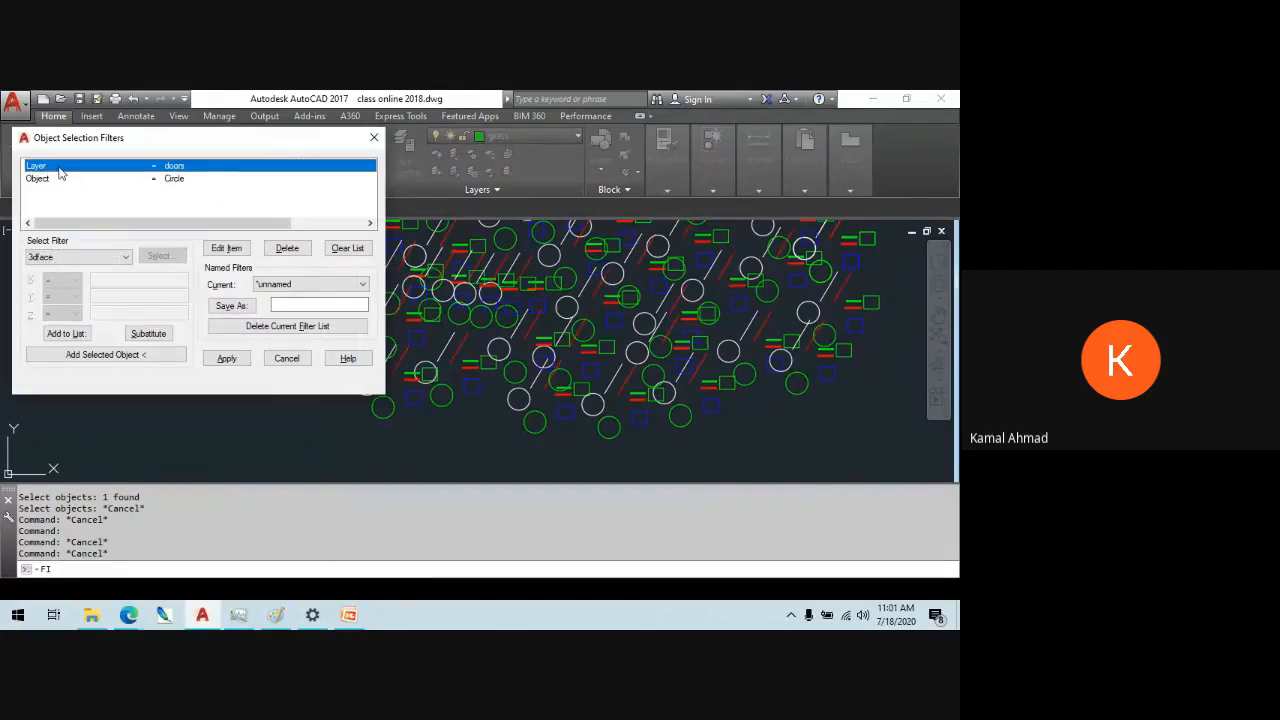
click(287, 248)
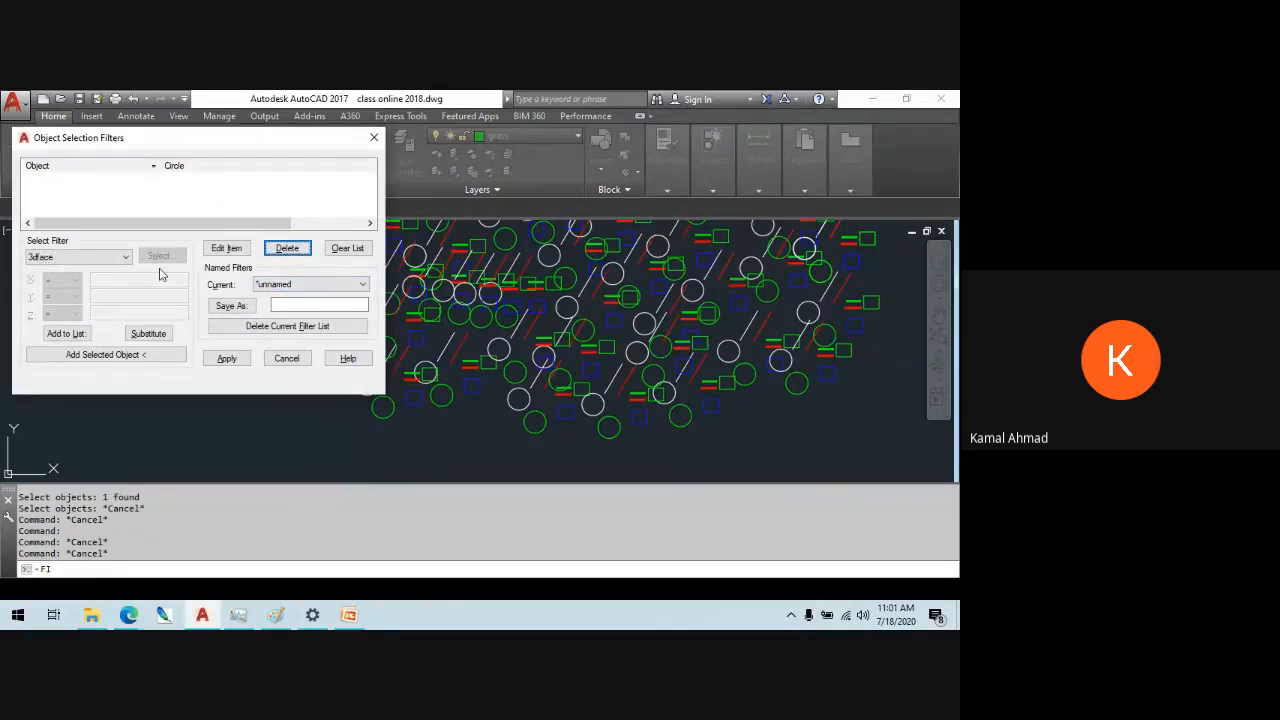
- Choose Layer as the filter type and pick grass as its value
click(120, 257)
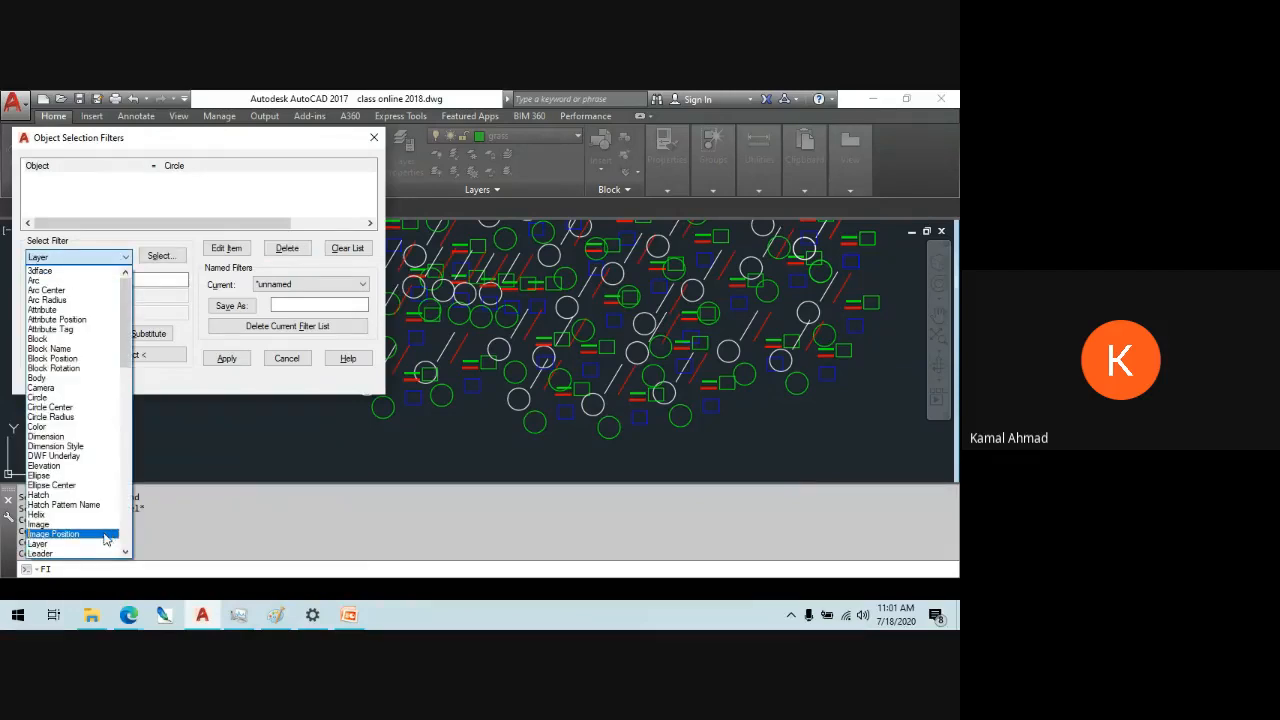
click(95, 543)
click(160, 257)
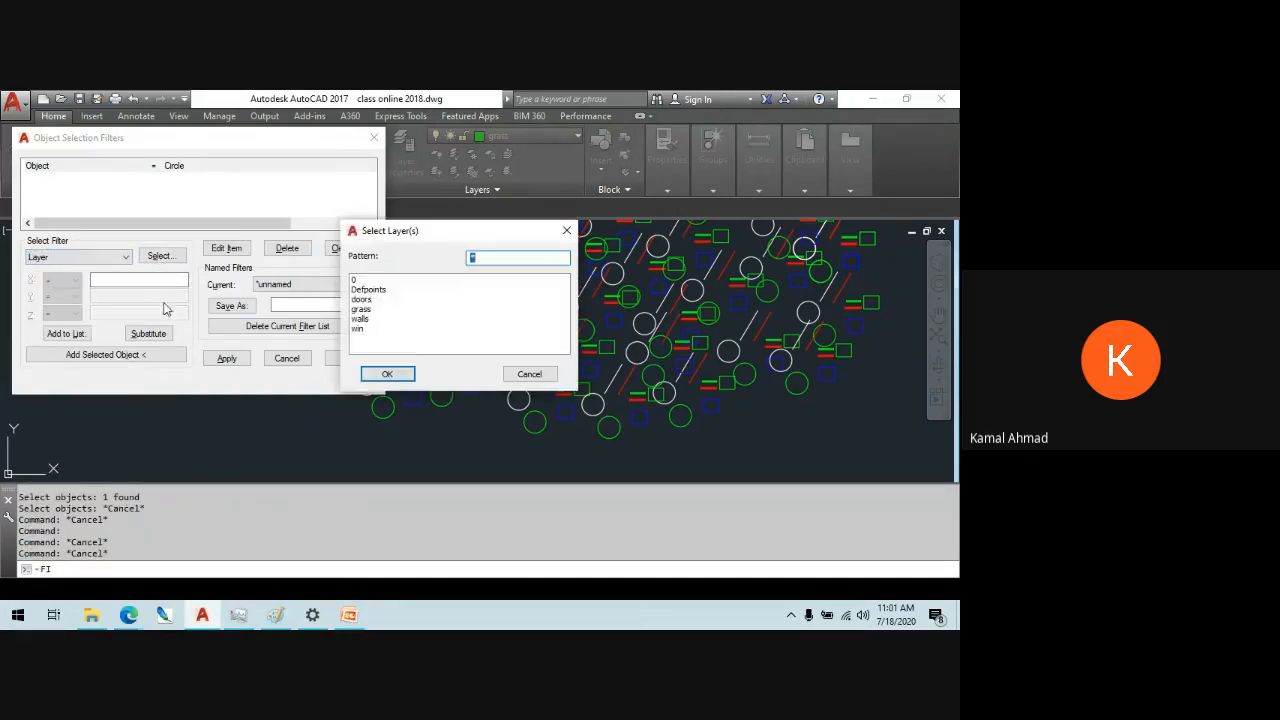
click(372, 309)
click(387, 374)
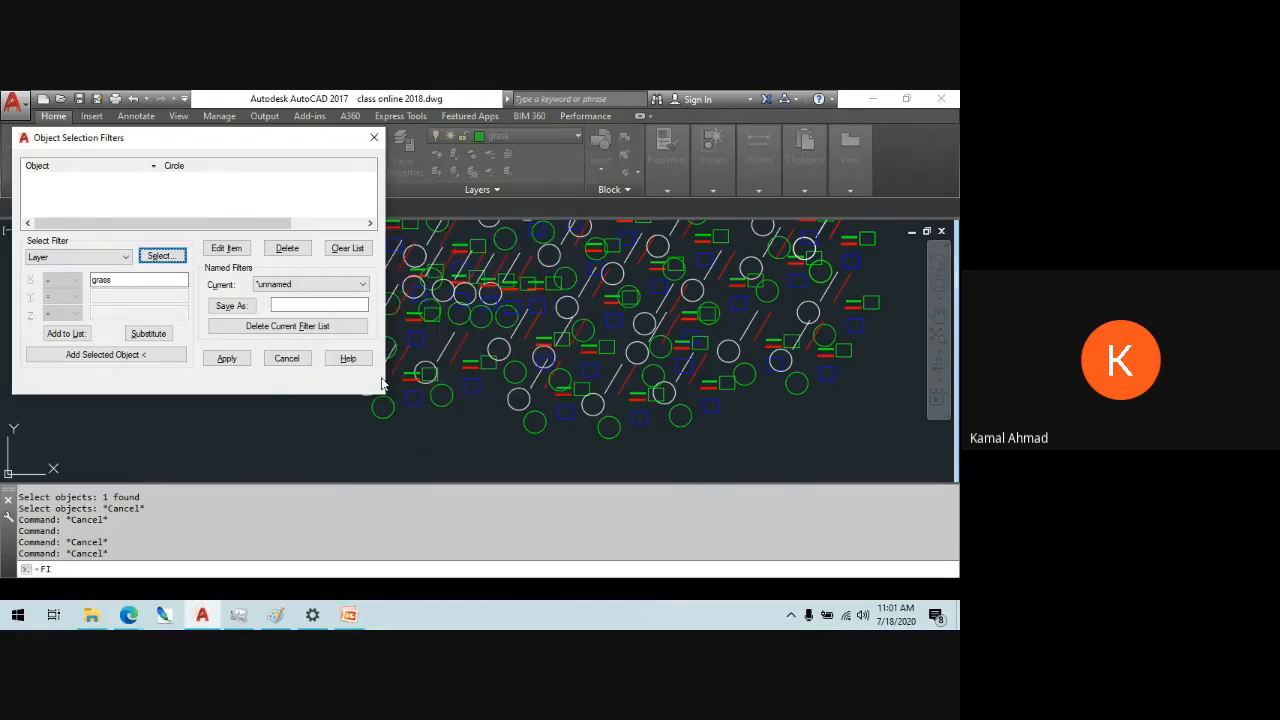
- Apply the filter over the whole cluster to try to select only the circles on the grass layer
click(226, 358)
scroll(617, 417, down, 3)
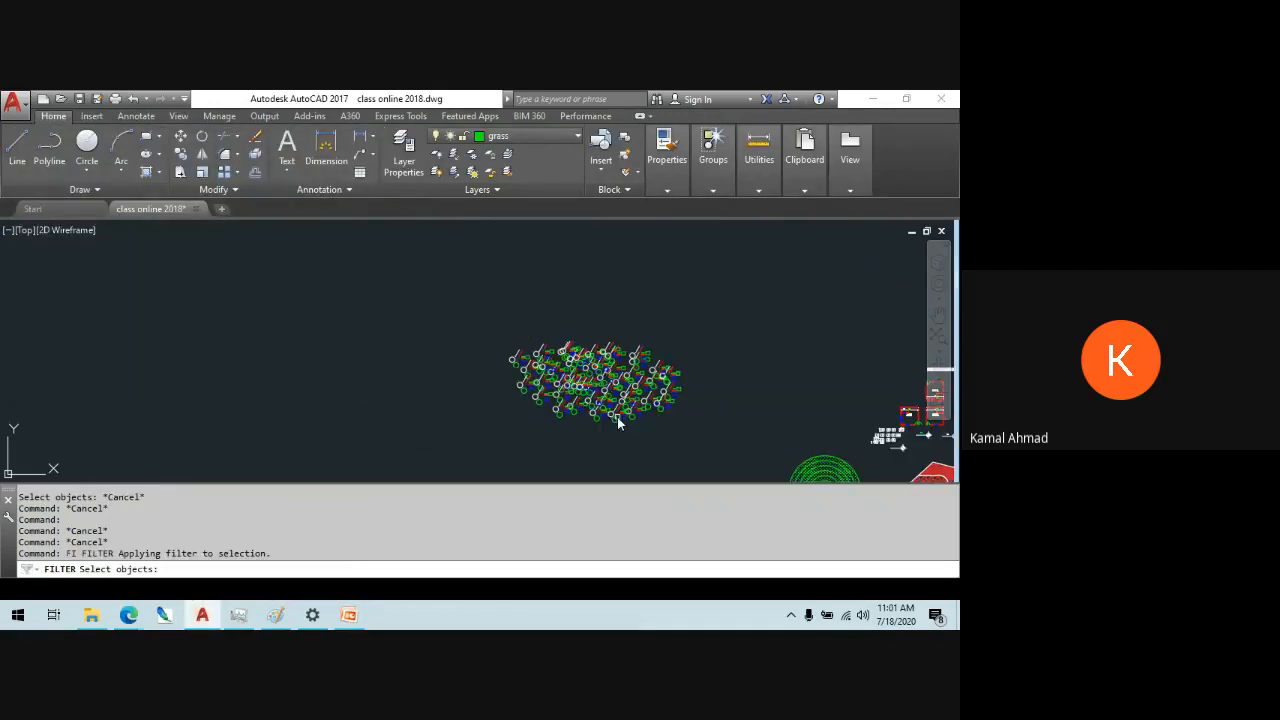
click(701, 437)
click(449, 285)
key(Return)
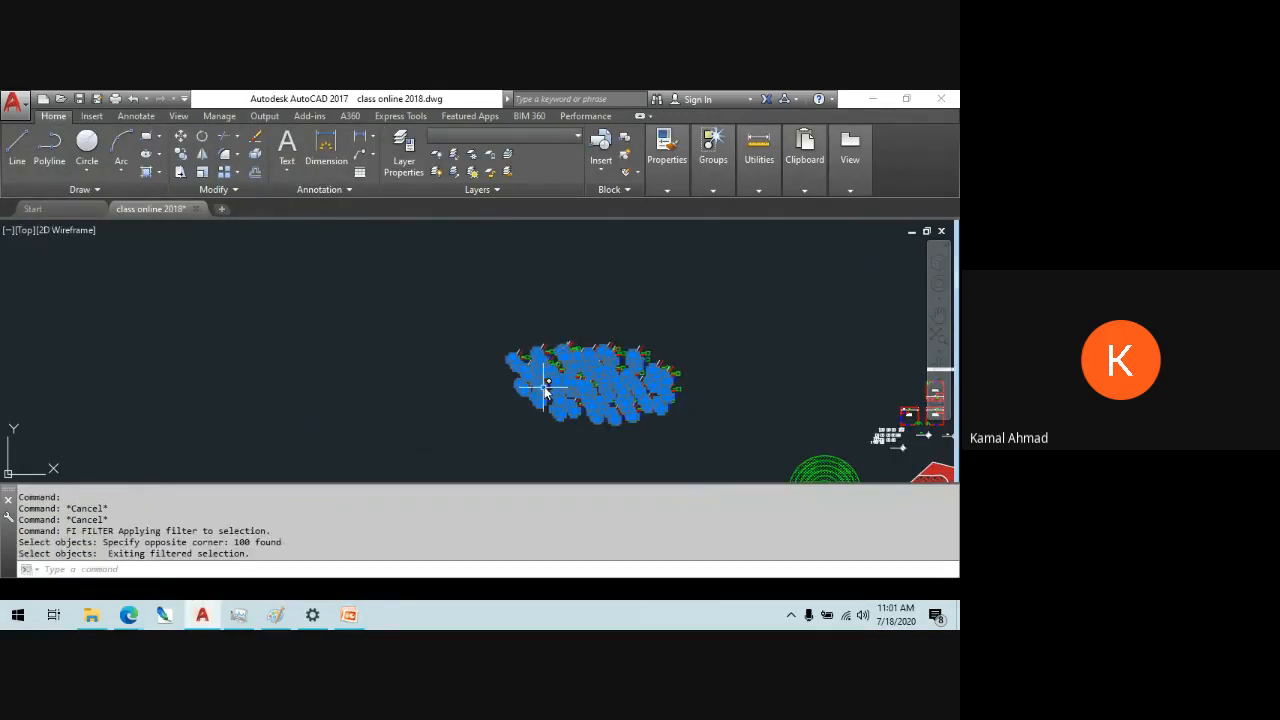
- Move the filtered circles out of the cluster to the empty area on its left
text(m)
key(Return)
click(663, 400)
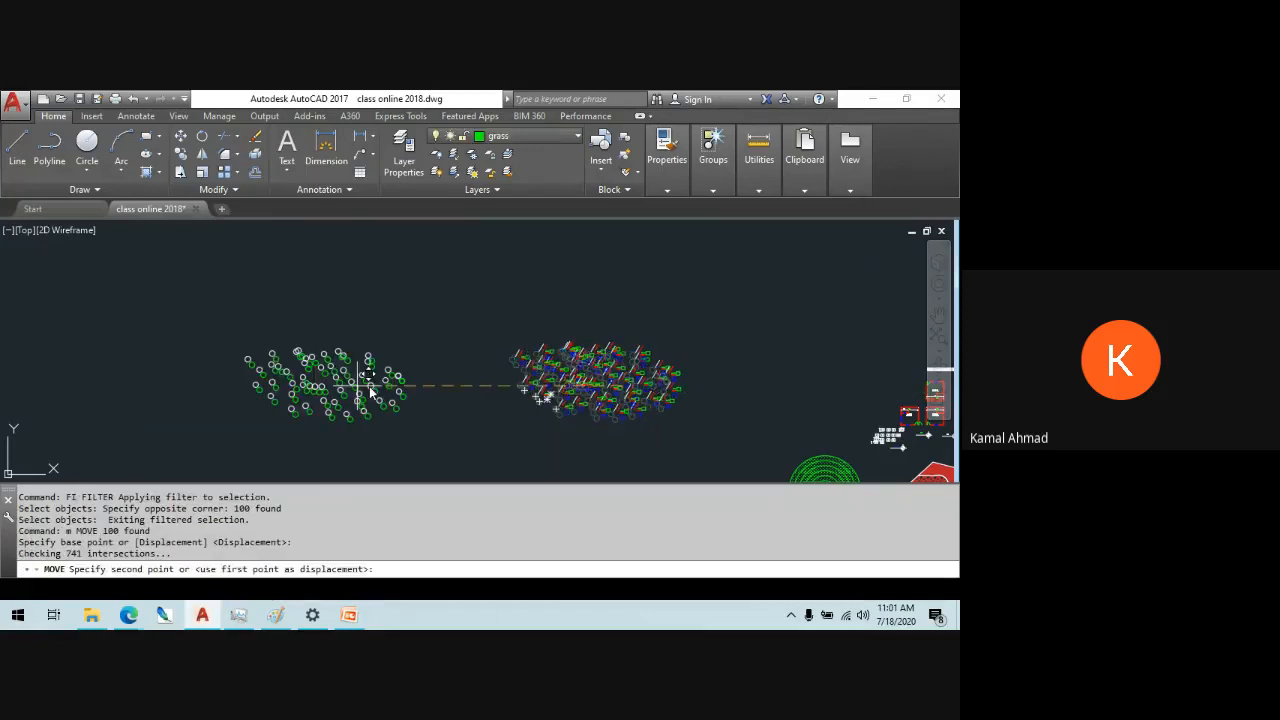
- Check the layer of a white circle among the moved ones and review the criteria listed in the object selection filters
scroll(388, 414, up, 4)
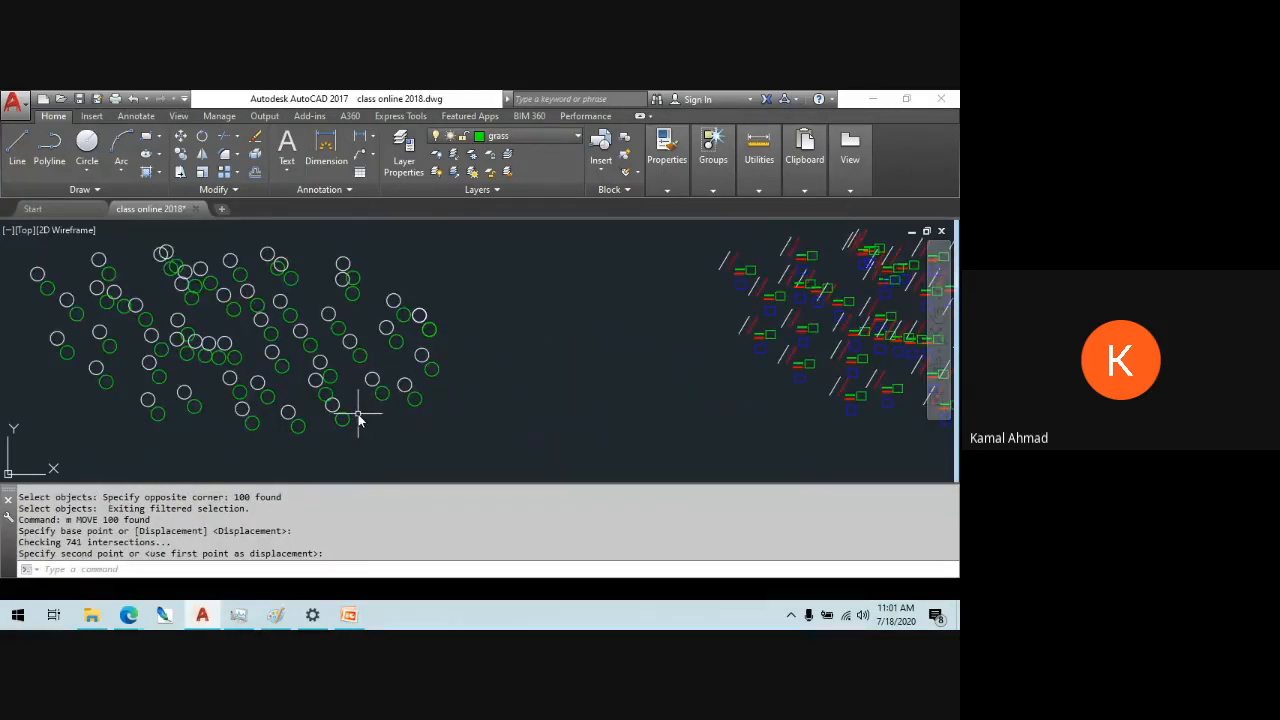
middle_drag(389, 414, 466, 400)
scroll(355, 383, up, 4)
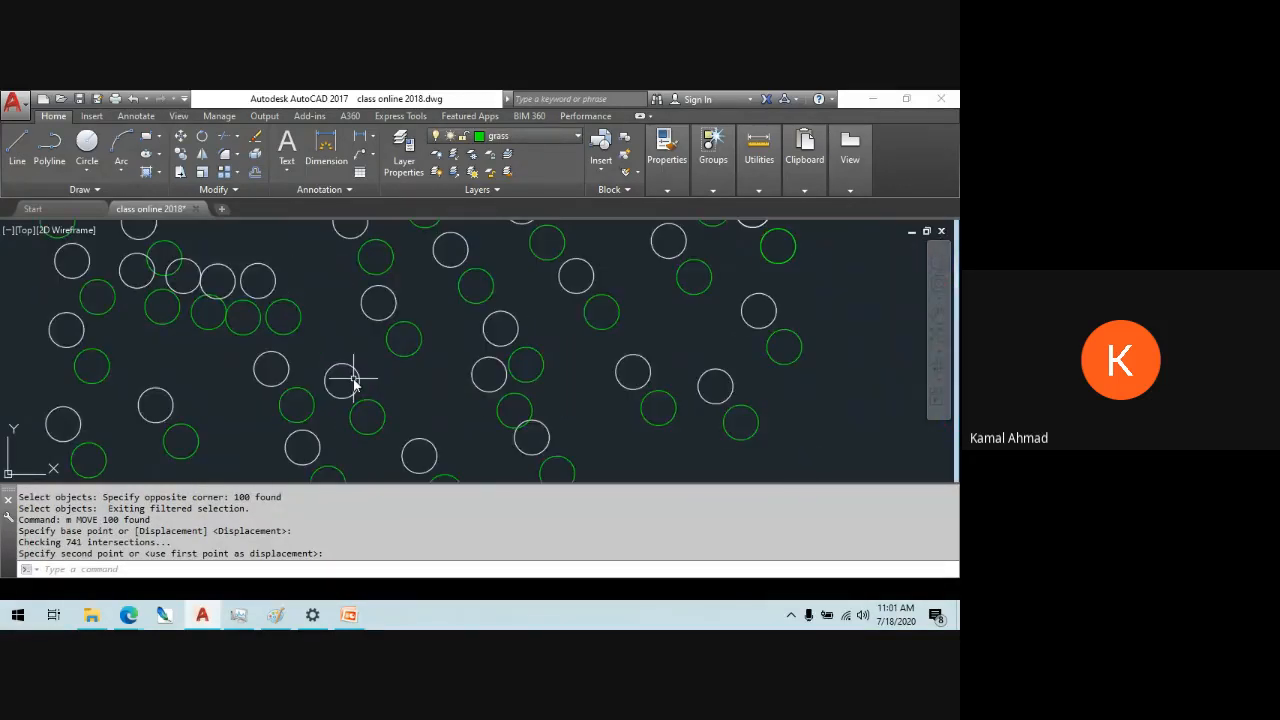
key(Escape)
click(340, 396)
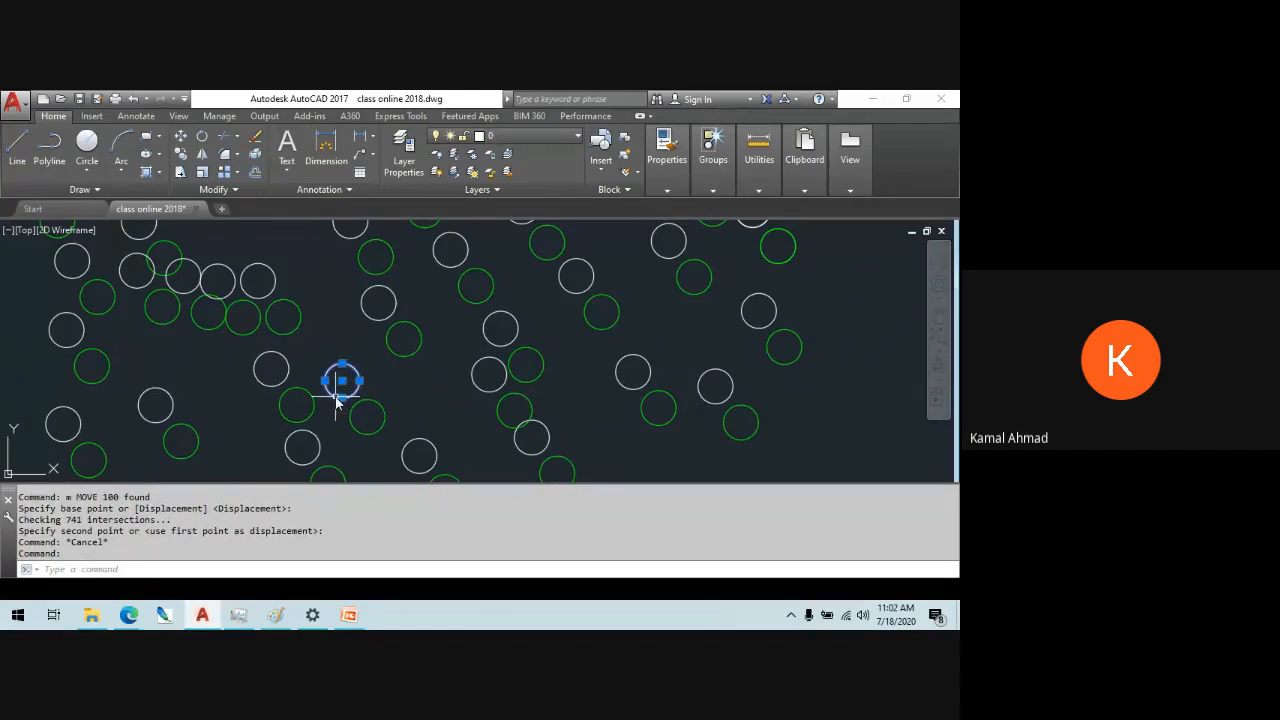
key(Escape)
scroll(343, 380, down, 4)
text(f)
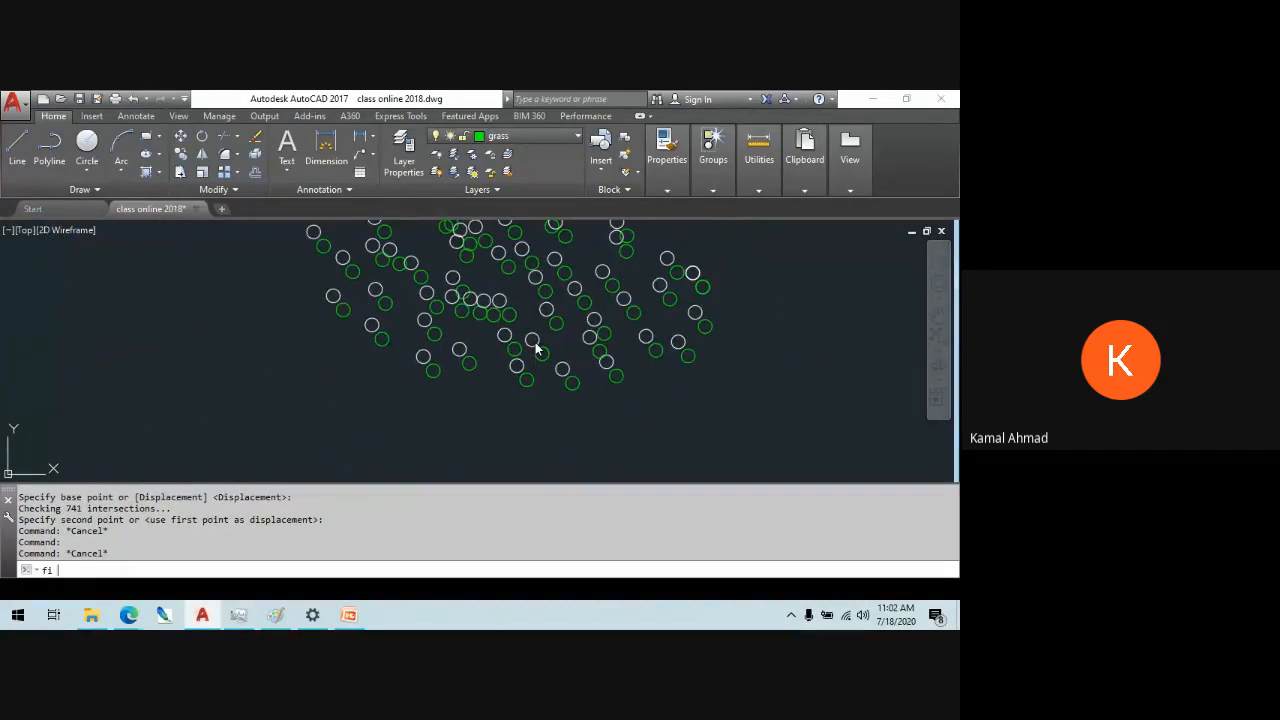
text(i)
key(Return)
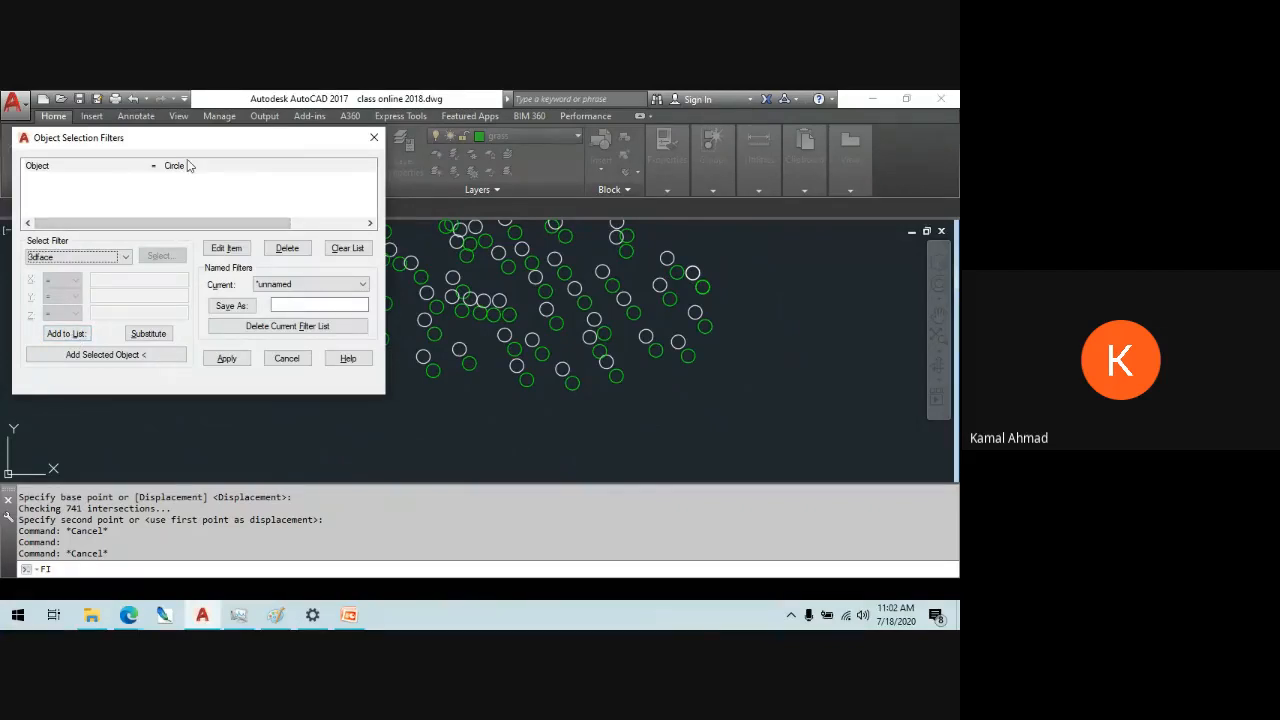
click(288, 358)
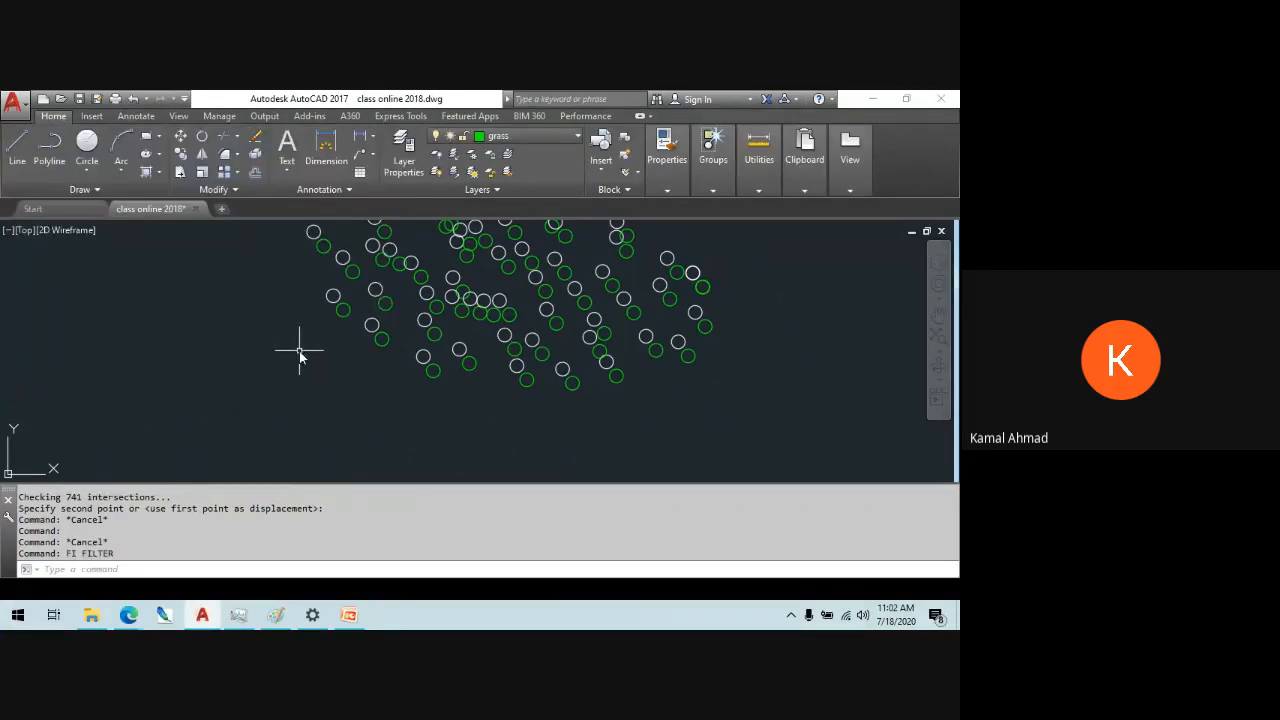
- Undo the last move of the circles along with the view changes made since
key(ctrl+z)
key(ctrl+z)
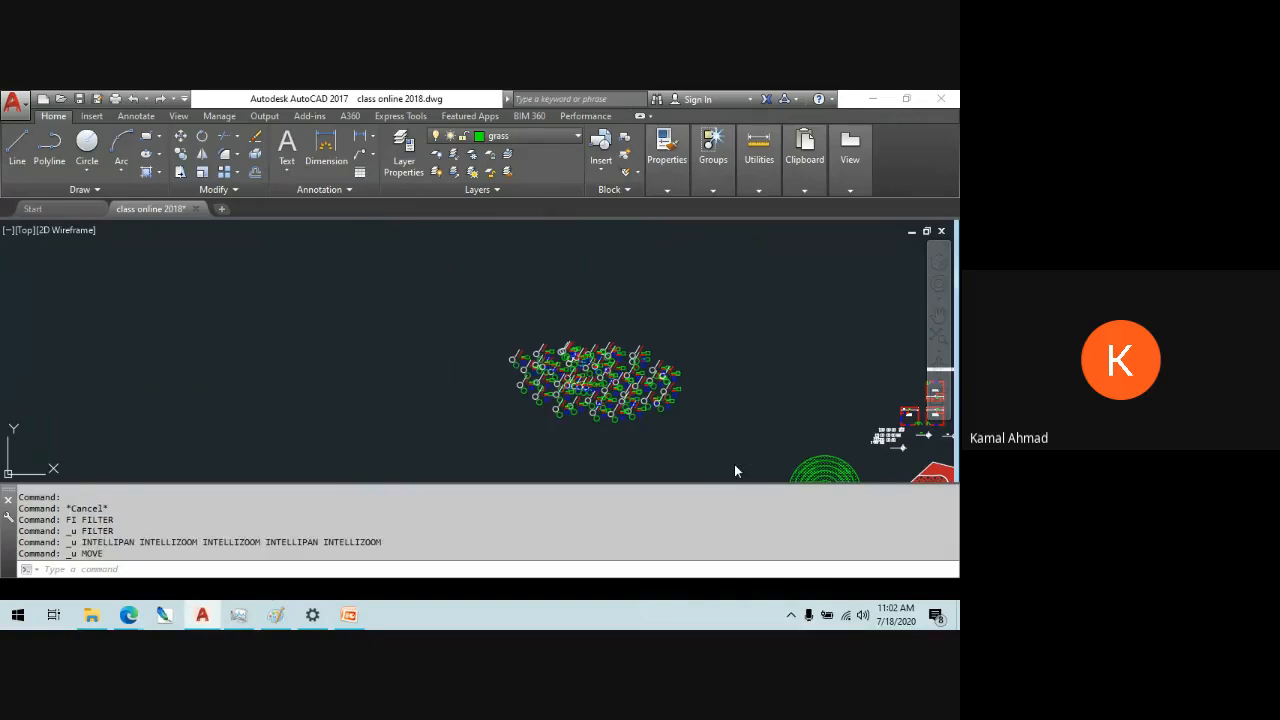
key(Escape)
key(Escape)
- Reopen the object selection filters and add the layer grass to the criteria list alongside Circle
text(fi)
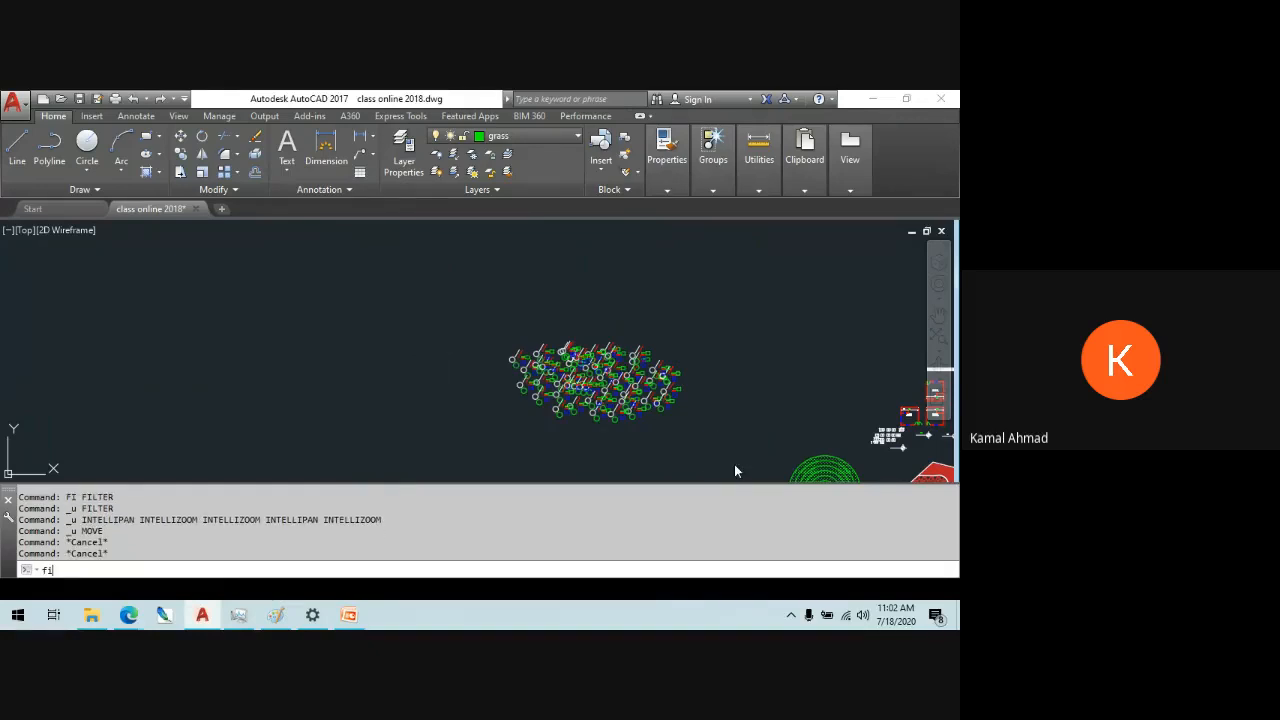
key(Return)
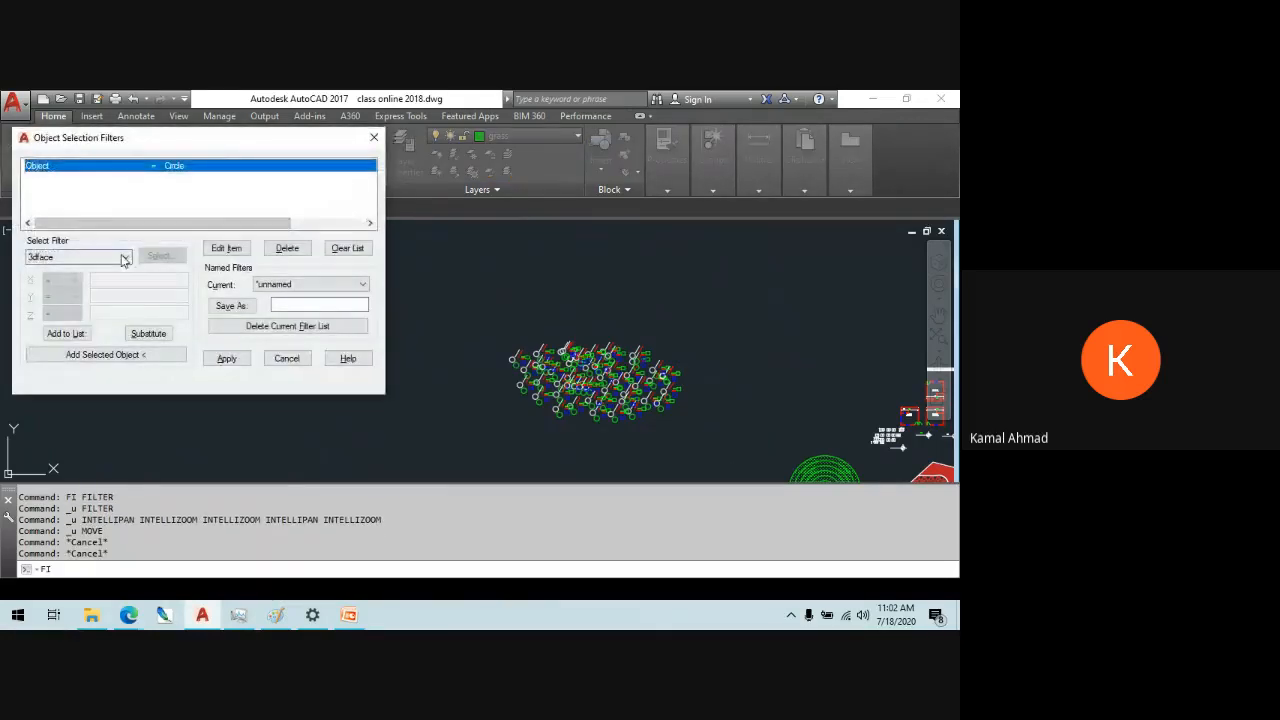
click(124, 258)
click(90, 533)
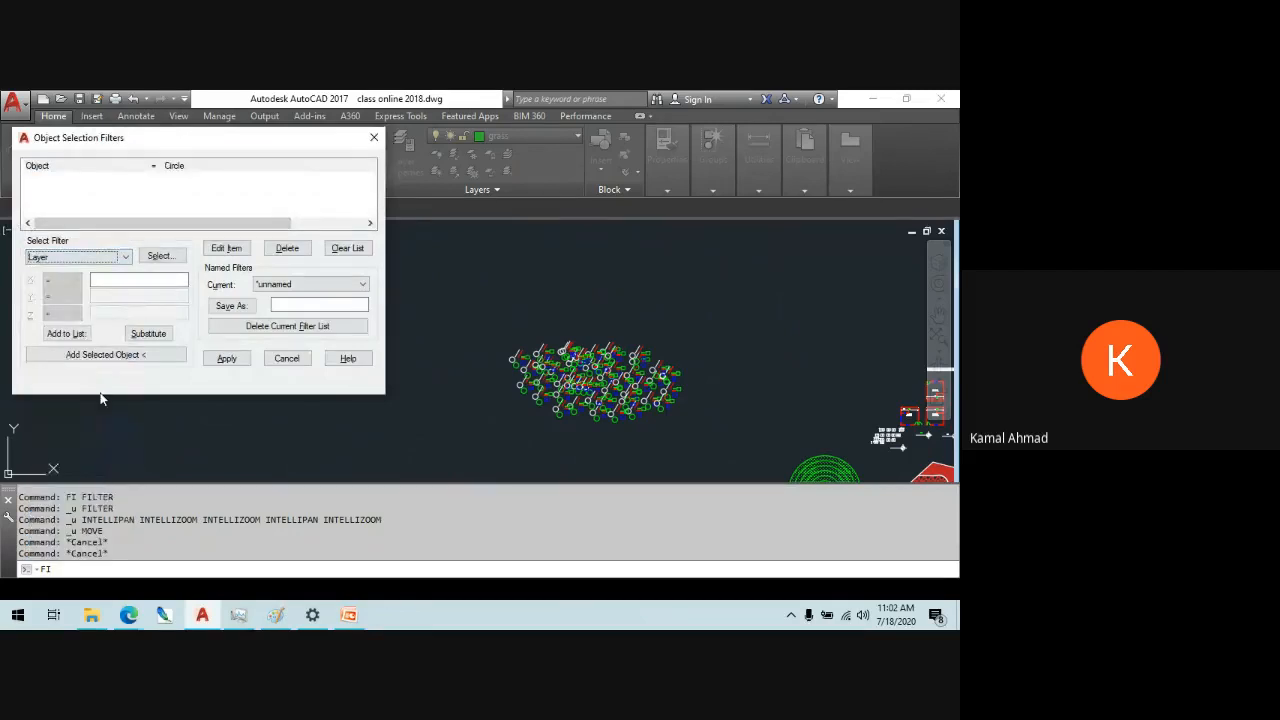
click(67, 334)
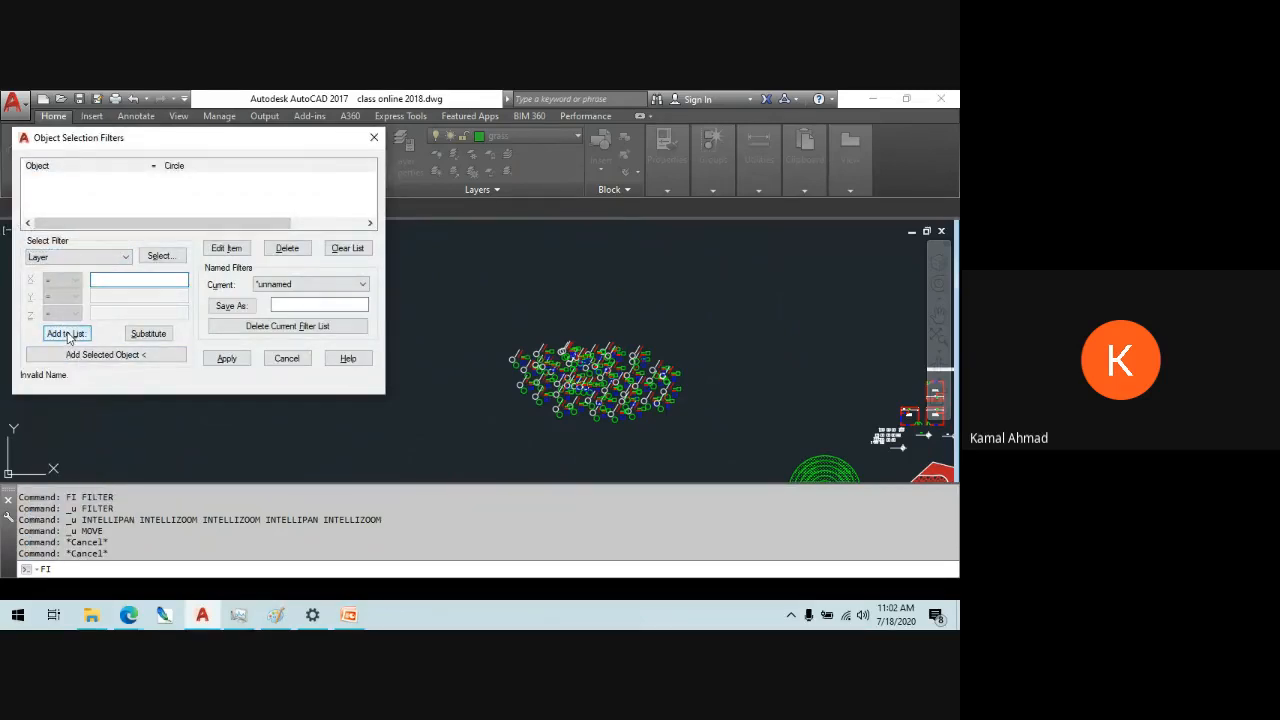
click(67, 334)
click(159, 256)
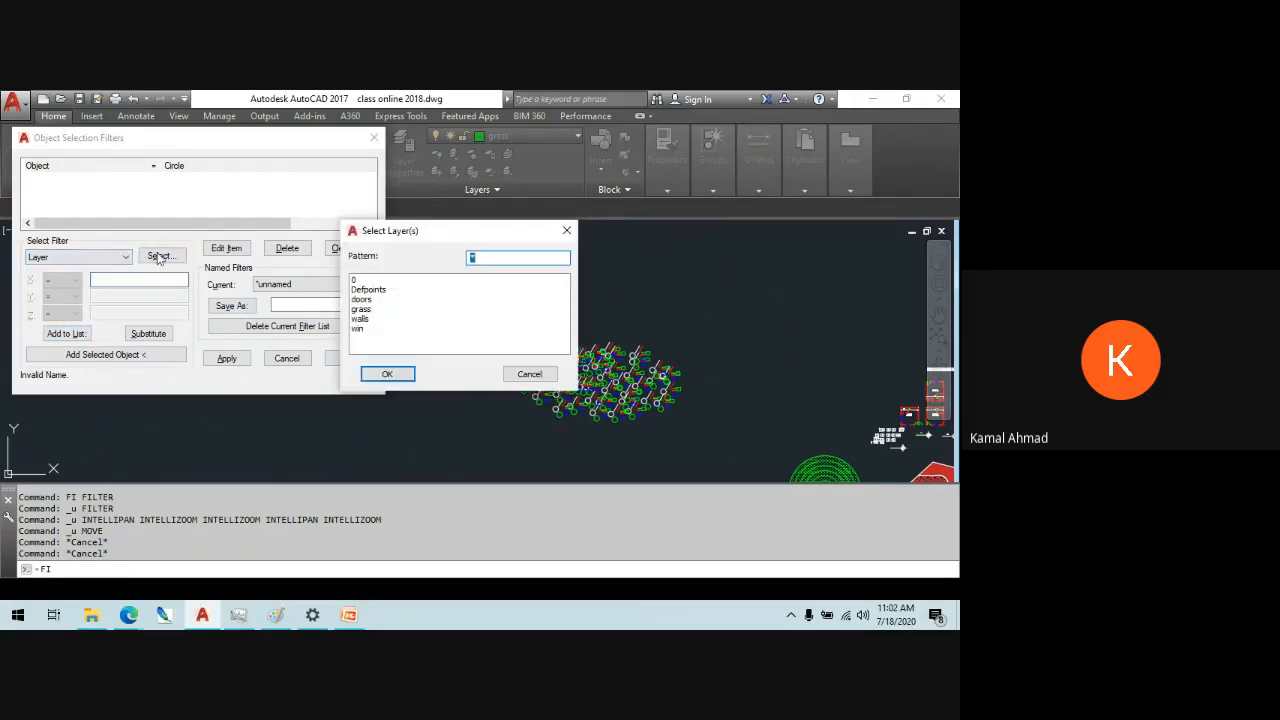
click(362, 310)
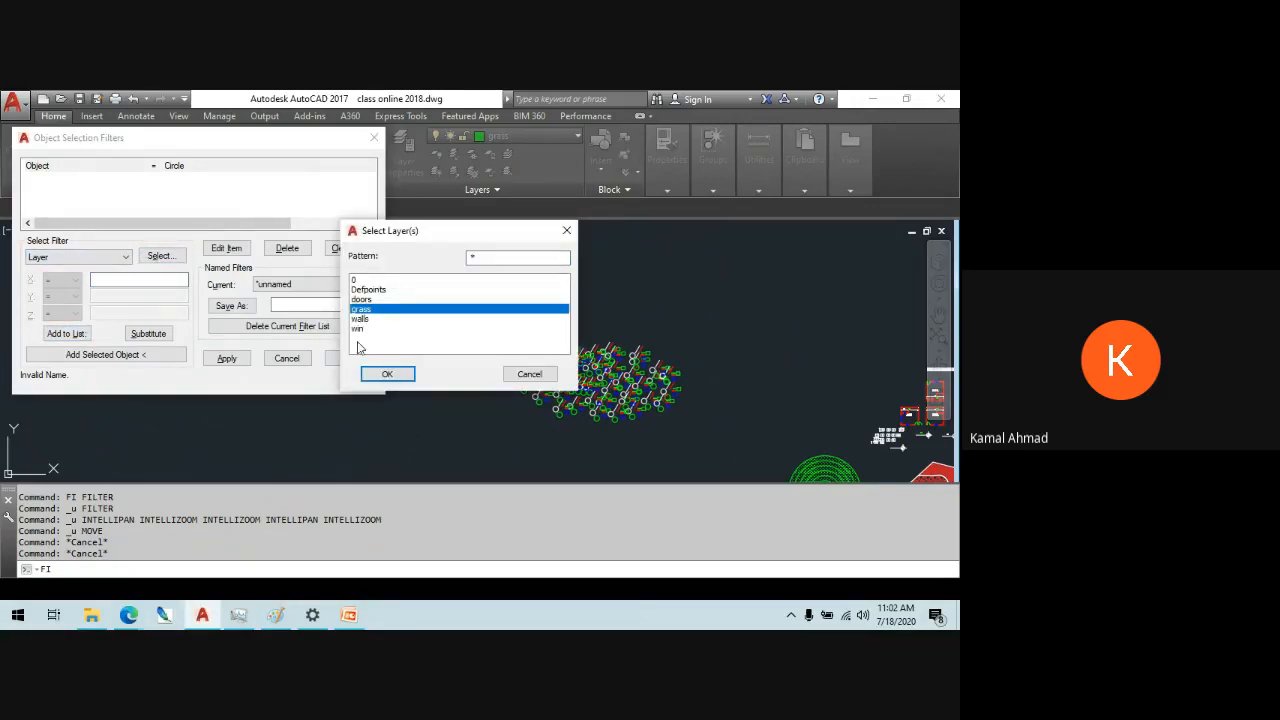
click(372, 372)
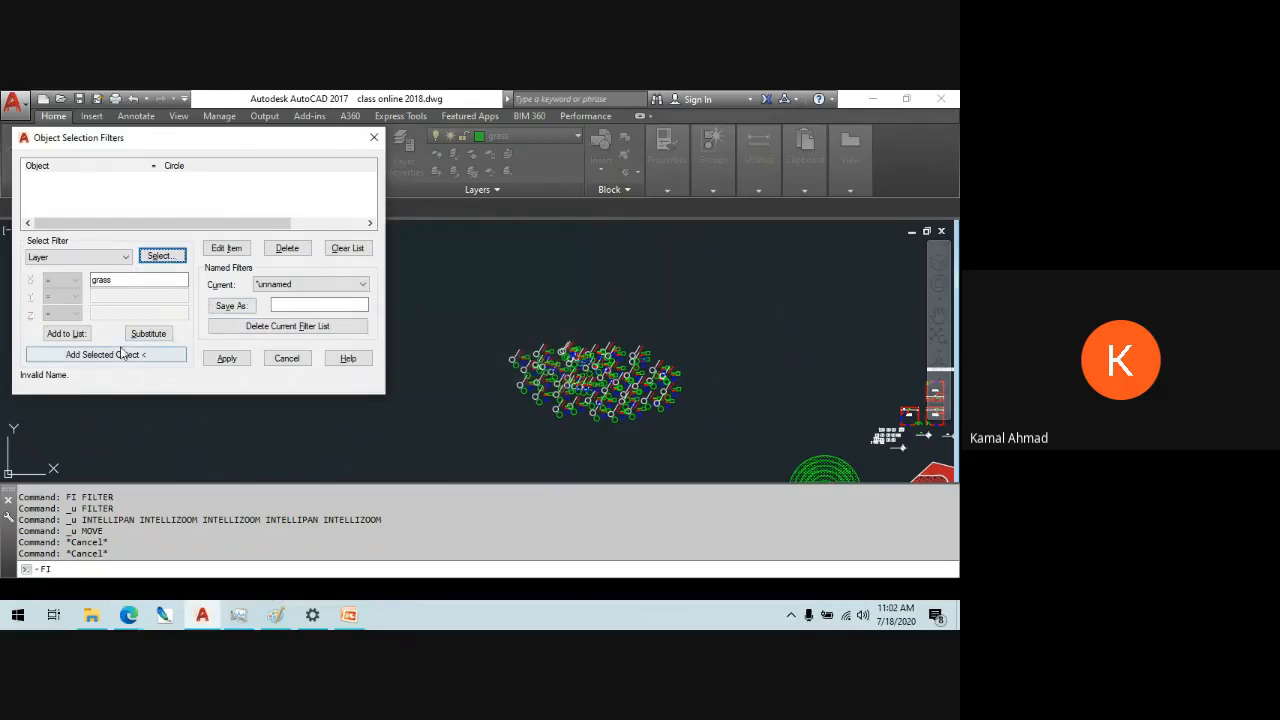
click(80, 338)
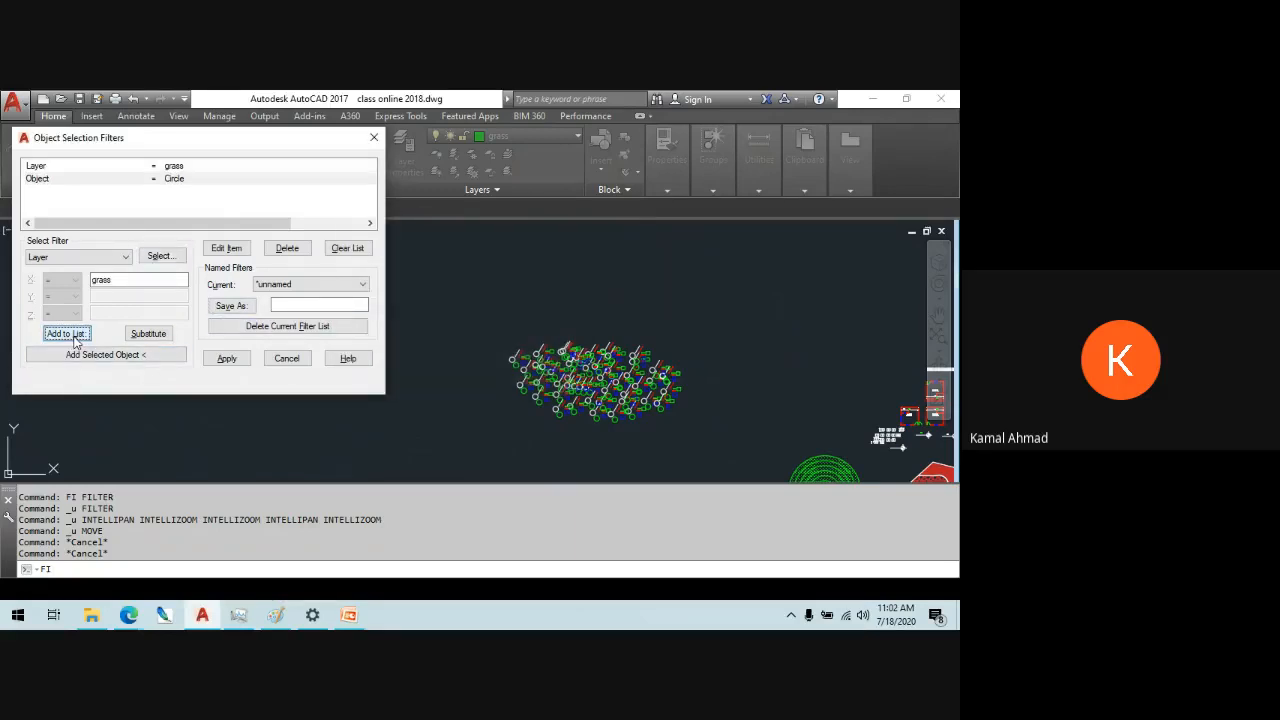
- Apply the combined grass and Circle filter to a crossing window over the whole cluster
click(210, 356)
click(737, 449)
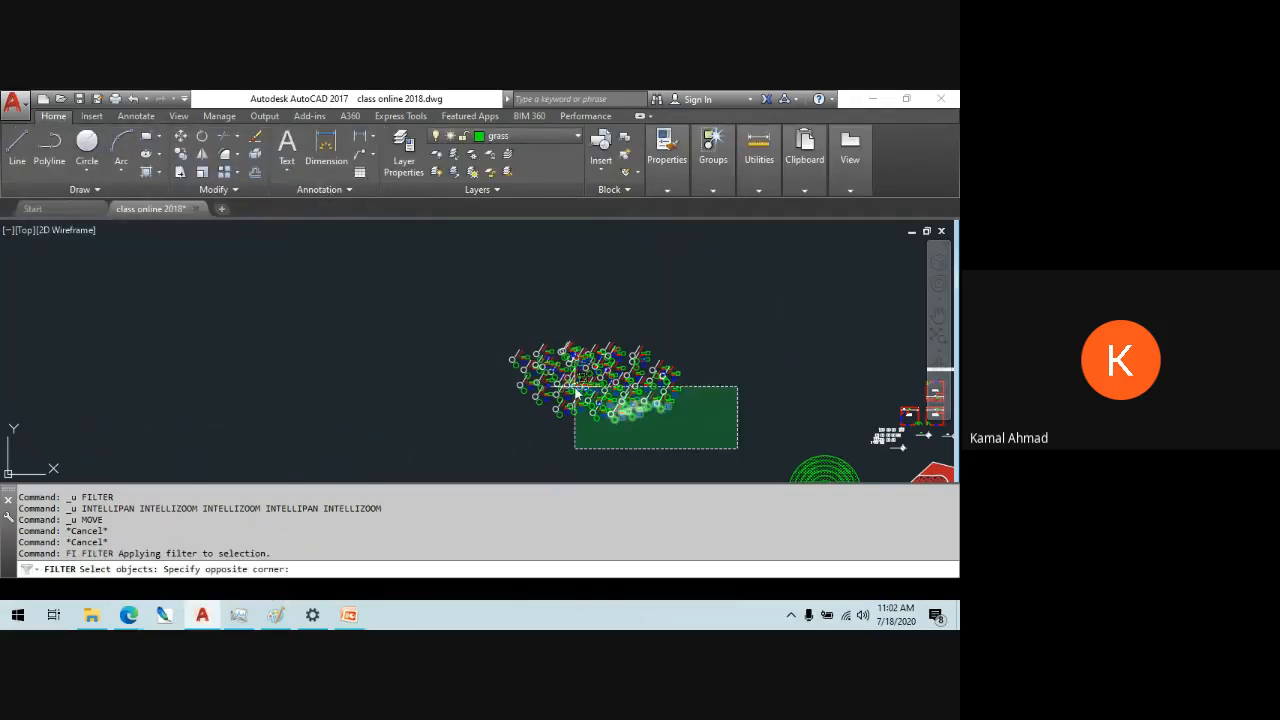
click(416, 295)
scroll(660, 392, up, 2)
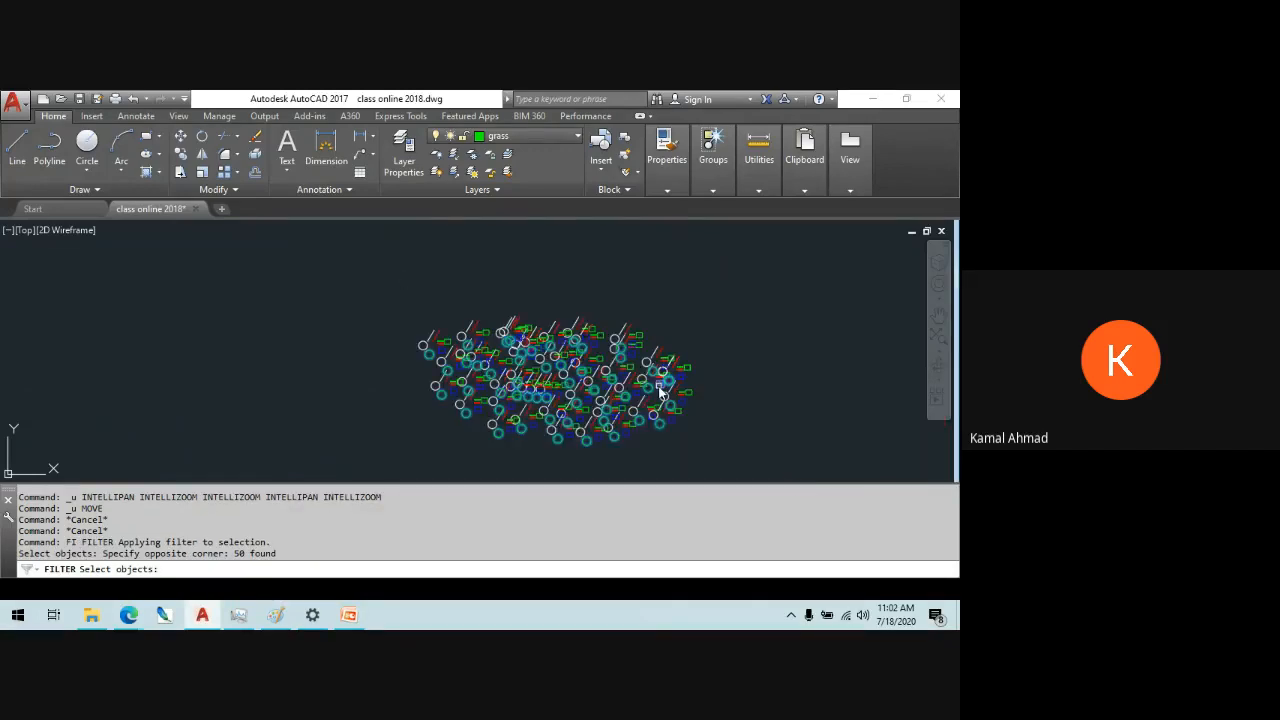
key(Return)
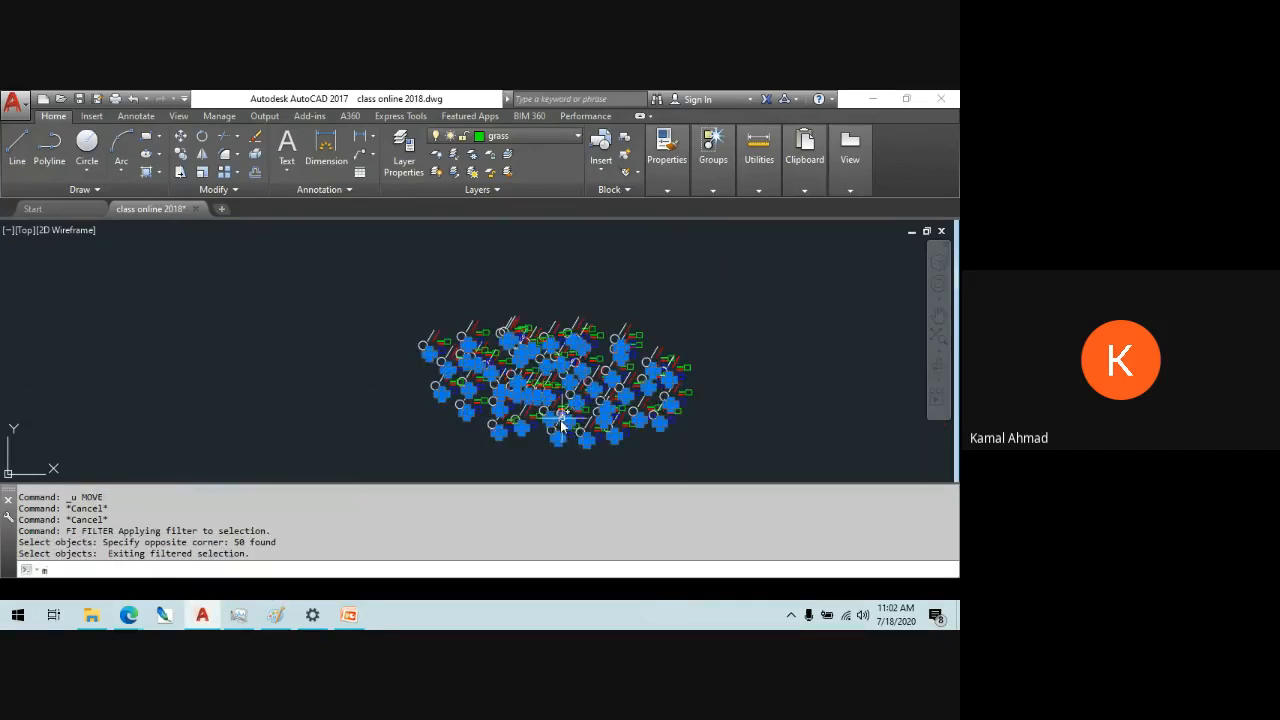
- Move the selected green circles out of the cluster to the empty area on its left
text(m)
key(Return)
click(540, 415)
click(207, 402)
middle_drag(254, 392, 421, 326)
scroll(335, 332, up, 2)
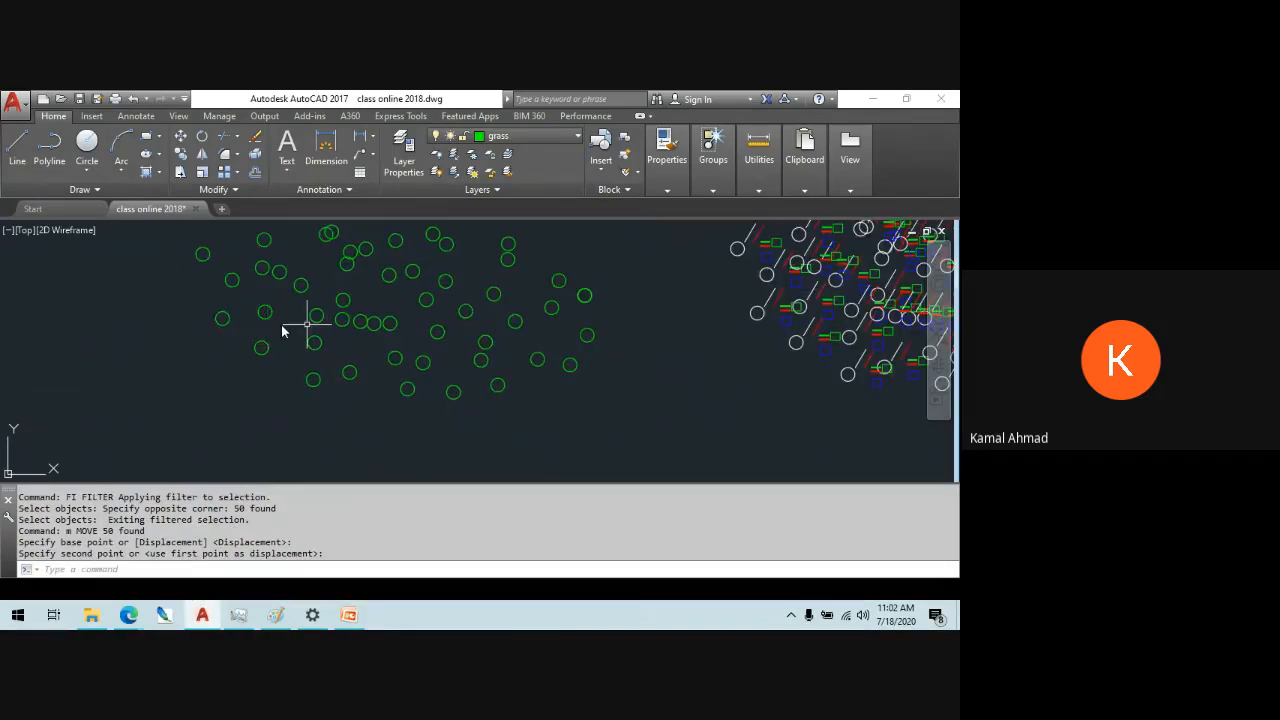
- Reopen the object selection filters and delete both the Circle and the grass layer criteria
scroll(451, 318, down, 2)
middle_drag(451, 318, 212, 336)
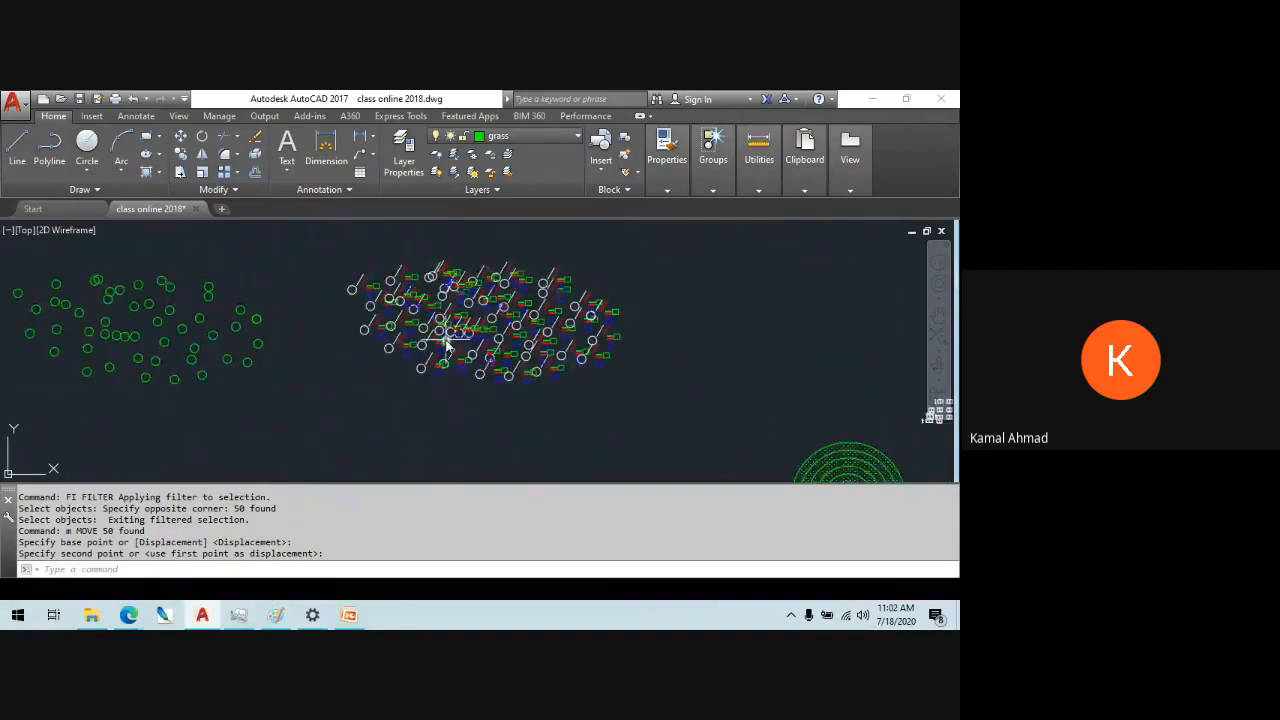
scroll(452, 340, up, 2)
key(Escape)
text(fi)
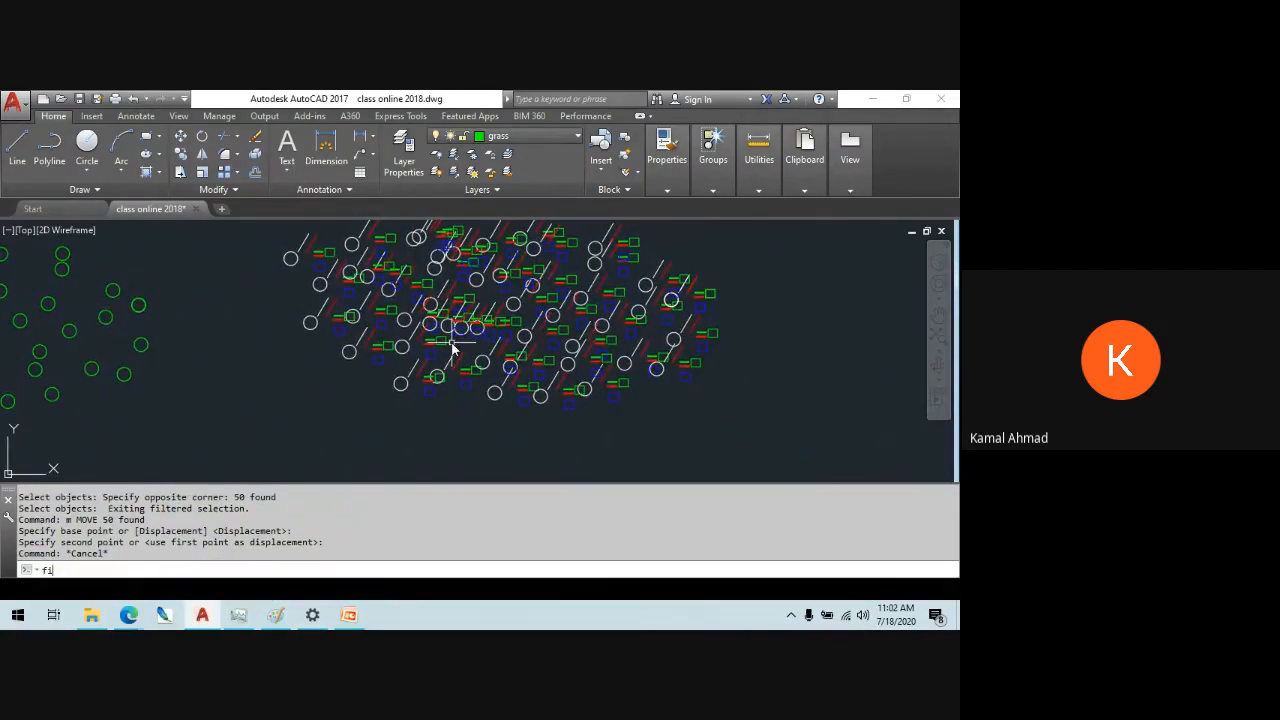
key(Return)
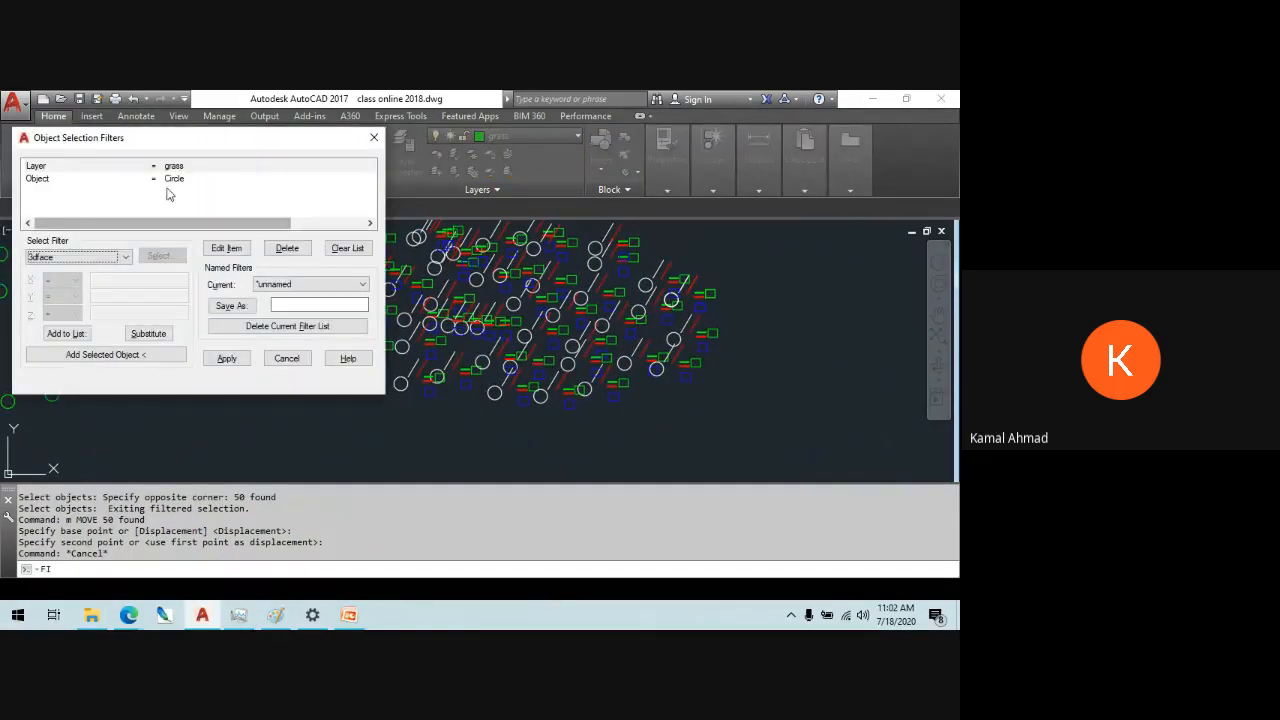
click(183, 180)
click(290, 247)
click(290, 247)
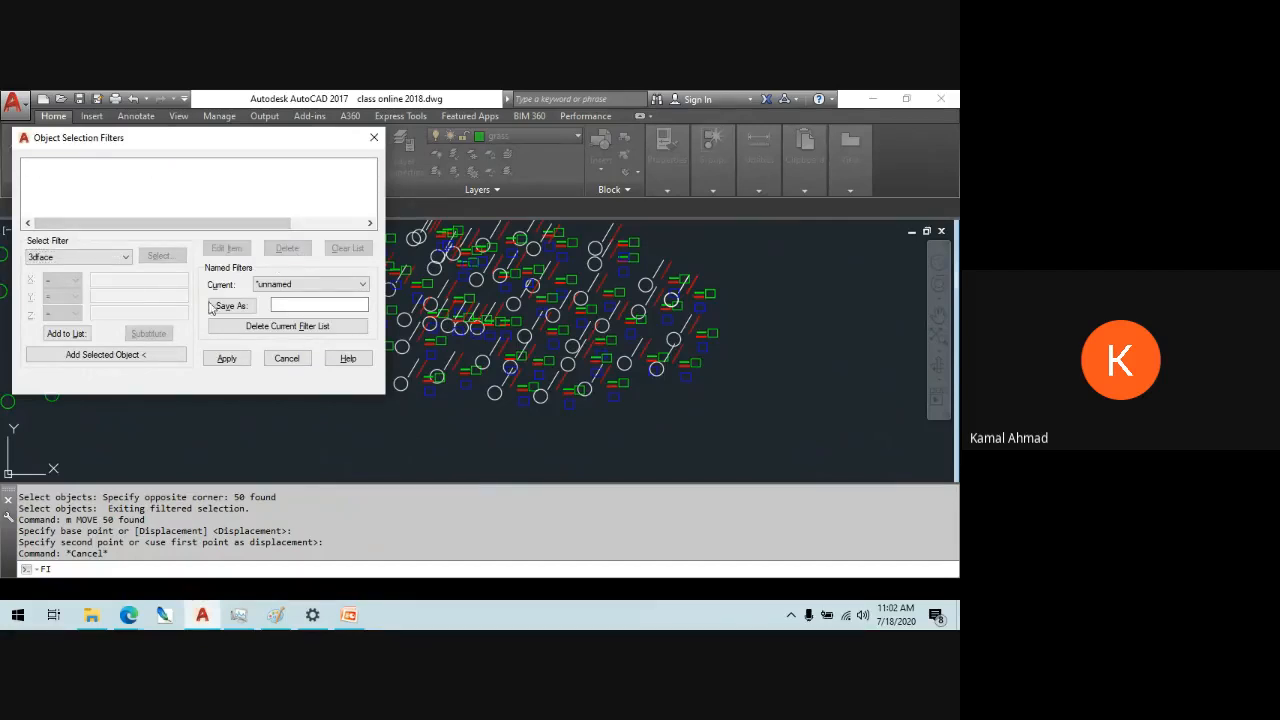
- Choose Line as the object type and add it to the filter criteria list
click(125, 257)
key(l)
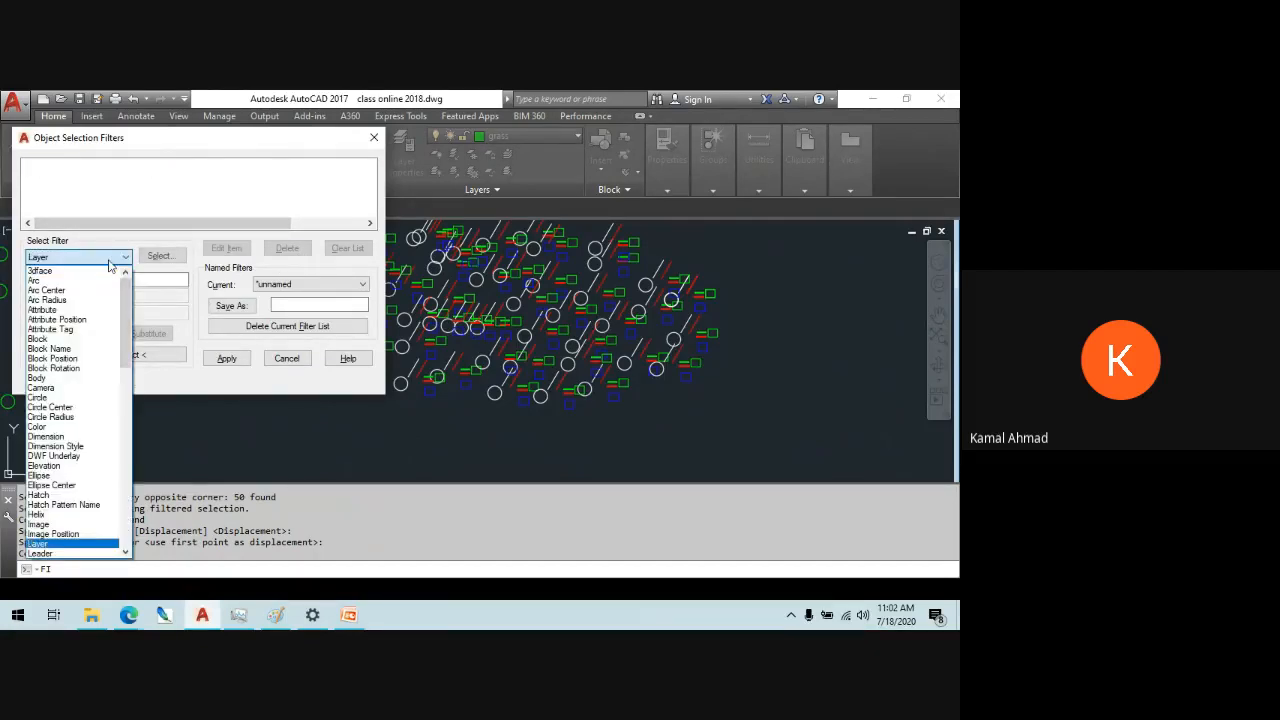
key(l)
key(l)
key(l)
key(l)
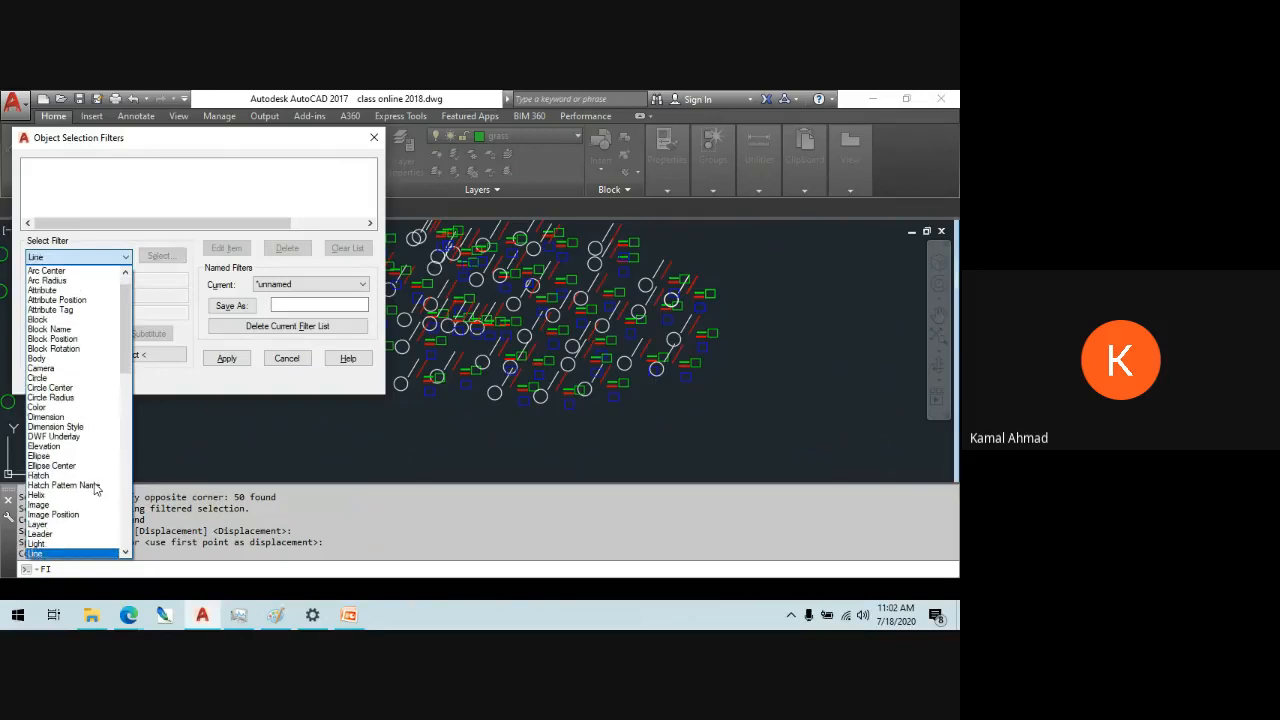
click(69, 554)
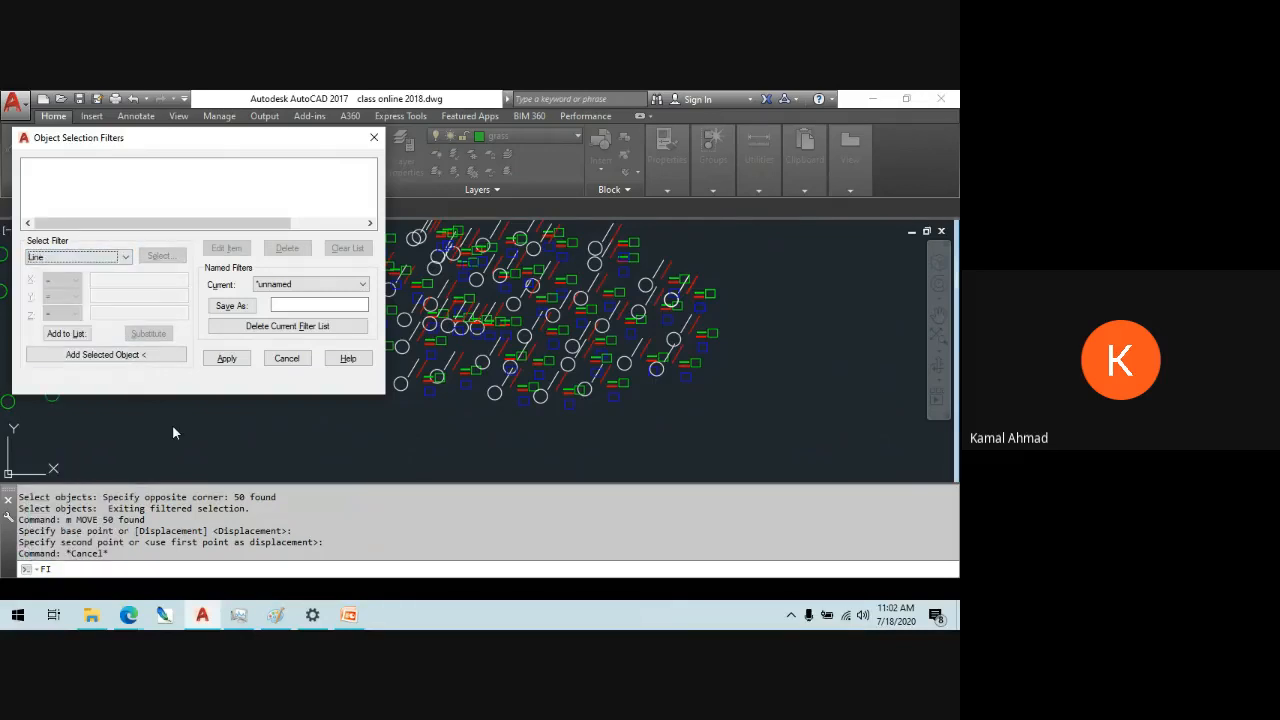
click(87, 339)
- Apply the Line filter to a crossing window over the whole remaining cluster and finish the filtered selection
click(227, 358)
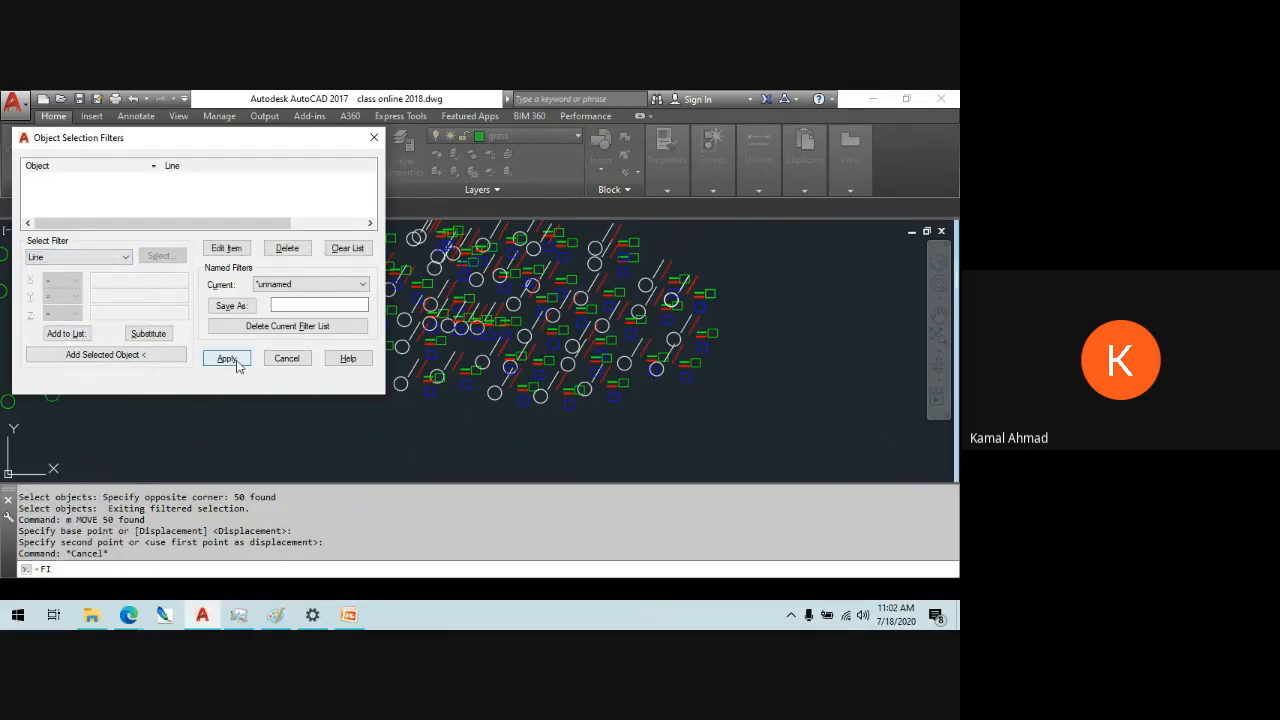
scroll(700, 438, down, 2)
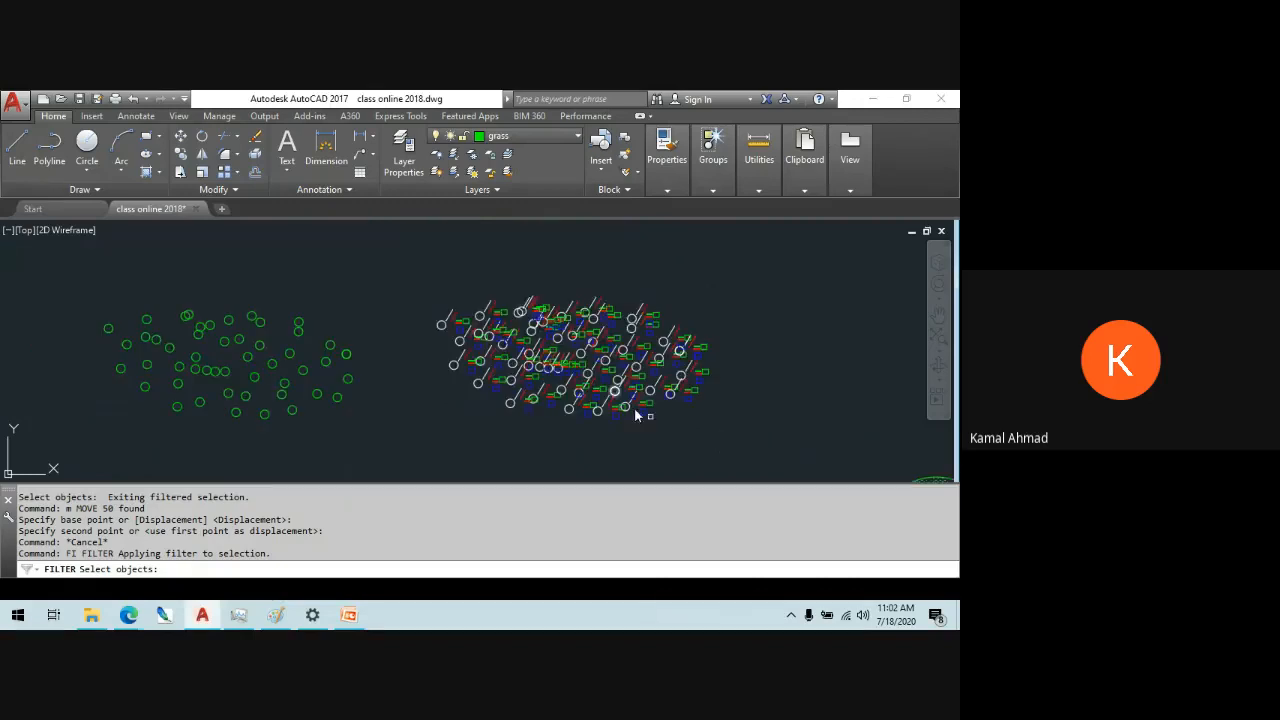
click(744, 446)
click(421, 289)
key(Return)
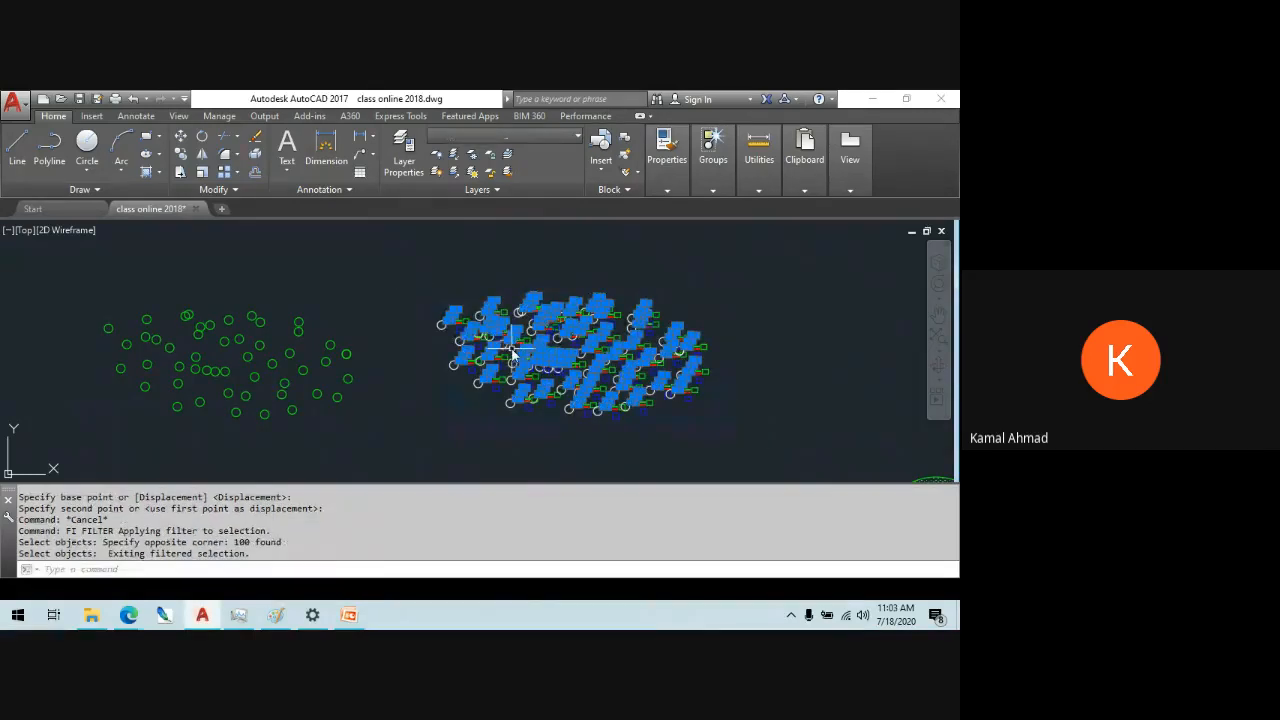
- Move the selected lines out of the cluster to the empty area above the separated green circles
text(m)
key(Return)
click(615, 358)
middle_drag(337, 257, 300, 360)
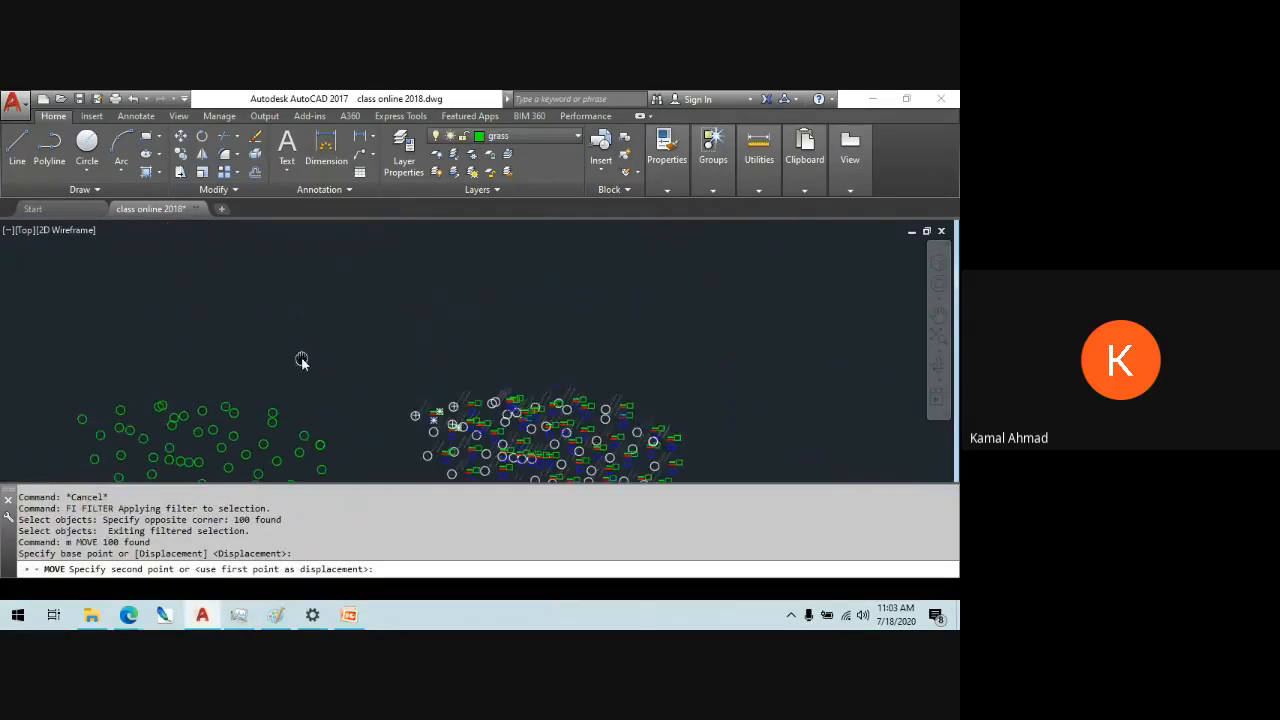
click(329, 300)
scroll(326, 377, up, 5)
scroll(395, 373, down, 5)
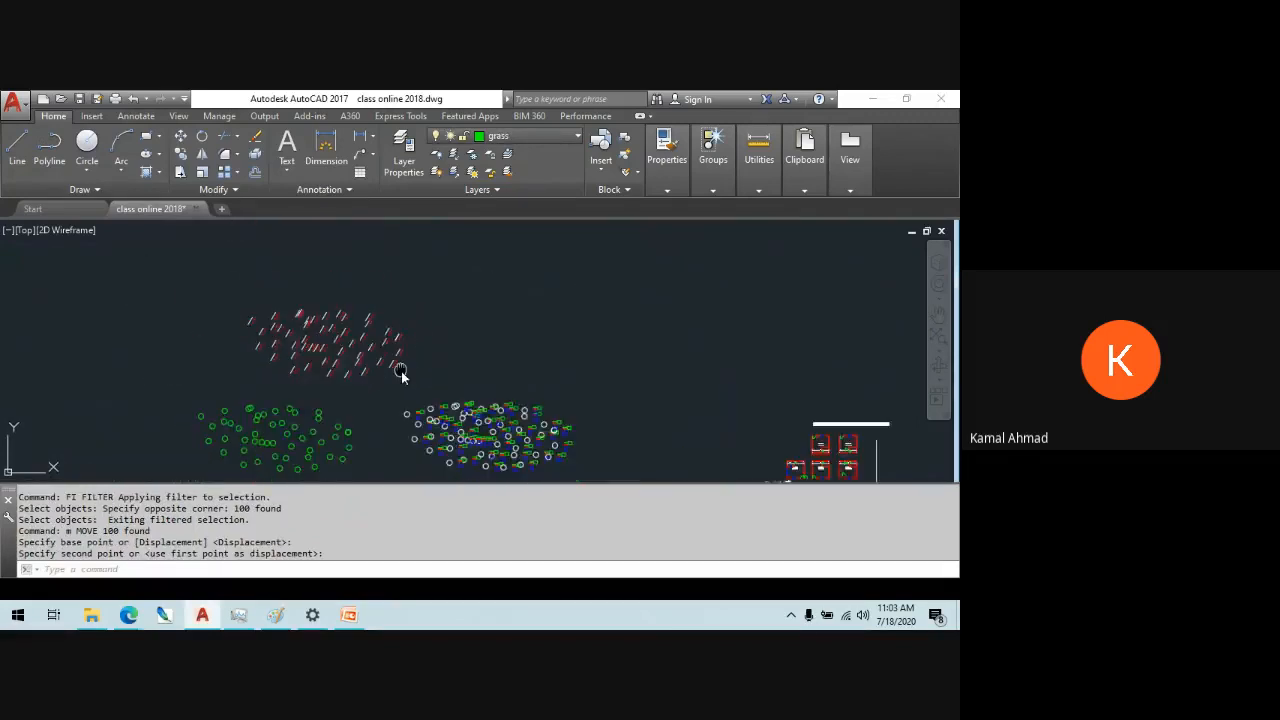
middle_drag(400, 371, 408, 297)
scroll(432, 310, up, 4)
key(Escape)
key(Escape)
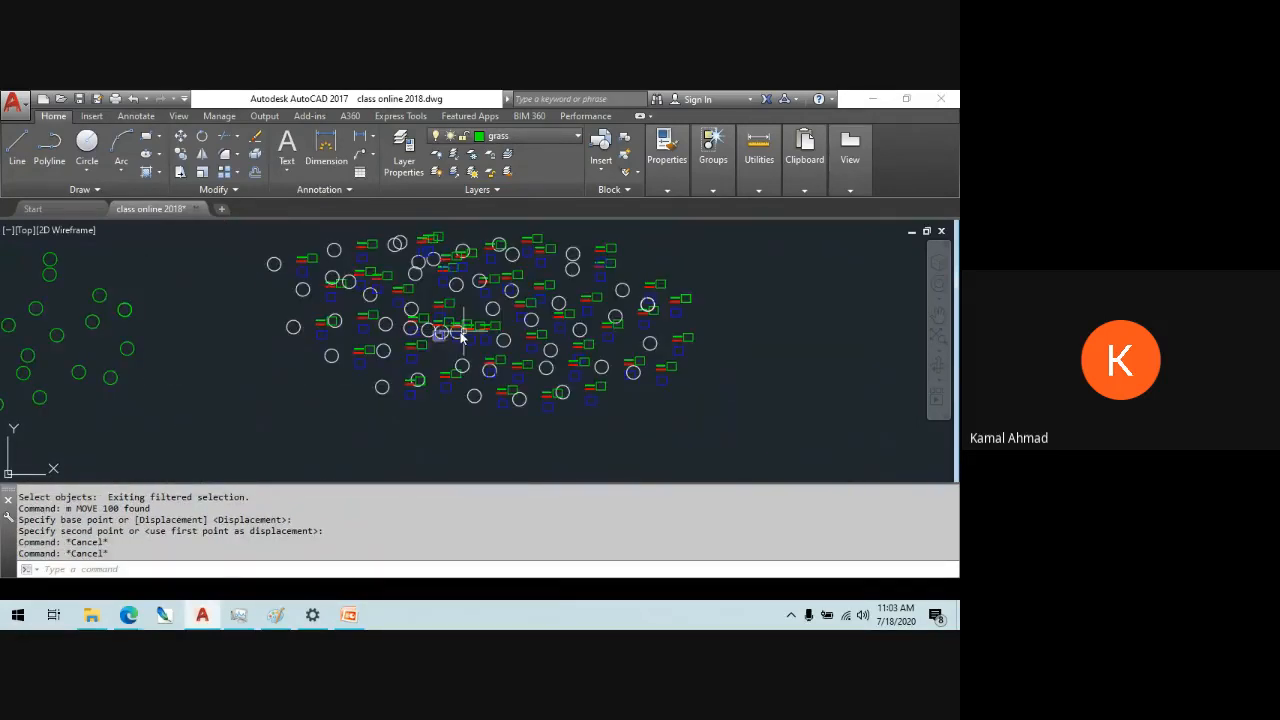
- Examine the remaining cluster up close and compare it with the separated groups of lines and green circles
scroll(491, 323, up, 8)
scroll(491, 323, down, 5)
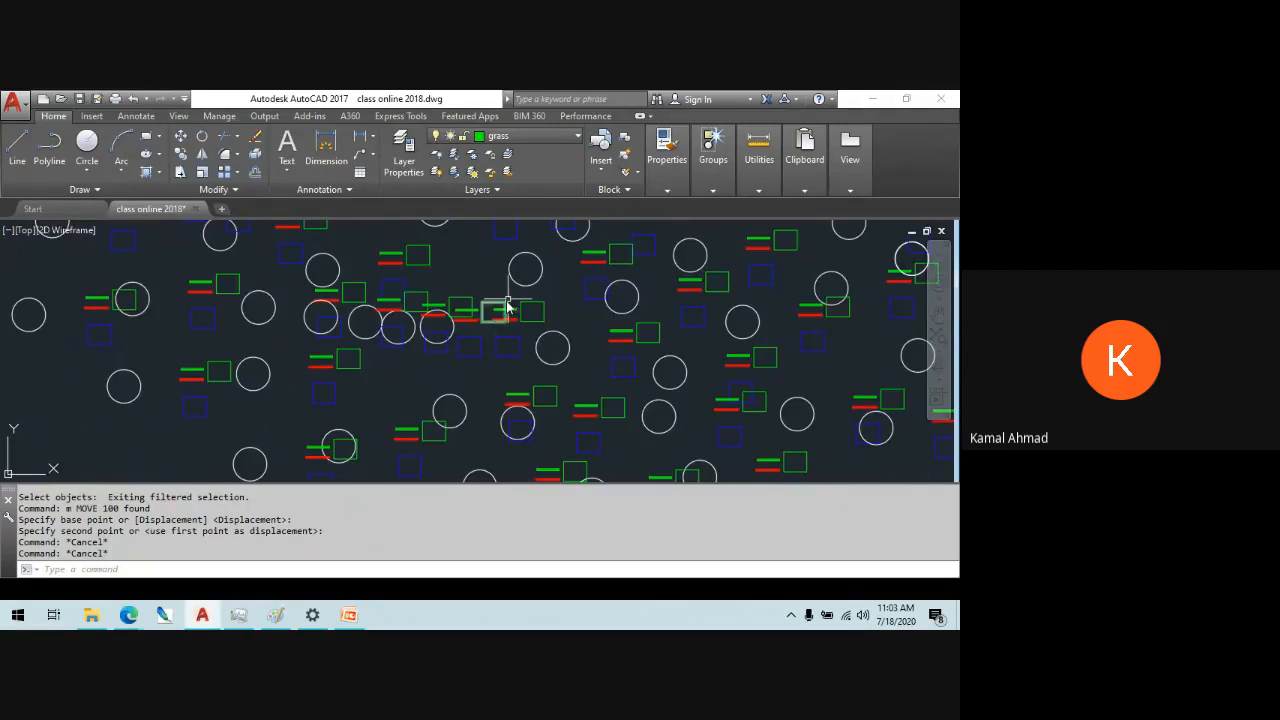
scroll(512, 393, down, 6)
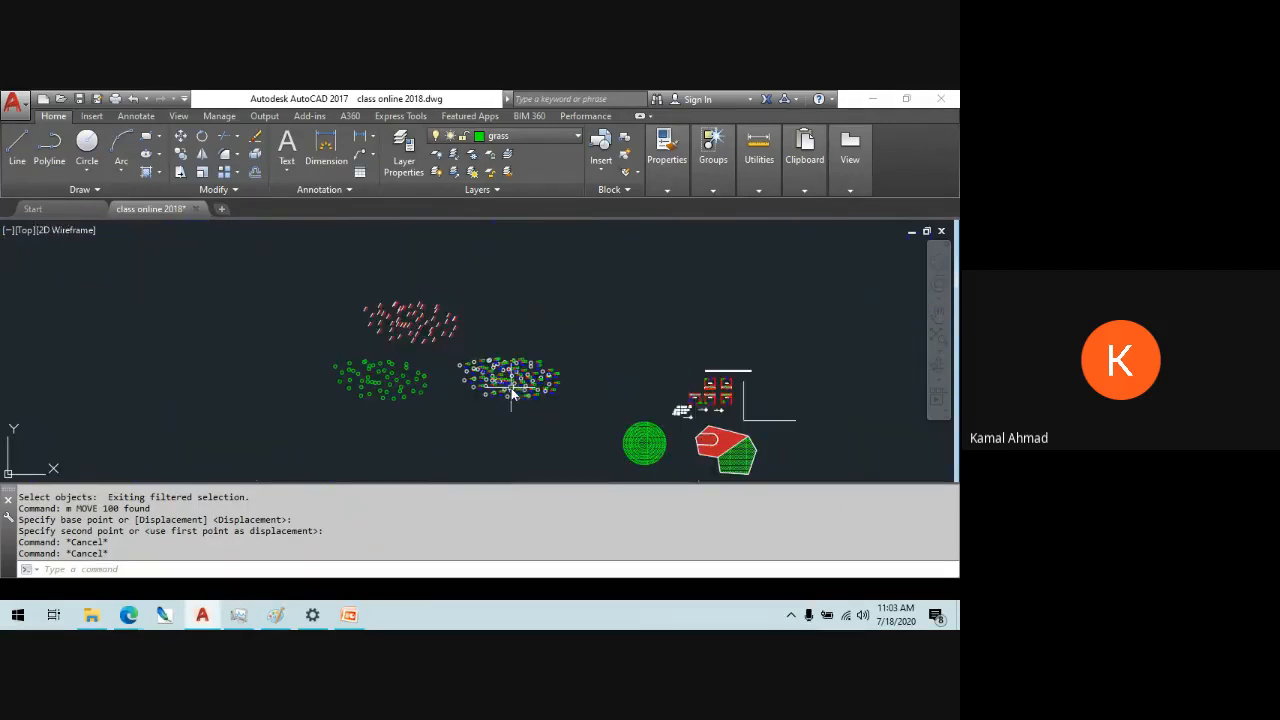
middle_drag(508, 386, 453, 346)
scroll(480, 320, up, 2)
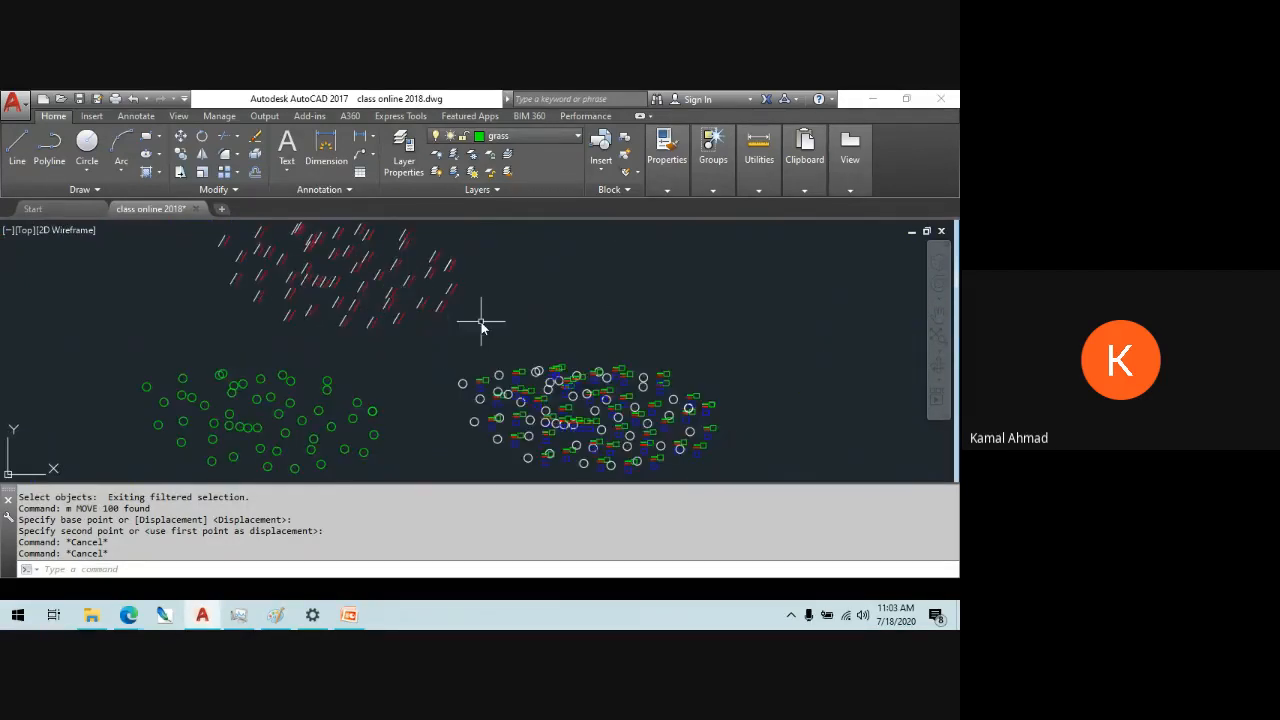
scroll(480, 320, down, 4)
scroll(478, 370, up, 3)
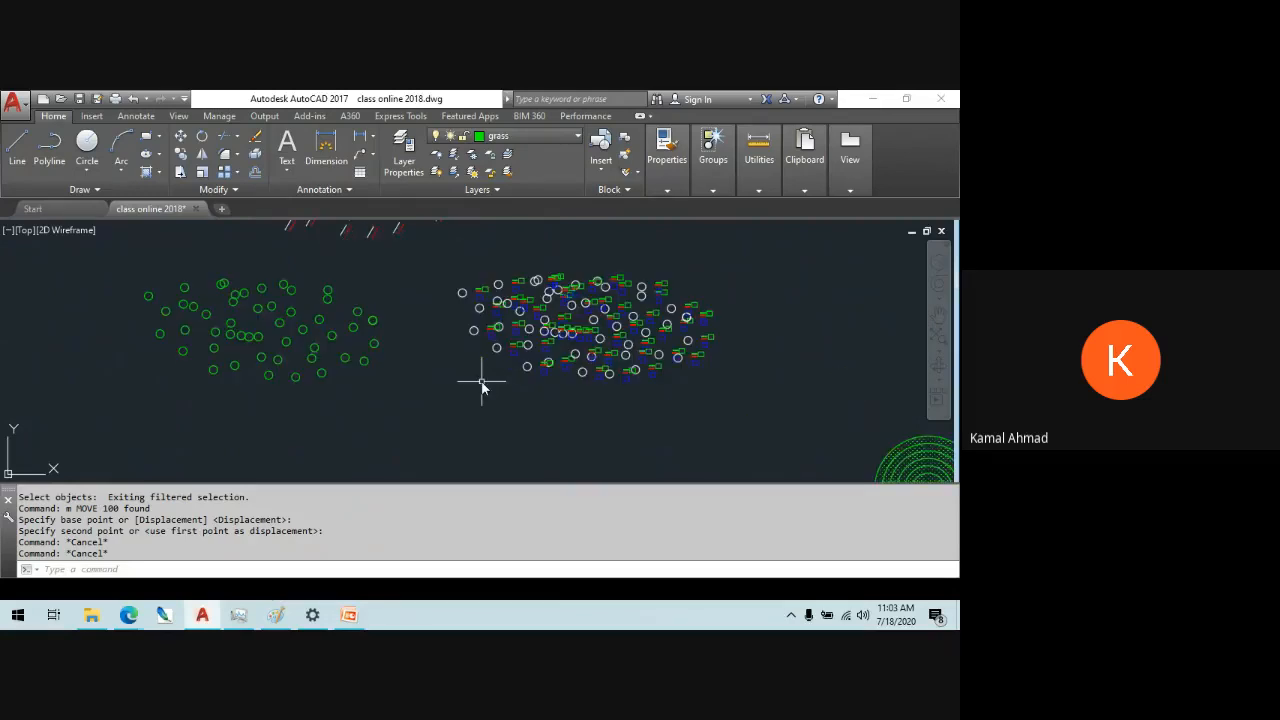
middle_drag(483, 380, 480, 425)
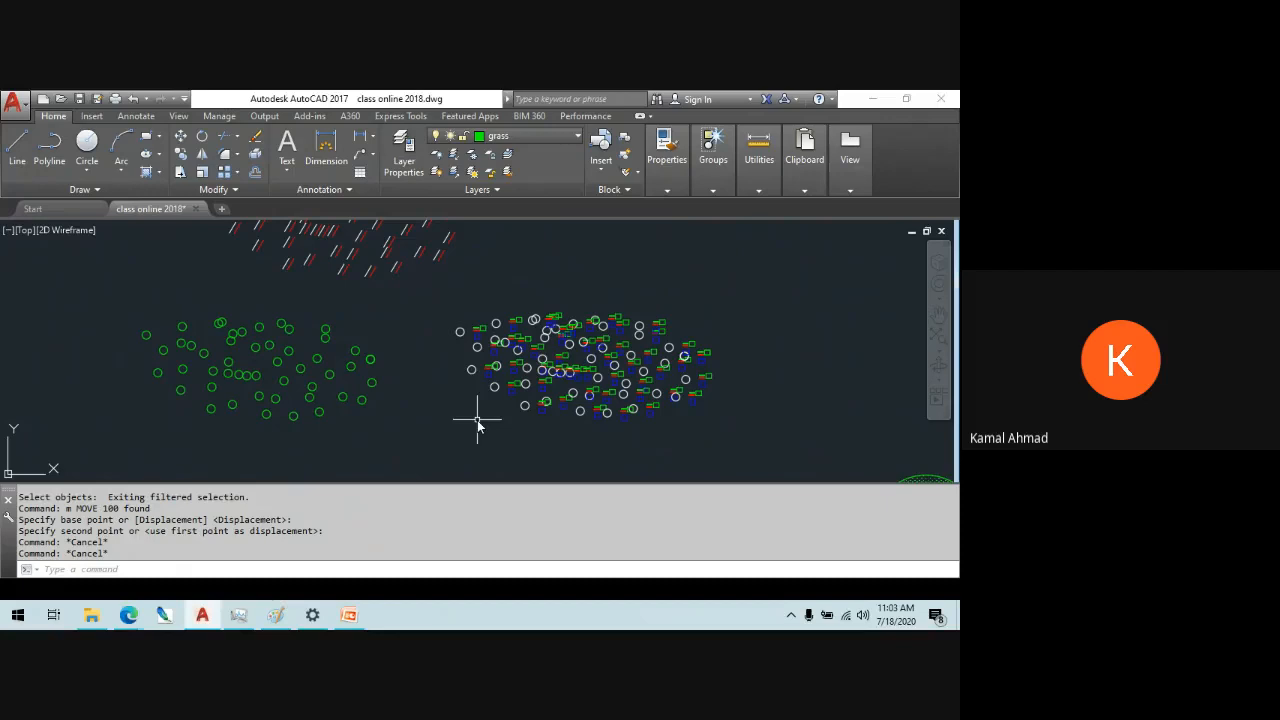
- Switch to the Google Meet call in the browser and open the call's additional options
mouse_move(128, 614)
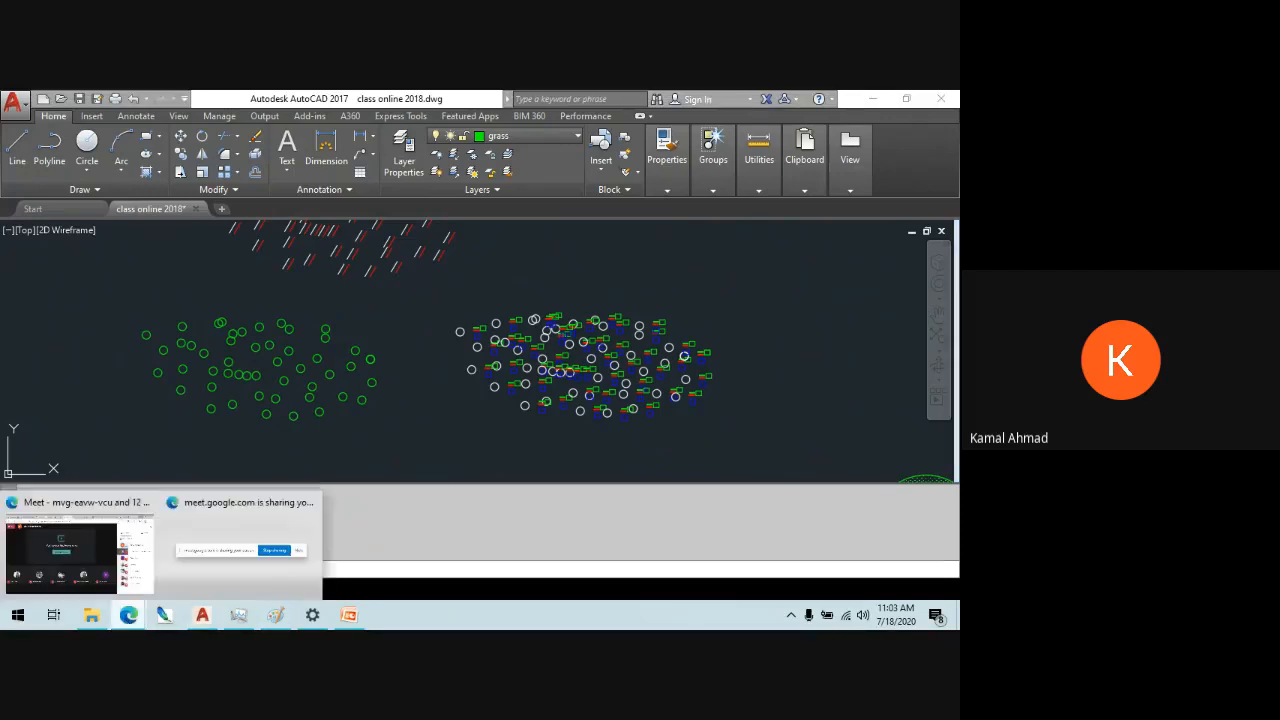
click(94, 553)
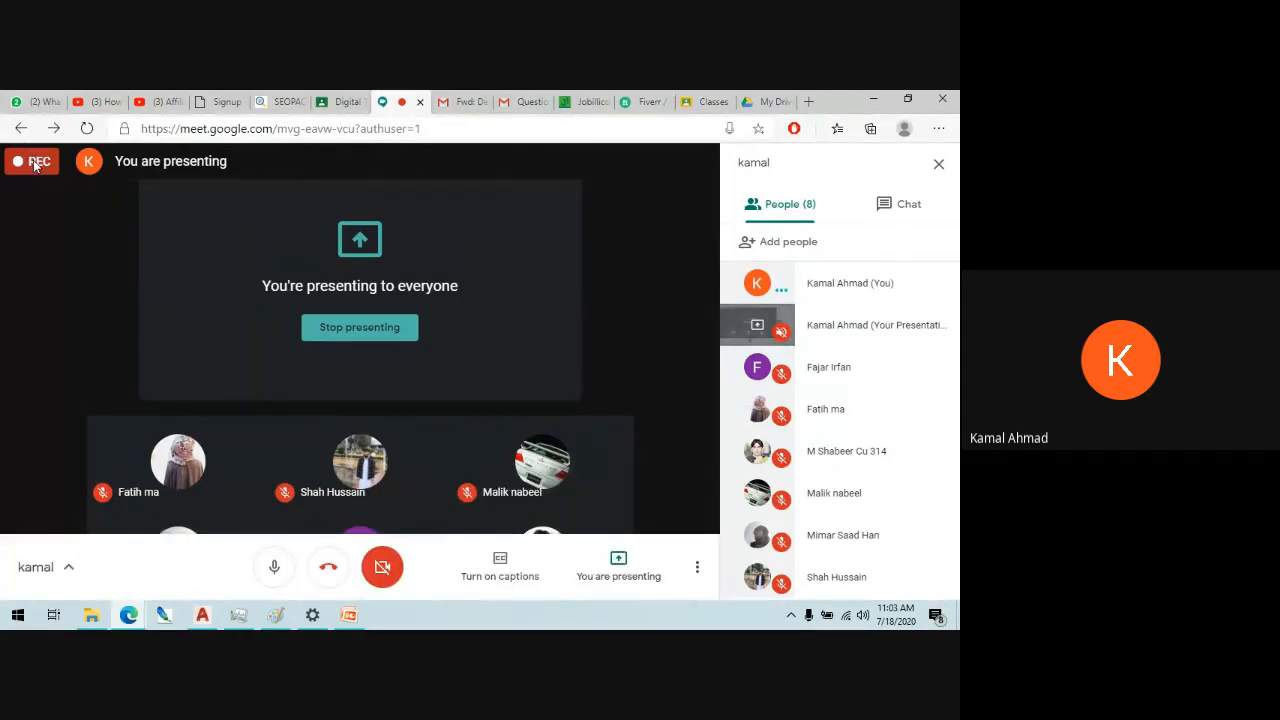
click(697, 567)
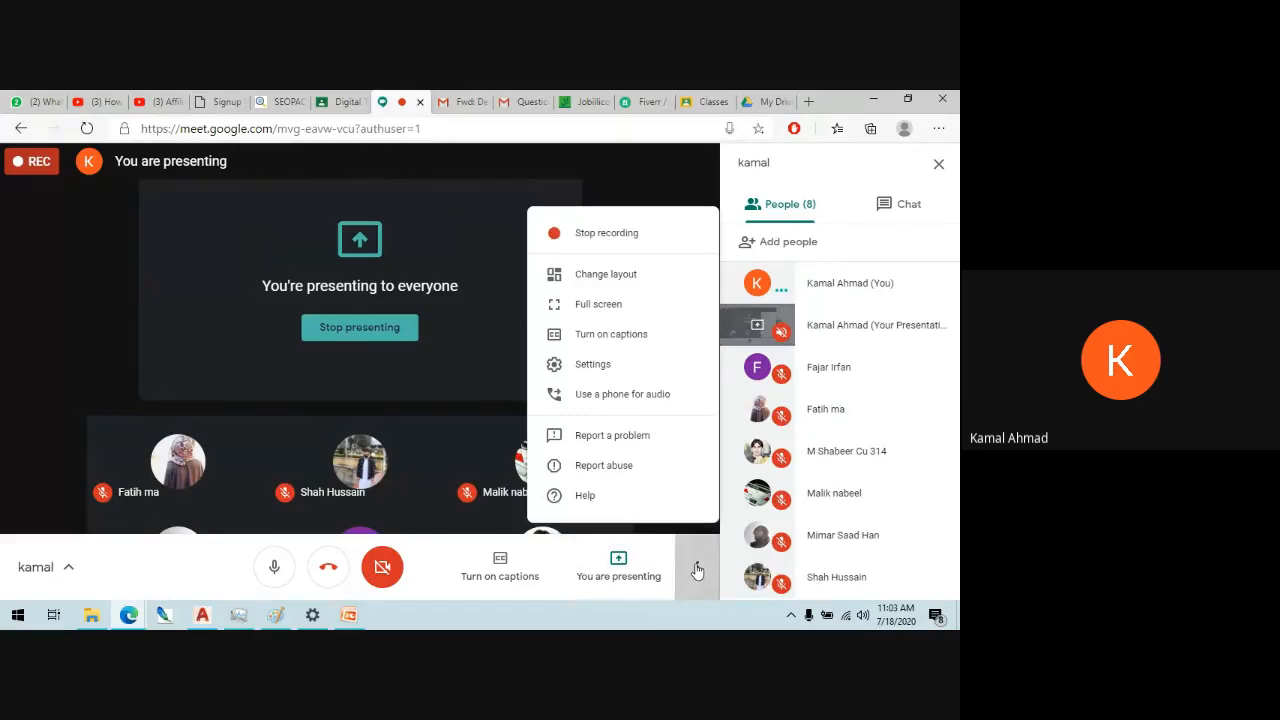